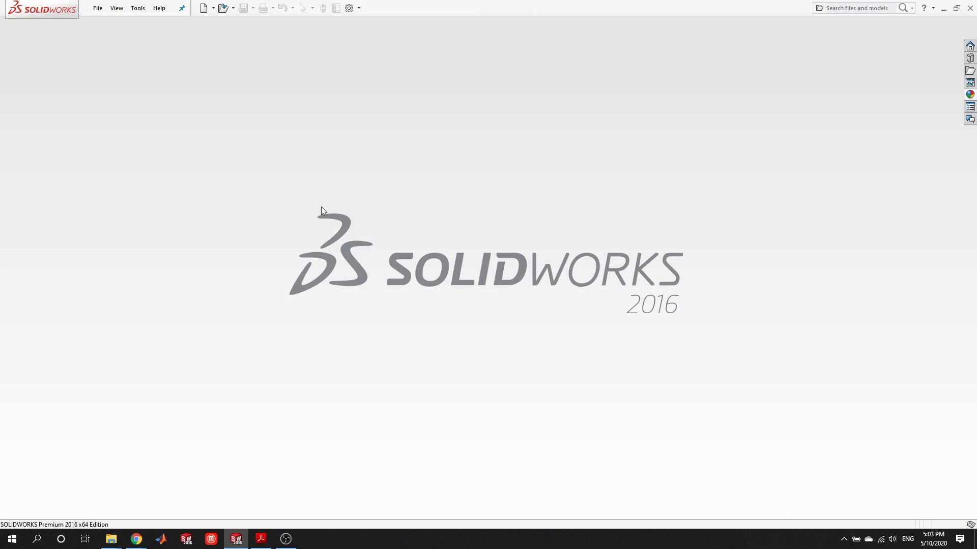
- Create a new part and sketch a circle of about 1.62 in radius centred on the origin of the Top Plane
{"action": "left_click", "coordinate": [202, 9]}
{"action": "left_click", "coordinate": [637, 332]}
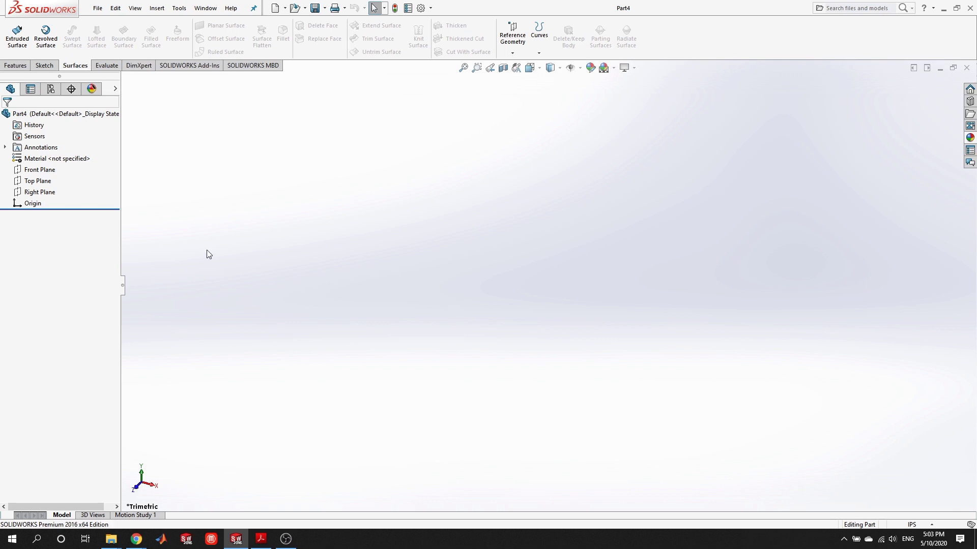
{"action": "right_click", "coordinate": [51, 182]}
{"action": "left_click", "coordinate": [59, 169]}
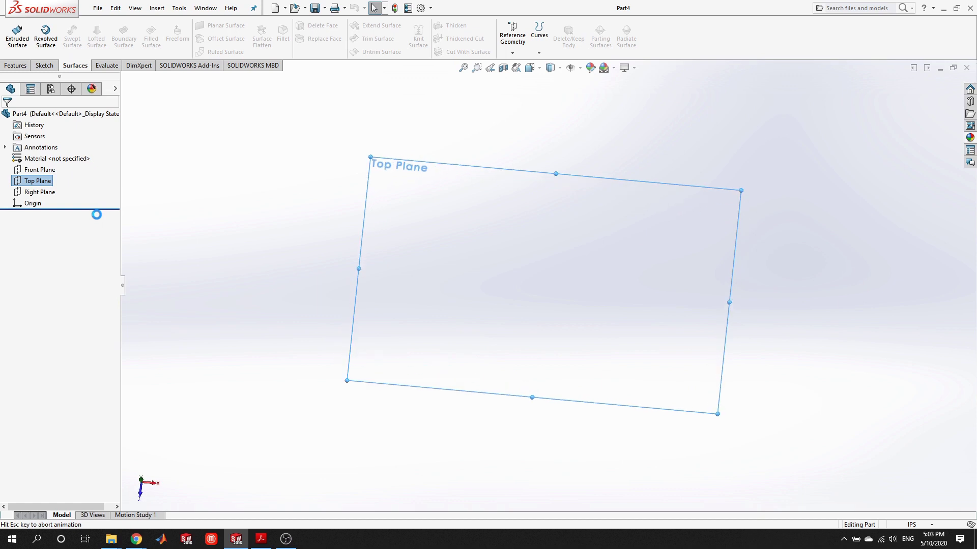
{"action": "left_click", "coordinate": [87, 26]}
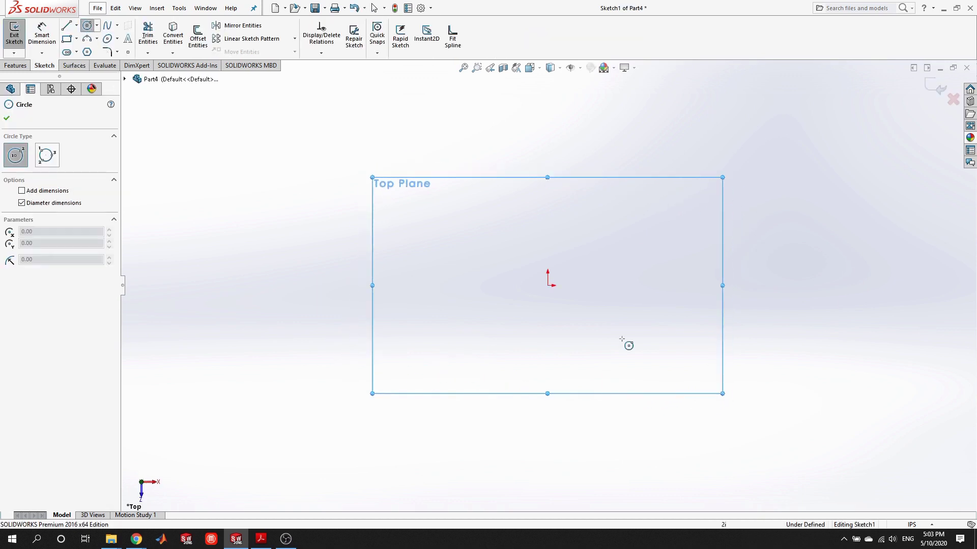
{"action": "left_click", "coordinate": [547, 285]}
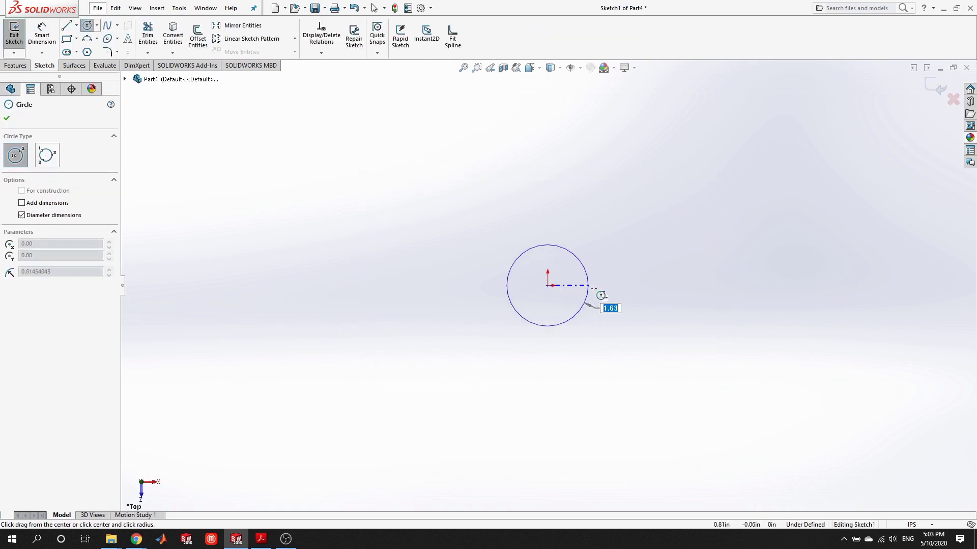
{"action": "left_click", "coordinate": [629, 286]}
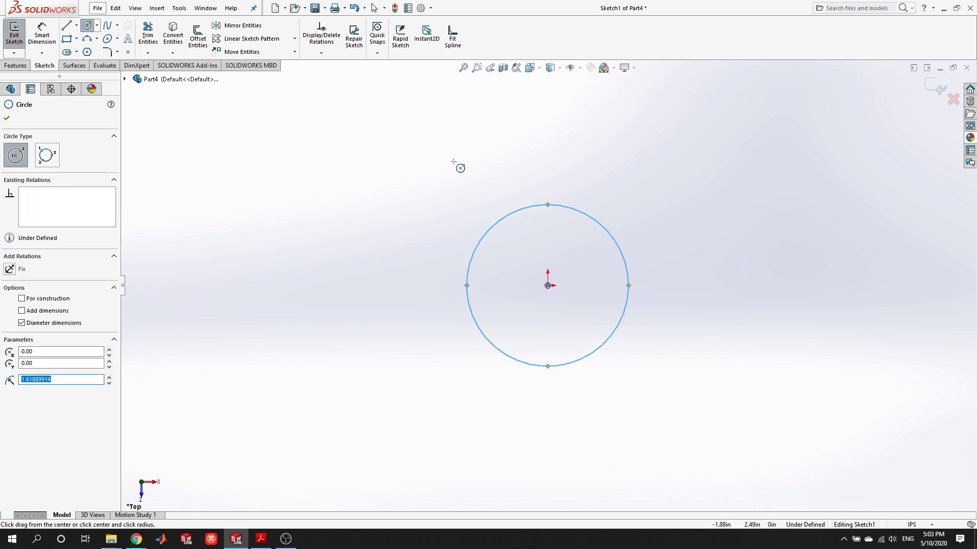
{"action": "left_click", "coordinate": [87, 25]}
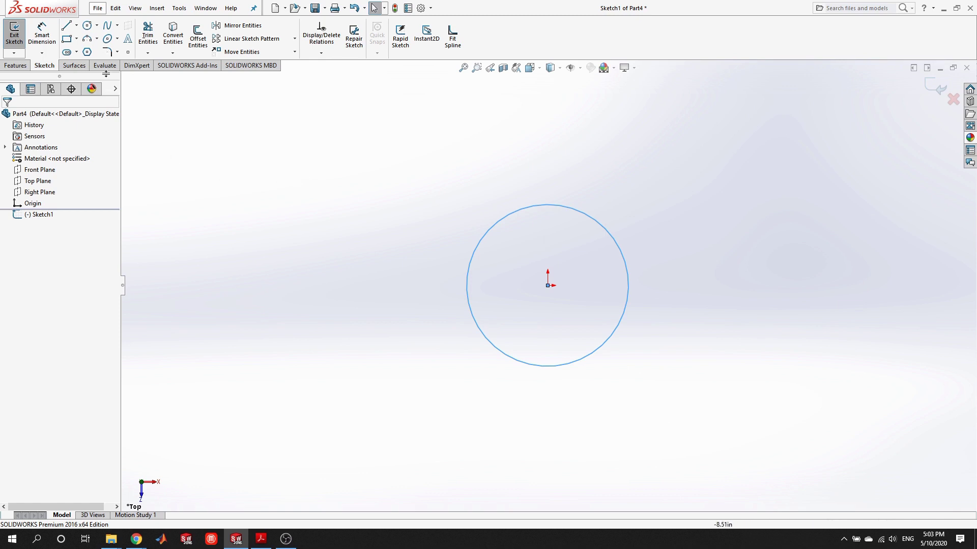
{"action": "left_click", "coordinate": [14, 35]}
- Extrude the circle as a surface 9 in upward from the sketch plane, leaving its ends uncapped
{"action": "left_click", "coordinate": [17, 36]}
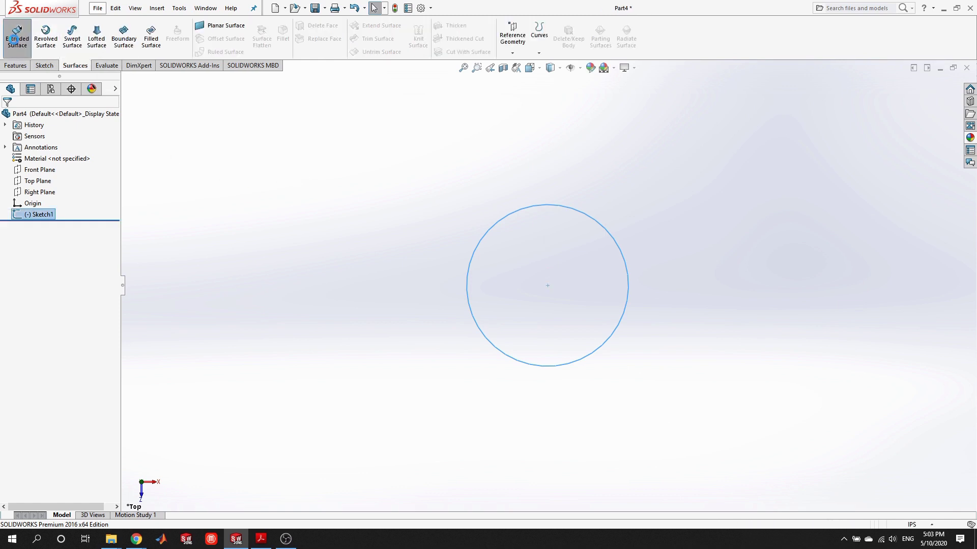
{"action": "left_click_drag", "start_coordinate": [545, 279], "coordinate": [561, 107]}
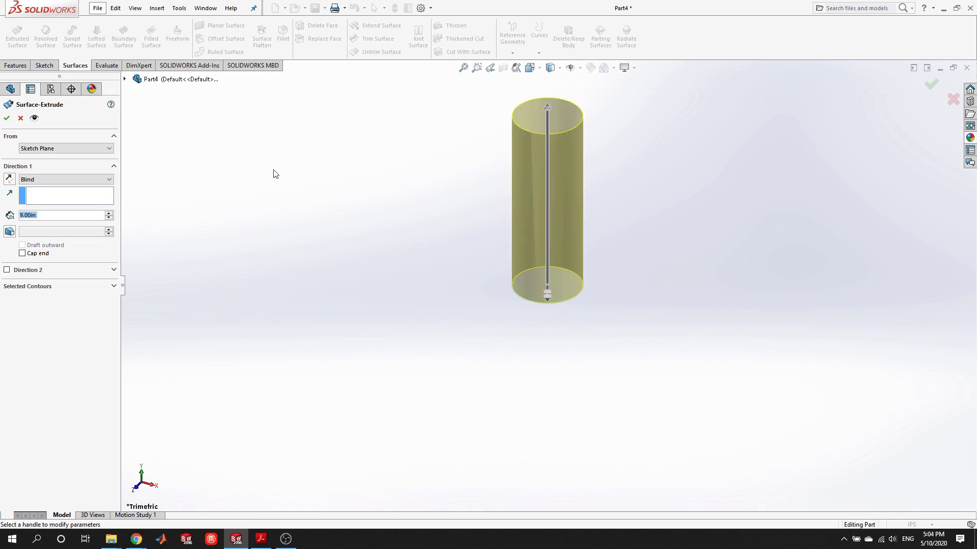
{"action": "left_click", "coordinate": [7, 118]}
- Examine the extruded cylindrical surface from several angles, looking at its open ends and wall
{"action": "middle_click_drag", "start_coordinate": [543, 121], "coordinate": [526, 276]}
{"action": "scroll", "coordinate": [548, 221], "scroll_direction": "up", "scroll_amount": 3}
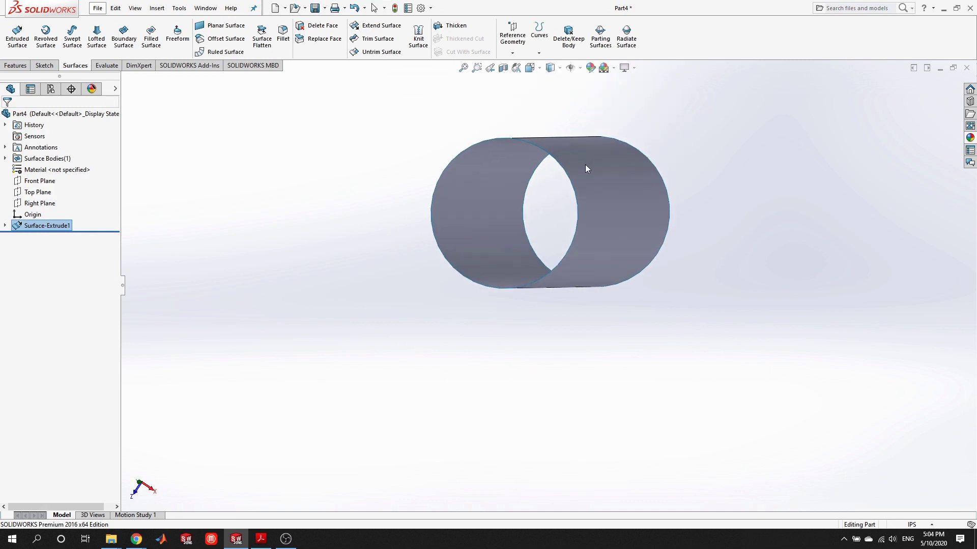
{"action": "middle_click_drag", "start_coordinate": [584, 164], "coordinate": [593, 166]}
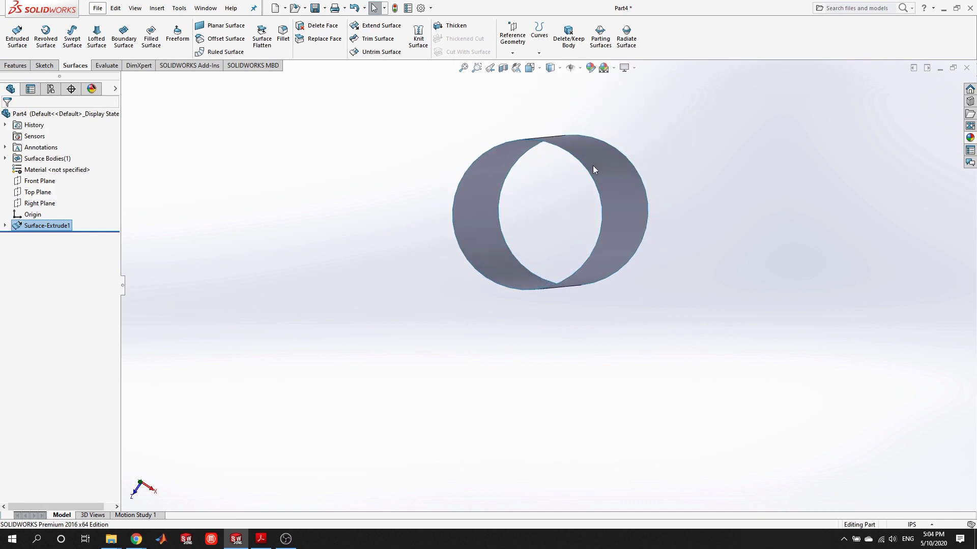
{"action": "middle_click_drag", "start_coordinate": [544, 163], "coordinate": [539, 193]}
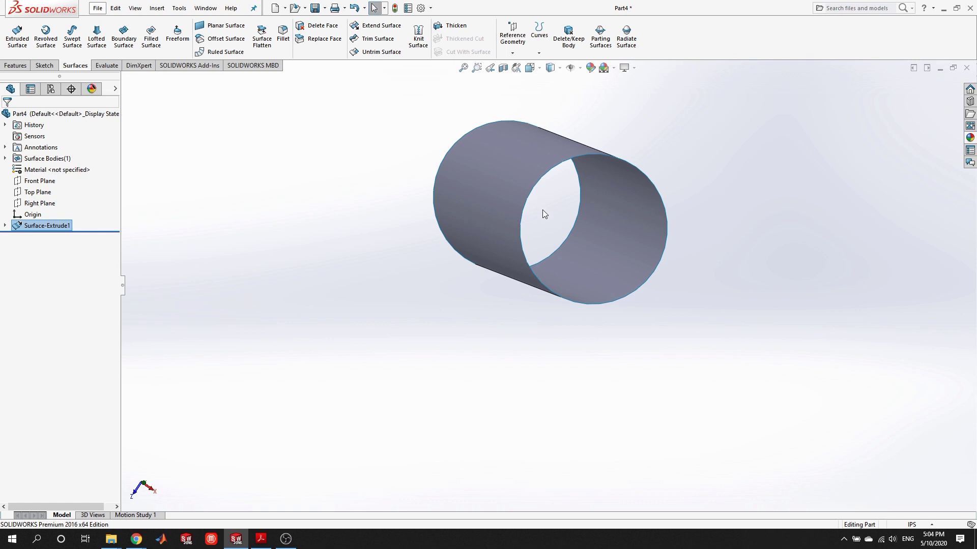
{"action": "middle_click_drag", "start_coordinate": [542, 209], "coordinate": [640, 348]}
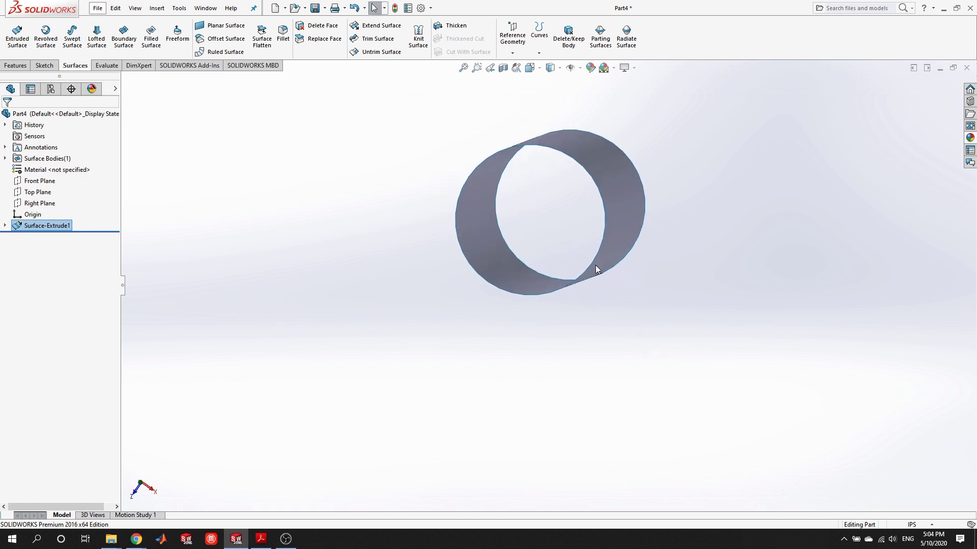
{"action": "scroll", "coordinate": [586, 210], "scroll_direction": "down", "scroll_amount": 2}
{"action": "middle_click_drag", "start_coordinate": [577, 183], "coordinate": [558, 229]}
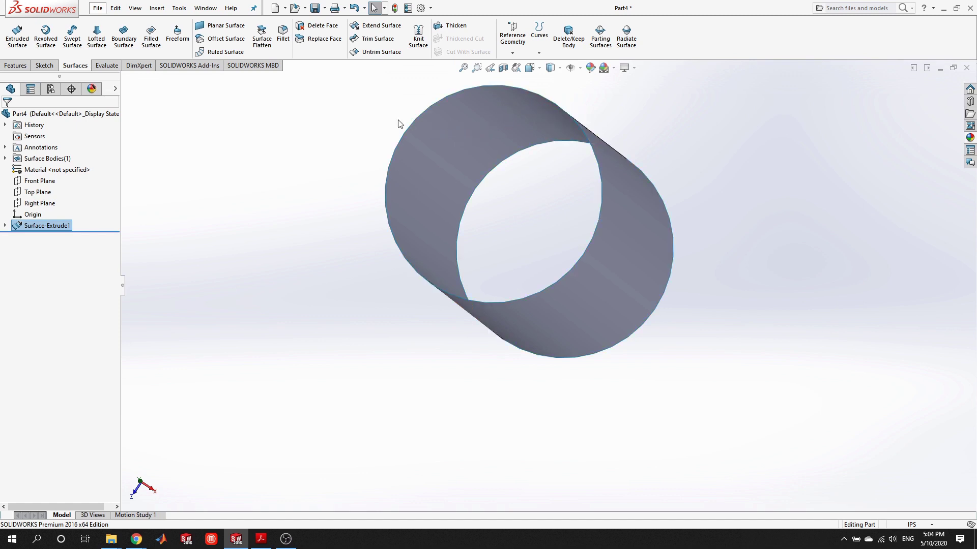
{"action": "scroll", "coordinate": [483, 196], "scroll_direction": "up", "scroll_amount": 4}
{"action": "scroll", "coordinate": [635, 296], "scroll_direction": "down", "scroll_amount": 1}
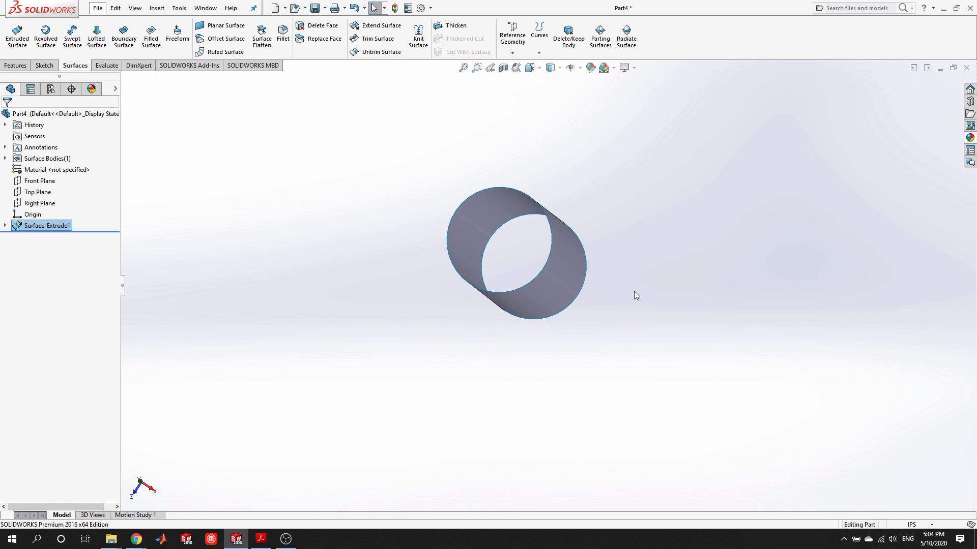
- Create another new part and sketch a circle of about 0.34 in radius centred on the origin of the Top Plane
{"action": "left_click", "coordinate": [275, 7]}
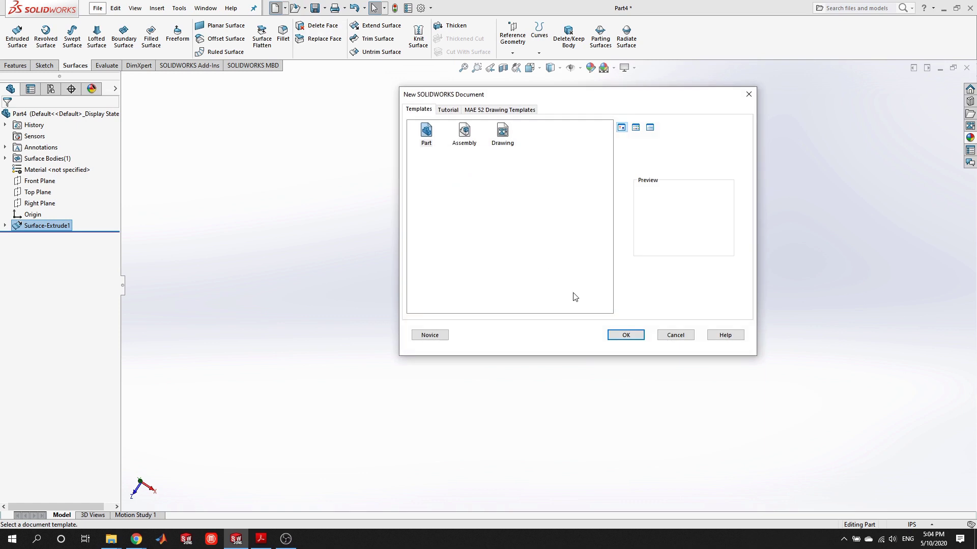
{"action": "left_click", "coordinate": [627, 334]}
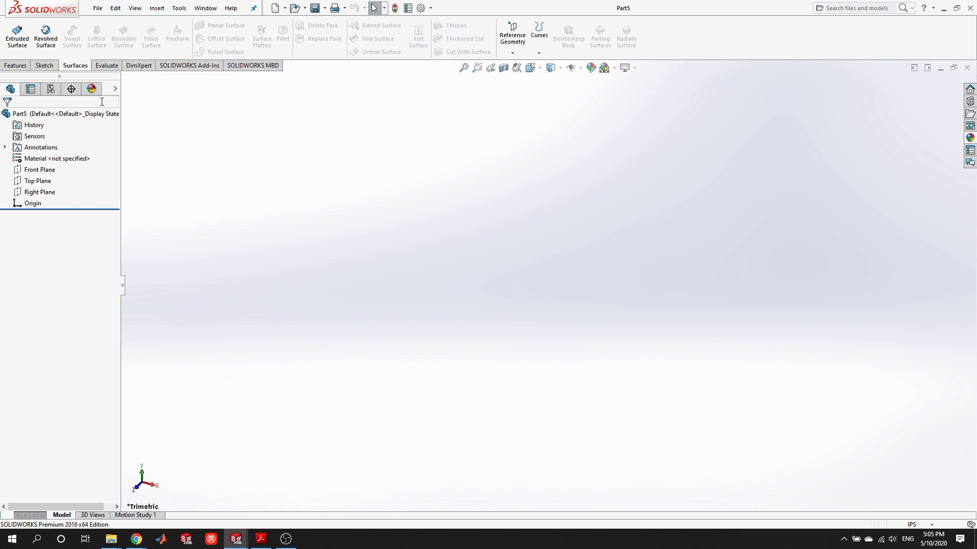
{"action": "right_click", "coordinate": [53, 183]}
{"action": "left_click", "coordinate": [76, 163]}
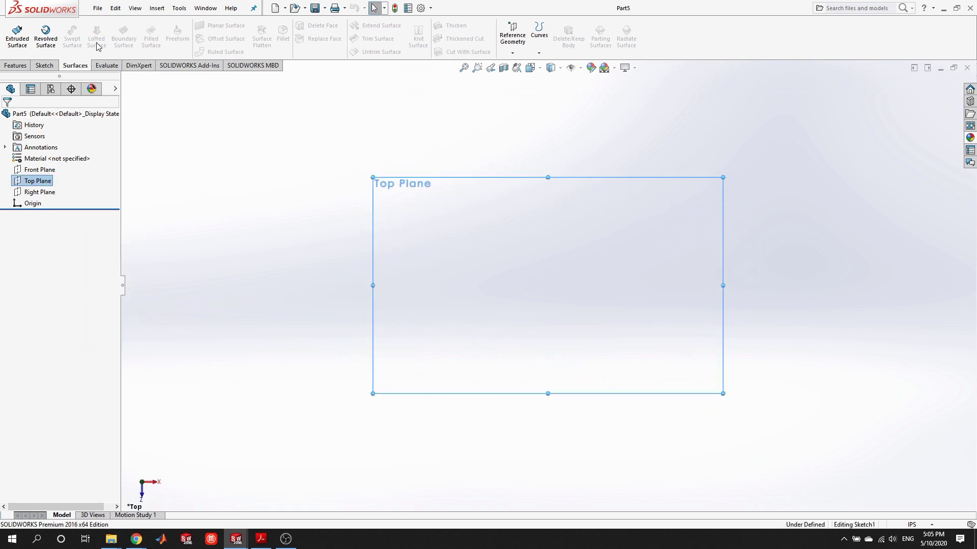
{"action": "left_click", "coordinate": [87, 25]}
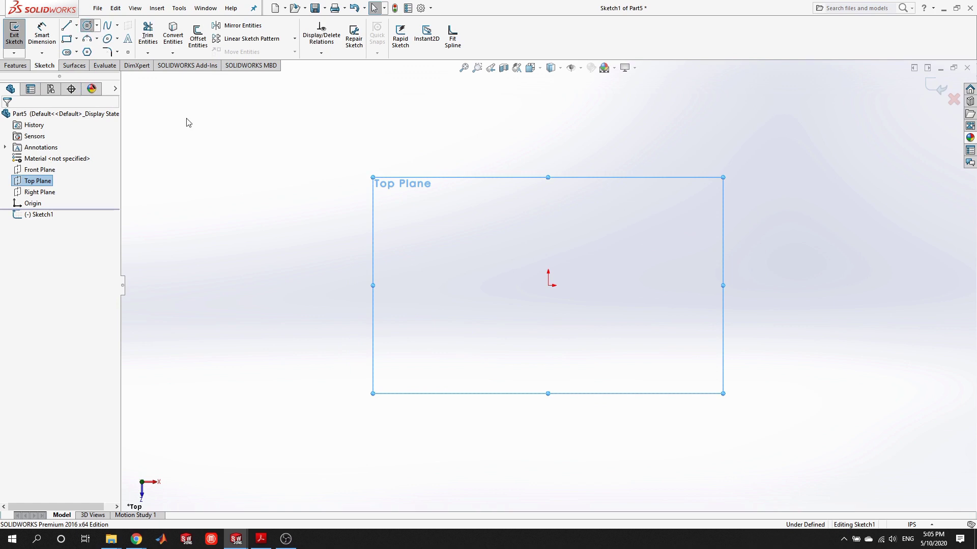
{"action": "left_click", "coordinate": [548, 286]}
{"action": "left_click", "coordinate": [565, 285]}
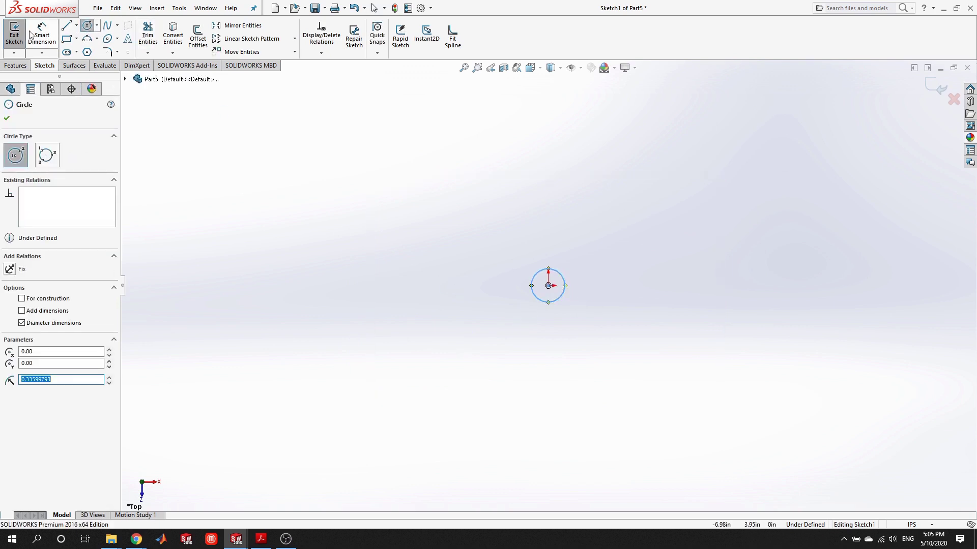
{"action": "left_click", "coordinate": [14, 32]}
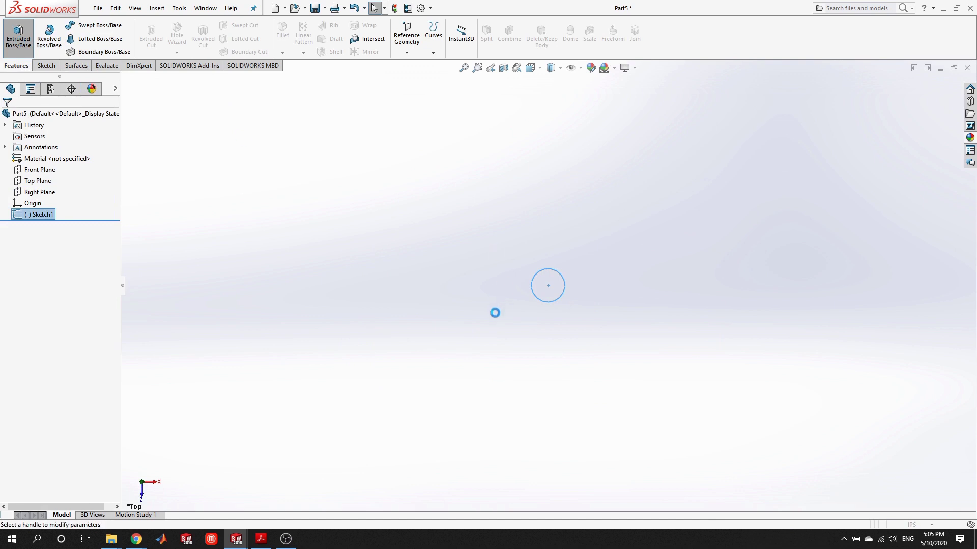
- Extrude the small circle as a solid boss to form a long, thin flagpole
{"action": "left_click_drag", "start_coordinate": [549, 277], "coordinate": [557, 100]}
{"action": "middle_click_drag", "start_coordinate": [557, 100], "coordinate": [529, 290], "text": "ctrl"}
{"action": "left_click_drag", "start_coordinate": [538, 319], "coordinate": [537, 290]}
{"action": "key", "text": "Return"}
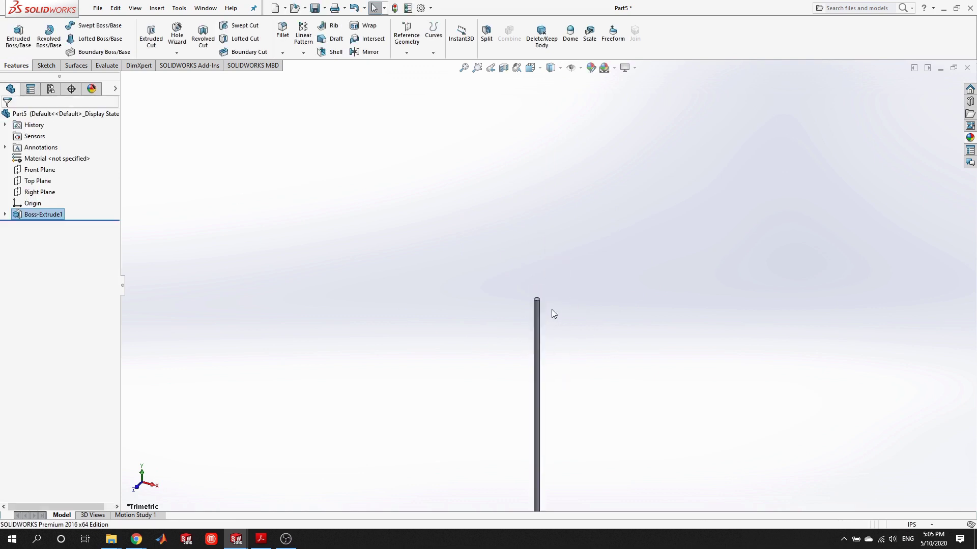
- Sketch an S-shaped spline on the pole's upper end face, running from its centre through two intermediate points to a free end
{"action": "scroll", "coordinate": [551, 308], "scroll_direction": "down", "scroll_amount": 5}
{"action": "right_click", "coordinate": [486, 252]}
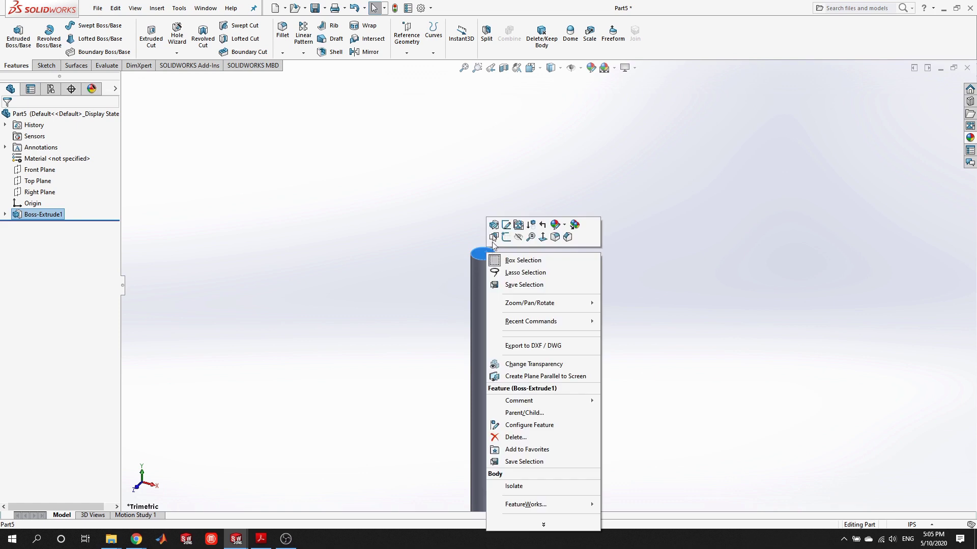
{"action": "left_click", "coordinate": [507, 238]}
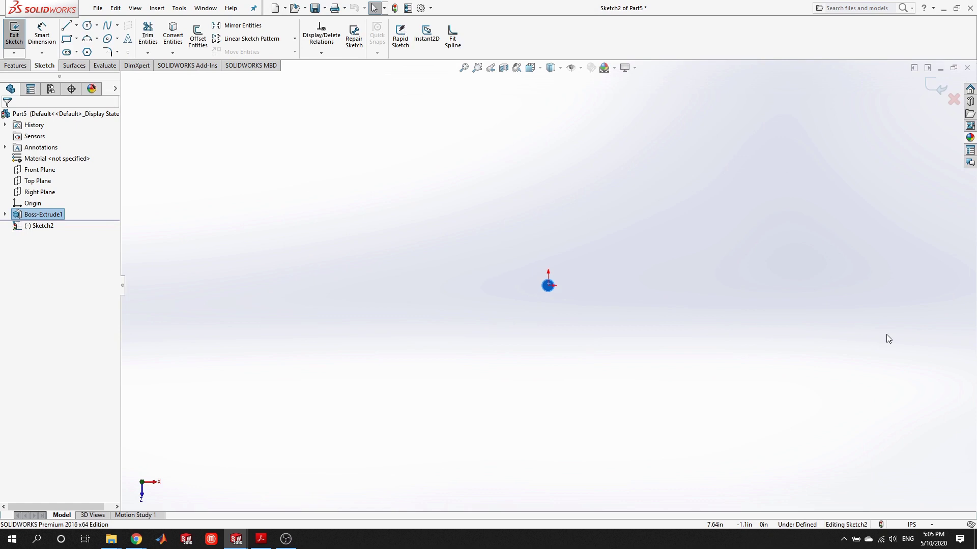
{"action": "left_click", "coordinate": [106, 25]}
{"action": "left_click", "coordinate": [548, 285]}
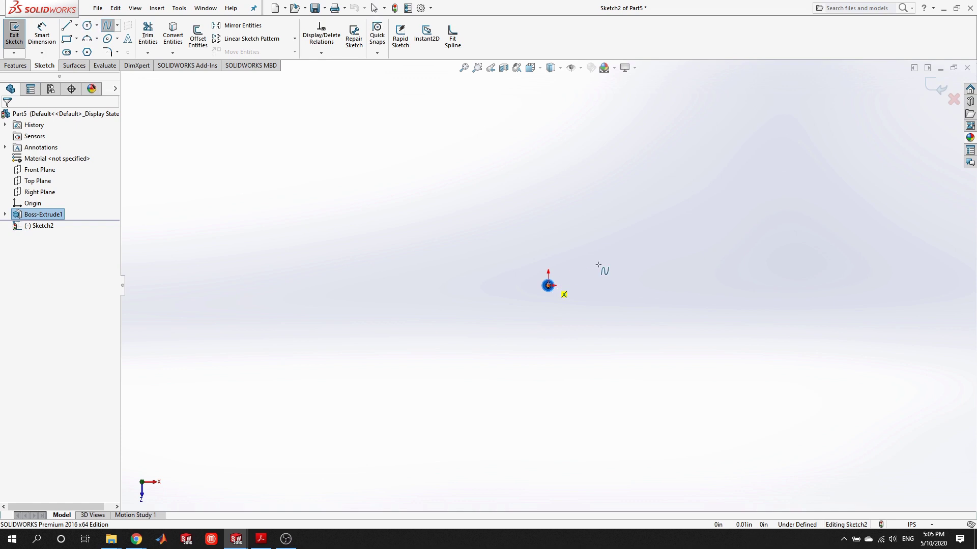
{"action": "left_click", "coordinate": [616, 258]}
{"action": "left_click", "coordinate": [785, 294]}
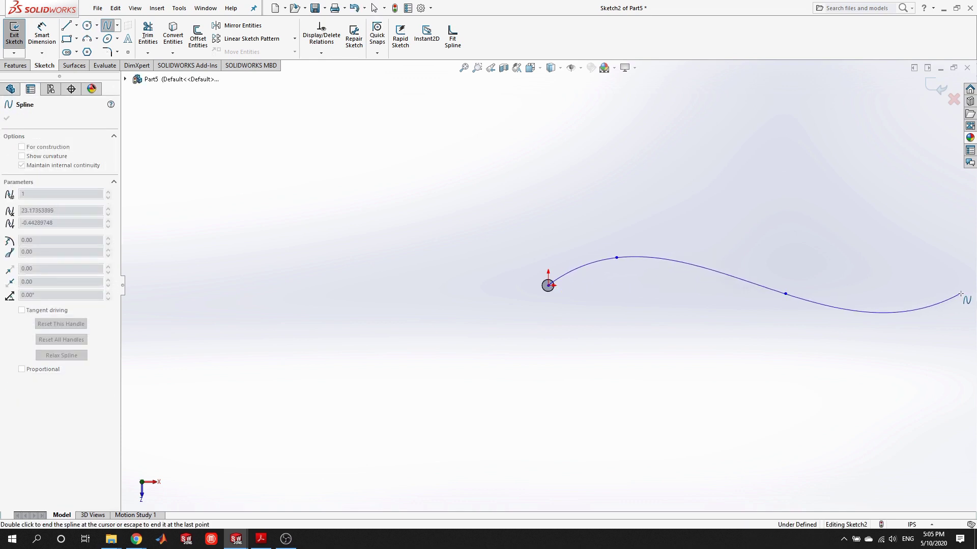
{"action": "double_click", "coordinate": [959, 294]}
{"action": "scroll", "coordinate": [956, 297], "scroll_direction": "down", "scroll_amount": 2}
{"action": "scroll", "coordinate": [835, 350], "scroll_direction": "down", "scroll_amount": 2}
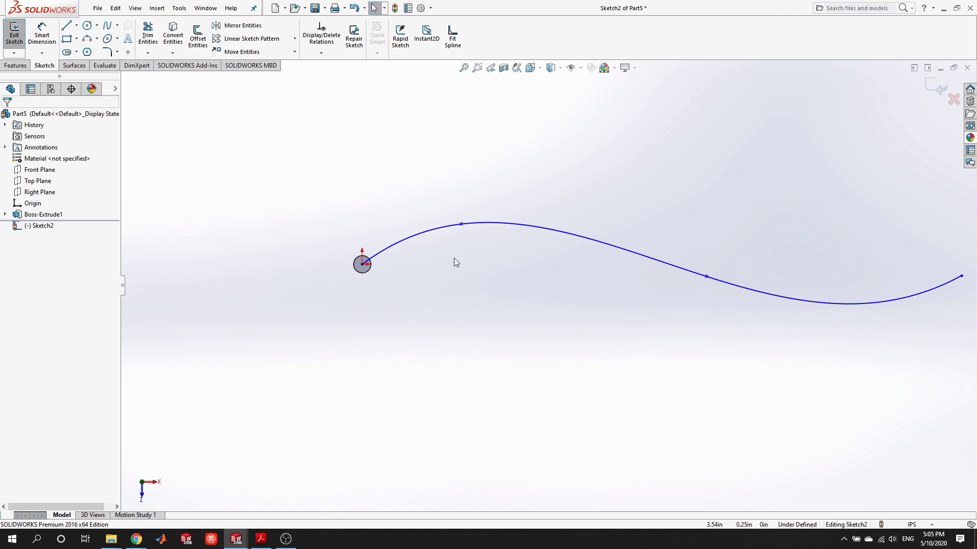
{"action": "left_click", "coordinate": [15, 36]}
- Extrude the spline as a surface about 13.4 in down along the pole to form a waving flag
{"action": "middle_click_drag", "start_coordinate": [593, 305], "coordinate": [588, 235]}
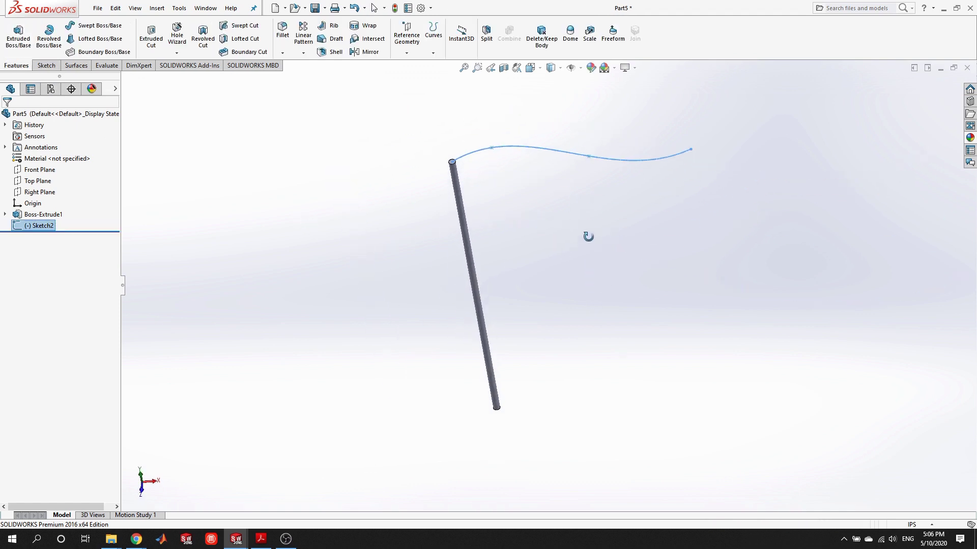
{"action": "left_click", "coordinate": [77, 66]}
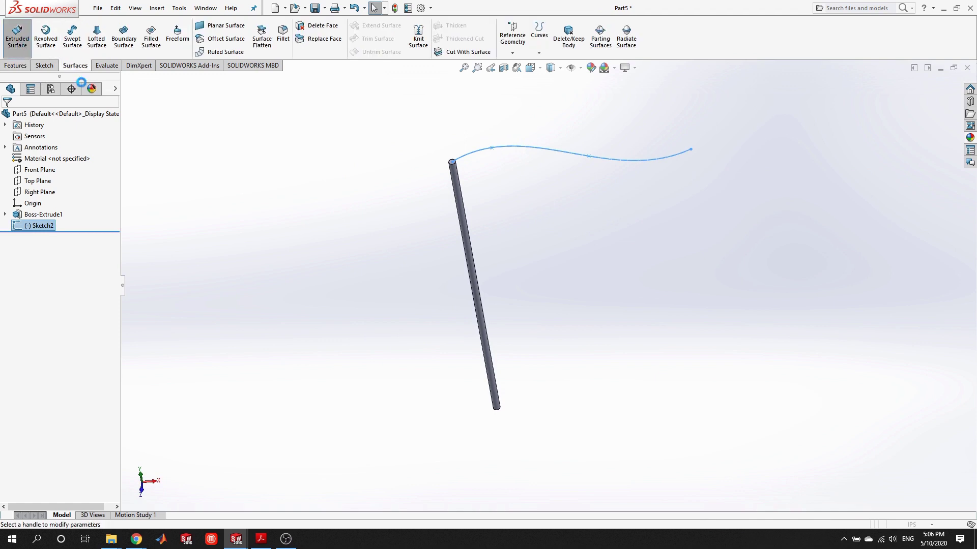
{"action": "left_click_drag", "start_coordinate": [535, 95], "coordinate": [548, 267]}
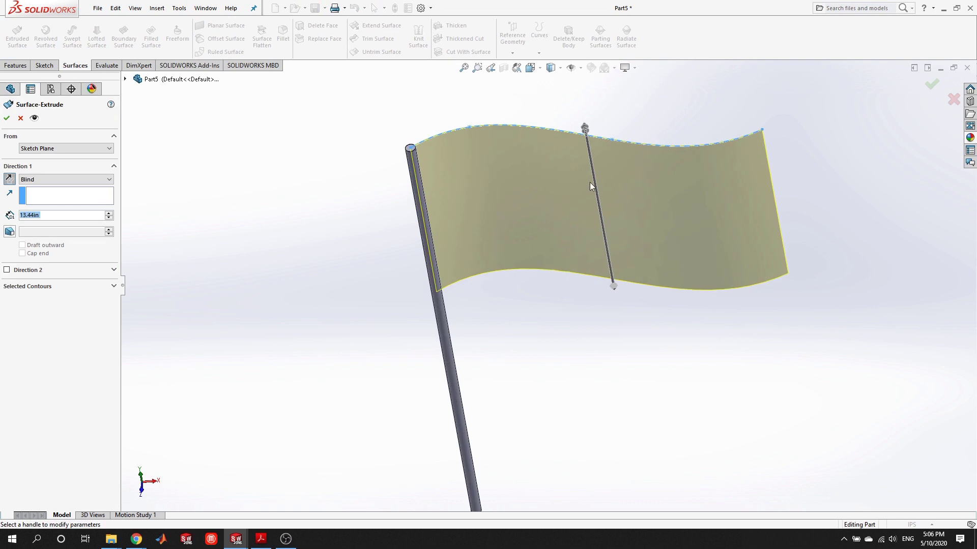
{"action": "left_click", "coordinate": [7, 118]}
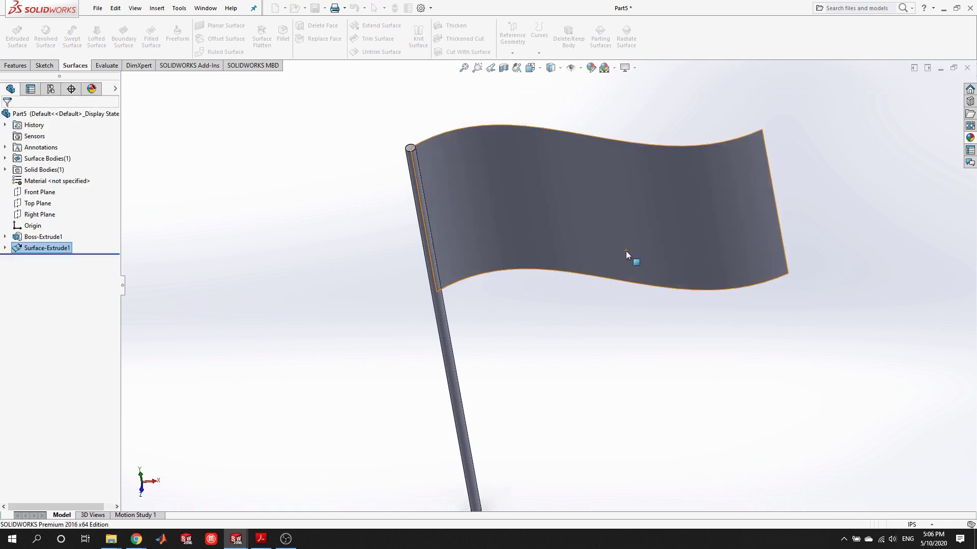
- Preview thickening the flag surface by 0.10 in on each side and on both sides, and discard the feature
{"action": "middle_click_drag", "start_coordinate": [623, 285], "coordinate": [585, 290]}
{"action": "scroll", "coordinate": [597, 280], "scroll_direction": "up", "scroll_amount": 3}
{"action": "scroll", "coordinate": [600, 269], "scroll_direction": "down", "scroll_amount": 2}
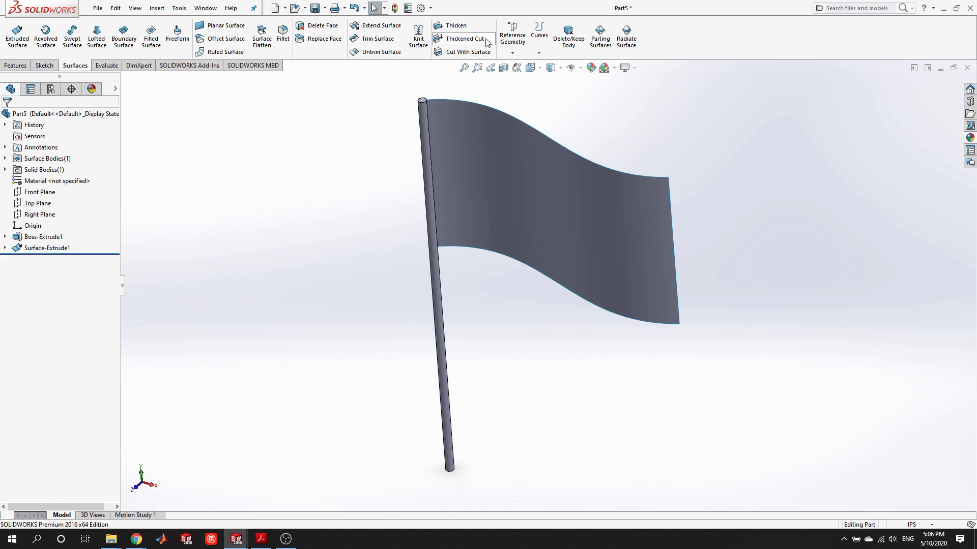
{"action": "left_click", "coordinate": [504, 179]}
{"action": "left_click", "coordinate": [455, 25]}
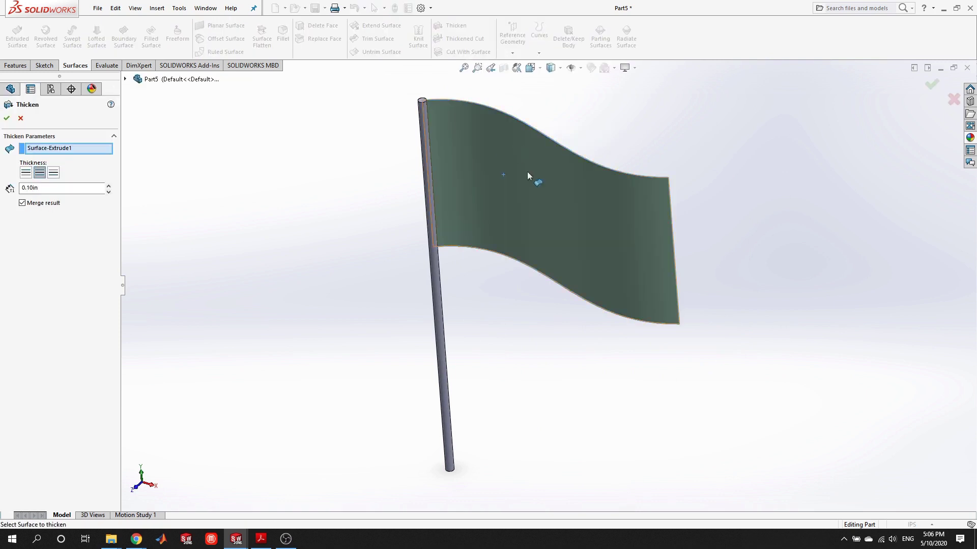
{"action": "scroll", "coordinate": [580, 177], "scroll_direction": "down", "scroll_amount": 6}
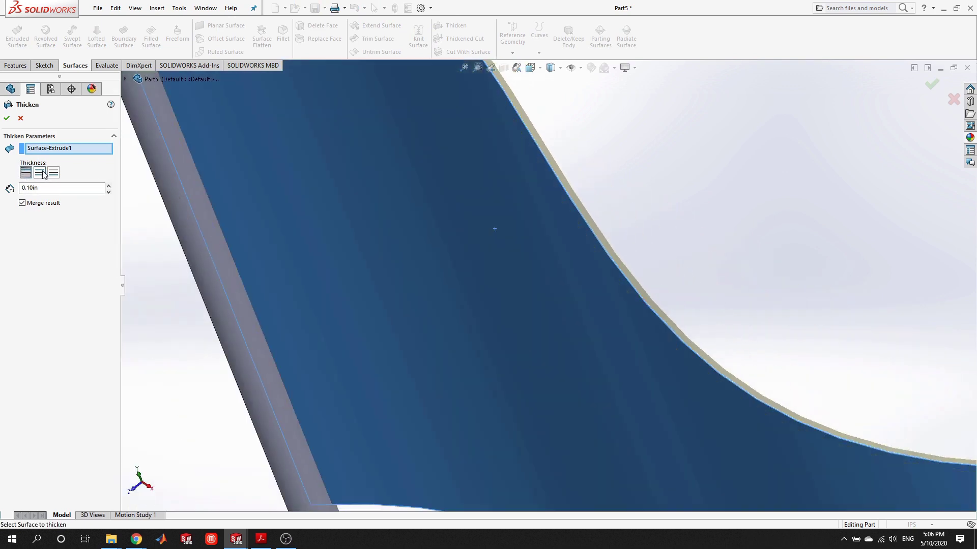
{"action": "left_click", "coordinate": [53, 173]}
{"action": "scroll", "coordinate": [487, 166], "scroll_direction": "up", "scroll_amount": 6}
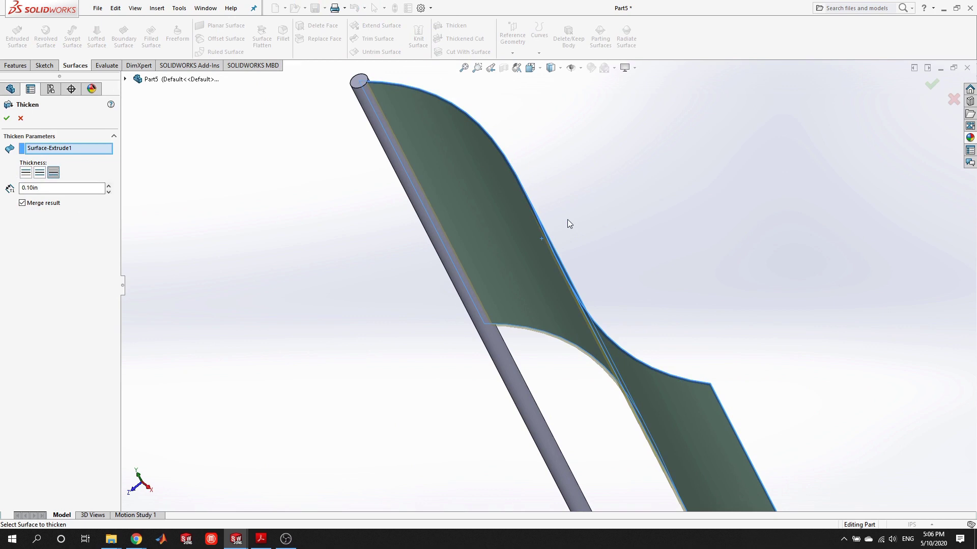
{"action": "left_click", "coordinate": [26, 173]}
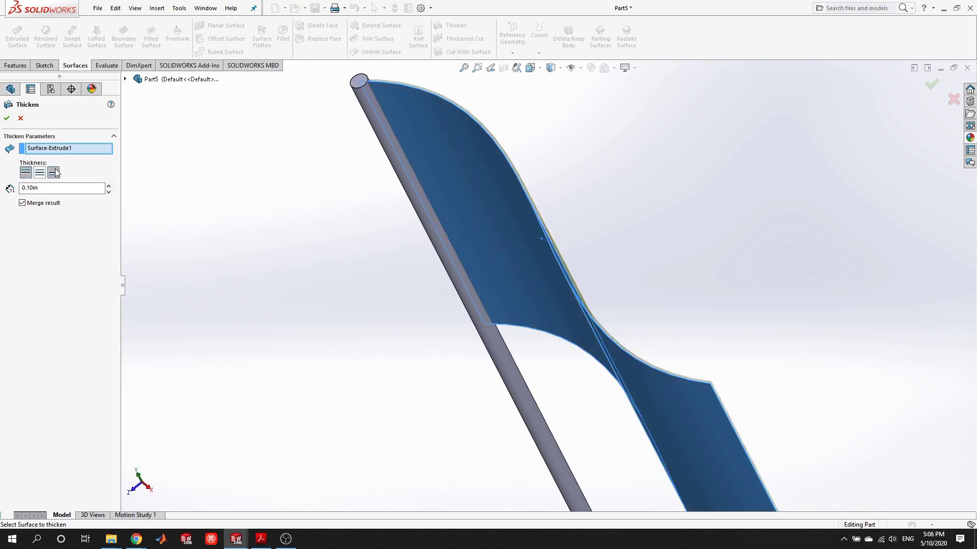
{"action": "left_click", "coordinate": [40, 172]}
{"action": "scroll", "coordinate": [509, 173], "scroll_direction": "down", "scroll_amount": 2}
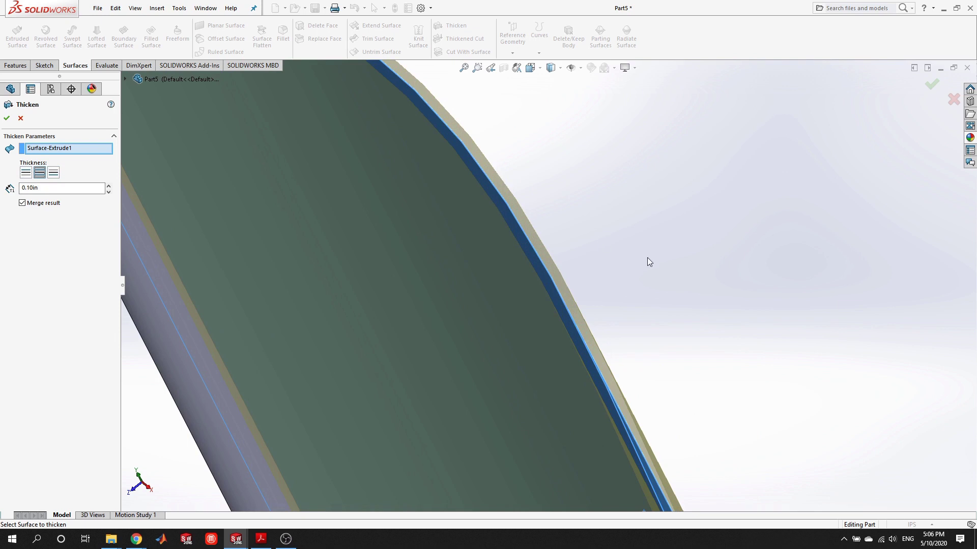
{"action": "scroll", "coordinate": [656, 264], "scroll_direction": "up", "scroll_amount": 3}
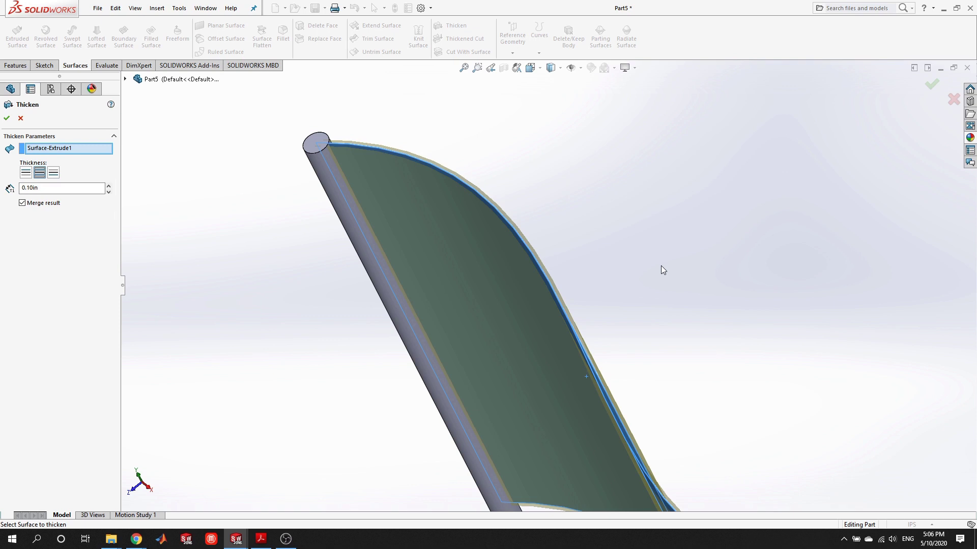
{"action": "scroll", "coordinate": [492, 190], "scroll_direction": "down", "scroll_amount": 5}
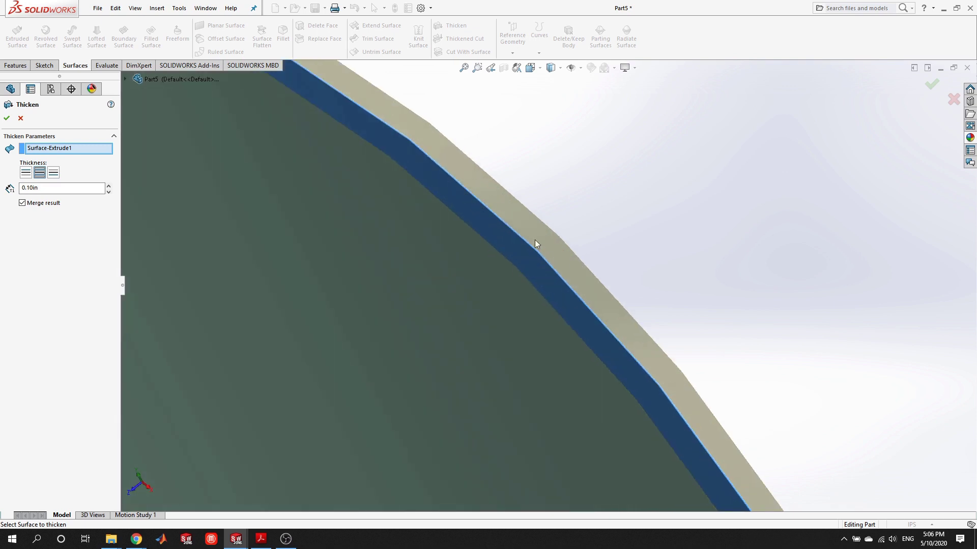
{"action": "scroll", "coordinate": [530, 282], "scroll_direction": "up", "scroll_amount": 6}
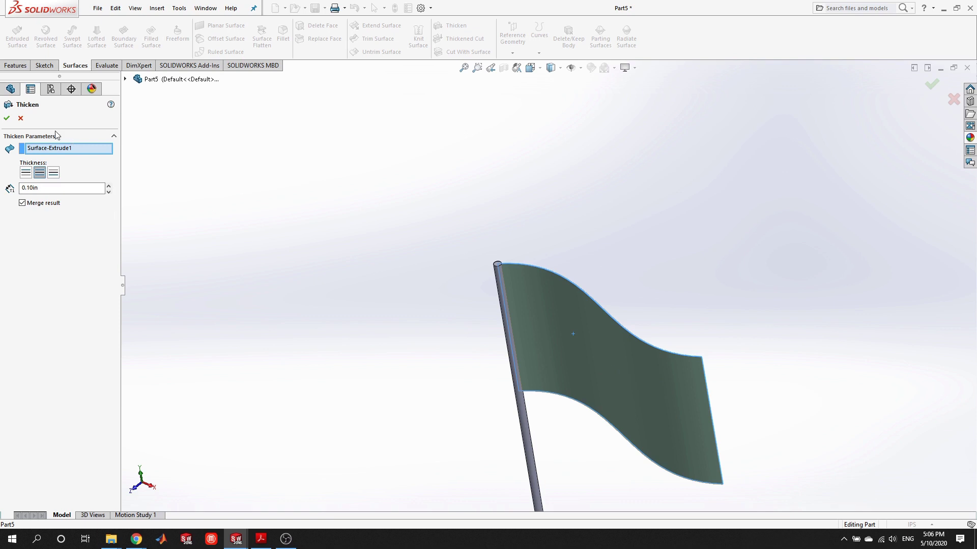
{"action": "left_click", "coordinate": [23, 121]}
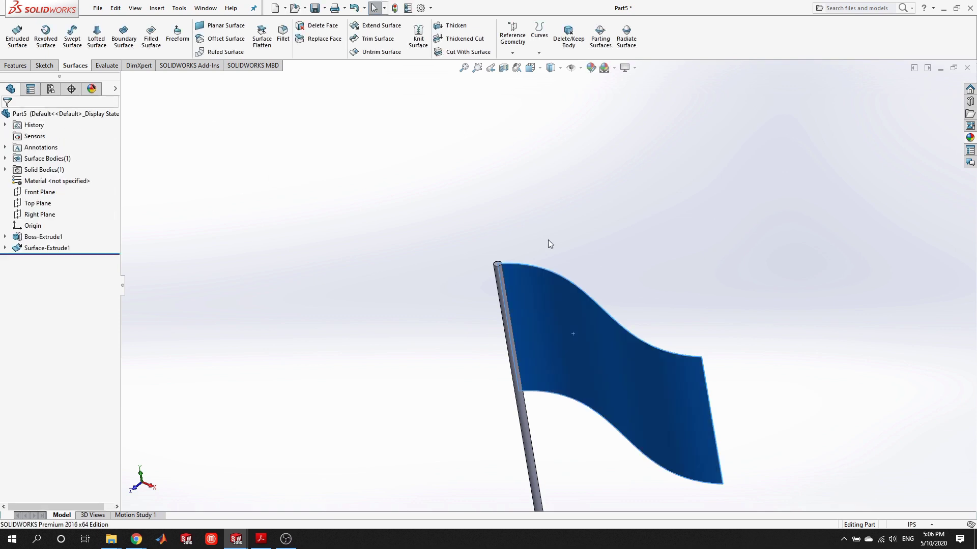
- Apply the "Designed with SOLIDWORKS" decal from the decal library to the flag surface and enlarge it to cover the flag
{"action": "scroll", "coordinate": [606, 371], "scroll_direction": "down", "scroll_amount": 4}
{"action": "scroll", "coordinate": [520, 300], "scroll_direction": "up", "scroll_amount": 1}
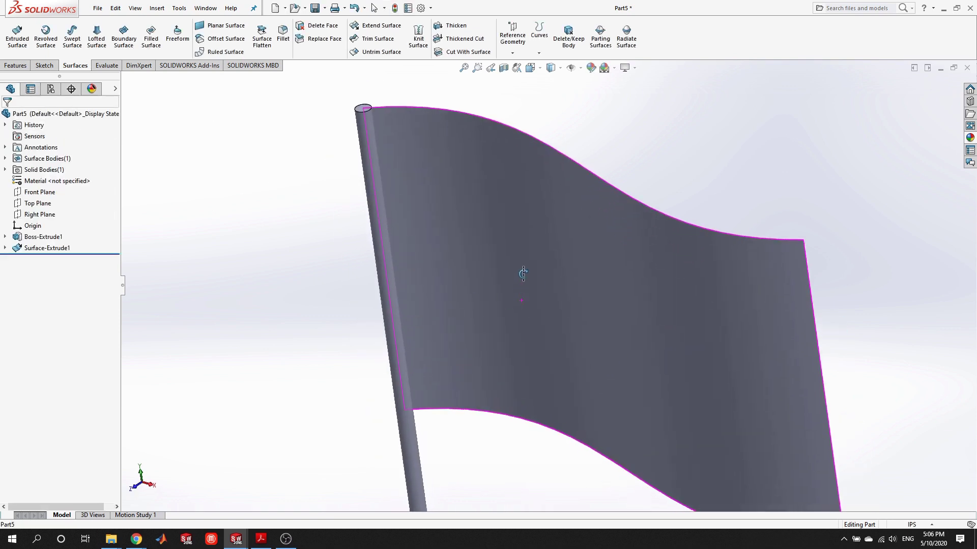
{"action": "scroll", "coordinate": [620, 292], "scroll_direction": "up", "scroll_amount": 4}
{"action": "middle_click_drag", "start_coordinate": [621, 292], "coordinate": [632, 268]}
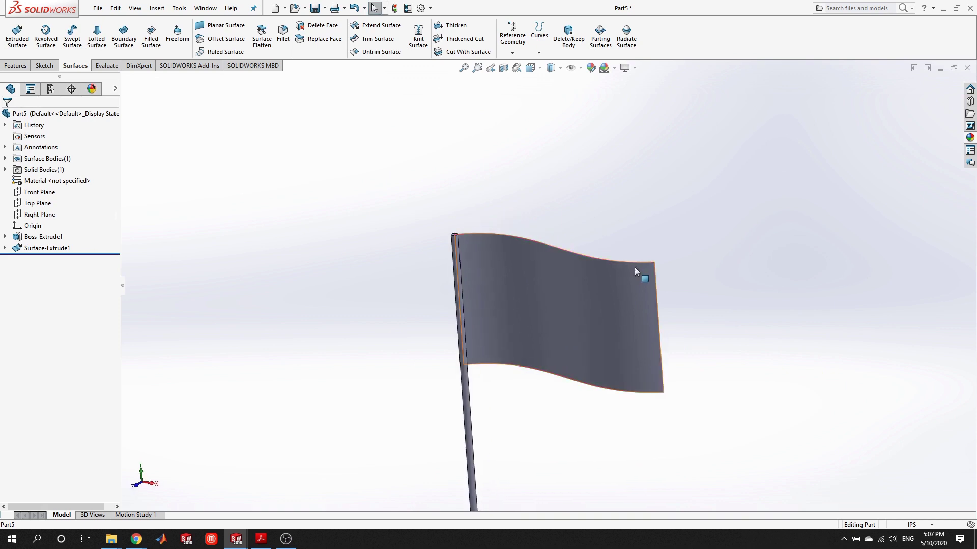
{"action": "left_click", "coordinate": [92, 89]}
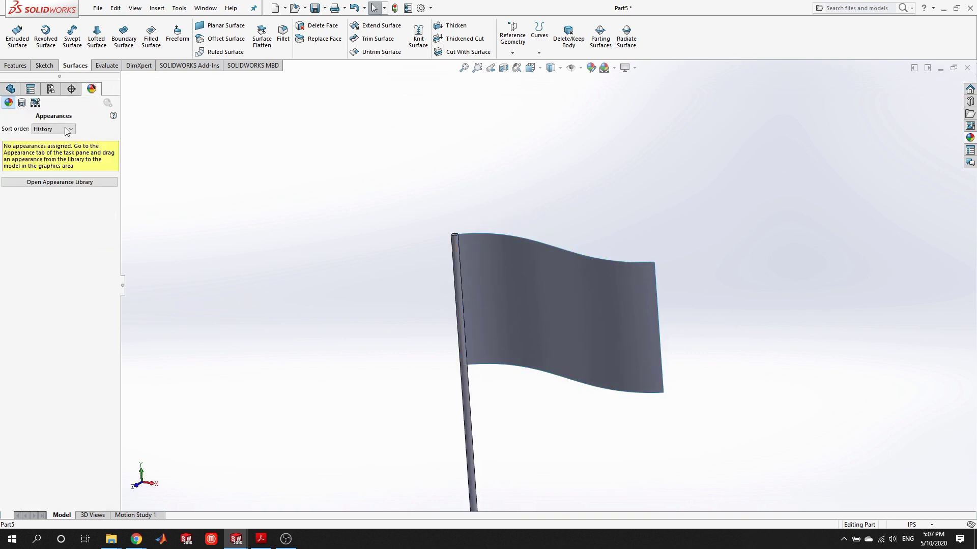
{"action": "left_click", "coordinate": [22, 103]}
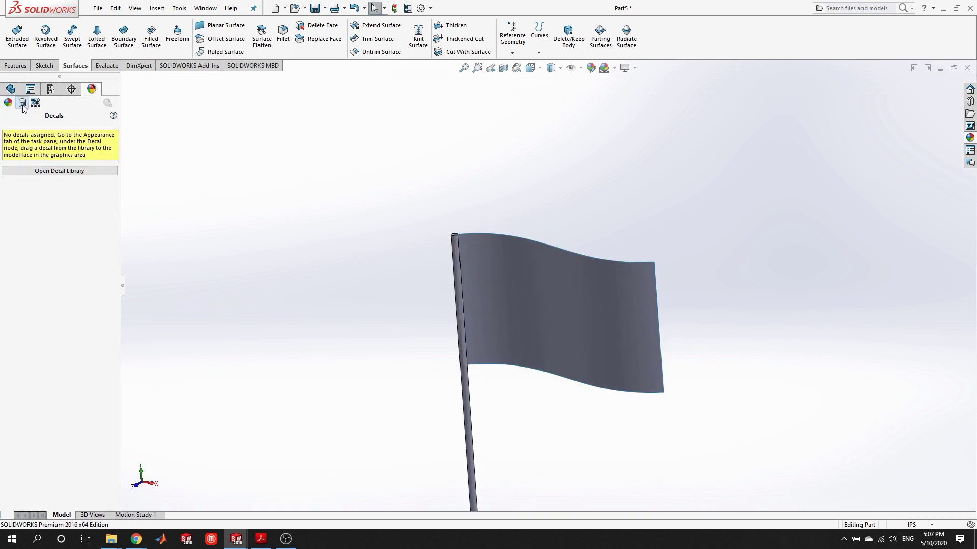
{"action": "left_click", "coordinate": [60, 171]}
{"action": "left_click_drag", "start_coordinate": [901, 291], "coordinate": [570, 330]}
{"action": "left_click_drag", "start_coordinate": [605, 258], "coordinate": [682, 175]}
{"action": "middle_click_drag", "start_coordinate": [712, 216], "coordinate": [77, 196]}
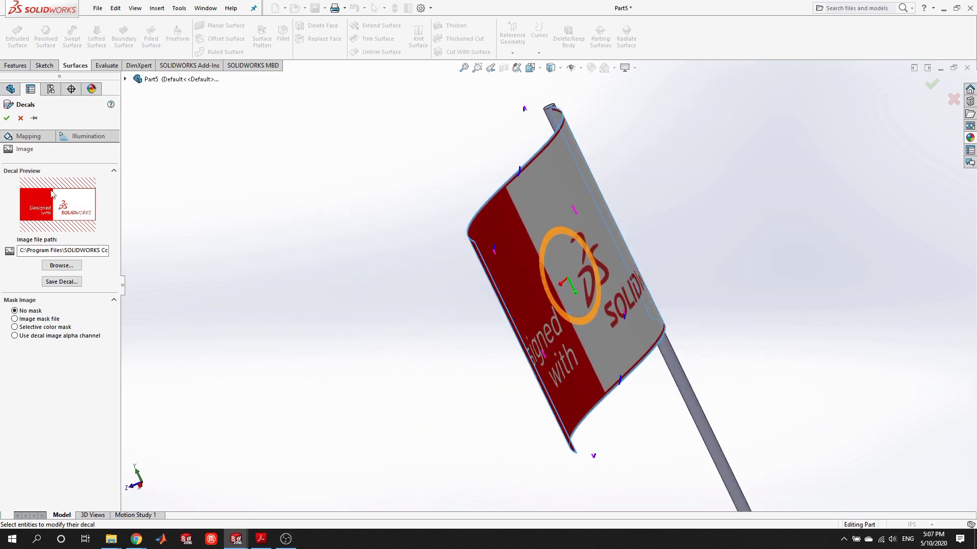
{"action": "left_click", "coordinate": [6, 116]}
- Examine the decal on the flag and the surface and solid bodies listed for the part
{"action": "middle_click_drag", "start_coordinate": [528, 265], "coordinate": [596, 287]}
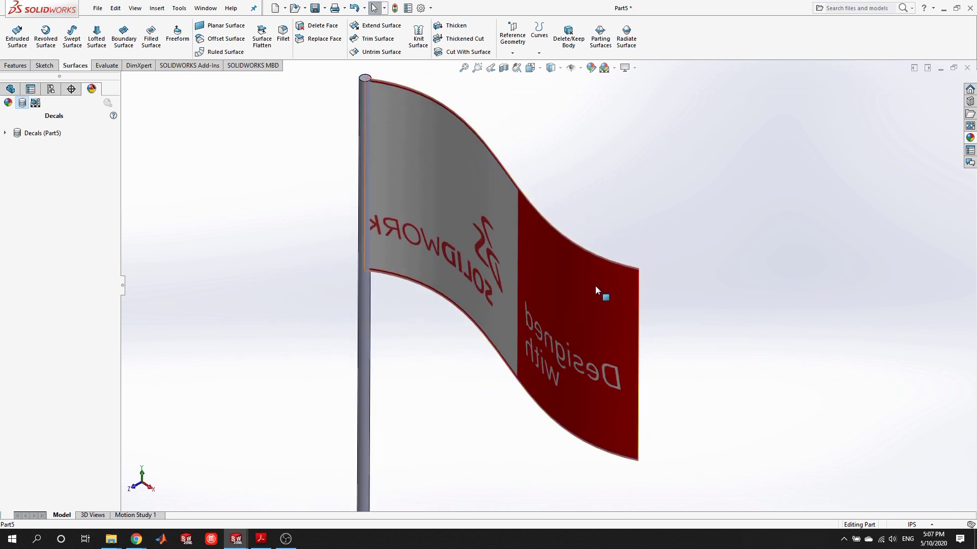
{"action": "middle_click_drag", "start_coordinate": [627, 272], "coordinate": [631, 239]}
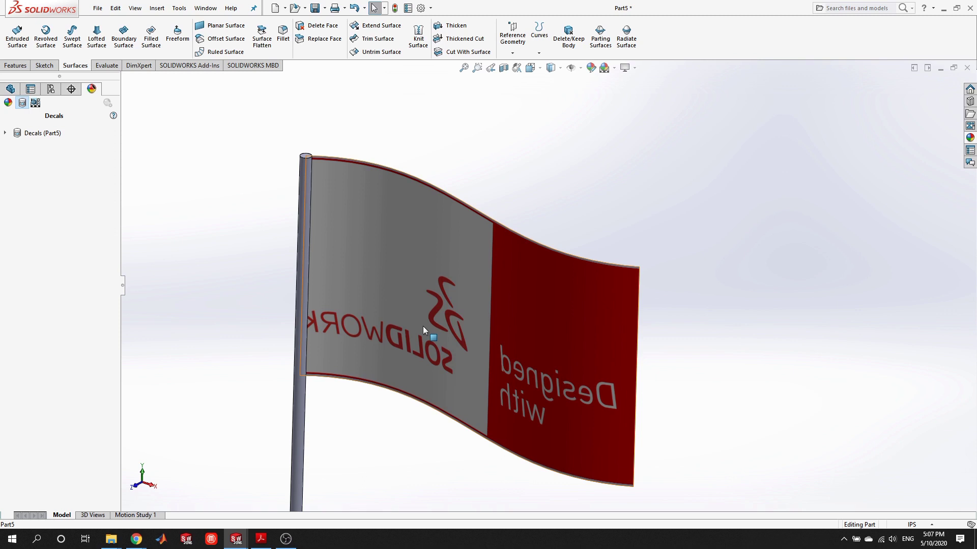
{"action": "key", "text": "f"}
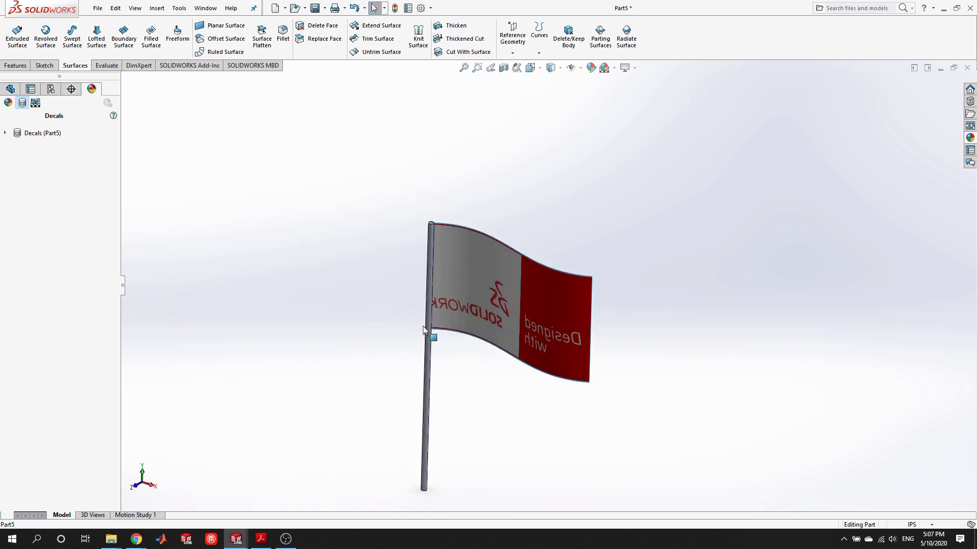
{"action": "scroll", "coordinate": [472, 255], "scroll_direction": "down", "scroll_amount": 3}
{"action": "scroll", "coordinate": [589, 410], "scroll_direction": "up", "scroll_amount": 5}
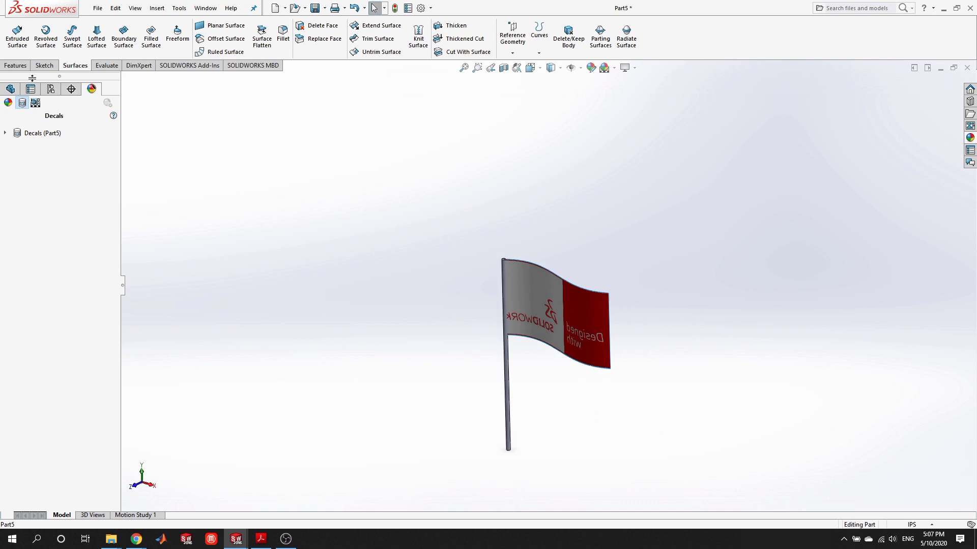
{"action": "left_click", "coordinate": [10, 89]}
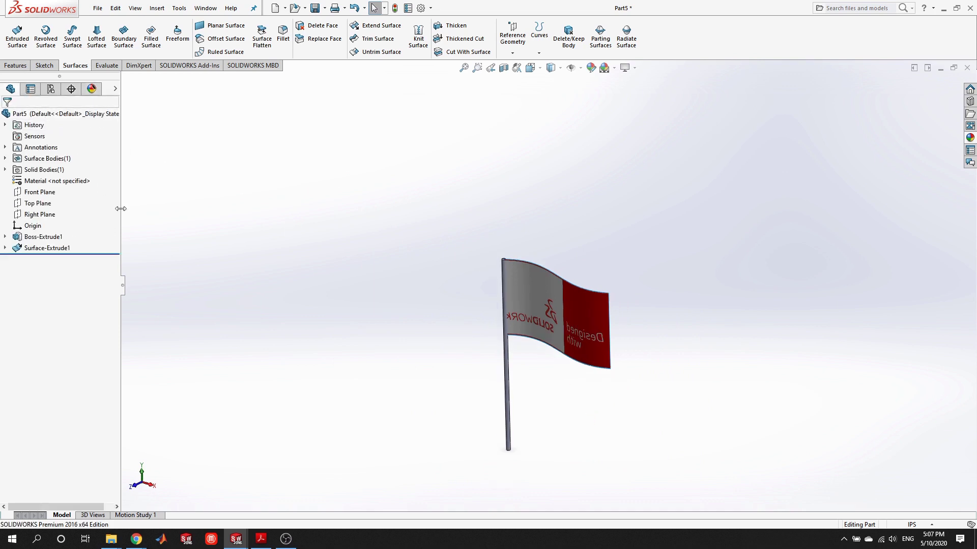
{"action": "left_click", "coordinate": [21, 162]}
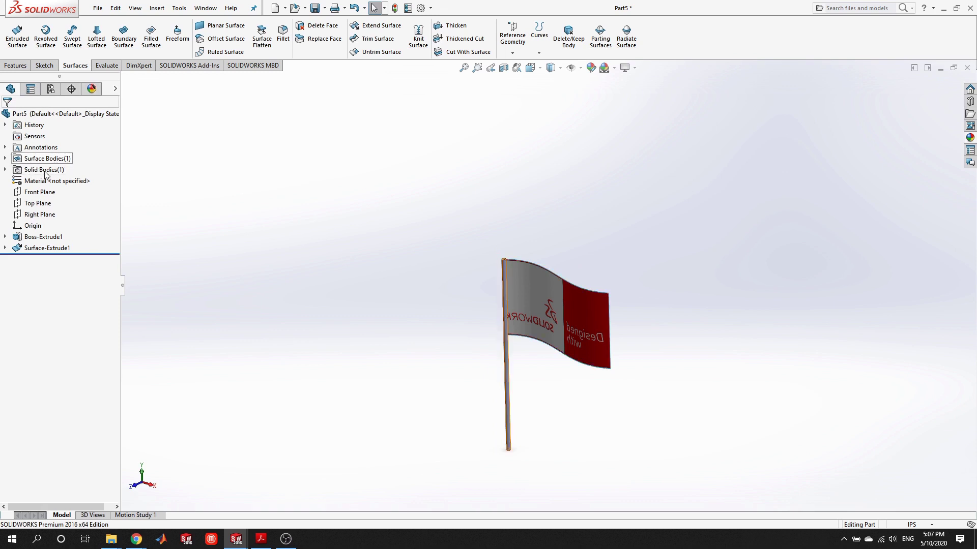
{"action": "middle_click_drag", "start_coordinate": [563, 284], "coordinate": [560, 283], "text": "ctrl"}
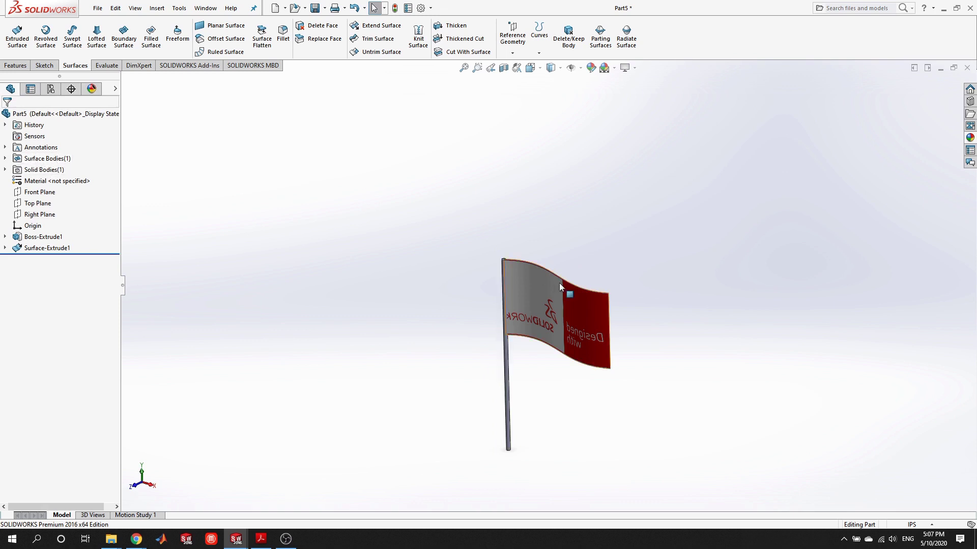
{"action": "scroll", "coordinate": [610, 356], "scroll_direction": "down", "scroll_amount": 2}
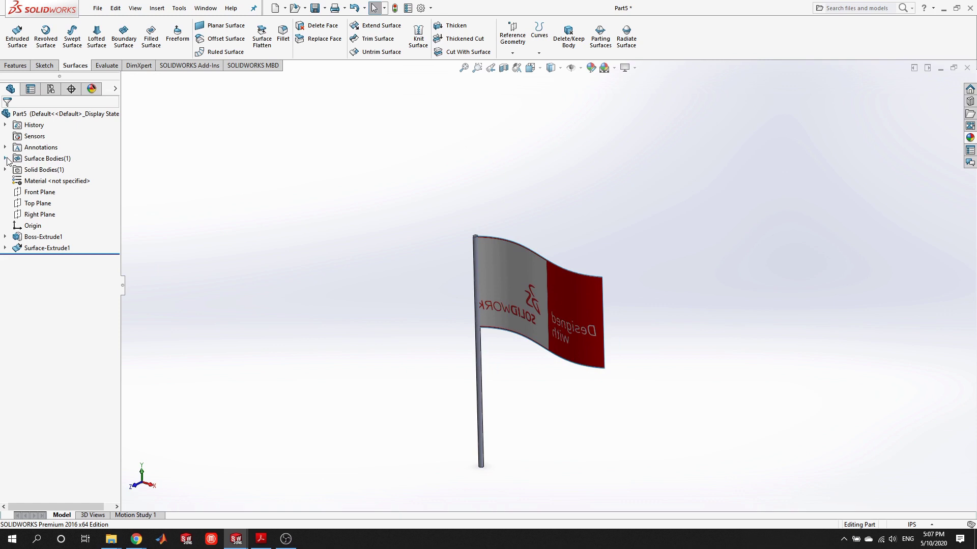
{"action": "right_click", "coordinate": [34, 159]}
{"action": "left_click", "coordinate": [360, 214]}
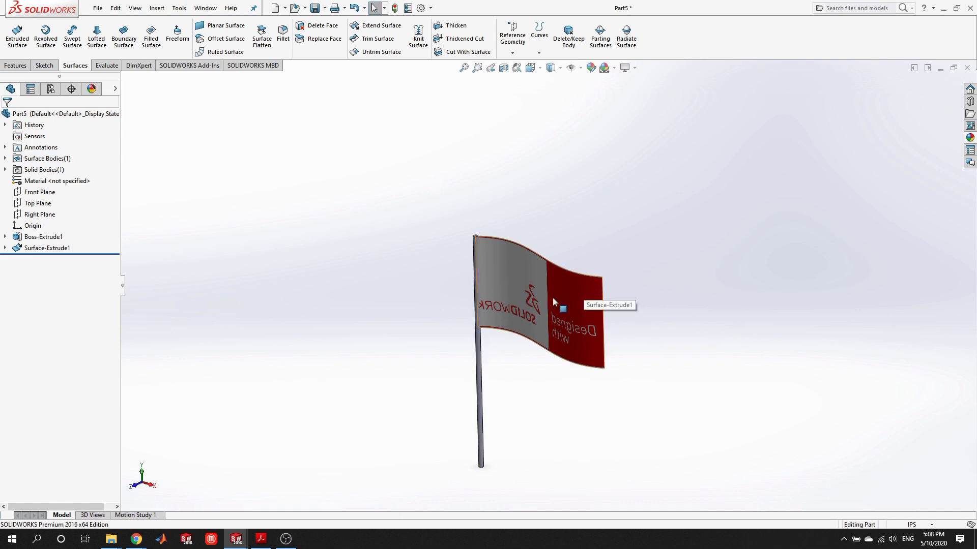
- Create a new part and sketch a wavy eight-point spline across the Front Plane, passing above and below the origin's level
{"action": "left_click", "coordinate": [275, 9]}
{"action": "left_click", "coordinate": [626, 335]}
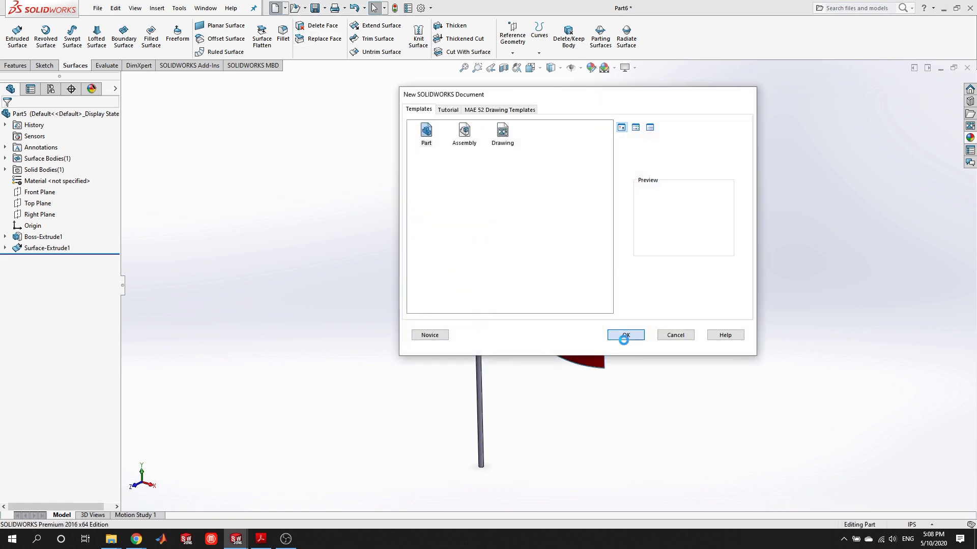
{"action": "right_click", "coordinate": [39, 170]}
{"action": "left_click", "coordinate": [61, 157]}
{"action": "left_click", "coordinate": [106, 26]}
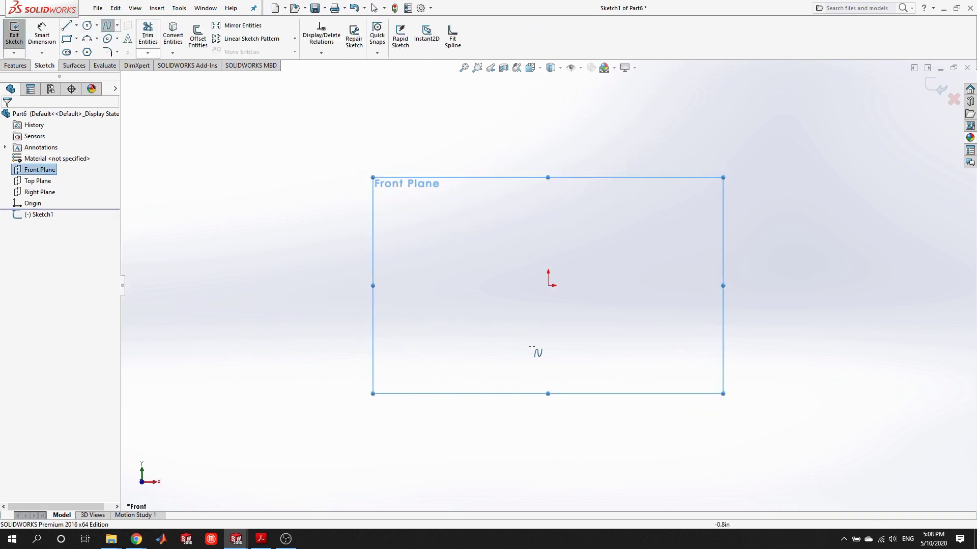
{"action": "left_click", "coordinate": [362, 275]}
{"action": "left_click", "coordinate": [422, 241]}
{"action": "left_click", "coordinate": [486, 277]}
{"action": "left_click", "coordinate": [555, 253]}
{"action": "left_click", "coordinate": [636, 297]}
{"action": "left_click", "coordinate": [741, 289]}
{"action": "left_click", "coordinate": [852, 241]}
{"action": "double_click", "coordinate": [904, 259]}
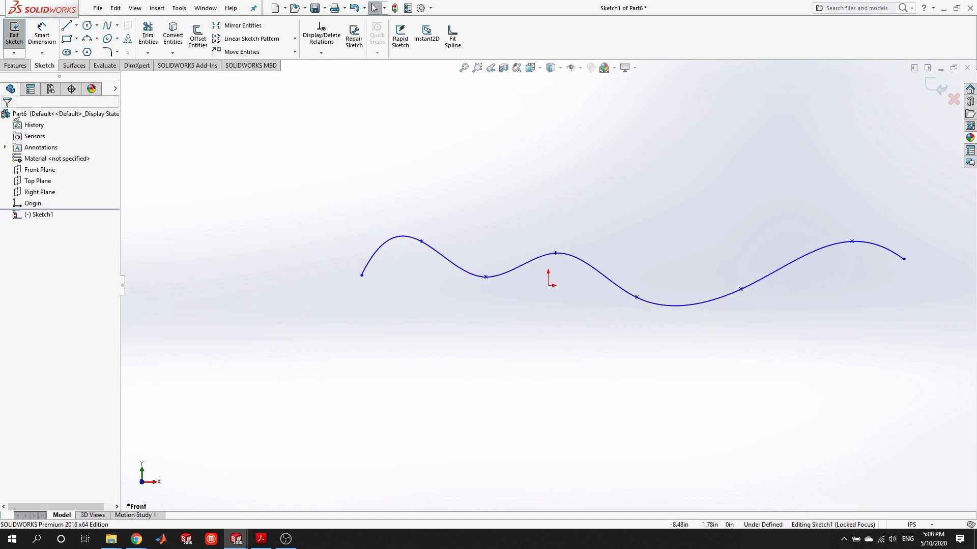
{"action": "left_click", "coordinate": [16, 41]}
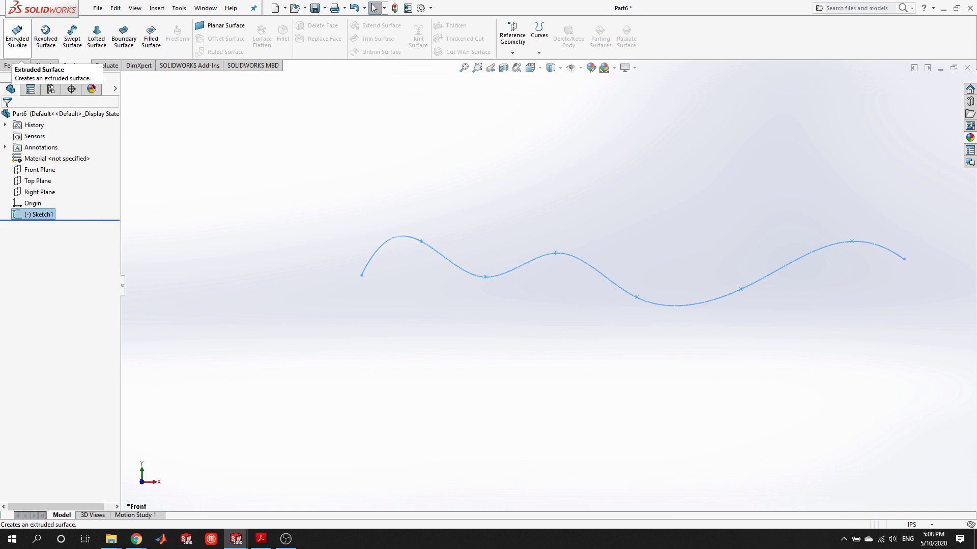
- Extrude the wavy spline as a surface 5.60 in deep, using the Mid Plane end condition
{"action": "left_click", "coordinate": [15, 35]}
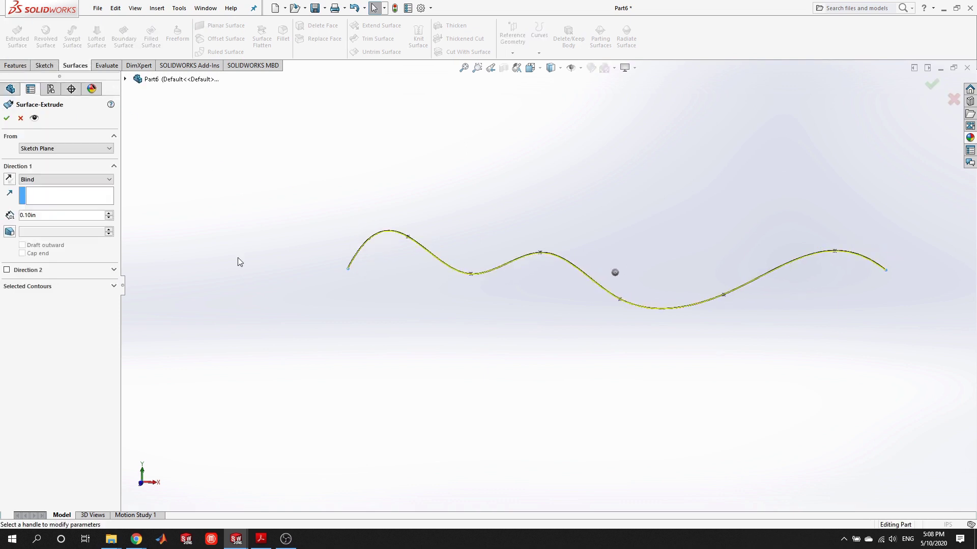
{"action": "left_click", "coordinate": [73, 179]}
{"action": "left_click", "coordinate": [58, 222]}
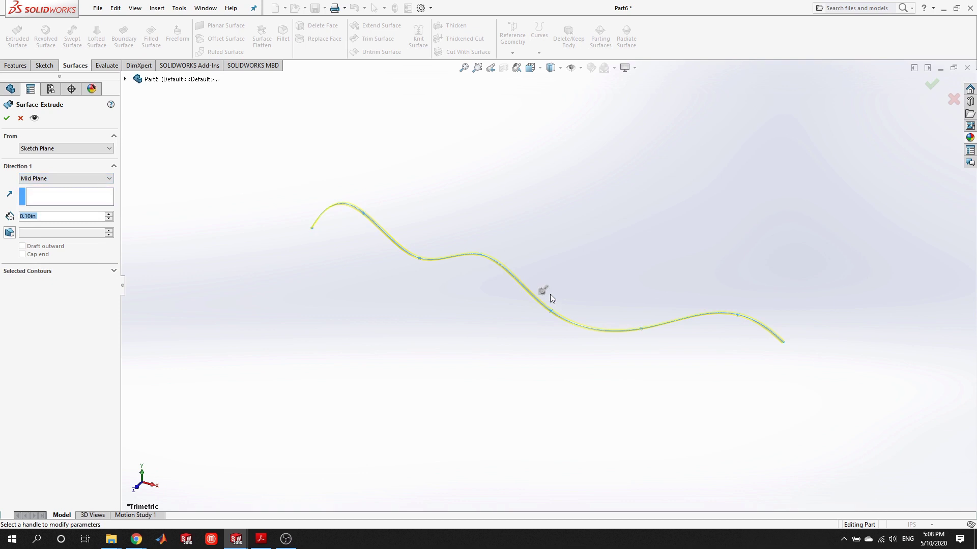
{"action": "left_click", "coordinate": [543, 296]}
{"action": "left_click", "coordinate": [480, 351]}
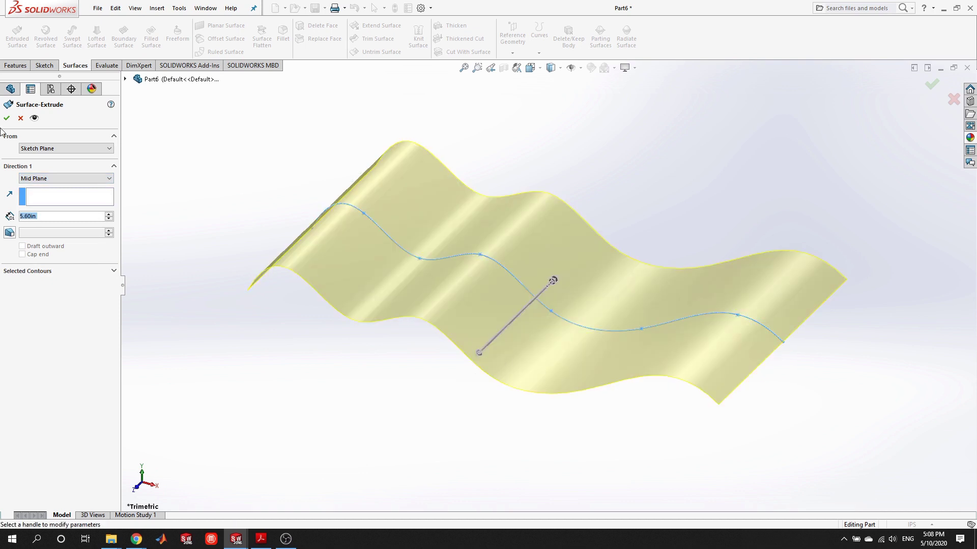
{"action": "key", "text": "Return"}
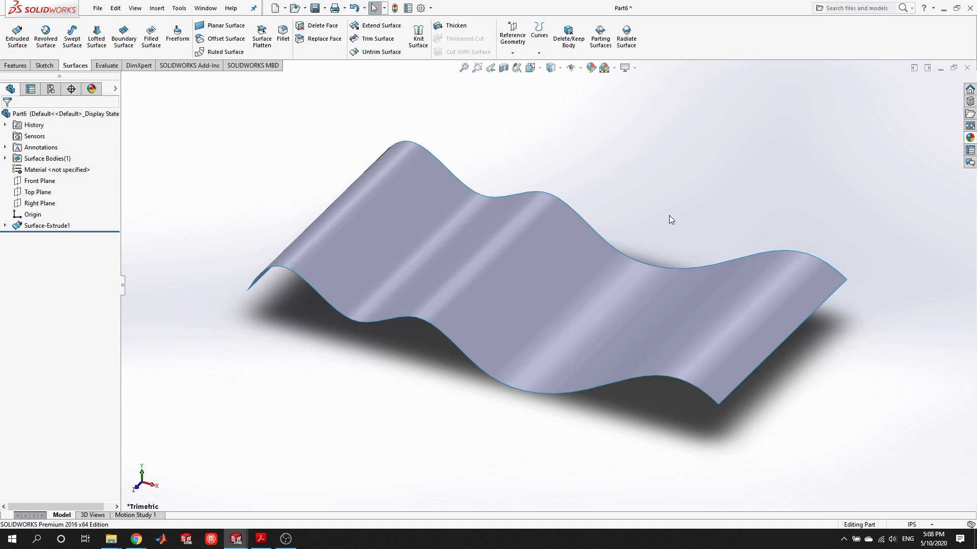
- Sketch an ellipse on the Top Plane near the middle of the wavy surface, with radii of about 1.88 in and 1.08 in
{"action": "right_click", "coordinate": [46, 192]}
{"action": "left_click", "coordinate": [65, 172]}
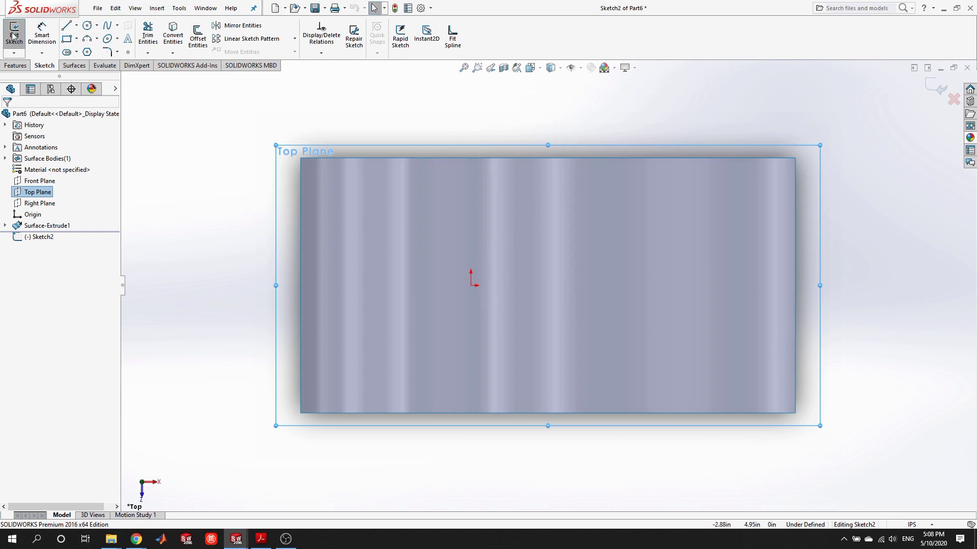
{"action": "left_click", "coordinate": [87, 26]}
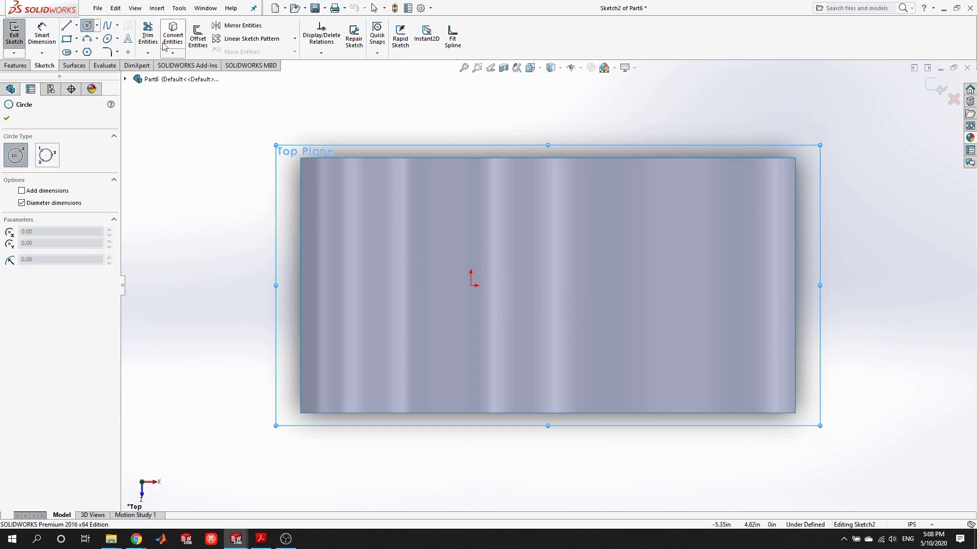
{"action": "left_click", "coordinate": [108, 39]}
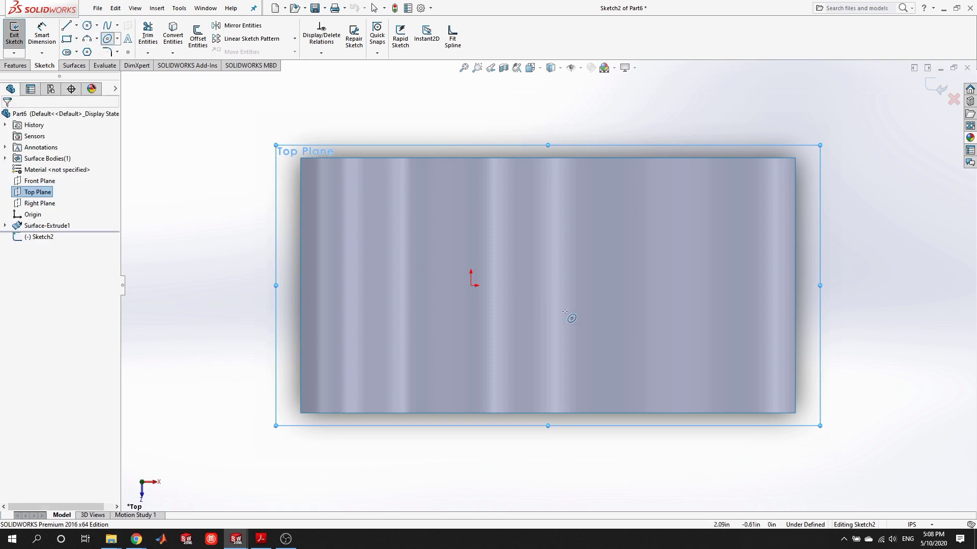
{"action": "left_click", "coordinate": [538, 281]}
{"action": "left_click", "coordinate": [624, 282]}
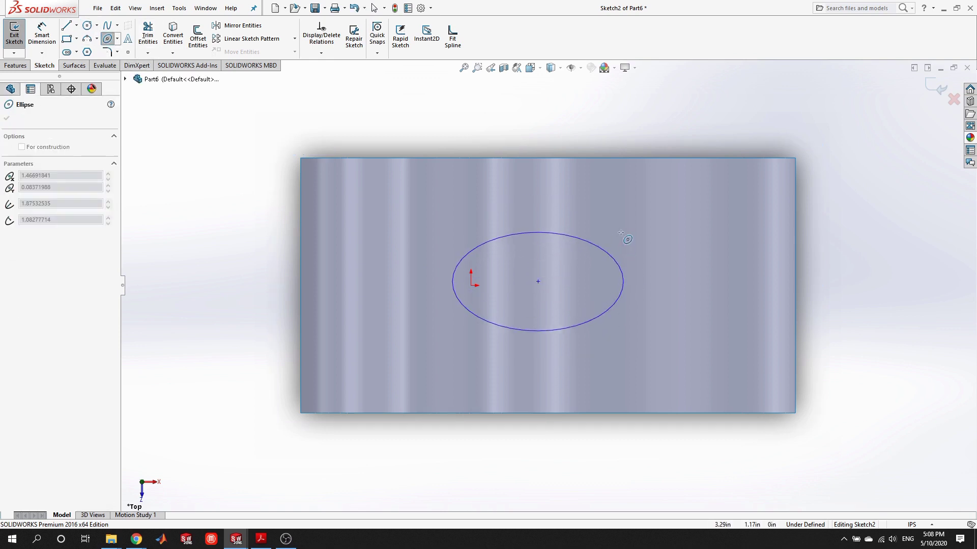
{"action": "left_click", "coordinate": [625, 233]}
{"action": "left_click", "coordinate": [14, 34]}
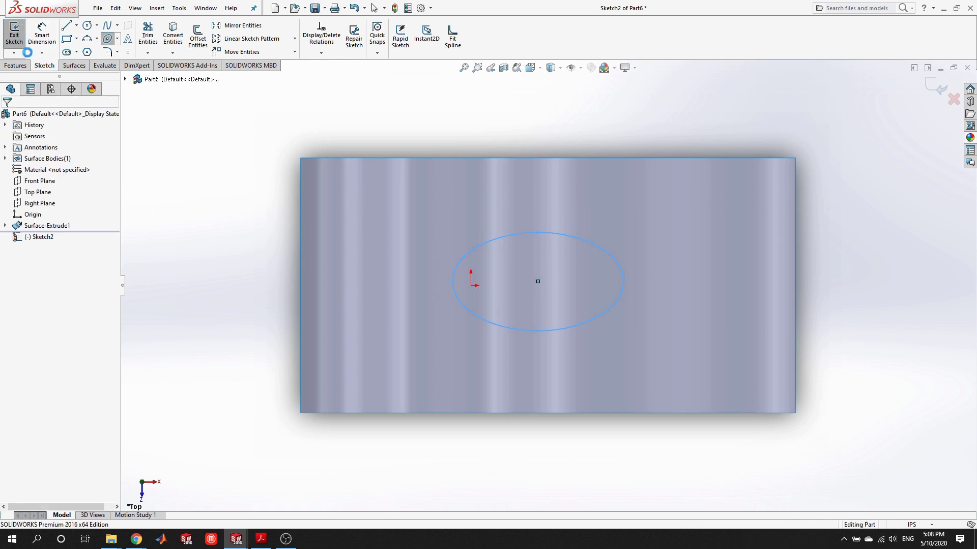
- Examine the flat ellipse sketch against the wavy surface from several angles
{"action": "left_click", "coordinate": [12, 69]}
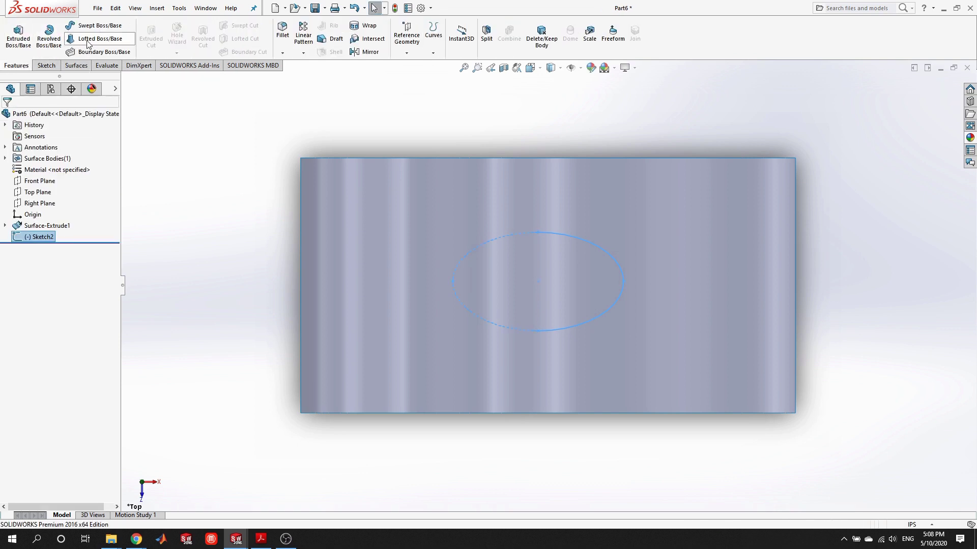
{"action": "left_click", "coordinate": [76, 65]}
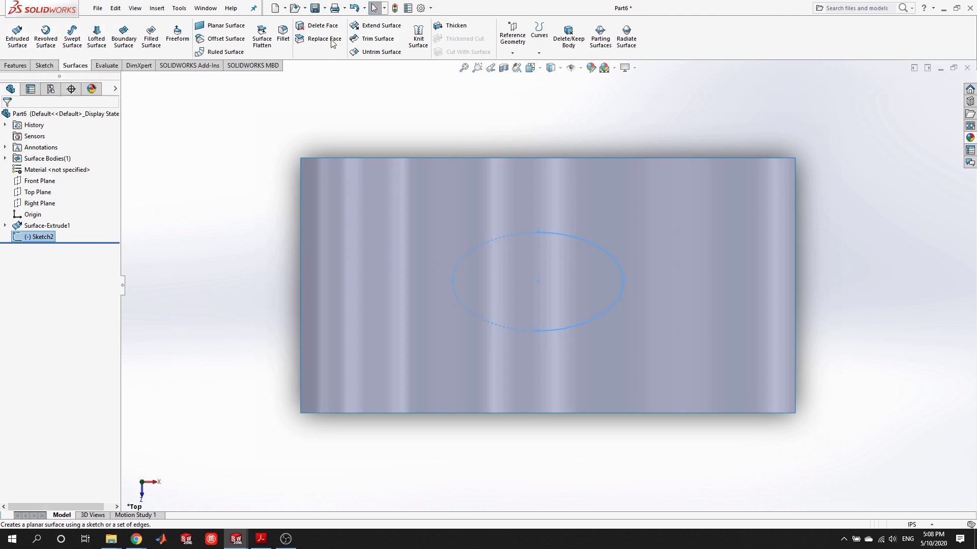
{"action": "left_click", "coordinate": [16, 65]}
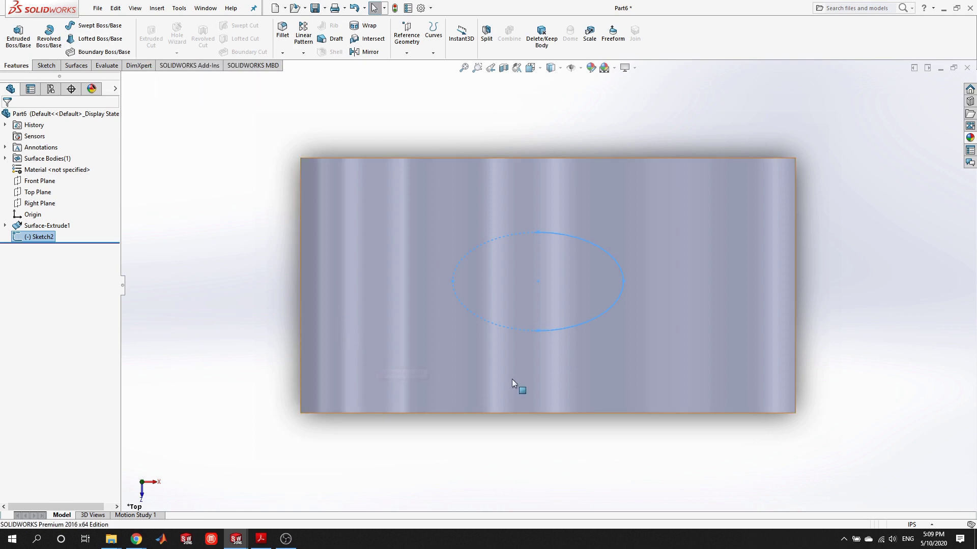
{"action": "mouse_move", "coordinate": [488, 419]}
{"action": "middle_mouse_down"}
{"action": "mouse_move", "coordinate": [468, 401]}
{"action": "mouse_move", "coordinate": [460, 212]}
{"action": "mouse_move", "coordinate": [425, 226]}
{"action": "middle_mouse_up"}
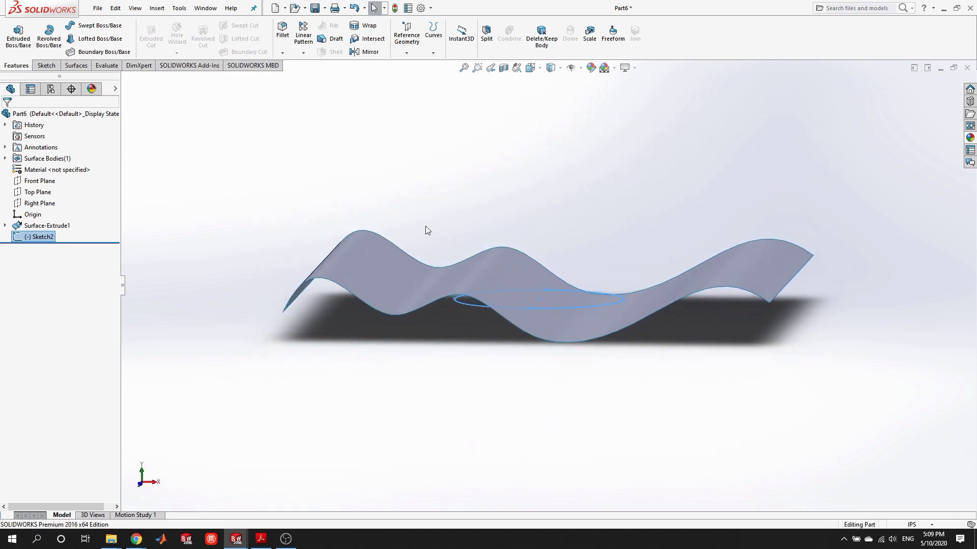
{"action": "mouse_move", "coordinate": [616, 270]}
{"action": "middle_mouse_down"}
{"action": "mouse_move", "coordinate": [585, 279]}
{"action": "mouse_move", "coordinate": [596, 301]}
{"action": "middle_mouse_up"}
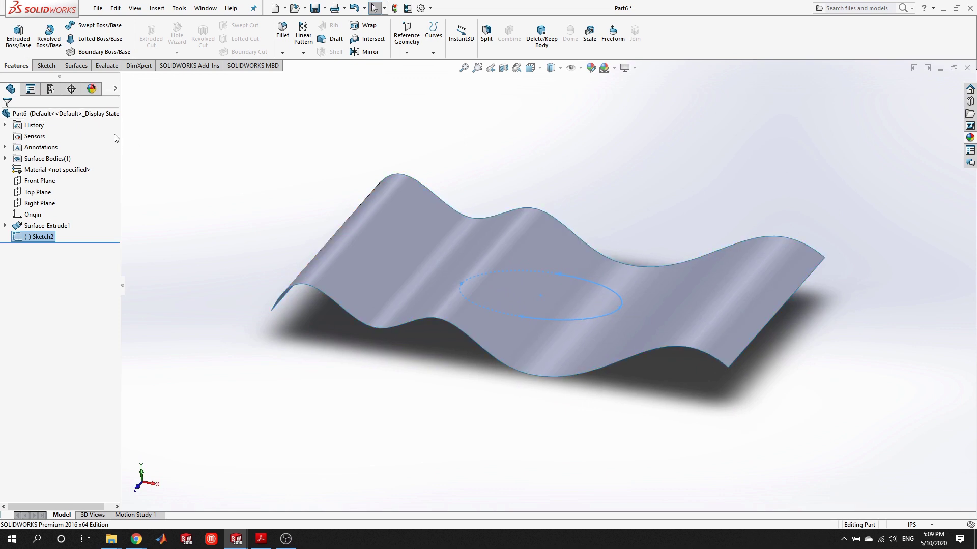
{"action": "left_click", "coordinate": [77, 66]}
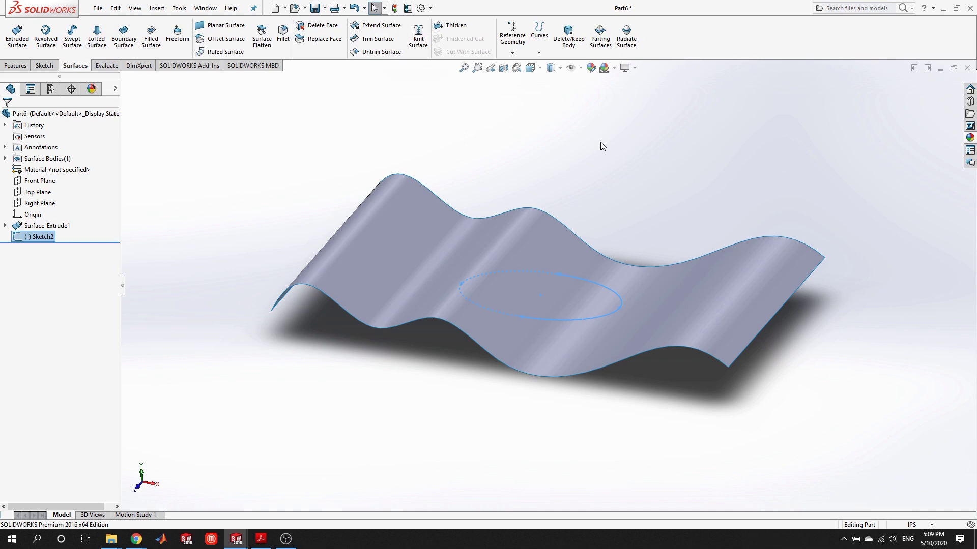
{"action": "scroll", "coordinate": [599, 327], "scroll_direction": "down", "scroll_amount": 3}
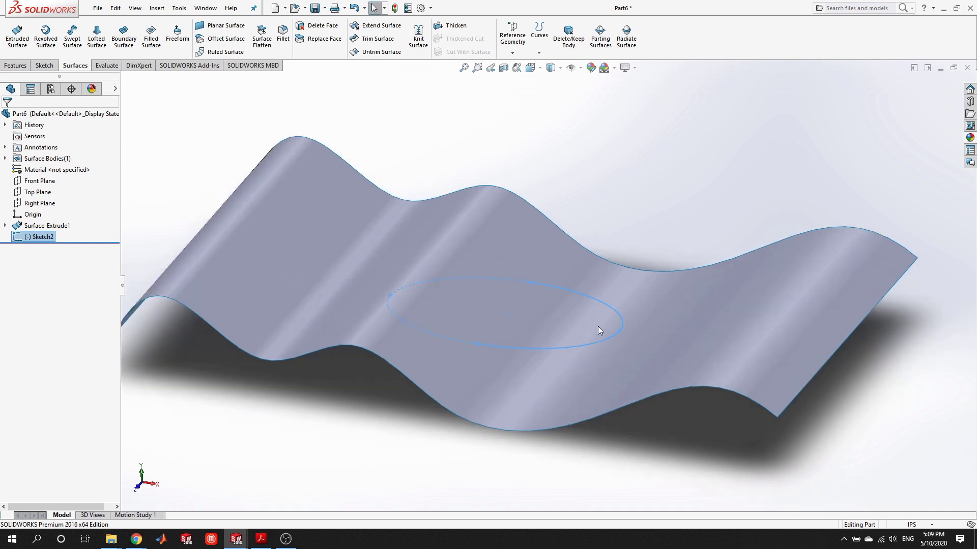
{"action": "middle_click_drag", "start_coordinate": [602, 327], "coordinate": [589, 308]}
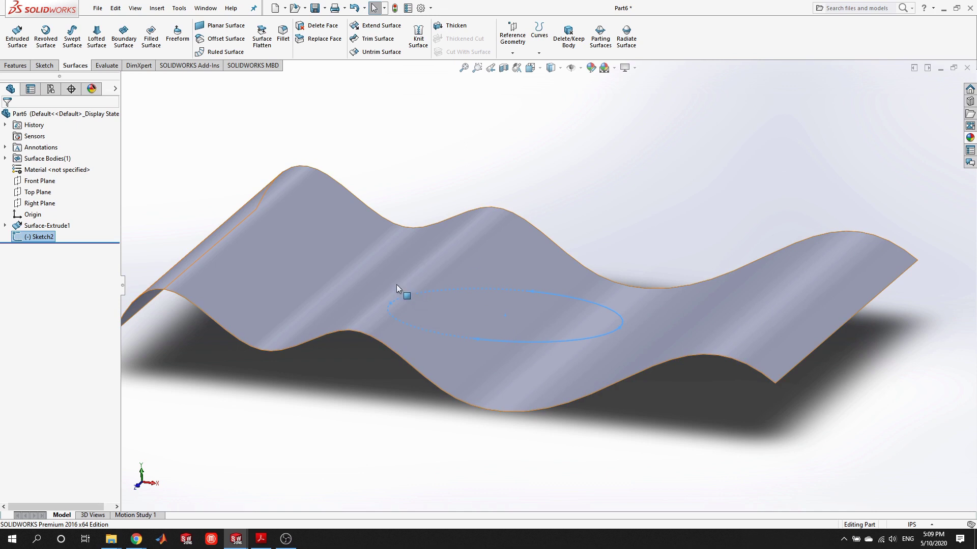
{"action": "middle_click_drag", "start_coordinate": [521, 319], "coordinate": [493, 295]}
{"action": "left_click", "coordinate": [468, 330]}
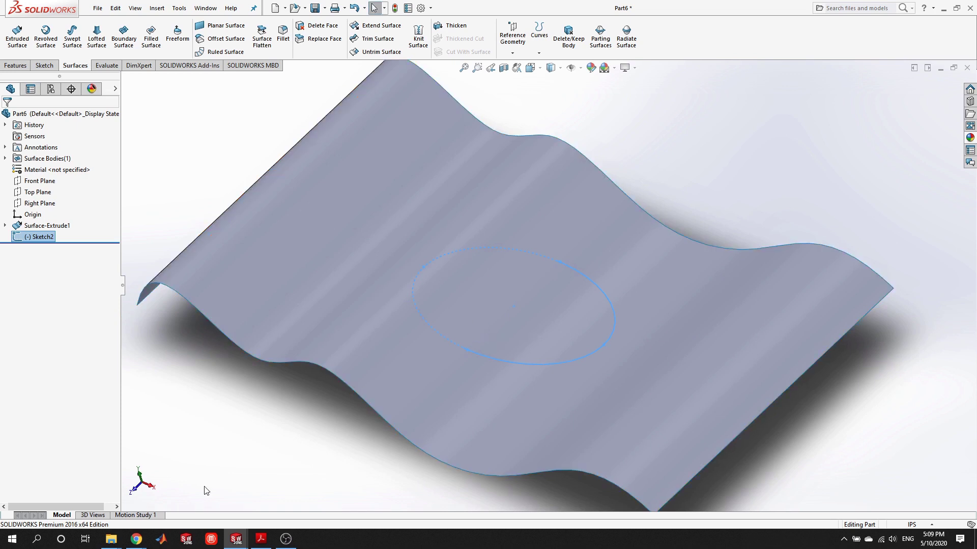
{"action": "mouse_move", "coordinate": [259, 427]}
{"action": "middle_mouse_down"}
{"action": "mouse_move", "coordinate": [370, 348]}
{"action": "mouse_move", "coordinate": [405, 289]}
{"action": "middle_mouse_up"}
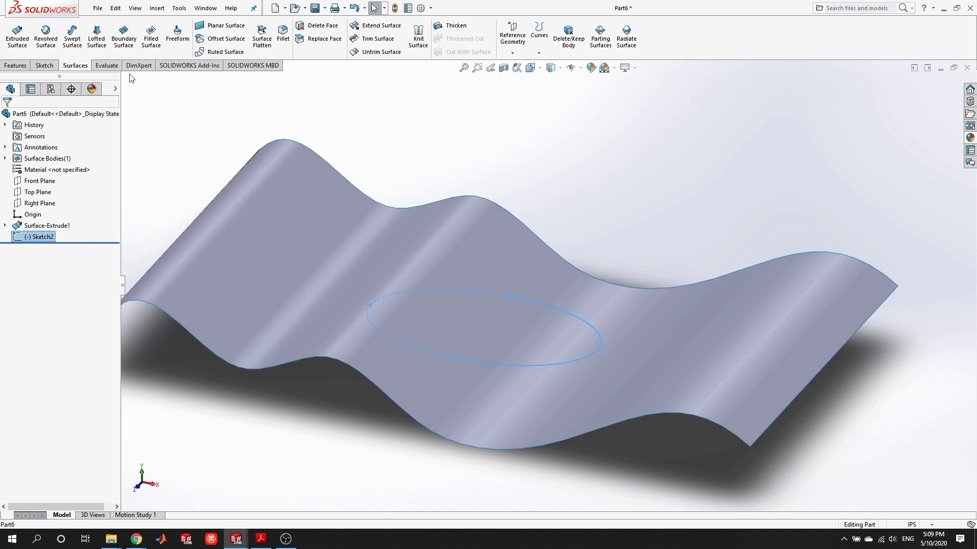
- Extrude the ellipse as a surface 5.60 in deep, using the Mid Plane end condition
{"action": "left_click", "coordinate": [18, 36]}
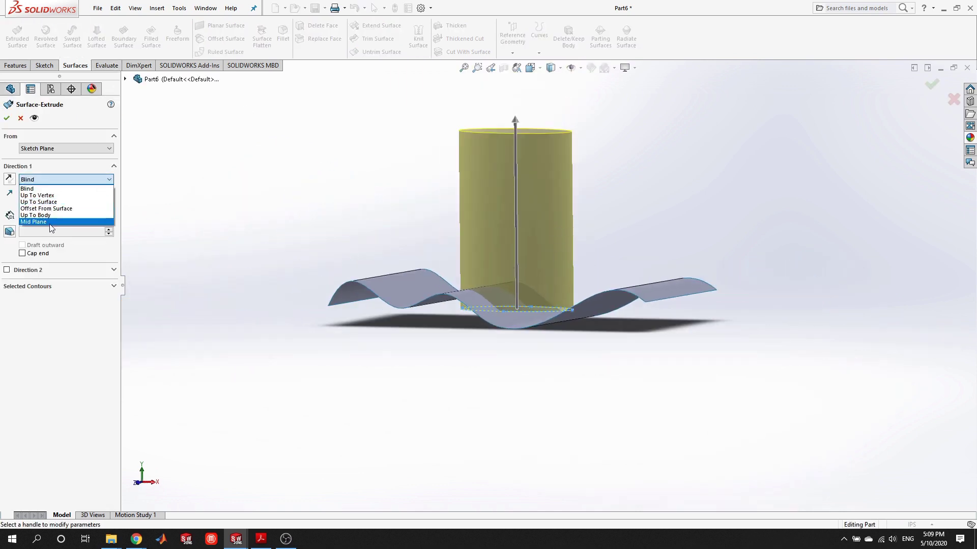
{"action": "left_click", "coordinate": [46, 225]}
{"action": "middle_click_drag", "start_coordinate": [587, 288], "coordinate": [602, 334]}
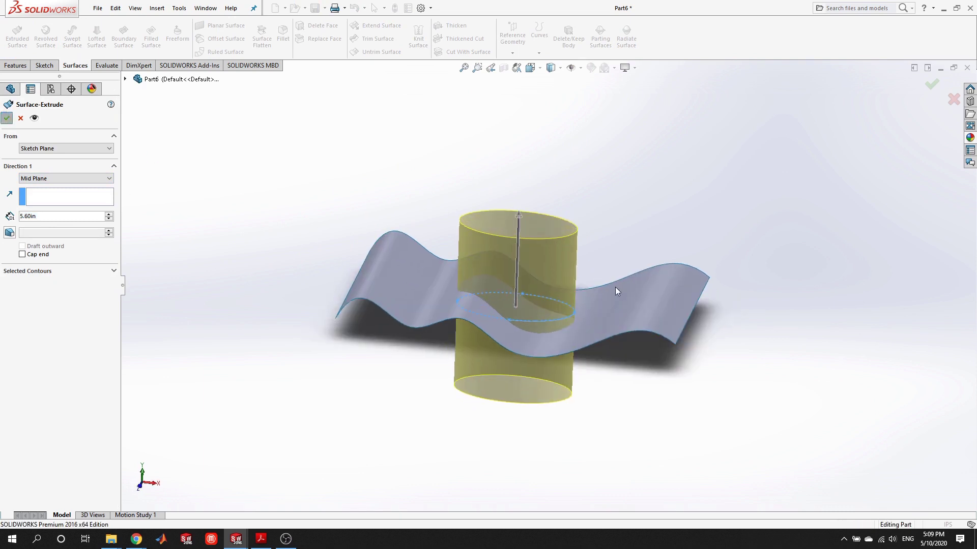
{"action": "key", "text": "Return"}
- Examine where the elliptical tube surface passes through the wavy surface, from above and from the side
{"action": "scroll", "coordinate": [578, 283], "scroll_direction": "up", "scroll_amount": 3}
{"action": "mouse_move", "coordinate": [546, 298]}
{"action": "middle_mouse_down"}
{"action": "mouse_move", "coordinate": [519, 383]}
{"action": "mouse_move", "coordinate": [506, 266]}
{"action": "mouse_move", "coordinate": [438, 264]}
{"action": "middle_mouse_up"}
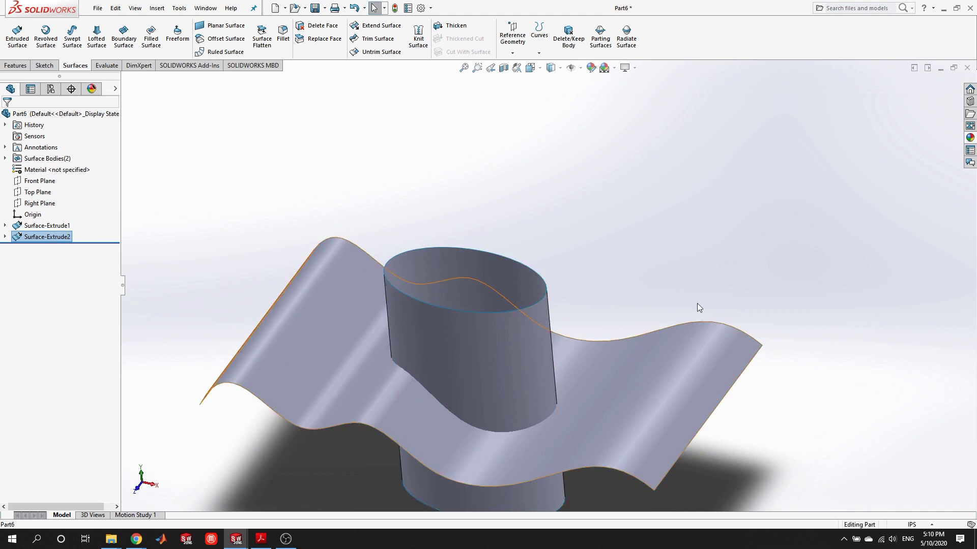
{"action": "left_click", "coordinate": [490, 285]}
{"action": "middle_click_drag", "start_coordinate": [491, 285], "coordinate": [513, 346]}
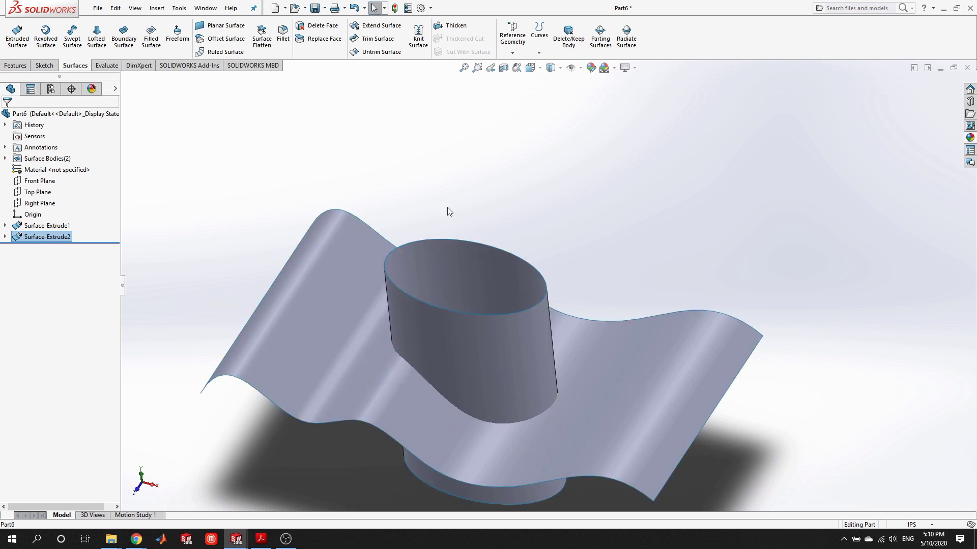
{"action": "left_click", "coordinate": [286, 324], "text": "ctrl"}
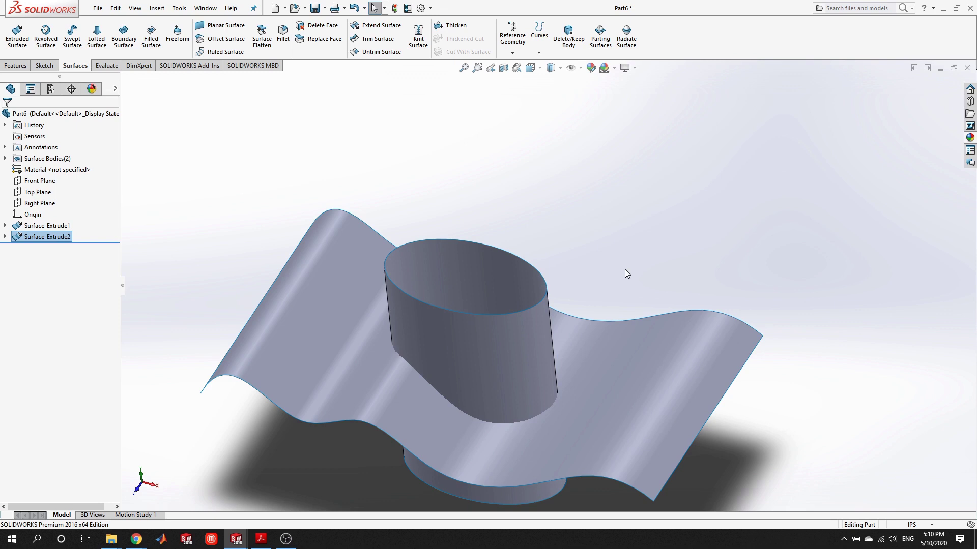
{"action": "mouse_move", "coordinate": [630, 331]}
{"action": "middle_mouse_down"}
{"action": "mouse_move", "coordinate": [644, 394]}
{"action": "mouse_move", "coordinate": [572, 327]}
{"action": "mouse_move", "coordinate": [493, 319]}
{"action": "mouse_move", "coordinate": [630, 323]}
{"action": "mouse_move", "coordinate": [626, 314]}
{"action": "middle_mouse_up"}
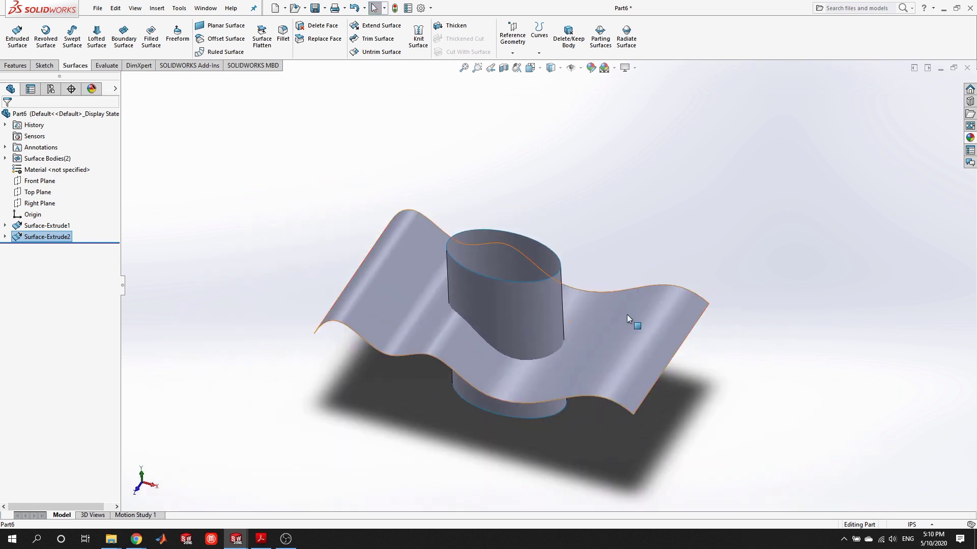
{"action": "left_click", "coordinate": [691, 243]}
{"action": "scroll", "coordinate": [688, 240], "scroll_direction": "down", "scroll_amount": 3}
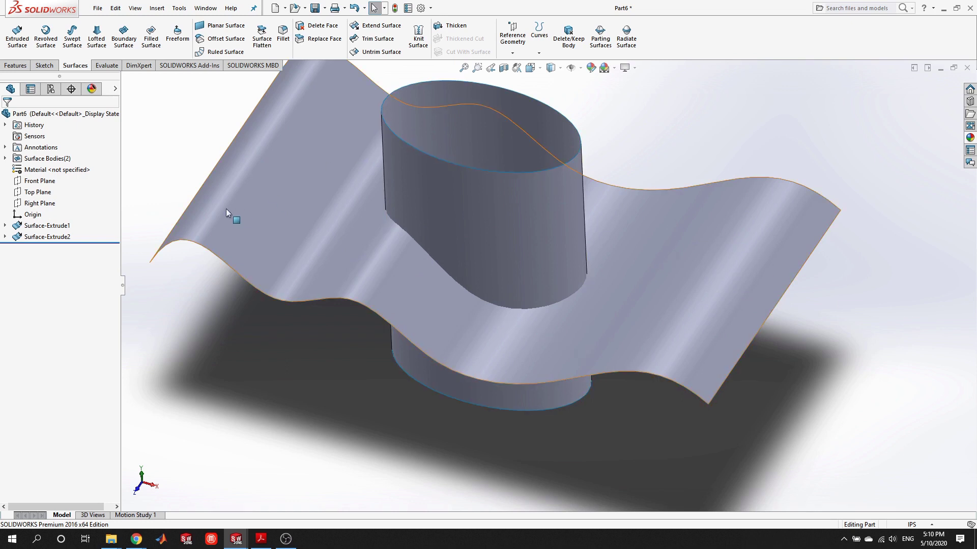
{"action": "scroll", "coordinate": [552, 285], "scroll_direction": "up", "scroll_amount": 3}
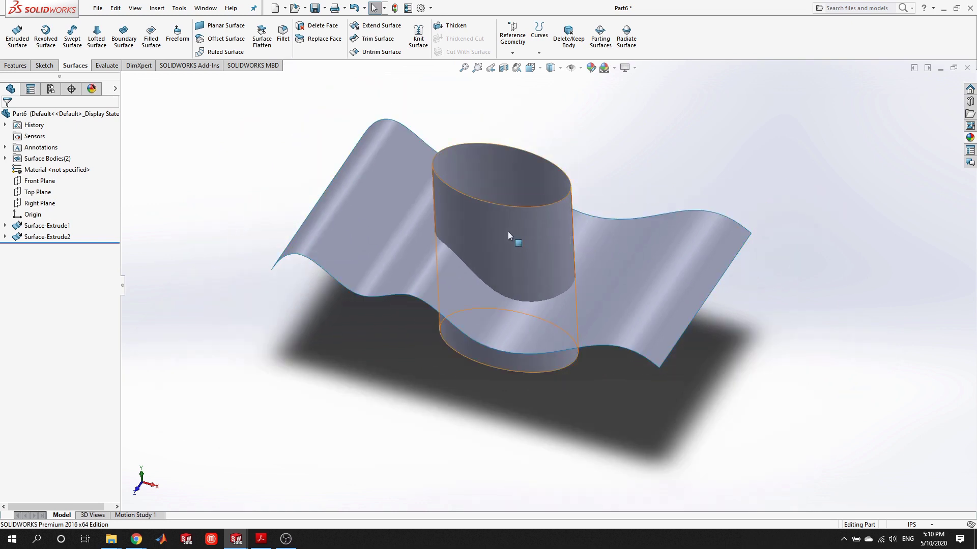
{"action": "middle_click_drag", "start_coordinate": [517, 241], "coordinate": [514, 316]}
{"action": "mouse_move", "coordinate": [530, 241]}
{"action": "middle_mouse_down"}
{"action": "mouse_move", "coordinate": [524, 269]}
{"action": "mouse_move", "coordinate": [425, 214]}
{"action": "mouse_move", "coordinate": [539, 172]}
{"action": "middle_mouse_up"}
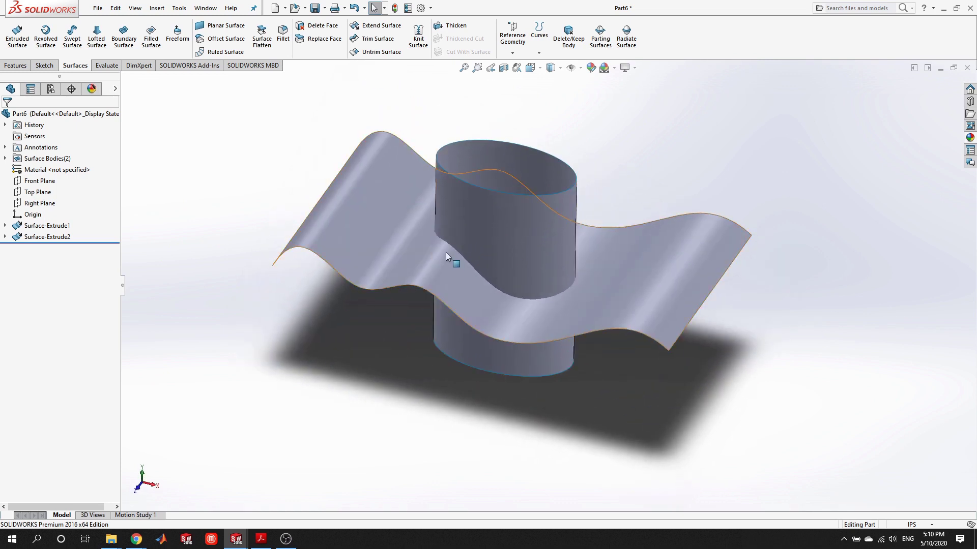
{"action": "middle_click_drag", "start_coordinate": [579, 273], "coordinate": [550, 334]}
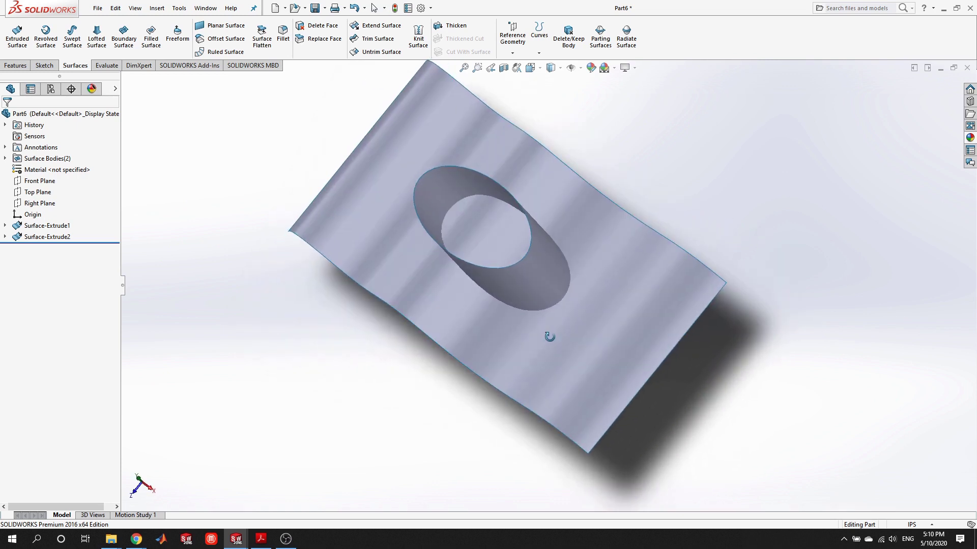
{"action": "middle_click_drag", "start_coordinate": [508, 294], "coordinate": [527, 238]}
{"action": "scroll", "coordinate": [600, 325], "scroll_direction": "down", "scroll_amount": 3}
{"action": "scroll", "coordinate": [599, 328], "scroll_direction": "up", "scroll_amount": 3}
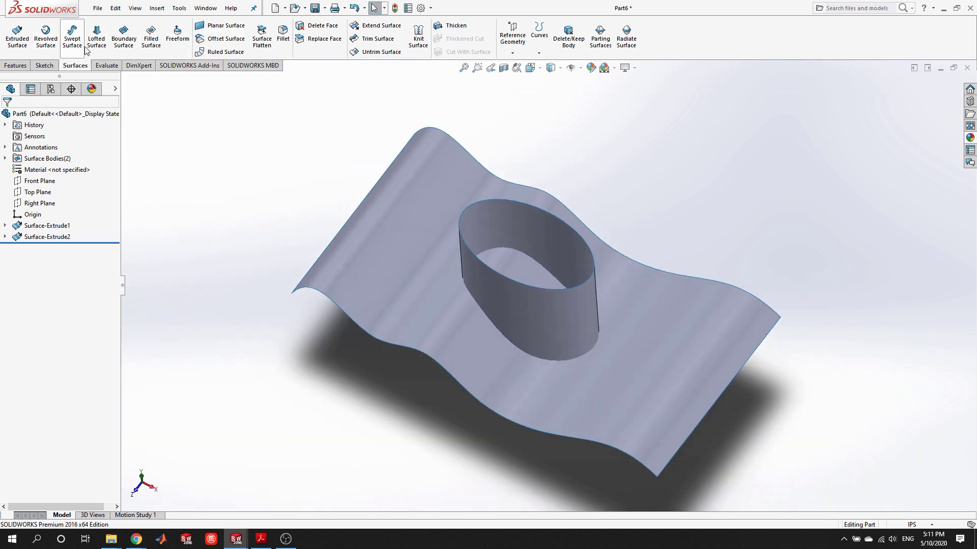
- Trim the wavy surface with the elliptical tube surface as the standard trim tool, keeping the portion outside the ellipse
{"action": "left_click", "coordinate": [391, 40]}
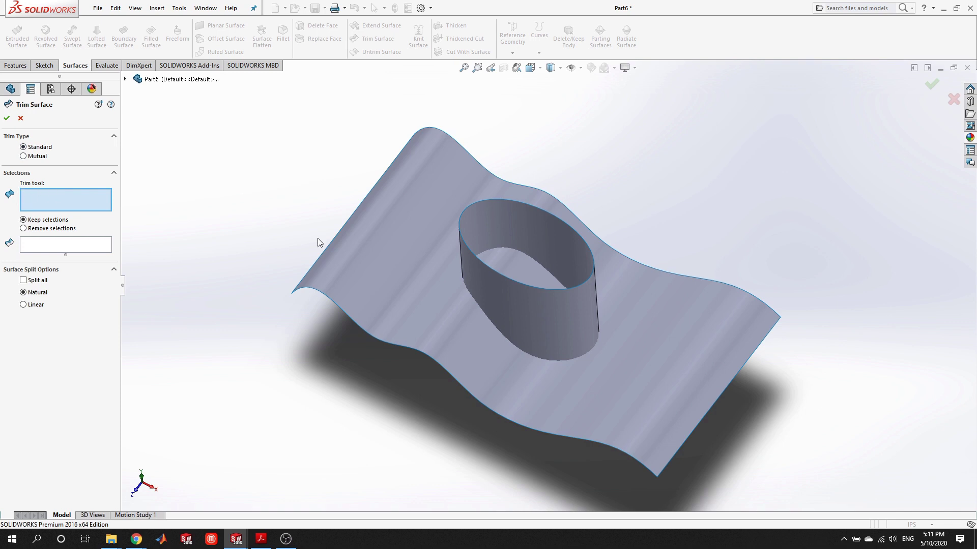
{"action": "left_click", "coordinate": [552, 321]}
{"action": "mouse_move", "coordinate": [551, 318]}
{"action": "middle_mouse_down"}
{"action": "mouse_move", "coordinate": [584, 253]}
{"action": "mouse_move", "coordinate": [565, 327]}
{"action": "middle_mouse_up"}
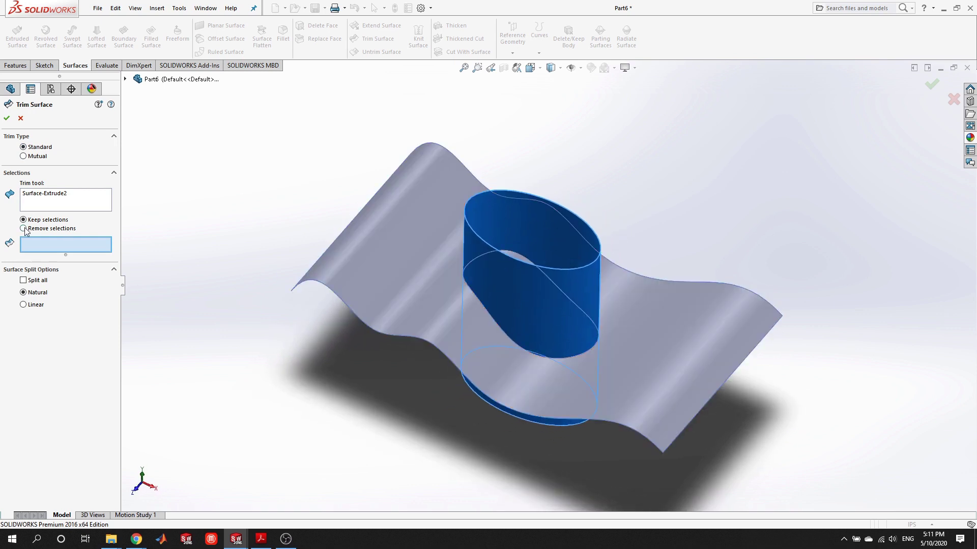
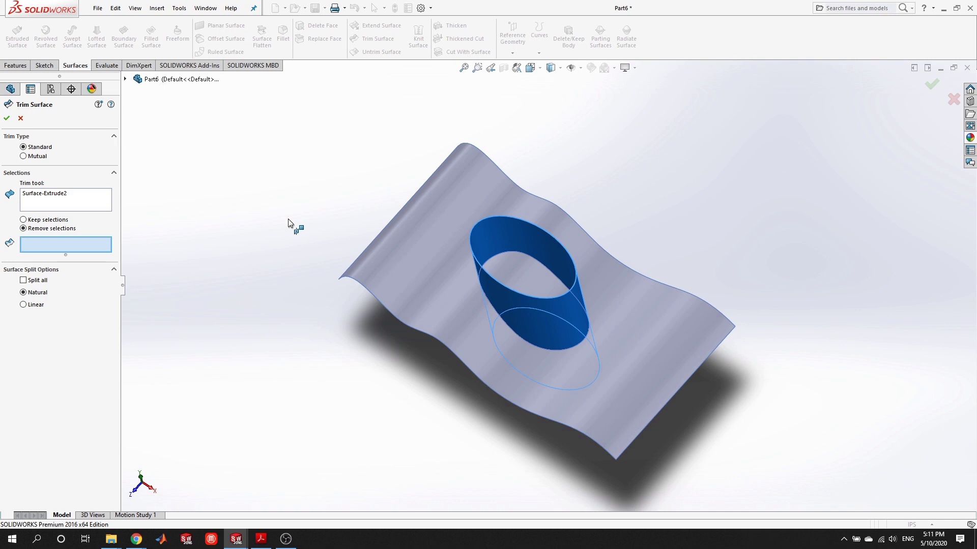
{"action": "mouse_move", "coordinate": [236, 257]}
{"action": "middle_mouse_down"}
{"action": "mouse_move", "coordinate": [250, 278]}
{"action": "mouse_move", "coordinate": [279, 210]}
{"action": "mouse_move", "coordinate": [243, 265]}
{"action": "middle_mouse_up"}
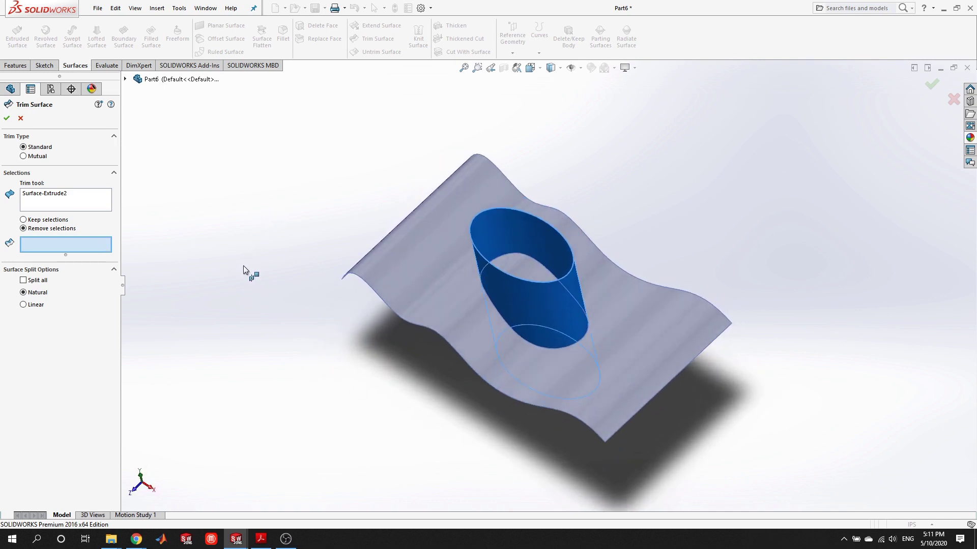
{"action": "left_click", "coordinate": [23, 220]}
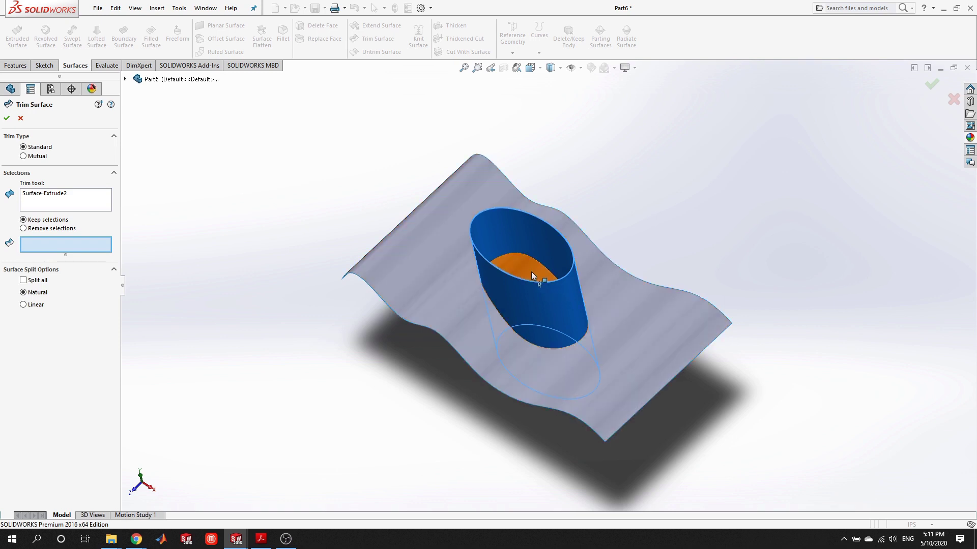
{"action": "left_click", "coordinate": [584, 395]}
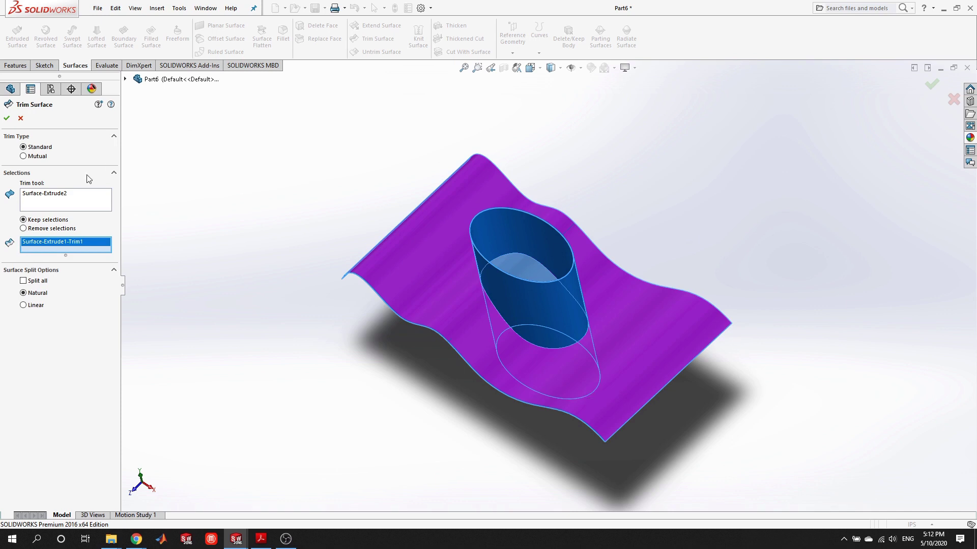
{"action": "left_click", "coordinate": [7, 118]}
- Inspect the trimmed opening in the wavy surface by looking through the elliptical tube
{"action": "left_click", "coordinate": [655, 229]}
{"action": "middle_click_drag", "start_coordinate": [655, 229], "coordinate": [625, 351]}
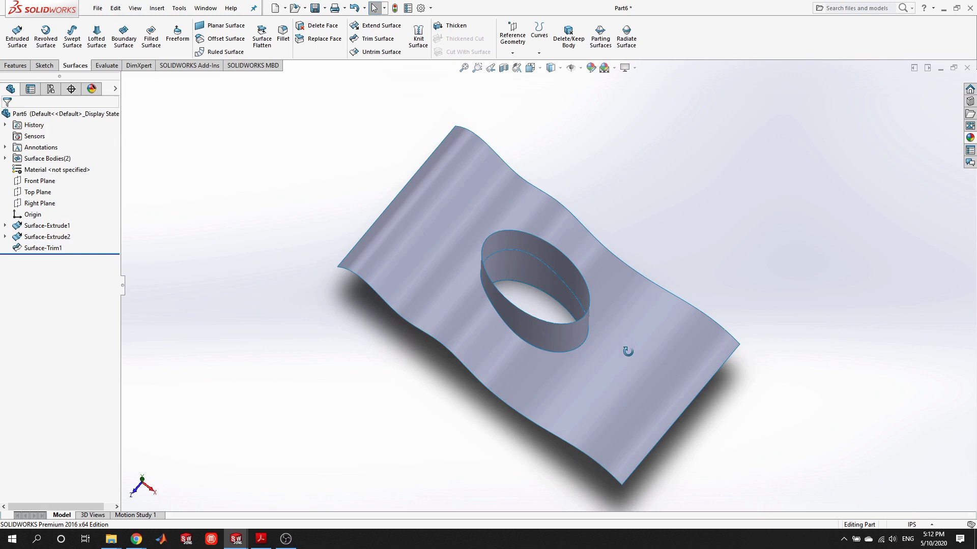
{"action": "scroll", "coordinate": [471, 212], "scroll_direction": "down", "scroll_amount": 5}
{"action": "mouse_move", "coordinate": [471, 212]}
{"action": "middle_mouse_down"}
{"action": "mouse_move", "coordinate": [458, 241]}
{"action": "mouse_move", "coordinate": [412, 219]}
{"action": "middle_mouse_up"}
{"action": "scroll", "coordinate": [458, 240], "scroll_direction": "up", "scroll_amount": 5}
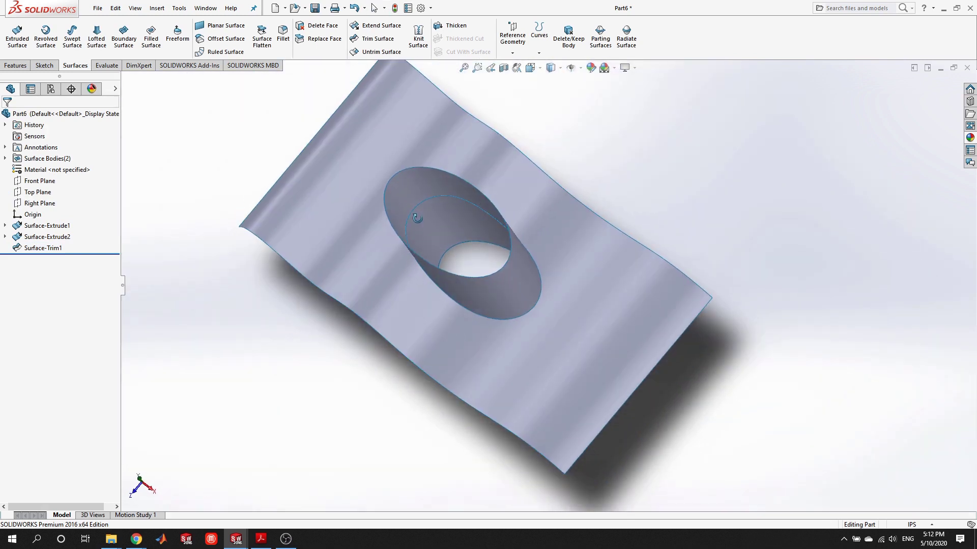
{"action": "mouse_move", "coordinate": [460, 248]}
{"action": "middle_mouse_down"}
{"action": "mouse_move", "coordinate": [458, 198]}
{"action": "mouse_move", "coordinate": [502, 172]}
{"action": "middle_mouse_up"}
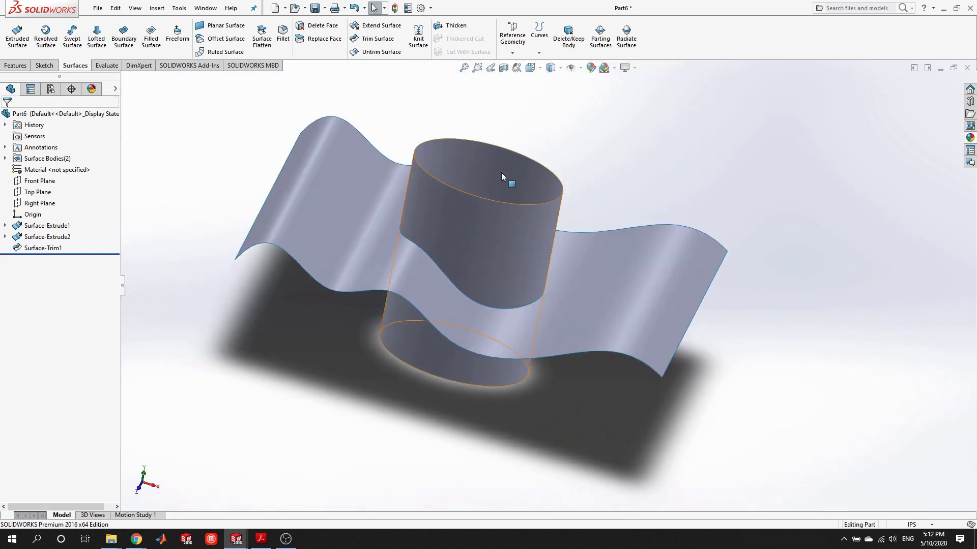
- Examine the trimmed model and check the Surface Bodies folder, identifying the elliptical tube's body among its entries
{"action": "mouse_move", "coordinate": [551, 310]}
{"action": "middle_mouse_down"}
{"action": "mouse_move", "coordinate": [525, 271]}
{"action": "mouse_move", "coordinate": [524, 295]}
{"action": "middle_mouse_up"}
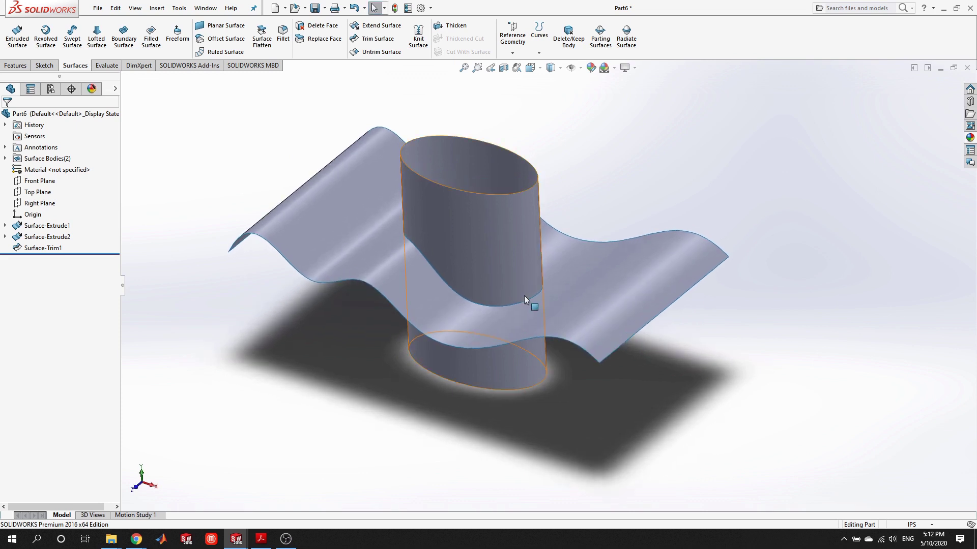
{"action": "scroll", "coordinate": [590, 162], "scroll_direction": "up", "scroll_amount": 4}
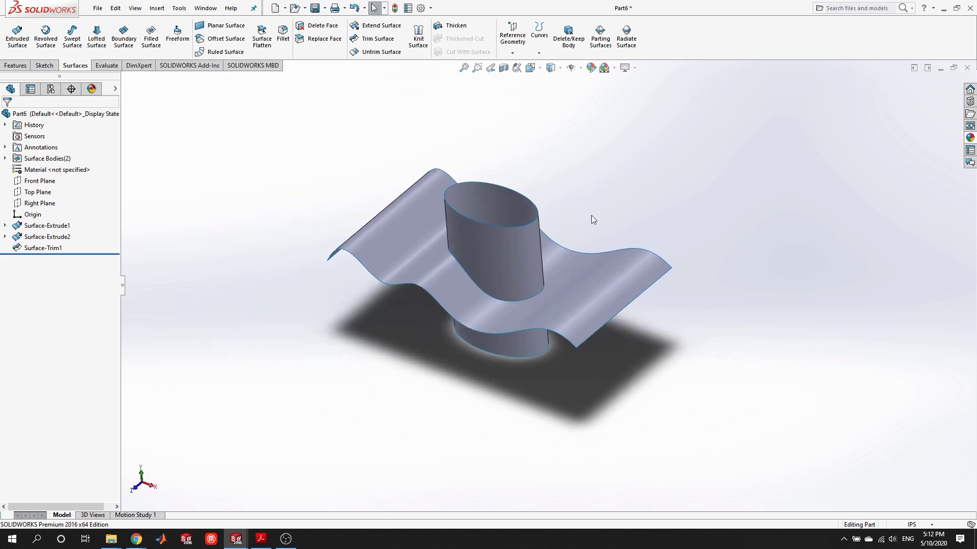
{"action": "scroll", "coordinate": [503, 214], "scroll_direction": "down", "scroll_amount": 5}
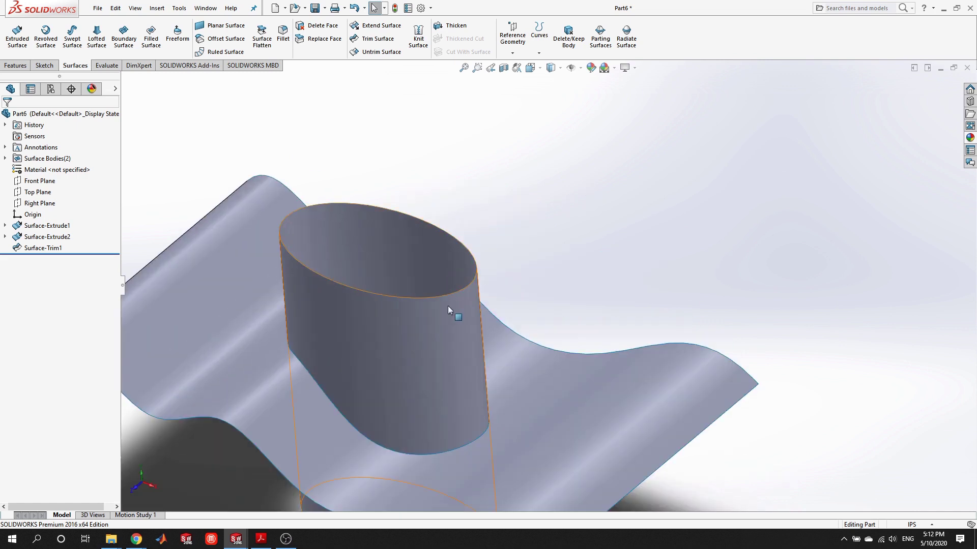
{"action": "scroll", "coordinate": [458, 294], "scroll_direction": "up", "scroll_amount": 4}
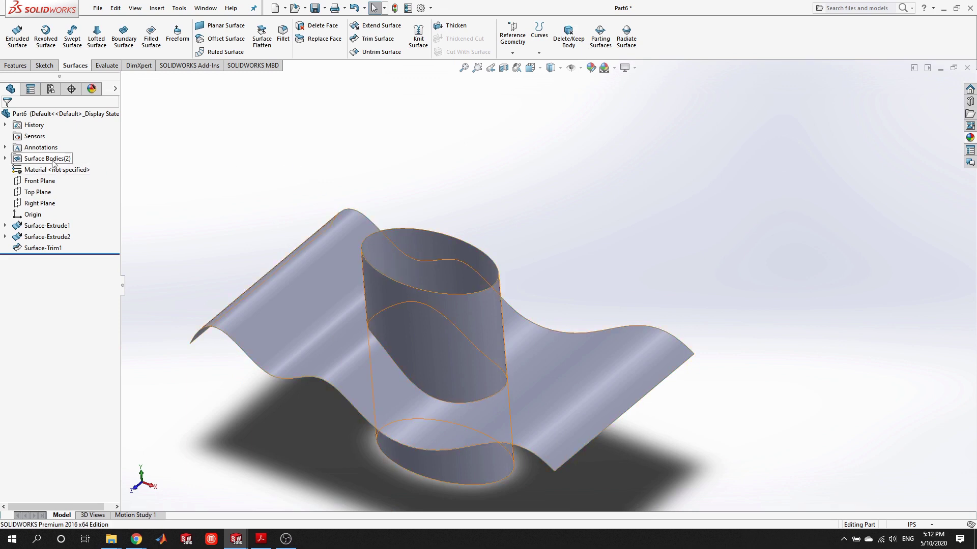
{"action": "left_click", "coordinate": [5, 158]}
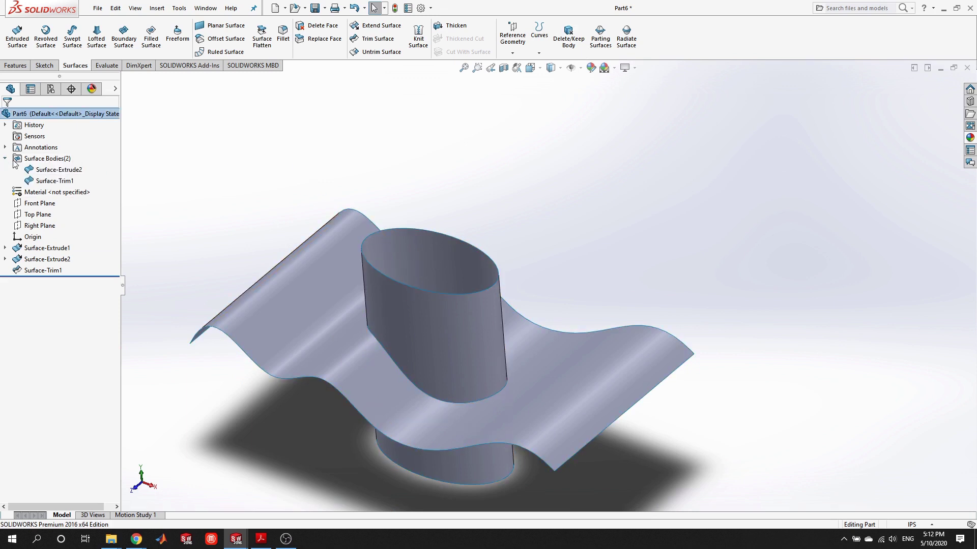
{"action": "left_click", "coordinate": [43, 170]}
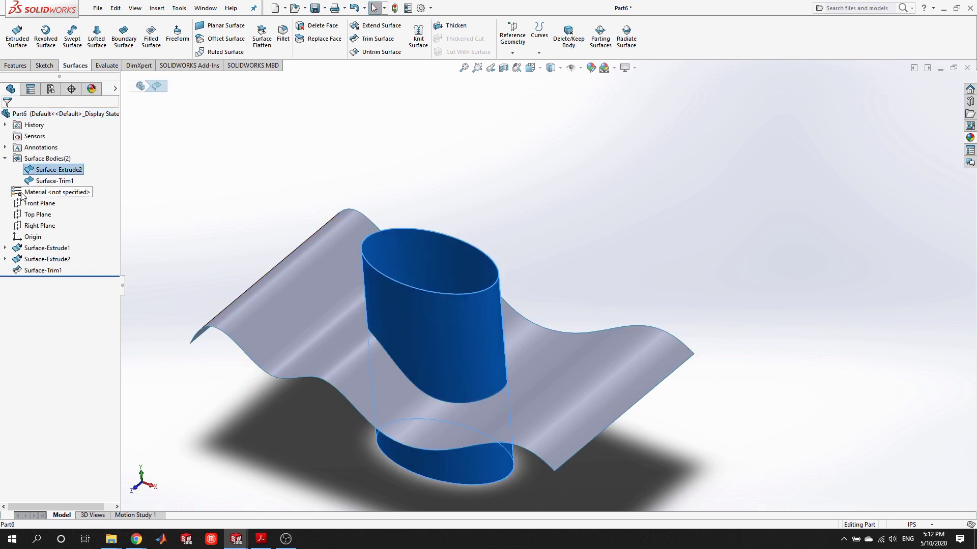
{"action": "right_click", "coordinate": [43, 174]}
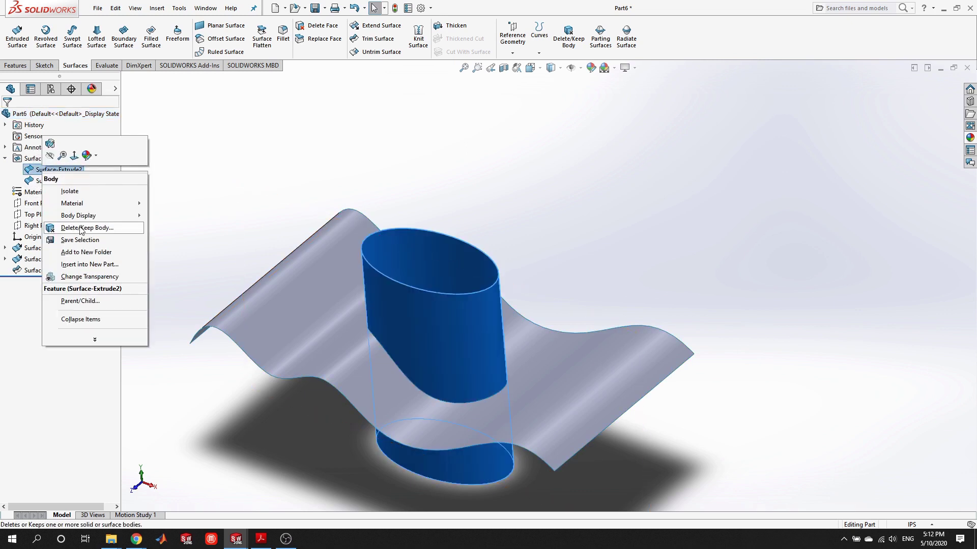
{"action": "left_click", "coordinate": [569, 224]}
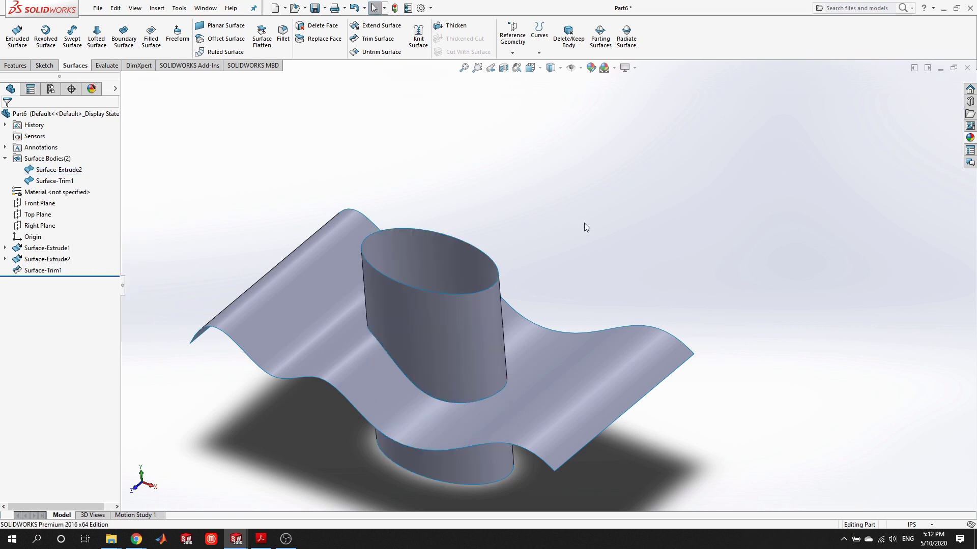
{"action": "double_click", "coordinate": [16, 160]}
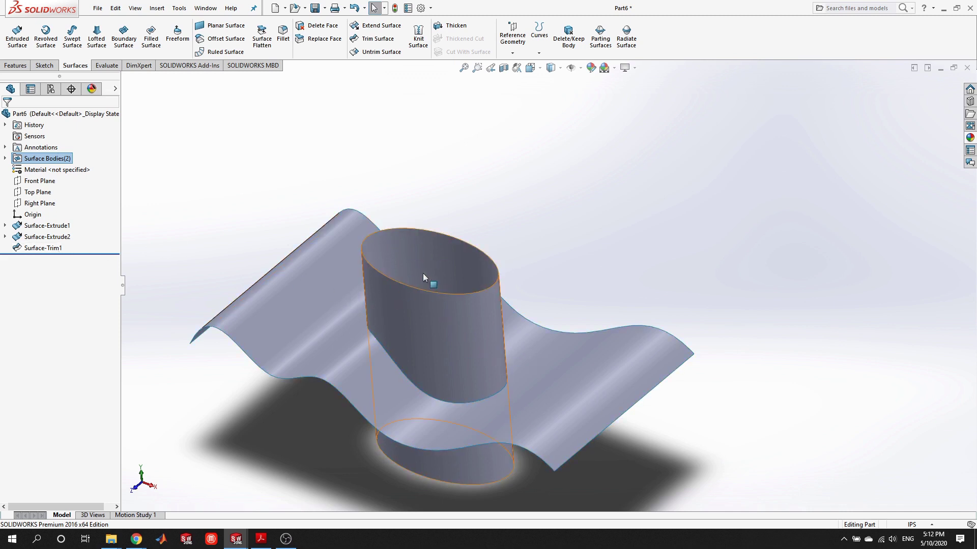
- Delete the elliptical tube's surface body with Delete/Keep Body, using the Delete Bodies type, and inspect the opening in the wavy surface
{"action": "left_click", "coordinate": [579, 39]}
{"action": "left_click", "coordinate": [467, 302]}
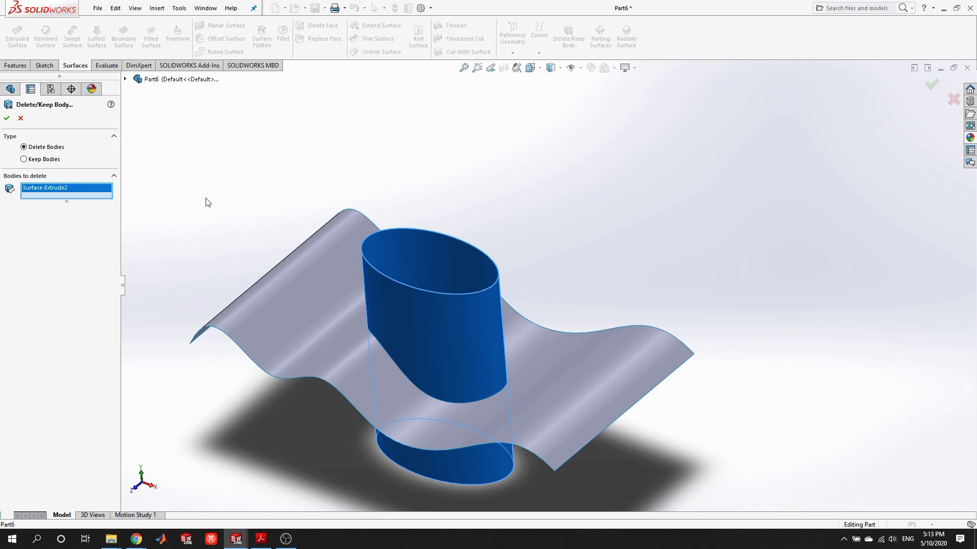
{"action": "left_click", "coordinate": [7, 118]}
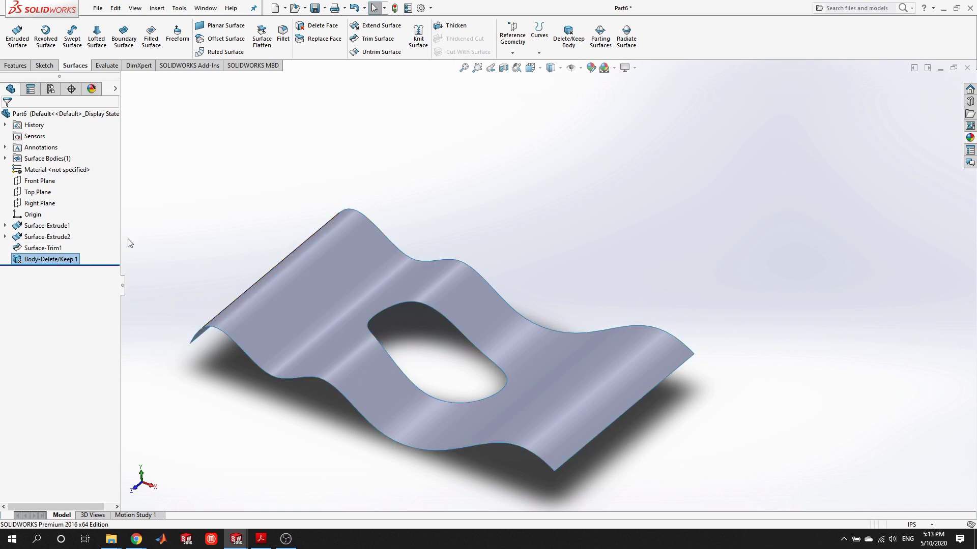
{"action": "middle_click_drag", "start_coordinate": [490, 370], "coordinate": [464, 352]}
{"action": "middle_click_drag", "start_coordinate": [529, 371], "coordinate": [516, 402]}
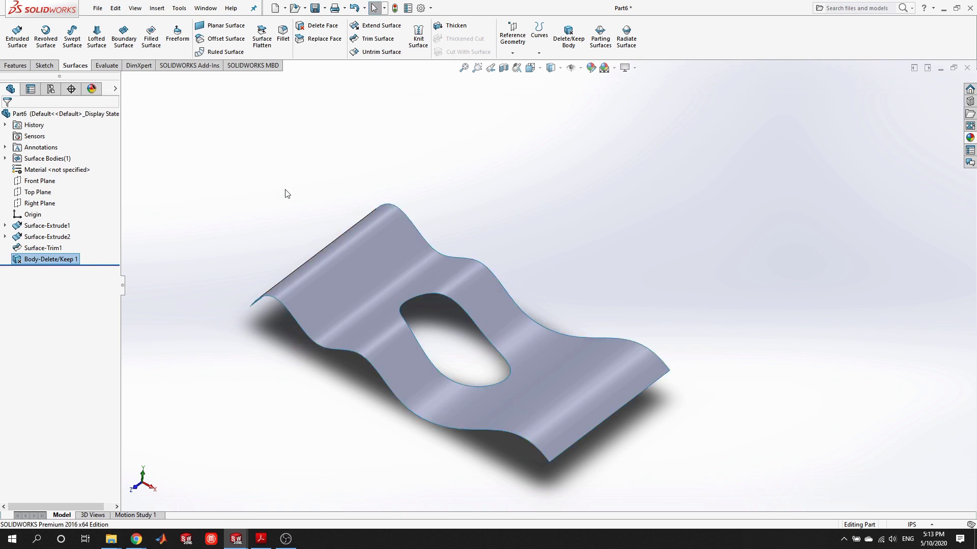
- Delete the Body-Delete/Keep 1 and Surface-Trim1 features, leaving only the two extruded surfaces in the model
{"action": "right_click", "coordinate": [69, 260]}
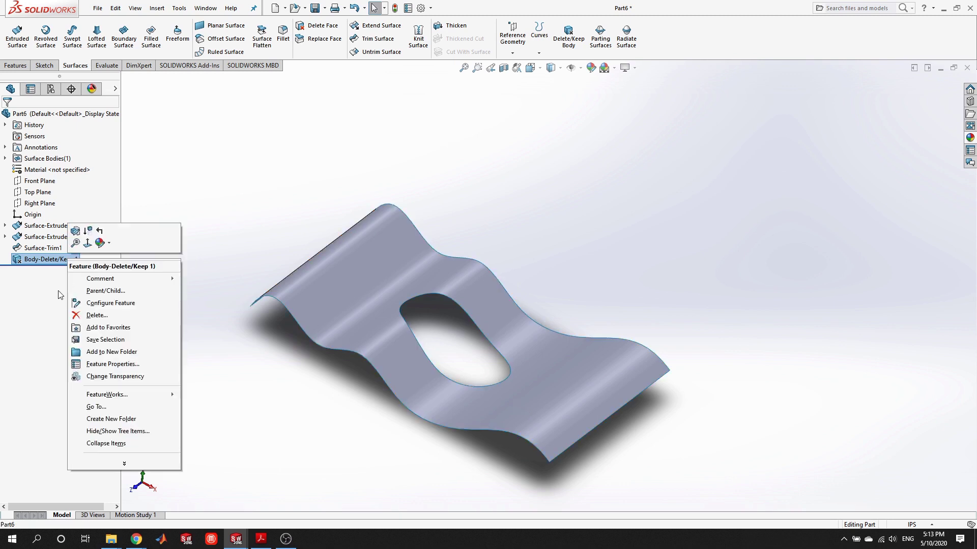
{"action": "left_click", "coordinate": [97, 315]}
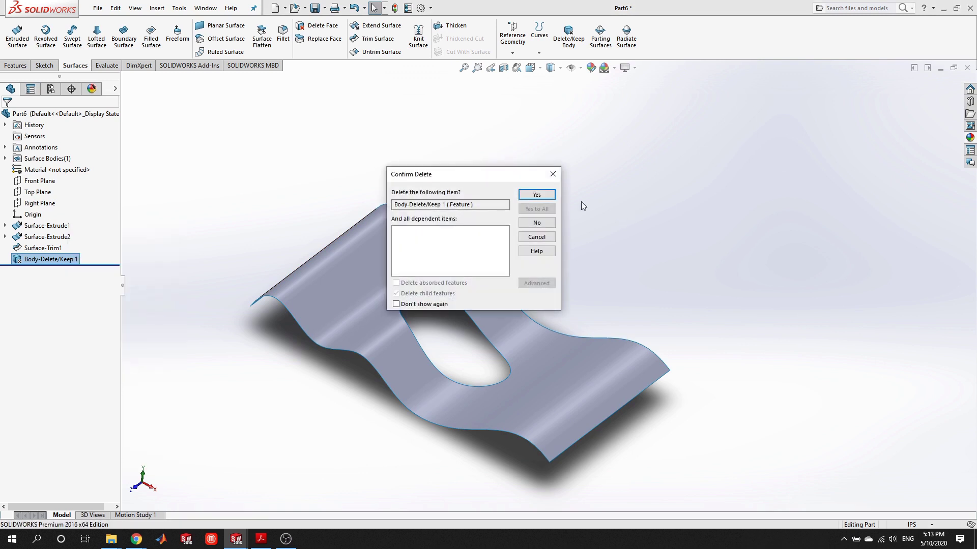
{"action": "left_click", "coordinate": [537, 195]}
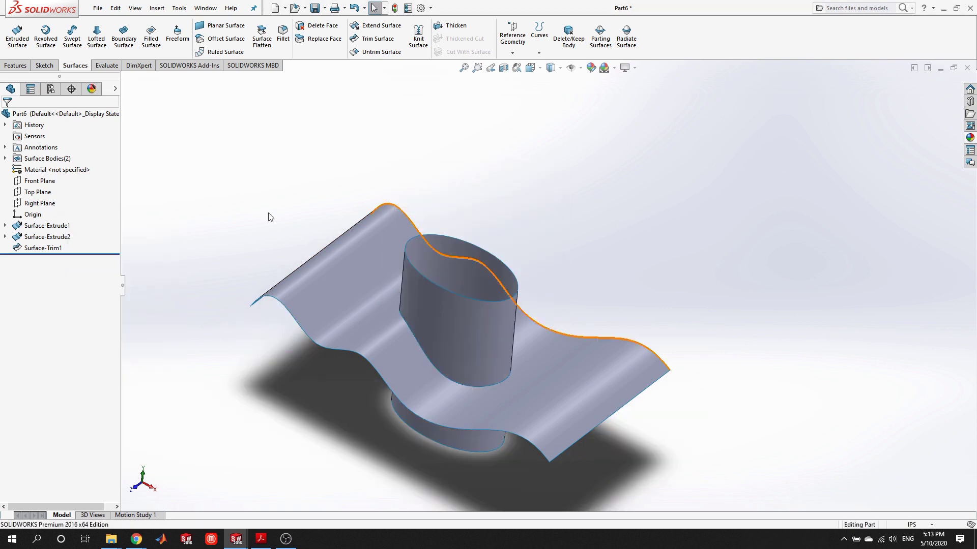
{"action": "right_click", "coordinate": [38, 250]}
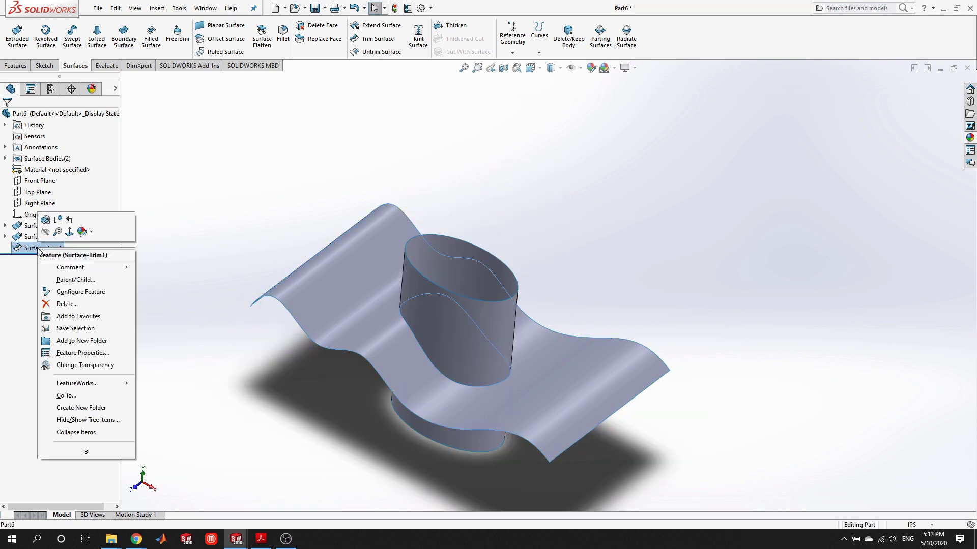
{"action": "left_click", "coordinate": [69, 304]}
{"action": "left_click", "coordinate": [537, 194]}
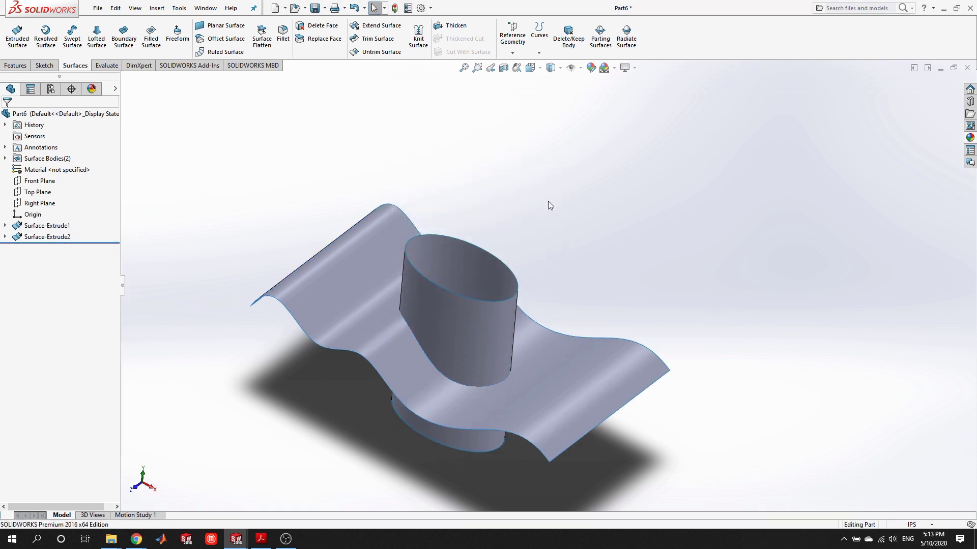
- Begin a Trim Surface operation using the Mutual trim type
{"action": "mouse_move", "coordinate": [562, 234]}
{"action": "middle_mouse_down"}
{"action": "mouse_move", "coordinate": [503, 310]}
{"action": "mouse_move", "coordinate": [553, 262]}
{"action": "mouse_move", "coordinate": [534, 317]}
{"action": "mouse_move", "coordinate": [627, 186]}
{"action": "middle_mouse_up"}
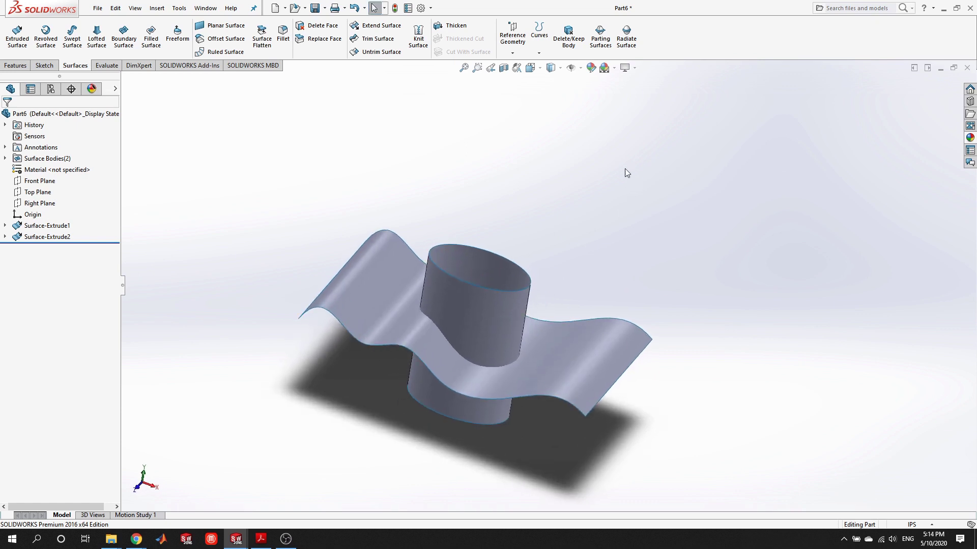
{"action": "left_click", "coordinate": [378, 38]}
{"action": "middle_click_drag", "start_coordinate": [631, 158], "coordinate": [654, 171]}
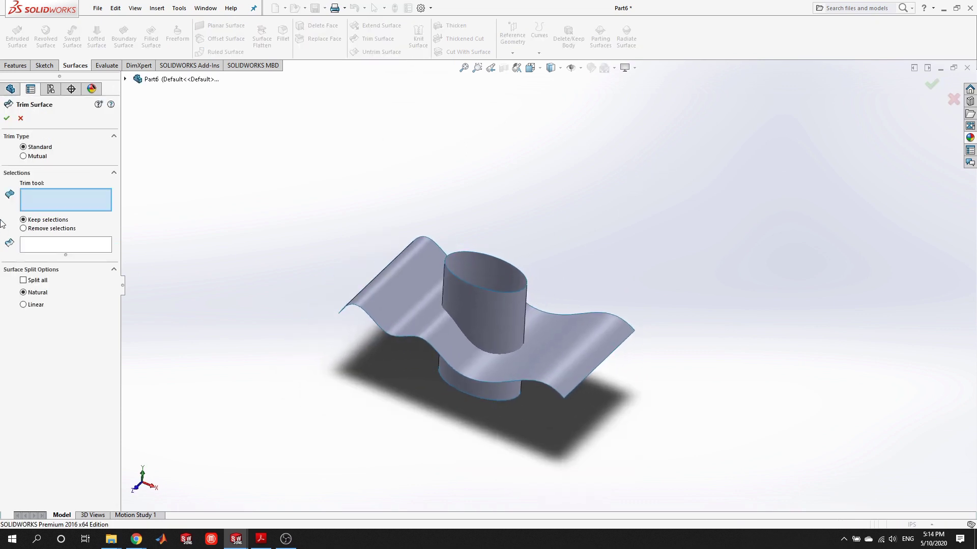
{"action": "left_click", "coordinate": [24, 156]}
- Examine how the elliptical tube and the wavy surface cross each other, from above, from below and from the side
{"action": "scroll", "coordinate": [582, 264], "scroll_direction": "down", "scroll_amount": 3}
{"action": "scroll", "coordinate": [523, 314], "scroll_direction": "up", "scroll_amount": 4}
{"action": "middle_click_drag", "start_coordinate": [524, 313], "coordinate": [484, 395]}
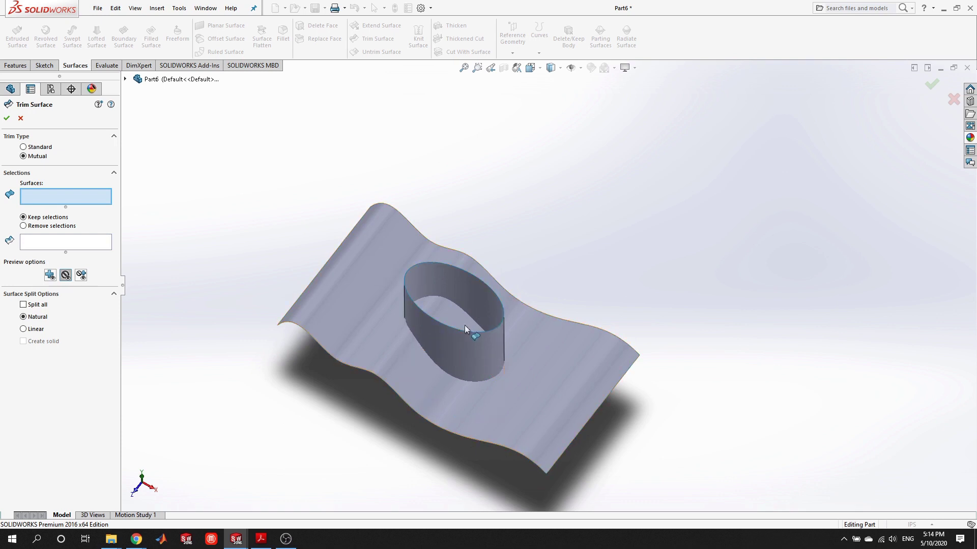
{"action": "middle_click_drag", "start_coordinate": [466, 392], "coordinate": [499, 224]}
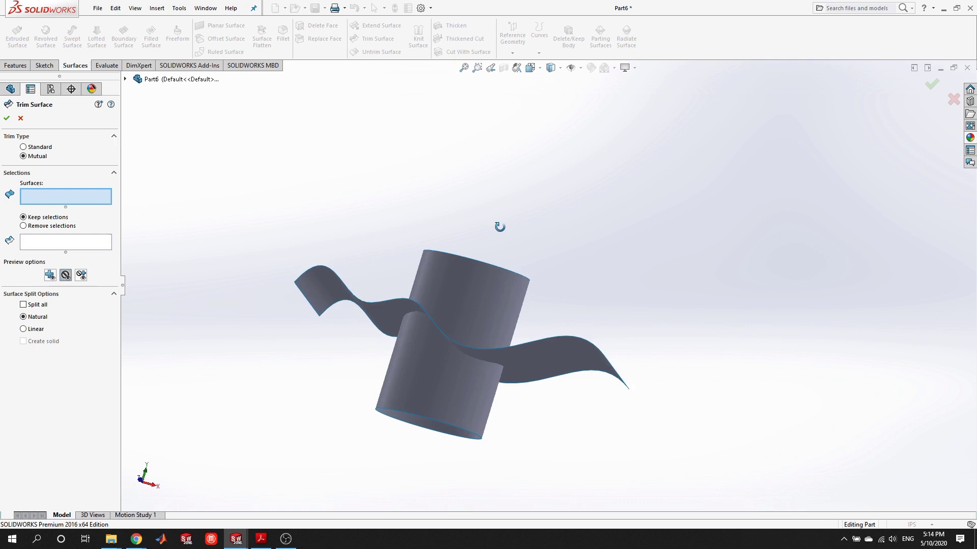
{"action": "scroll", "coordinate": [490, 321], "scroll_direction": "down", "scroll_amount": 4}
{"action": "scroll", "coordinate": [490, 321], "scroll_direction": "up", "scroll_amount": 3}
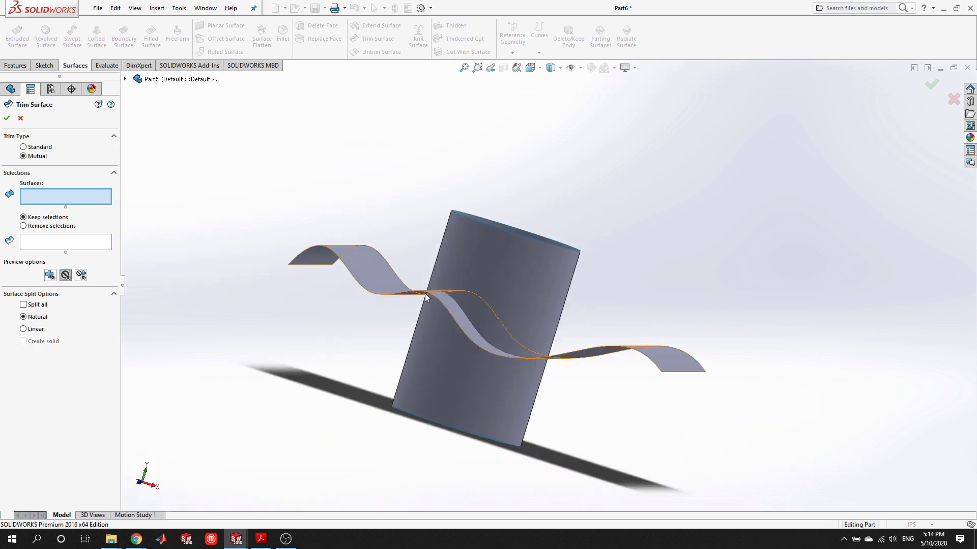
{"action": "mouse_move", "coordinate": [603, 347]}
{"action": "middle_mouse_down"}
{"action": "mouse_move", "coordinate": [607, 329]}
{"action": "mouse_move", "coordinate": [587, 436]}
{"action": "mouse_move", "coordinate": [507, 326]}
{"action": "mouse_move", "coordinate": [564, 231]}
{"action": "mouse_move", "coordinate": [537, 253]}
{"action": "middle_mouse_up"}
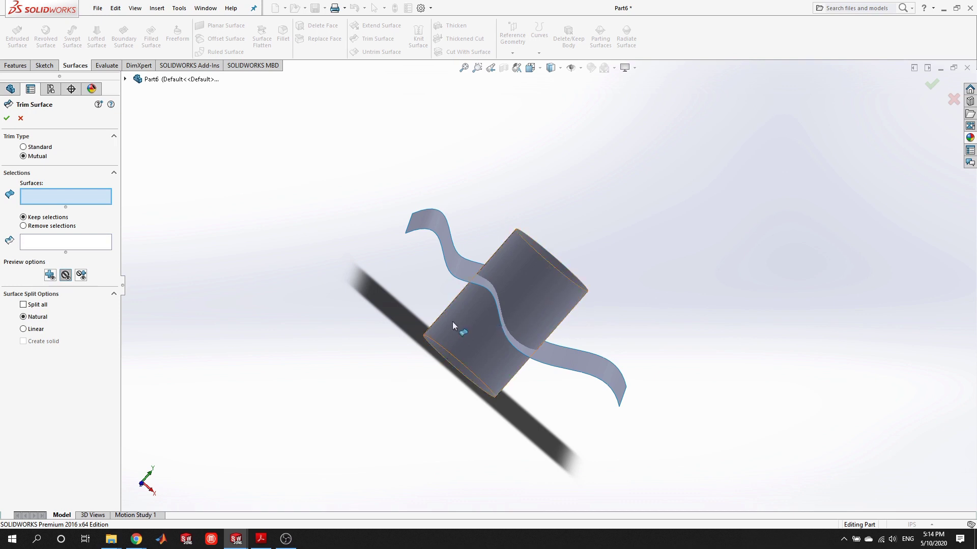
{"action": "middle_click_drag", "start_coordinate": [517, 298], "coordinate": [428, 239]}
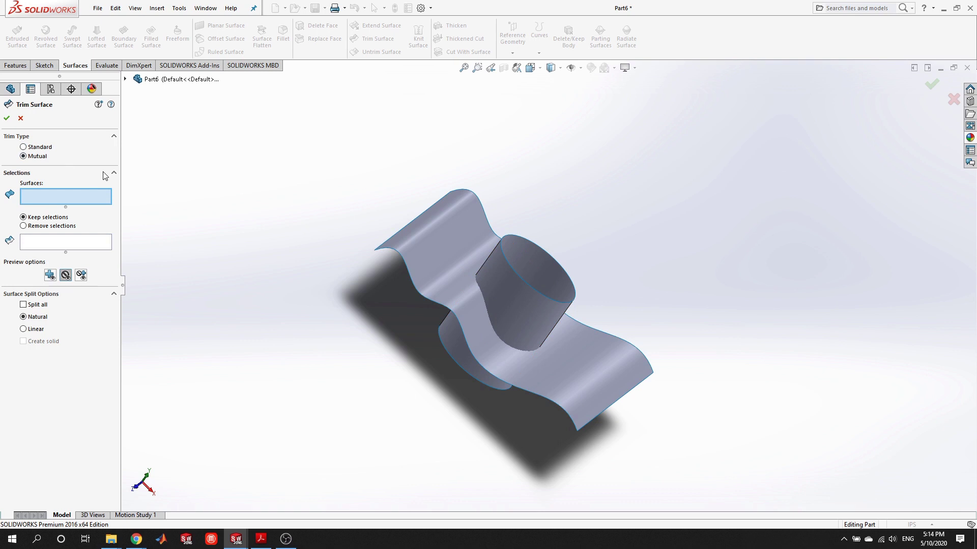
- Choose the wavy surface and the elliptical tube surface as the two surfaces of the mutual trim
{"action": "left_click", "coordinate": [447, 288]}
{"action": "left_click", "coordinate": [512, 307]}
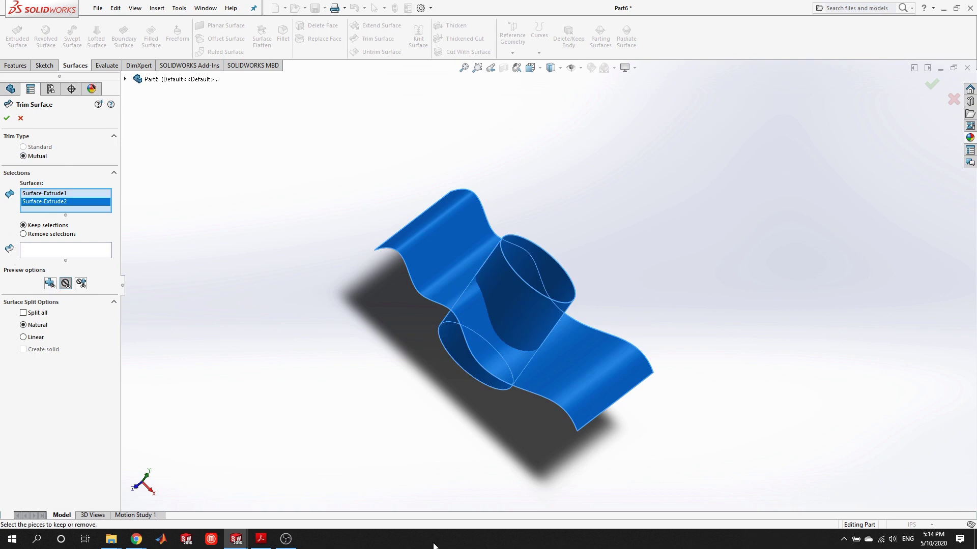
{"action": "middle_click_drag", "start_coordinate": [621, 330], "coordinate": [579, 355]}
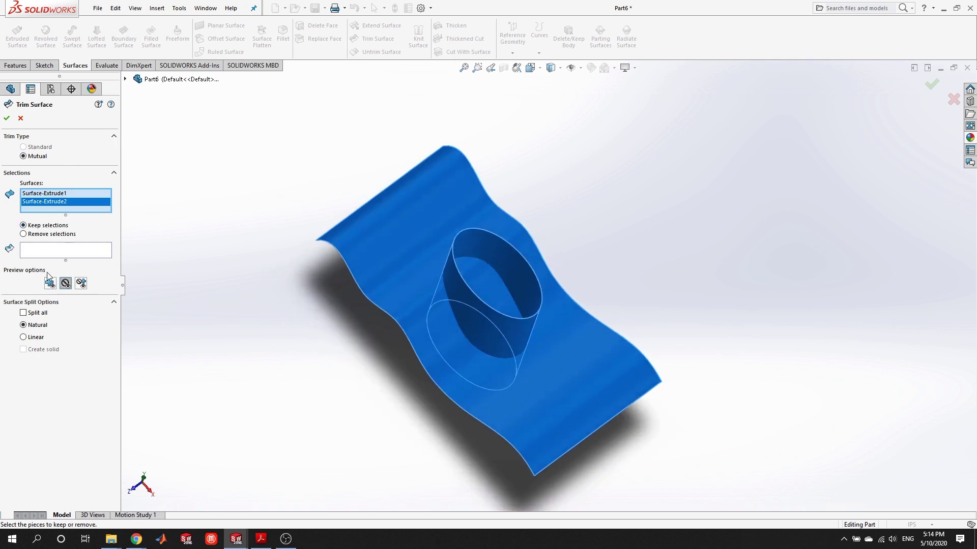
- Keep the wavy surface portion outside the ellipse and the tube portion below the wavy surface, and apply the mutual trim
{"action": "left_click", "coordinate": [38, 249]}
{"action": "middle_click_drag", "start_coordinate": [227, 341], "coordinate": [393, 327]}
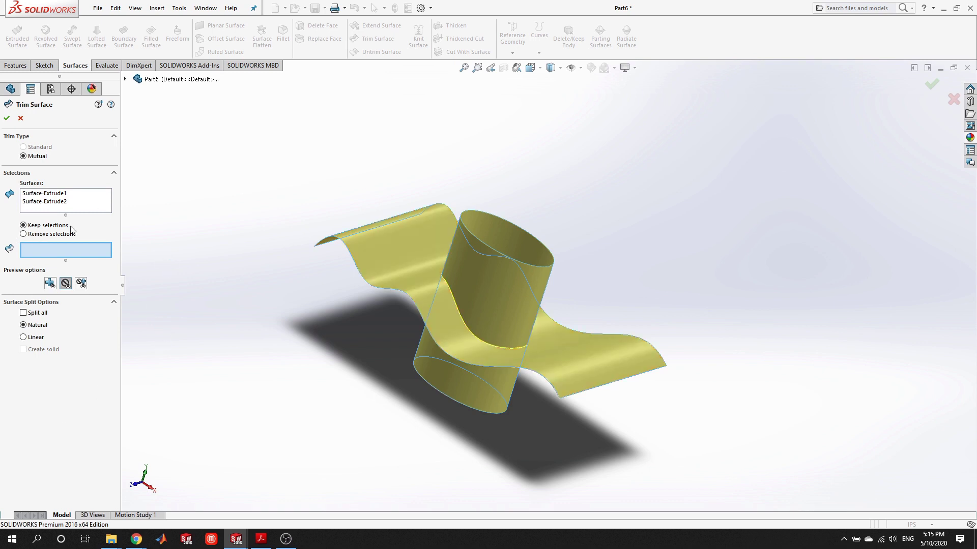
{"action": "left_click", "coordinate": [383, 248]}
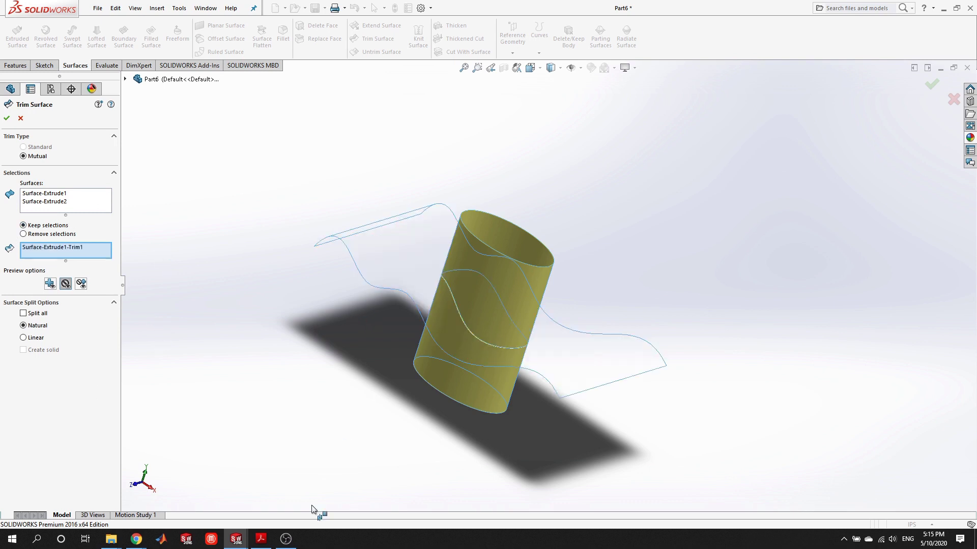
{"action": "left_click", "coordinate": [438, 366]}
{"action": "middle_click_drag", "start_coordinate": [417, 443], "coordinate": [534, 312]}
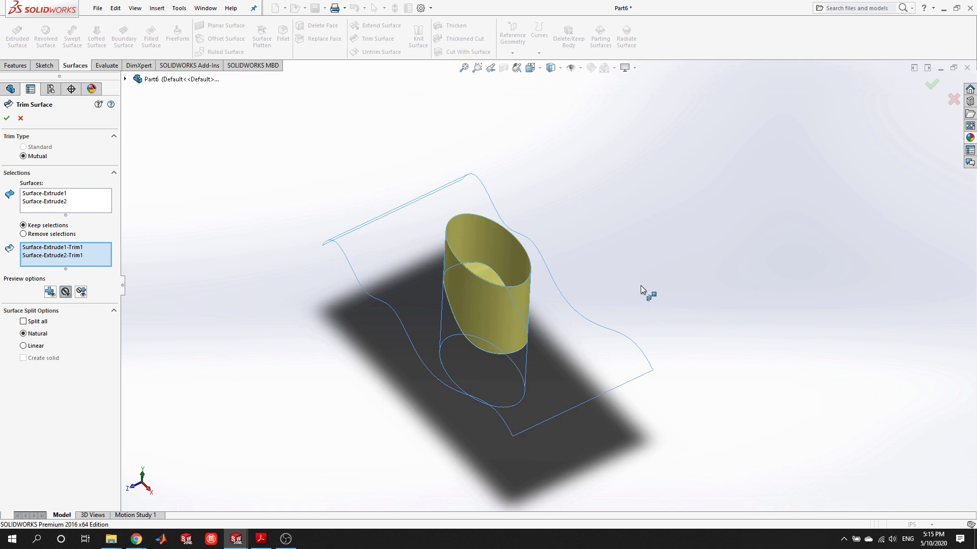
{"action": "middle_click_drag", "start_coordinate": [657, 305], "coordinate": [499, 252]}
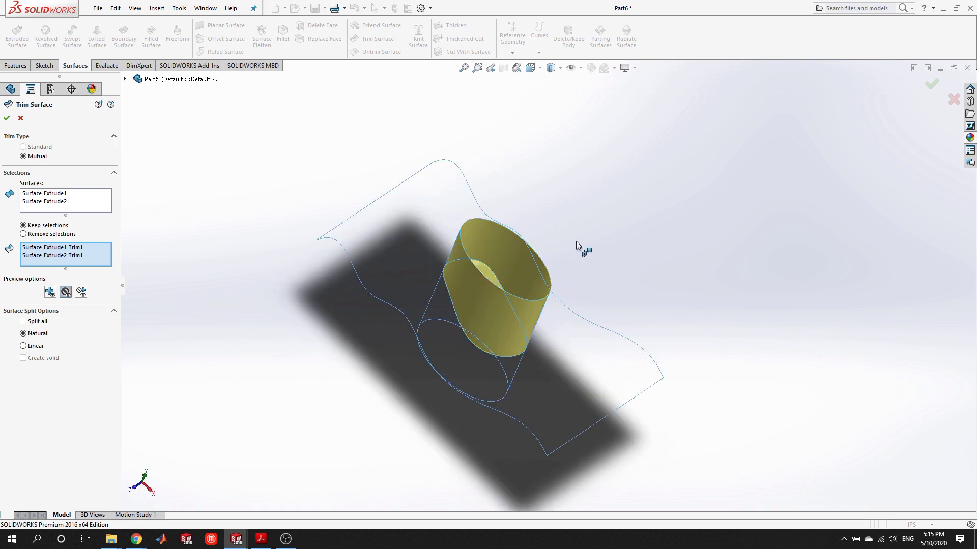
{"action": "middle_click_drag", "start_coordinate": [576, 241], "coordinate": [548, 278]}
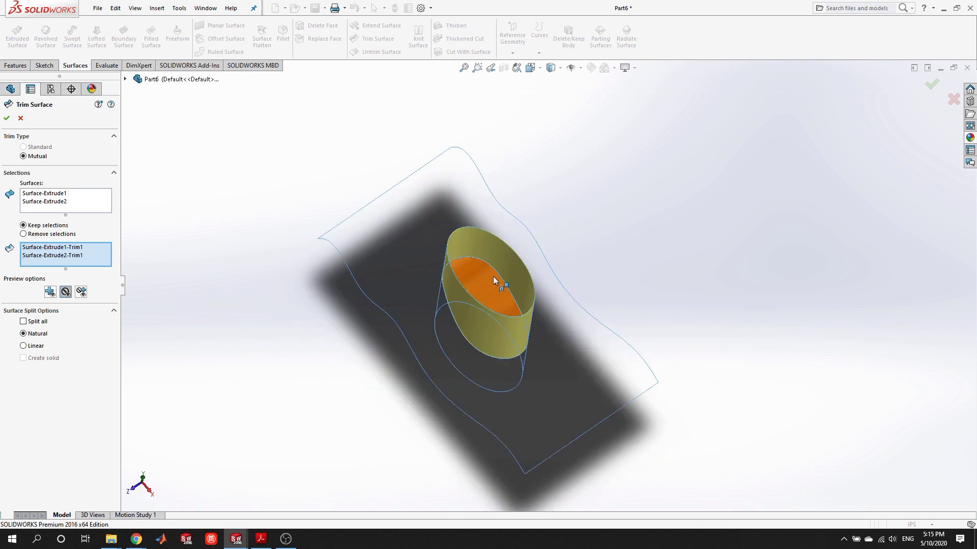
{"action": "middle_click_drag", "start_coordinate": [515, 317], "coordinate": [349, 217]}
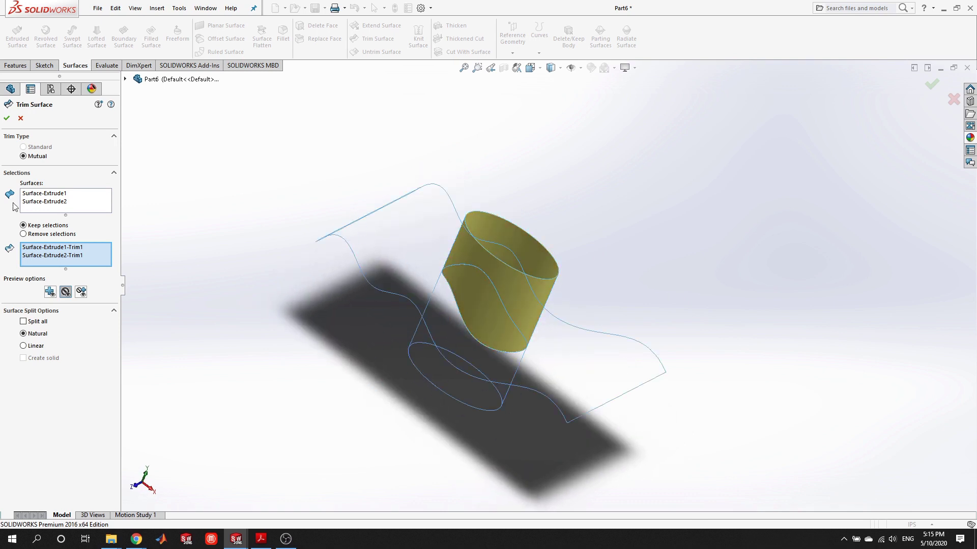
{"action": "left_click", "coordinate": [7, 119]}
- Inspect the mutually trimmed surface around the opening and highlight the remaining inner face of the elliptical tube
{"action": "middle_click_drag", "start_coordinate": [594, 258], "coordinate": [558, 273]}
{"action": "mouse_move", "coordinate": [439, 297]}
{"action": "middle_mouse_down"}
{"action": "mouse_move", "coordinate": [451, 327]}
{"action": "mouse_move", "coordinate": [514, 229]}
{"action": "mouse_move", "coordinate": [506, 280]}
{"action": "mouse_move", "coordinate": [484, 324]}
{"action": "mouse_move", "coordinate": [478, 294]}
{"action": "mouse_move", "coordinate": [458, 361]}
{"action": "mouse_move", "coordinate": [496, 316]}
{"action": "mouse_move", "coordinate": [523, 179]}
{"action": "mouse_move", "coordinate": [610, 170]}
{"action": "mouse_move", "coordinate": [512, 212]}
{"action": "mouse_move", "coordinate": [515, 225]}
{"action": "middle_mouse_up"}
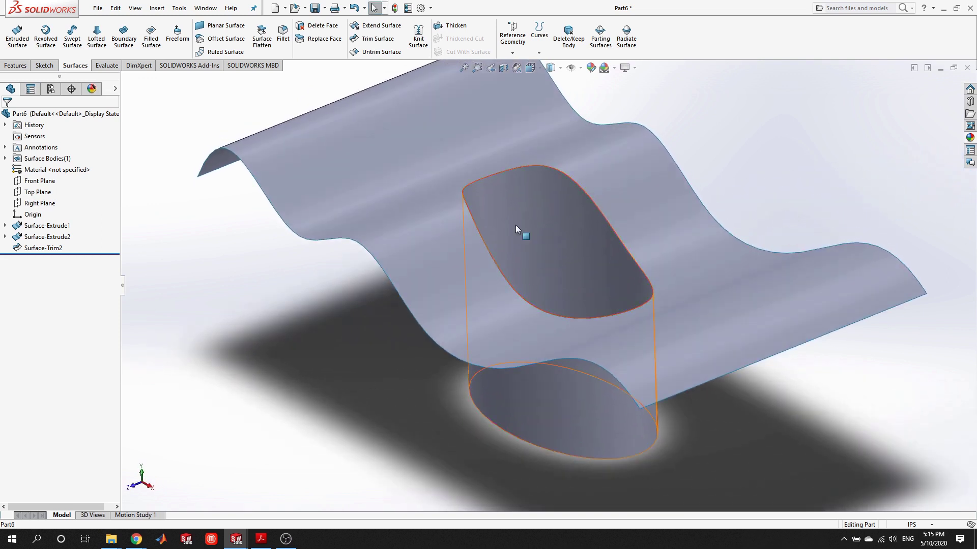
{"action": "scroll", "coordinate": [515, 225], "scroll_direction": "up", "scroll_amount": 3}
{"action": "scroll", "coordinate": [536, 257], "scroll_direction": "down", "scroll_amount": 3}
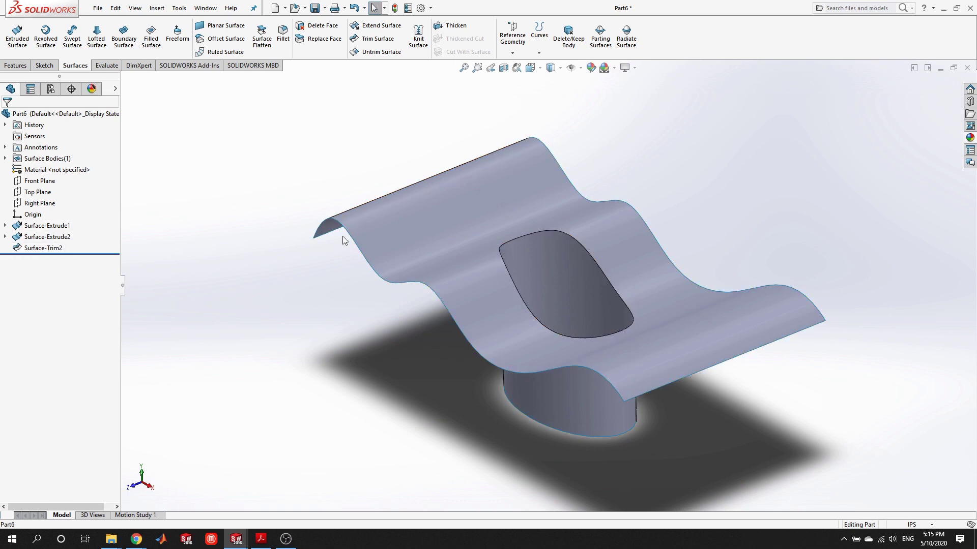
{"action": "left_click", "coordinate": [557, 258]}
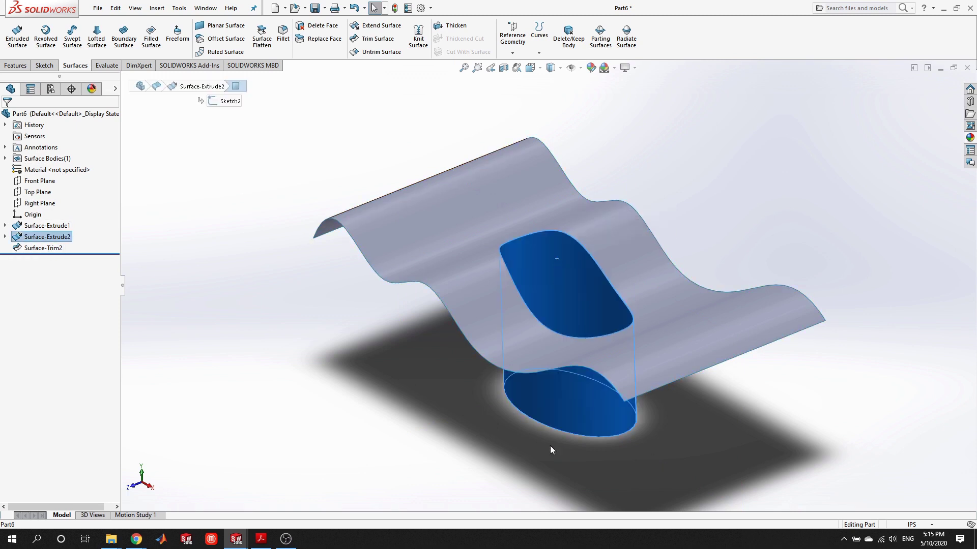
- Fillet the edge where the elliptical tube meets the wavy surface with a 0.20 in radius
{"action": "left_click", "coordinate": [450, 230]}
{"action": "left_click", "coordinate": [259, 135]}
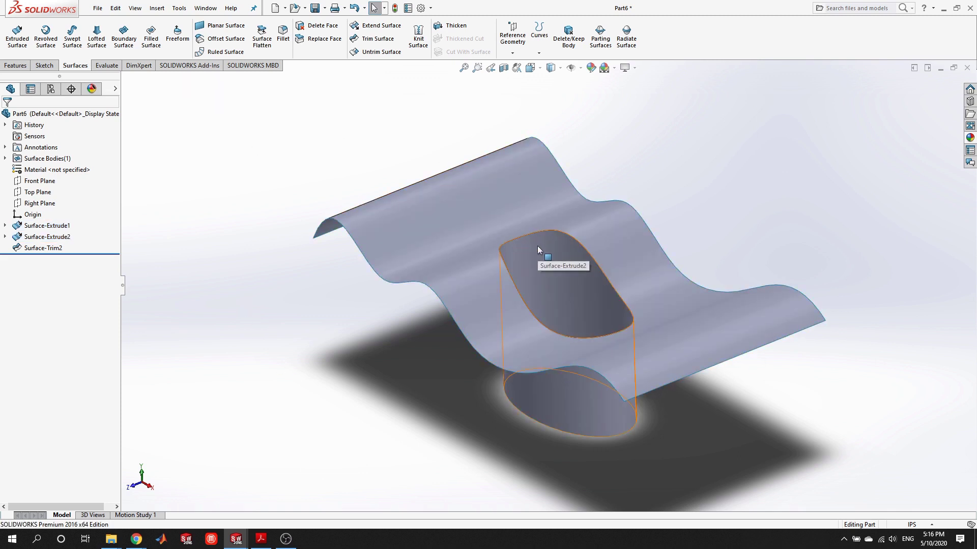
{"action": "mouse_move", "coordinate": [712, 230]}
{"action": "middle_mouse_down"}
{"action": "mouse_move", "coordinate": [754, 258]}
{"action": "mouse_move", "coordinate": [724, 169]}
{"action": "mouse_move", "coordinate": [649, 290]}
{"action": "mouse_move", "coordinate": [693, 286]}
{"action": "mouse_move", "coordinate": [643, 273]}
{"action": "middle_mouse_up"}
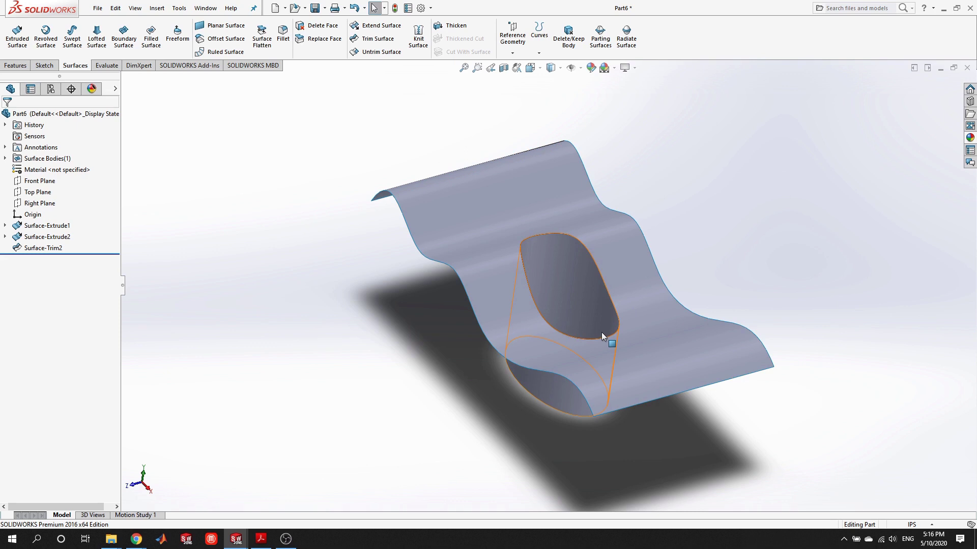
{"action": "mouse_move", "coordinate": [636, 331]}
{"action": "middle_mouse_down"}
{"action": "mouse_move", "coordinate": [626, 327]}
{"action": "mouse_move", "coordinate": [637, 342]}
{"action": "middle_mouse_up"}
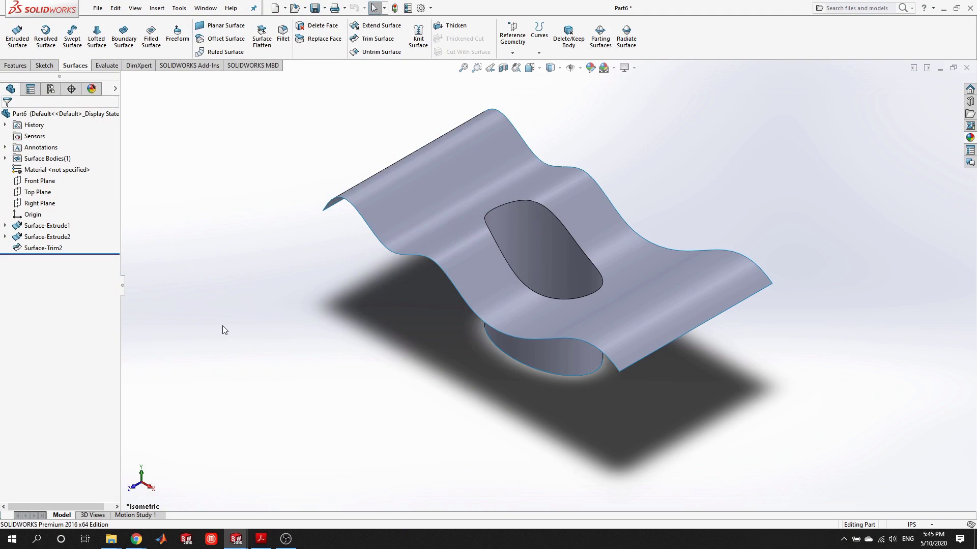
{"action": "scroll", "coordinate": [649, 227], "scroll_direction": "down", "scroll_amount": 3}
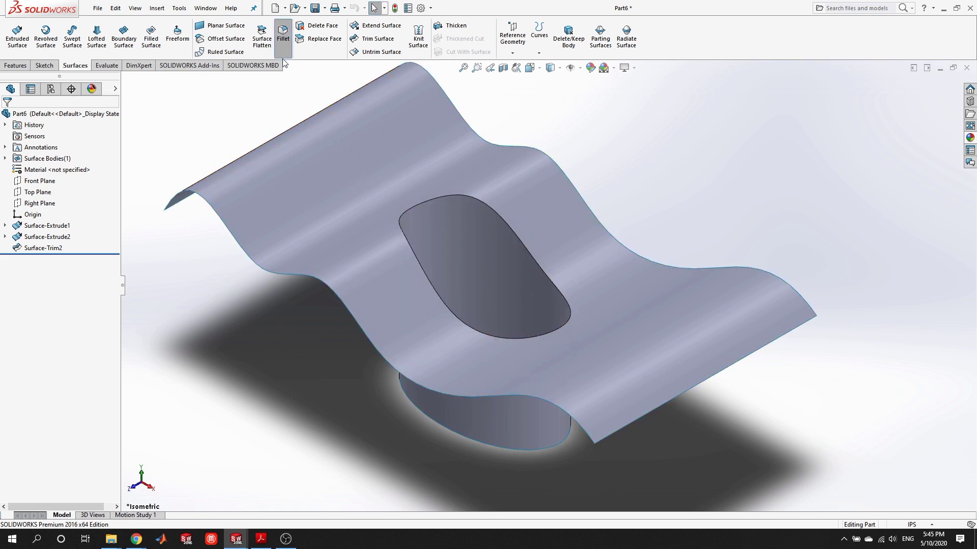
{"action": "left_click", "coordinate": [283, 34]}
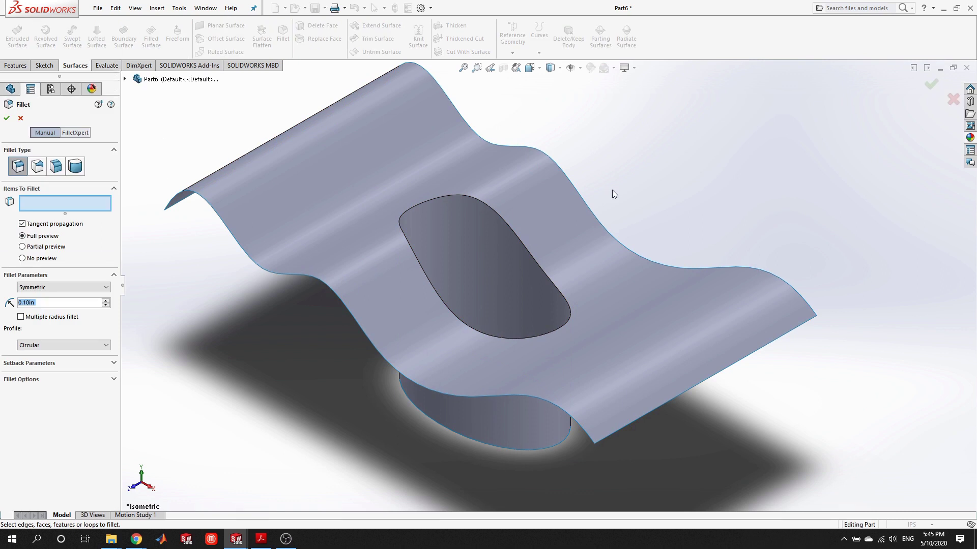
{"action": "left_click", "coordinate": [491, 210]}
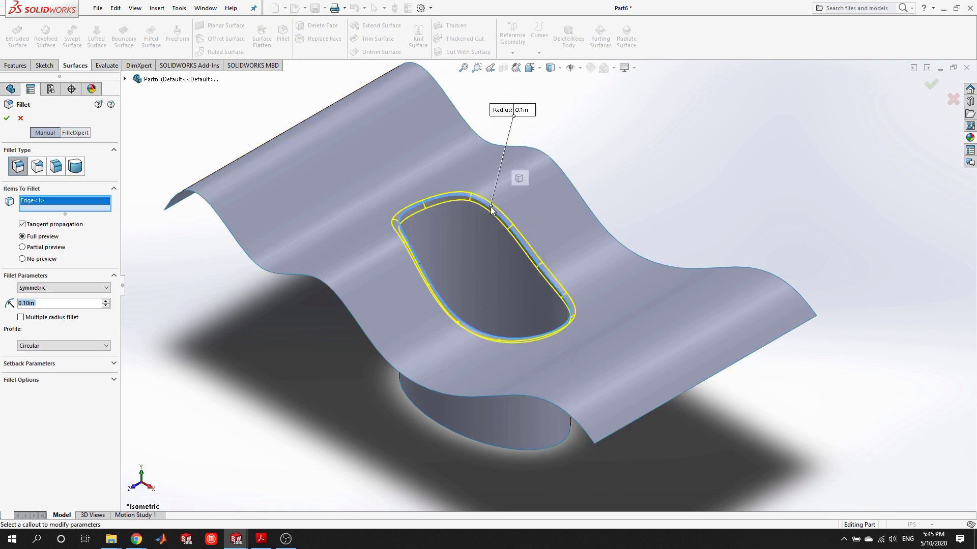
{"action": "left_click", "coordinate": [106, 301]}
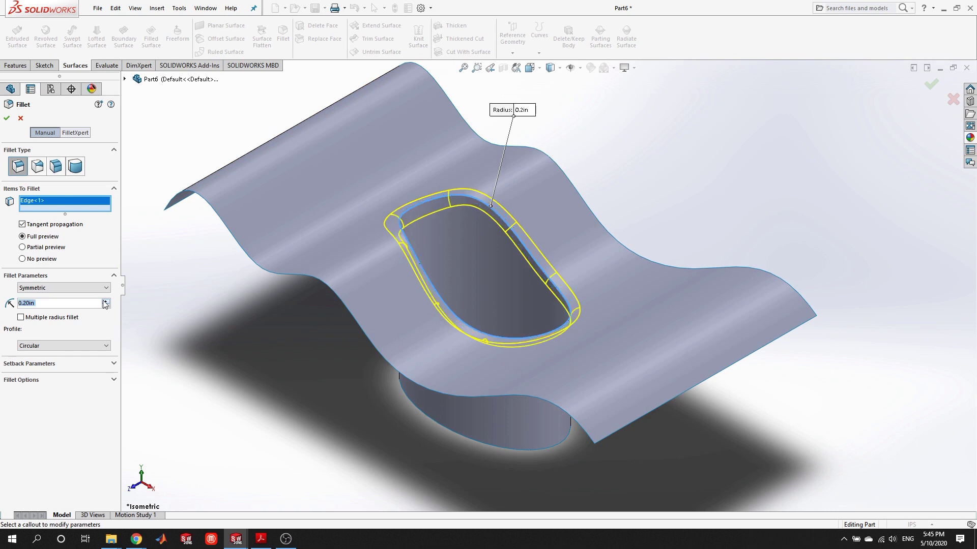
{"action": "scroll", "coordinate": [502, 278], "scroll_direction": "down", "scroll_amount": 5}
{"action": "scroll", "coordinate": [529, 315], "scroll_direction": "up", "scroll_amount": 1}
{"action": "scroll", "coordinate": [529, 312], "scroll_direction": "up", "scroll_amount": 4}
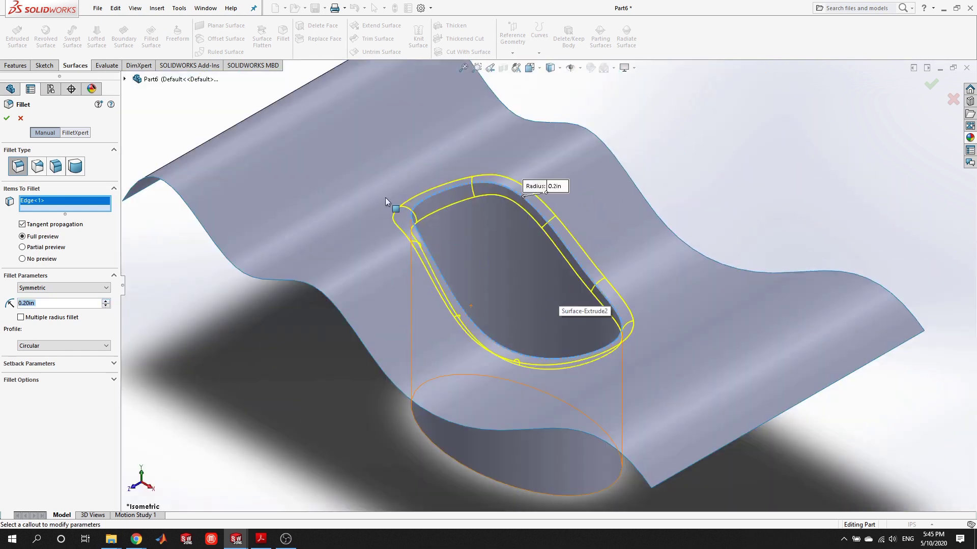
{"action": "left_click", "coordinate": [7, 118]}
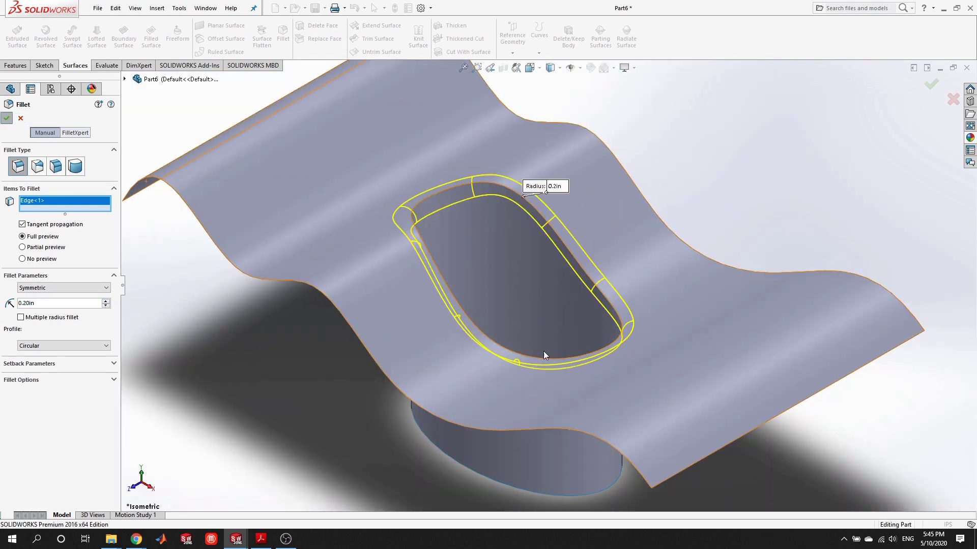
- Inspect the filleted transition between the wavy surface and the tube from above, from below and from the side
{"action": "middle_click_drag", "start_coordinate": [594, 346], "coordinate": [573, 356]}
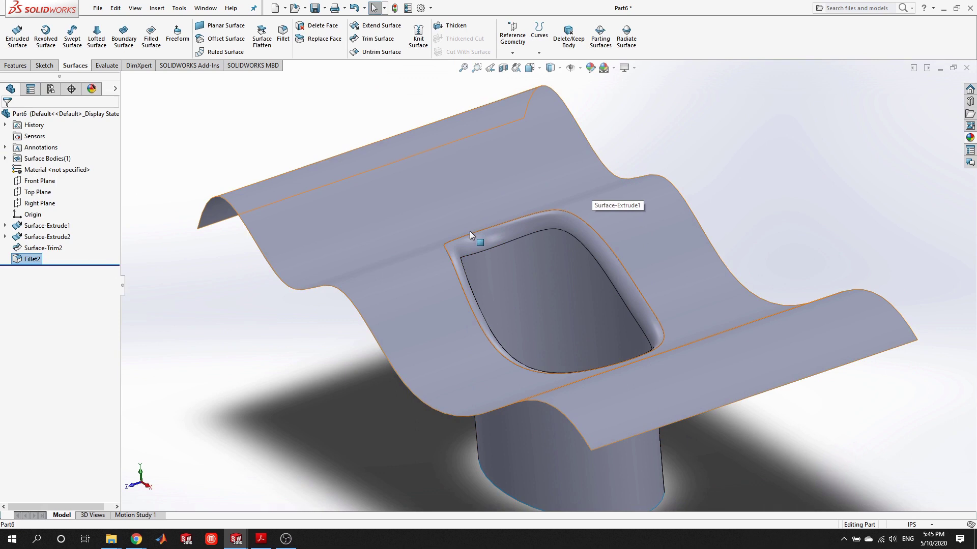
{"action": "key", "text": "ctrl+1"}
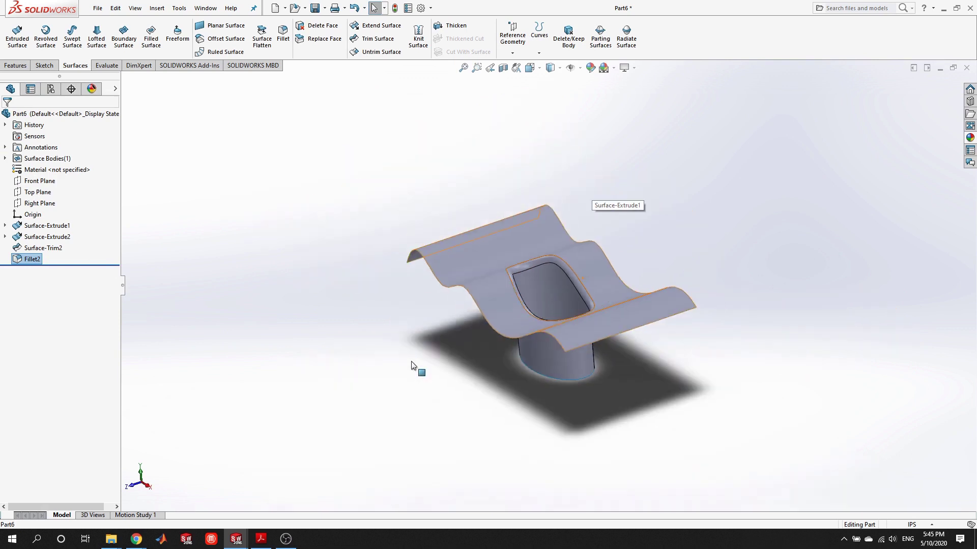
{"action": "scroll", "coordinate": [491, 272], "scroll_direction": "down", "scroll_amount": 10}
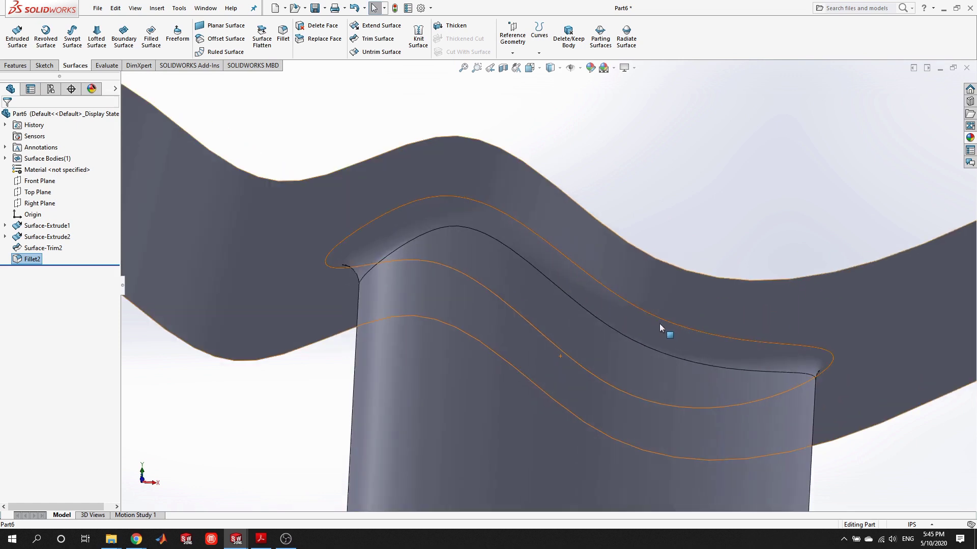
{"action": "middle_click_drag", "start_coordinate": [517, 251], "coordinate": [516, 276]}
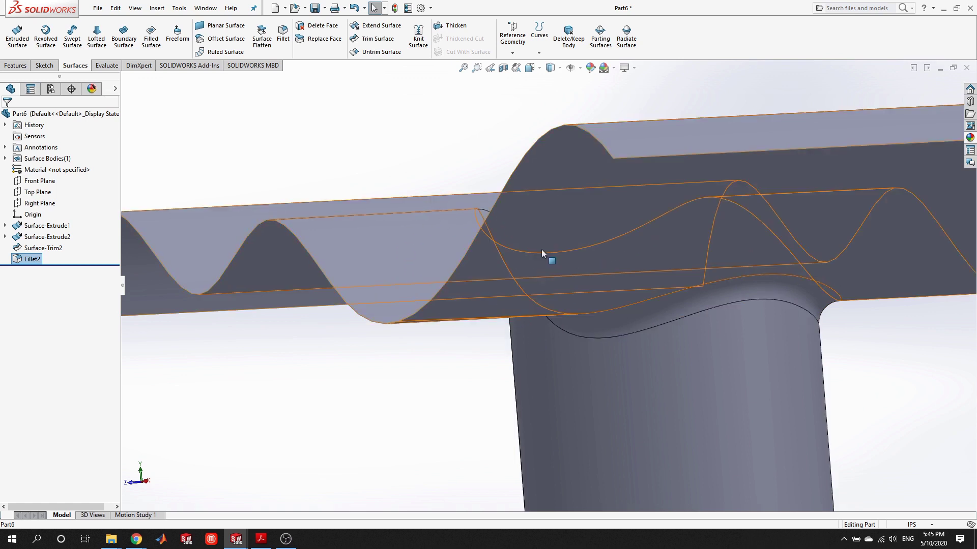
{"action": "scroll", "coordinate": [542, 249], "scroll_direction": "up", "scroll_amount": 10}
{"action": "middle_click_drag", "start_coordinate": [559, 244], "coordinate": [601, 256]}
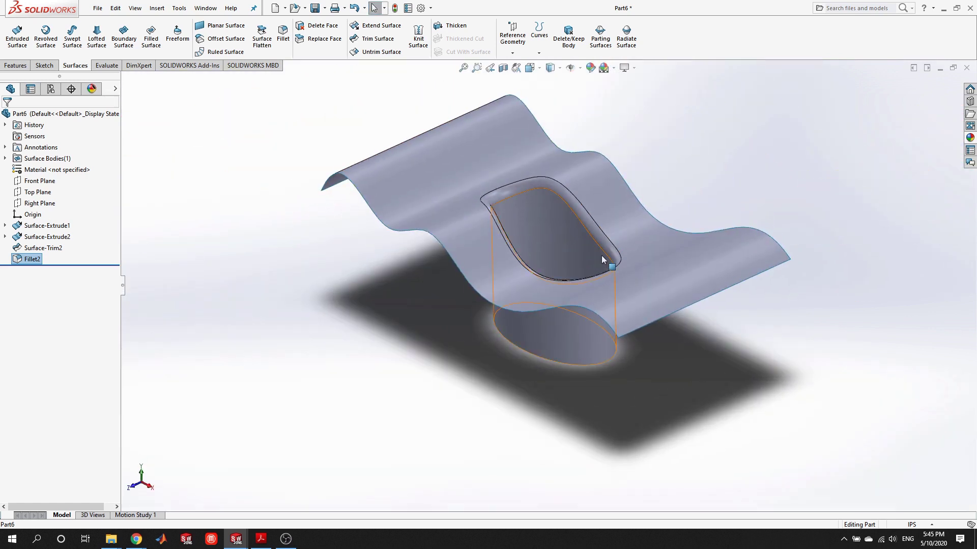
{"action": "middle_click_drag", "start_coordinate": [545, 225], "coordinate": [622, 215]}
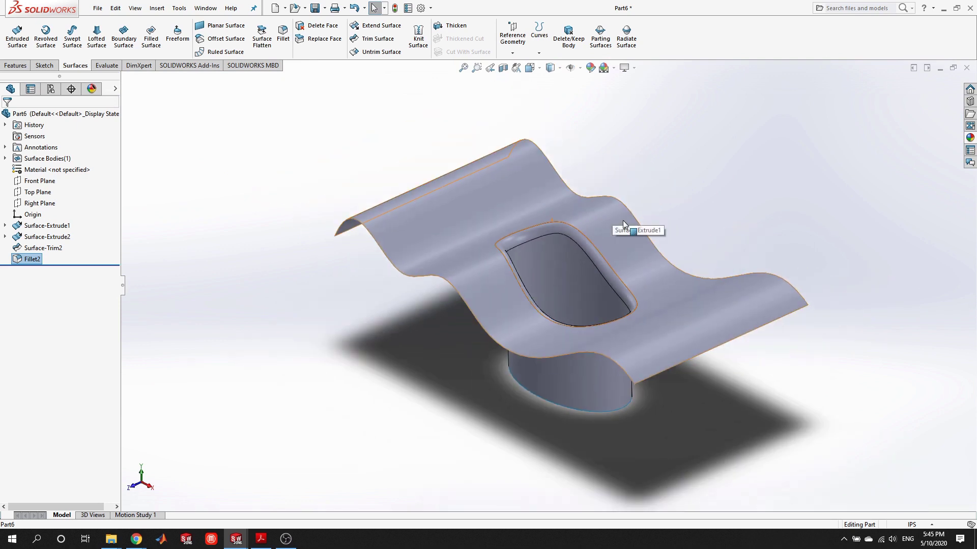
- Create a new part and start a sketch on the Front Plane
{"action": "left_click", "coordinate": [276, 8]}
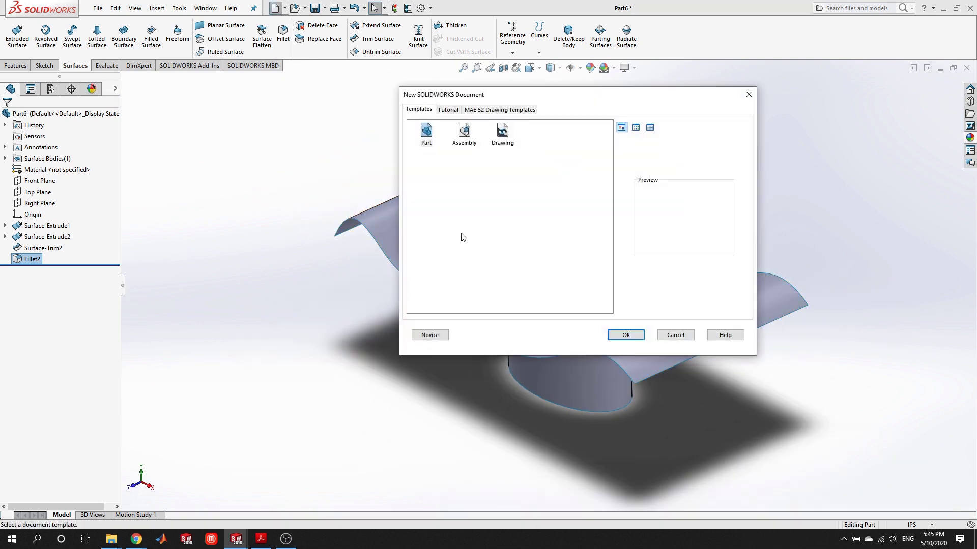
{"action": "left_click", "coordinate": [628, 339]}
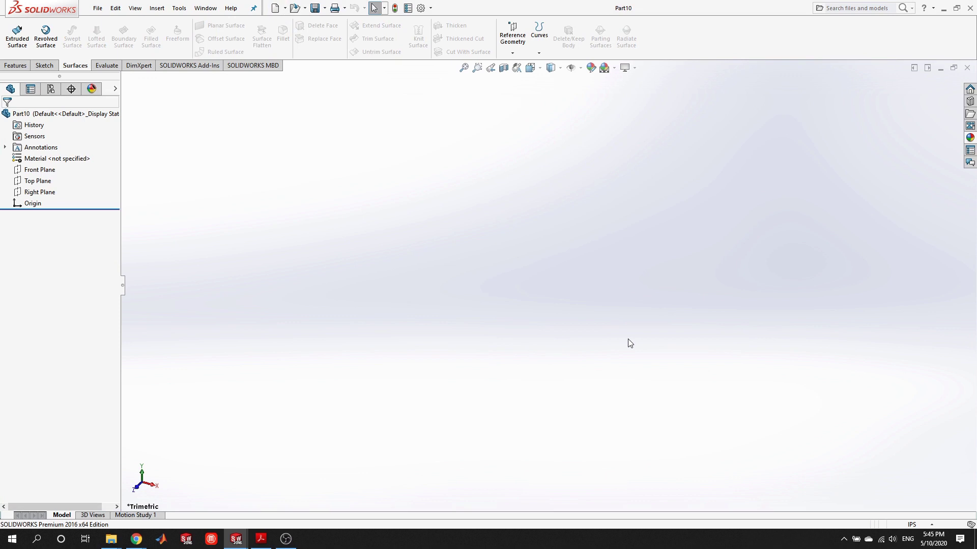
{"action": "right_click", "coordinate": [38, 168]}
{"action": "left_click", "coordinate": [46, 155]}
- Sketch a horizontal line about 6.2 in long through the origin and a vertical line about 3.08 in up from the origin
{"action": "left_click", "coordinate": [67, 25]}
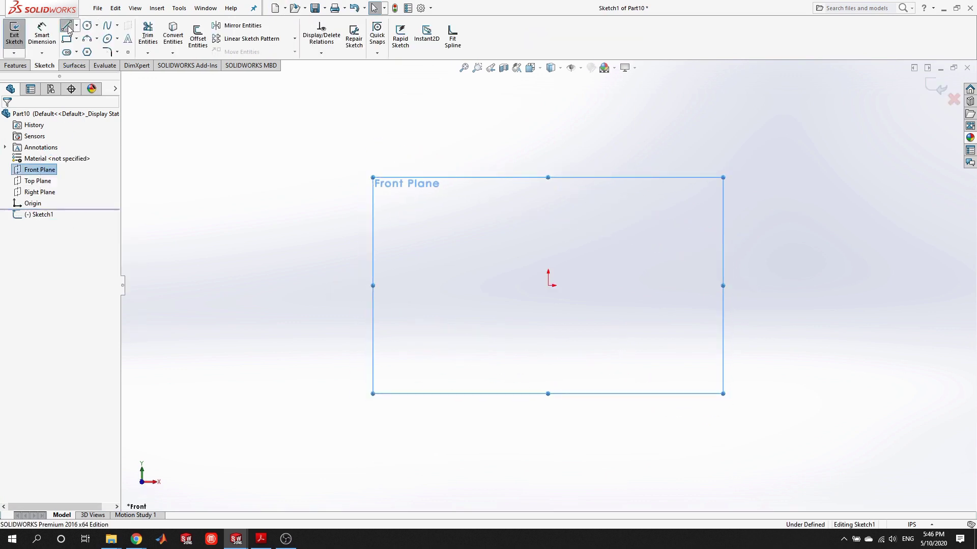
{"action": "left_click", "coordinate": [401, 286]}
{"action": "left_click", "coordinate": [710, 285]}
{"action": "key", "text": "Escape"}
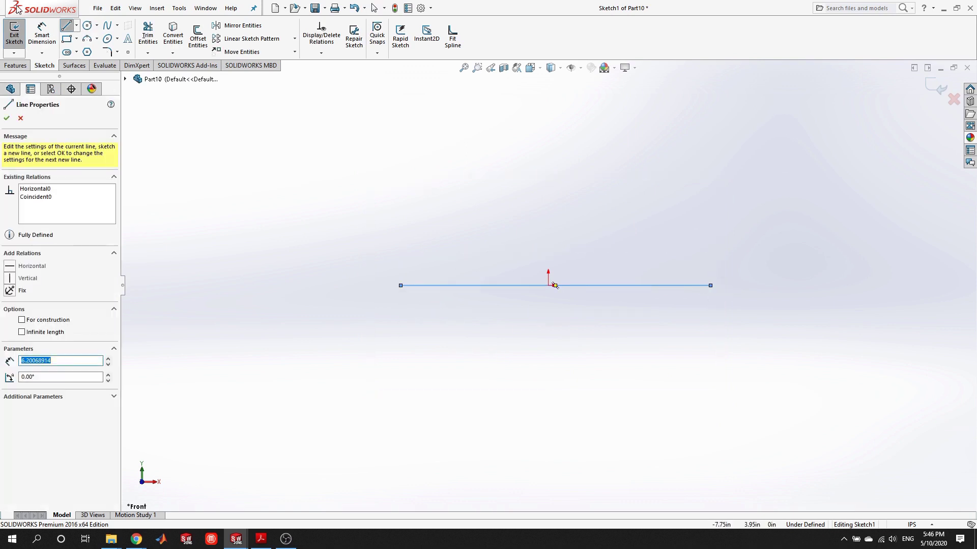
{"action": "key", "text": "Escape"}
{"action": "left_click", "coordinate": [67, 25]}
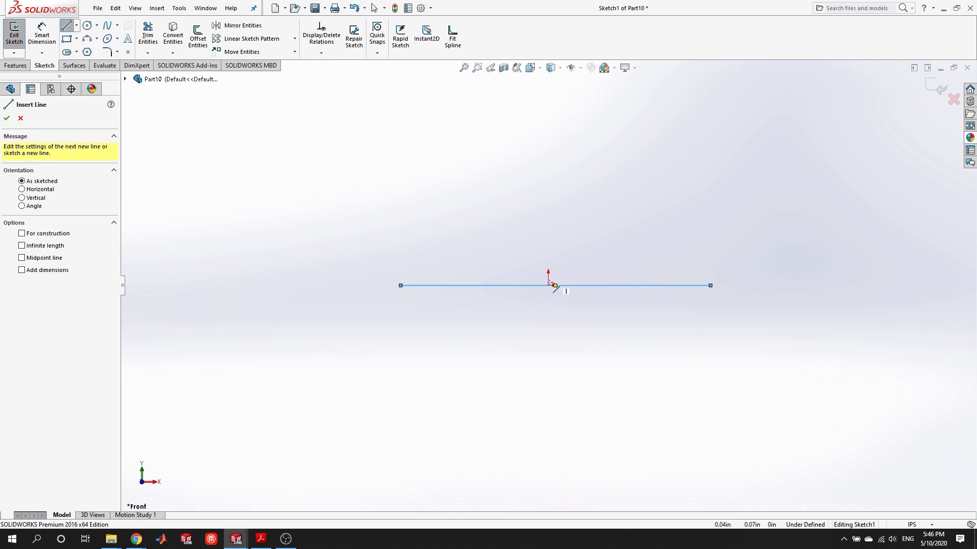
{"action": "left_click_drag", "start_coordinate": [548, 285], "coordinate": [547, 131]}
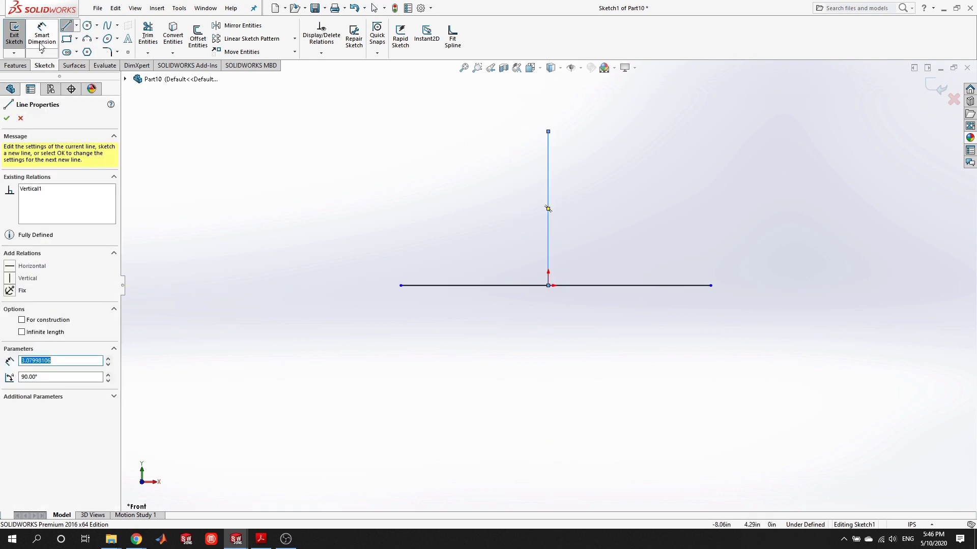
{"action": "left_click", "coordinate": [14, 31]}
- Extrude the two-line sketch as surfaces with the Mid Plane end condition, about 4.9 in deep
{"action": "left_click", "coordinate": [17, 35]}
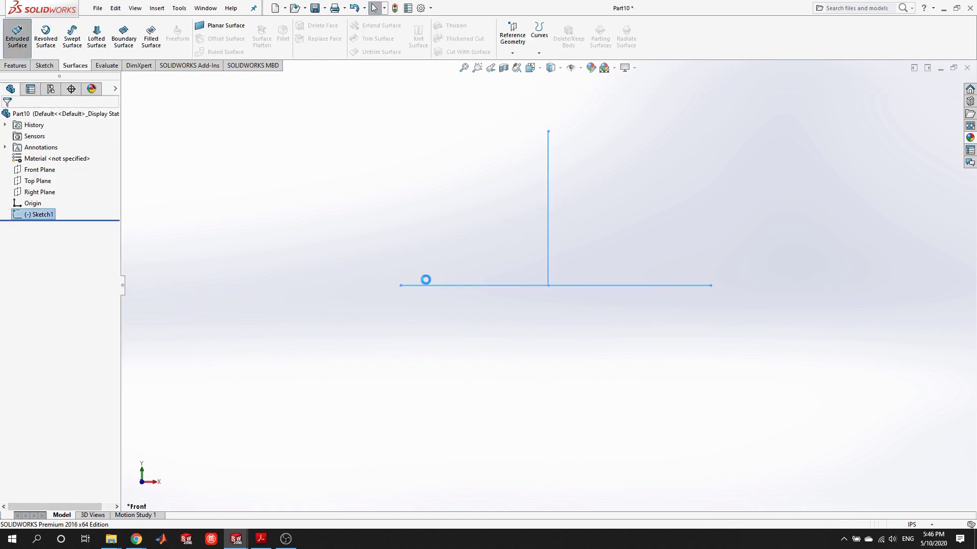
{"action": "left_click", "coordinate": [61, 179]}
{"action": "left_click", "coordinate": [56, 221]}
{"action": "left_click_drag", "start_coordinate": [544, 299], "coordinate": [460, 385]}
{"action": "right_click", "coordinate": [460, 385]}
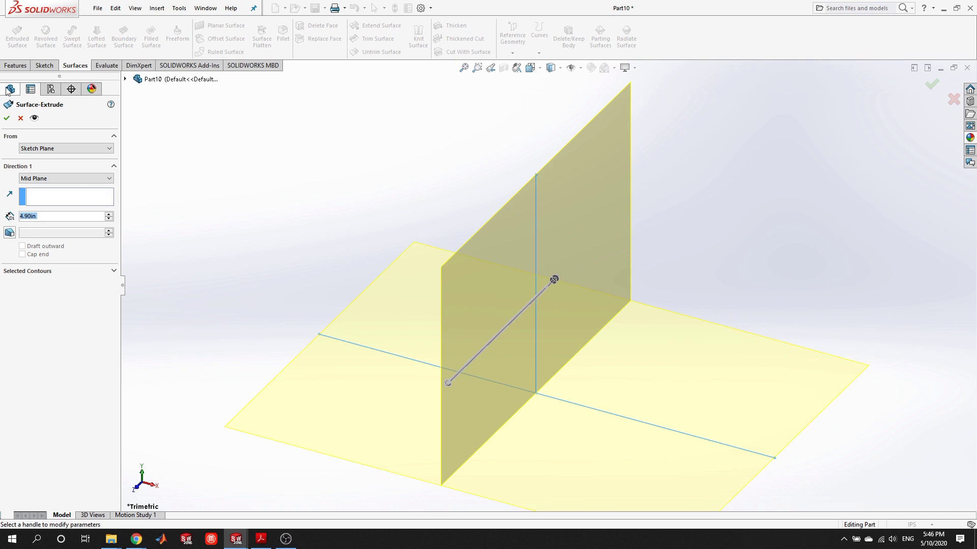
{"action": "key", "text": "f"}
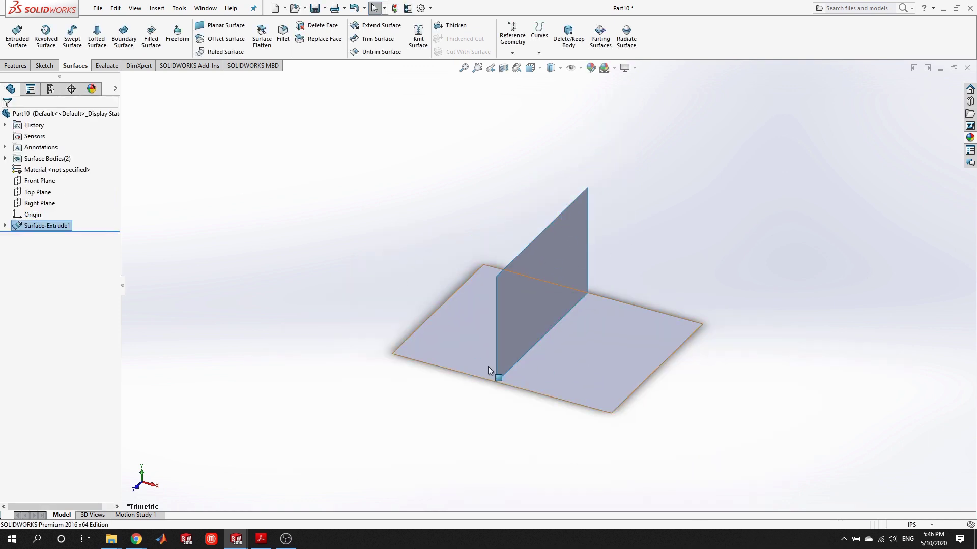
- Try to fillet the edge where the vertical surface meets the horizontal surface, and examine that junction from several angles
{"action": "scroll", "coordinate": [553, 412], "scroll_direction": "down", "scroll_amount": 4}
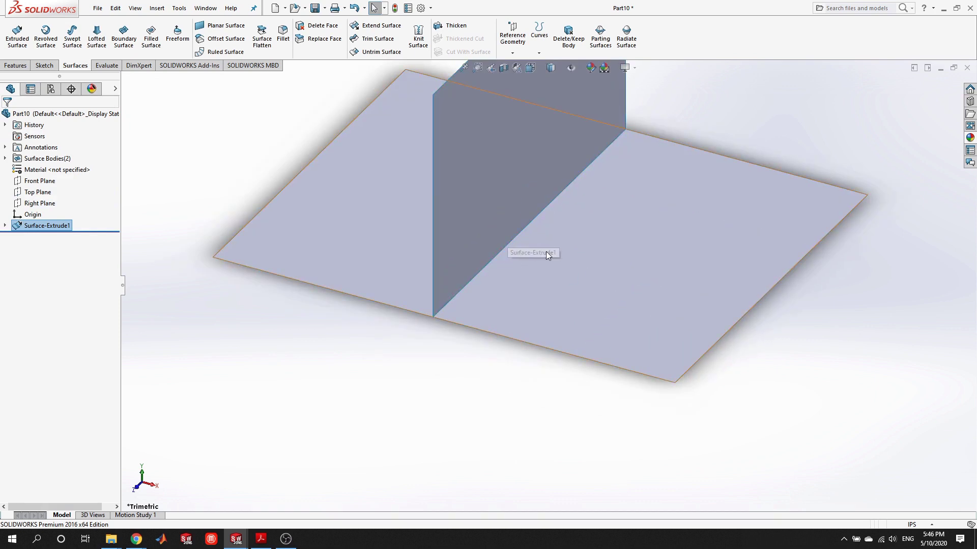
{"action": "left_click", "coordinate": [282, 33]}
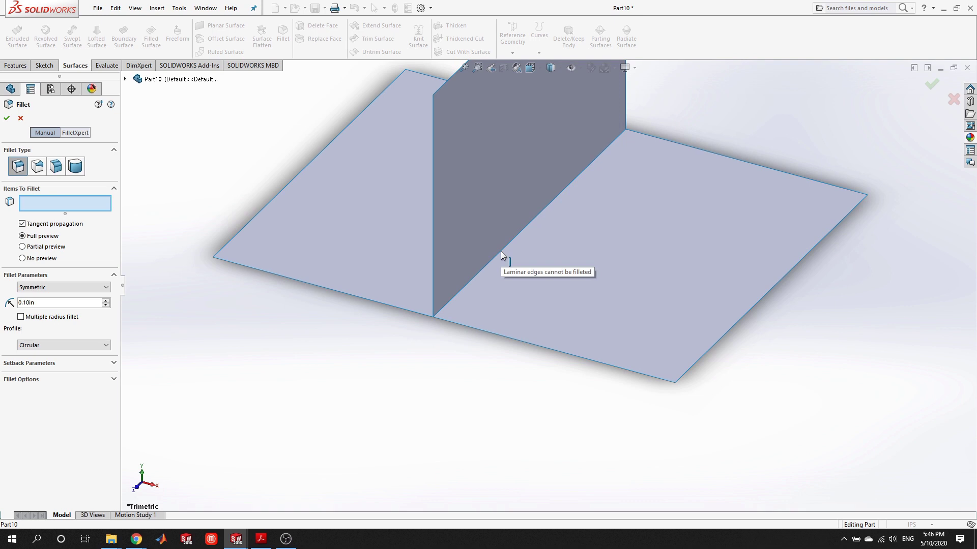
{"action": "scroll", "coordinate": [500, 251], "scroll_direction": "down", "scroll_amount": 3}
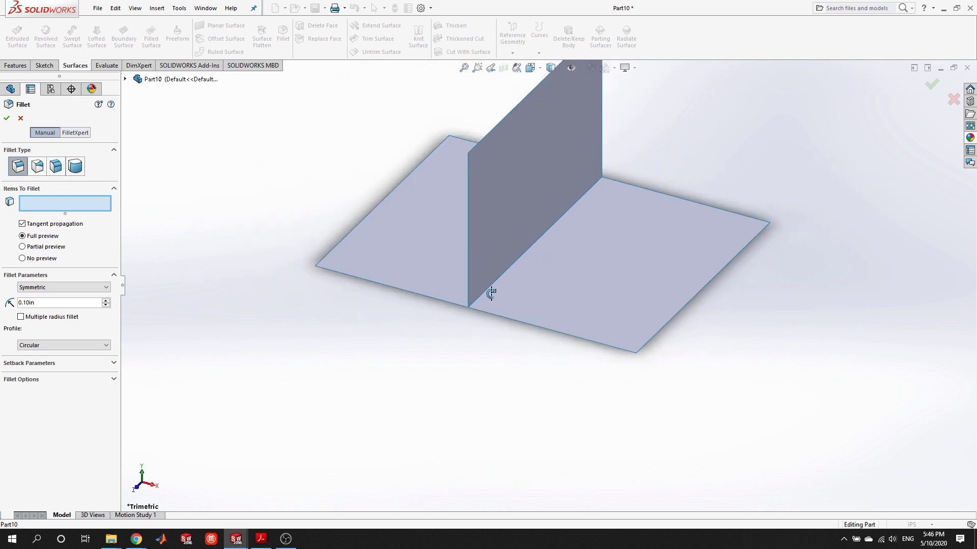
{"action": "middle_click_drag", "start_coordinate": [488, 290], "coordinate": [514, 242]}
{"action": "scroll", "coordinate": [507, 276], "scroll_direction": "up", "scroll_amount": 5}
{"action": "middle_click_drag", "start_coordinate": [516, 326], "coordinate": [523, 312]}
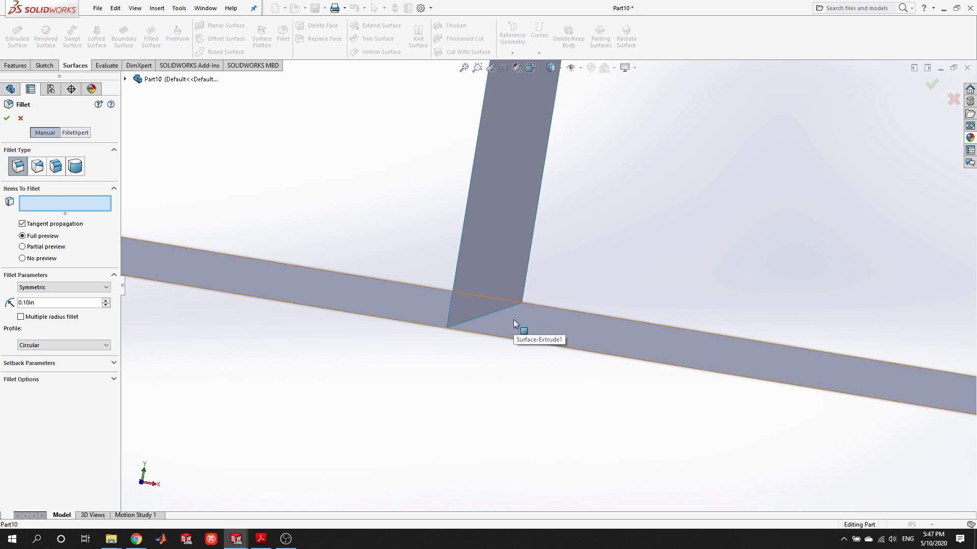
{"action": "scroll", "coordinate": [514, 320], "scroll_direction": "up", "scroll_amount": 5}
{"action": "middle_click_drag", "start_coordinate": [534, 349], "coordinate": [551, 292]}
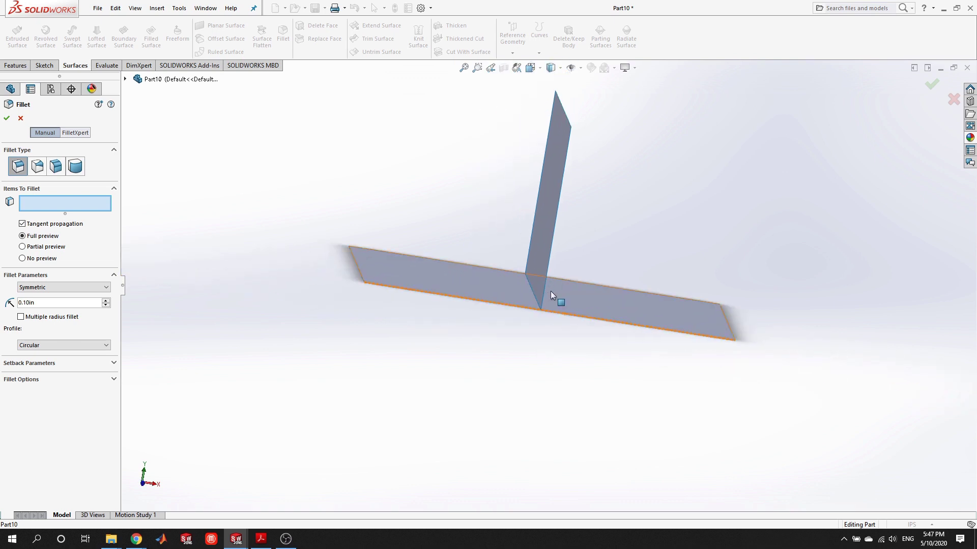
{"action": "scroll", "coordinate": [559, 309], "scroll_direction": "down", "scroll_amount": 3}
{"action": "scroll", "coordinate": [560, 310], "scroll_direction": "up", "scroll_amount": 3}
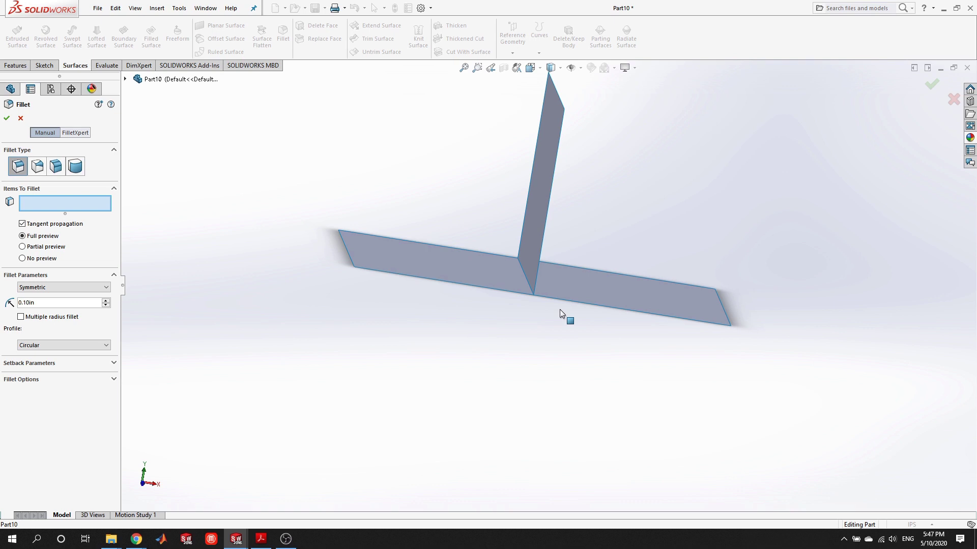
{"action": "mouse_move", "coordinate": [544, 277]}
{"action": "middle_mouse_down"}
{"action": "mouse_move", "coordinate": [525, 280]}
{"action": "mouse_move", "coordinate": [530, 267]}
{"action": "middle_mouse_up"}
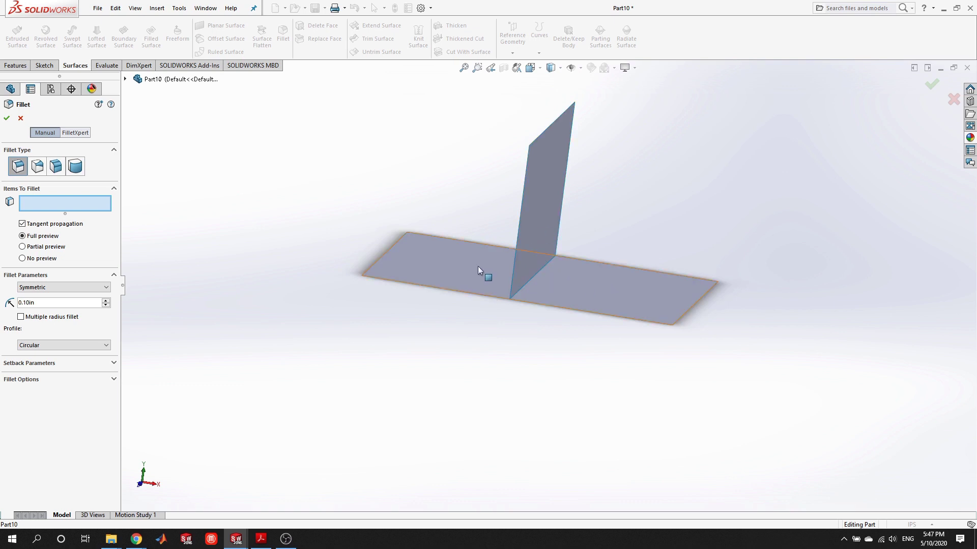
{"action": "left_click", "coordinate": [21, 118]}
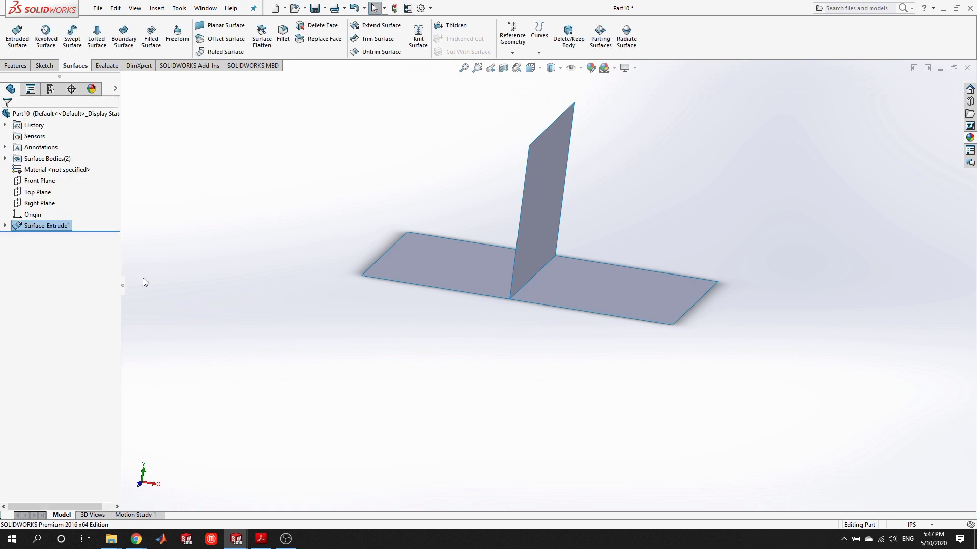
- Edit the surface extrusion's sketch to remove the left half of the horizontal line, leaving an L-shaped profile, and rebuild the surface
{"action": "right_click", "coordinate": [50, 228]}
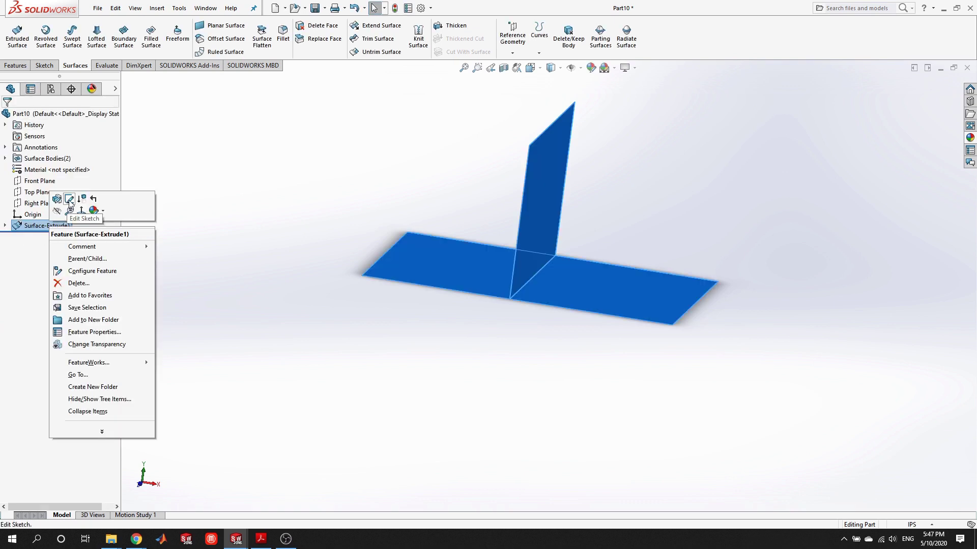
{"action": "left_click", "coordinate": [68, 201]}
{"action": "key", "text": "space"}
{"action": "left_click", "coordinate": [518, 273]}
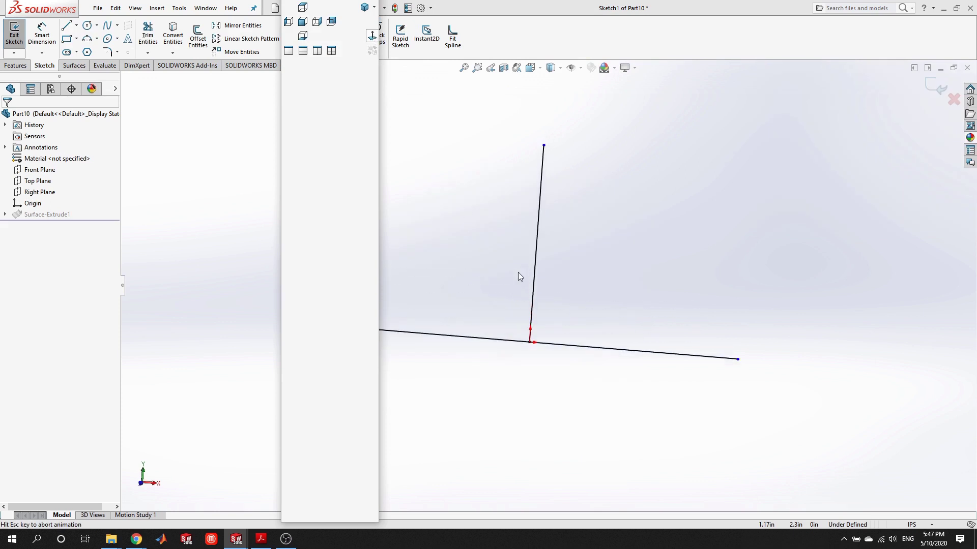
{"action": "left_click_drag", "start_coordinate": [301, 408], "coordinate": [542, 411]}
{"action": "left_click", "coordinate": [23, 41]}
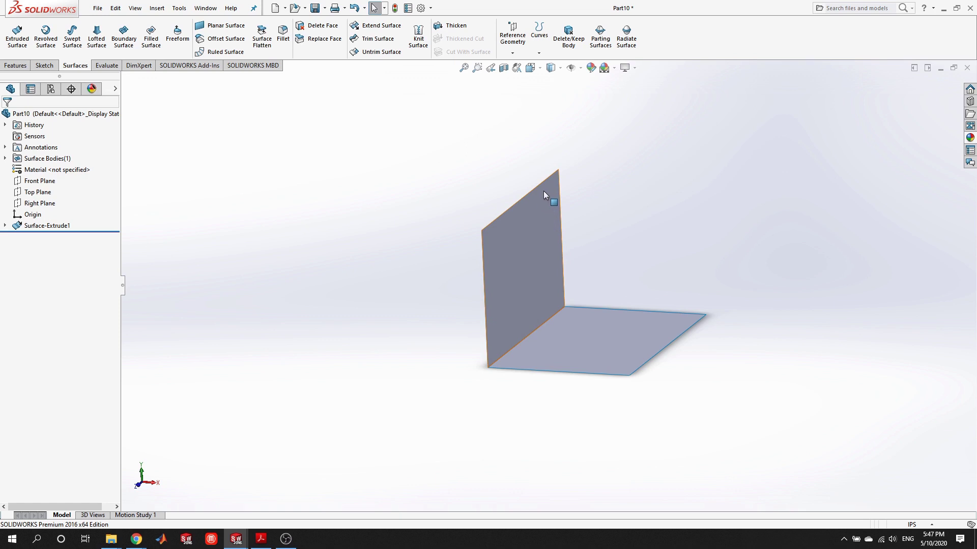
- Fillet the edge where the L-shaped part's vertical and horizontal surfaces meet with a 0.30 in symmetric radius
{"action": "scroll", "coordinate": [538, 191], "scroll_direction": "down", "scroll_amount": 1}
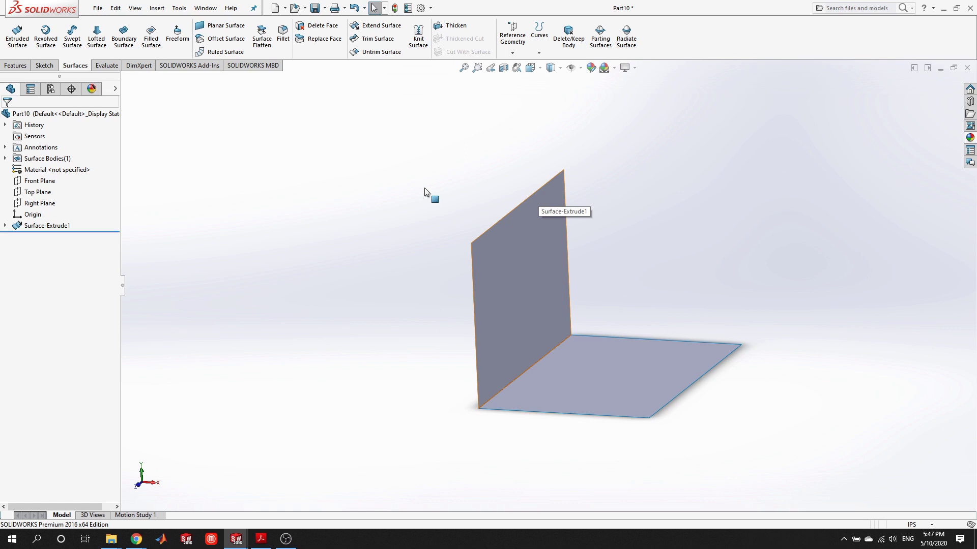
{"action": "middle_click_drag", "start_coordinate": [656, 406], "coordinate": [571, 385]}
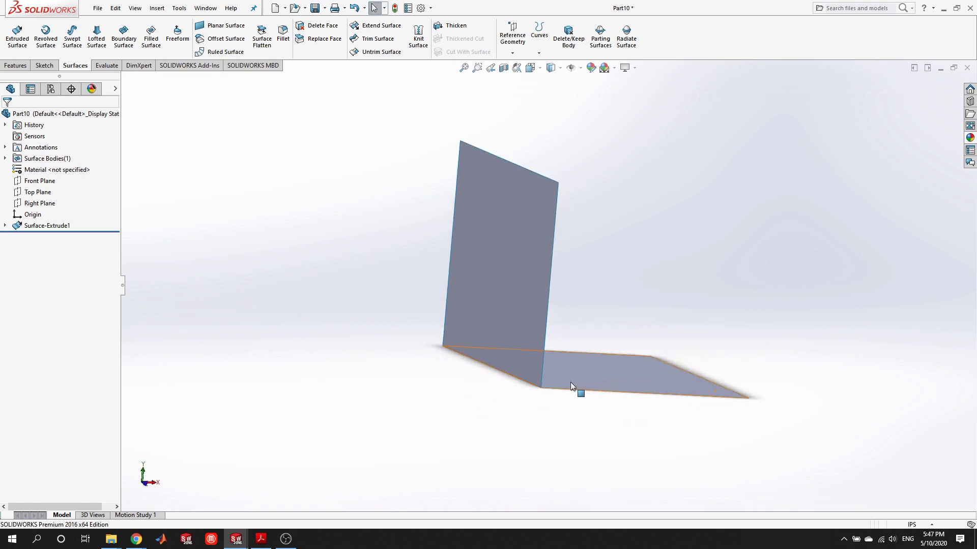
{"action": "middle_click_drag", "start_coordinate": [473, 385], "coordinate": [513, 386]}
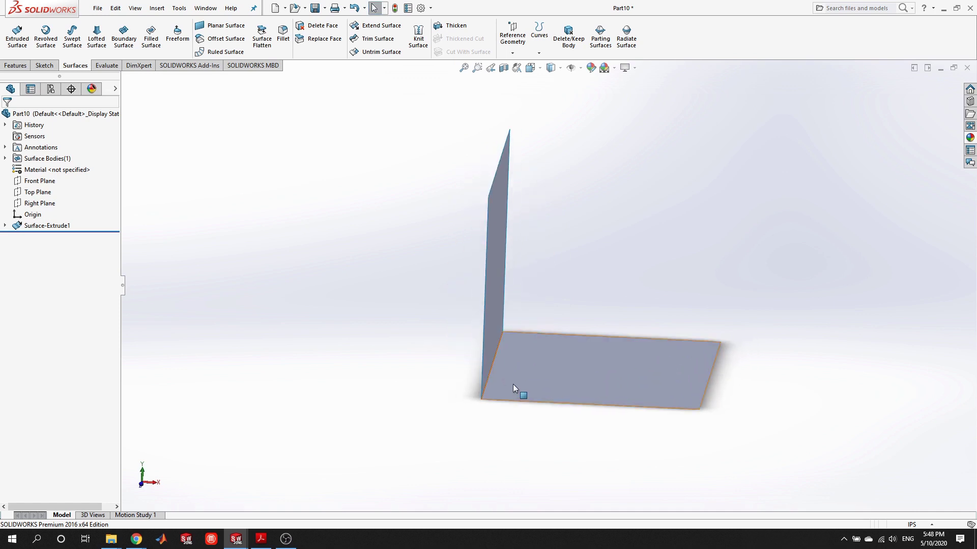
{"action": "left_click", "coordinate": [283, 34]}
{"action": "middle_click_drag", "start_coordinate": [493, 384], "coordinate": [415, 351]}
{"action": "left_click", "coordinate": [530, 366]}
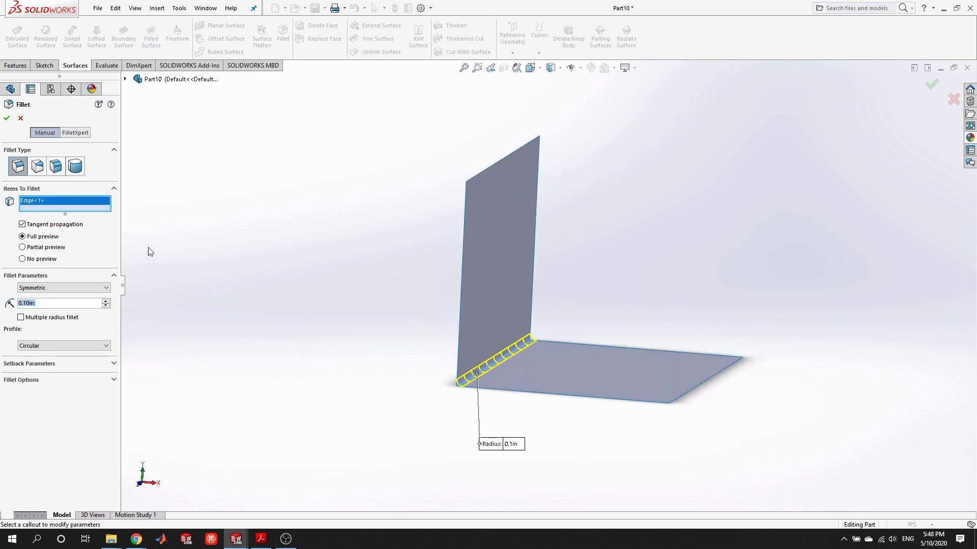
{"action": "left_click", "coordinate": [106, 301]}
{"action": "left_click", "coordinate": [106, 301]}
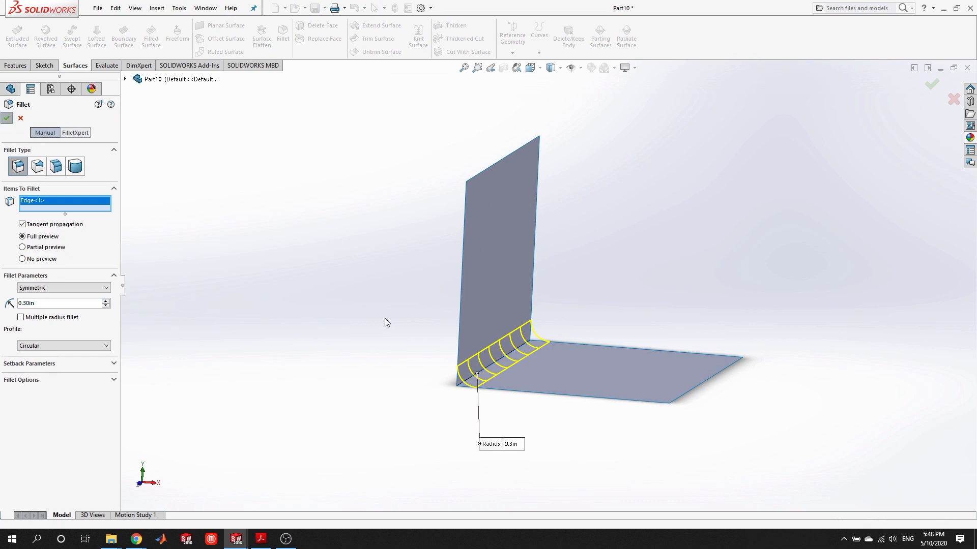
{"action": "key", "text": "Return"}
{"action": "middle_click_drag", "start_coordinate": [436, 359], "coordinate": [570, 324]}
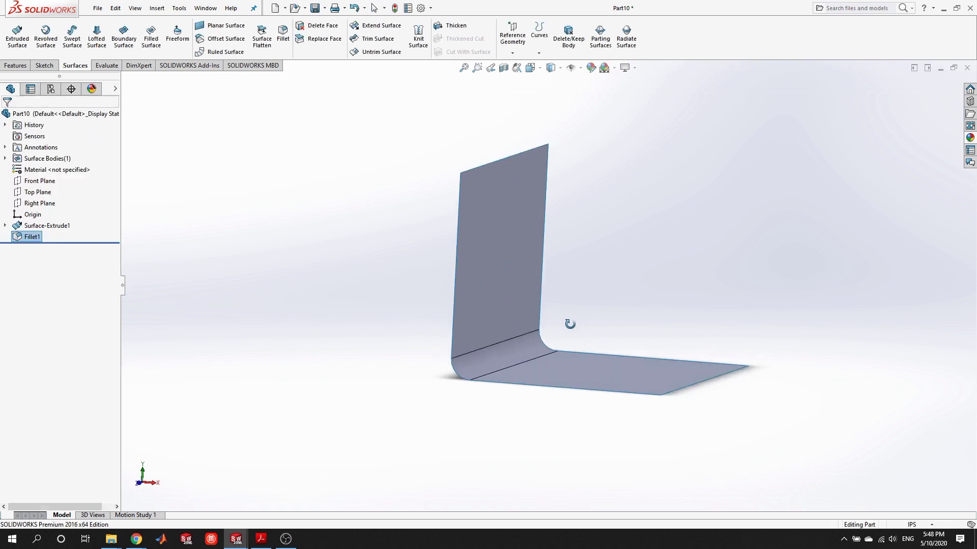
- Switch to Part6 and examine the filleted junction between the wavy surface and the elliptical tube from above and below
{"action": "left_click", "coordinate": [198, 8]}
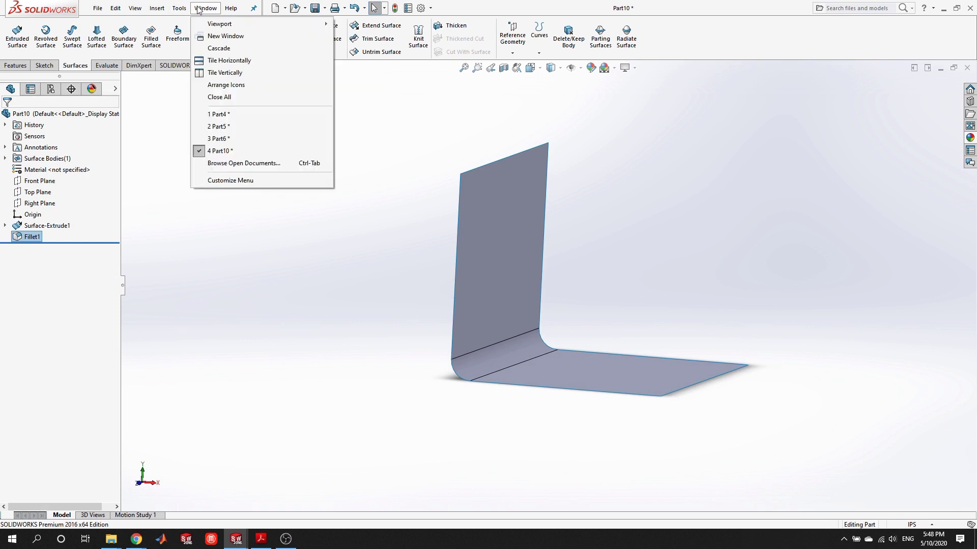
{"action": "left_click", "coordinate": [234, 139]}
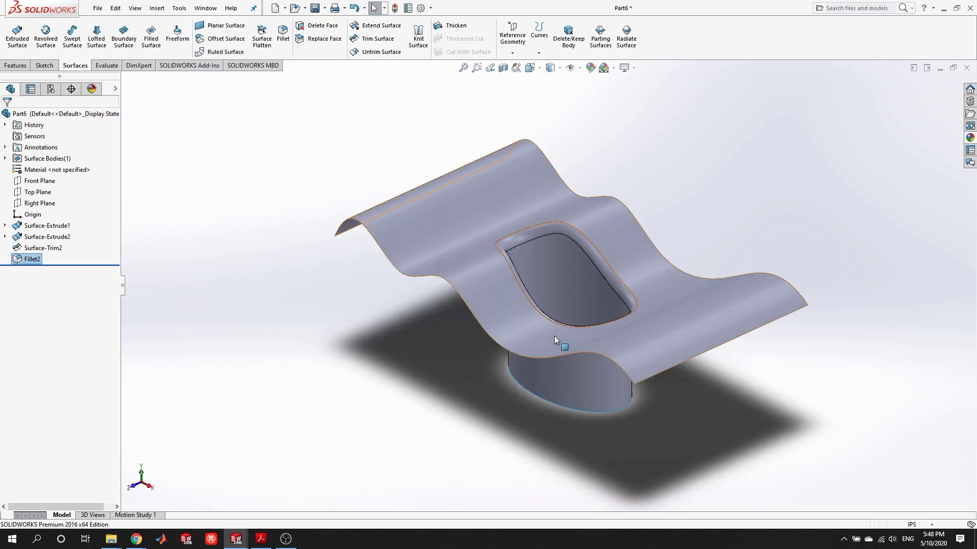
{"action": "scroll", "coordinate": [633, 294], "scroll_direction": "down", "scroll_amount": 3}
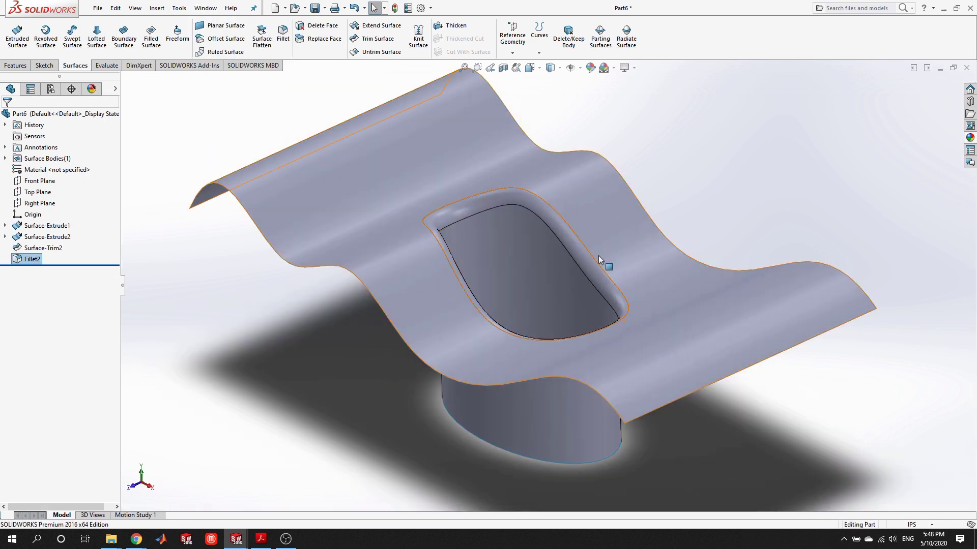
{"action": "middle_click_drag", "start_coordinate": [654, 351], "coordinate": [588, 337]}
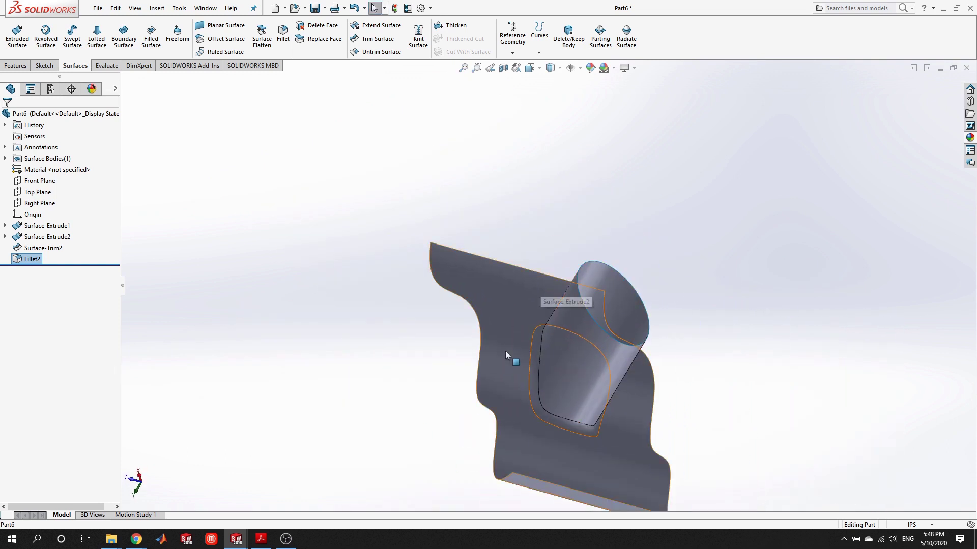
{"action": "mouse_move", "coordinate": [558, 228]}
{"action": "middle_mouse_down"}
{"action": "mouse_move", "coordinate": [621, 370]}
{"action": "mouse_move", "coordinate": [543, 270]}
{"action": "mouse_move", "coordinate": [576, 211]}
{"action": "mouse_move", "coordinate": [600, 295]}
{"action": "mouse_move", "coordinate": [599, 212]}
{"action": "middle_mouse_up"}
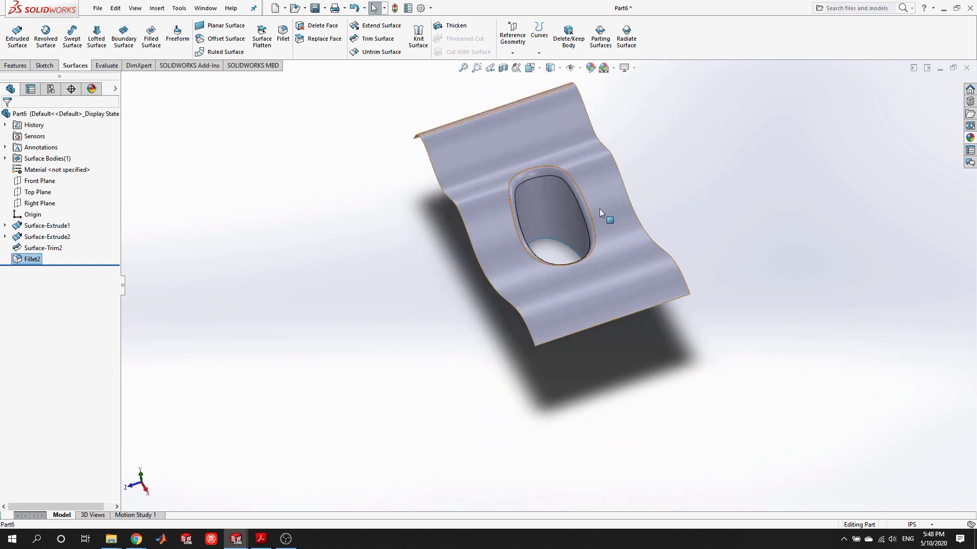
{"action": "scroll", "coordinate": [599, 208], "scroll_direction": "down", "scroll_amount": 2}
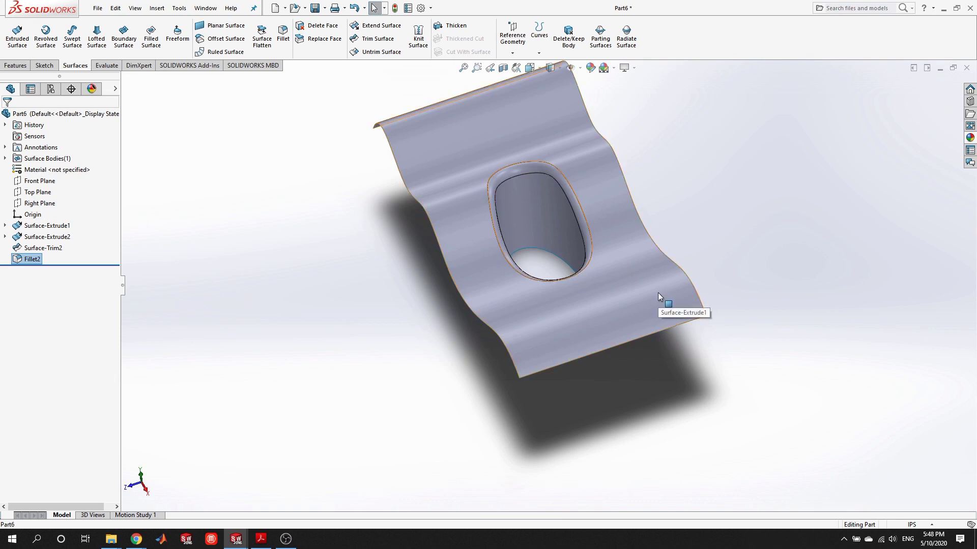
{"action": "middle_click_drag", "start_coordinate": [605, 231], "coordinate": [585, 190]}
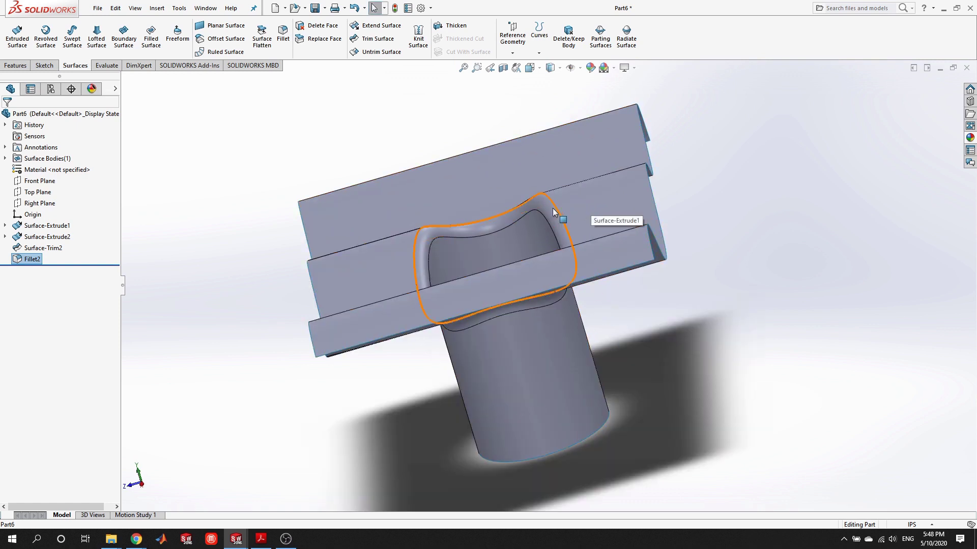
{"action": "middle_click_drag", "start_coordinate": [562, 365], "coordinate": [514, 219]}
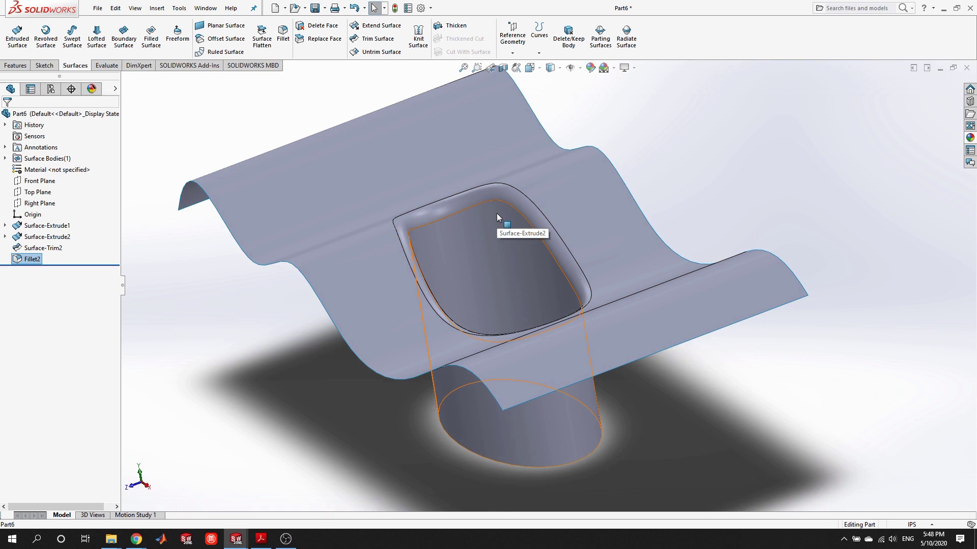
{"action": "scroll", "coordinate": [521, 254], "scroll_direction": "up", "scroll_amount": 3}
{"action": "middle_click_drag", "start_coordinate": [522, 254], "coordinate": [555, 277]}
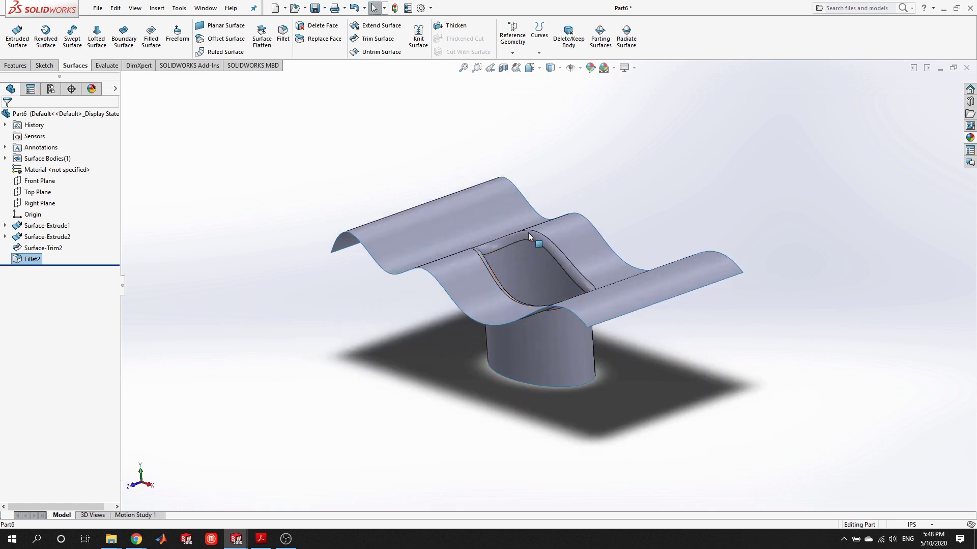
- Thicken the joined, filleted wavy surface and tube by 0.10 in on both sides
{"action": "left_click", "coordinate": [447, 25]}
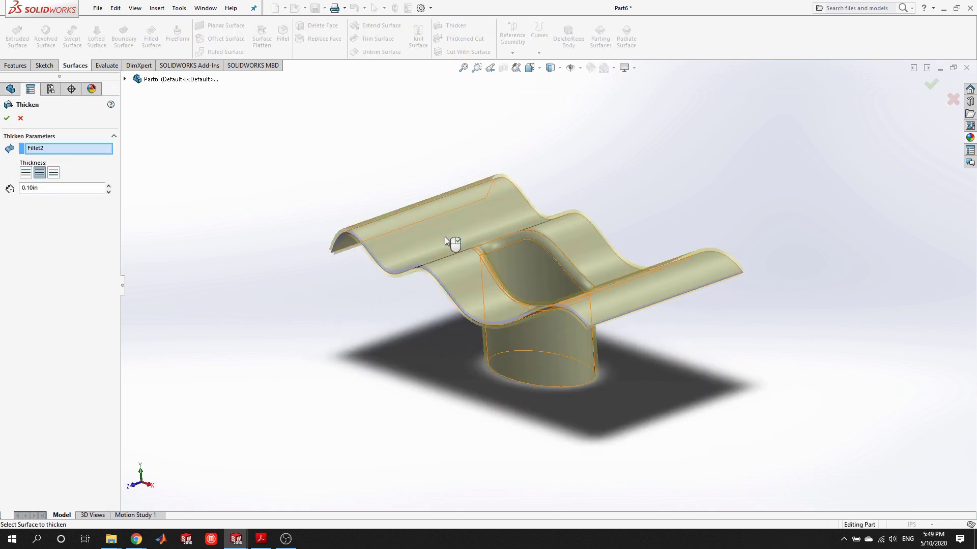
{"action": "right_click", "coordinate": [444, 236]}
{"action": "scroll", "coordinate": [508, 317], "scroll_direction": "down", "scroll_amount": 2}
{"action": "mouse_move", "coordinate": [508, 316]}
{"action": "middle_mouse_down"}
{"action": "mouse_move", "coordinate": [490, 185]}
{"action": "mouse_move", "coordinate": [537, 214]}
{"action": "mouse_move", "coordinate": [530, 185]}
{"action": "mouse_move", "coordinate": [514, 337]}
{"action": "middle_mouse_up"}
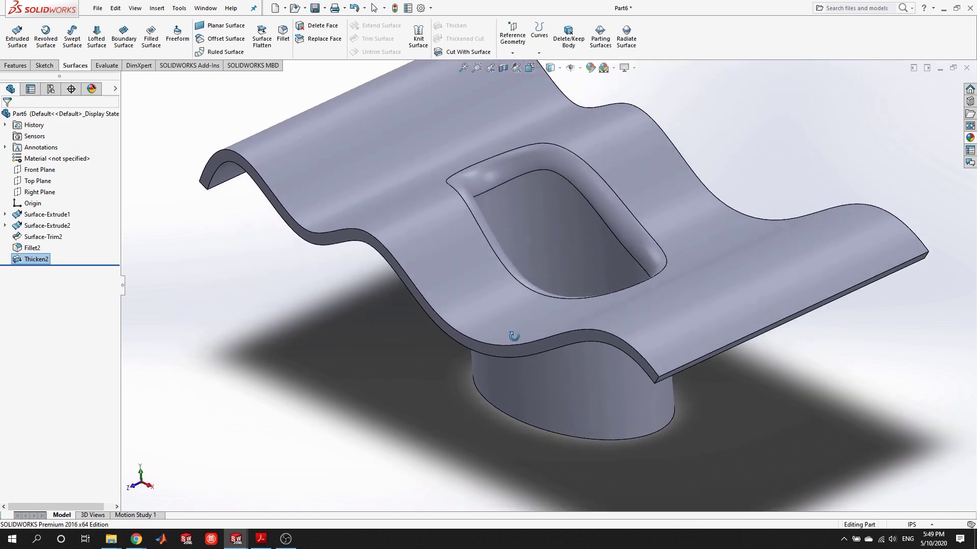
{"action": "scroll", "coordinate": [514, 336], "scroll_direction": "up", "scroll_amount": 3}
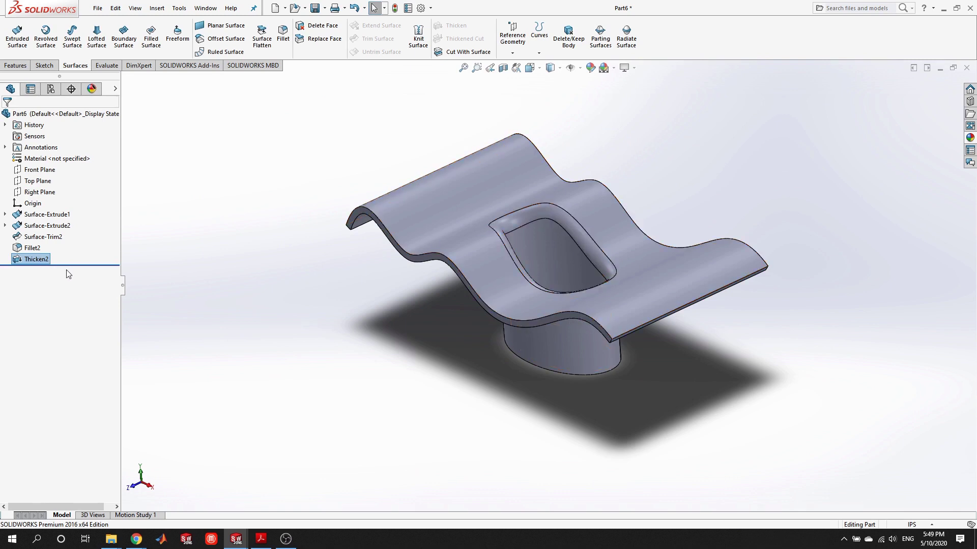
- Roll the feature history back to just after Surface-Trim2 and show the whole model in isometric view
{"action": "left_click_drag", "start_coordinate": [69, 264], "coordinate": [70, 242]}
{"action": "middle_click_drag", "start_coordinate": [378, 238], "coordinate": [426, 245]}
{"action": "key", "text": "space"}
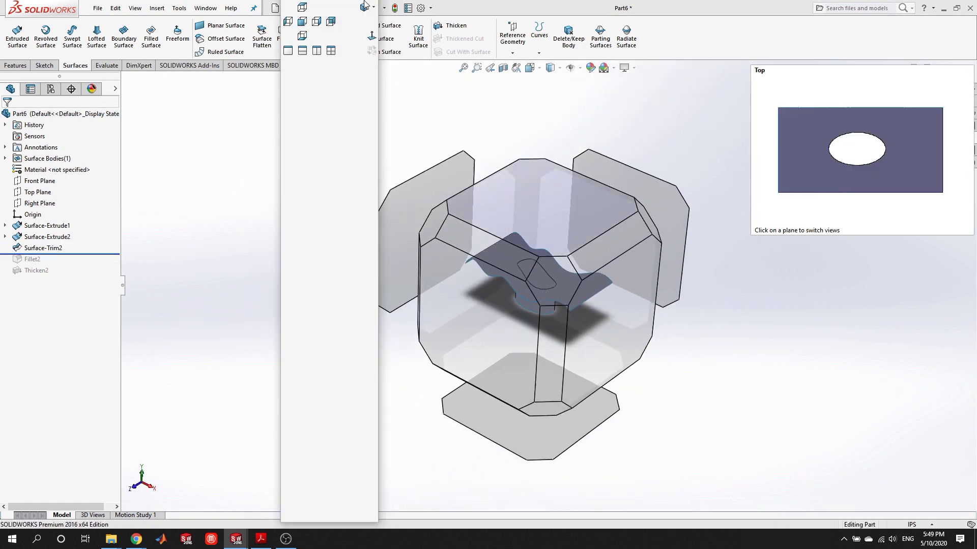
{"action": "left_click", "coordinate": [366, 6]}
{"action": "left_click", "coordinate": [387, 18]}
{"action": "key", "text": "f"}
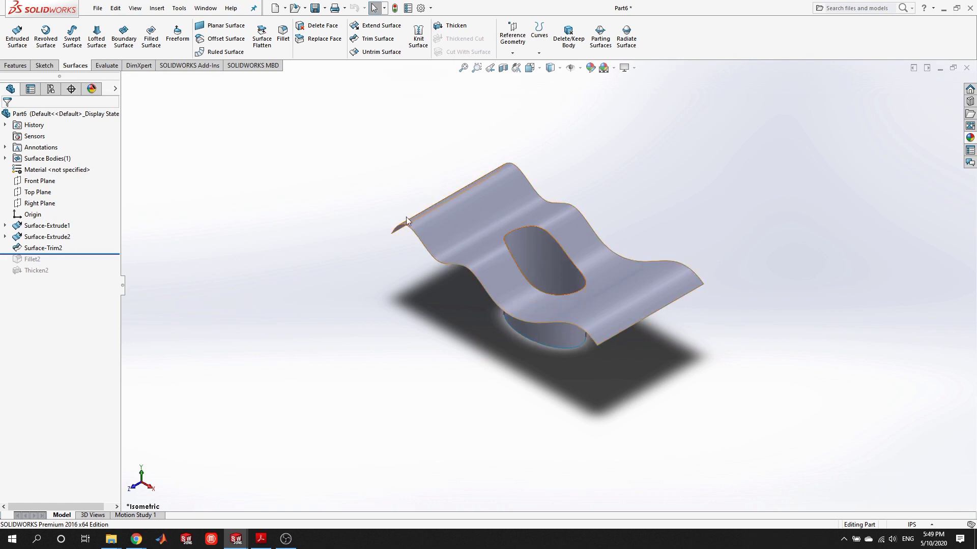
- Flatten the wavy face containing the trimmed opening with Surface Flatten, using the straight edge at its upper end as the reference edge
{"action": "left_click", "coordinate": [270, 52]}
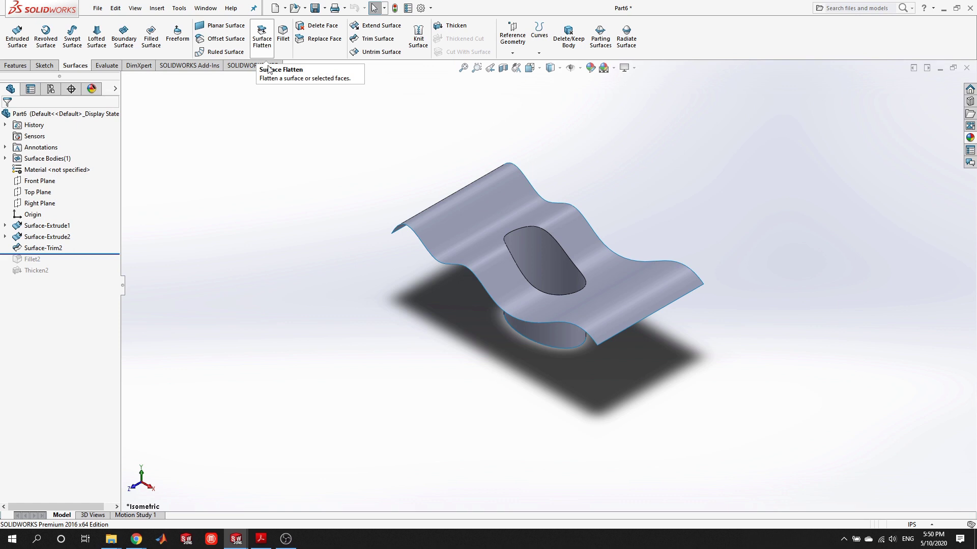
{"action": "middle_click_drag", "start_coordinate": [363, 183], "coordinate": [428, 198]}
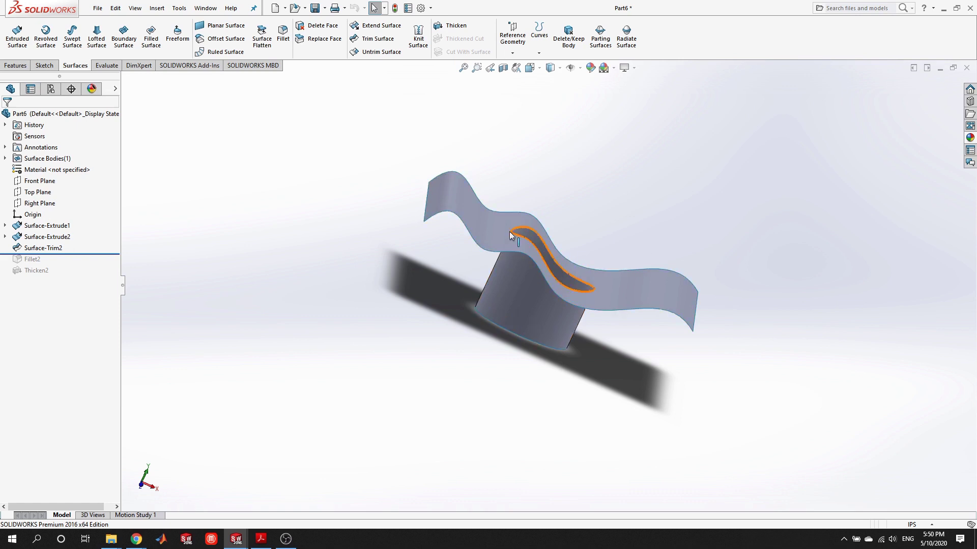
{"action": "scroll", "coordinate": [578, 168], "scroll_direction": "down", "scroll_amount": 2}
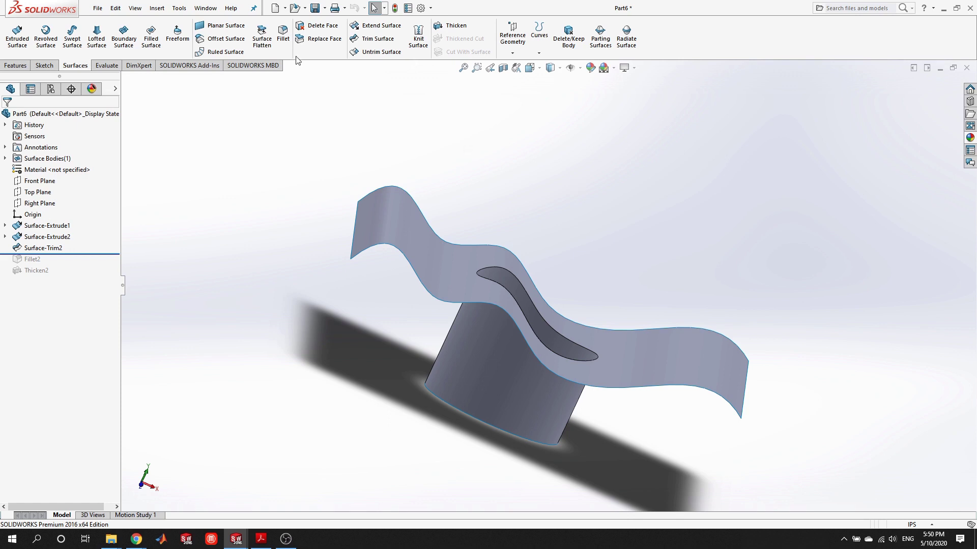
{"action": "left_click", "coordinate": [262, 37]}
{"action": "mouse_move", "coordinate": [244, 197]}
{"action": "middle_mouse_down"}
{"action": "mouse_move", "coordinate": [240, 216]}
{"action": "mouse_move", "coordinate": [254, 229]}
{"action": "middle_mouse_up"}
{"action": "left_click", "coordinate": [436, 247]}
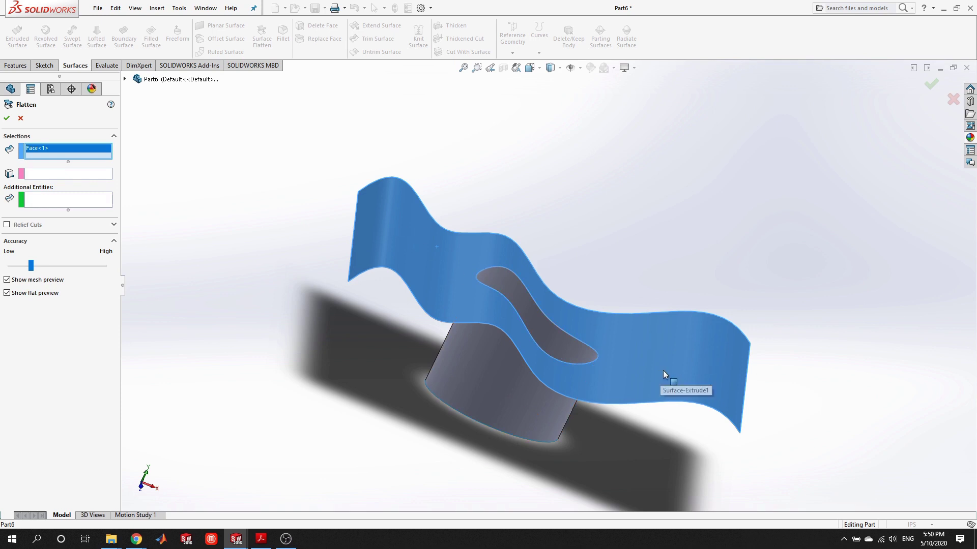
{"action": "middle_click_drag", "start_coordinate": [663, 370], "coordinate": [657, 348]}
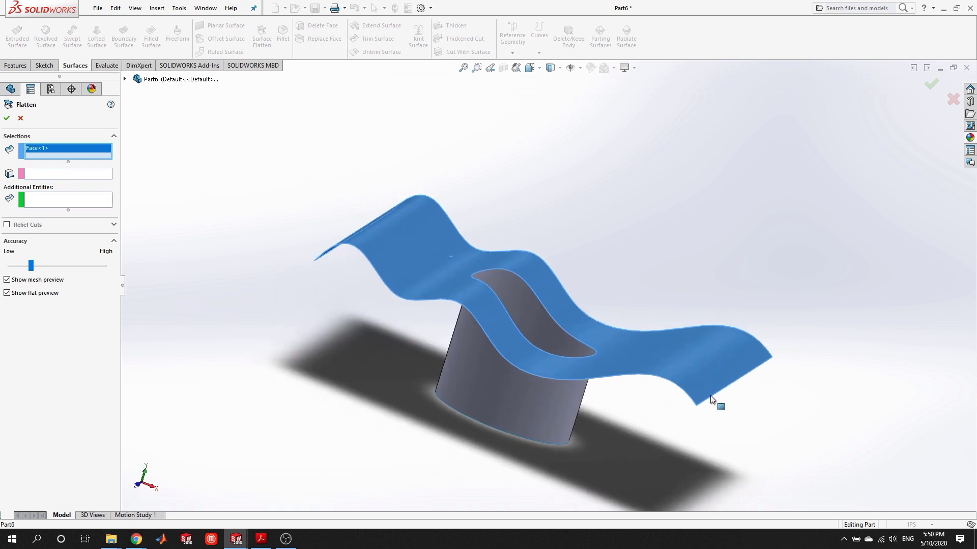
{"action": "middle_click_drag", "start_coordinate": [221, 249], "coordinate": [274, 268]}
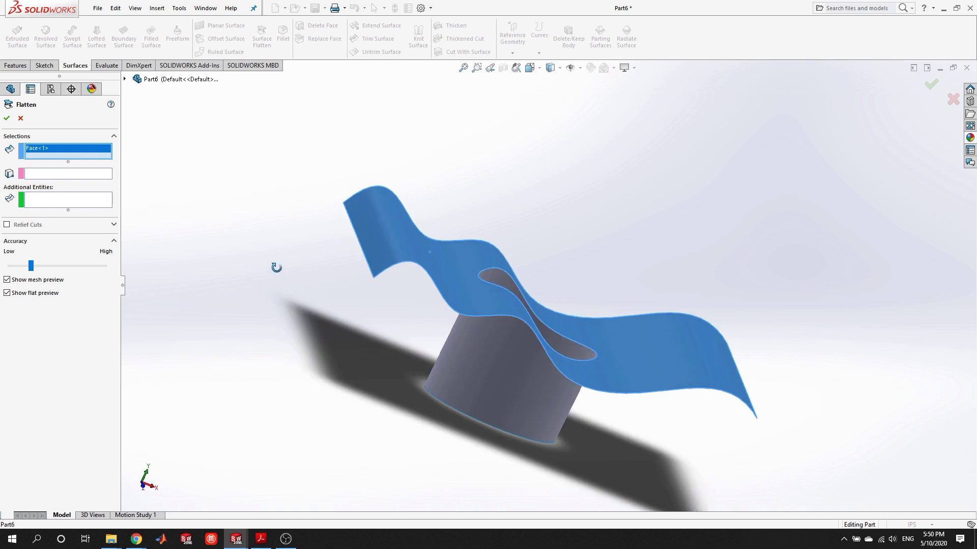
{"action": "left_click", "coordinate": [56, 174]}
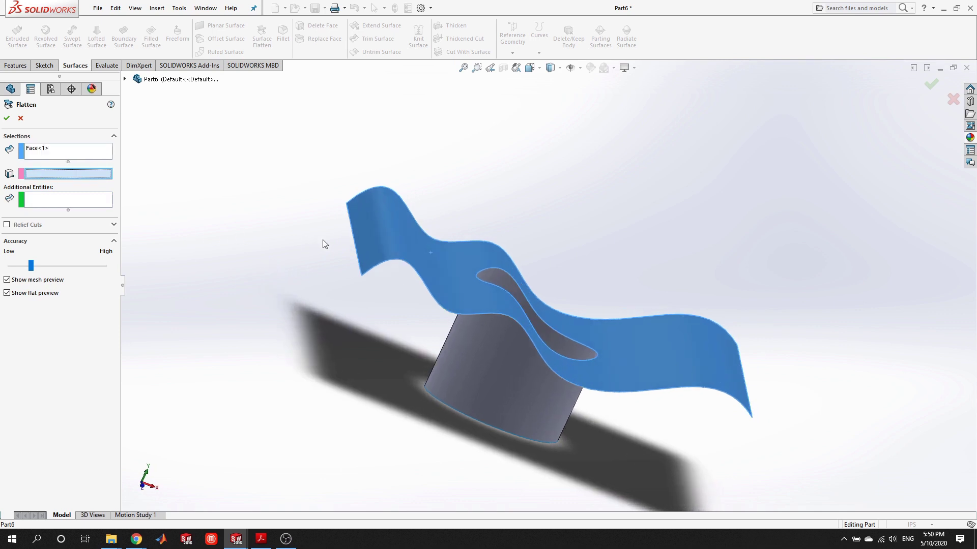
{"action": "left_click", "coordinate": [354, 240]}
{"action": "middle_click_drag", "start_coordinate": [257, 302], "coordinate": [700, 165]}
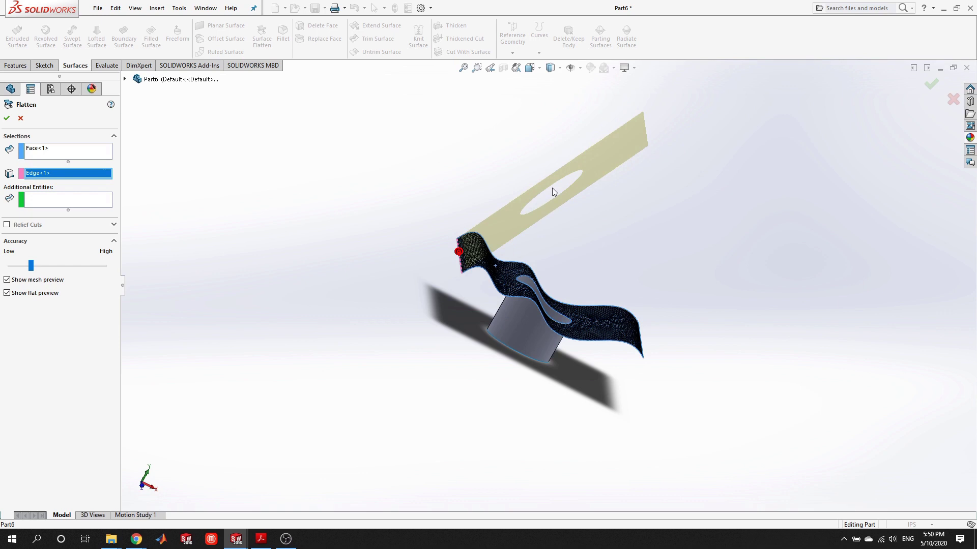
{"action": "left_click", "coordinate": [6, 118]}
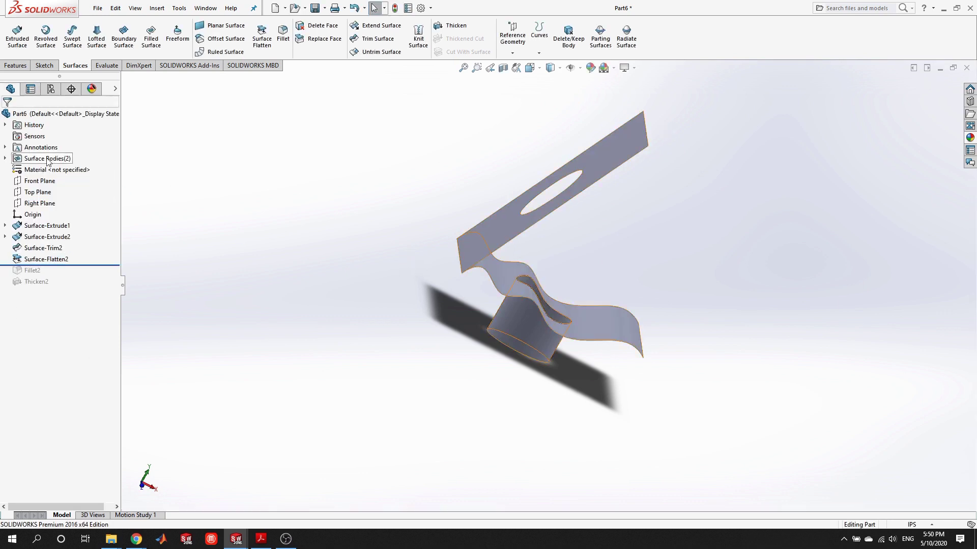
- Examine the flattened surface and its elliptical opening against the original wavy surface from several angles
{"action": "middle_click_drag", "start_coordinate": [506, 216], "coordinate": [526, 251]}
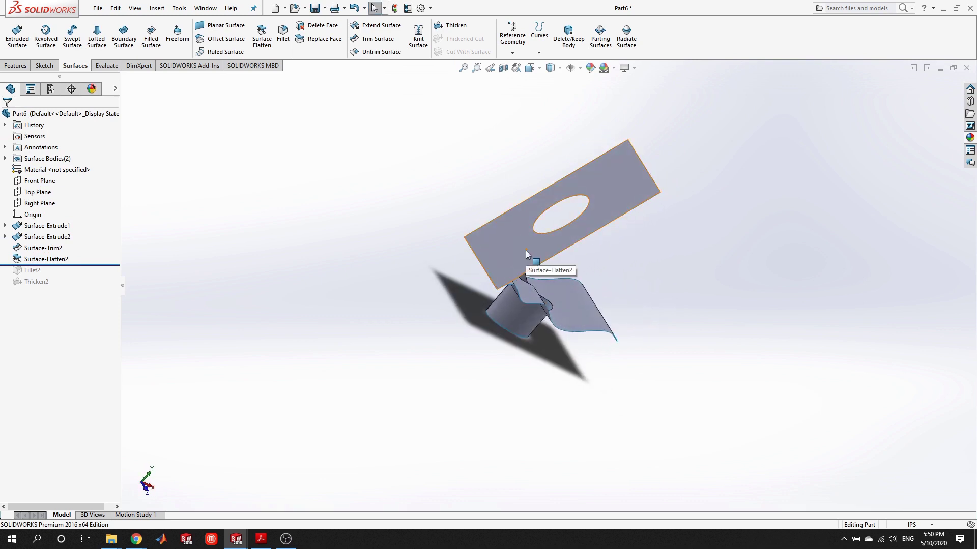
{"action": "middle_click_drag", "start_coordinate": [669, 331], "coordinate": [575, 234]}
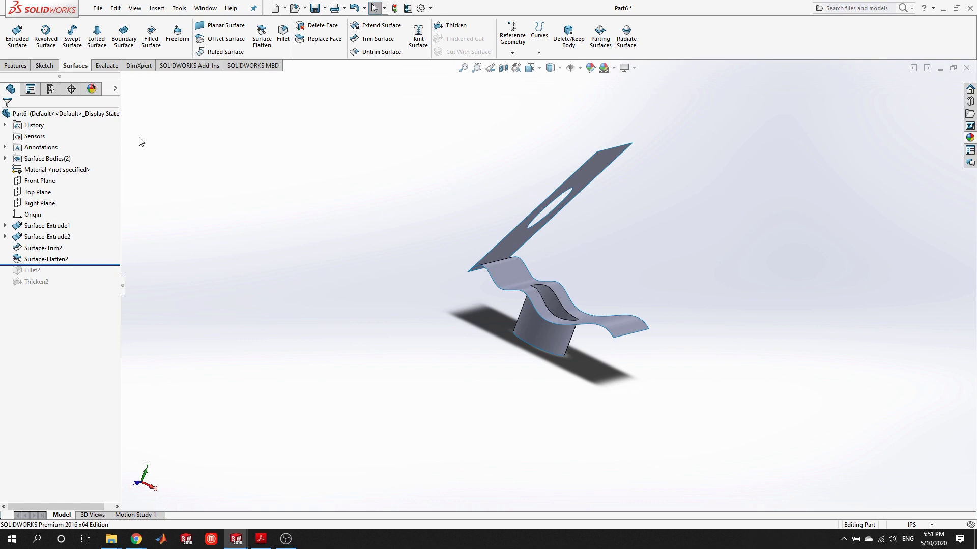
{"action": "middle_click_drag", "start_coordinate": [584, 264], "coordinate": [613, 294]}
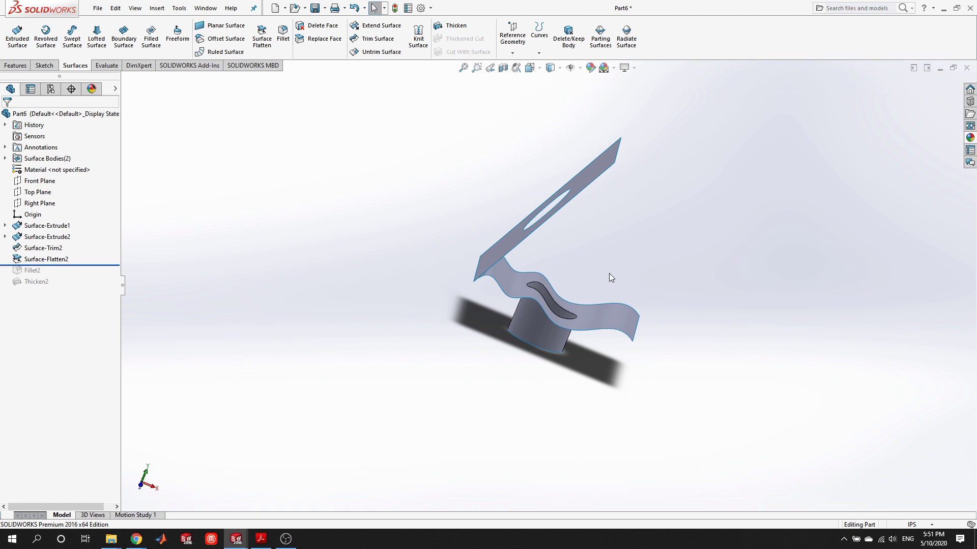
{"action": "middle_click_drag", "start_coordinate": [635, 313], "coordinate": [640, 239]}
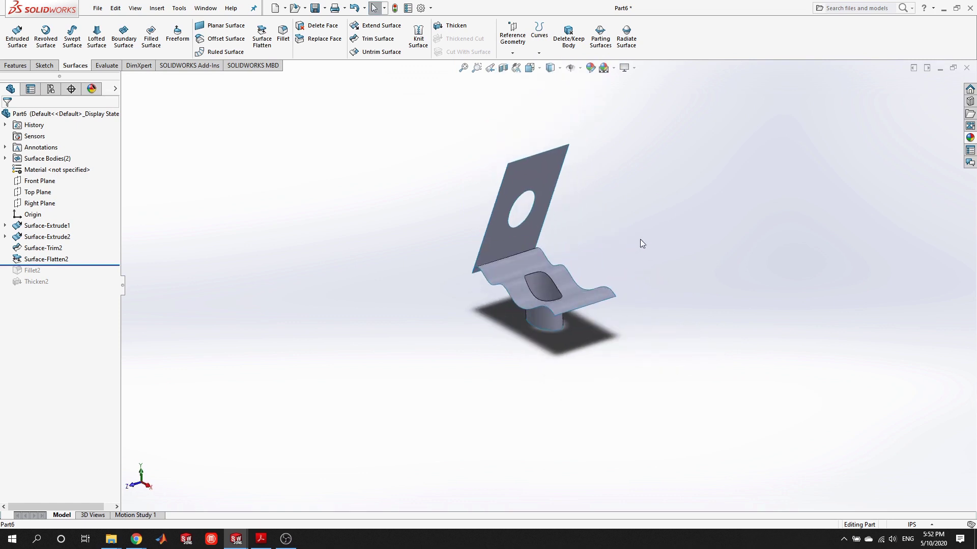
{"action": "key", "text": "f"}
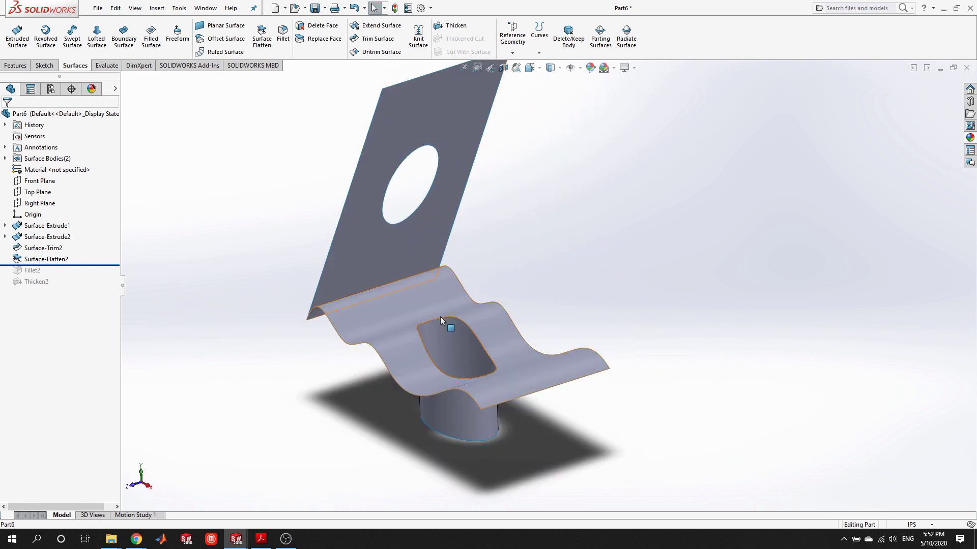
{"action": "middle_click_drag", "start_coordinate": [435, 319], "coordinate": [371, 331]}
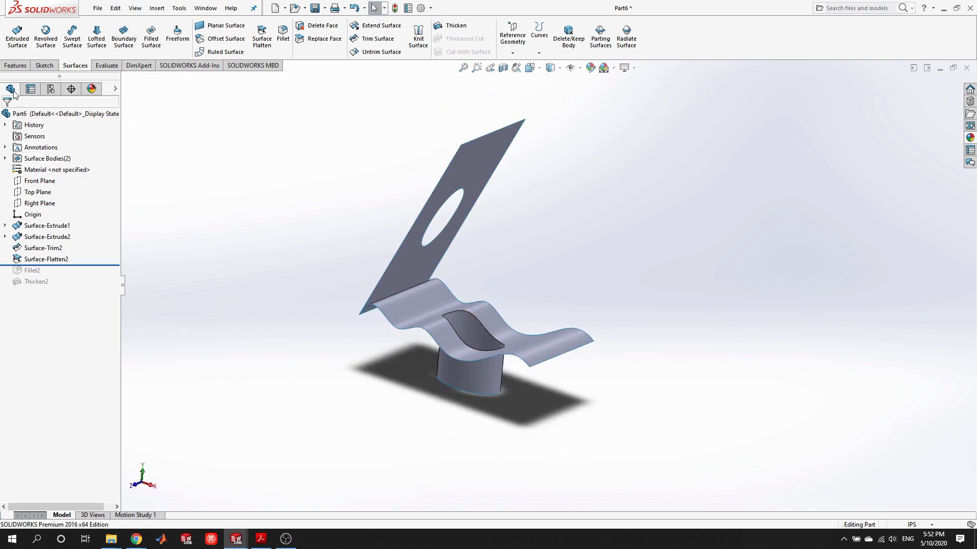
- Add a new part configuration named Flattened Sheet
{"action": "left_click", "coordinate": [51, 90]}
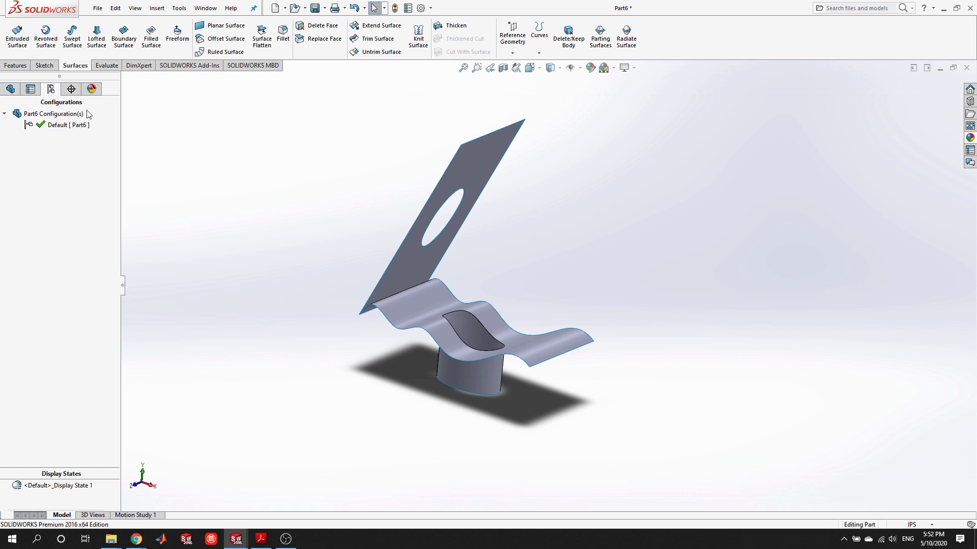
{"action": "right_click", "coordinate": [60, 118]}
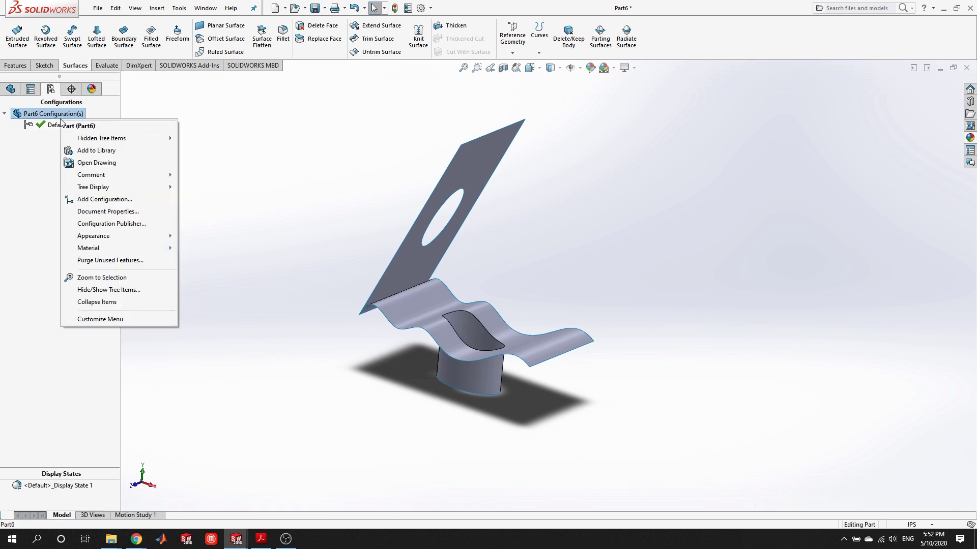
{"action": "left_click", "coordinate": [122, 200]}
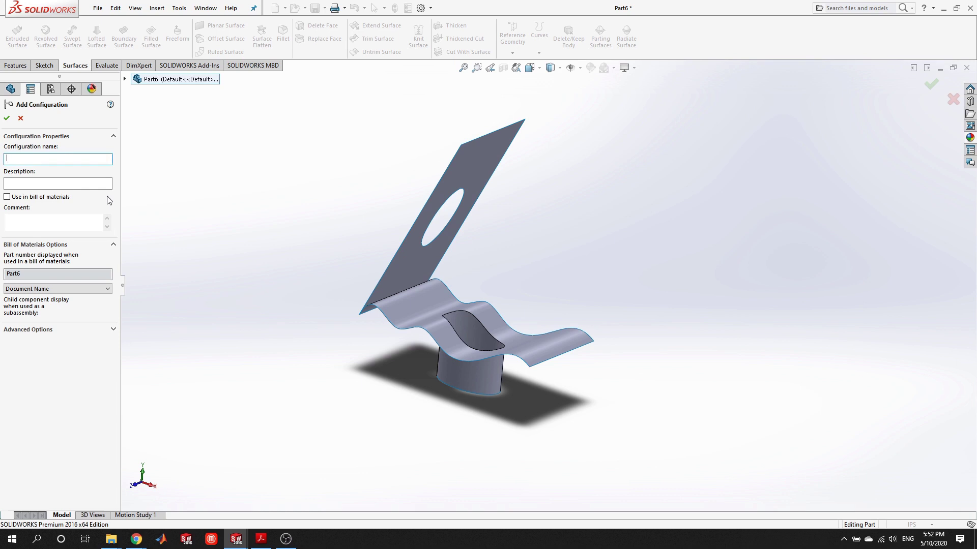
{"action": "type", "text": "Flattened Sheet"}
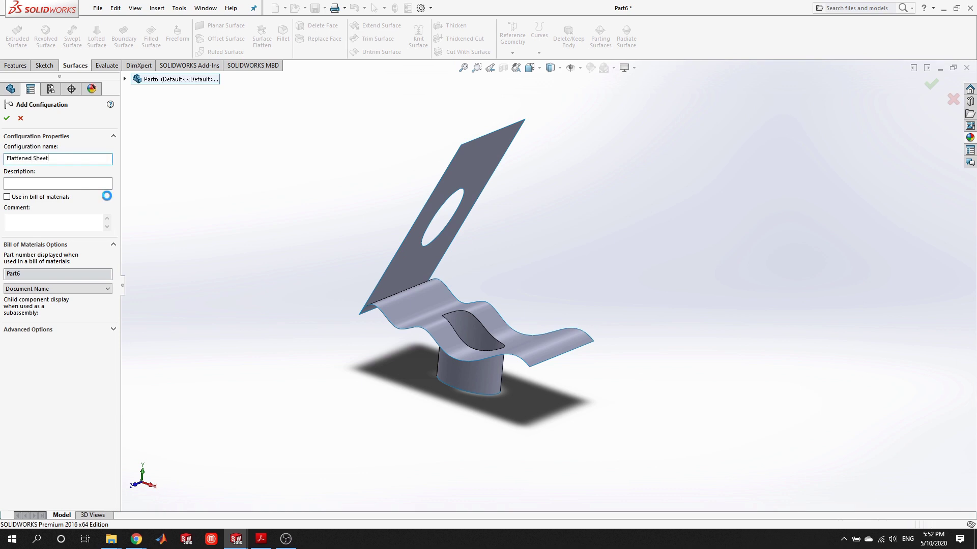
{"action": "key", "text": "Return"}
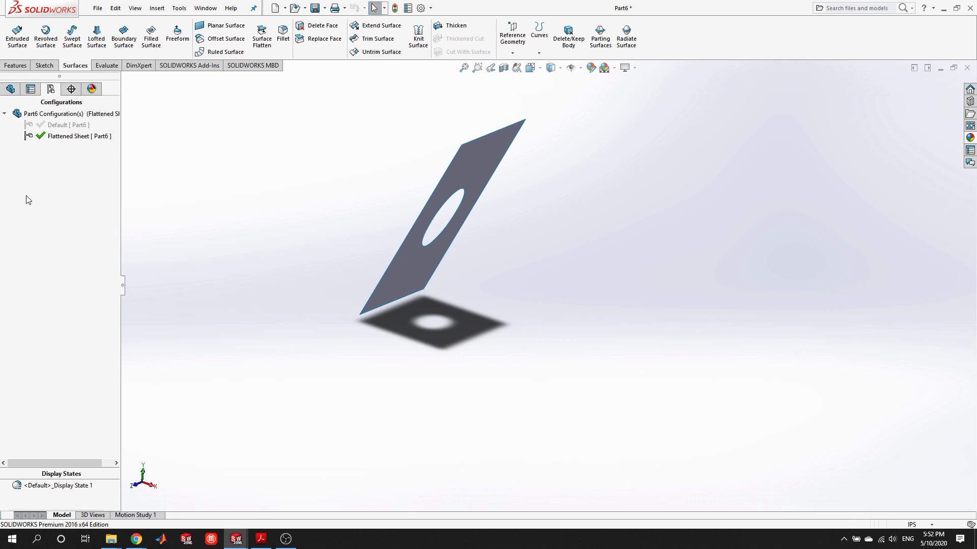
- Compare the Default and Flattened Sheet configurations by switching between them, ending with Default active
{"action": "left_click", "coordinate": [69, 125]}
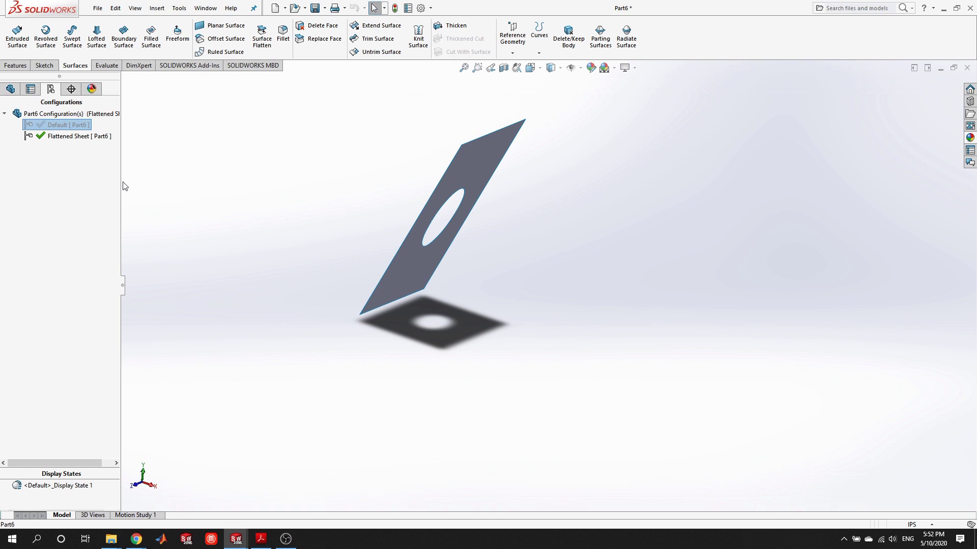
{"action": "double_click", "coordinate": [64, 126]}
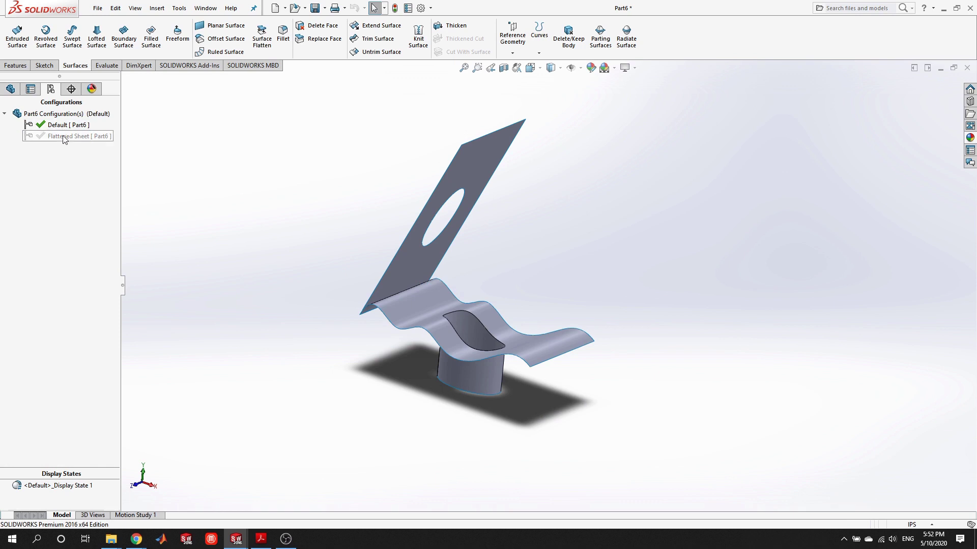
{"action": "double_click", "coordinate": [65, 136]}
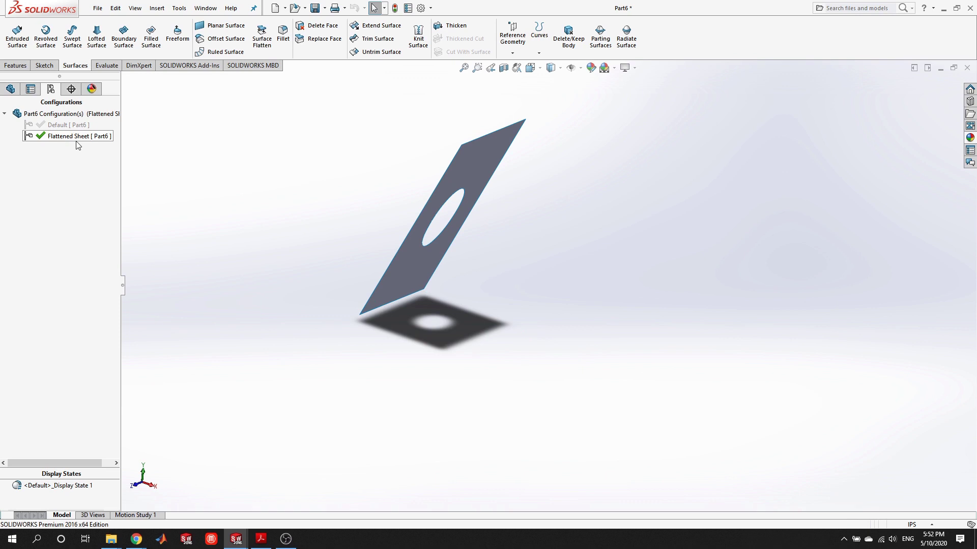
{"action": "left_click", "coordinate": [65, 126]}
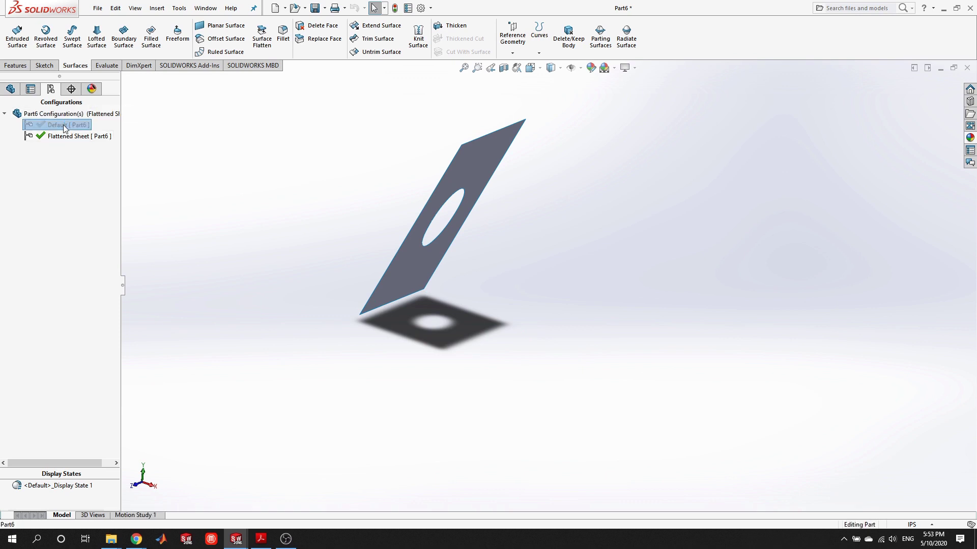
{"action": "left_click", "coordinate": [11, 90]}
{"action": "mouse_move", "coordinate": [383, 263]}
{"action": "middle_mouse_down"}
{"action": "mouse_move", "coordinate": [447, 290]}
{"action": "mouse_move", "coordinate": [388, 255]}
{"action": "middle_mouse_up"}
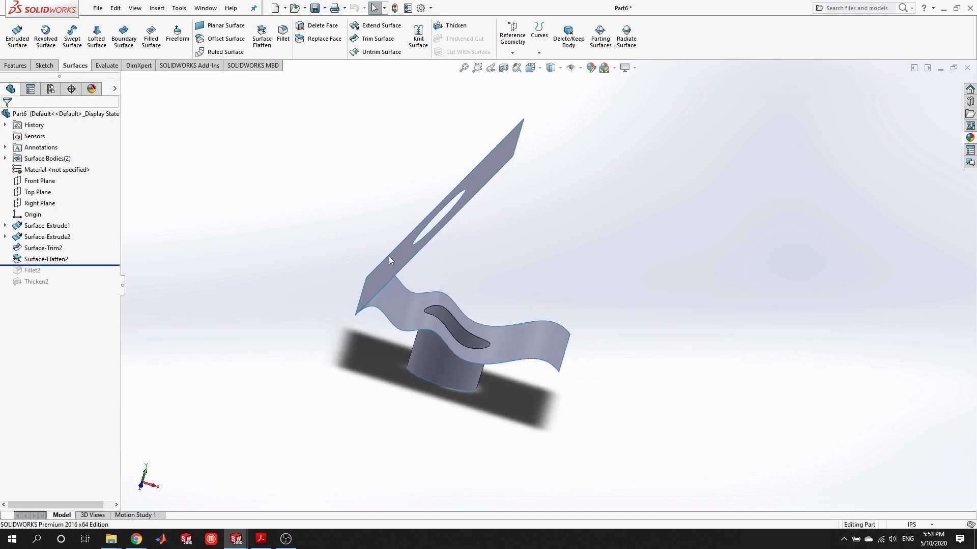
{"action": "middle_click_drag", "start_coordinate": [440, 288], "coordinate": [458, 274]}
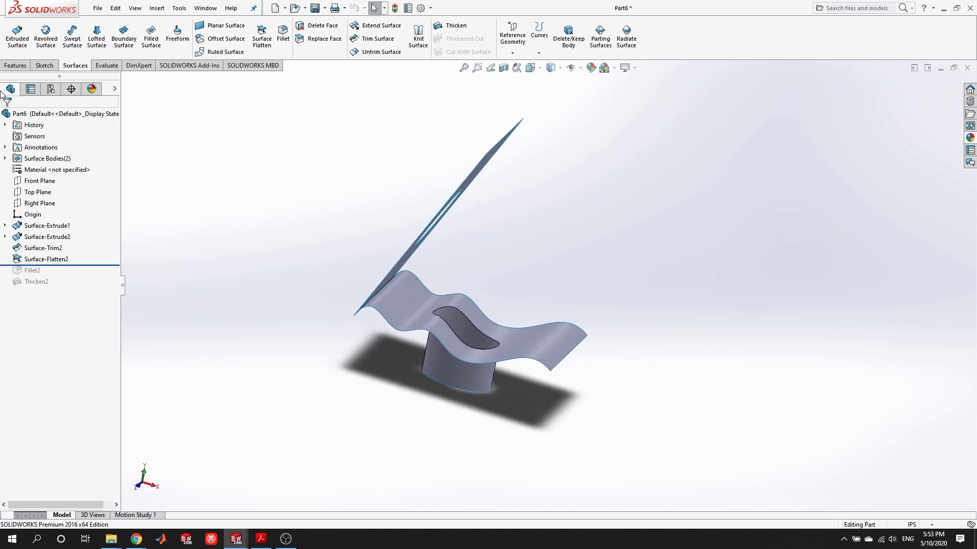
- Suppress the Surface-Flatten2 feature in the Default configuration
{"action": "left_click", "coordinate": [50, 89]}
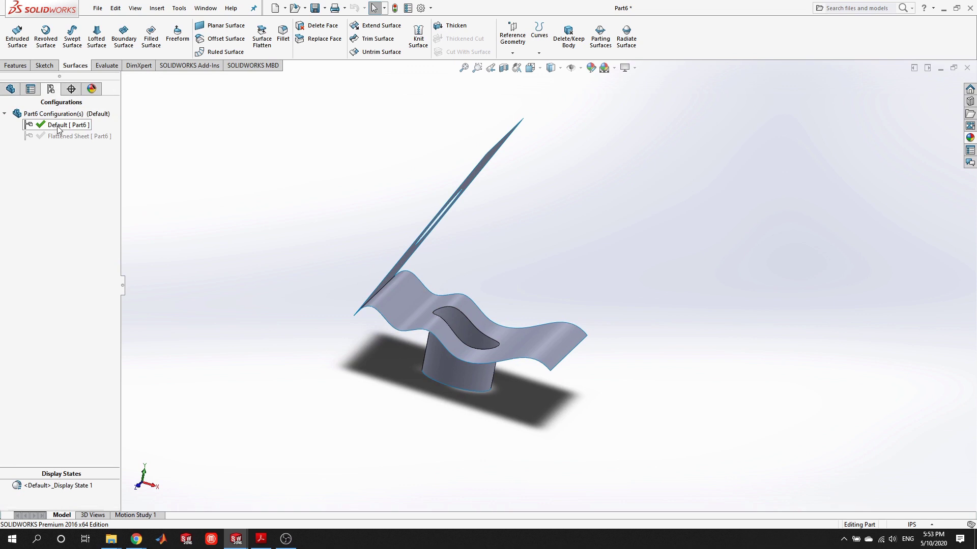
{"action": "left_click", "coordinate": [10, 89]}
{"action": "mouse_move", "coordinate": [470, 310]}
{"action": "middle_mouse_down"}
{"action": "mouse_move", "coordinate": [478, 303]}
{"action": "mouse_move", "coordinate": [487, 319]}
{"action": "middle_mouse_up"}
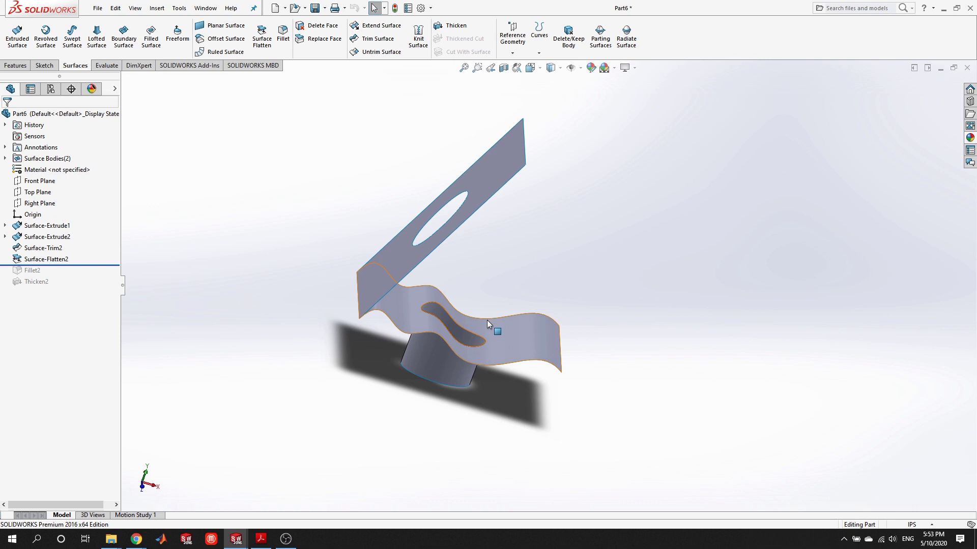
{"action": "right_click", "coordinate": [52, 263]}
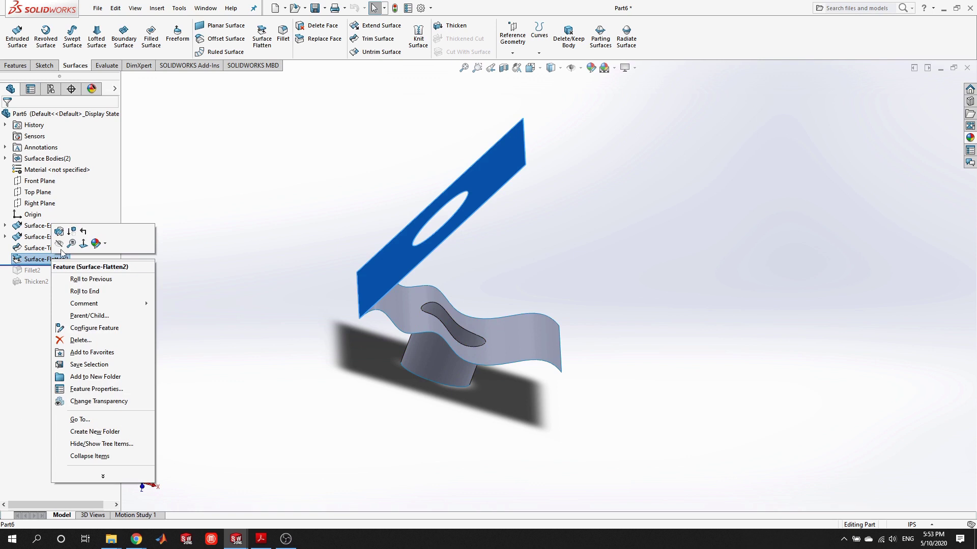
{"action": "left_click", "coordinate": [71, 231]}
{"action": "middle_click_drag", "start_coordinate": [463, 347], "coordinate": [364, 308]}
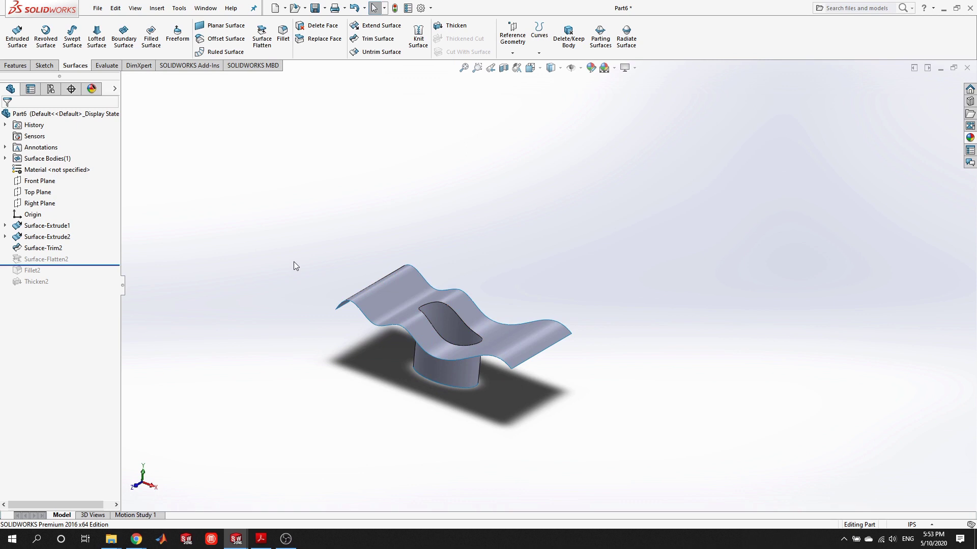
- Activate the Flattened Sheet configuration and check its flattened surface and feature history
{"action": "left_click", "coordinate": [51, 89]}
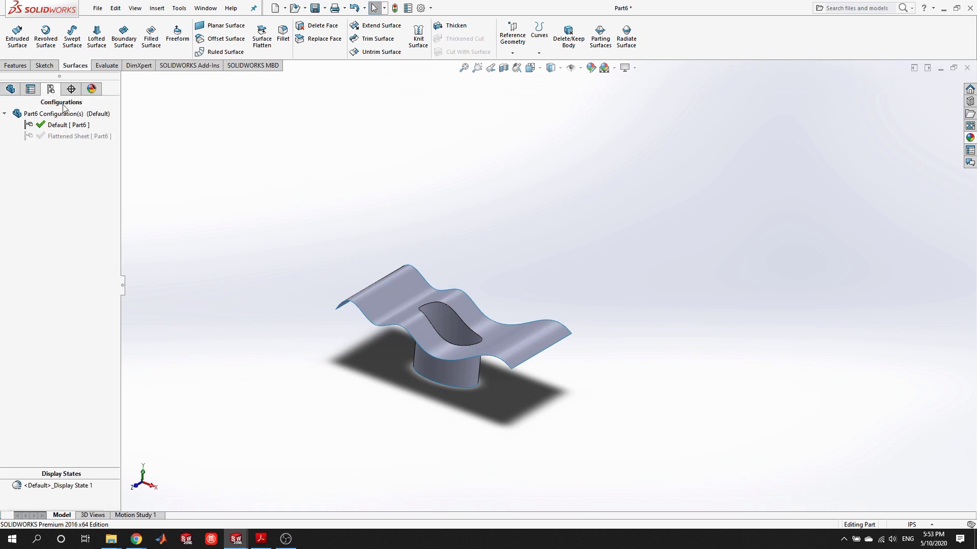
{"action": "left_click", "coordinate": [93, 135]}
{"action": "double_click", "coordinate": [72, 136]}
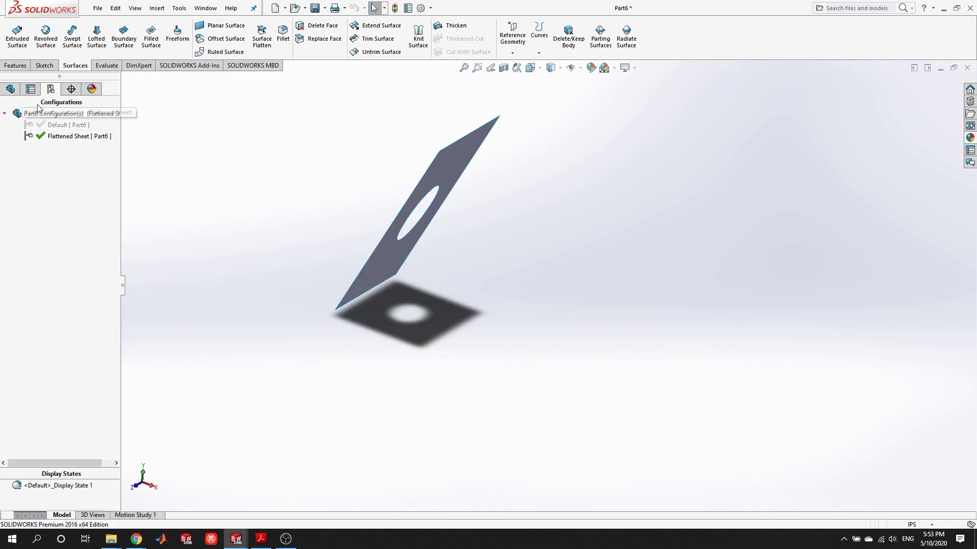
{"action": "left_click", "coordinate": [17, 92]}
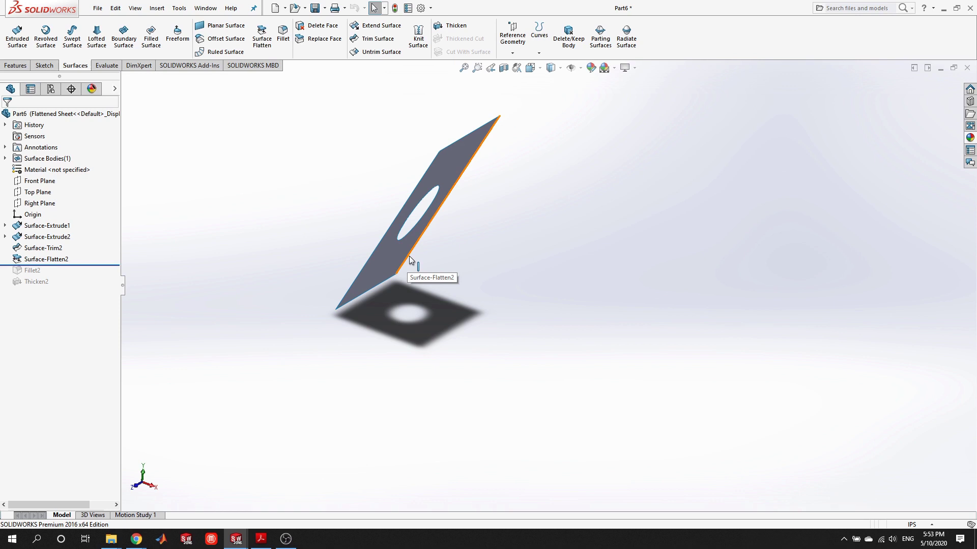
{"action": "left_click", "coordinate": [51, 89]}
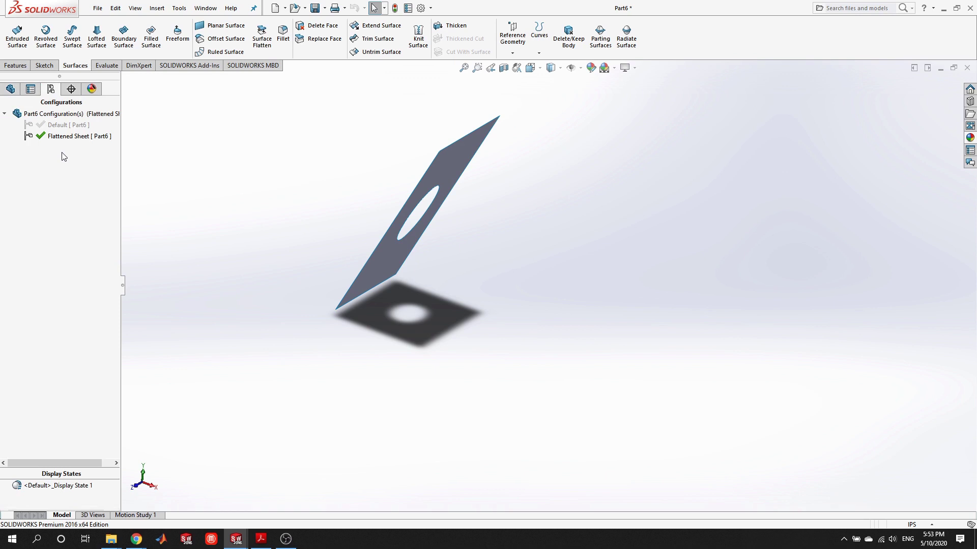
- Reactivate the Default configuration and add another configuration named Surface Extend
{"action": "double_click", "coordinate": [77, 127]}
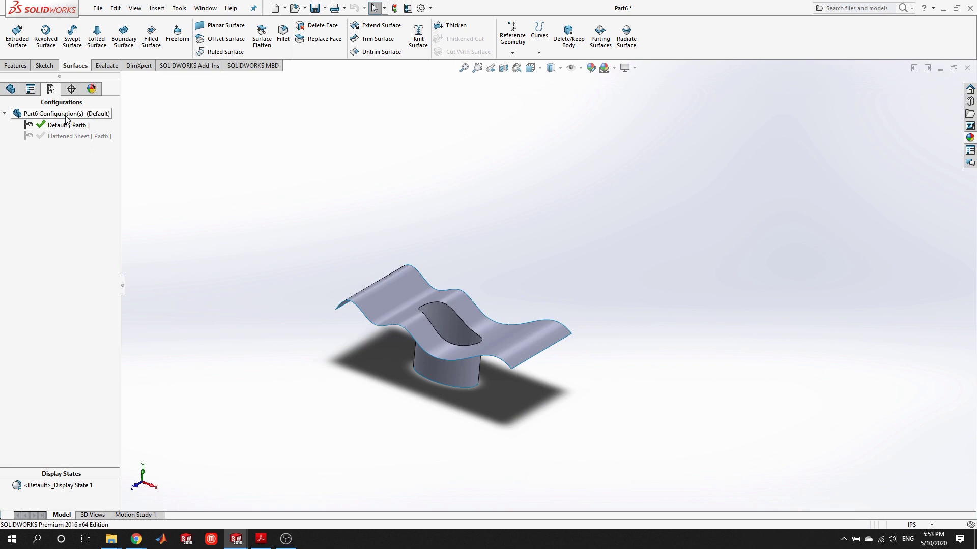
{"action": "right_click", "coordinate": [67, 120]}
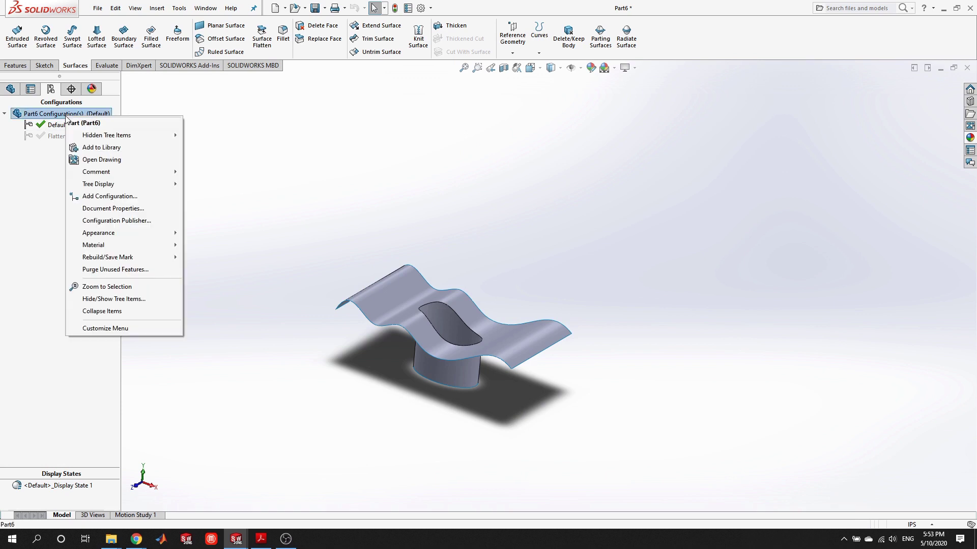
{"action": "left_click", "coordinate": [132, 198]}
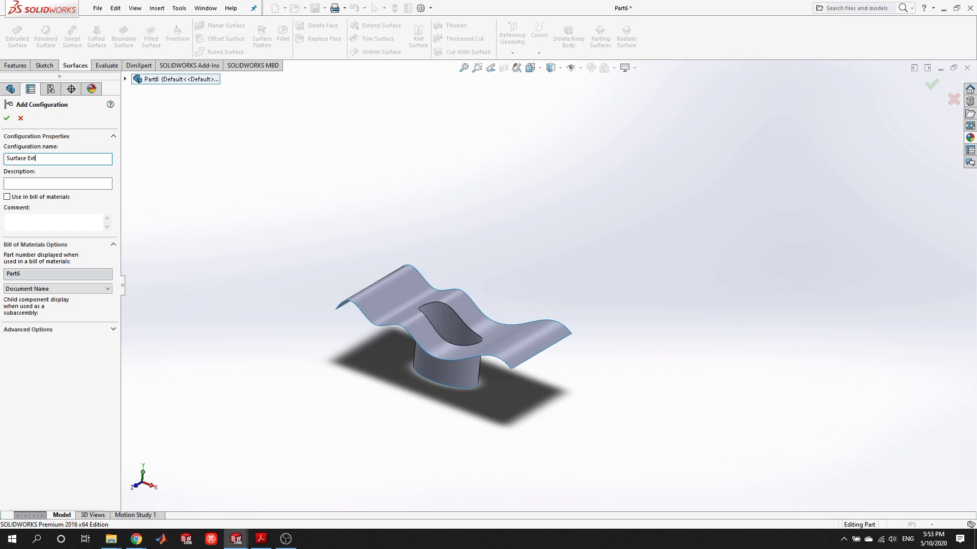
{"action": "key", "text": "Return"}
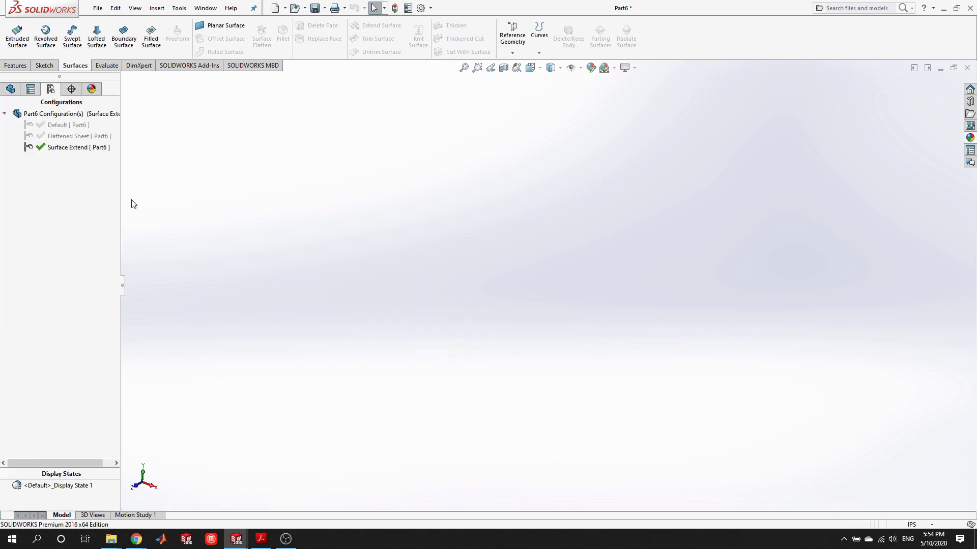
- Roll the feature history forward to the end and suppress Fillet2 and Thicken2 in the Surface Extend configuration
{"action": "left_click", "coordinate": [10, 89]}
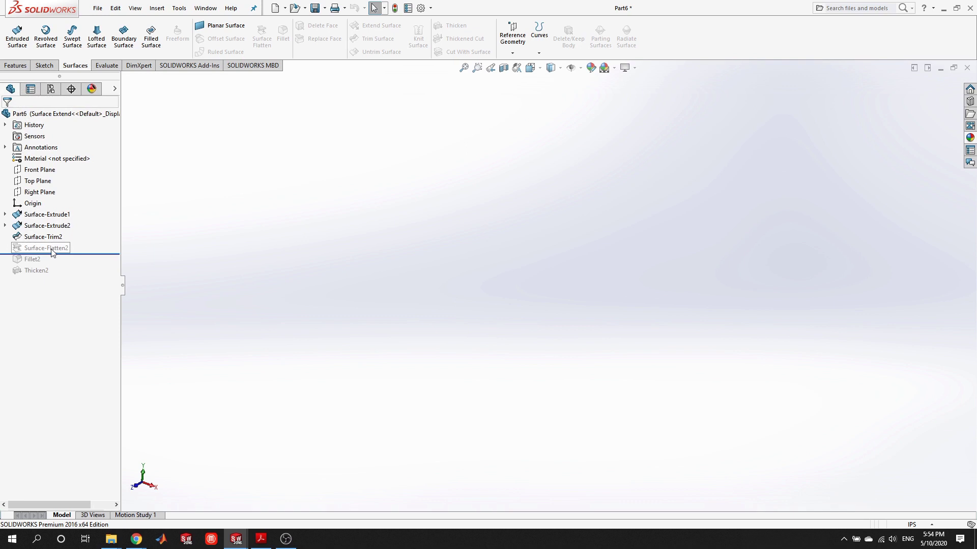
{"action": "left_click_drag", "start_coordinate": [87, 254], "coordinate": [79, 277]}
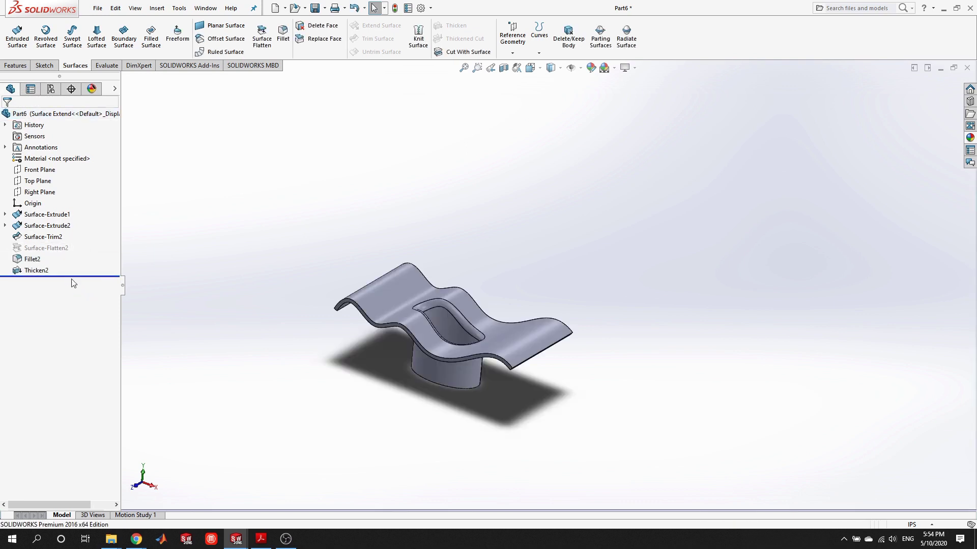
{"action": "left_click", "coordinate": [35, 270]}
{"action": "left_click", "coordinate": [32, 259], "text": "ctrl"}
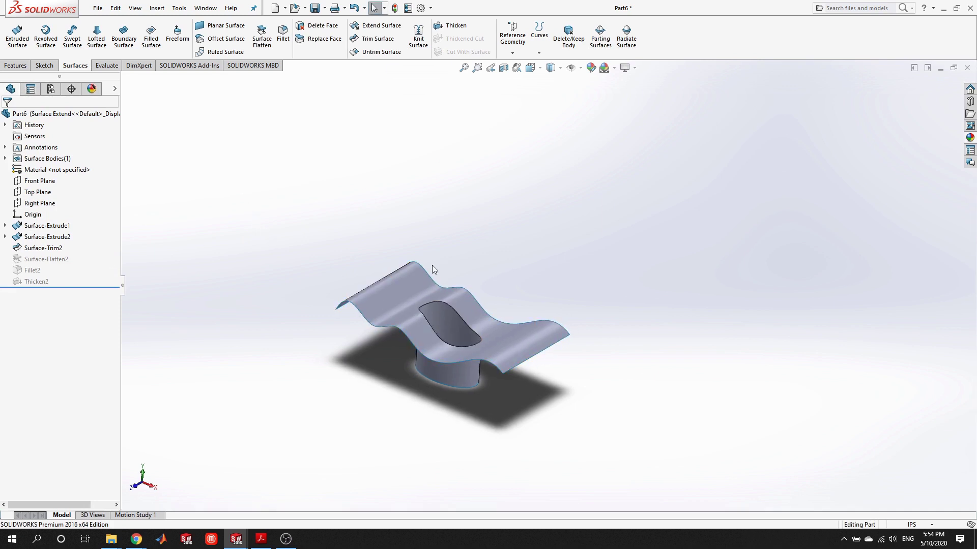
- Extend the wavy surface from its front wavy edge by about 3.71 in, using the Distance end condition and Same surface extension type
{"action": "scroll", "coordinate": [452, 425], "scroll_direction": "down", "scroll_amount": 2}
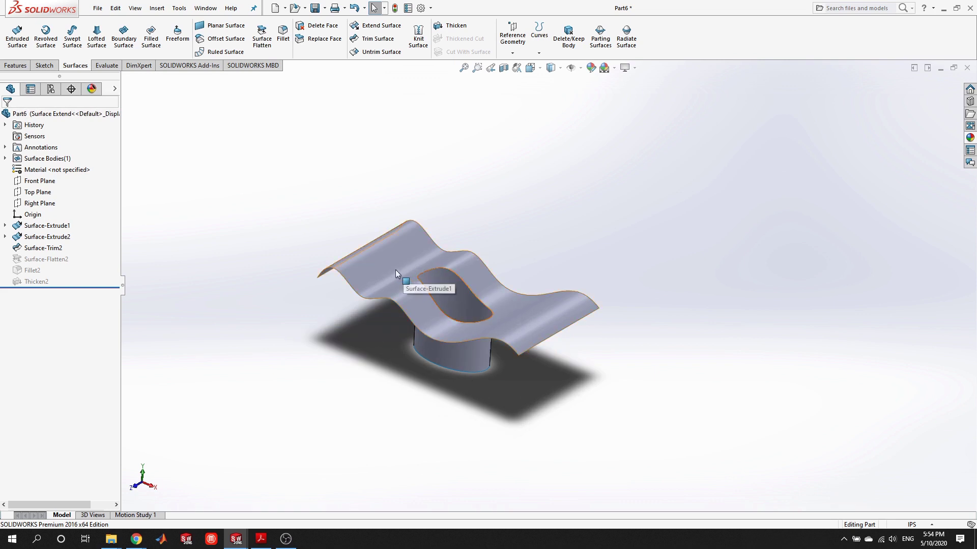
{"action": "middle_click_drag", "start_coordinate": [395, 269], "coordinate": [382, 268]}
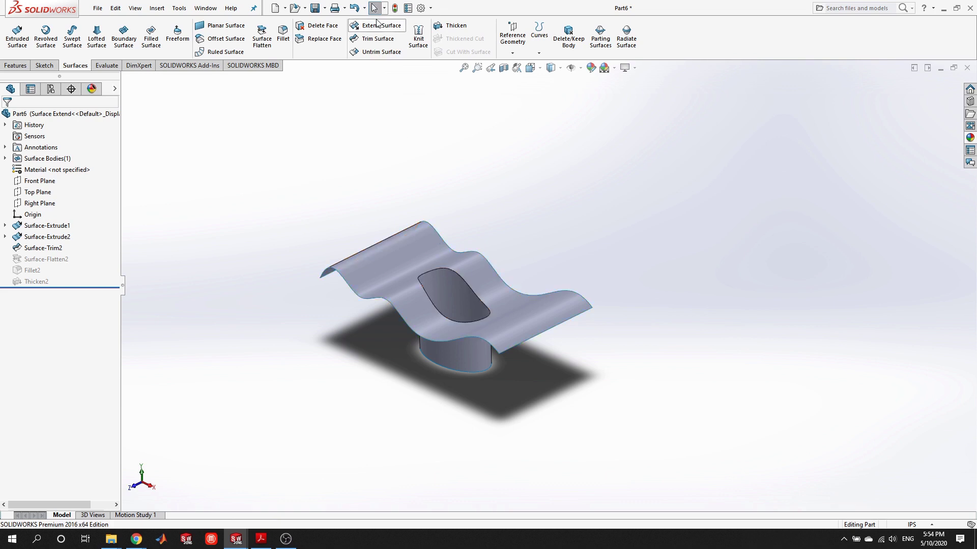
{"action": "left_click", "coordinate": [379, 26]}
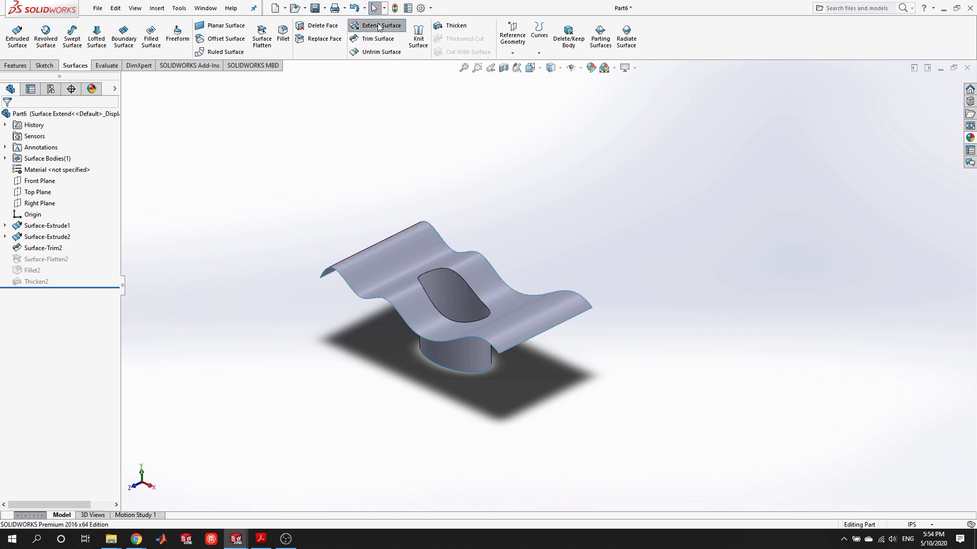
{"action": "left_click", "coordinate": [384, 303]}
{"action": "scroll", "coordinate": [365, 409], "scroll_direction": "down", "scroll_amount": 3}
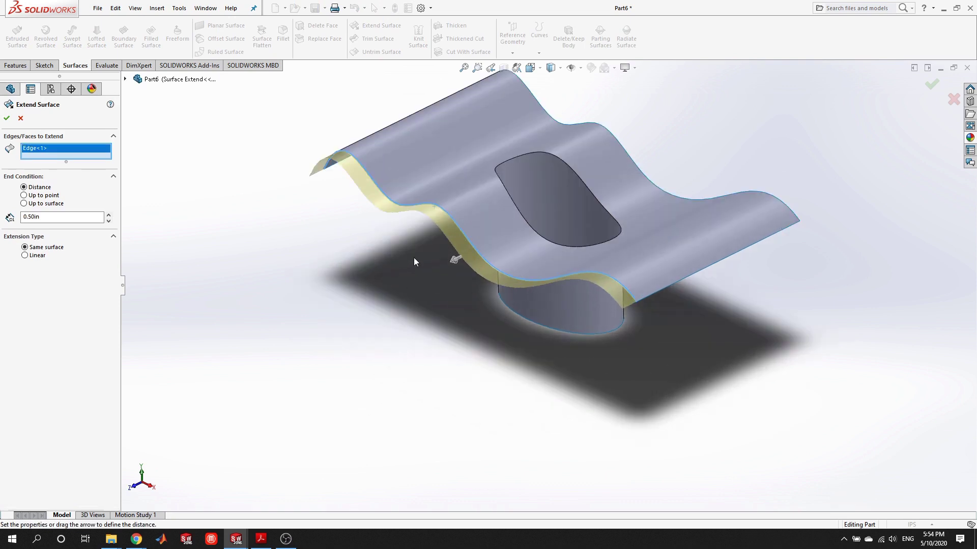
{"action": "left_click_drag", "start_coordinate": [450, 261], "coordinate": [355, 310]}
{"action": "left_click_drag", "start_coordinate": [387, 358], "coordinate": [392, 350]}
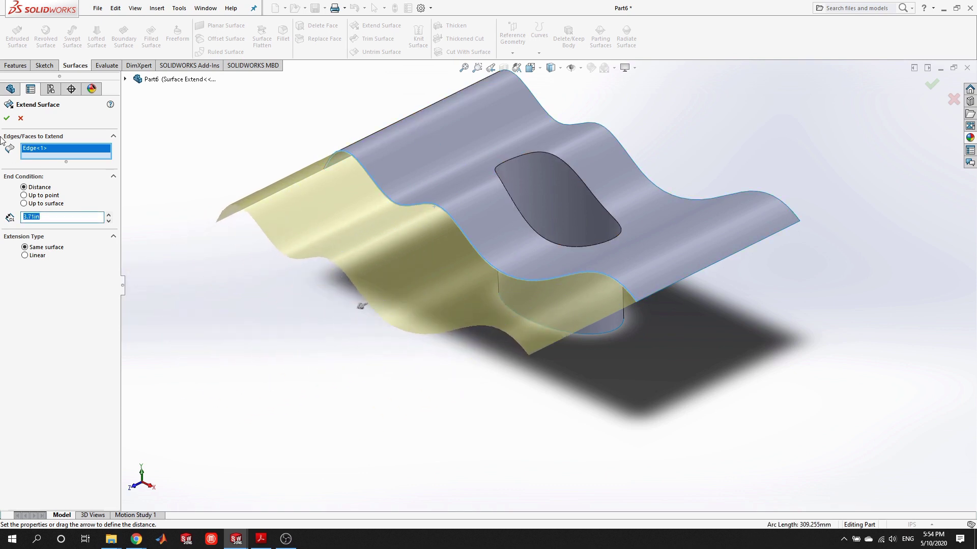
{"action": "left_click", "coordinate": [7, 118]}
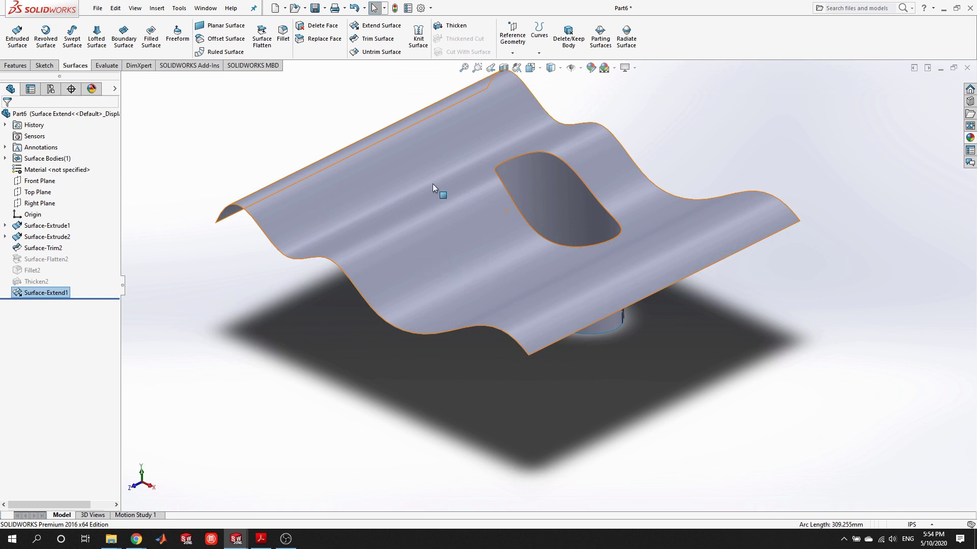
{"action": "middle_click_drag", "start_coordinate": [582, 270], "coordinate": [613, 258]}
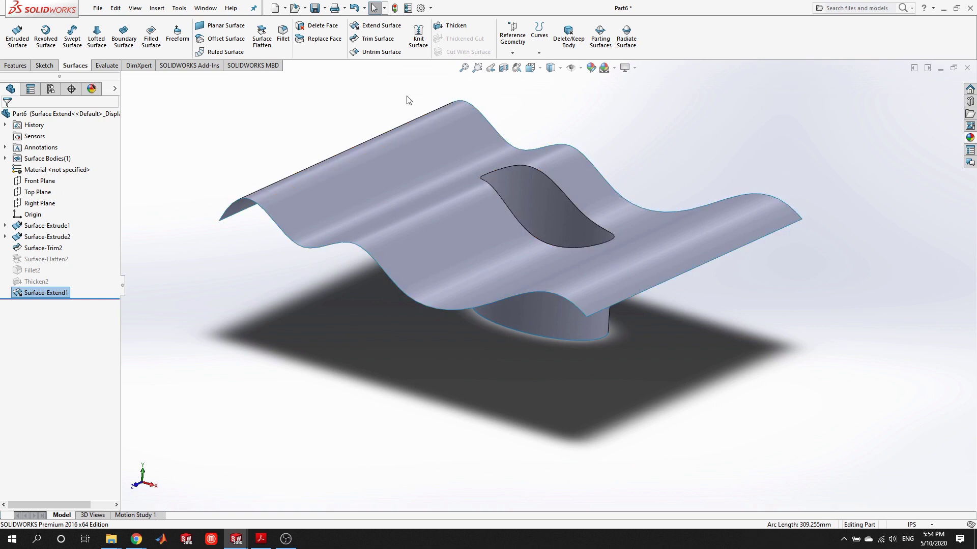
{"action": "left_click", "coordinate": [385, 41]}
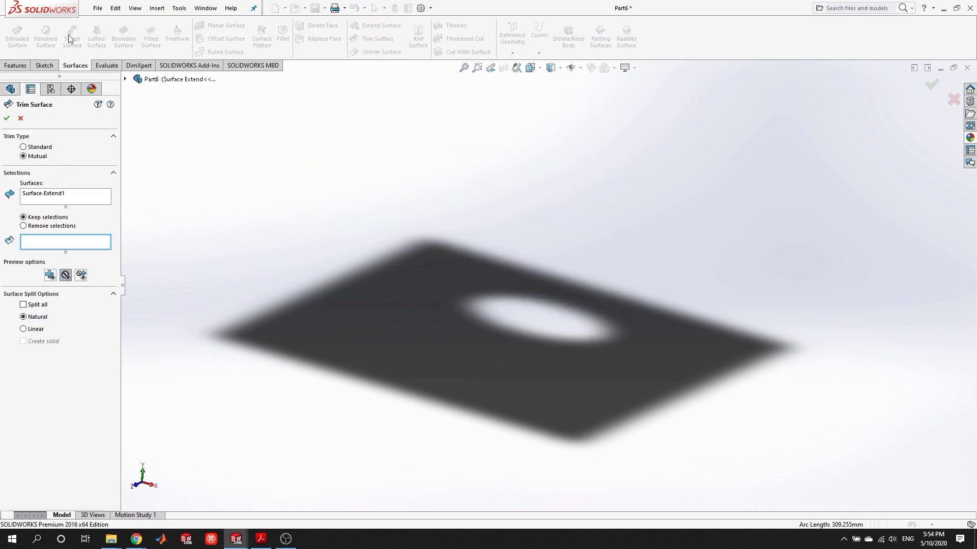
{"action": "left_click", "coordinate": [20, 118]}
{"action": "left_click", "coordinate": [381, 25]}
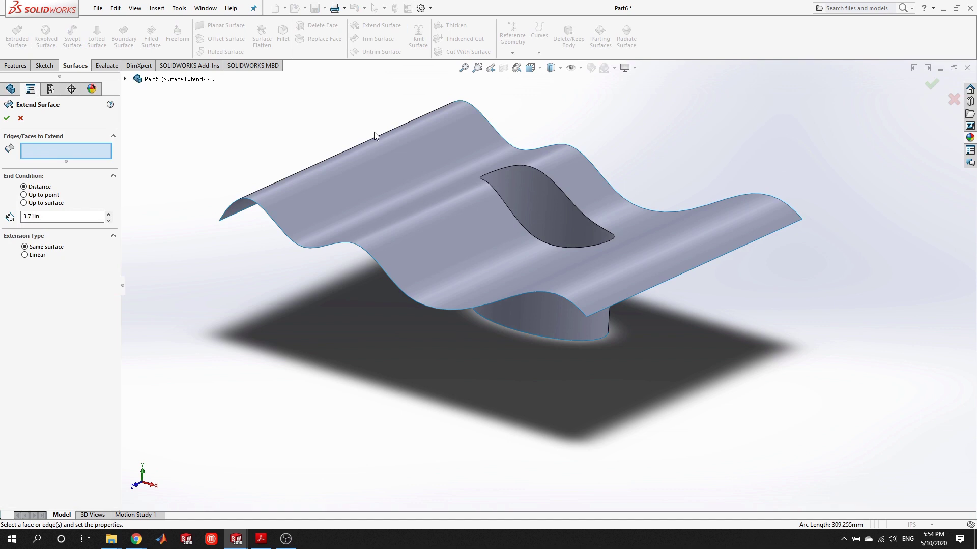
{"action": "left_click", "coordinate": [21, 118]}
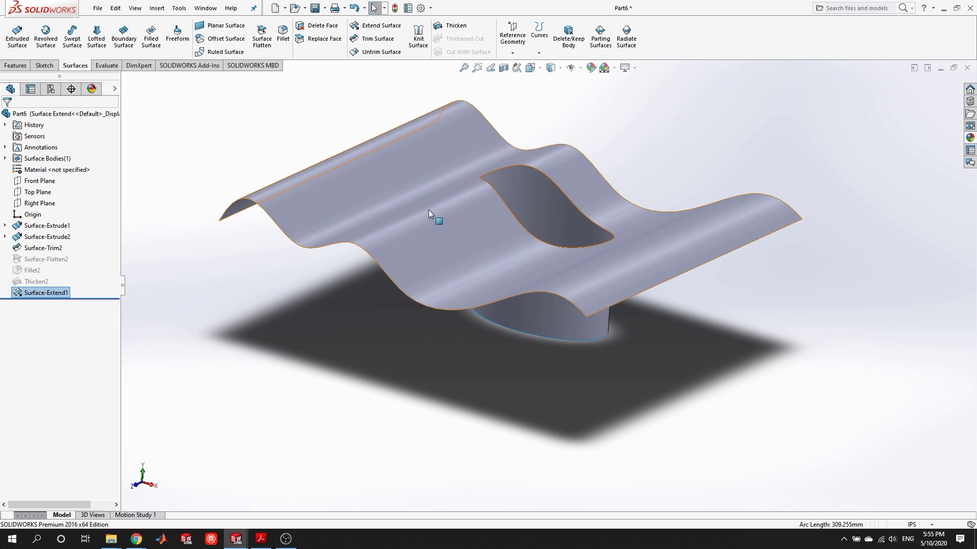
- Extend the wavy surface from its straight right-hand edge by 3.71 in, using the Distance end condition and Linear extension type
{"action": "middle_click_drag", "start_coordinate": [428, 210], "coordinate": [399, 224]}
{"action": "middle_click_drag", "start_coordinate": [619, 206], "coordinate": [743, 211]}
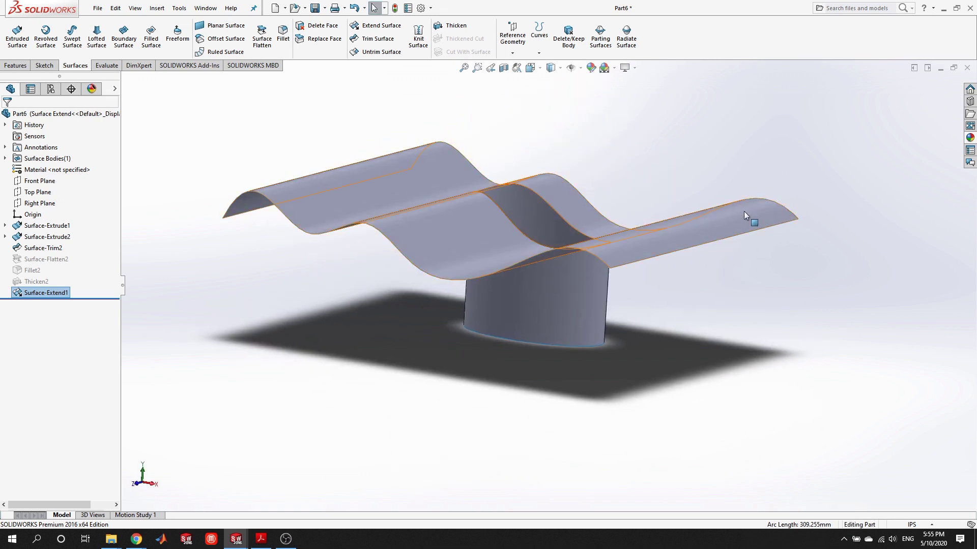
{"action": "left_click", "coordinate": [376, 25]}
{"action": "left_click", "coordinate": [730, 240]}
{"action": "middle_click_drag", "start_coordinate": [731, 237], "coordinate": [748, 396]}
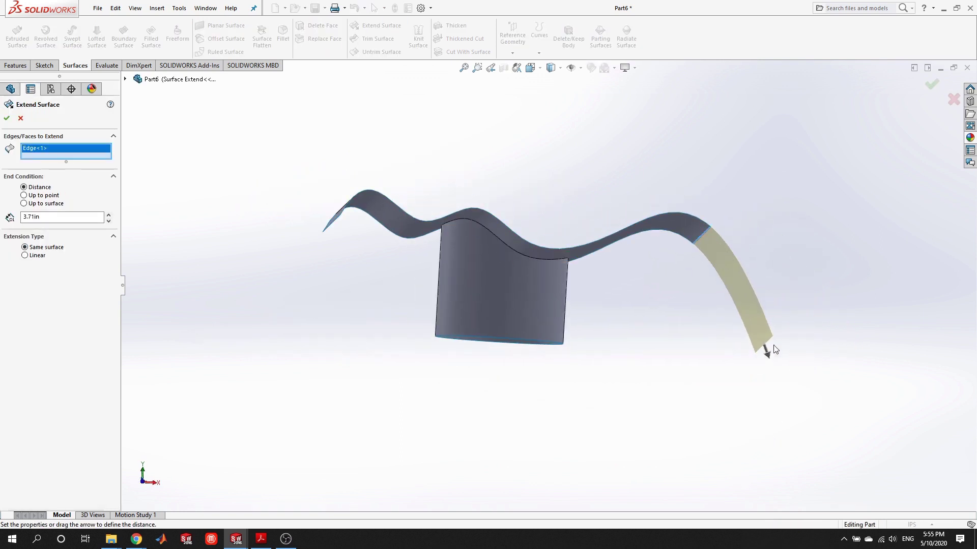
{"action": "middle_click_drag", "start_coordinate": [803, 309], "coordinate": [791, 323]}
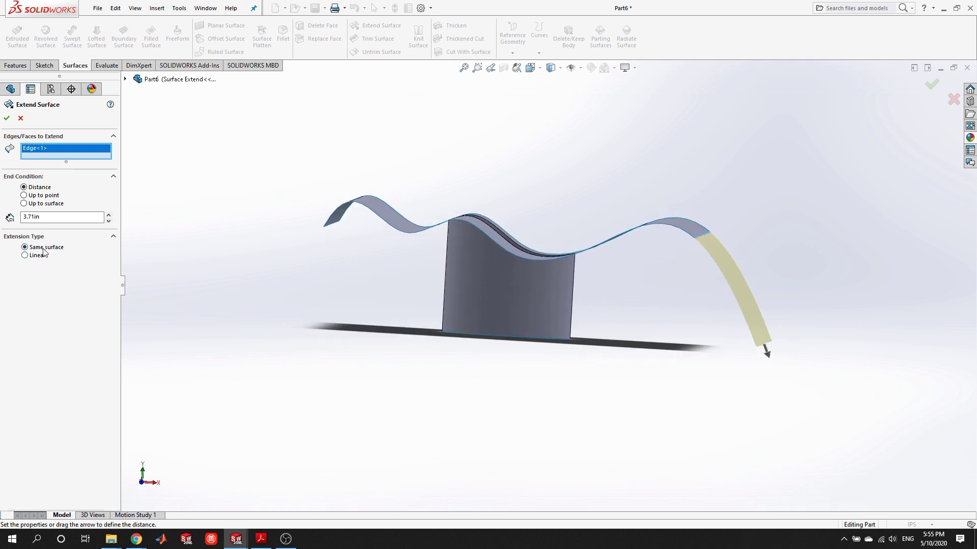
{"action": "left_click", "coordinate": [24, 256]}
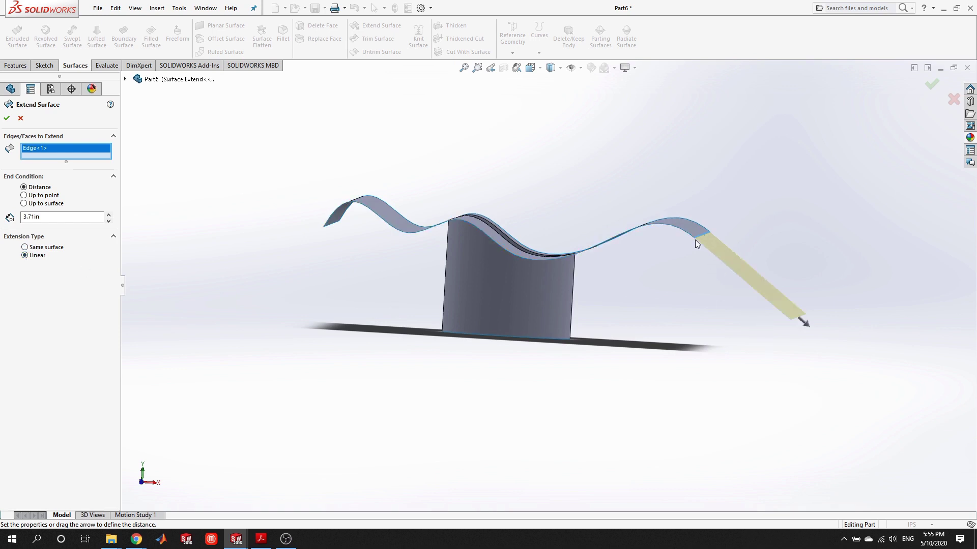
{"action": "scroll", "coordinate": [695, 239], "scroll_direction": "down", "scroll_amount": 3}
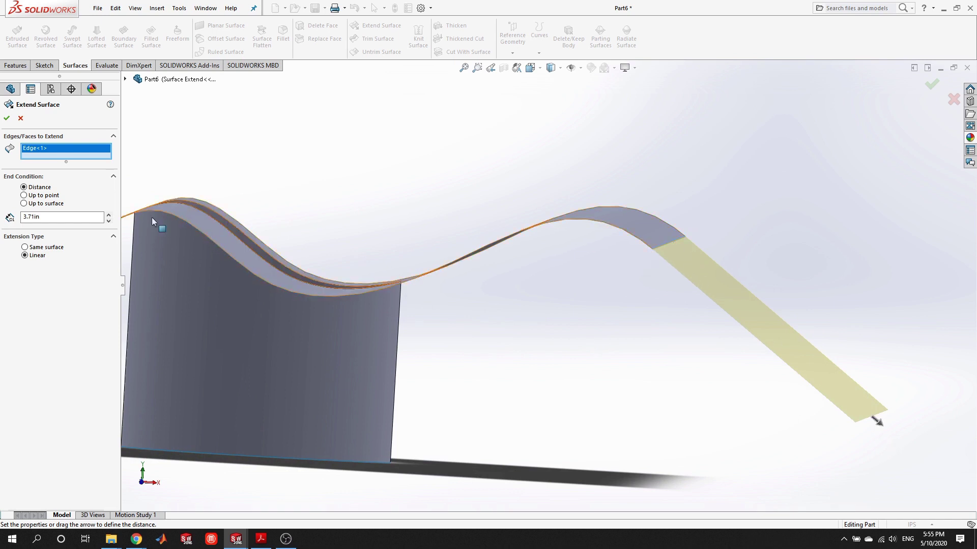
{"action": "left_click", "coordinate": [931, 85]}
{"action": "middle_click_drag", "start_coordinate": [715, 198], "coordinate": [640, 342]}
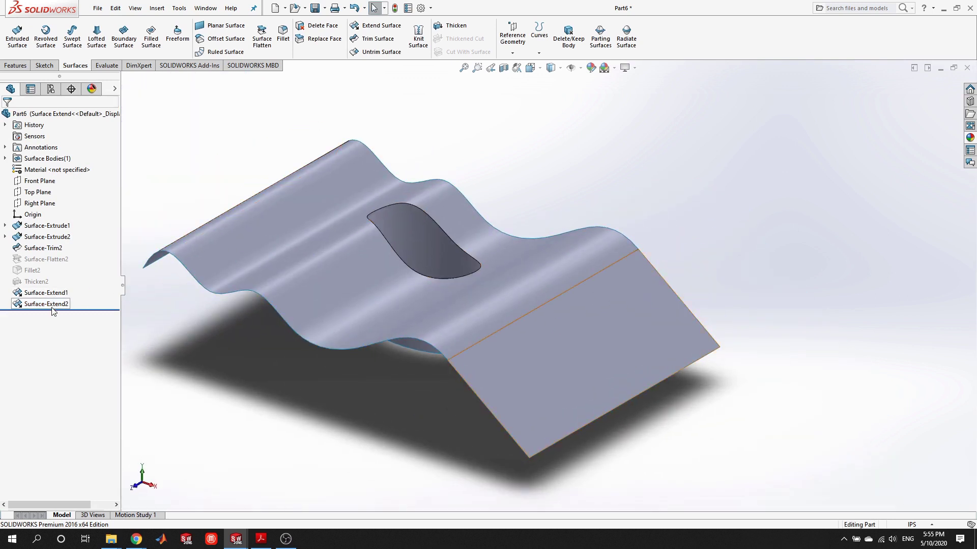
- Activate the Default configuration and suppress Fillet2 along with the dependent Thicken2 in it
{"action": "left_click", "coordinate": [51, 89]}
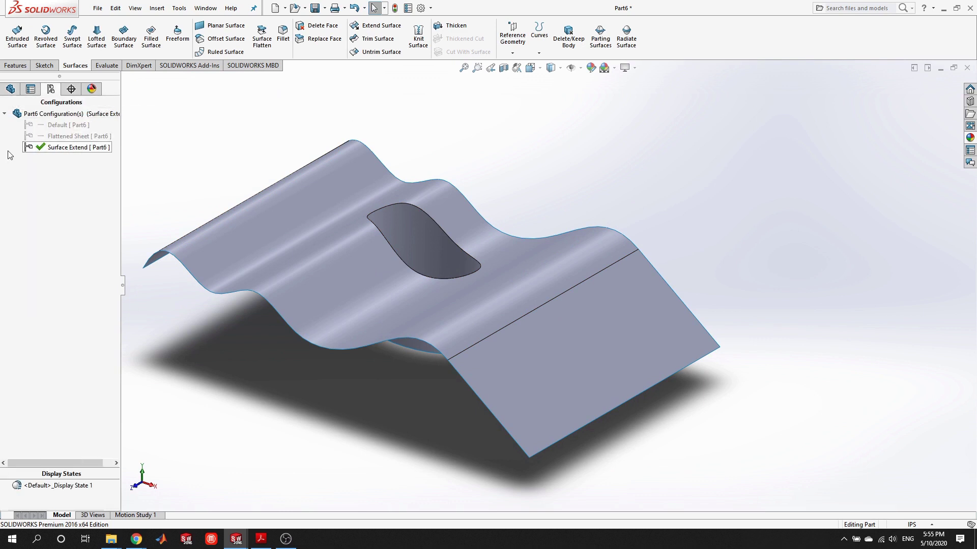
{"action": "double_click", "coordinate": [75, 126]}
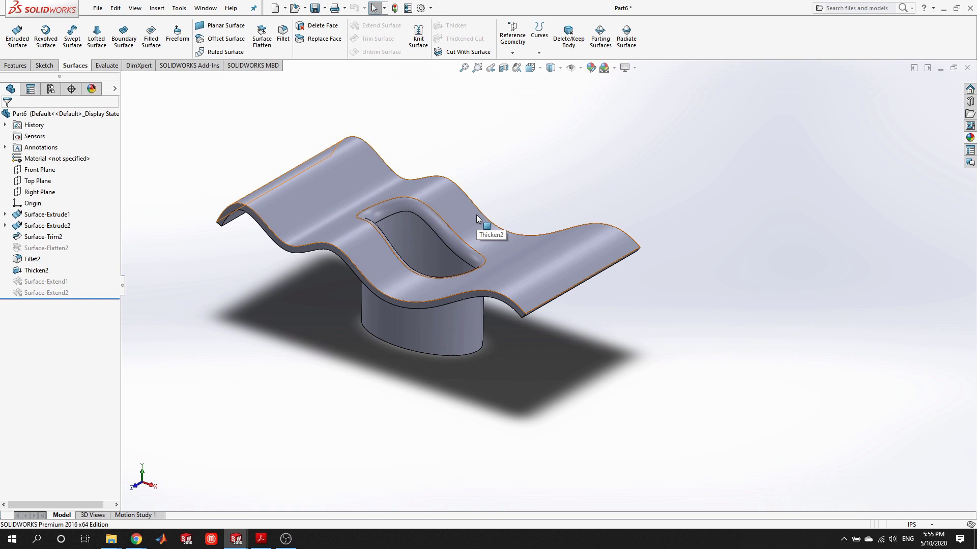
{"action": "left_click", "coordinate": [29, 260]}
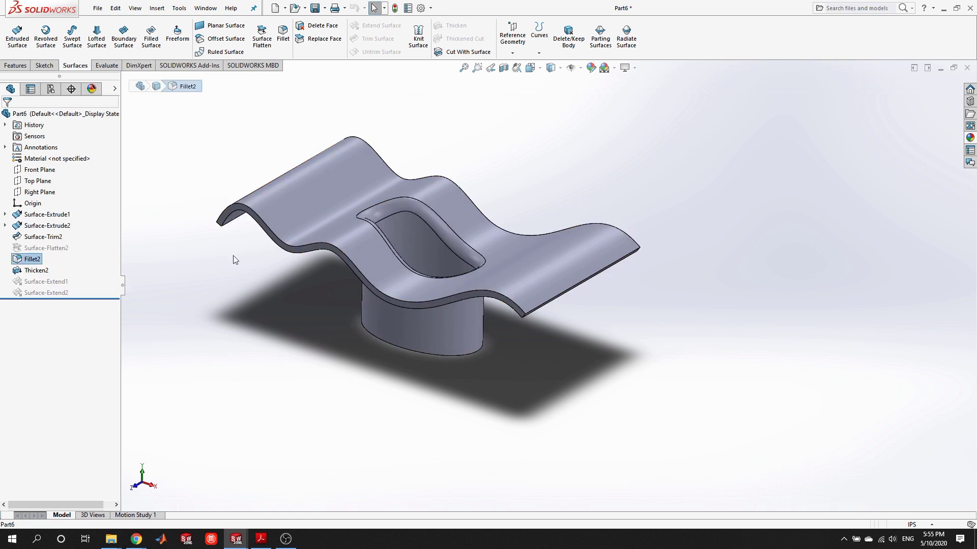
{"action": "left_click", "coordinate": [51, 90]}
{"action": "left_click", "coordinate": [11, 90]}
{"action": "left_click", "coordinate": [34, 259]}
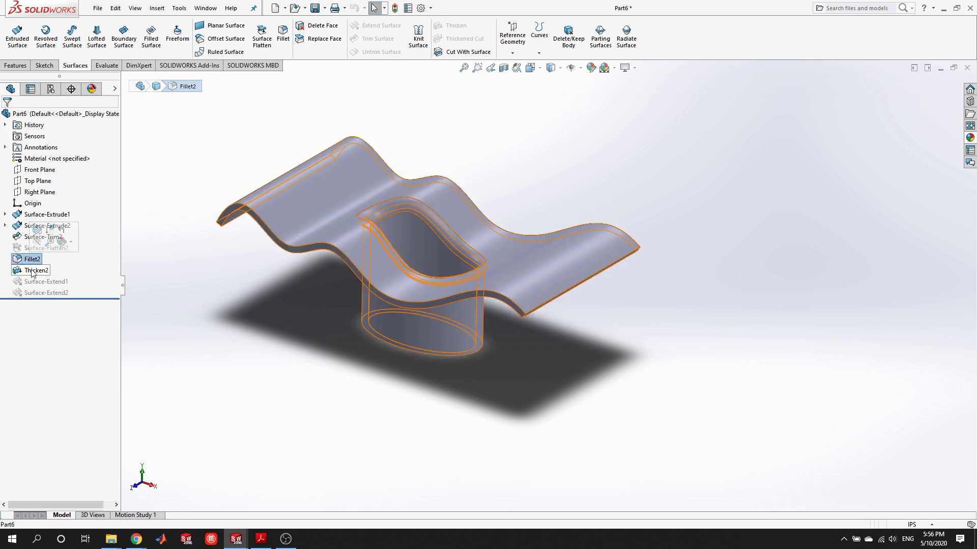
{"action": "left_click", "coordinate": [49, 229]}
{"action": "middle_click_drag", "start_coordinate": [453, 294], "coordinate": [444, 285]}
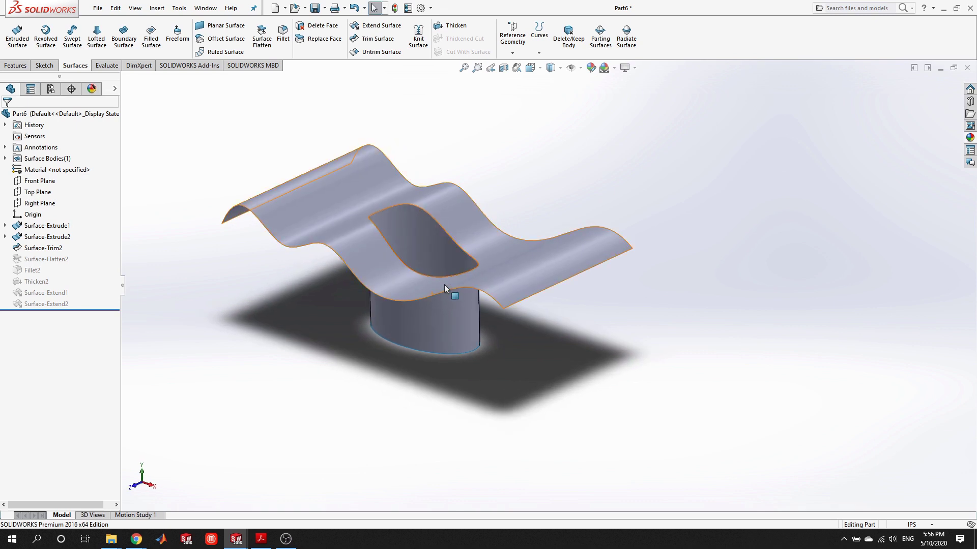
- Activate the Flattened Sheet configuration and bring up its feature history
{"action": "left_click", "coordinate": [51, 89]}
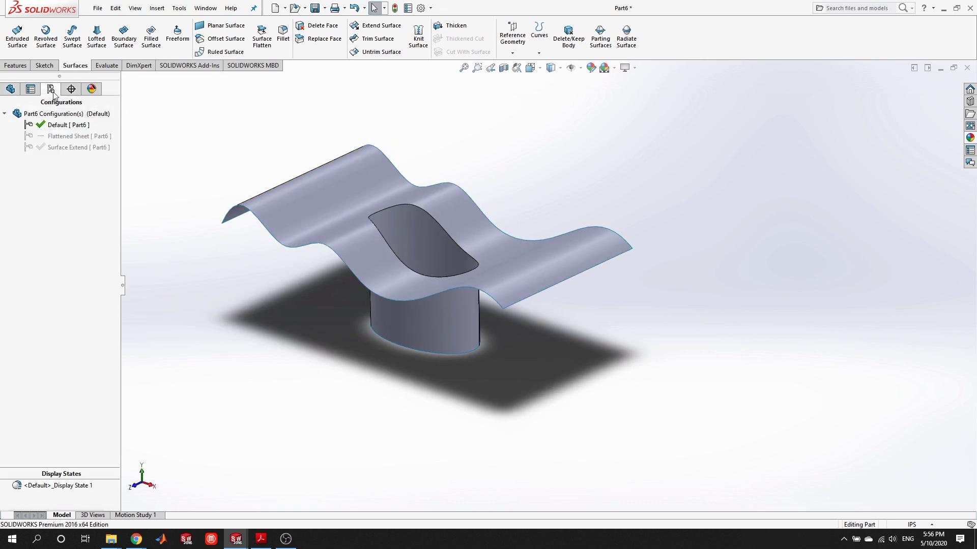
{"action": "left_click", "coordinate": [10, 89]}
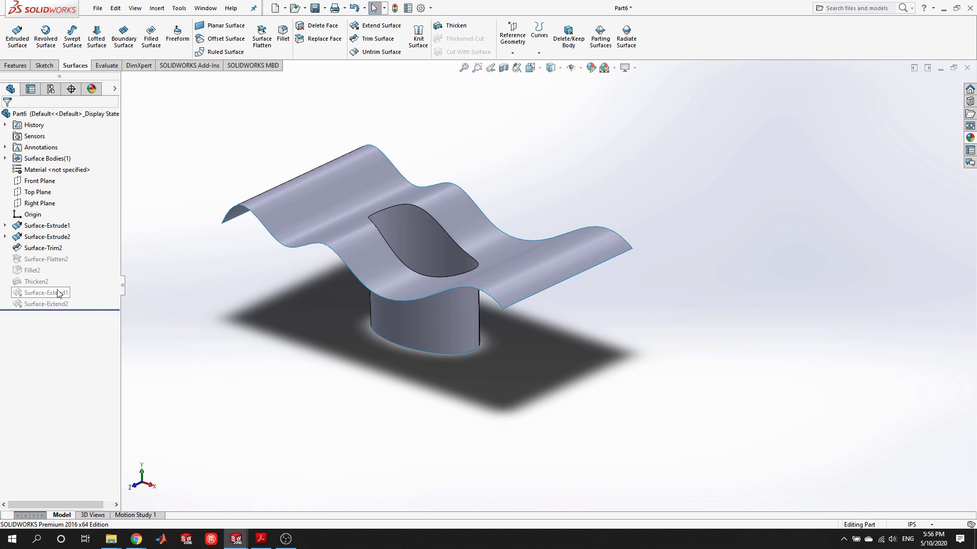
{"action": "left_click", "coordinate": [50, 90]}
{"action": "double_click", "coordinate": [75, 136]}
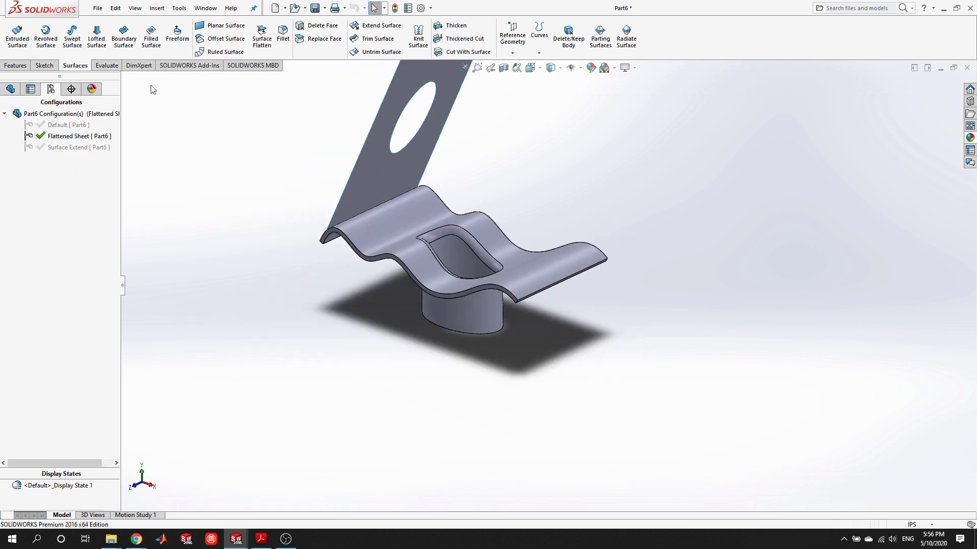
{"action": "left_click", "coordinate": [10, 90]}
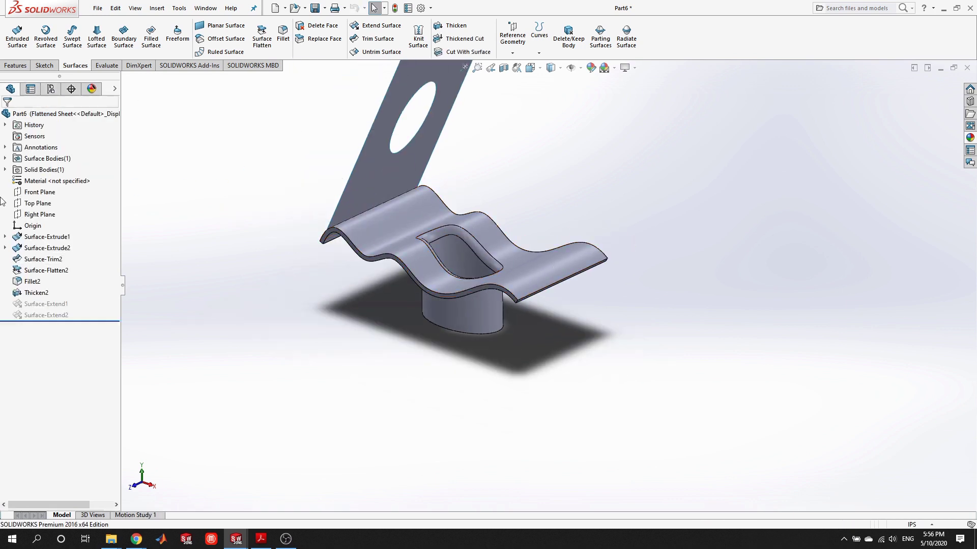
- Suppress Fillet2 and Thicken2 in the Flattened Sheet configuration
{"action": "left_click", "coordinate": [32, 281]}
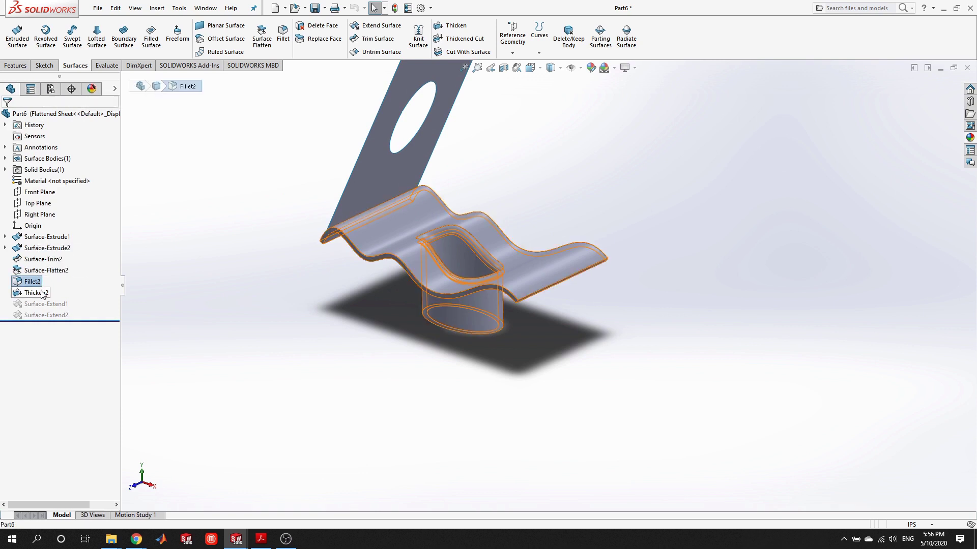
{"action": "left_click", "coordinate": [43, 294]}
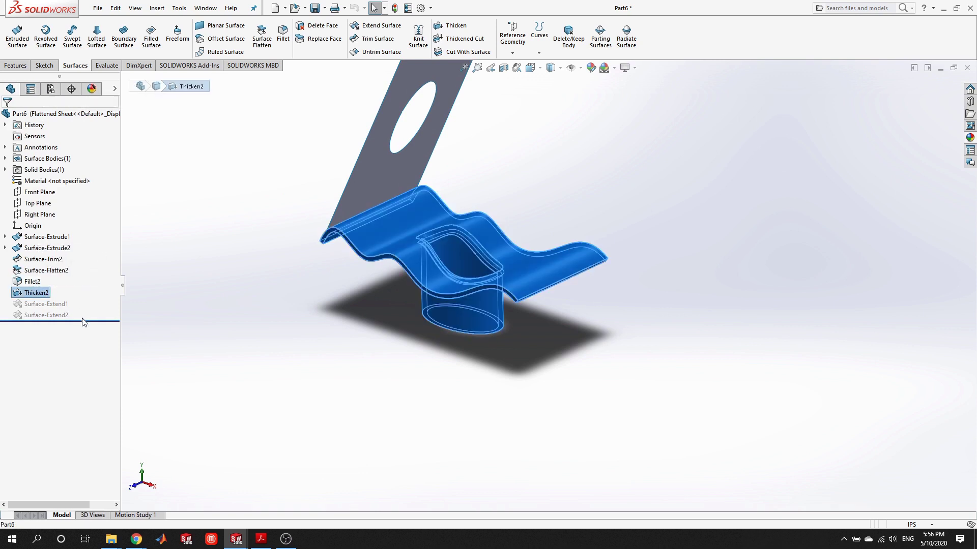
{"action": "left_click", "coordinate": [25, 281]}
{"action": "mouse_move", "coordinate": [90, 322]}
{"action": "left_mouse_down"}
{"action": "mouse_move", "coordinate": [85, 276]}
{"action": "mouse_move", "coordinate": [89, 332]}
{"action": "left_mouse_up"}
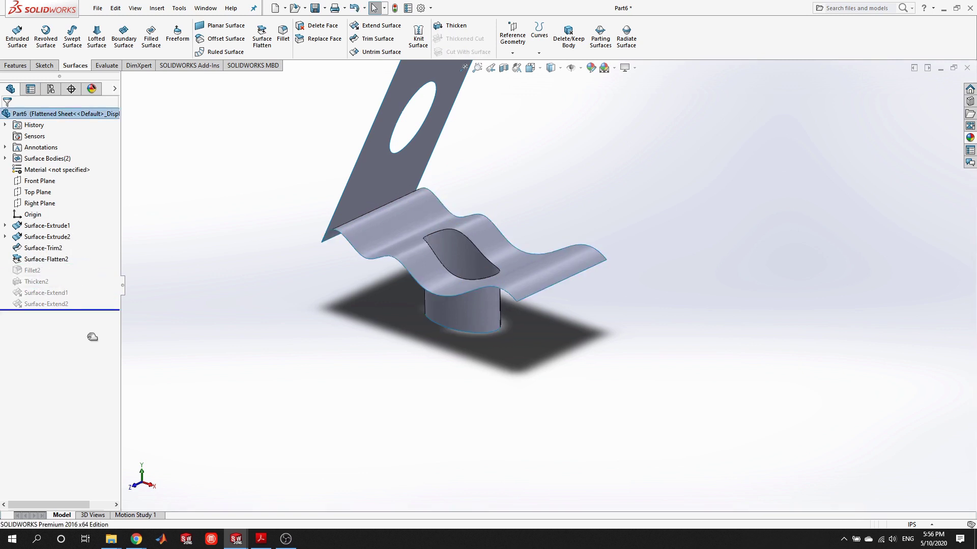
{"action": "right_click", "coordinate": [32, 281]}
{"action": "left_click", "coordinate": [45, 256]}
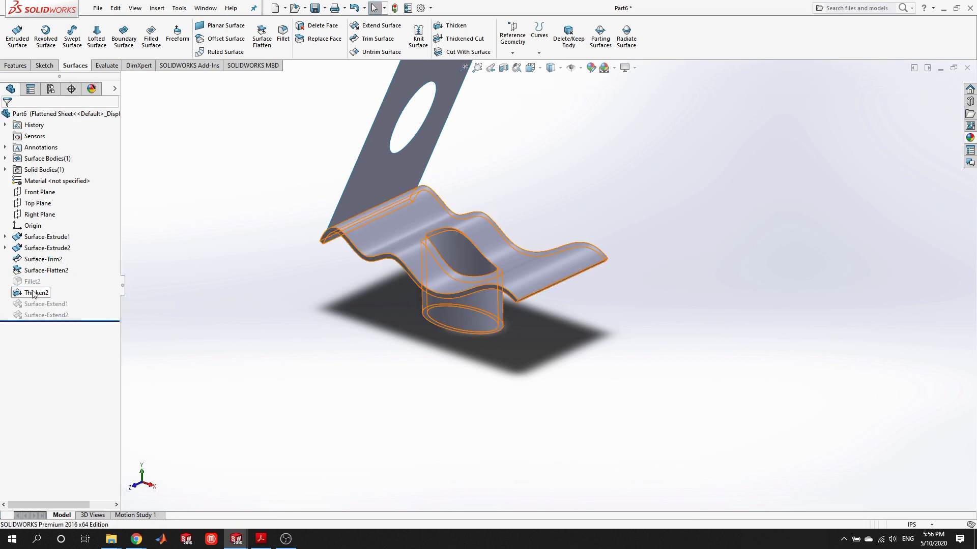
{"action": "right_click", "coordinate": [28, 293]}
{"action": "left_click", "coordinate": [53, 263]}
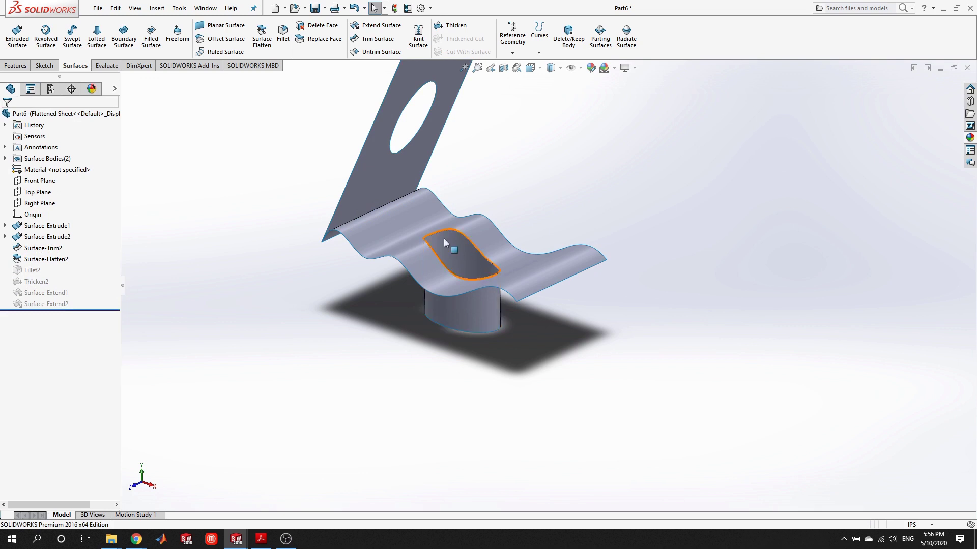
- Delete the wavy Surface-Trim2 body with Delete/Keep Body, keeping only the flattened sheet
{"action": "left_click", "coordinate": [577, 55]}
{"action": "left_click", "coordinate": [531, 285]}
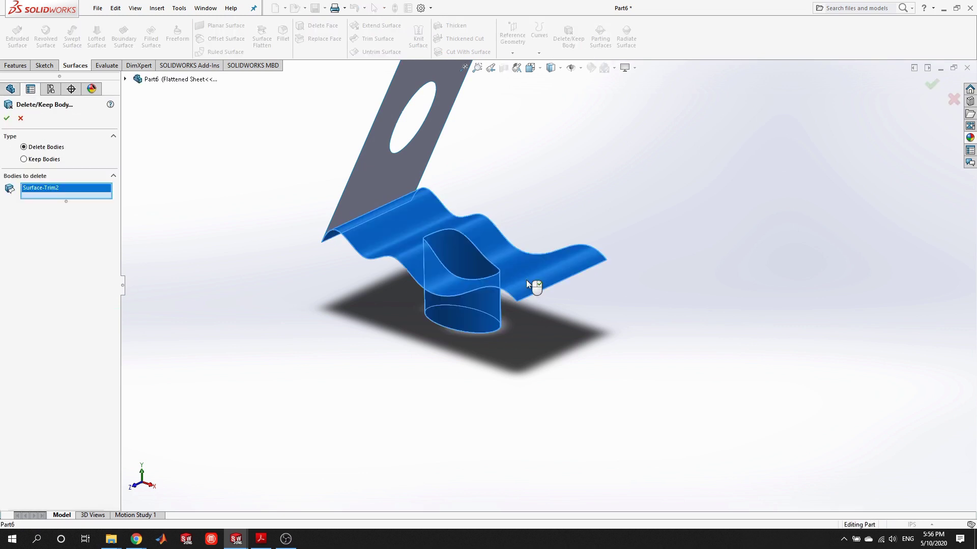
{"action": "left_click", "coordinate": [7, 118]}
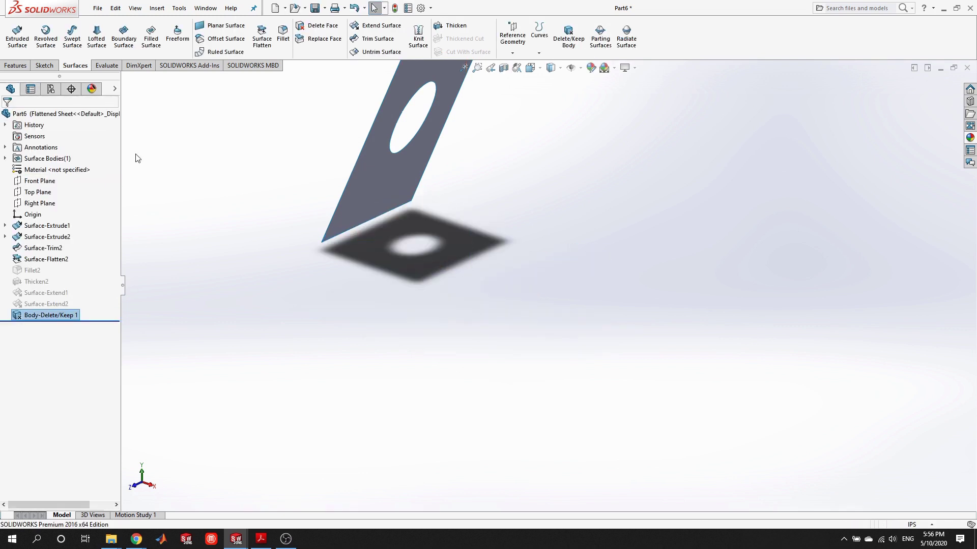
- Check the flattened sheet, switching to the Default configuration and back to Flattened Sheet to compare them
{"action": "left_click", "coordinate": [51, 89]}
{"action": "middle_click_drag", "start_coordinate": [455, 227], "coordinate": [483, 191]}
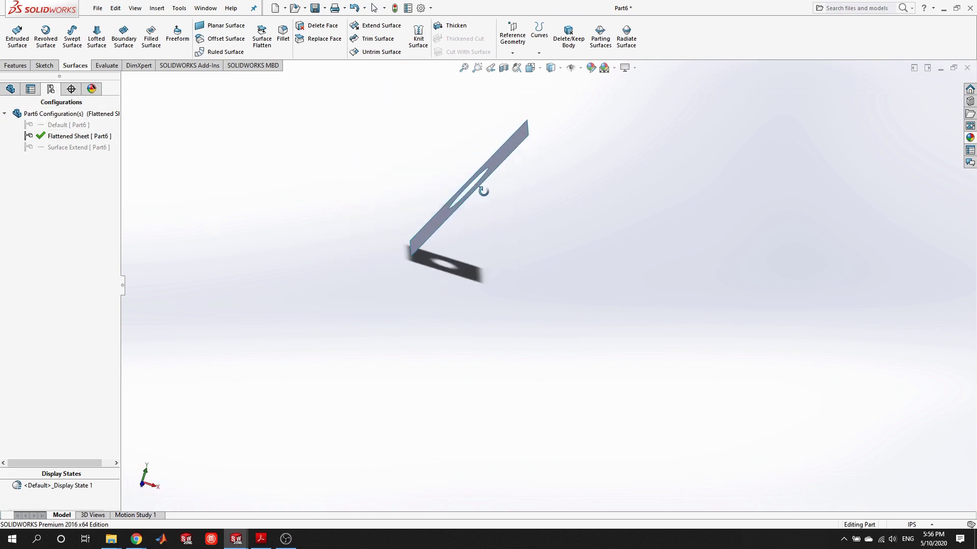
{"action": "double_click", "coordinate": [65, 126]}
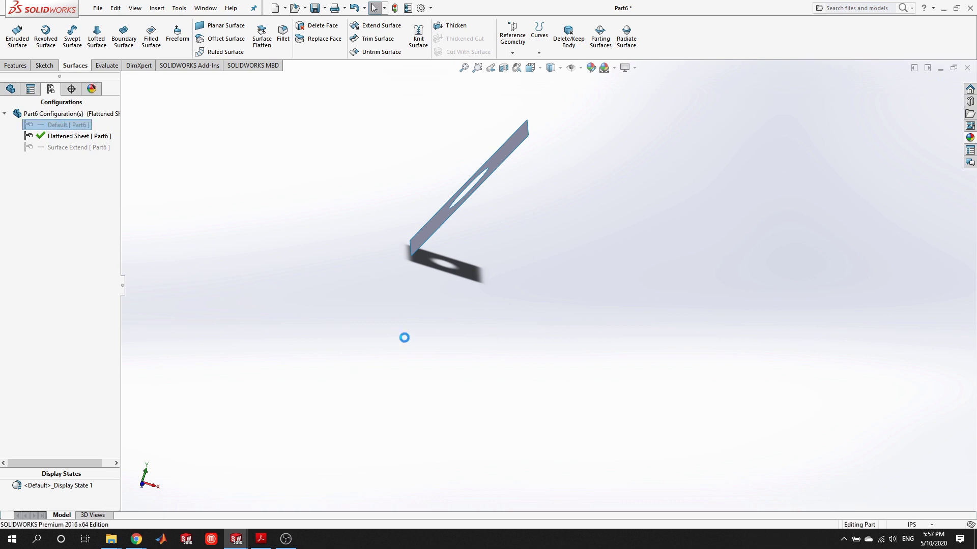
{"action": "scroll", "coordinate": [440, 284], "scroll_direction": "down", "scroll_amount": 5}
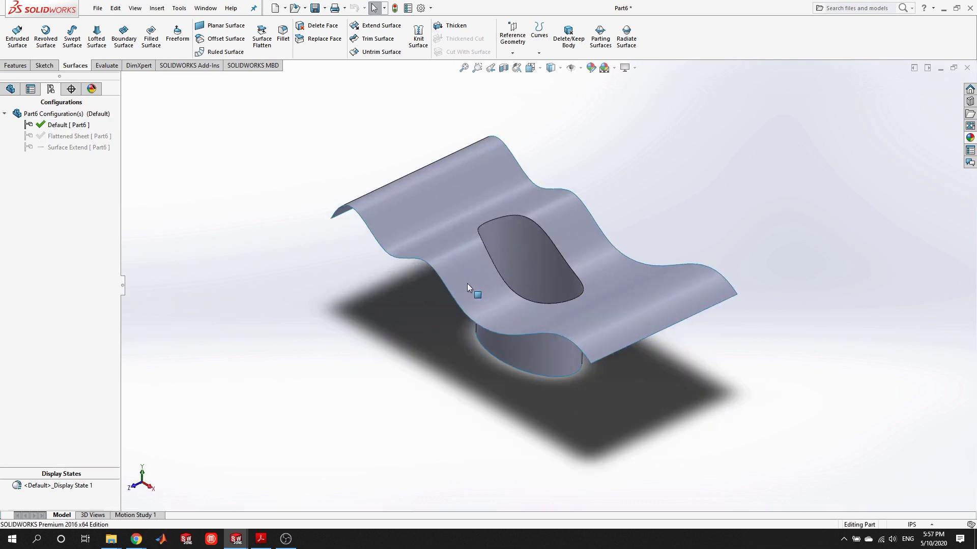
{"action": "double_click", "coordinate": [53, 136]}
{"action": "middle_click_drag", "start_coordinate": [379, 246], "coordinate": [549, 213]}
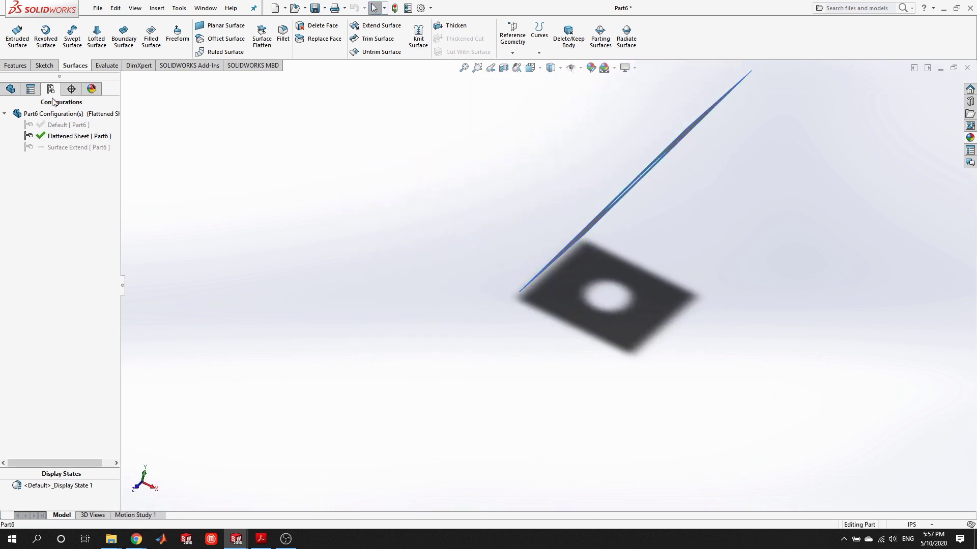
- Activate the Surface Extend configuration and inspect the extended surface from several angles
{"action": "double_click", "coordinate": [71, 147]}
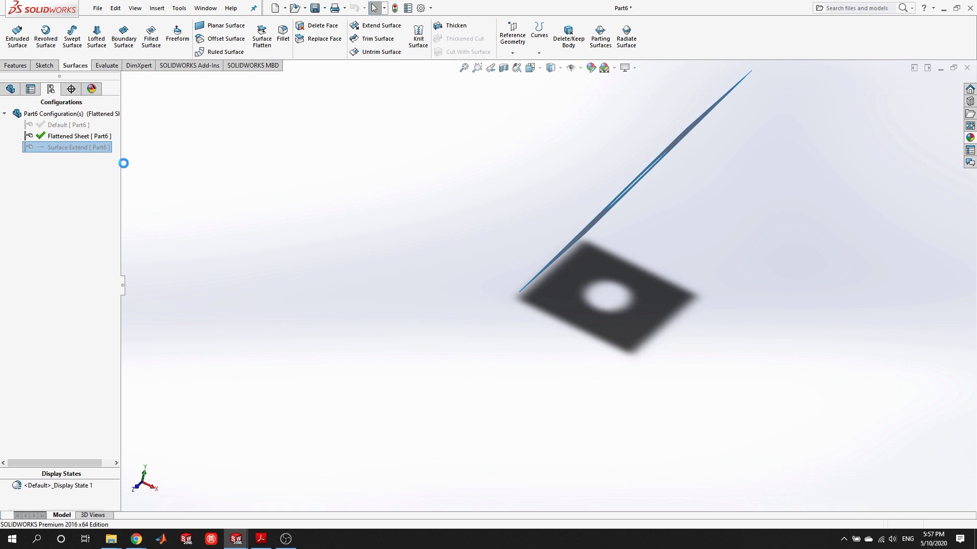
{"action": "middle_click_drag", "start_coordinate": [744, 392], "coordinate": [702, 366]}
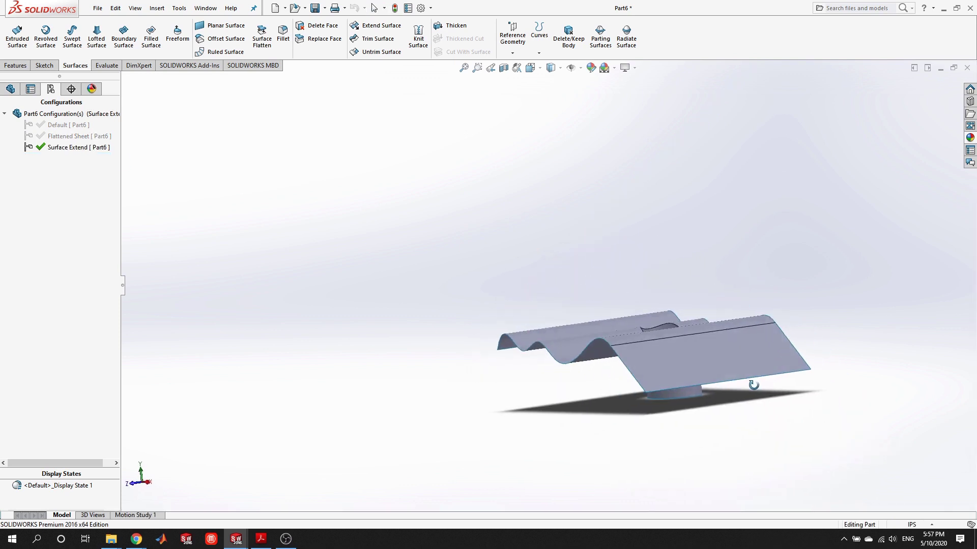
{"action": "scroll", "coordinate": [637, 336], "scroll_direction": "down", "scroll_amount": 5}
{"action": "middle_click_drag", "start_coordinate": [621, 381], "coordinate": [649, 381]}
{"action": "scroll", "coordinate": [650, 381], "scroll_direction": "up", "scroll_amount": 5}
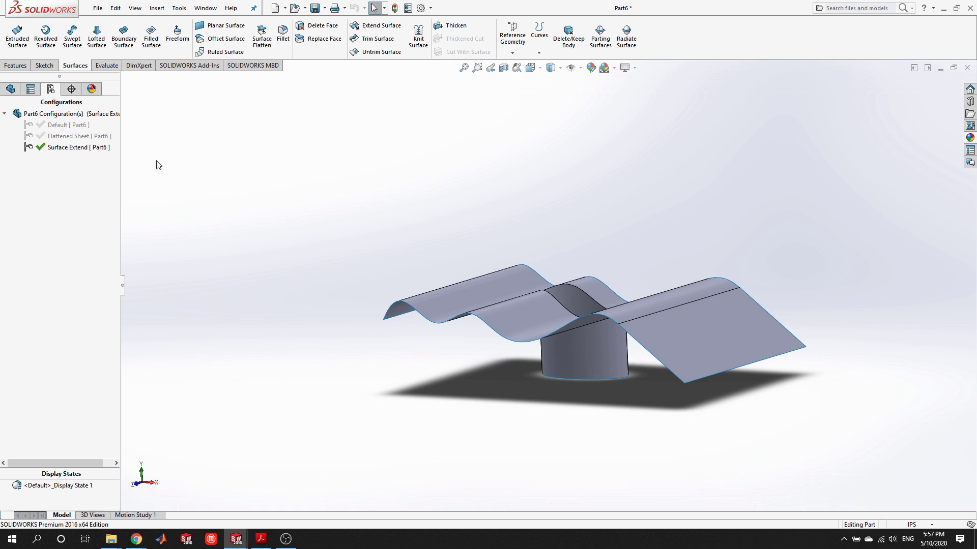
{"action": "left_click", "coordinate": [75, 126]}
{"action": "middle_click_drag", "start_coordinate": [632, 378], "coordinate": [629, 390]}
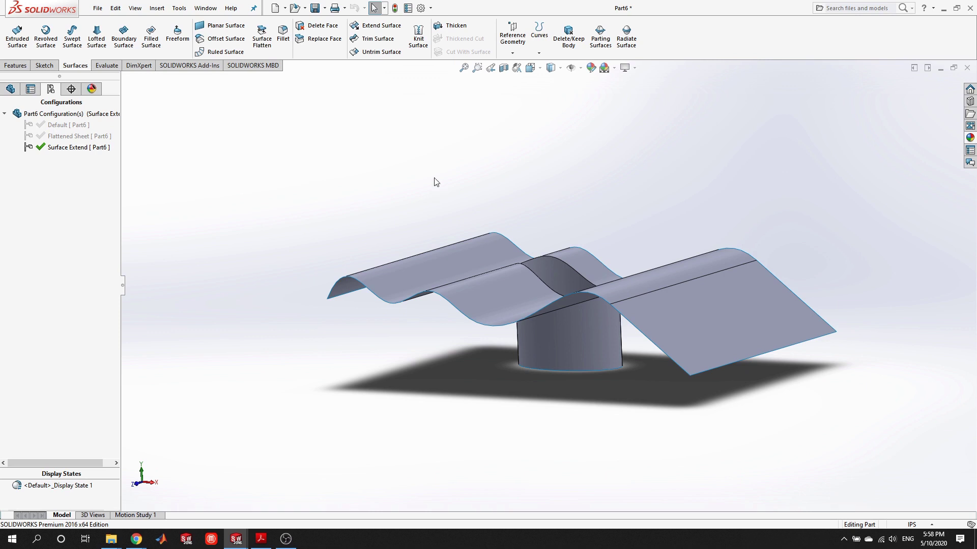
{"action": "middle_click_drag", "start_coordinate": [505, 207], "coordinate": [618, 249]}
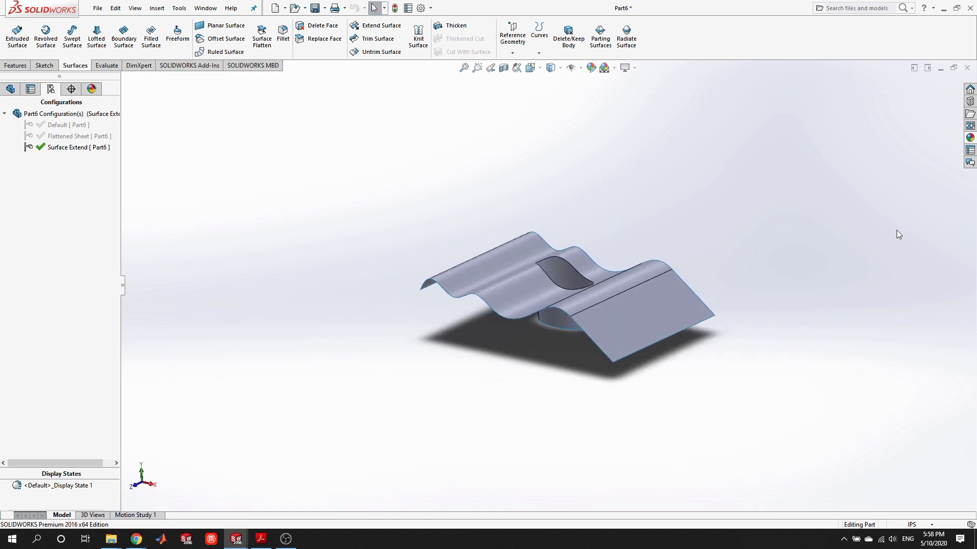
- Make an assembly from the current part, saving the part as plate and tube in the Surface Example folder
{"action": "left_click", "coordinate": [97, 8]}
{"action": "left_click", "coordinate": [135, 87]}
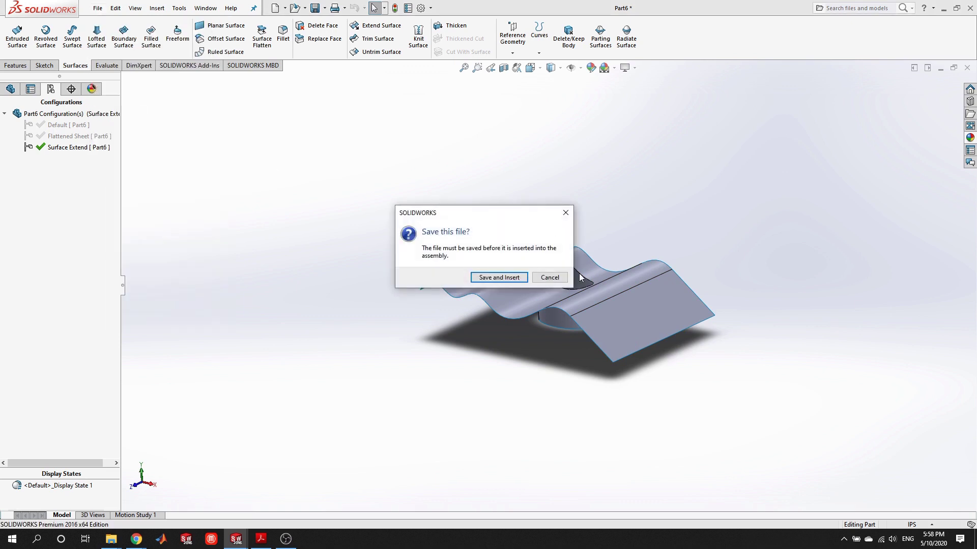
{"action": "left_click", "coordinate": [520, 277]}
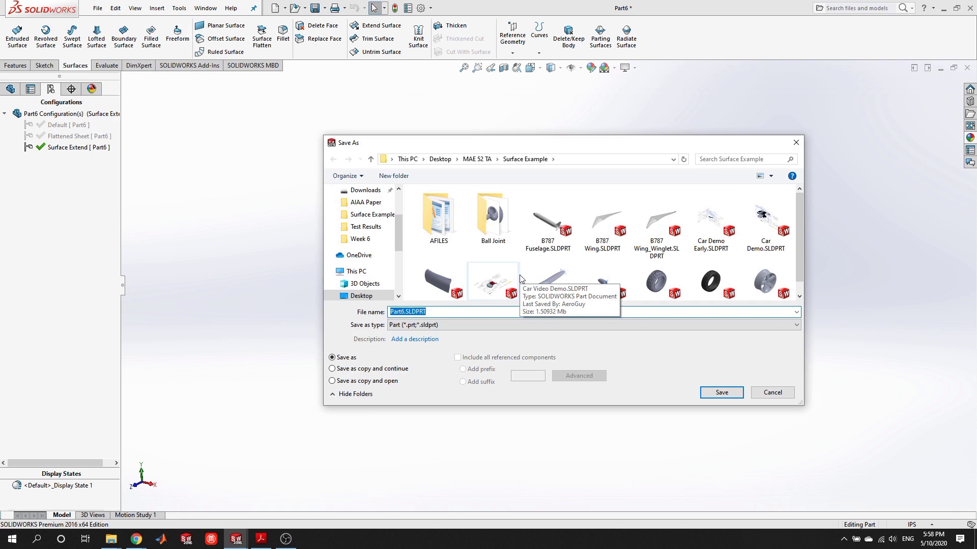
{"action": "type", "text": "wave surface"}
{"action": "key", "text": "Return"}
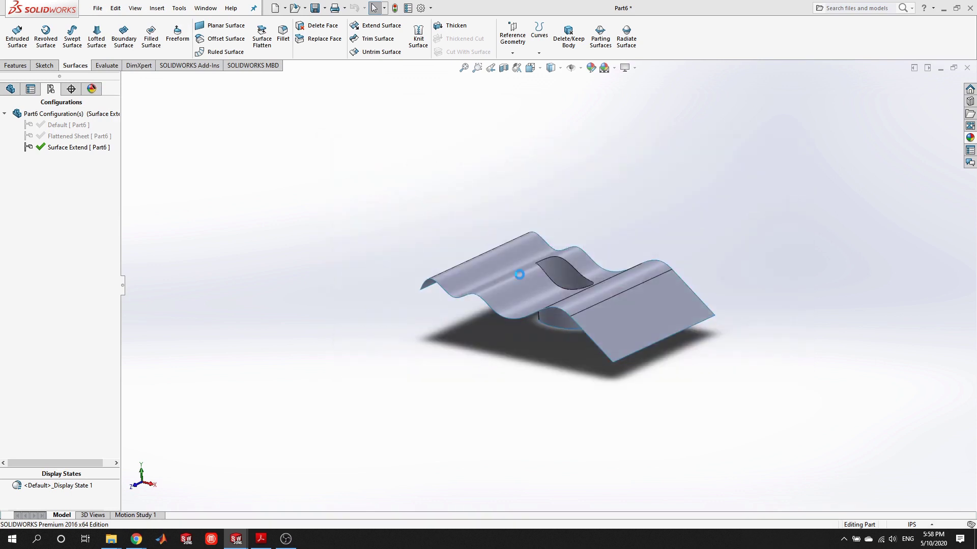
- Create the new assembly document and place the plate and tube part in it
{"action": "key", "text": "ctrl+n"}
{"action": "left_click", "coordinate": [626, 335]}
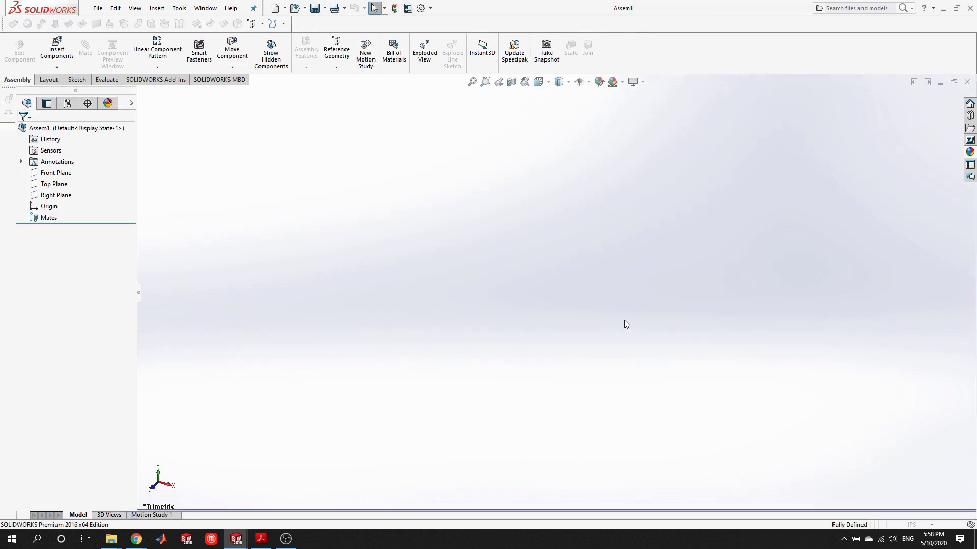
{"action": "left_click", "coordinate": [582, 252]}
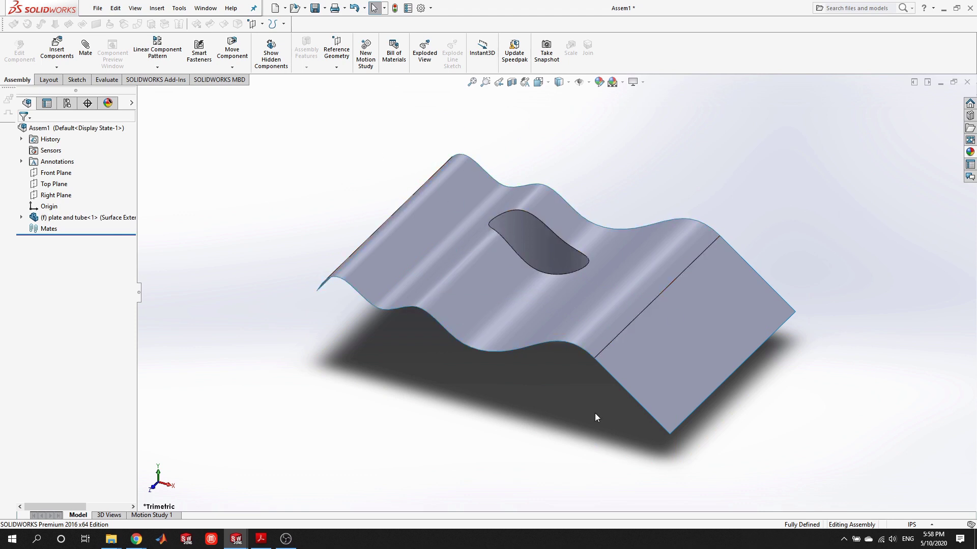
- Set the referenced configuration of the plate and tube component to Default in its component properties
{"action": "right_click", "coordinate": [492, 300]}
{"action": "left_click", "coordinate": [305, 224]}
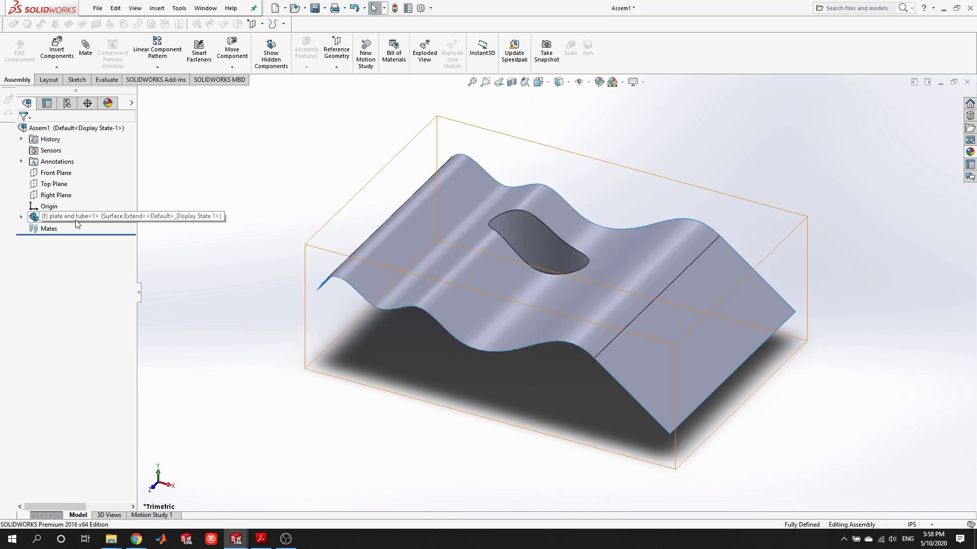
{"action": "right_click", "coordinate": [104, 219]}
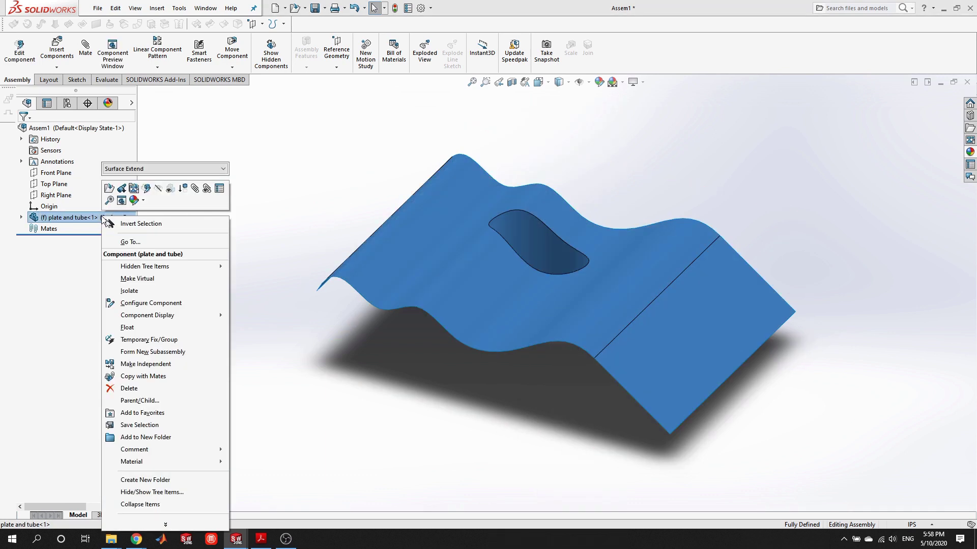
{"action": "left_click", "coordinate": [219, 189]}
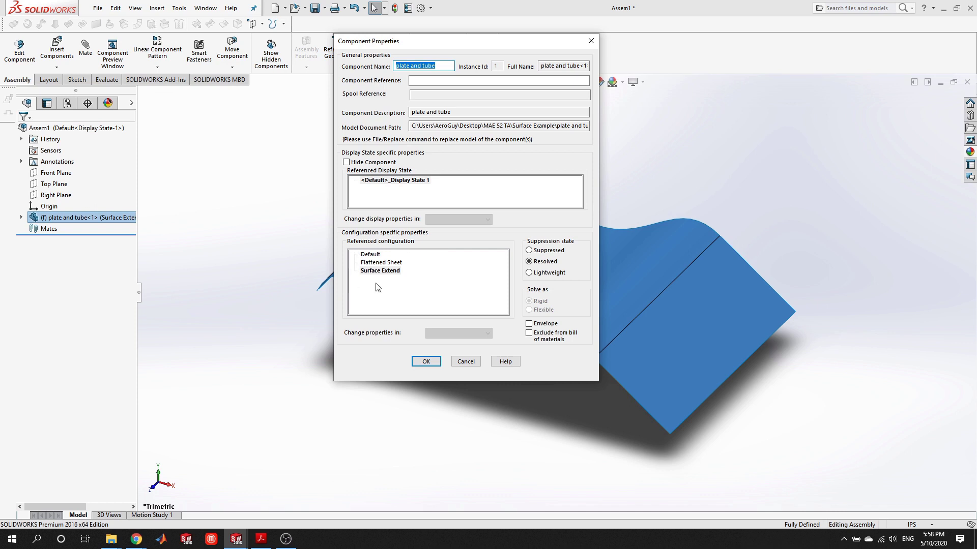
{"action": "left_click", "coordinate": [377, 255]}
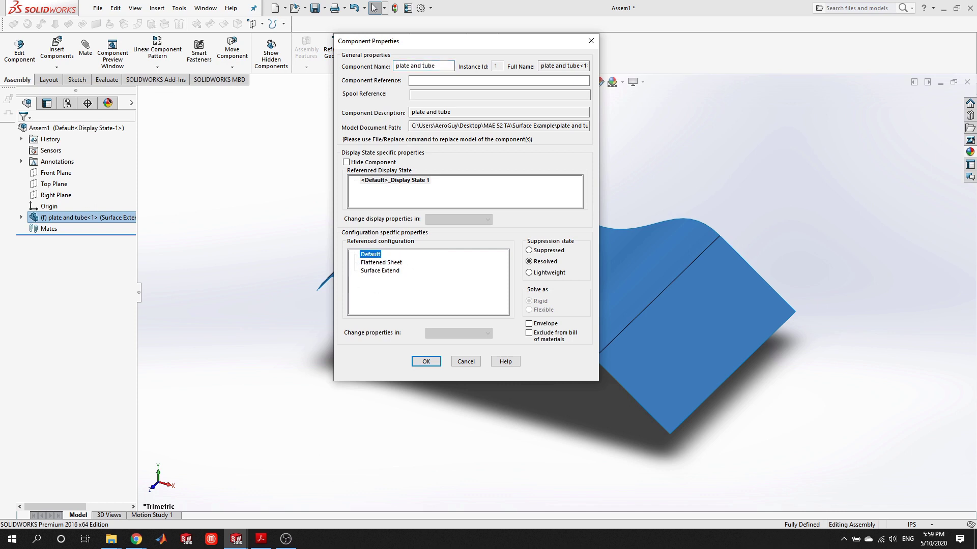
{"action": "left_click", "coordinate": [426, 362]}
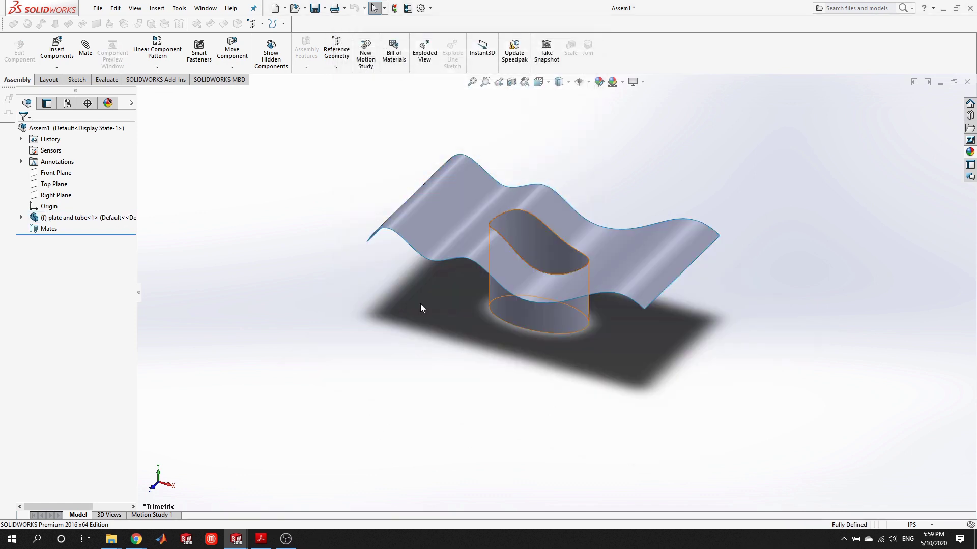
- Copy the plate and tube component within the assembly to make three more instances
{"action": "middle_click_drag", "start_coordinate": [579, 255], "coordinate": [721, 265]}
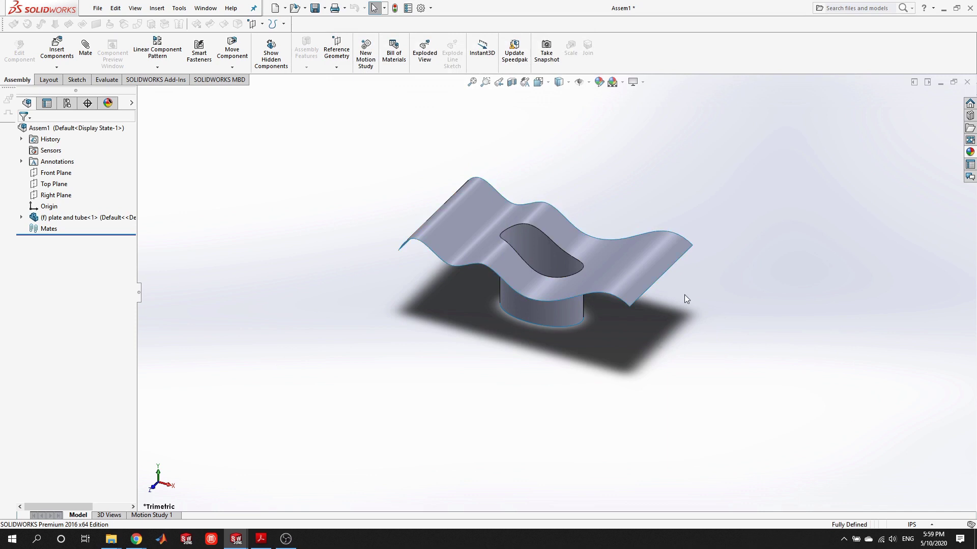
{"action": "left_click_drag", "start_coordinate": [627, 250], "coordinate": [263, 324], "text": "ctrl"}
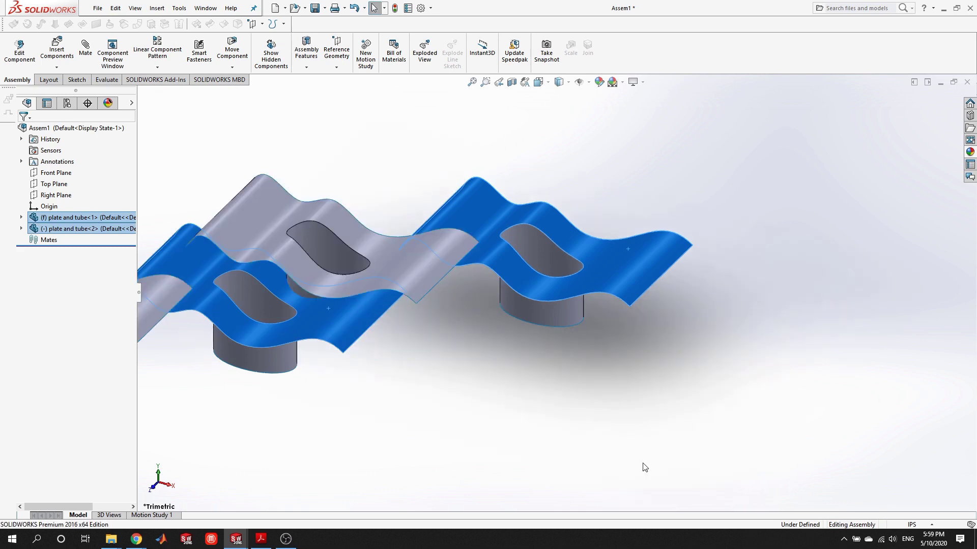
{"action": "key", "text": "ctrl+v"}
{"action": "left_click", "coordinate": [629, 386]}
{"action": "scroll", "coordinate": [400, 337], "scroll_direction": "up", "scroll_amount": 3}
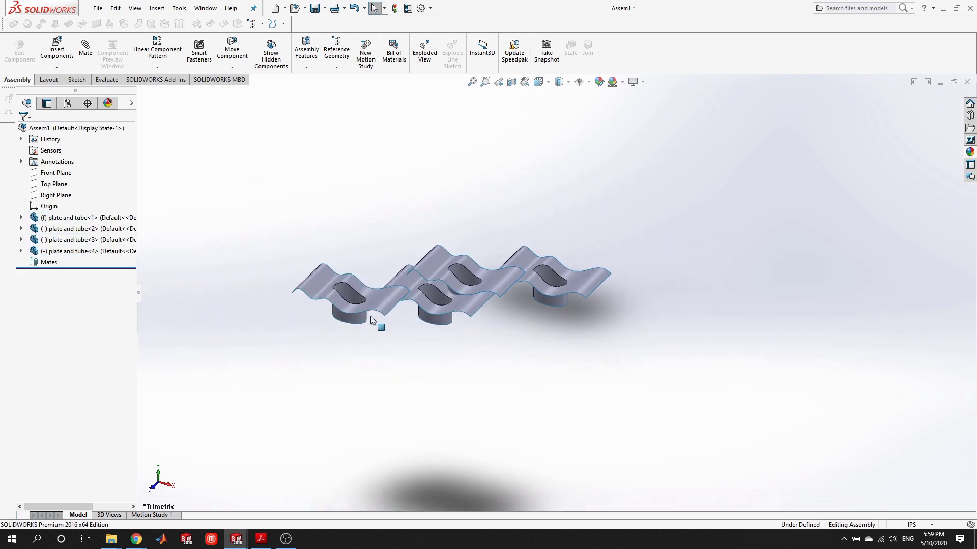
- Move the copied plate and tube instances apart so that all four stand separately
{"action": "left_click_drag", "start_coordinate": [371, 316], "coordinate": [459, 441]}
{"action": "left_click_drag", "start_coordinate": [493, 279], "coordinate": [734, 384]}
{"action": "scroll", "coordinate": [519, 361], "scroll_direction": "down", "scroll_amount": 3}
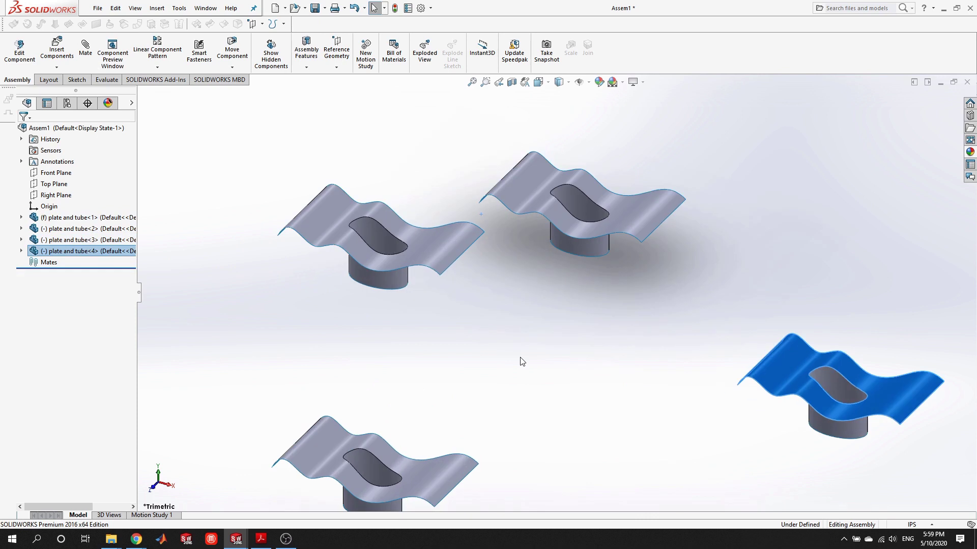
{"action": "left_click_drag", "start_coordinate": [417, 477], "coordinate": [594, 391]}
{"action": "left_click_drag", "start_coordinate": [788, 374], "coordinate": [747, 323]}
{"action": "left_click", "coordinate": [694, 276]}
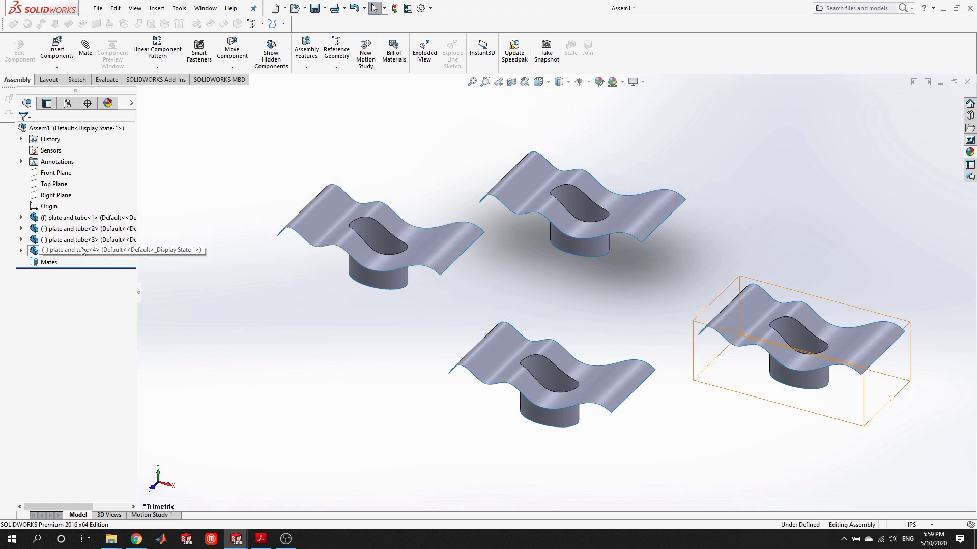
- Set the referenced configuration of the second plate and tube instance to Flattened Sheet
{"action": "right_click", "coordinate": [327, 237]}
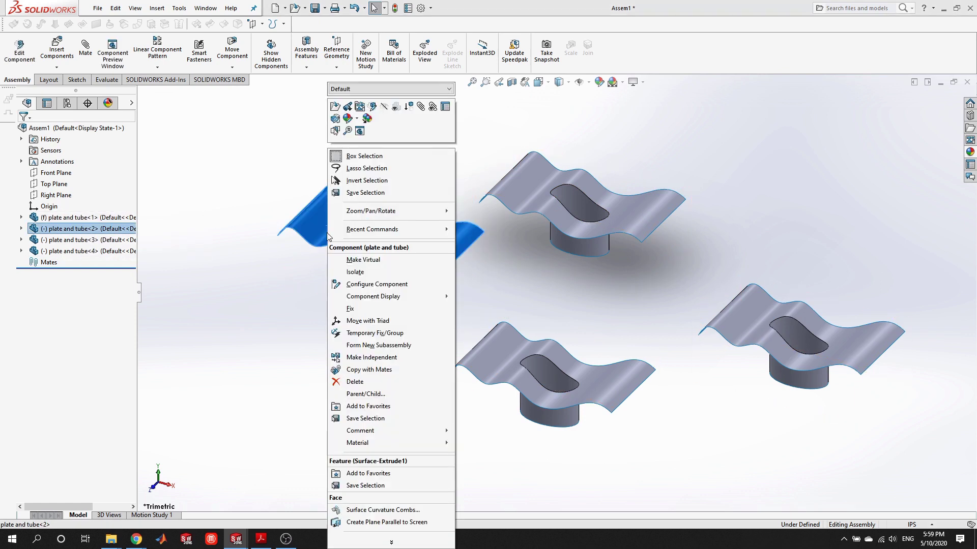
{"action": "left_click", "coordinate": [445, 106]}
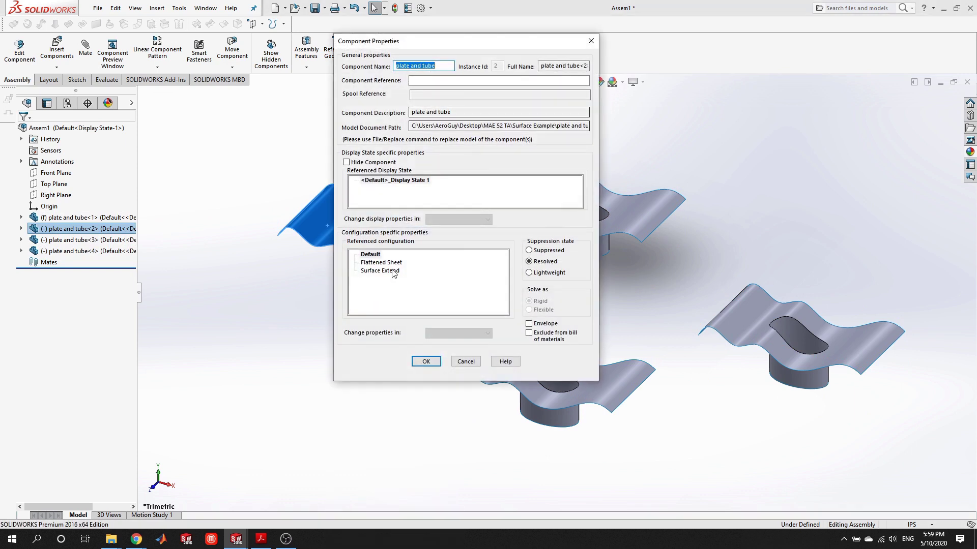
{"action": "left_click", "coordinate": [380, 263]}
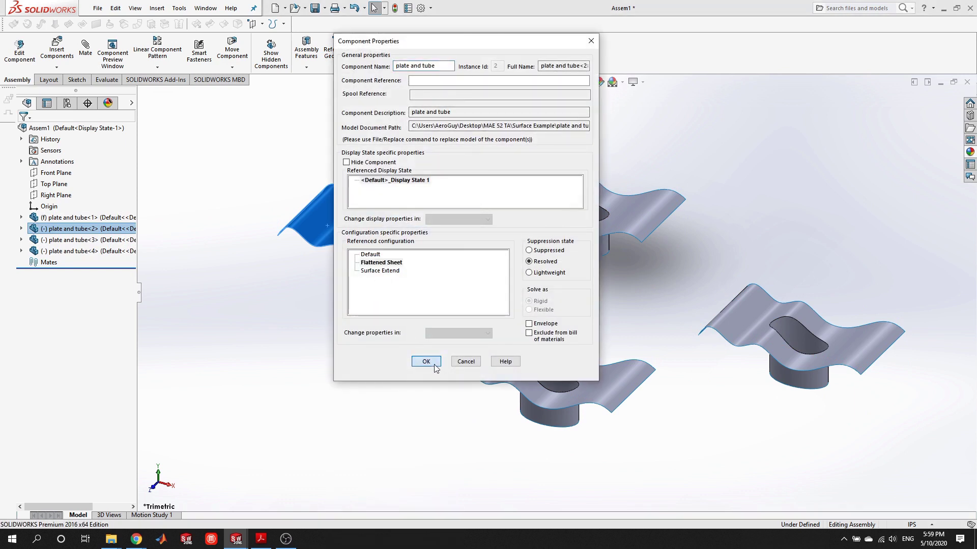
{"action": "left_click", "coordinate": [426, 361]}
- Set the referenced configuration of the third plate and tube instance to Surface Extend
{"action": "right_click", "coordinate": [614, 416]}
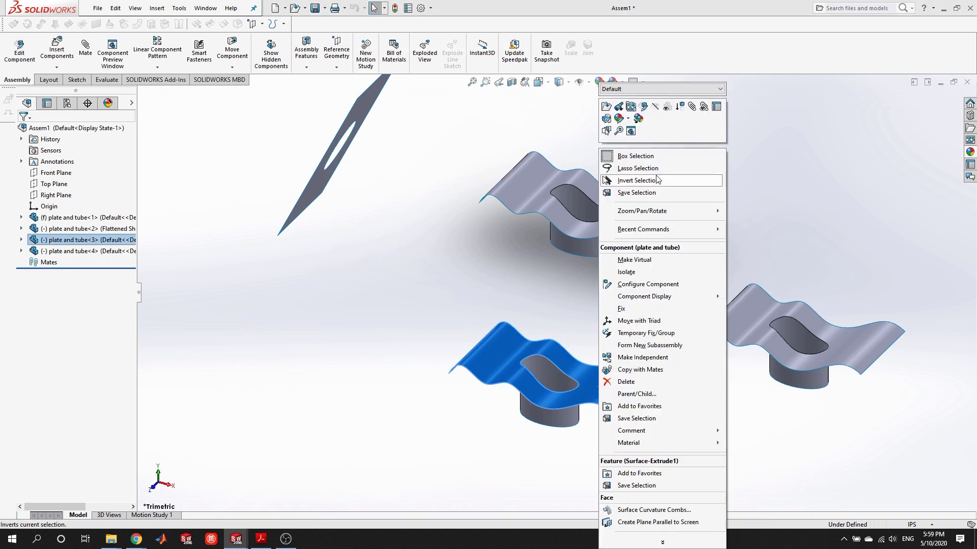
{"action": "left_click", "coordinate": [716, 106]}
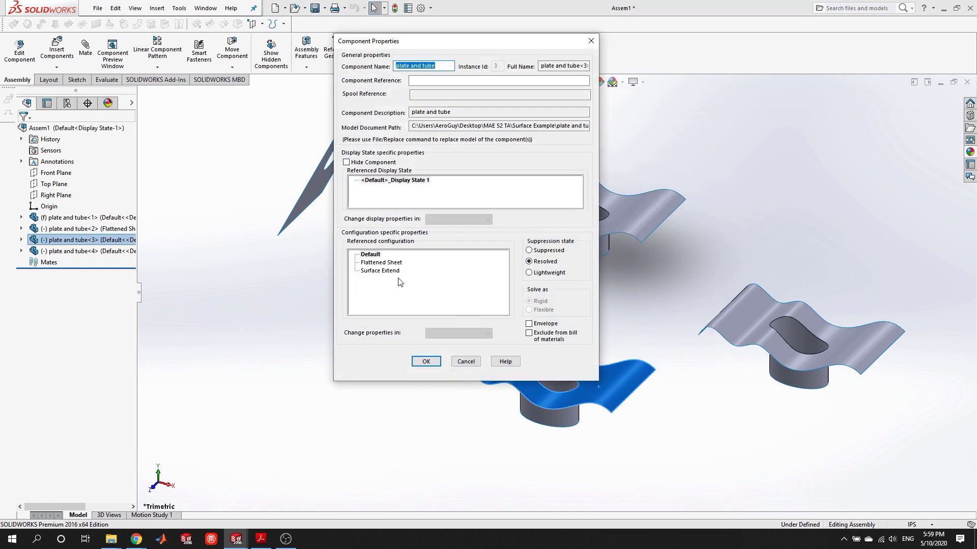
{"action": "left_click", "coordinate": [386, 271]}
{"action": "left_click", "coordinate": [426, 361]}
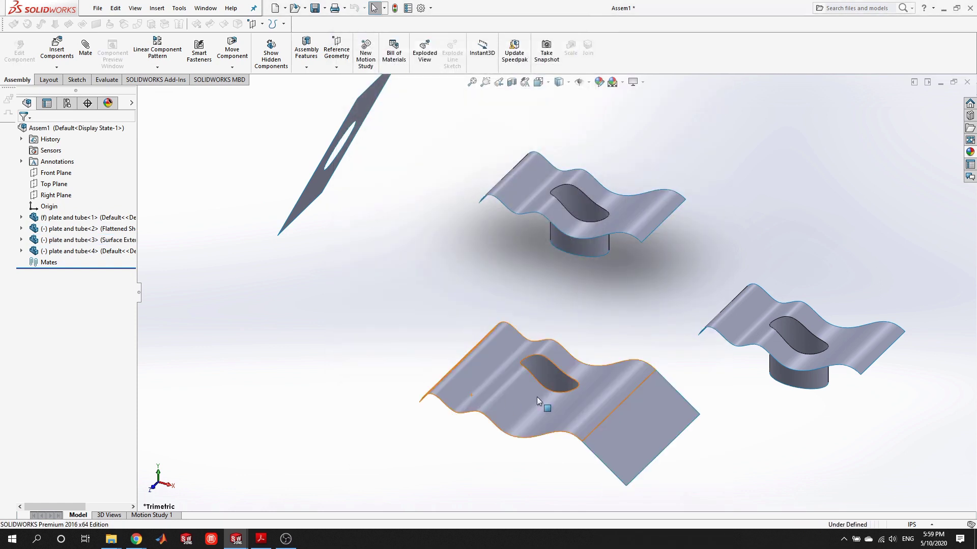
- Inspect the instances from another angle and move the Surface Extend instance to below the flattened sheet
{"action": "left_click", "coordinate": [529, 343]}
{"action": "middle_click_drag", "start_coordinate": [524, 359], "coordinate": [477, 353]}
{"action": "middle_click_drag", "start_coordinate": [543, 343], "coordinate": [578, 394]}
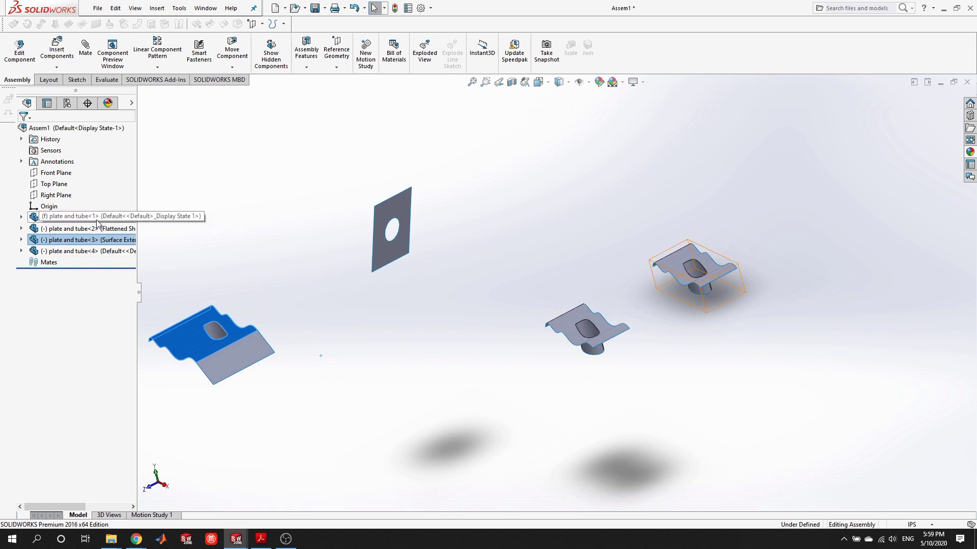
{"action": "left_click_drag", "start_coordinate": [195, 349], "coordinate": [411, 331]}
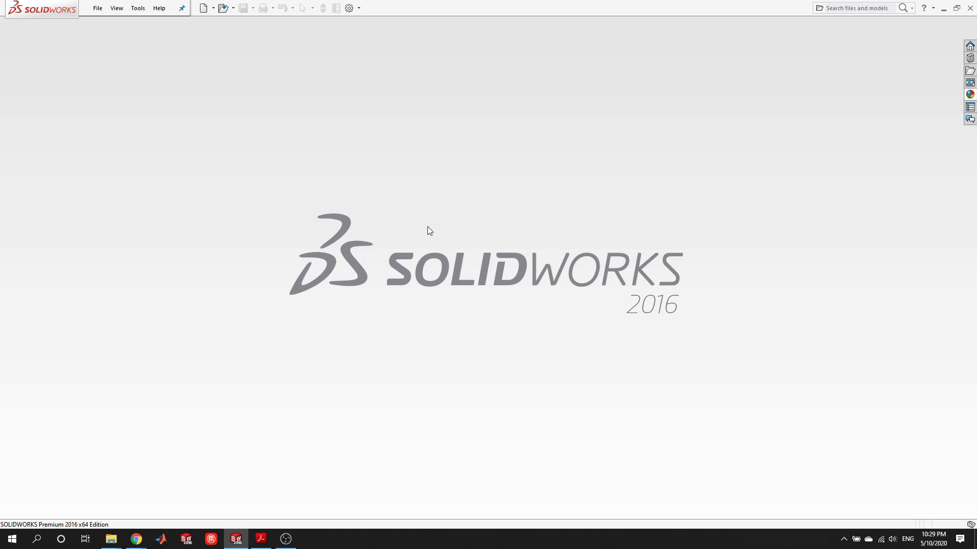
- Create a new part and start a 3D sketch in it
{"action": "left_click", "coordinate": [204, 8]}
{"action": "left_click", "coordinate": [625, 334]}
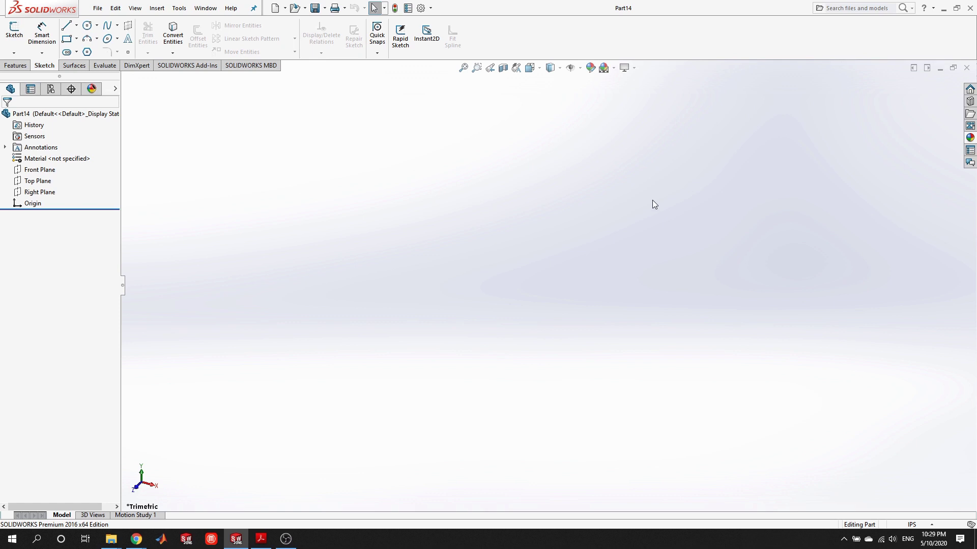
{"action": "left_click", "coordinate": [14, 53]}
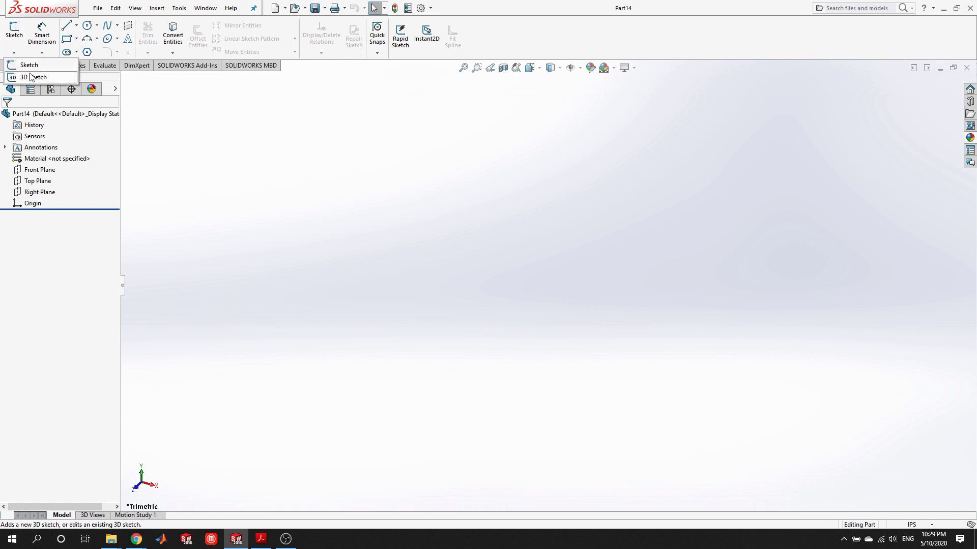
{"action": "left_click", "coordinate": [30, 77]}
- Draw a wavy four-point spline from the origin in the XY plane and close the 3D sketch
{"action": "left_click", "coordinate": [107, 25]}
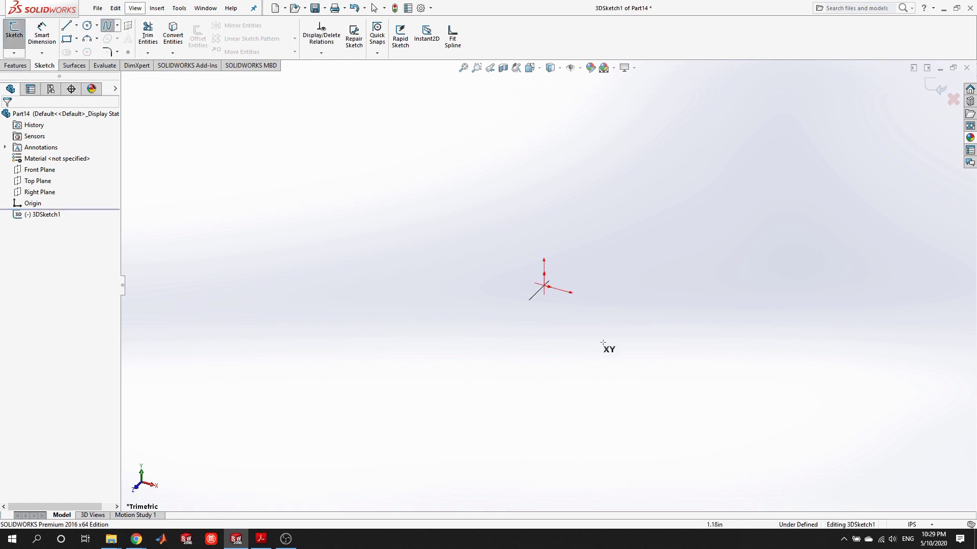
{"action": "left_click", "coordinate": [544, 287]}
{"action": "left_click", "coordinate": [594, 257]}
{"action": "left_click", "coordinate": [731, 281]}
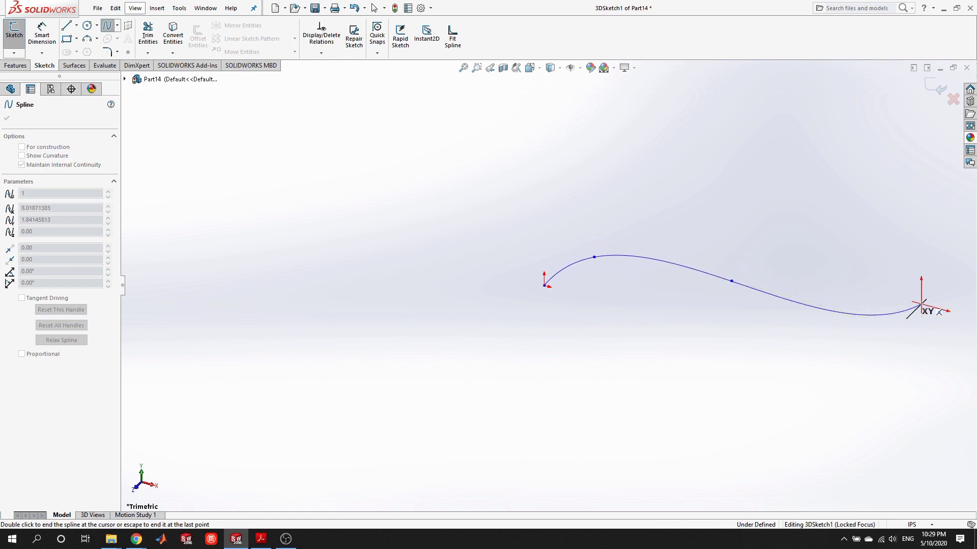
{"action": "double_click", "coordinate": [887, 328]}
{"action": "middle_click_drag", "start_coordinate": [887, 328], "coordinate": [847, 319]}
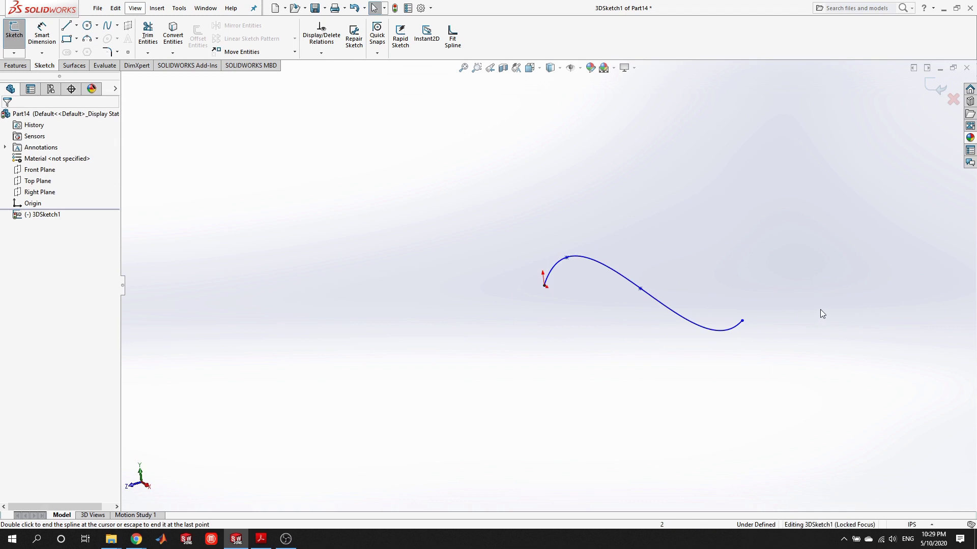
{"action": "left_click", "coordinate": [16, 53]}
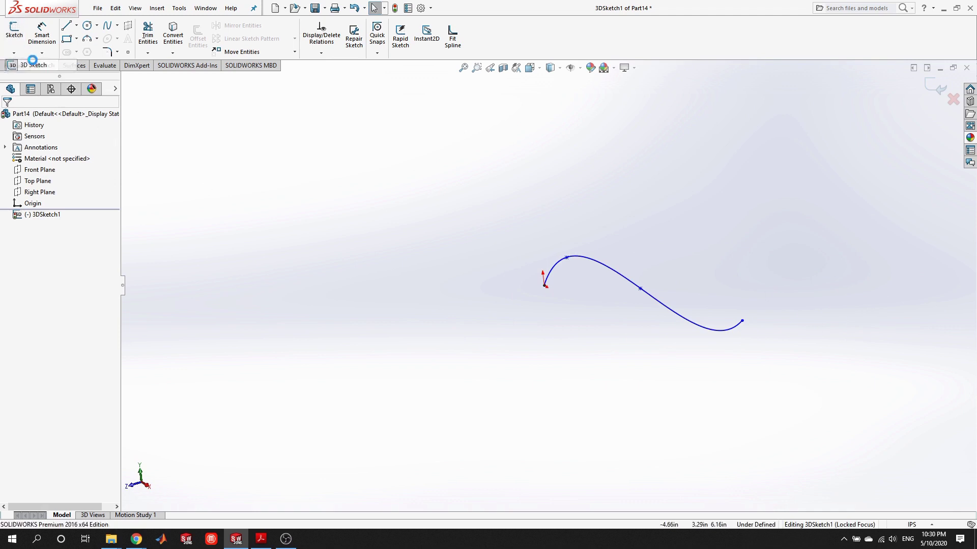
{"action": "left_click", "coordinate": [22, 64]}
{"action": "mouse_move", "coordinate": [712, 353]}
{"action": "middle_mouse_down"}
{"action": "mouse_move", "coordinate": [641, 283]}
{"action": "mouse_move", "coordinate": [644, 364]}
{"action": "middle_mouse_up"}
{"action": "left_click", "coordinate": [695, 383]}
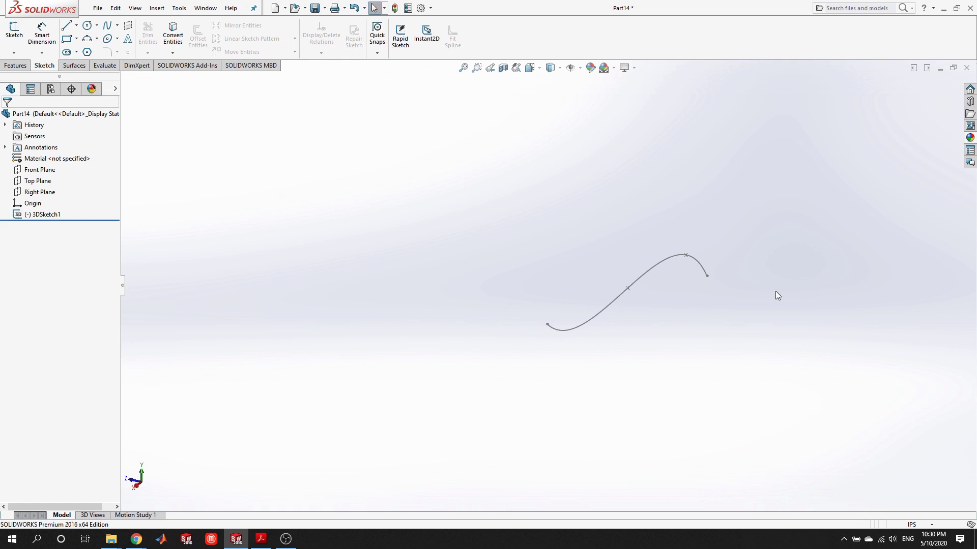
- In a second 3D sketch, draw a wavy four-point spline in the YZ plane from the first spline's far end, and close it
{"action": "left_click", "coordinate": [13, 52]}
{"action": "left_click", "coordinate": [25, 78]}
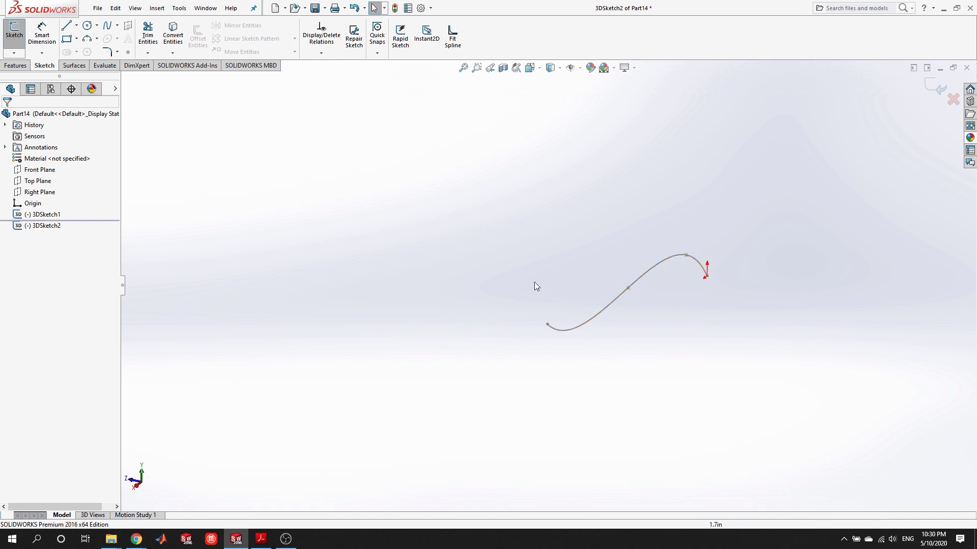
{"action": "left_click", "coordinate": [107, 24]}
{"action": "middle_click_drag", "start_coordinate": [707, 423], "coordinate": [669, 371]}
{"action": "left_click", "coordinate": [606, 326]}
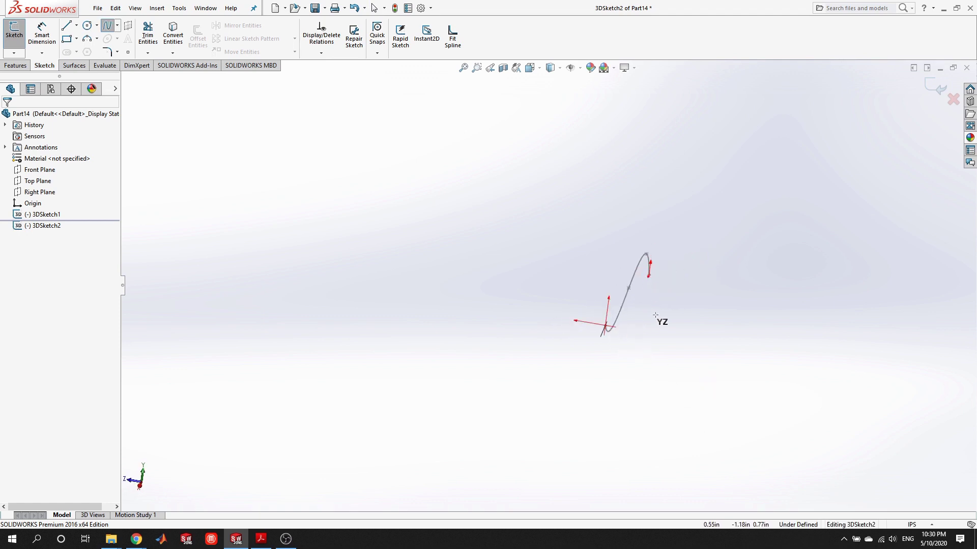
{"action": "left_click", "coordinate": [668, 315]}
{"action": "left_click", "coordinate": [786, 358]}
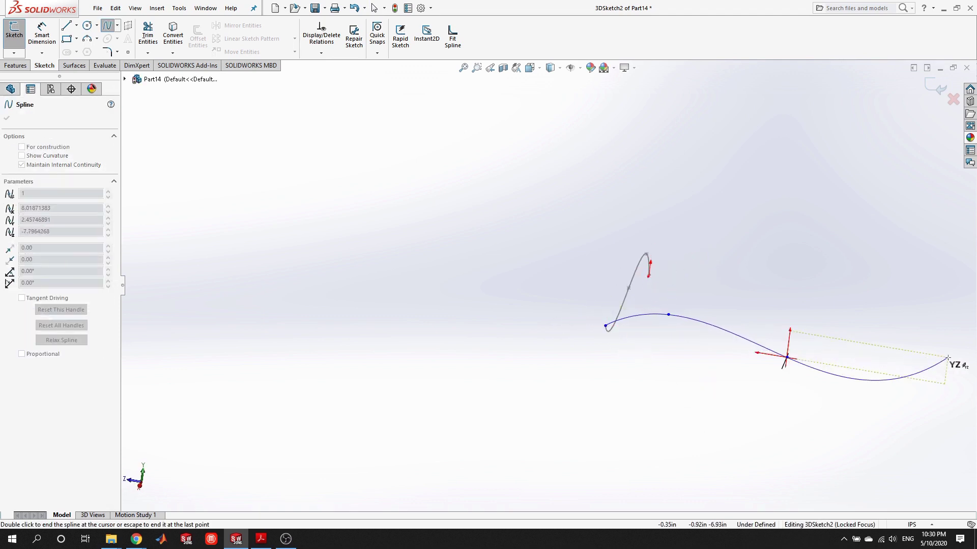
{"action": "double_click", "coordinate": [948, 358]}
{"action": "middle_click_drag", "start_coordinate": [719, 371], "coordinate": [585, 356]}
{"action": "left_click", "coordinate": [14, 31]}
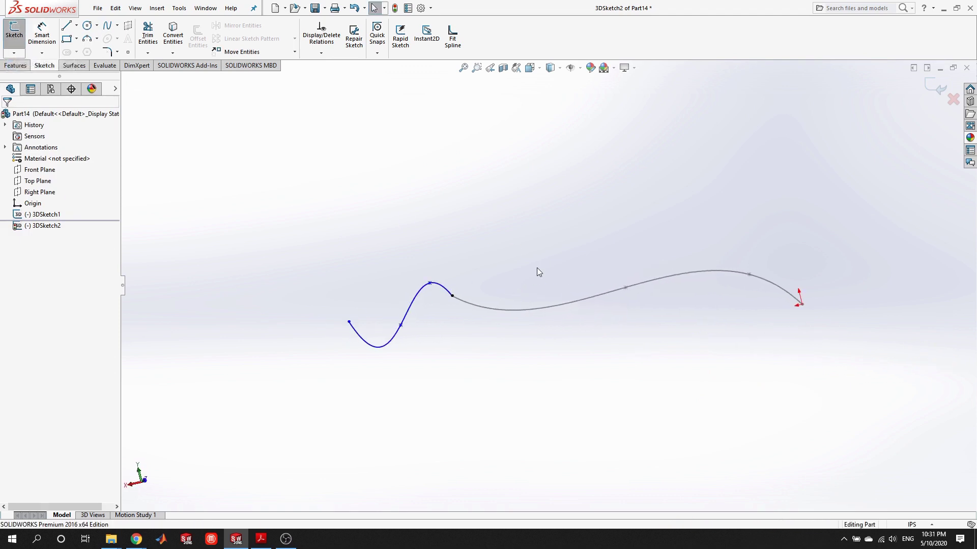
{"action": "middle_click_drag", "start_coordinate": [536, 267], "coordinate": [535, 343]}
{"action": "key", "text": "Escape"}
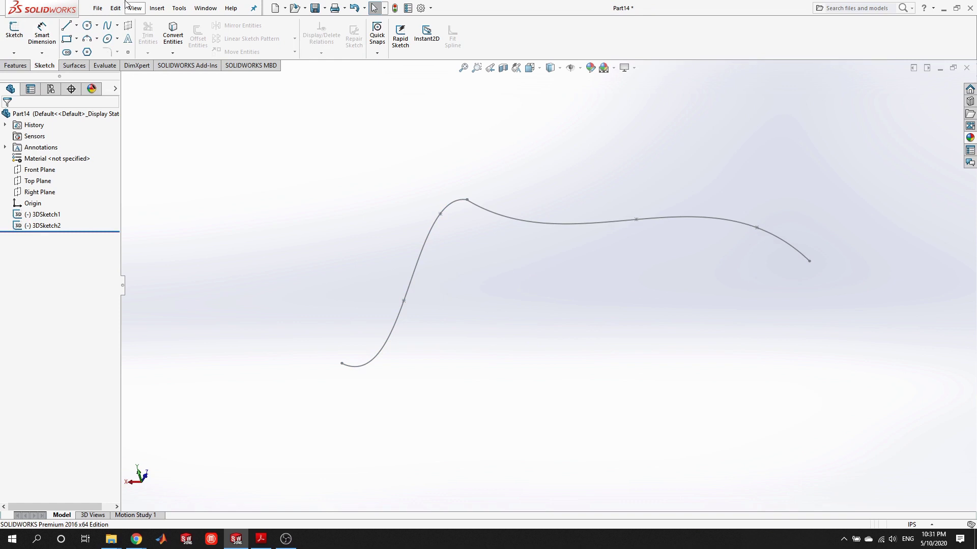
- In a third 3D sketch, draw a wavy four-point spline in the XY plane from the second spline's free end, and close it
{"action": "left_click", "coordinate": [14, 53]}
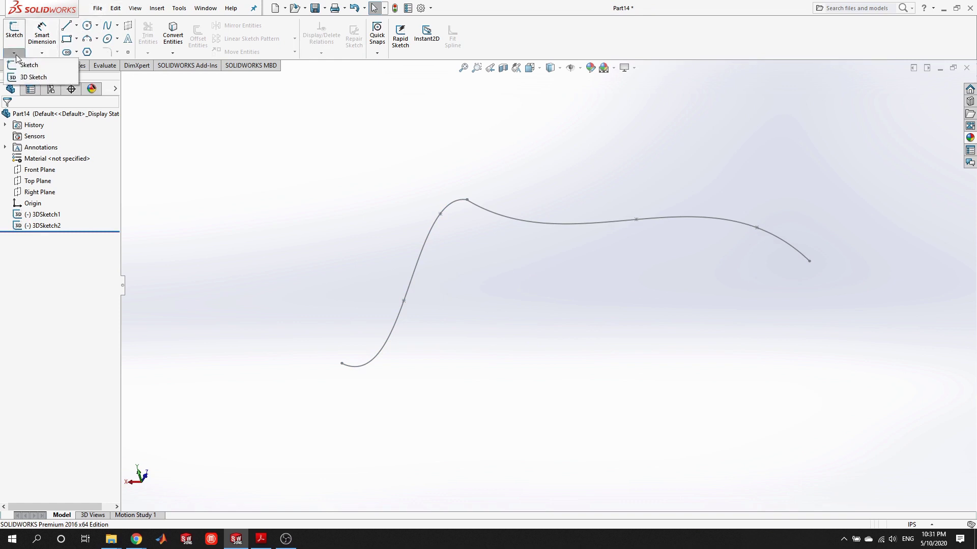
{"action": "left_click", "coordinate": [32, 76]}
{"action": "left_click", "coordinate": [107, 25]}
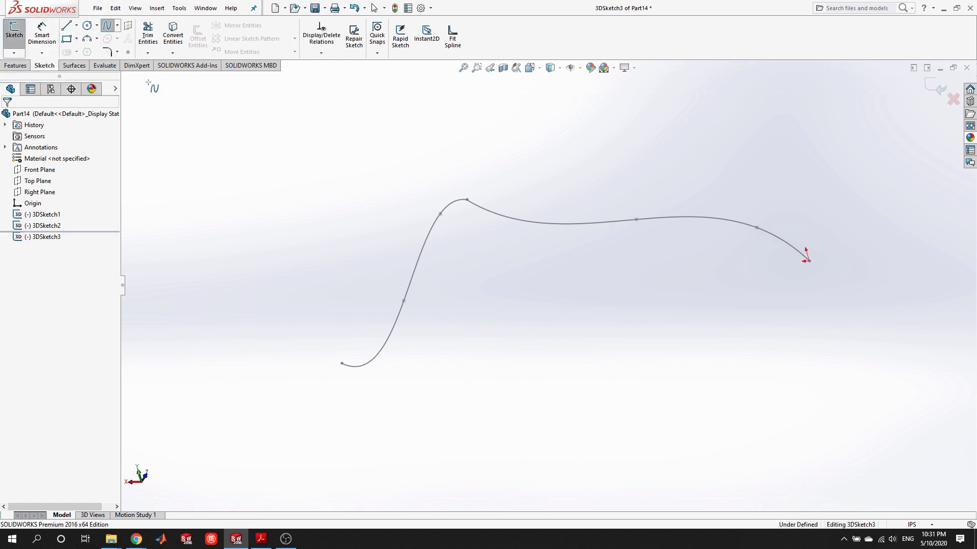
{"action": "left_click", "coordinate": [342, 364]}
{"action": "left_click", "coordinate": [445, 342]}
{"action": "left_click", "coordinate": [603, 407]}
{"action": "double_click", "coordinate": [822, 409]}
{"action": "mouse_move", "coordinate": [808, 402]}
{"action": "middle_mouse_down"}
{"action": "mouse_move", "coordinate": [600, 327]}
{"action": "mouse_move", "coordinate": [691, 436]}
{"action": "mouse_move", "coordinate": [689, 493]}
{"action": "mouse_move", "coordinate": [676, 499]}
{"action": "mouse_move", "coordinate": [666, 488]}
{"action": "middle_mouse_up"}
{"action": "mouse_move", "coordinate": [476, 324]}
{"action": "middle_mouse_down"}
{"action": "mouse_move", "coordinate": [577, 305]}
{"action": "mouse_move", "coordinate": [578, 330]}
{"action": "middle_mouse_up"}
{"action": "mouse_move", "coordinate": [633, 306]}
{"action": "middle_mouse_down"}
{"action": "mouse_move", "coordinate": [582, 295]}
{"action": "mouse_move", "coordinate": [524, 322]}
{"action": "mouse_move", "coordinate": [529, 377]}
{"action": "mouse_move", "coordinate": [560, 283]}
{"action": "middle_mouse_up"}
{"action": "mouse_move", "coordinate": [397, 373]}
{"action": "middle_mouse_down"}
{"action": "mouse_move", "coordinate": [561, 255]}
{"action": "mouse_move", "coordinate": [530, 360]}
{"action": "mouse_move", "coordinate": [489, 349]}
{"action": "middle_mouse_up"}
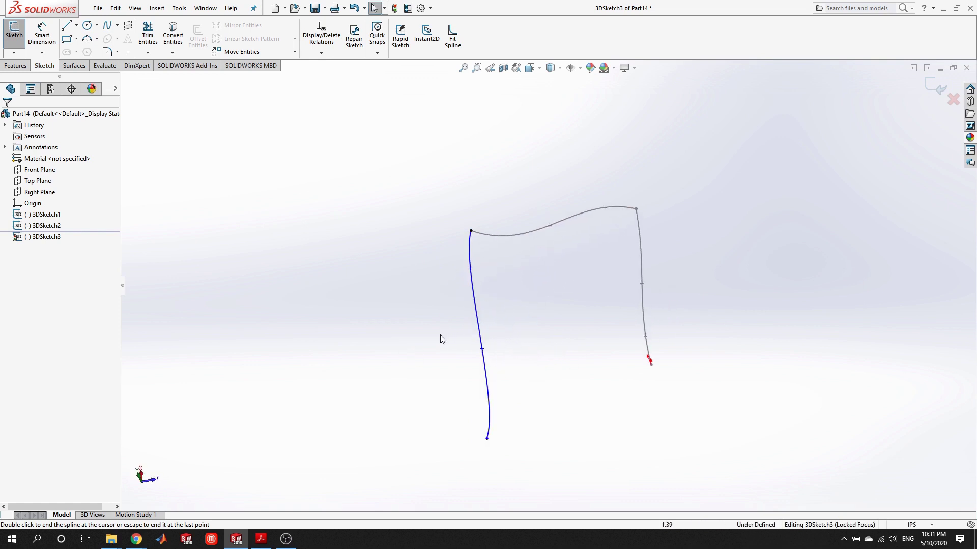
{"action": "mouse_move", "coordinate": [606, 359]}
{"action": "middle_mouse_down"}
{"action": "mouse_move", "coordinate": [628, 300]}
{"action": "mouse_move", "coordinate": [619, 305]}
{"action": "middle_mouse_up"}
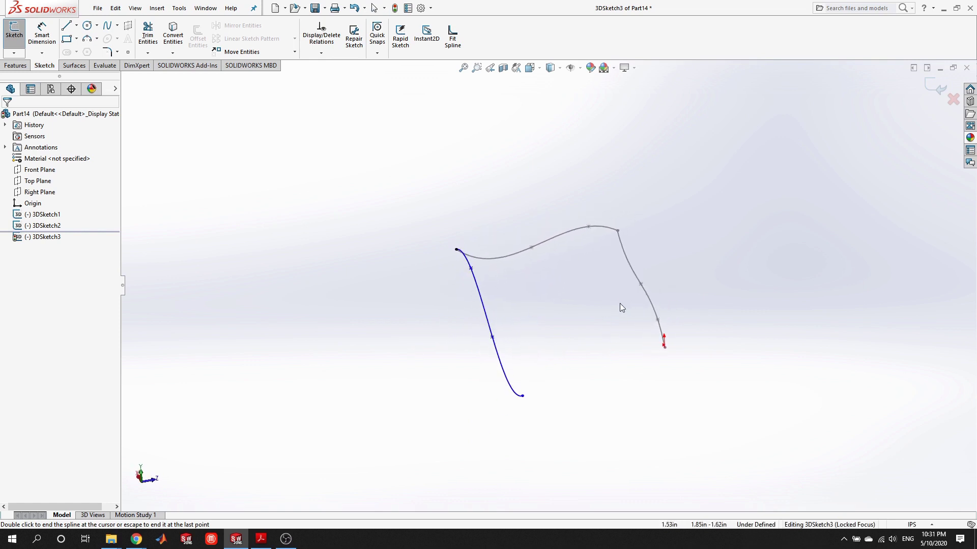
{"action": "middle_click_drag", "start_coordinate": [530, 331], "coordinate": [533, 386]}
{"action": "key", "text": "Escape"}
{"action": "left_click", "coordinate": [14, 52]}
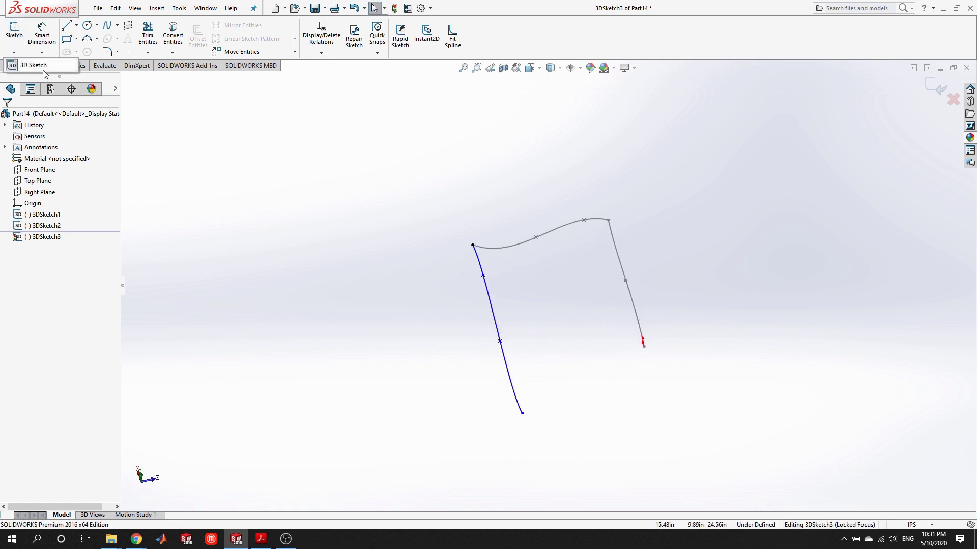
{"action": "left_click", "coordinate": [44, 71]}
- In a fourth 3D sketch, draw a four-point spline from the third spline's free end to the first spline's start at the origin
{"action": "mouse_move", "coordinate": [321, 369]}
{"action": "middle_mouse_down"}
{"action": "mouse_move", "coordinate": [425, 314]}
{"action": "mouse_move", "coordinate": [338, 280]}
{"action": "mouse_move", "coordinate": [294, 308]}
{"action": "mouse_move", "coordinate": [305, 312]}
{"action": "middle_mouse_up"}
{"action": "left_click", "coordinate": [314, 315]}
{"action": "left_click", "coordinate": [107, 25]}
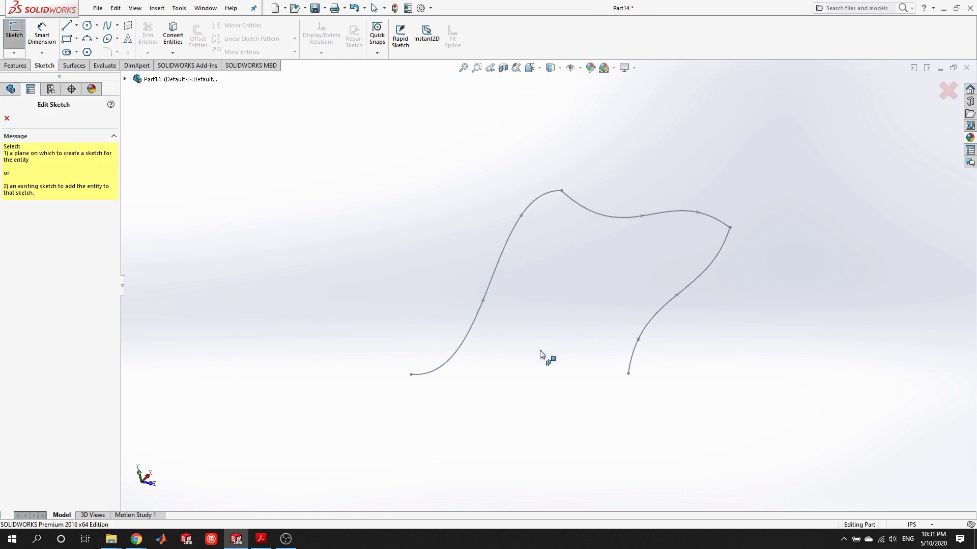
{"action": "left_click", "coordinate": [19, 52]}
{"action": "left_click", "coordinate": [44, 71]}
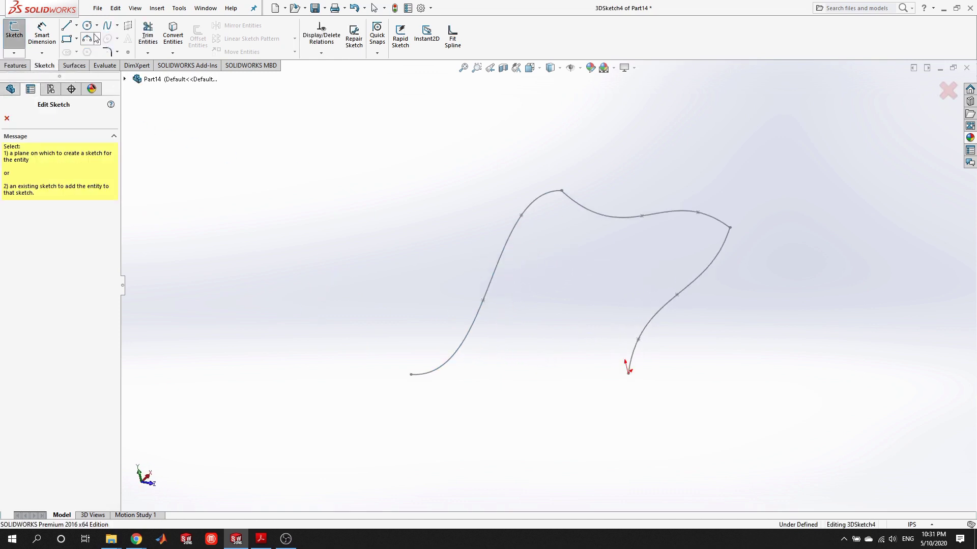
{"action": "left_click", "coordinate": [411, 374]}
{"action": "left_click", "coordinate": [539, 377]}
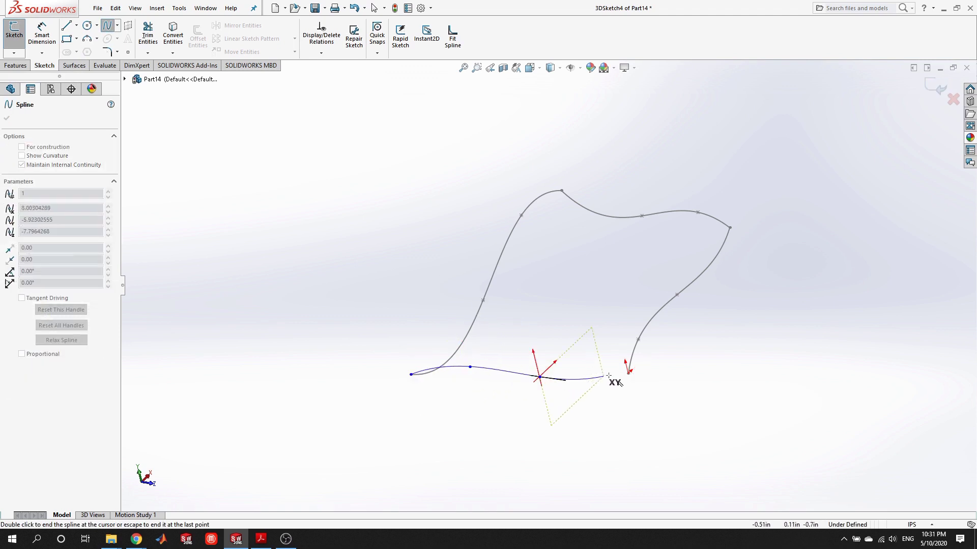
{"action": "double_click", "coordinate": [629, 373]}
{"action": "mouse_move", "coordinate": [628, 373]}
{"action": "middle_mouse_down"}
{"action": "mouse_move", "coordinate": [639, 421]}
{"action": "mouse_move", "coordinate": [584, 356]}
{"action": "mouse_move", "coordinate": [691, 322]}
{"action": "mouse_move", "coordinate": [584, 312]}
{"action": "middle_mouse_up"}
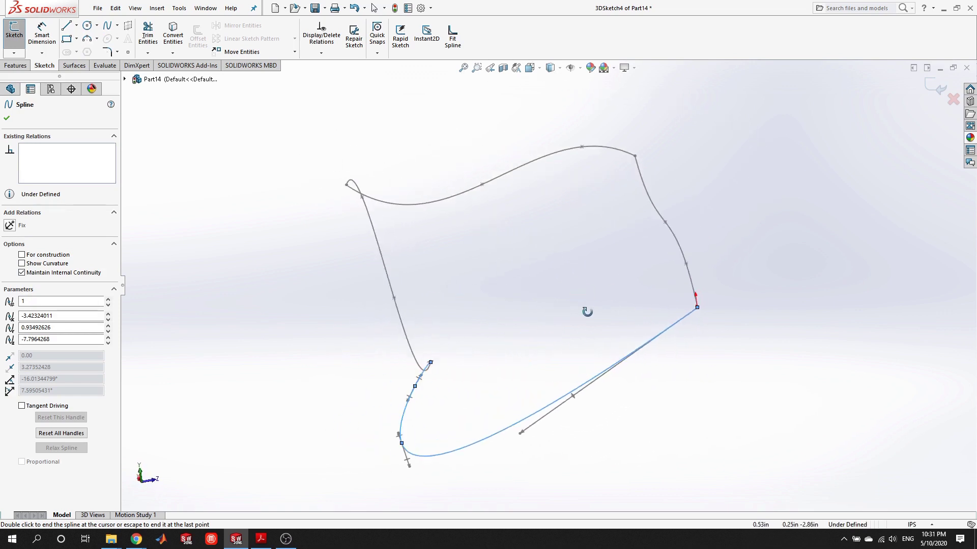
{"action": "key", "text": "Escape"}
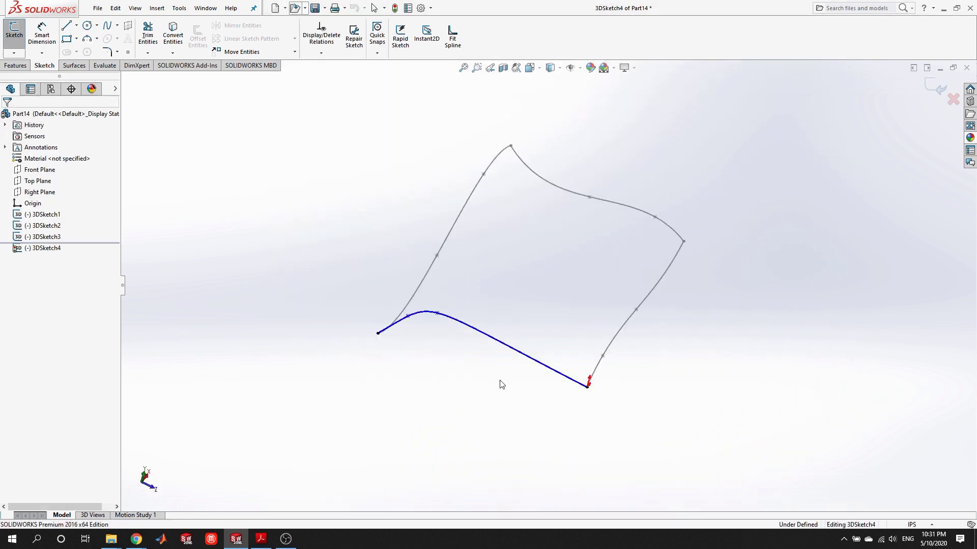
- Display the fourth spline's control polygon and move its control vertices in the top view so the curve bows outward
{"action": "left_click", "coordinate": [670, 193]}
{"action": "right_click", "coordinate": [670, 193]}
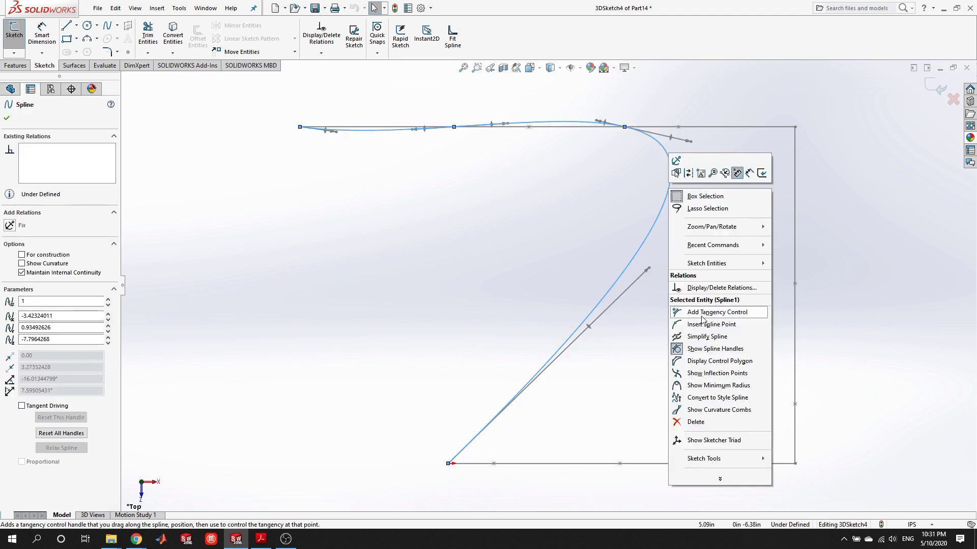
{"action": "left_click", "coordinate": [709, 368]}
{"action": "key", "text": "z"}
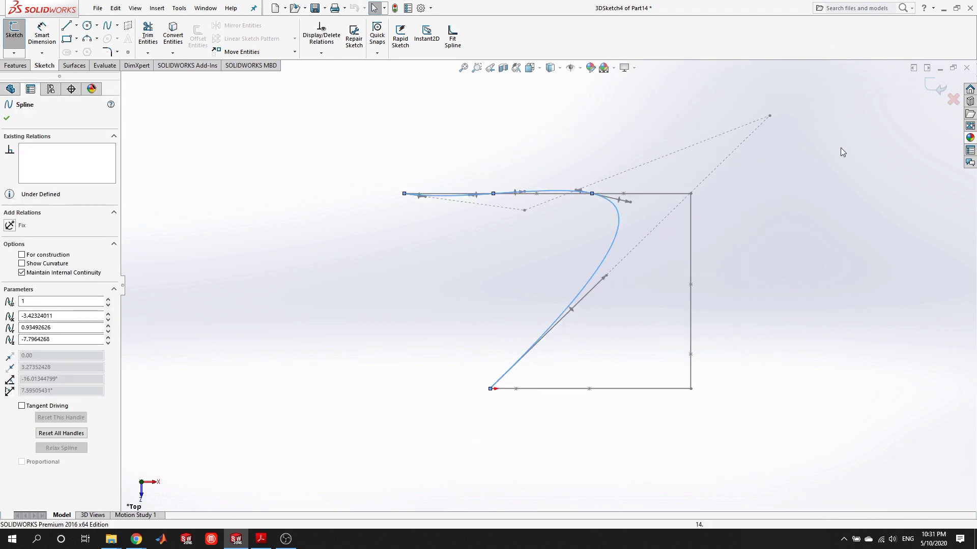
{"action": "mouse_move", "coordinate": [771, 118]}
{"action": "left_mouse_down"}
{"action": "mouse_move", "coordinate": [594, 232]}
{"action": "mouse_move", "coordinate": [339, 289]}
{"action": "left_mouse_up"}
{"action": "left_click_drag", "start_coordinate": [536, 209], "coordinate": [360, 230]}
{"action": "left_click_drag", "start_coordinate": [340, 289], "coordinate": [402, 381]}
{"action": "left_click_drag", "start_coordinate": [317, 330], "coordinate": [436, 397]}
- Raise the low control vertex of the fourth spline in a side view to flatten the curve, and close the 3D sketch
{"action": "middle_click_drag", "start_coordinate": [436, 397], "coordinate": [458, 267]}
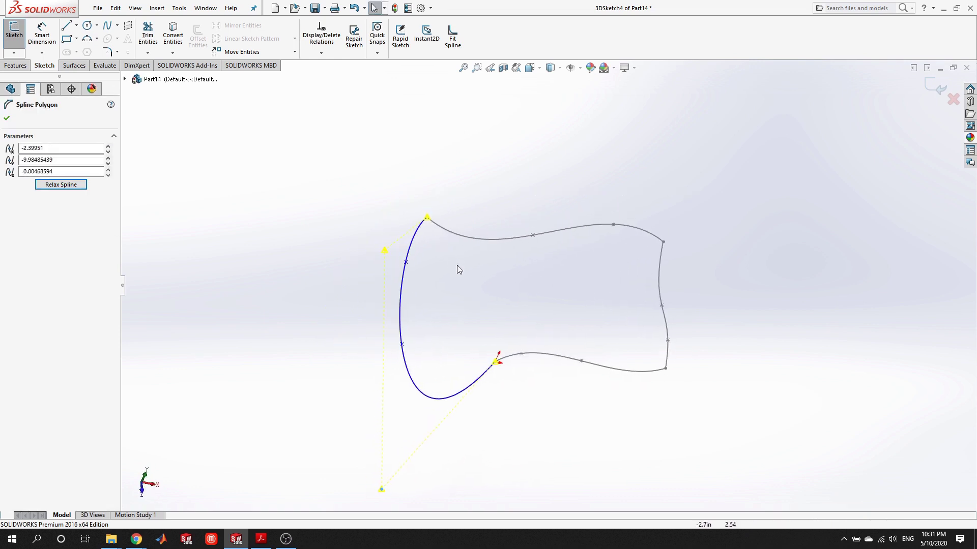
{"action": "left_click", "coordinate": [457, 267]}
{"action": "key", "text": "ctrl+1"}
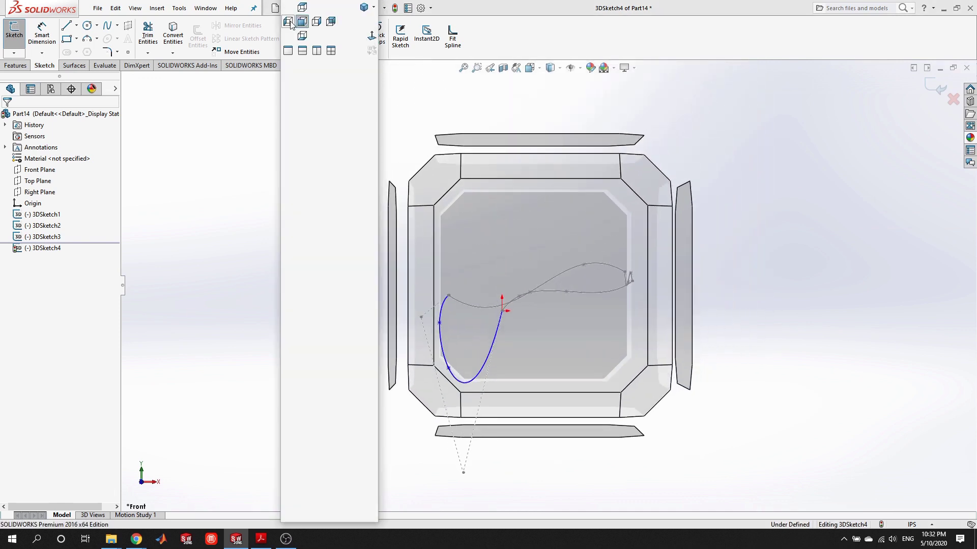
{"action": "left_click", "coordinate": [300, 22]}
{"action": "left_click_drag", "start_coordinate": [656, 476], "coordinate": [619, 219]}
{"action": "middle_click_drag", "start_coordinate": [532, 193], "coordinate": [540, 392]}
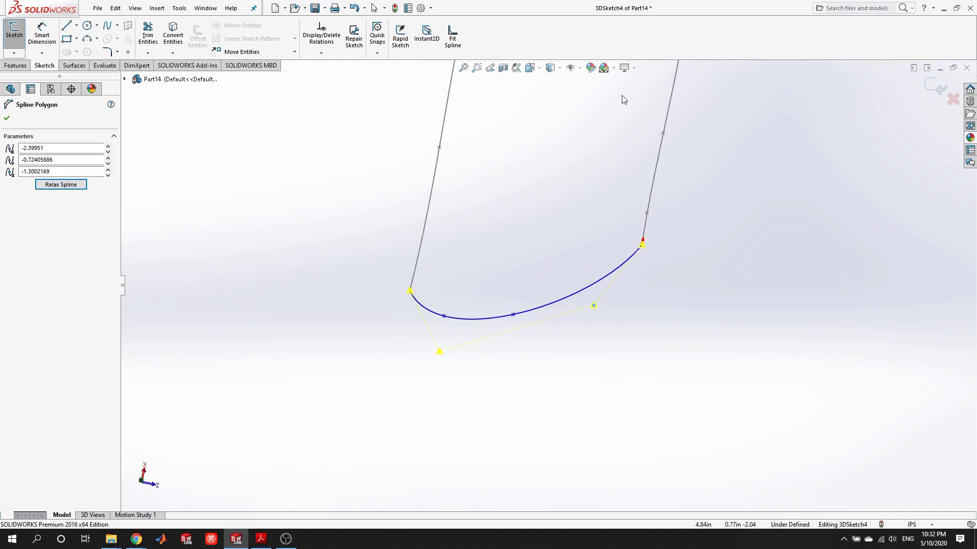
{"action": "middle_click_drag", "start_coordinate": [575, 299], "coordinate": [475, 139]}
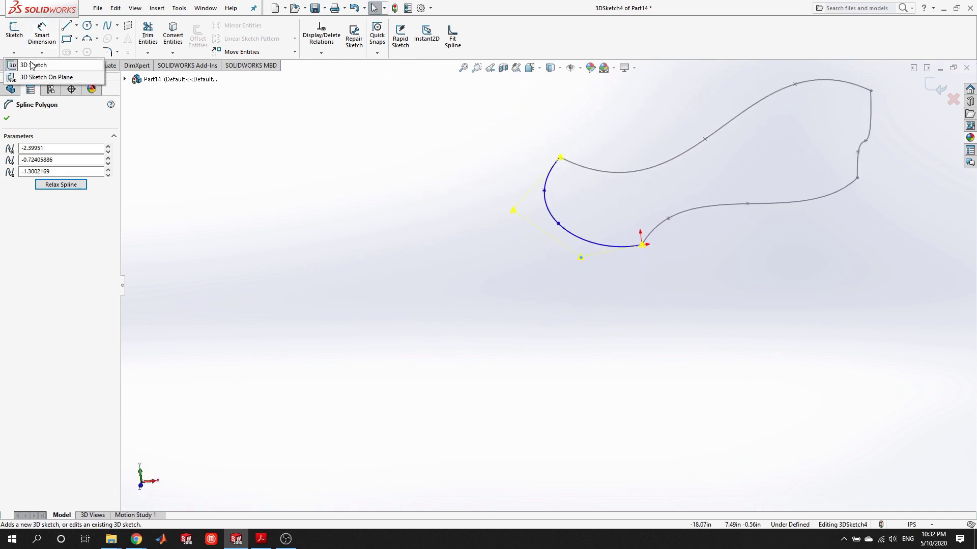
{"action": "left_click", "coordinate": [14, 30]}
- Examine the closed loop of four splines from several angles and identify which curve belongs to each 3D sketch
{"action": "mouse_move", "coordinate": [695, 349]}
{"action": "middle_mouse_down"}
{"action": "mouse_move", "coordinate": [640, 238]}
{"action": "mouse_move", "coordinate": [788, 168]}
{"action": "mouse_move", "coordinate": [848, 109]}
{"action": "mouse_move", "coordinate": [588, 92]}
{"action": "mouse_move", "coordinate": [580, 162]}
{"action": "middle_mouse_up"}
{"action": "middle_click_drag", "start_coordinate": [593, 213], "coordinate": [670, 179]}
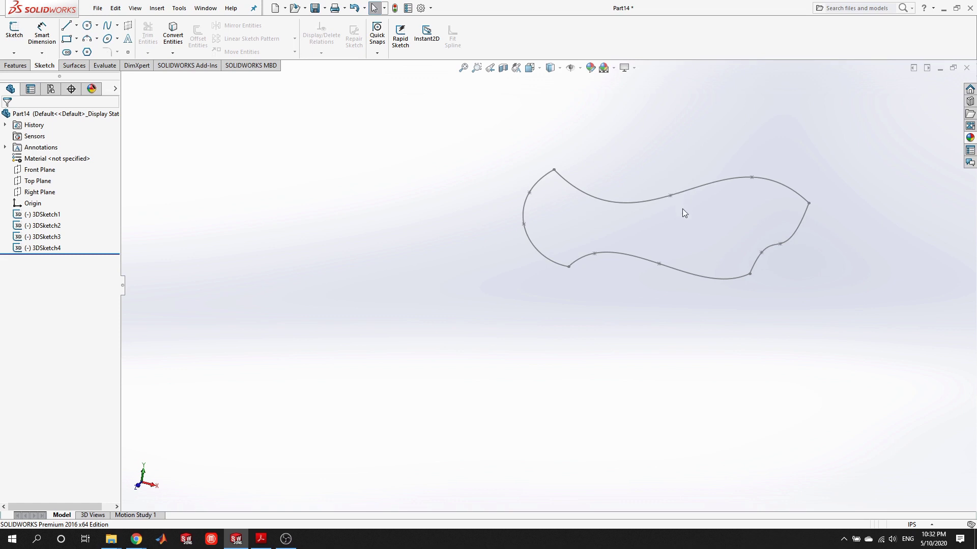
{"action": "scroll", "coordinate": [710, 240], "scroll_direction": "down", "scroll_amount": 3}
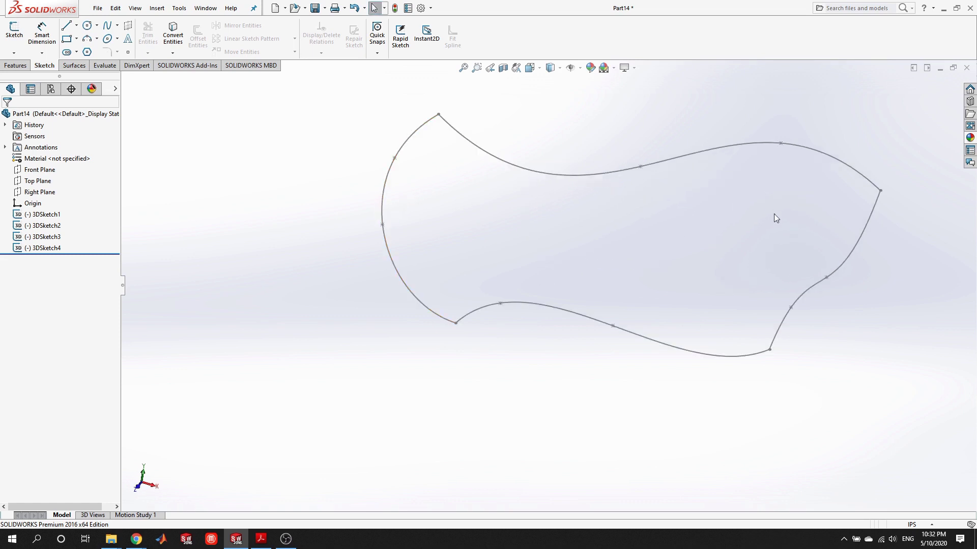
{"action": "middle_click_drag", "start_coordinate": [837, 276], "coordinate": [560, 217]}
{"action": "middle_click_drag", "start_coordinate": [537, 256], "coordinate": [606, 231]}
{"action": "scroll", "coordinate": [601, 234], "scroll_direction": "down", "scroll_amount": 3}
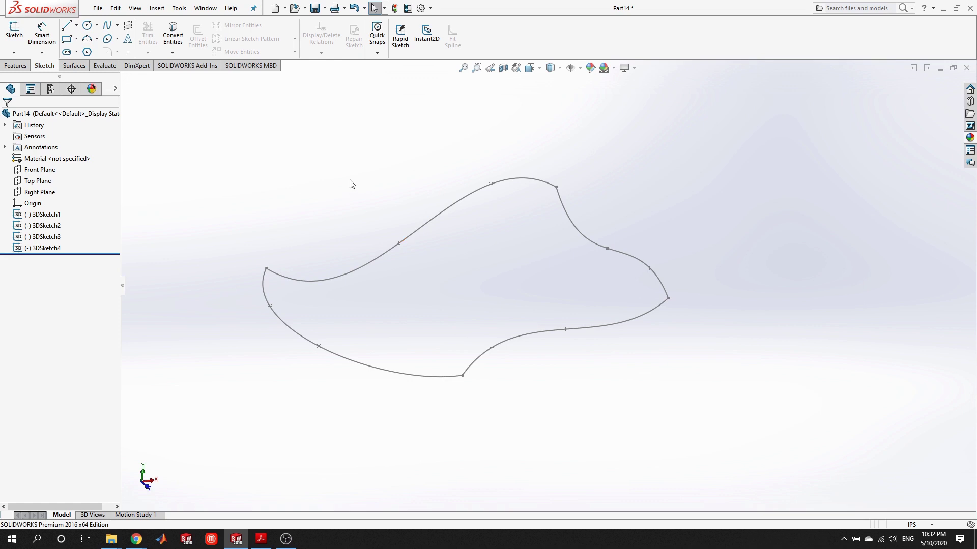
{"action": "middle_click_drag", "start_coordinate": [502, 297], "coordinate": [490, 271]}
{"action": "mouse_move", "coordinate": [446, 296]}
{"action": "middle_mouse_down"}
{"action": "mouse_move", "coordinate": [332, 263]}
{"action": "mouse_move", "coordinate": [403, 255]}
{"action": "mouse_move", "coordinate": [384, 300]}
{"action": "middle_mouse_up"}
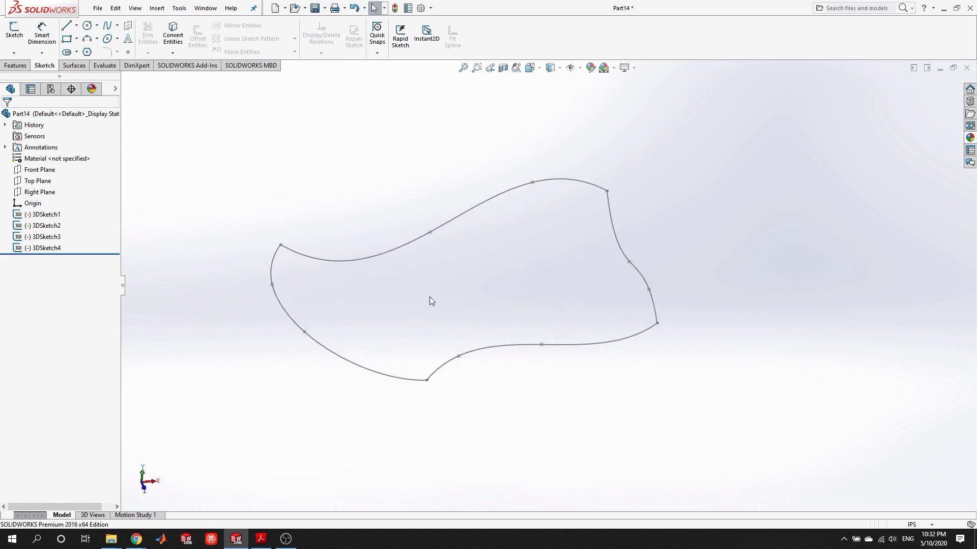
{"action": "left_click", "coordinate": [44, 214]}
{"action": "left_click", "coordinate": [44, 225]}
{"action": "left_click", "coordinate": [46, 237]}
{"action": "left_click", "coordinate": [45, 247]}
{"action": "left_click", "coordinate": [255, 217]}
- Start a Boundary Surface with the opposite curves 3DSketch4 and 3DSketch2 as the Direction 1 profiles
{"action": "left_click", "coordinate": [75, 65]}
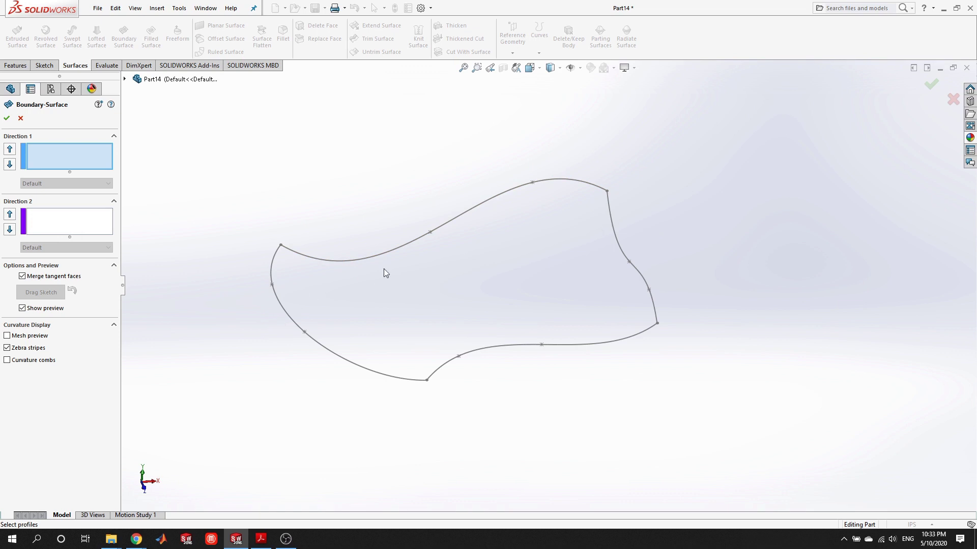
{"action": "mouse_move", "coordinate": [506, 297]}
{"action": "middle_mouse_down"}
{"action": "mouse_move", "coordinate": [552, 285]}
{"action": "mouse_move", "coordinate": [551, 319]}
{"action": "middle_mouse_up"}
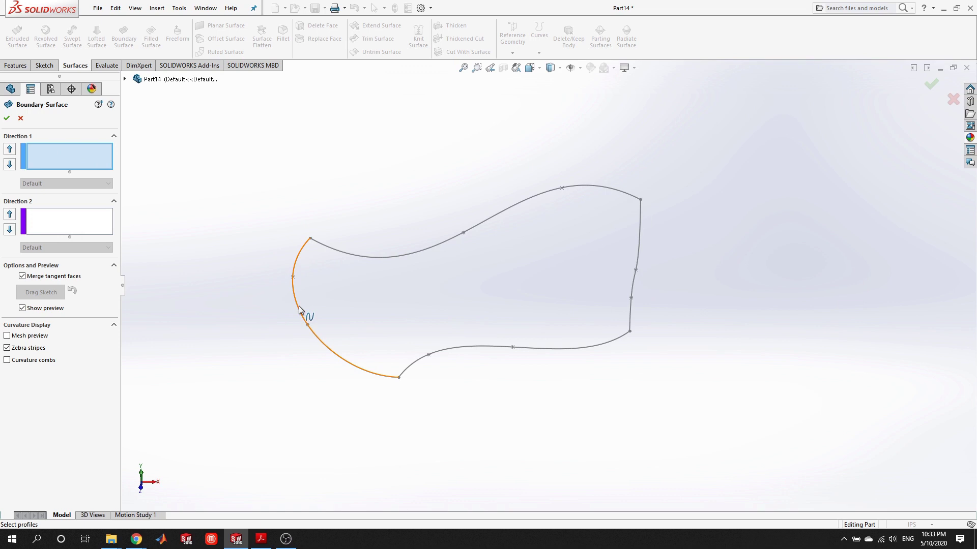
{"action": "mouse_move", "coordinate": [359, 326]}
{"action": "middle_mouse_down"}
{"action": "mouse_move", "coordinate": [466, 285]}
{"action": "mouse_move", "coordinate": [481, 296]}
{"action": "mouse_move", "coordinate": [438, 273]}
{"action": "mouse_move", "coordinate": [392, 285]}
{"action": "mouse_move", "coordinate": [386, 296]}
{"action": "mouse_move", "coordinate": [314, 304]}
{"action": "middle_mouse_up"}
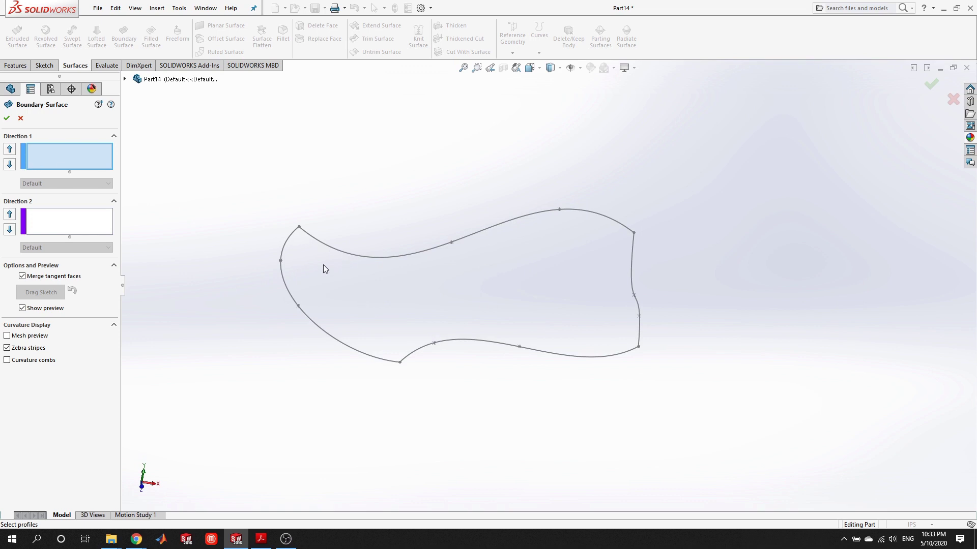
{"action": "left_click", "coordinate": [286, 284]}
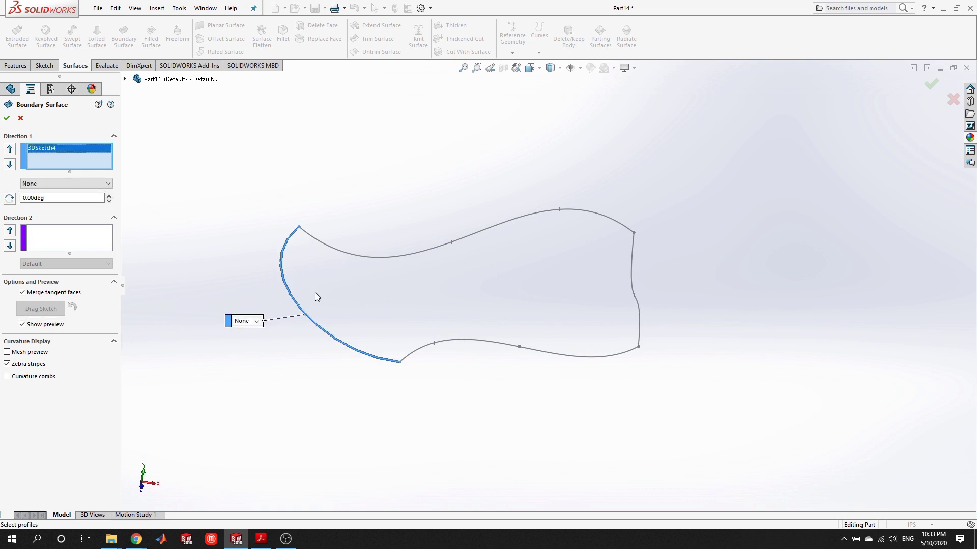
{"action": "left_click", "coordinate": [633, 273]}
- Flip the connectors between the two Direction 1 curves to untwist the boundary surface
{"action": "middle_click_drag", "start_coordinate": [393, 307], "coordinate": [252, 269]}
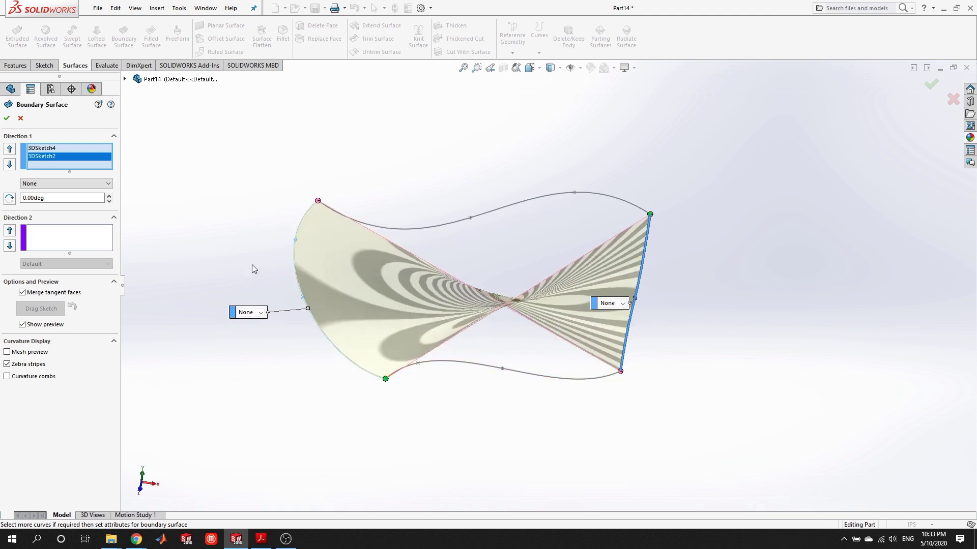
{"action": "middle_click_drag", "start_coordinate": [629, 290], "coordinate": [320, 255]}
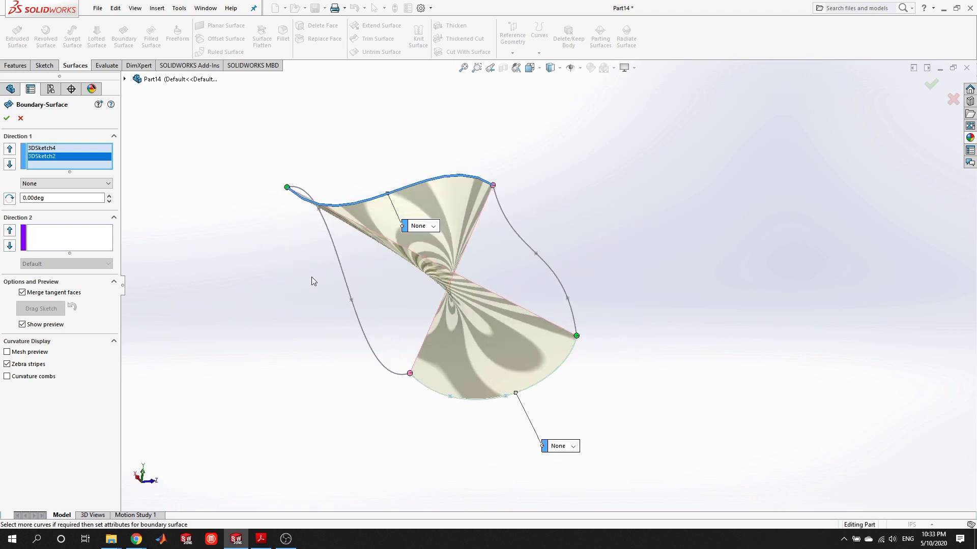
{"action": "middle_click_drag", "start_coordinate": [581, 236], "coordinate": [492, 369]}
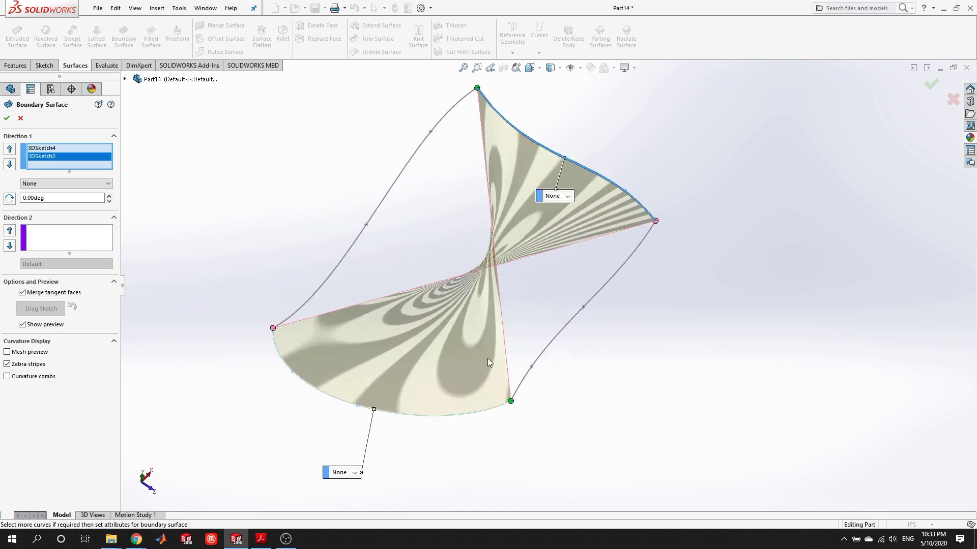
{"action": "middle_click_drag", "start_coordinate": [499, 353], "coordinate": [526, 363]}
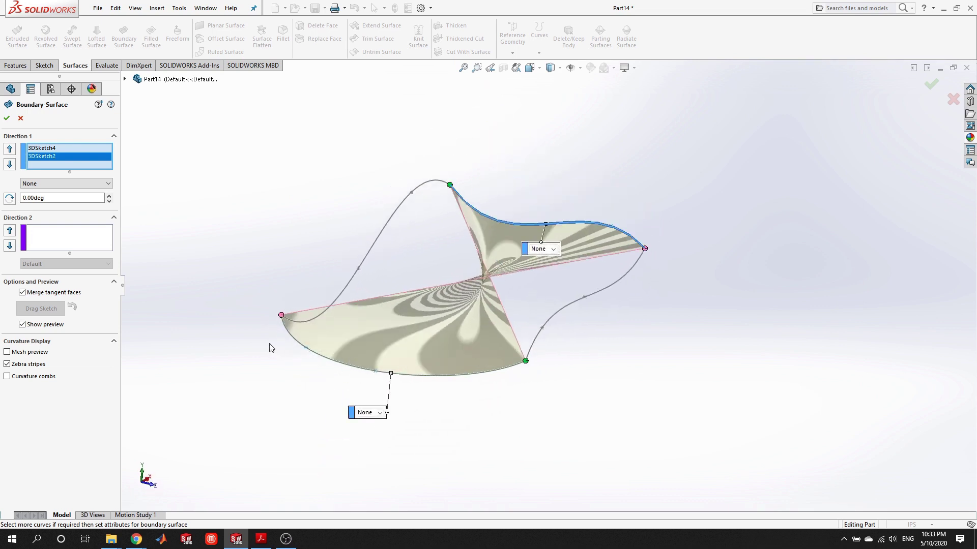
{"action": "middle_click_drag", "start_coordinate": [426, 295], "coordinate": [432, 344]}
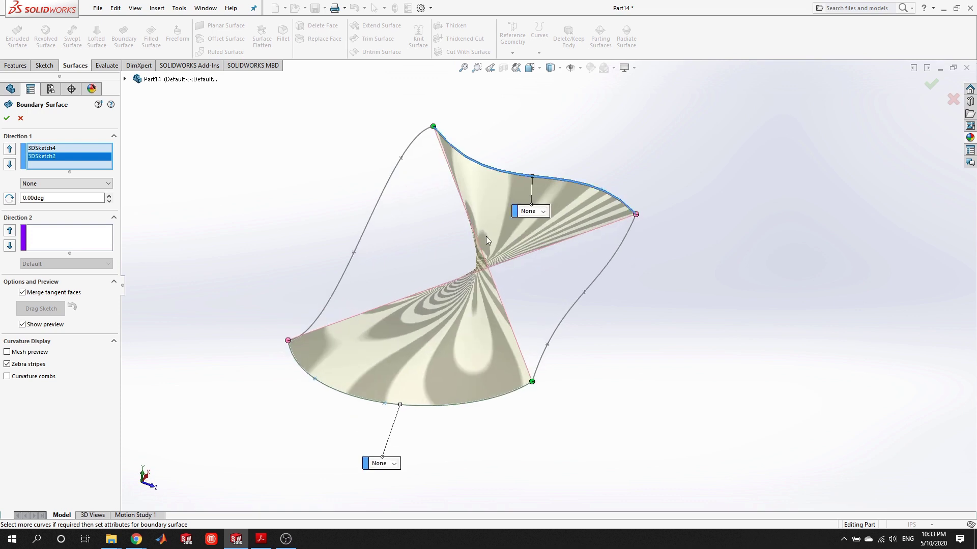
{"action": "right_click", "coordinate": [468, 313]}
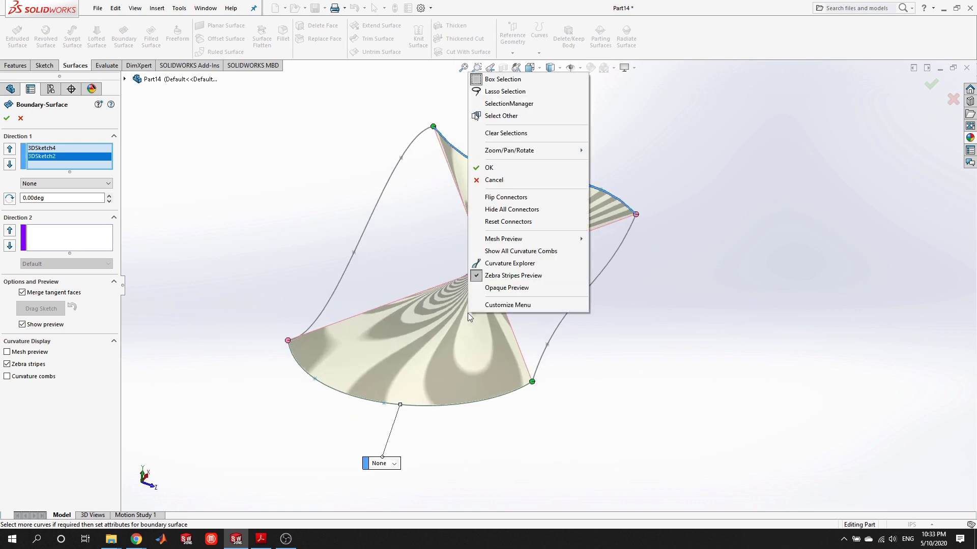
{"action": "left_click", "coordinate": [506, 198]}
- Add the curves 3DSketch3 and 3DSketch1 as the Direction 2 profiles of the boundary surface
{"action": "middle_click_drag", "start_coordinate": [584, 337], "coordinate": [629, 288]}
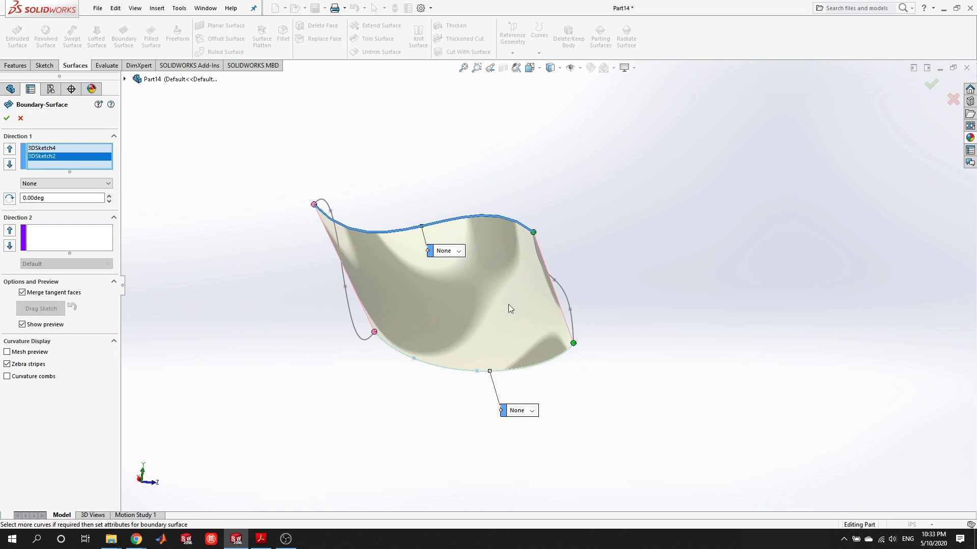
{"action": "middle_click_drag", "start_coordinate": [530, 356], "coordinate": [480, 300]}
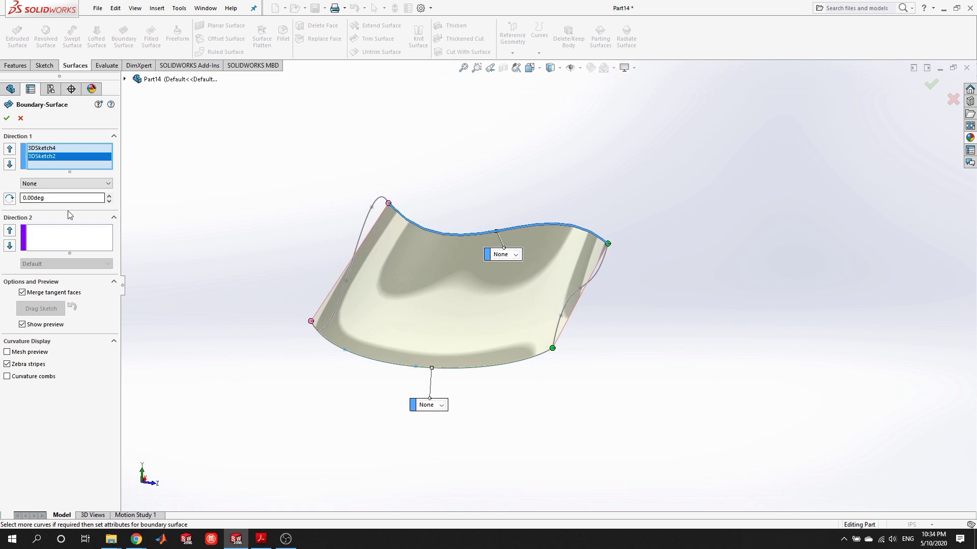
{"action": "left_click", "coordinate": [57, 238]}
{"action": "middle_click_drag", "start_coordinate": [305, 307], "coordinate": [363, 338]}
{"action": "left_click", "coordinate": [399, 244]}
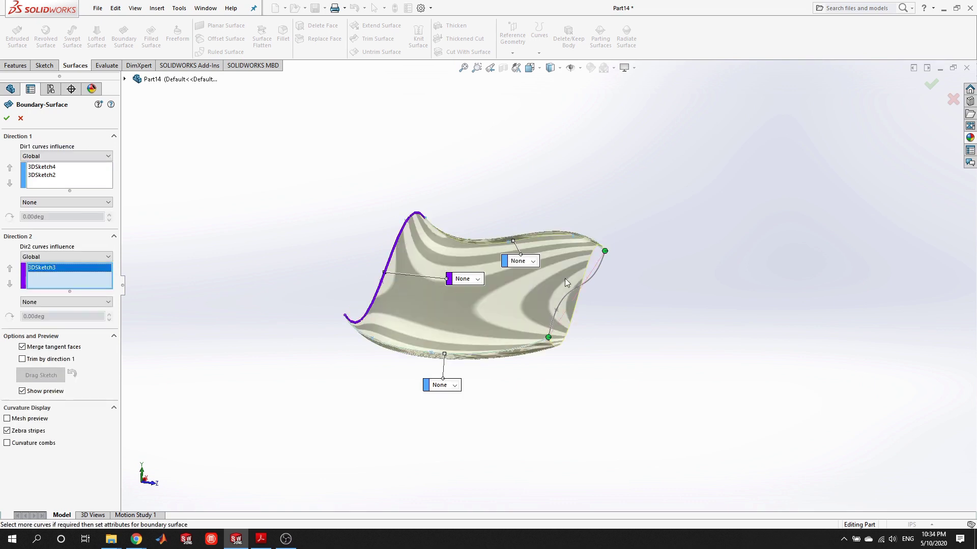
{"action": "left_click", "coordinate": [591, 279]}
- Move the 3DSketch3, 3DSketch2 and 3DSketch1 callouts clear of the surface preview and view the tangency options for 3DSketch1
{"action": "middle_click_drag", "start_coordinate": [526, 337], "coordinate": [529, 278]}
{"action": "scroll", "coordinate": [500, 271], "scroll_direction": "down", "scroll_amount": 2}
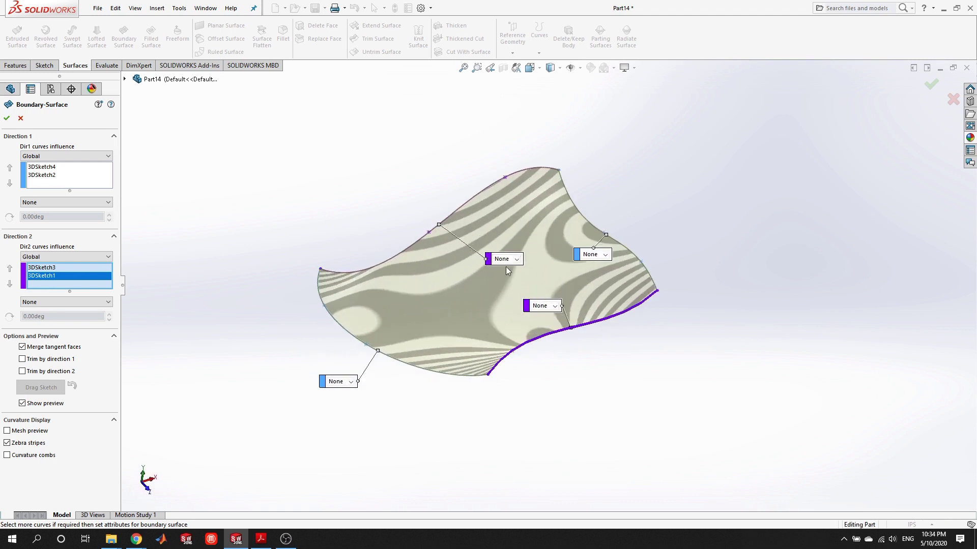
{"action": "left_click_drag", "start_coordinate": [490, 262], "coordinate": [370, 177]}
{"action": "left_click_drag", "start_coordinate": [583, 252], "coordinate": [662, 179]}
{"action": "left_click_drag", "start_coordinate": [531, 311], "coordinate": [616, 377]}
{"action": "left_click", "coordinate": [640, 369]}
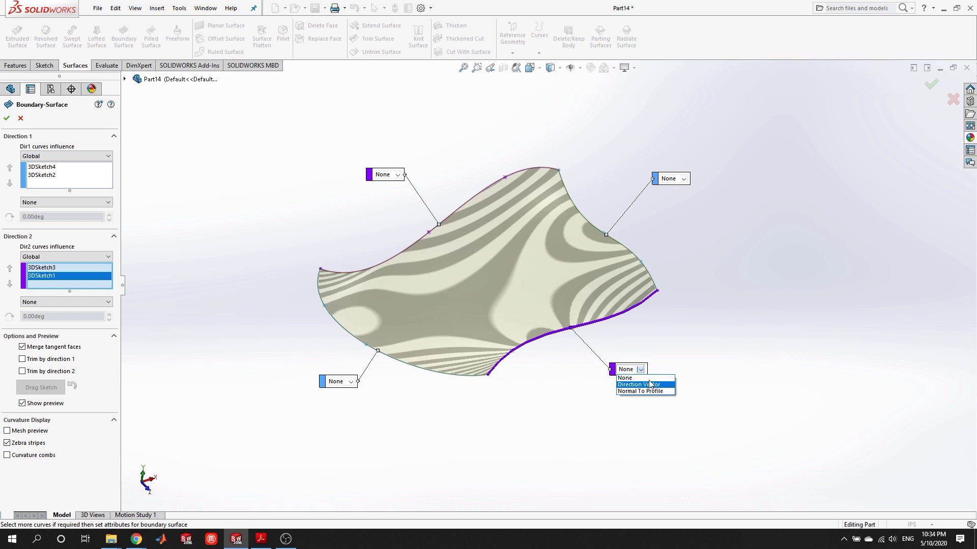
{"action": "key", "text": "Escape"}
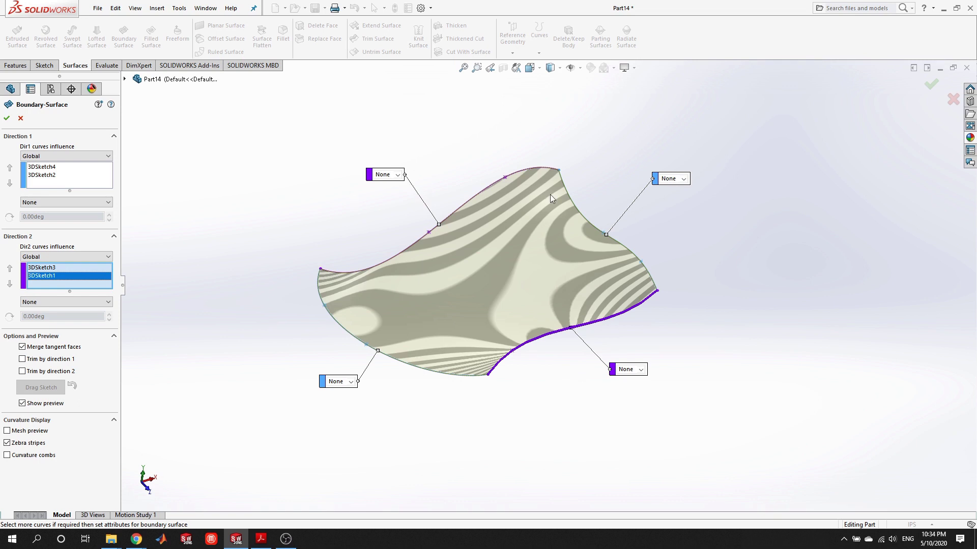
- Show the mesh preview with a density of 9, accept the boundary surface and inspect its shape
{"action": "middle_click_drag", "start_coordinate": [480, 295], "coordinate": [447, 260]}
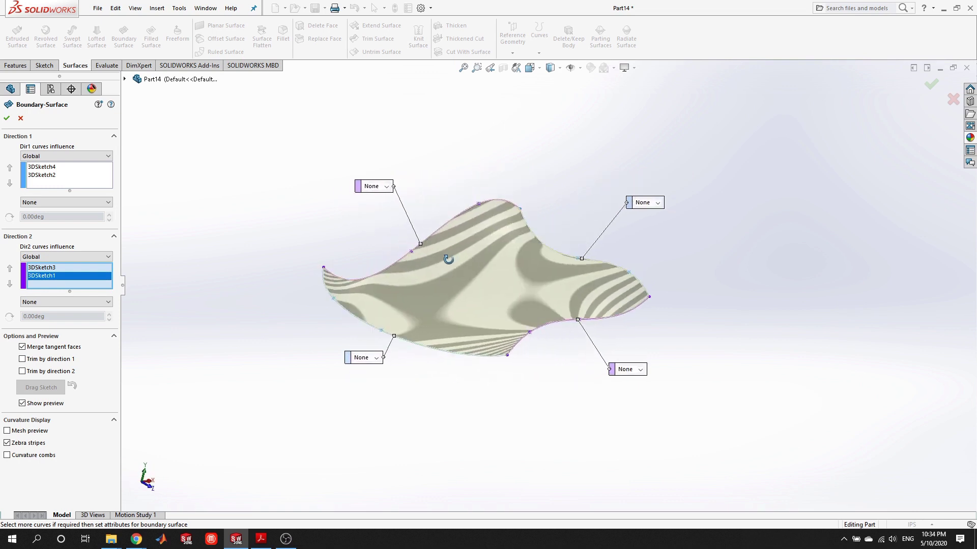
{"action": "left_click", "coordinate": [7, 431]}
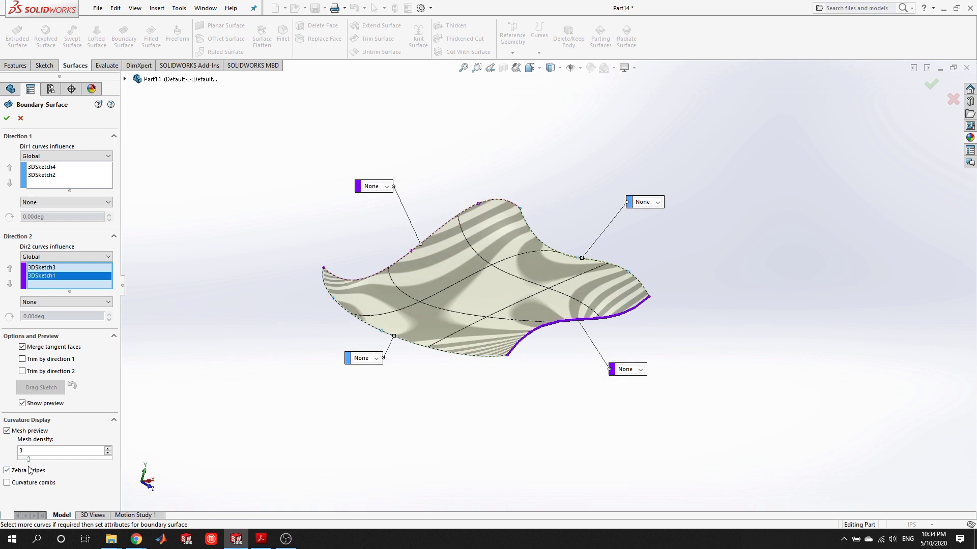
{"action": "left_click_drag", "start_coordinate": [30, 458], "coordinate": [61, 460]}
{"action": "middle_click_drag", "start_coordinate": [527, 251], "coordinate": [600, 215]}
{"action": "middle_click_drag", "start_coordinate": [517, 349], "coordinate": [508, 305]}
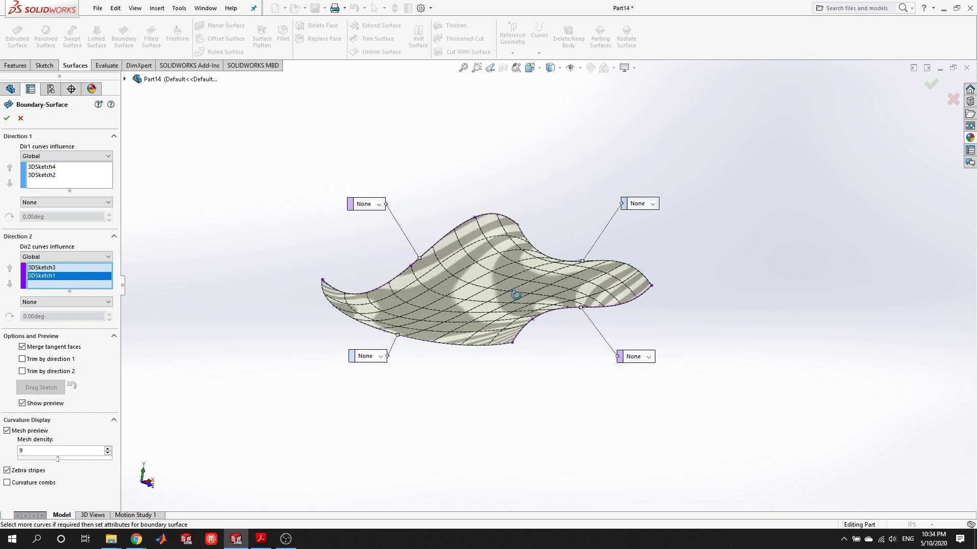
{"action": "left_click", "coordinate": [6, 118]}
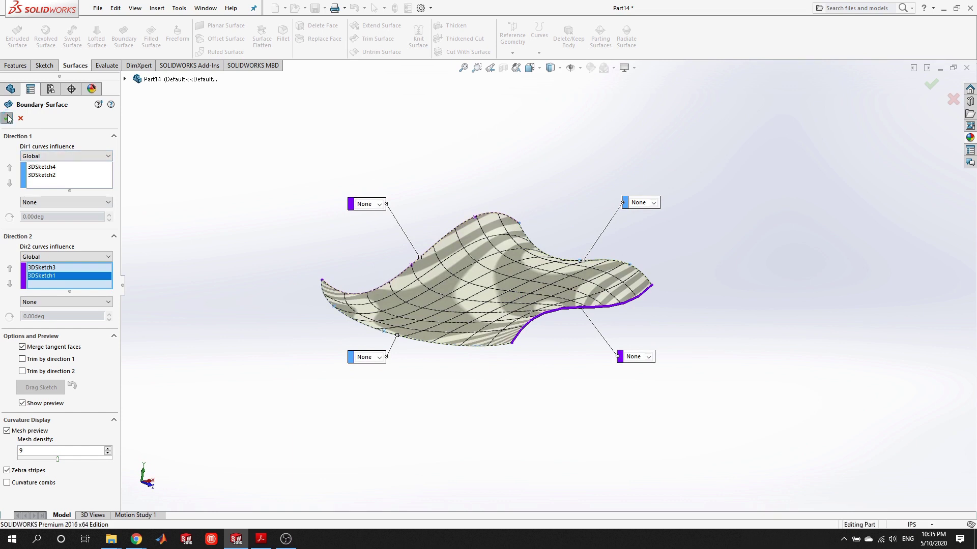
{"action": "middle_click_drag", "start_coordinate": [477, 325], "coordinate": [461, 302]}
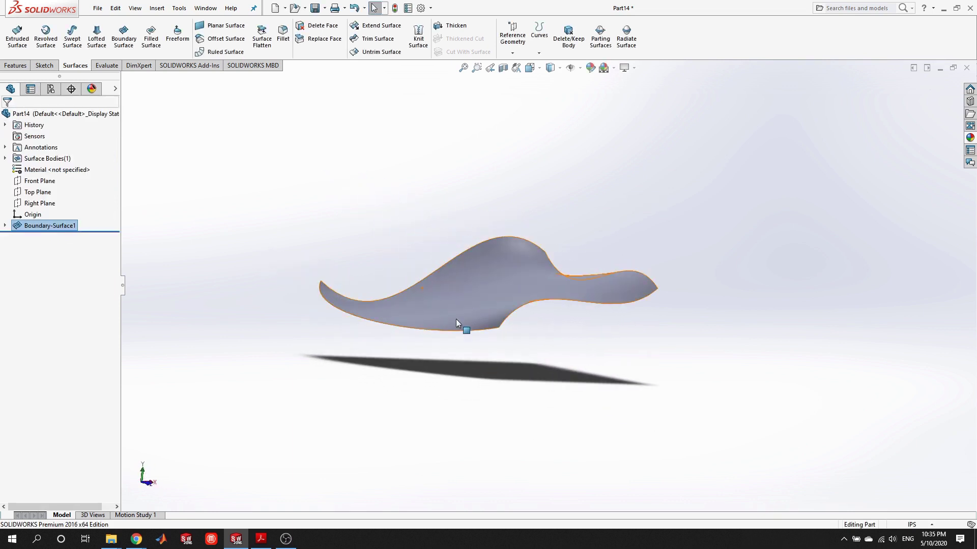
{"action": "middle_click_drag", "start_coordinate": [523, 300], "coordinate": [519, 345]}
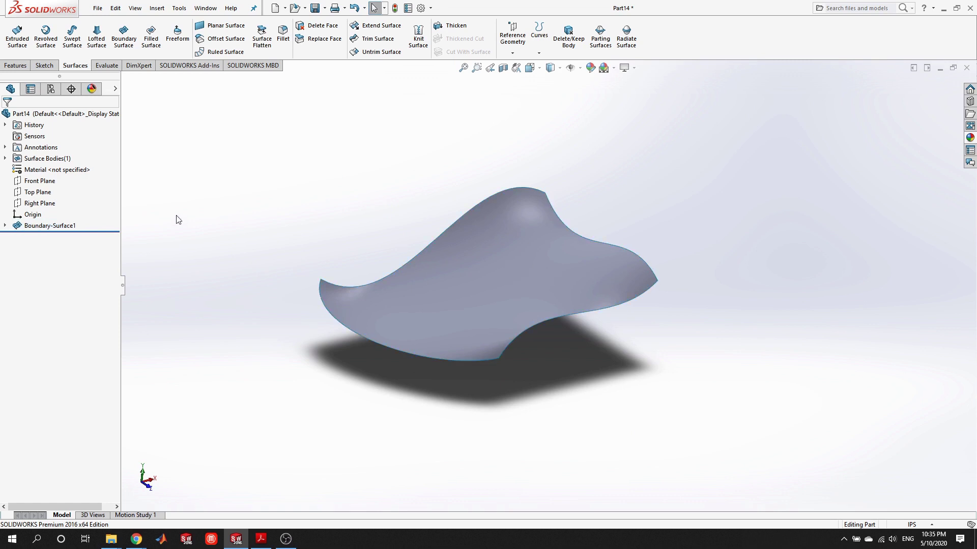
- Suppress the boundary surface and show its four 3D sketches, 3DSketch4, 3DSketch2, 3DSketch3 and 3DSketch1
{"action": "right_click", "coordinate": [36, 231]}
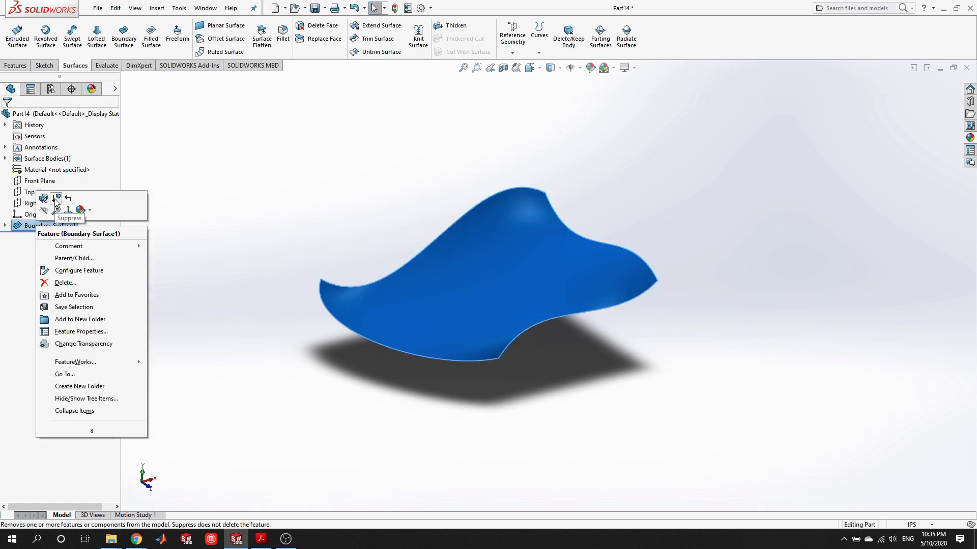
{"action": "left_click", "coordinate": [53, 214]}
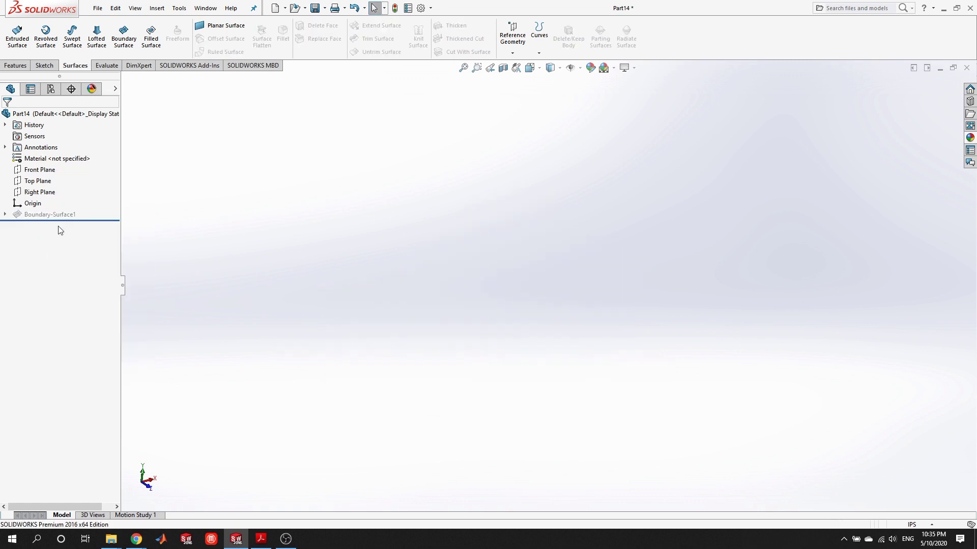
{"action": "left_click", "coordinate": [6, 214]}
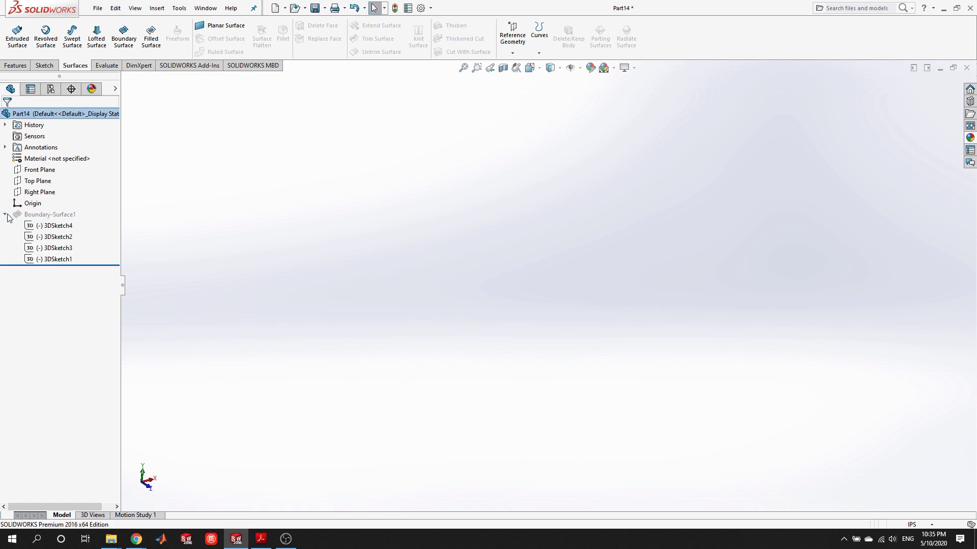
{"action": "left_click", "coordinate": [51, 225]}
{"action": "left_click", "coordinate": [53, 259], "text": "shift"}
{"action": "left_click", "coordinate": [61, 243]}
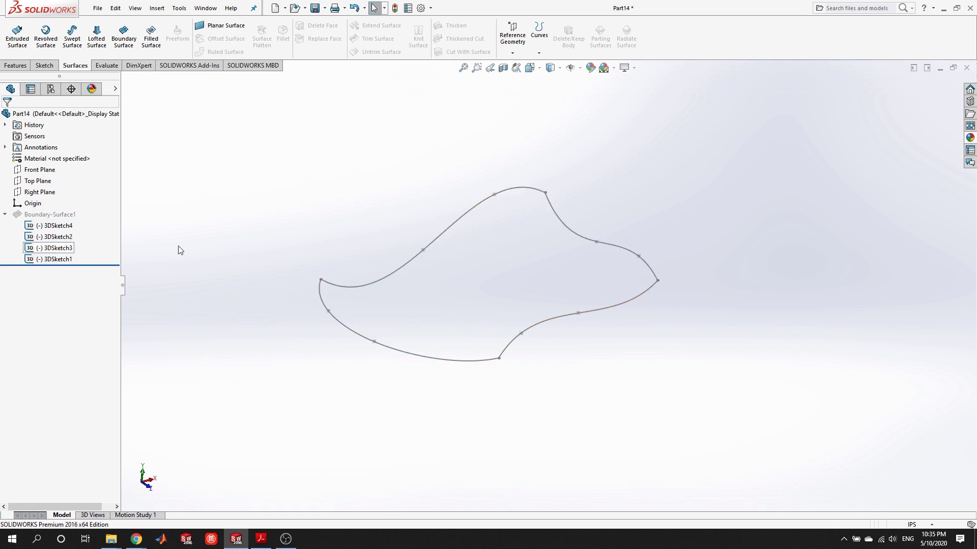
- Start a Filled Surface with the curves 3DSketch3, 3DSketch4 and 3DSketch1 as its patch boundary
{"action": "left_click", "coordinate": [157, 42]}
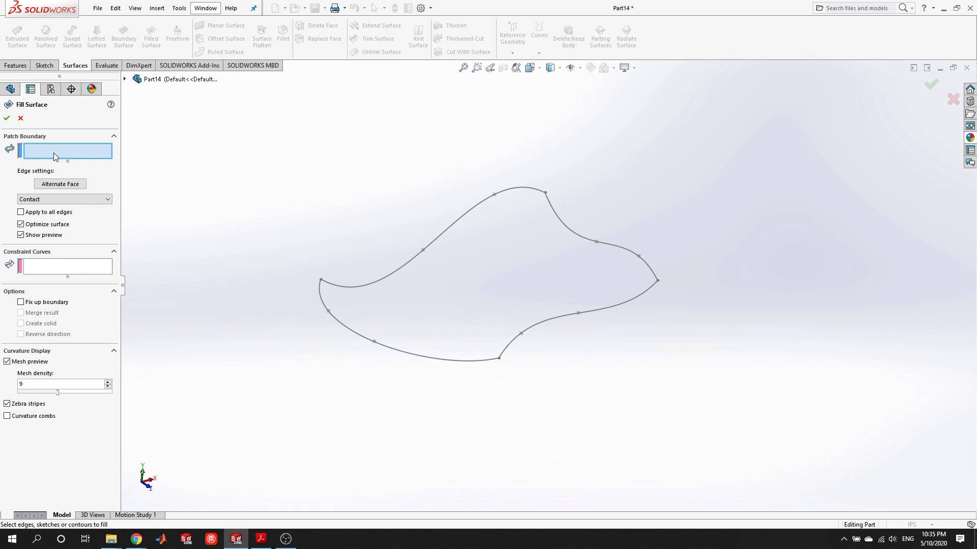
{"action": "left_click", "coordinate": [458, 231]}
{"action": "left_click", "coordinate": [336, 326]}
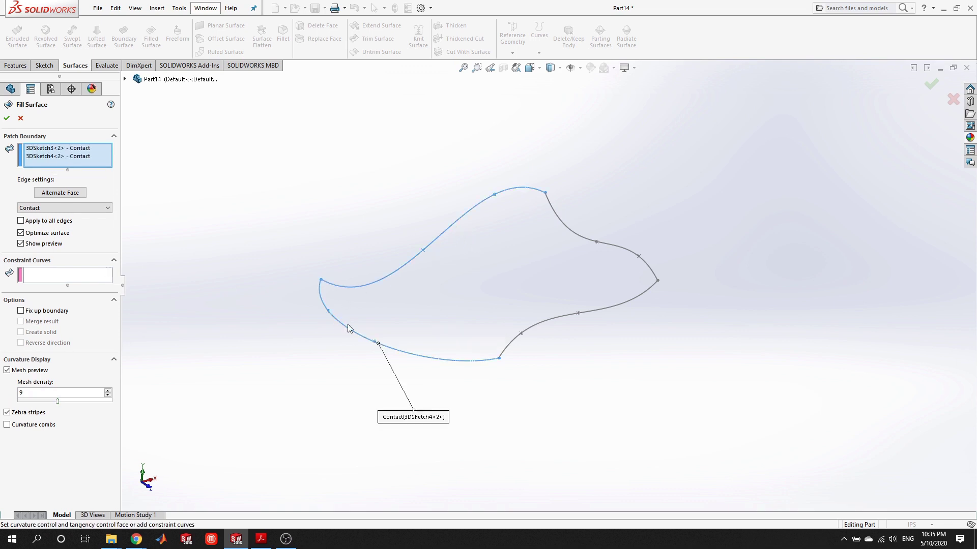
{"action": "left_click", "coordinate": [518, 345]}
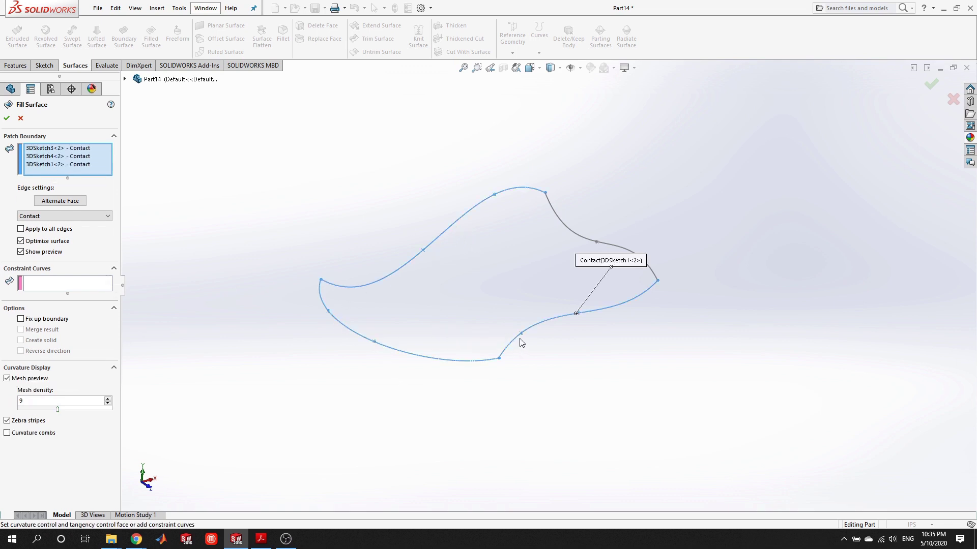
- Add 3DSketch2 as the fourth patch boundary and create the filled surface with Contact edge settings
{"action": "left_click", "coordinate": [651, 274]}
{"action": "middle_click_drag", "start_coordinate": [489, 305], "coordinate": [426, 310]}
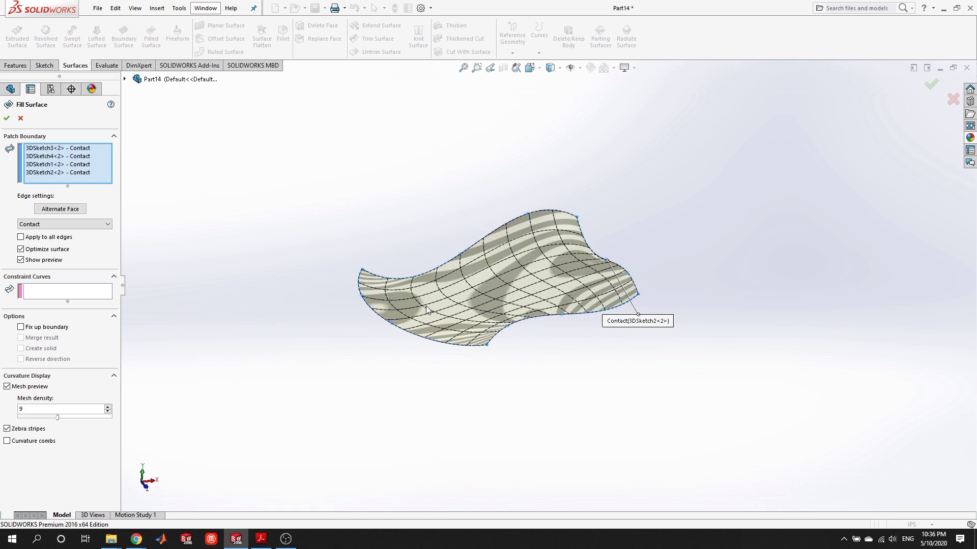
{"action": "scroll", "coordinate": [503, 313], "scroll_direction": "down", "scroll_amount": 4}
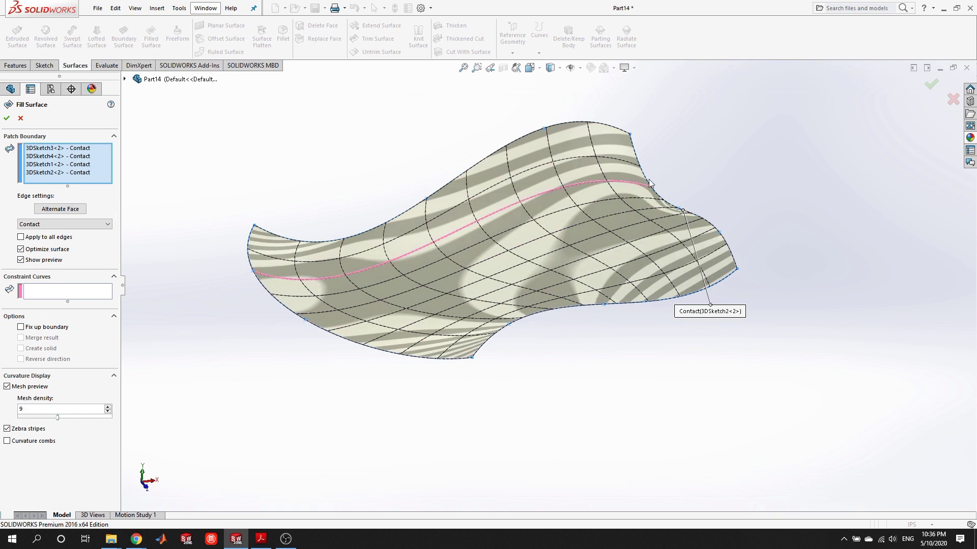
{"action": "left_click", "coordinate": [53, 291]}
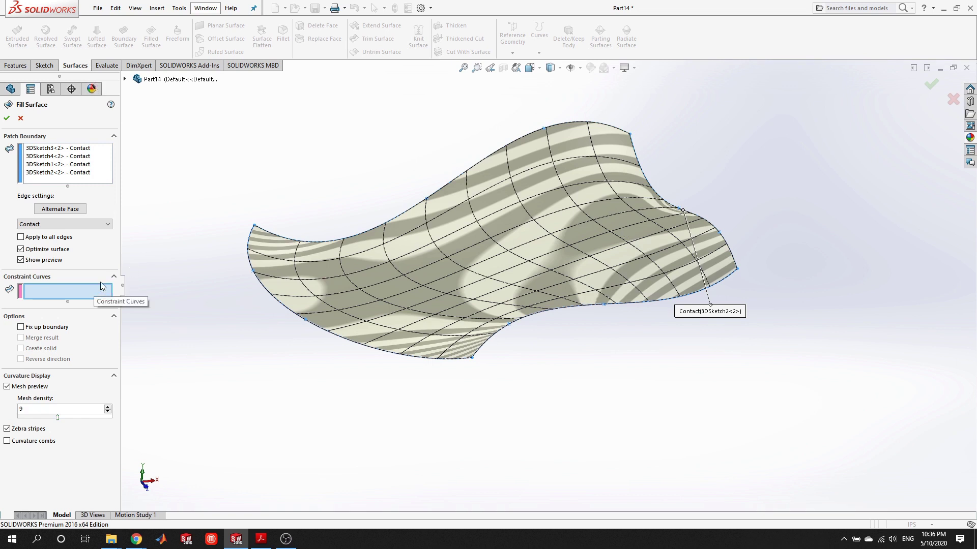
{"action": "left_click", "coordinate": [94, 224]}
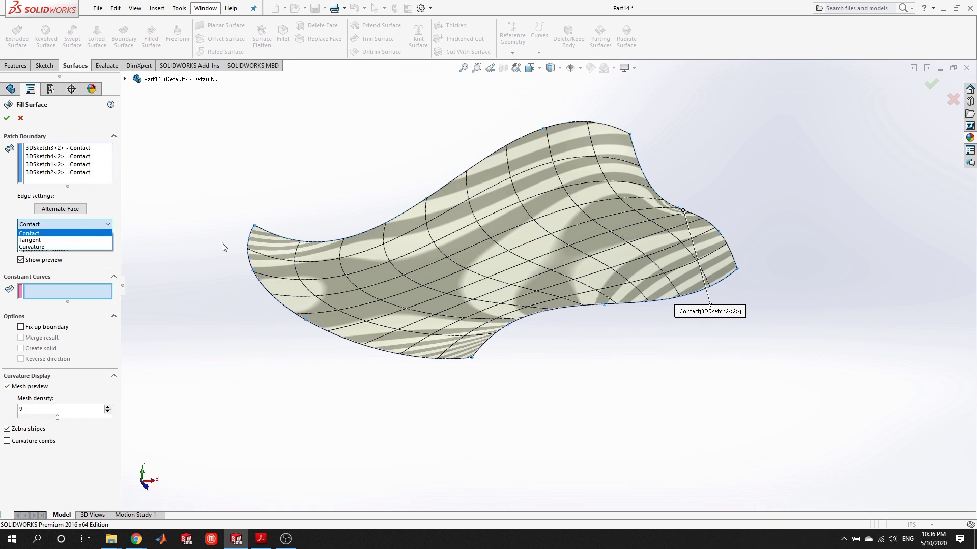
{"action": "left_click", "coordinate": [84, 225]}
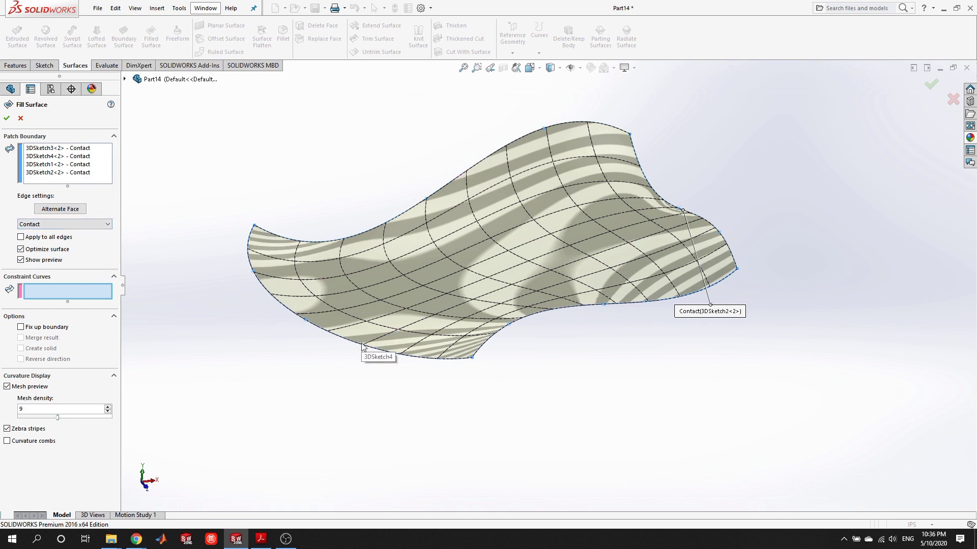
{"action": "left_click", "coordinate": [7, 118]}
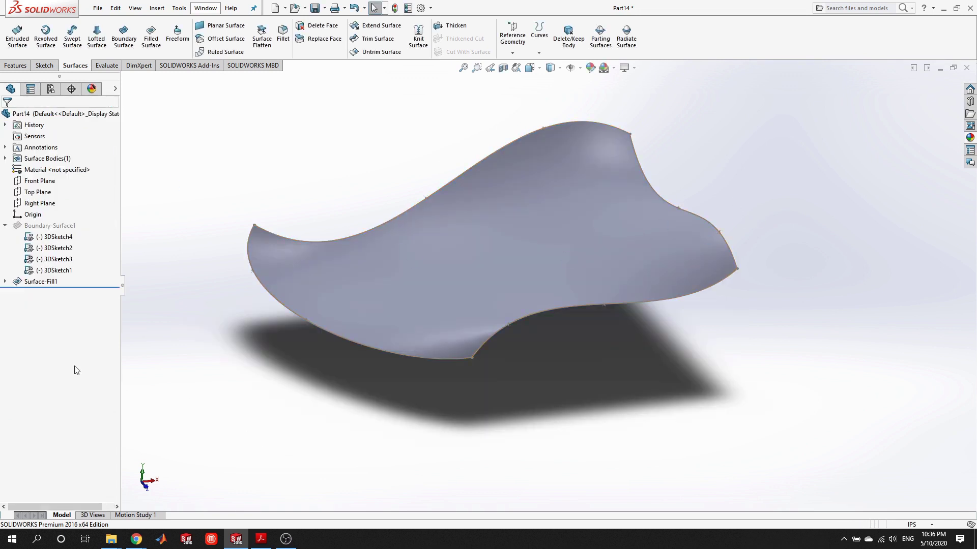
- Delete the filled surface feature
{"action": "right_click", "coordinate": [41, 284]}
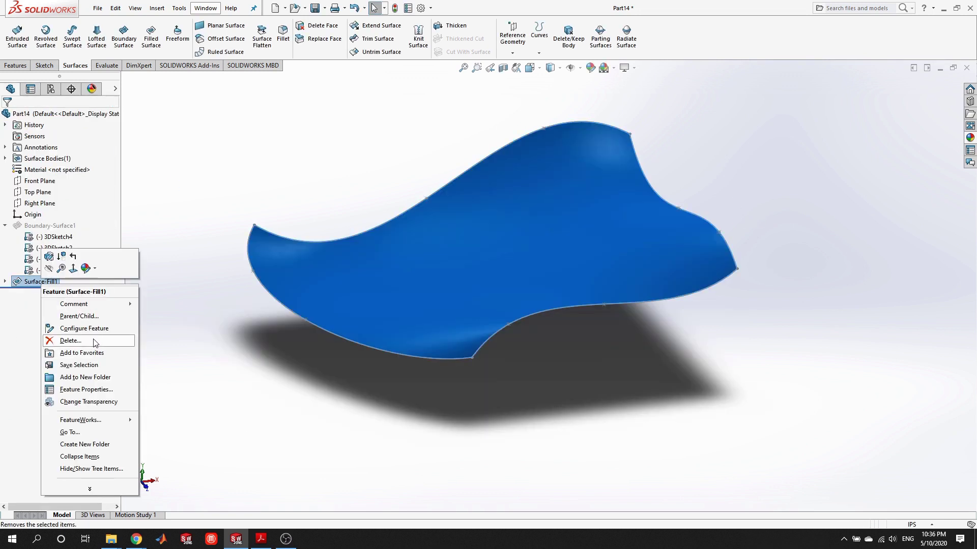
{"action": "left_click", "coordinate": [120, 337]}
{"action": "key", "text": "Return"}
{"action": "right_click", "coordinate": [42, 226]}
{"action": "left_click", "coordinate": [45, 187]}
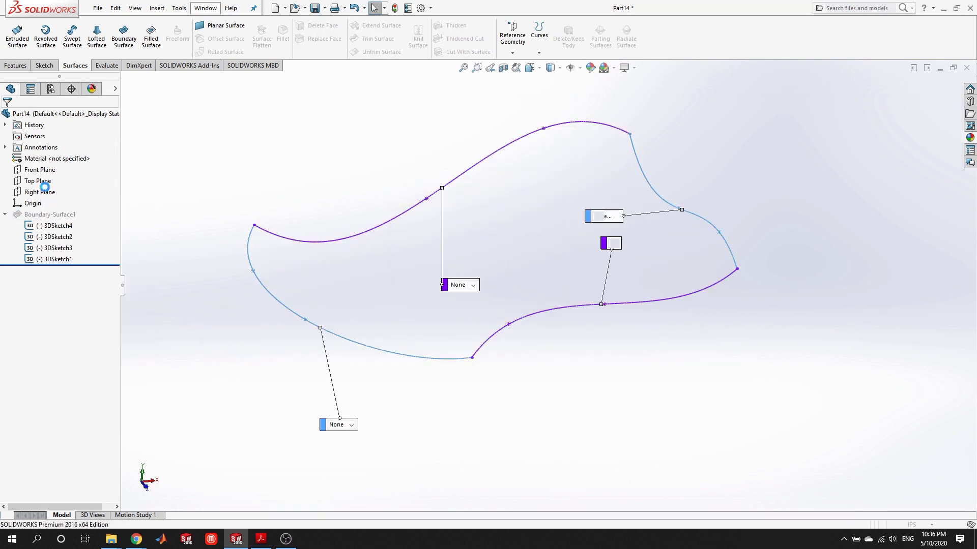
{"action": "left_click", "coordinate": [12, 119]}
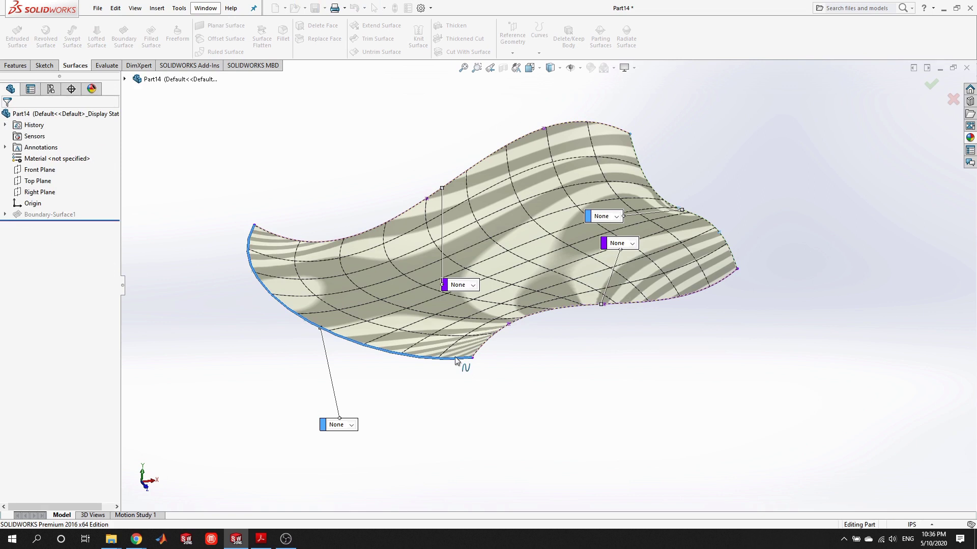
{"action": "right_click", "coordinate": [29, 218]}
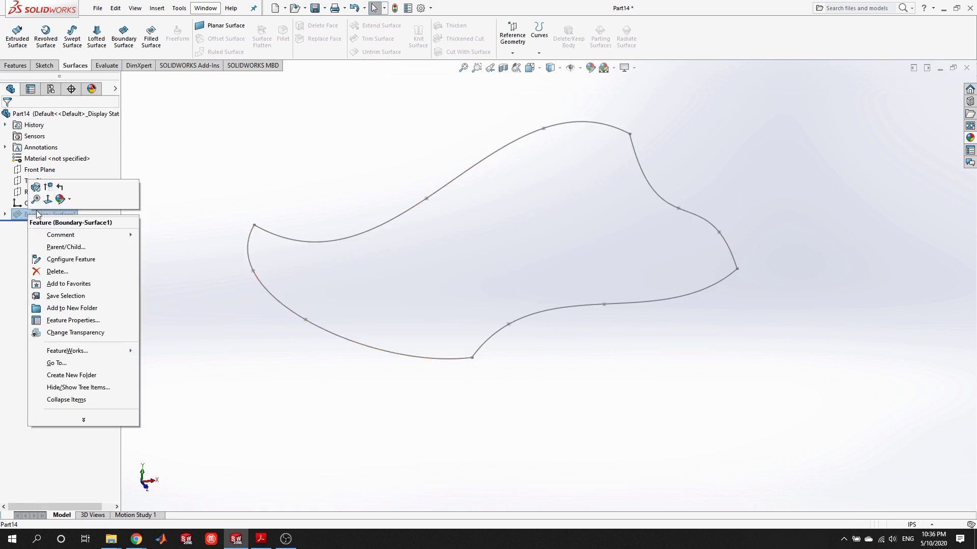
{"action": "left_click", "coordinate": [43, 191]}
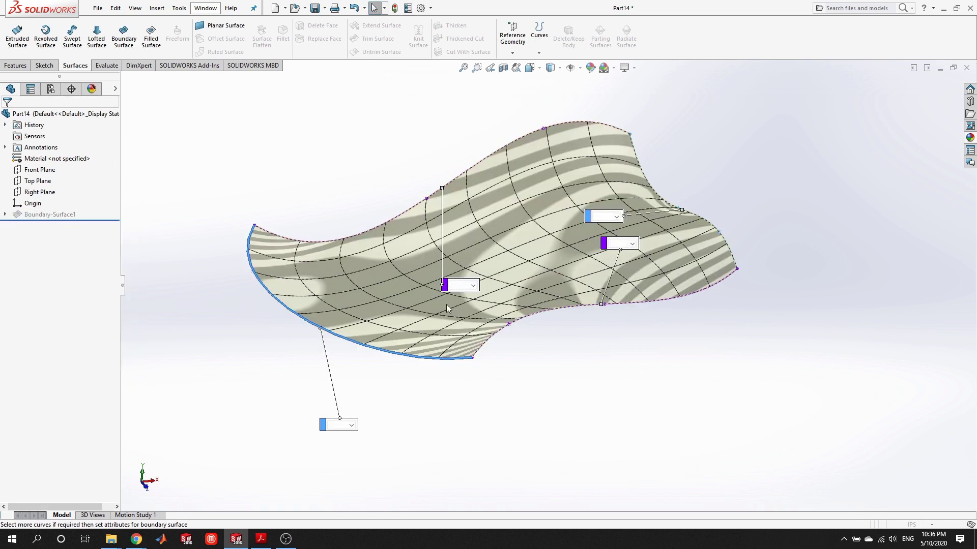
{"action": "left_click", "coordinate": [20, 118]}
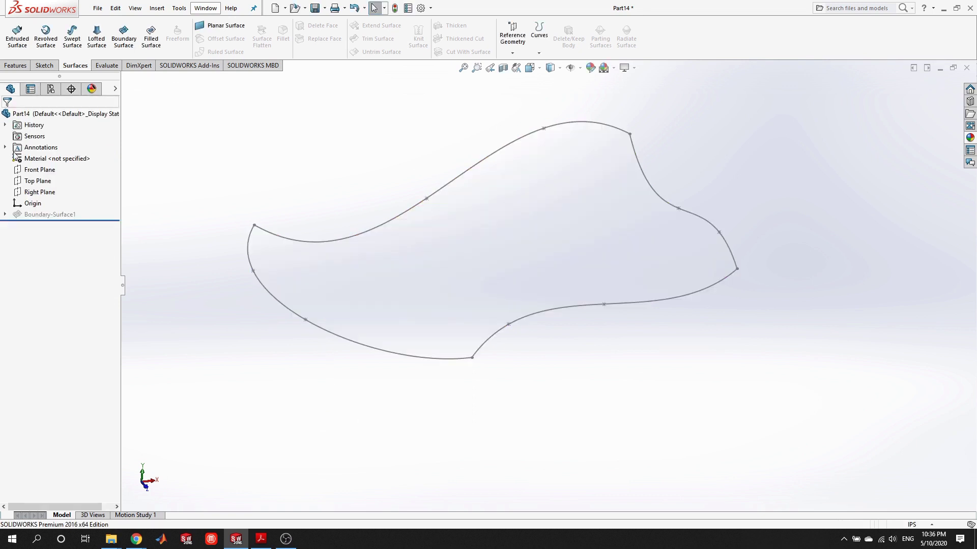
- Unsuppress the boundary surface feature
{"action": "right_click", "coordinate": [35, 218]}
{"action": "left_click", "coordinate": [55, 190]}
{"action": "middle_click_drag", "start_coordinate": [270, 203], "coordinate": [582, 332]}
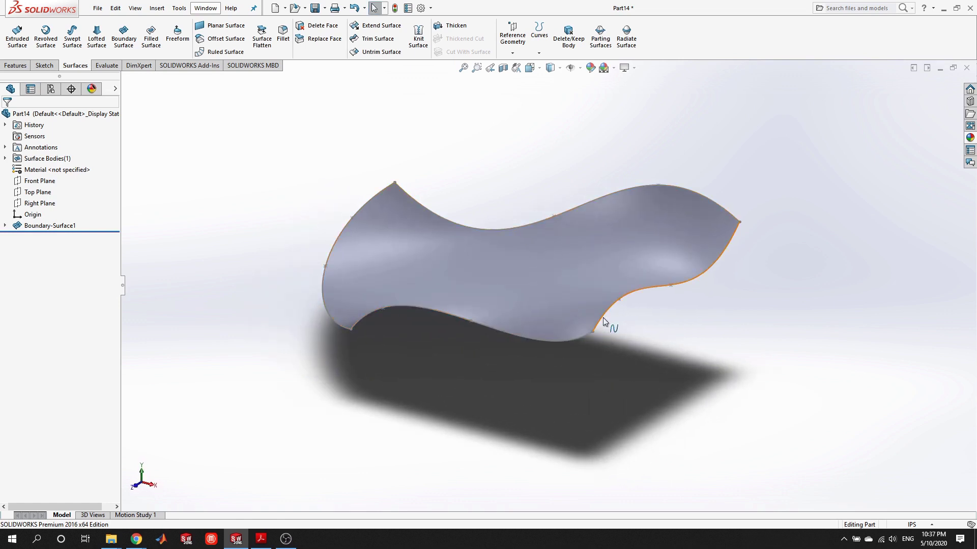
- Hide the four 3D sketches that define the boundary surface
{"action": "left_click", "coordinate": [5, 225]}
{"action": "left_click", "coordinate": [54, 237]}
{"action": "left_click", "coordinate": [54, 270], "text": "shift"}
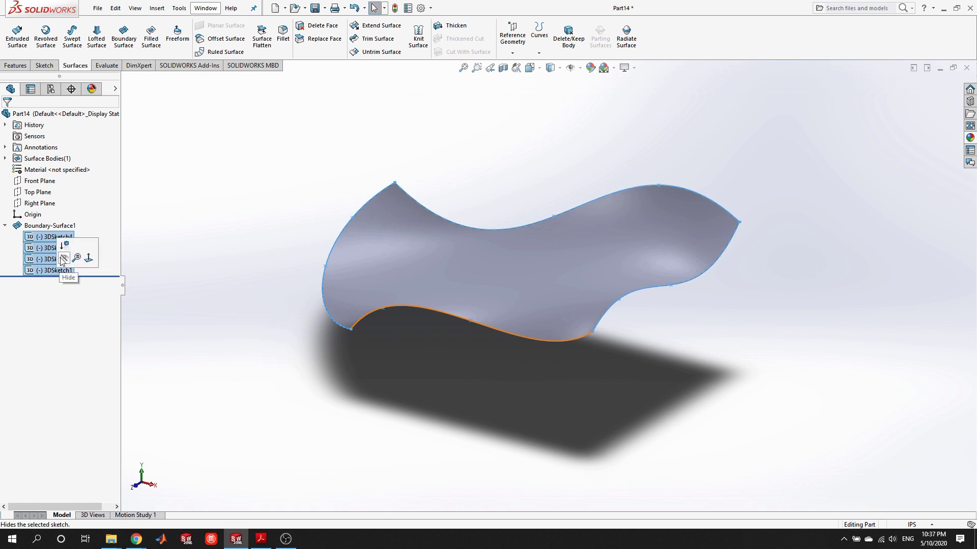
{"action": "key", "text": "Escape"}
- Examine the shape of the boundary surface and its edges from several angles
{"action": "middle_click_drag", "start_coordinate": [697, 290], "coordinate": [682, 314]}
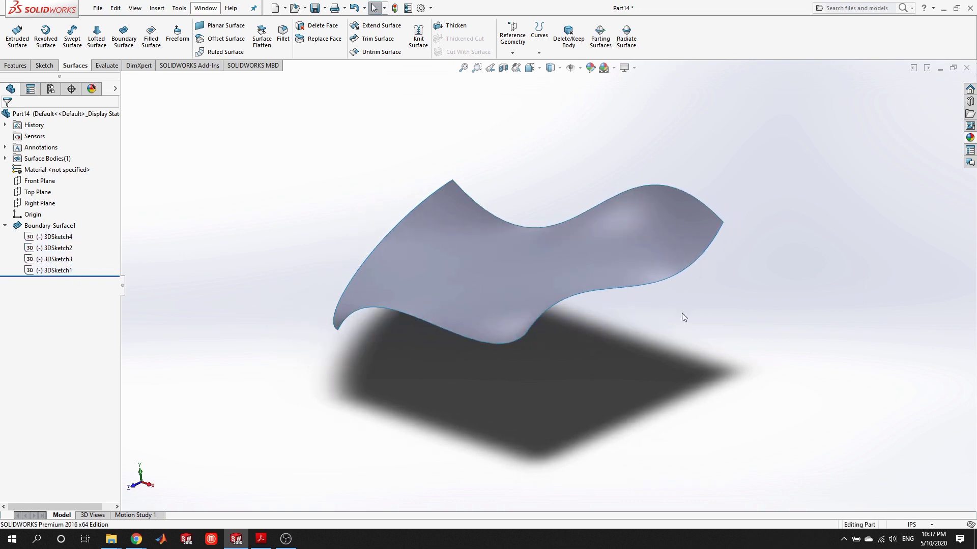
{"action": "scroll", "coordinate": [658, 285], "scroll_direction": "down", "scroll_amount": 3}
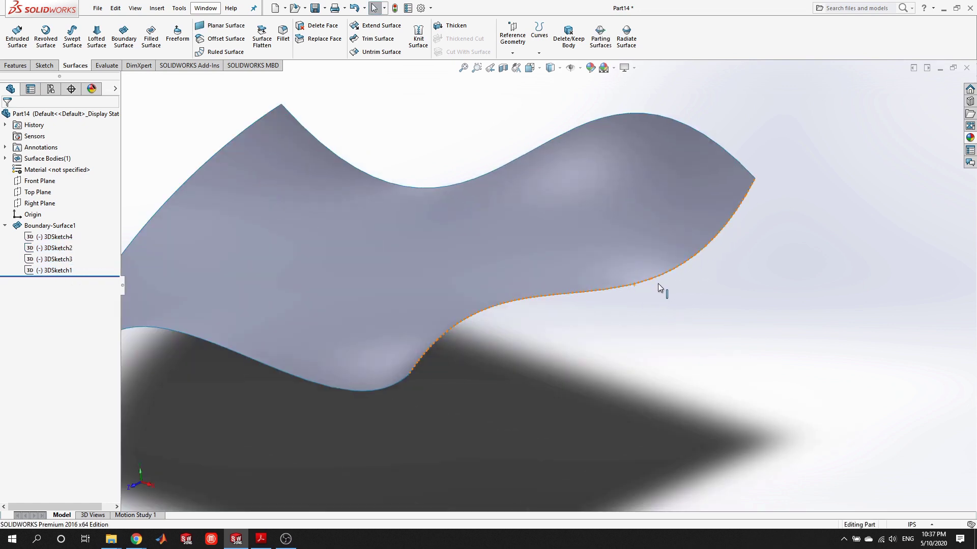
{"action": "middle_click_drag", "start_coordinate": [722, 321], "coordinate": [728, 342]}
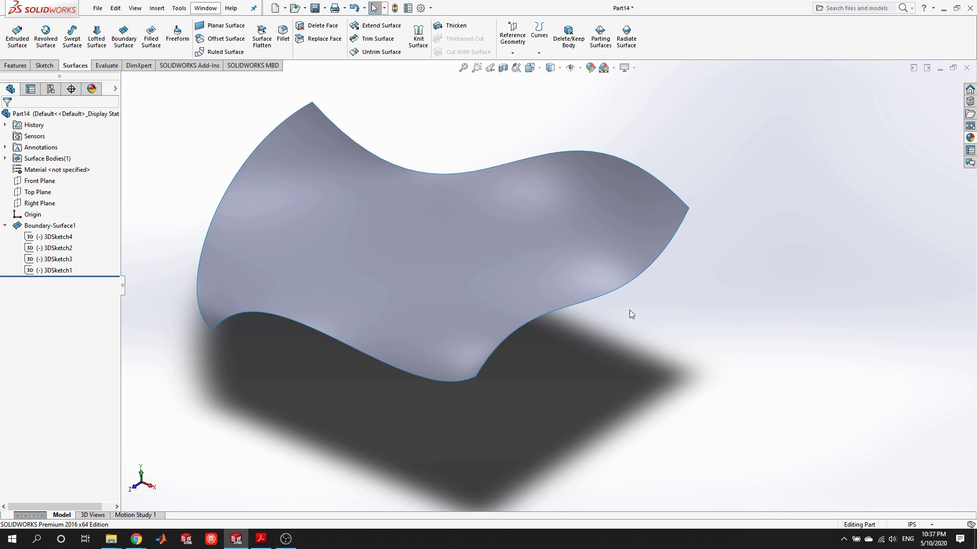
{"action": "middle_click_drag", "start_coordinate": [621, 425], "coordinate": [643, 380]}
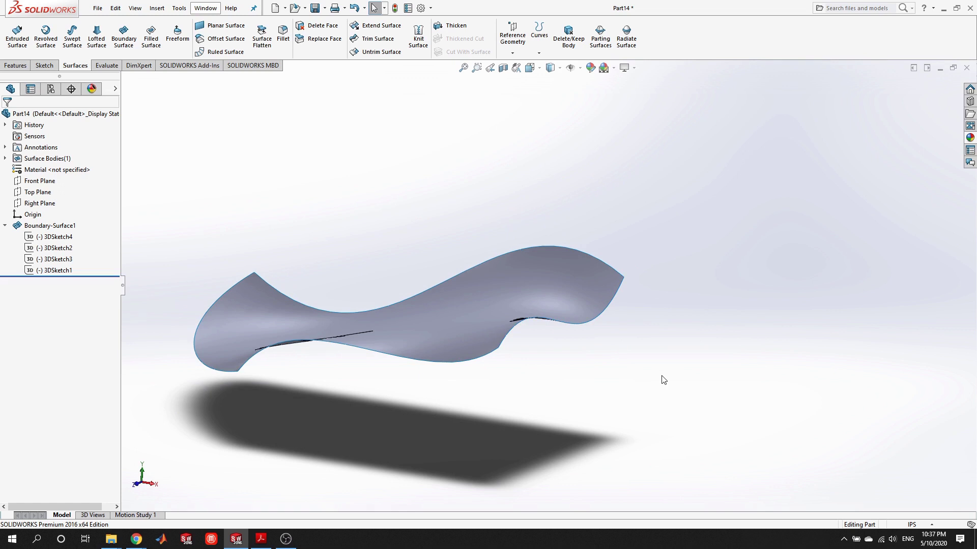
{"action": "middle_click_drag", "start_coordinate": [728, 383], "coordinate": [688, 457]}
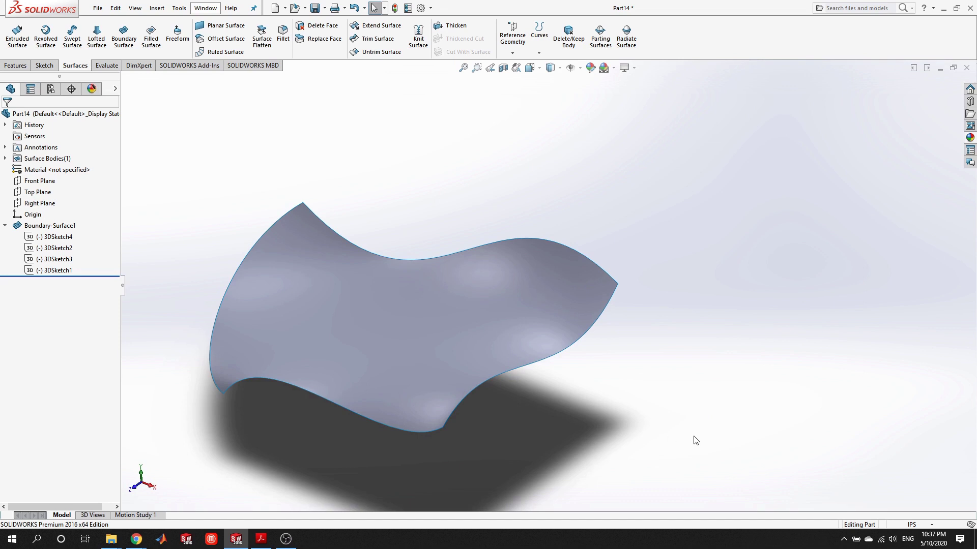
{"action": "middle_click_drag", "start_coordinate": [661, 416], "coordinate": [674, 361]}
{"action": "mouse_move", "coordinate": [598, 338]}
{"action": "middle_mouse_down"}
{"action": "mouse_move", "coordinate": [606, 403]}
{"action": "mouse_move", "coordinate": [610, 361]}
{"action": "mouse_move", "coordinate": [599, 322]}
{"action": "middle_mouse_up"}
{"action": "scroll", "coordinate": [608, 407], "scroll_direction": "up", "scroll_amount": 3}
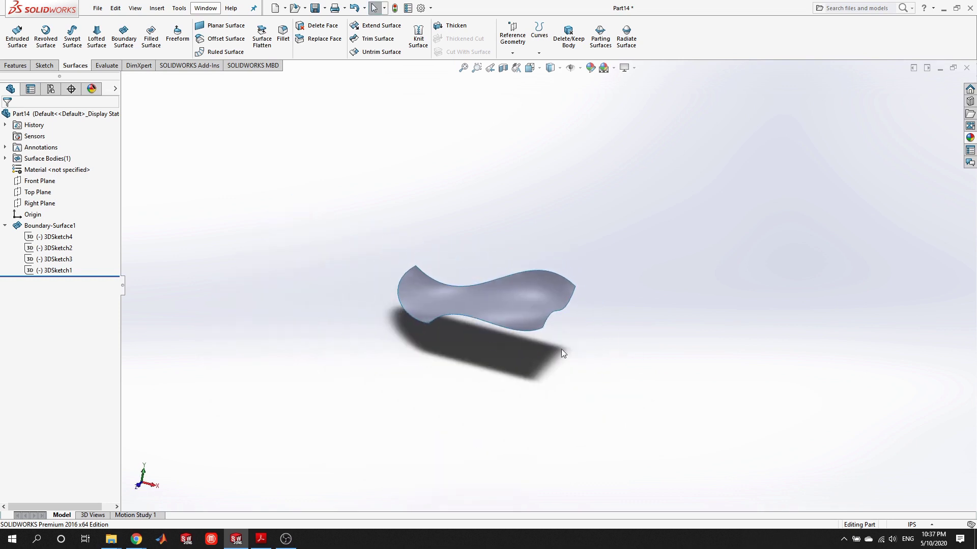
- In a new 3D sketch, draw a four-point spline curving down and outward from the end of the surface's front edge away from the origin
{"action": "left_click", "coordinate": [42, 68]}
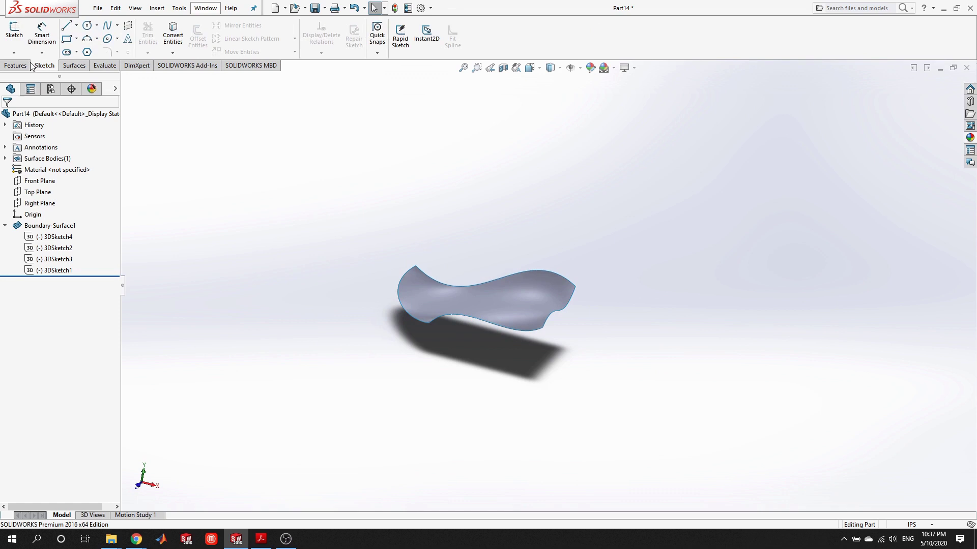
{"action": "left_click", "coordinate": [13, 53]}
{"action": "left_click", "coordinate": [28, 82]}
{"action": "scroll", "coordinate": [610, 388], "scroll_direction": "down", "scroll_amount": 6}
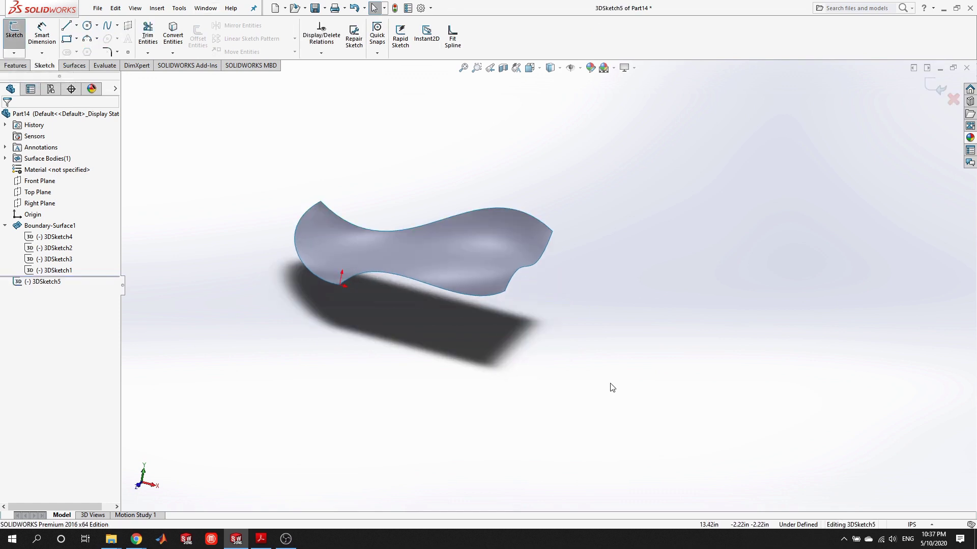
{"action": "left_click", "coordinate": [107, 25]}
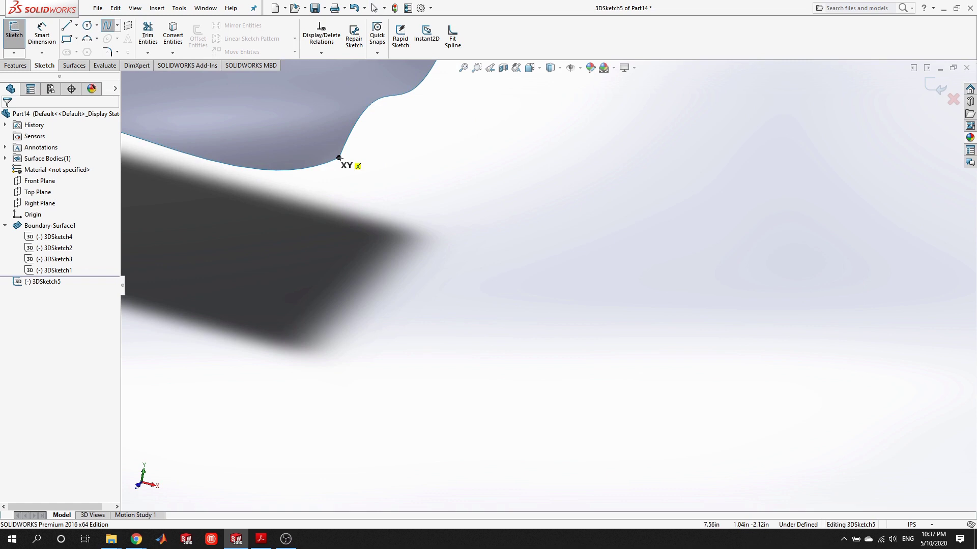
{"action": "left_click", "coordinate": [339, 158]}
{"action": "left_click", "coordinate": [425, 148]}
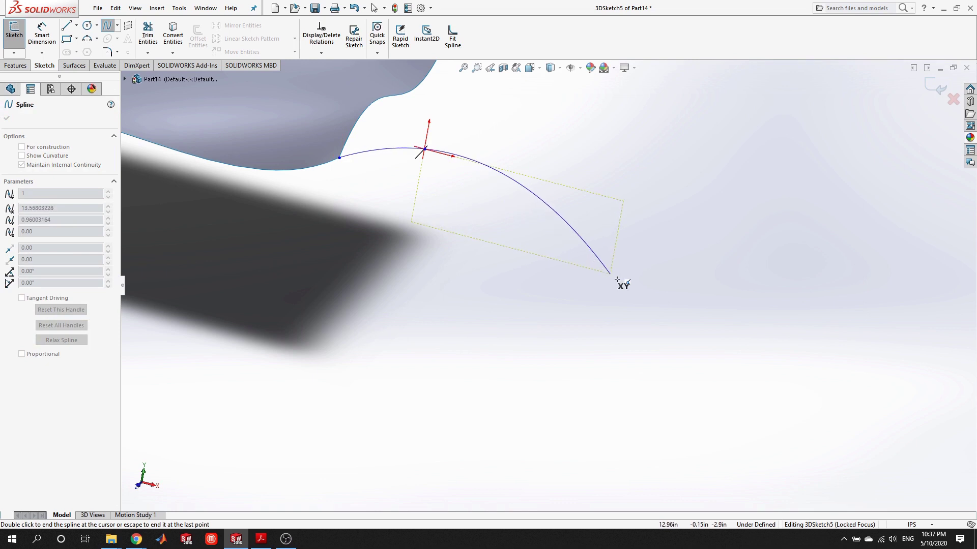
{"action": "left_click", "coordinate": [665, 299]}
{"action": "key", "text": "z"}
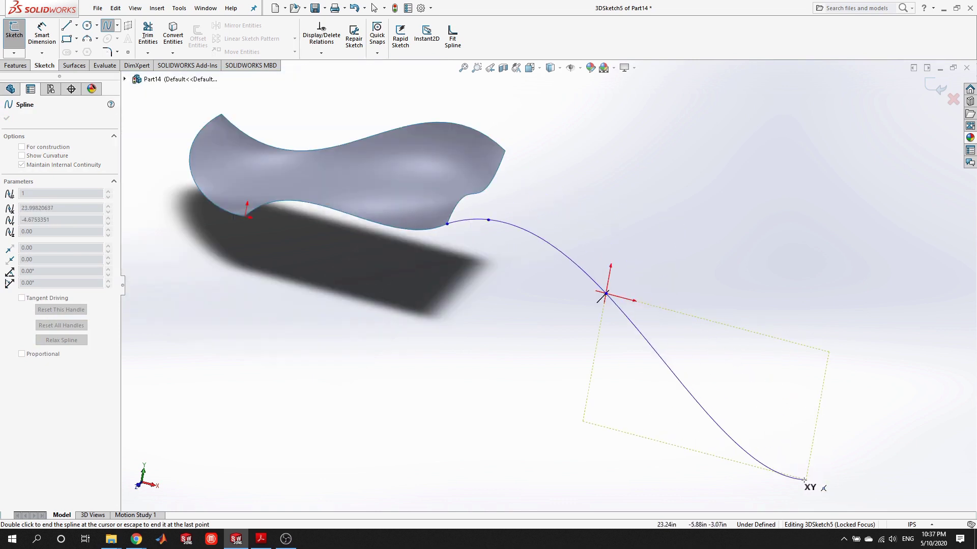
{"action": "double_click", "coordinate": [680, 453]}
{"action": "key", "text": "Escape"}
- Add a Tangent relation between the new spline and the surface's front edge at their shared corner
{"action": "middle_click_drag", "start_coordinate": [559, 305], "coordinate": [560, 248]}
{"action": "scroll", "coordinate": [549, 251], "scroll_direction": "down", "scroll_amount": 5}
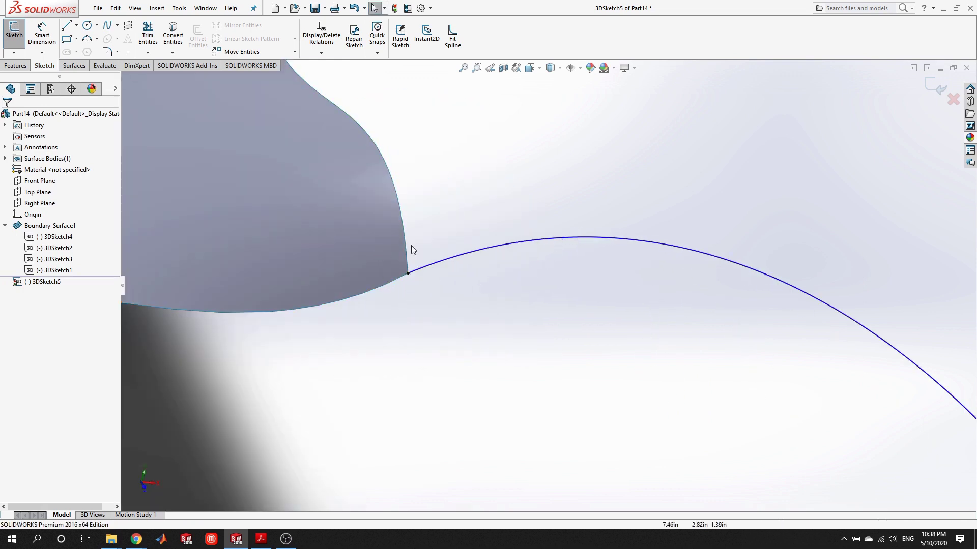
{"action": "left_click", "coordinate": [397, 280]}
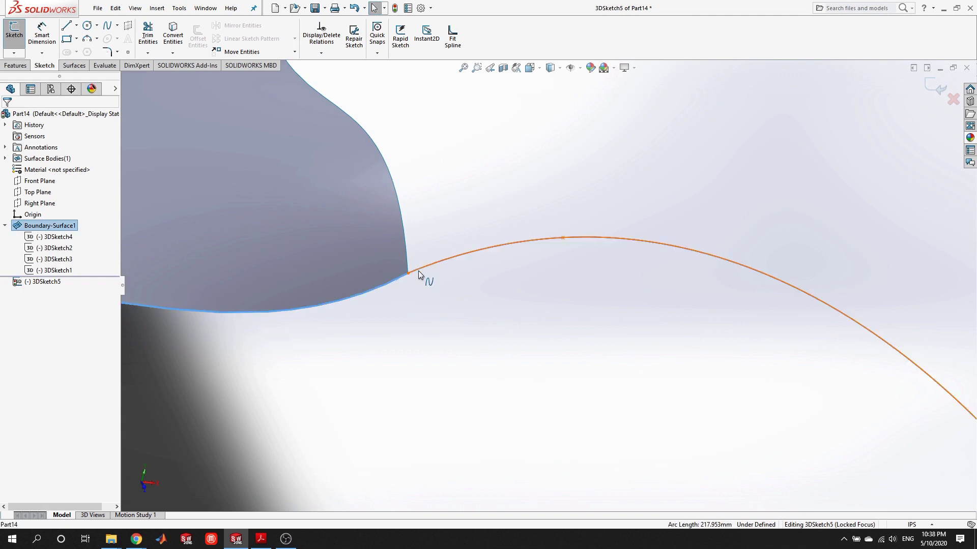
{"action": "left_click", "coordinate": [452, 258], "text": "ctrl"}
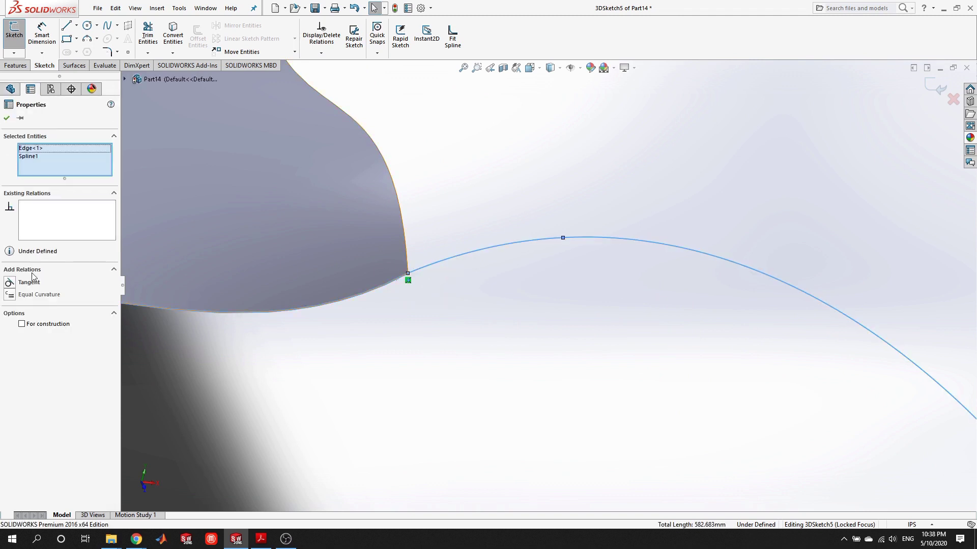
{"action": "left_click", "coordinate": [11, 285]}
{"action": "left_click", "coordinate": [511, 309]}
- Examine the transition from the surface's front edge into the spline from several angles
{"action": "middle_click_drag", "start_coordinate": [511, 309], "coordinate": [416, 223]}
{"action": "scroll", "coordinate": [416, 223], "scroll_direction": "up", "scroll_amount": 5}
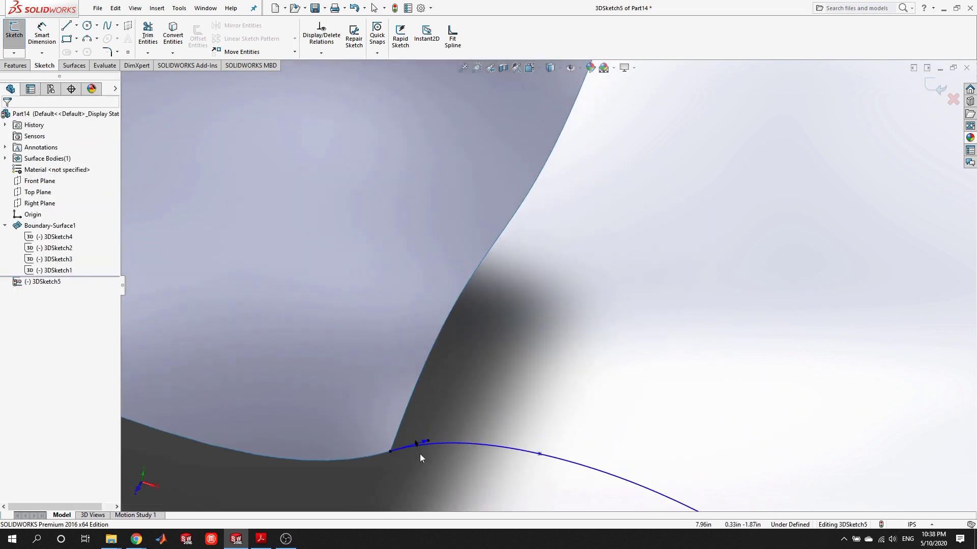
{"action": "middle_click_drag", "start_coordinate": [420, 453], "coordinate": [389, 335]}
{"action": "left_click", "coordinate": [406, 320]}
{"action": "middle_click_drag", "start_coordinate": [403, 329], "coordinate": [564, 167]}
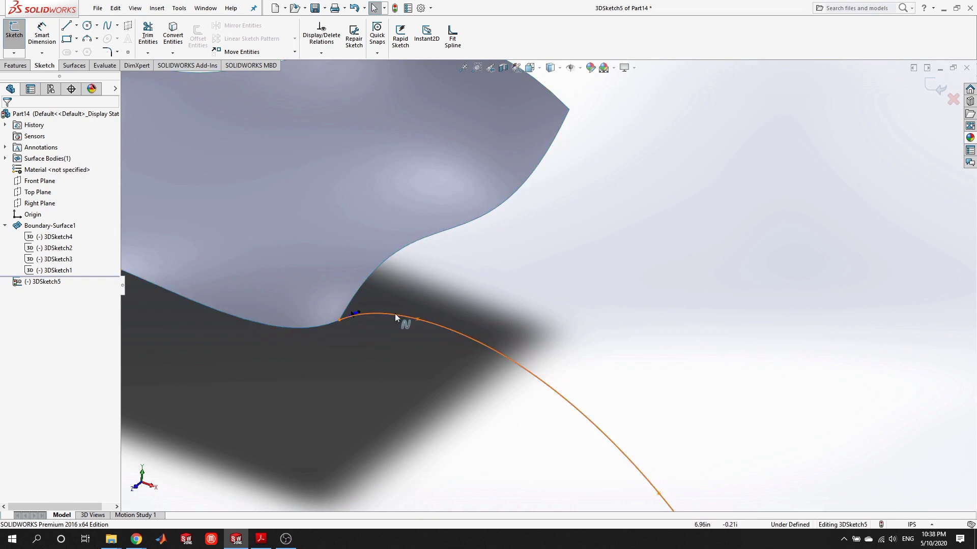
{"action": "scroll", "coordinate": [460, 374], "scroll_direction": "up", "scroll_amount": 4}
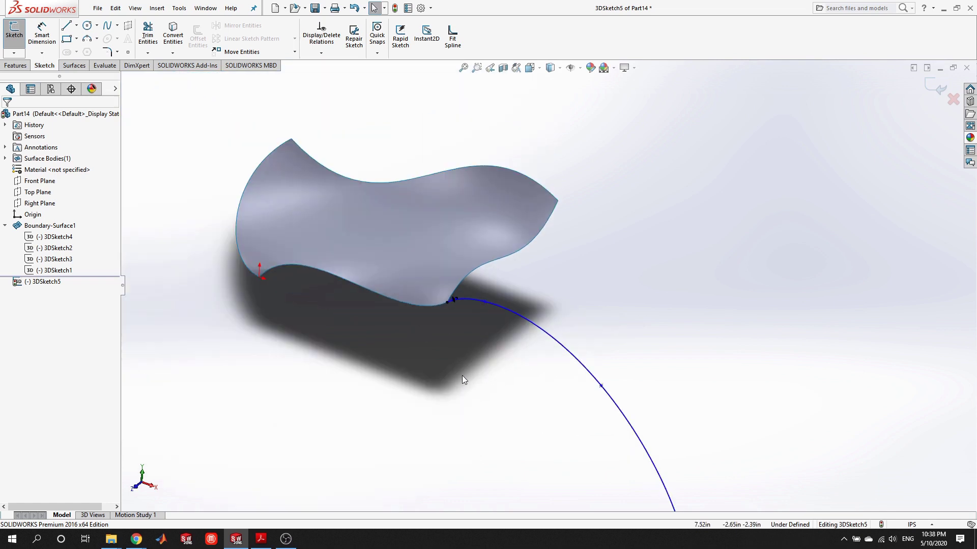
{"action": "scroll", "coordinate": [548, 388], "scroll_direction": "up", "scroll_amount": 2}
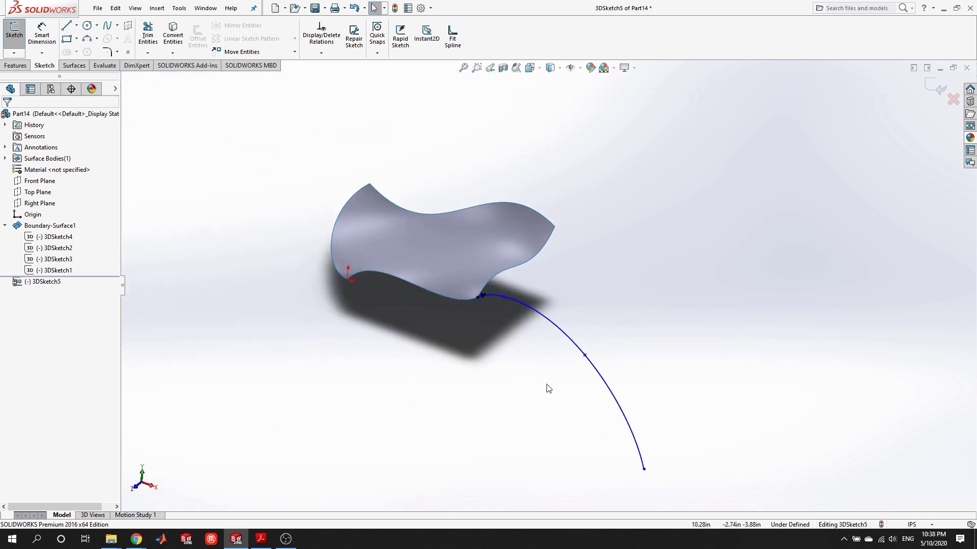
{"action": "scroll", "coordinate": [518, 303], "scroll_direction": "down", "scroll_amount": 4}
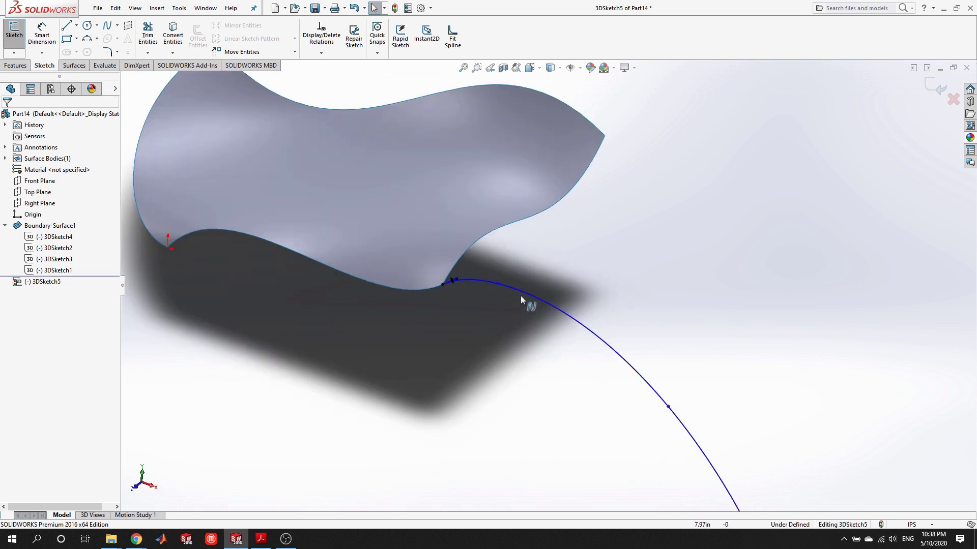
{"action": "left_click", "coordinate": [571, 170]}
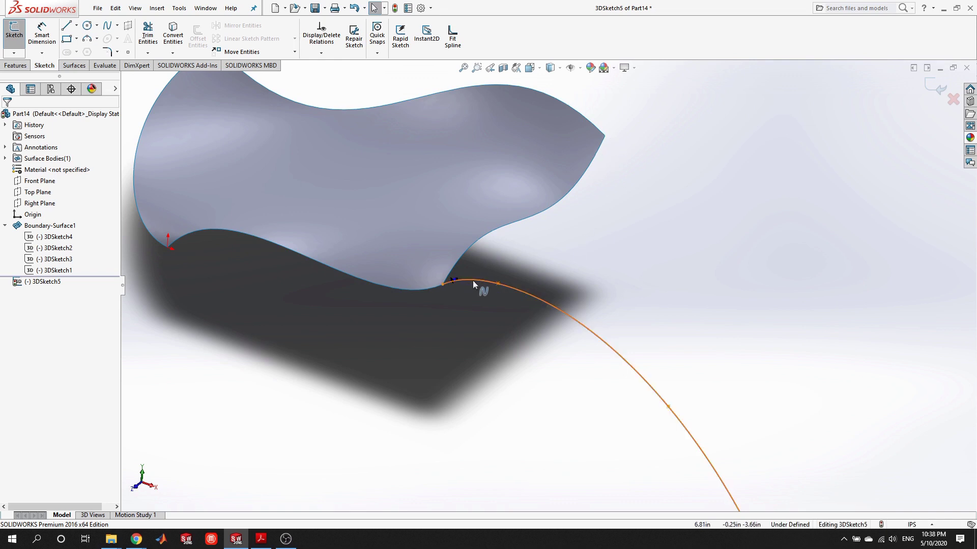
{"action": "middle_click_drag", "start_coordinate": [610, 331], "coordinate": [611, 283]}
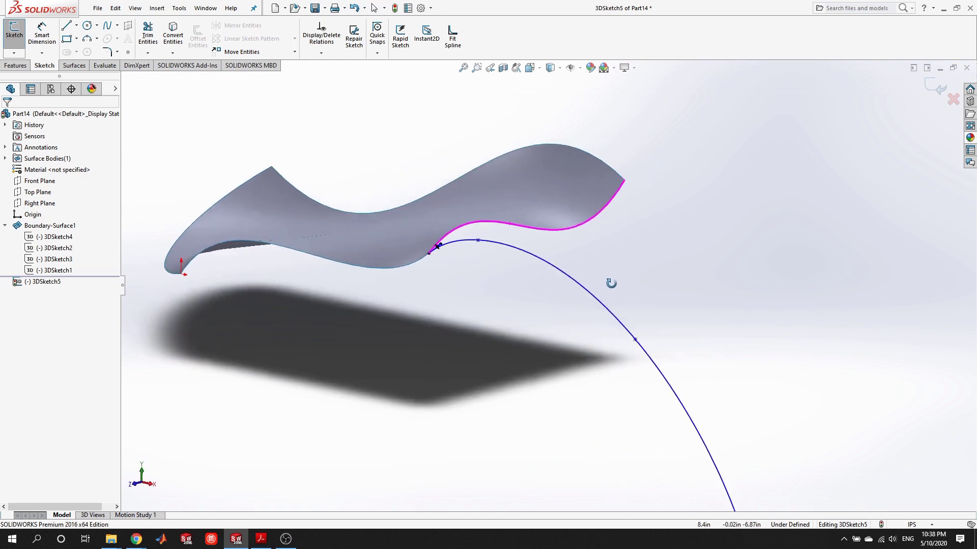
- Shorten the tangent spline by moving its free end inward toward the surface, and exit the 3D sketch
{"action": "scroll", "coordinate": [611, 285], "scroll_direction": "up", "scroll_amount": 4}
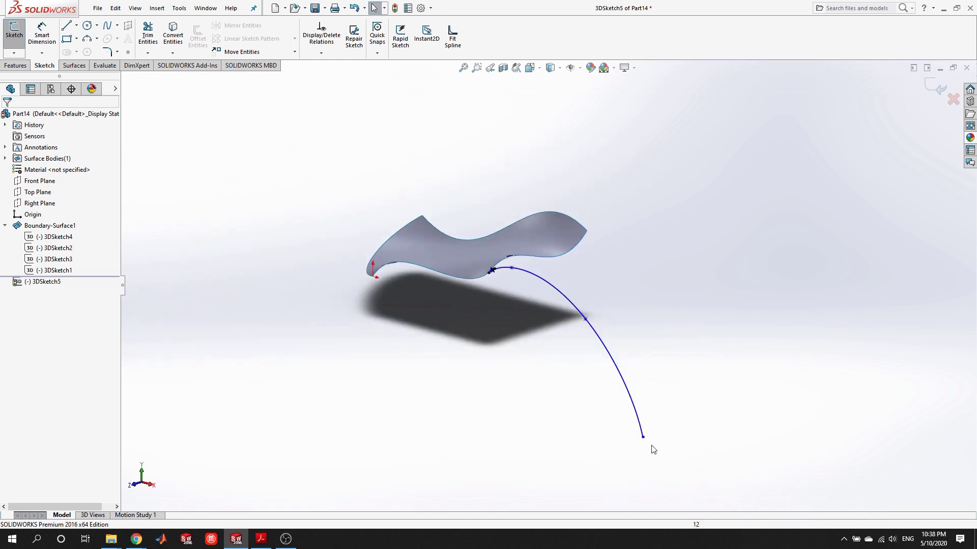
{"action": "left_click_drag", "start_coordinate": [643, 436], "coordinate": [623, 378]}
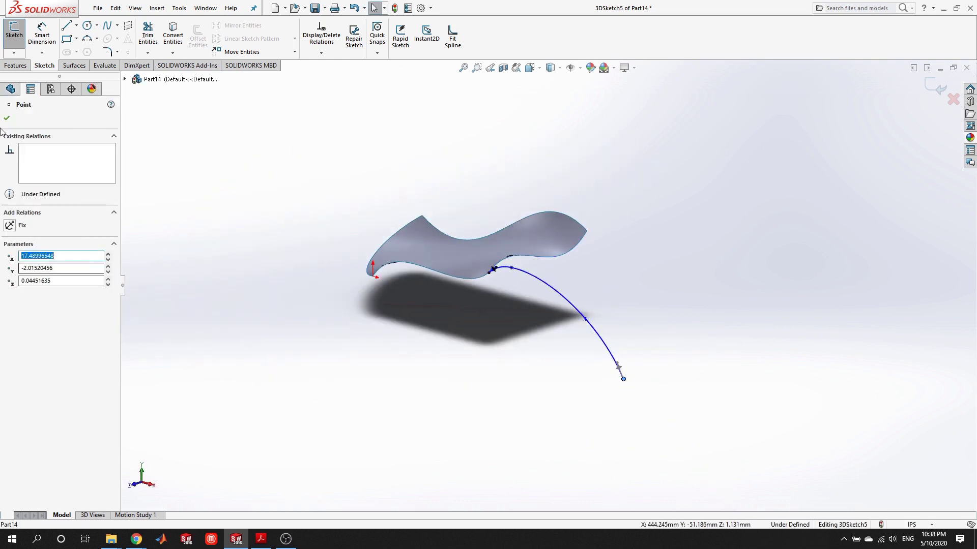
{"action": "left_click", "coordinate": [13, 52]}
{"action": "left_click", "coordinate": [30, 65]}
- In a new 3D sketch, draw a four-point spline running outward from the other corner of the surface's end edge
{"action": "mouse_move", "coordinate": [695, 234]}
{"action": "middle_mouse_down"}
{"action": "mouse_move", "coordinate": [610, 170]}
{"action": "mouse_move", "coordinate": [454, 369]}
{"action": "middle_mouse_up"}
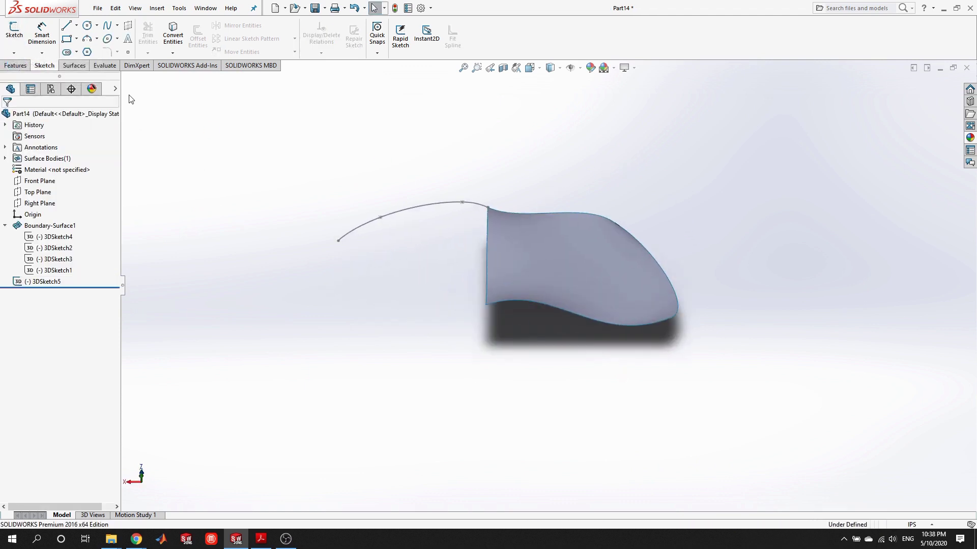
{"action": "left_click", "coordinate": [14, 52]}
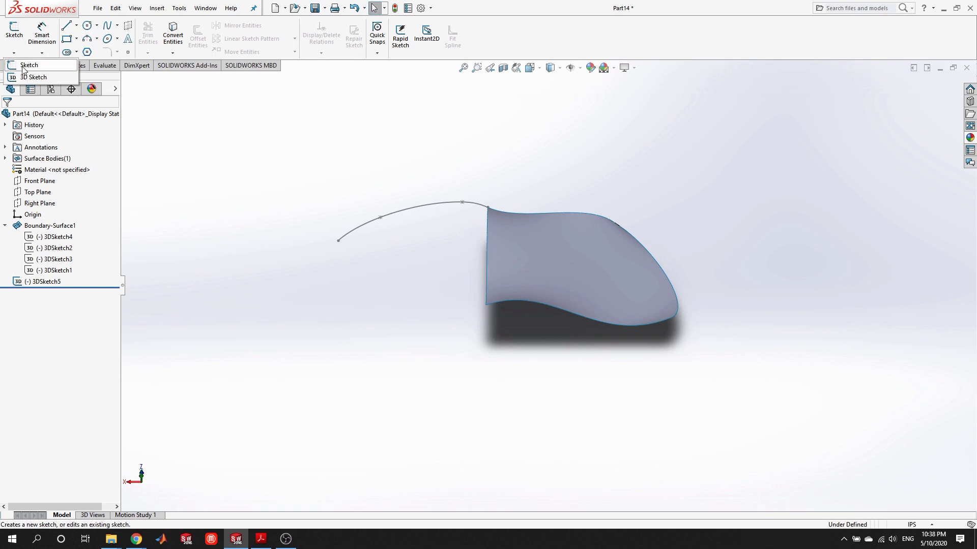
{"action": "left_click", "coordinate": [31, 77]}
{"action": "left_click", "coordinate": [107, 25]}
{"action": "middle_click_drag", "start_coordinate": [436, 342], "coordinate": [491, 295]}
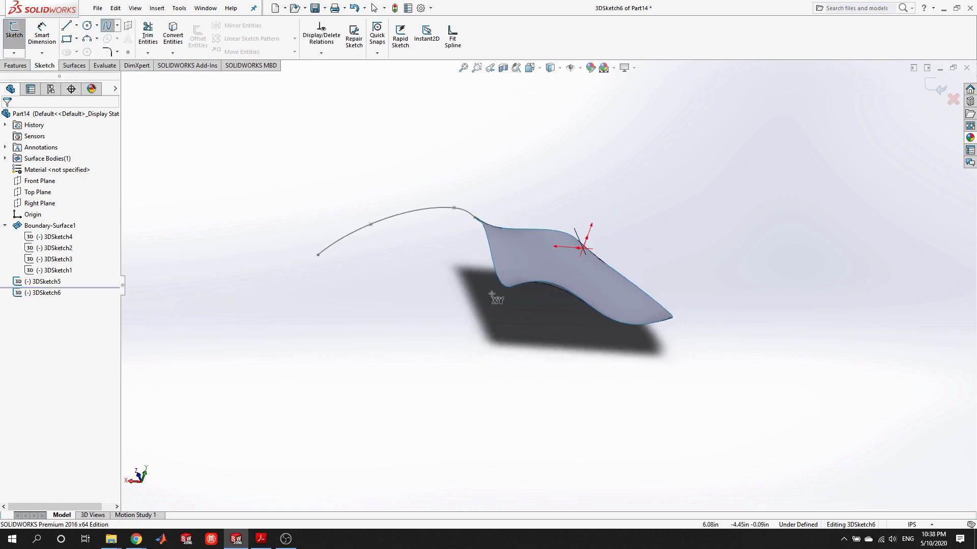
{"action": "scroll", "coordinate": [491, 295], "scroll_direction": "down", "scroll_amount": 5}
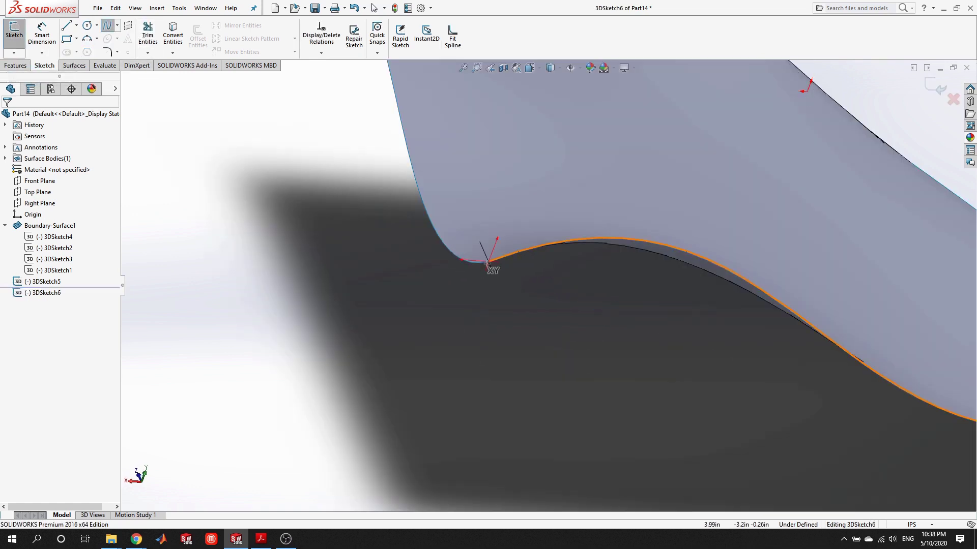
{"action": "left_click", "coordinate": [487, 262]}
{"action": "scroll", "coordinate": [488, 265], "scroll_direction": "up", "scroll_amount": 3}
{"action": "left_click", "coordinate": [340, 291]}
{"action": "scroll", "coordinate": [241, 368], "scroll_direction": "up", "scroll_amount": 3}
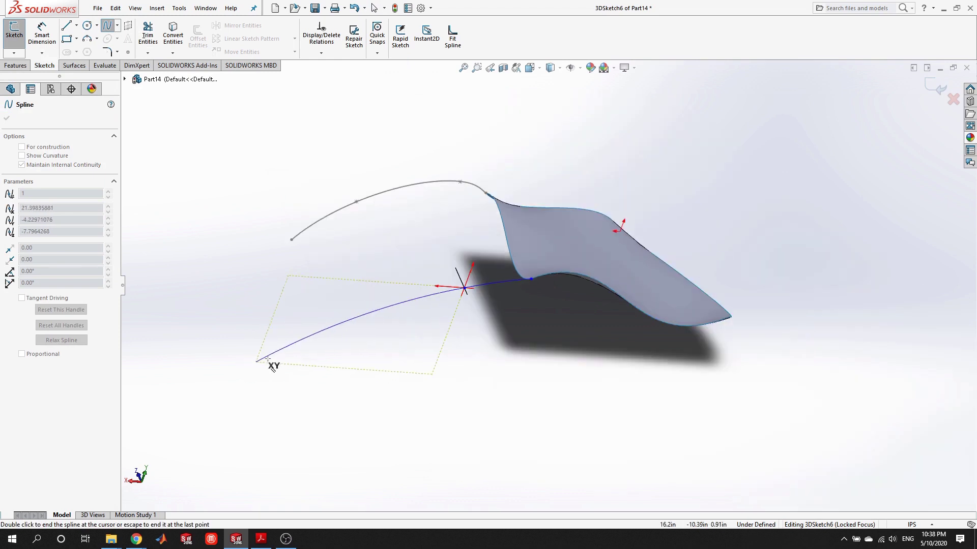
{"action": "left_click", "coordinate": [367, 311]}
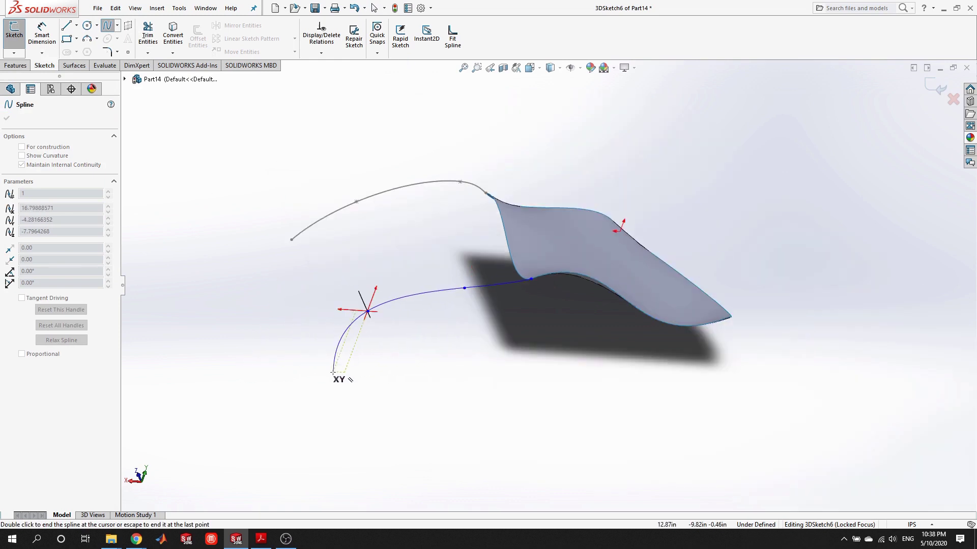
{"action": "double_click", "coordinate": [335, 299]}
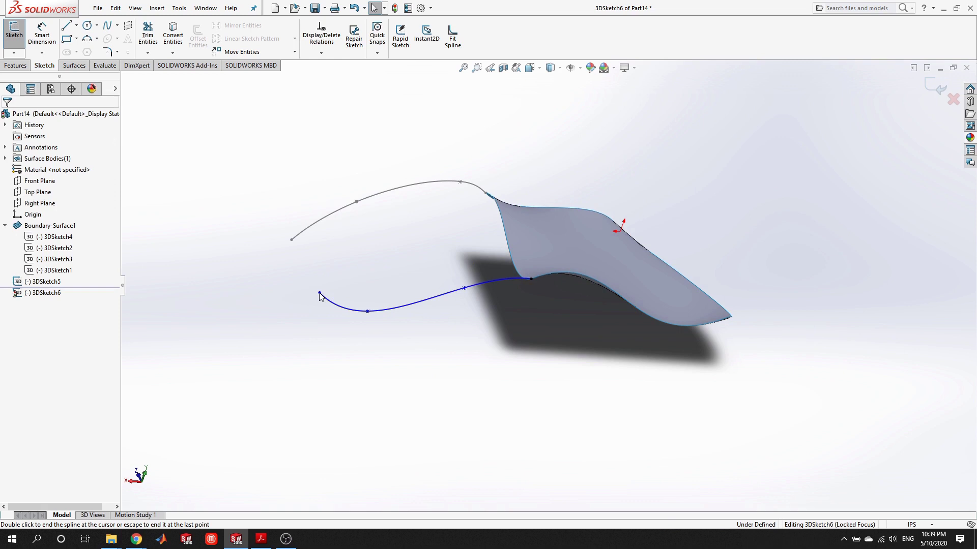
- Add a Tangent relation between the second spline and the surface's long side edge at their shared corner
{"action": "scroll", "coordinate": [519, 277], "scroll_direction": "down", "scroll_amount": 5}
{"action": "scroll", "coordinate": [519, 257], "scroll_direction": "down", "scroll_amount": 3}
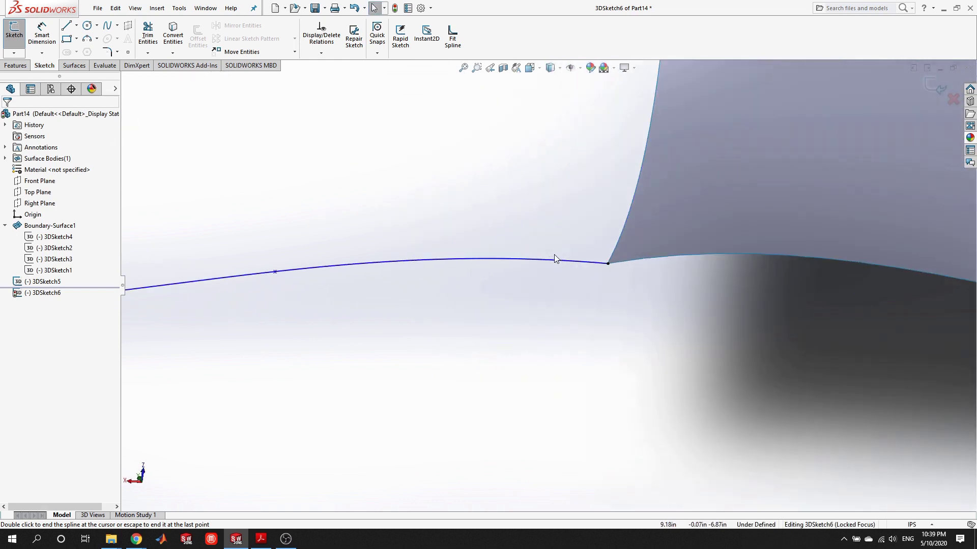
{"action": "left_click", "coordinate": [557, 261]}
{"action": "left_click", "coordinate": [651, 258], "text": "ctrl"}
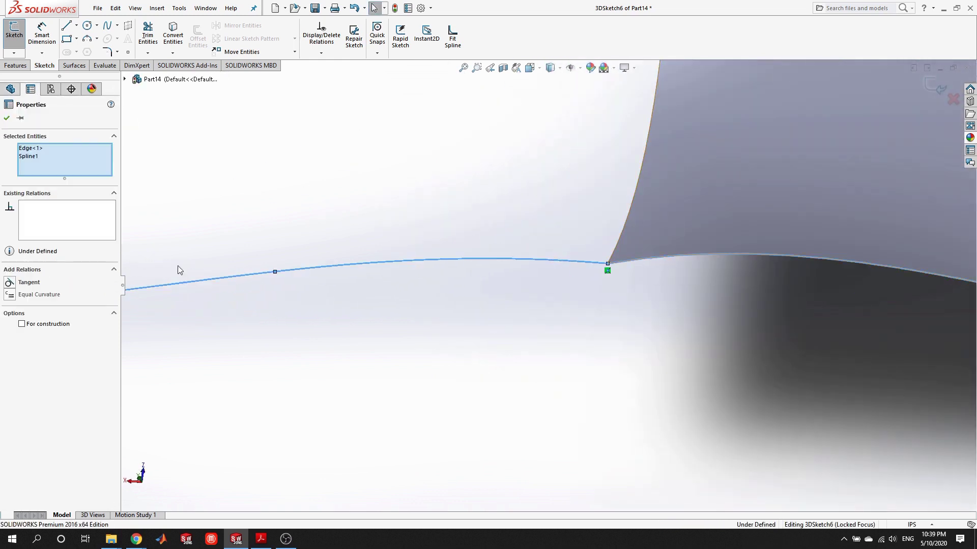
{"action": "left_click", "coordinate": [13, 283]}
{"action": "left_click", "coordinate": [586, 367]}
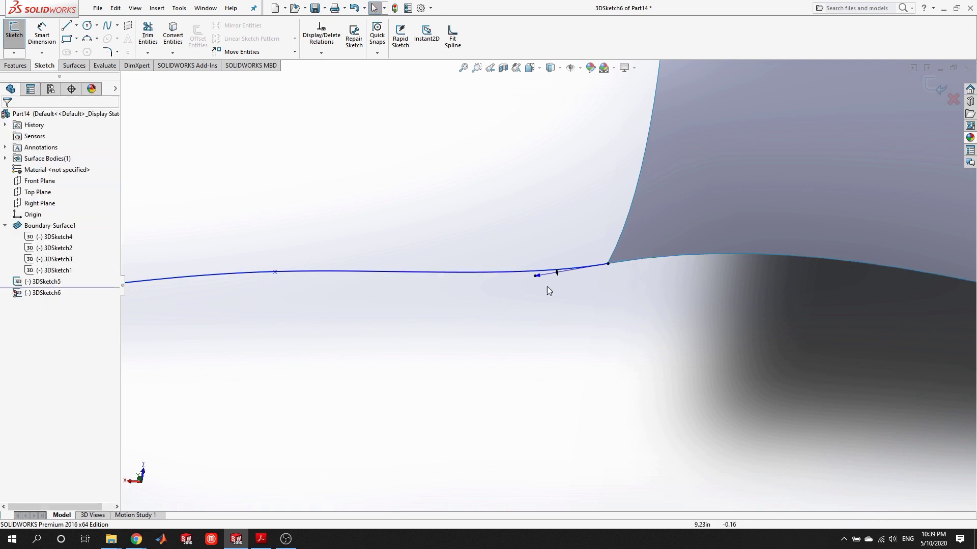
- Lengthen the second spline's tangent handle at the surface corner, and exit the 3D sketch
{"action": "left_click_drag", "start_coordinate": [537, 276], "coordinate": [501, 291]}
{"action": "middle_click_drag", "start_coordinate": [501, 292], "coordinate": [544, 264]}
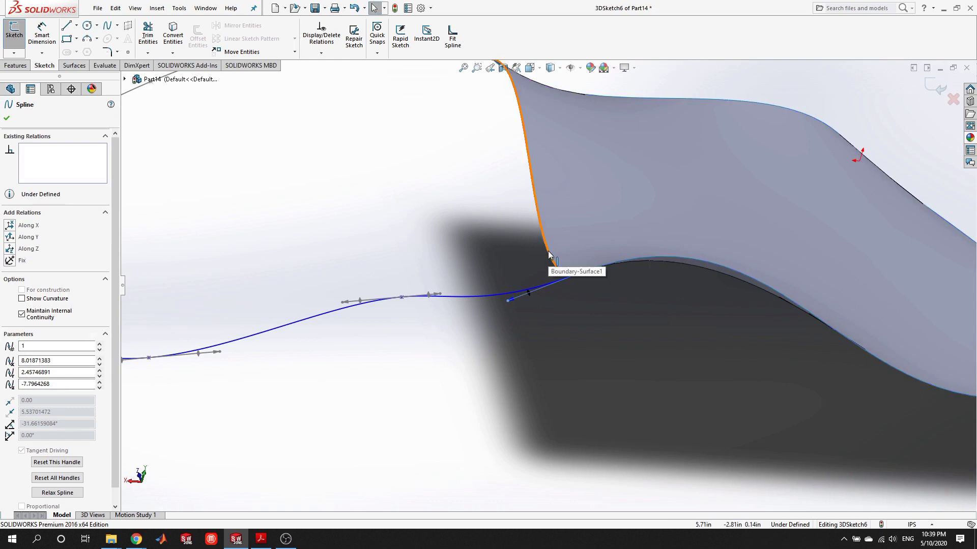
{"action": "scroll", "coordinate": [549, 253], "scroll_direction": "up", "scroll_amount": 5}
{"action": "middle_click_drag", "start_coordinate": [524, 330], "coordinate": [564, 396]}
{"action": "left_click", "coordinate": [13, 53]}
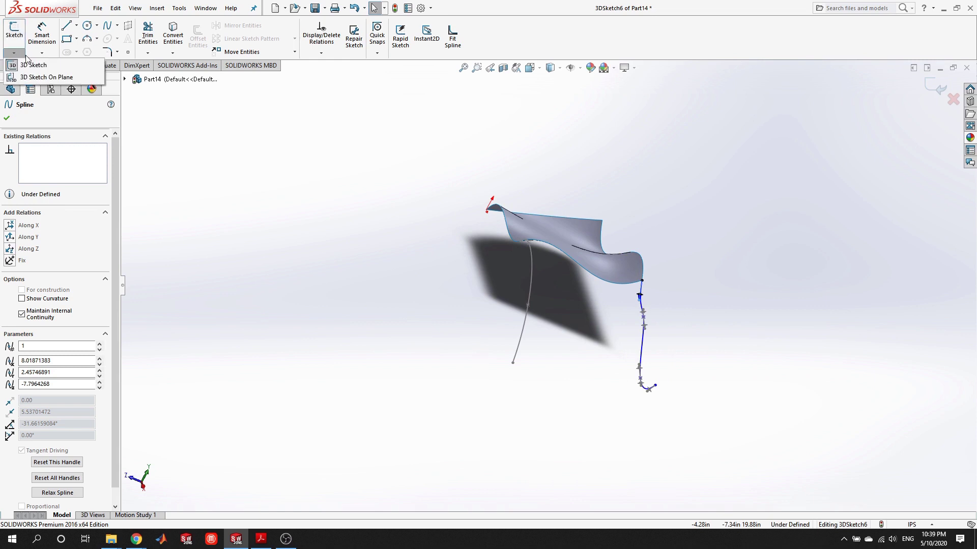
{"action": "left_click", "coordinate": [31, 65]}
- In a new 3D sketch, draw a four-point spline connecting the free ends of the two tangent splines
{"action": "mouse_move", "coordinate": [767, 407]}
{"action": "middle_mouse_down"}
{"action": "mouse_move", "coordinate": [717, 394]}
{"action": "mouse_move", "coordinate": [636, 307]}
{"action": "mouse_move", "coordinate": [709, 345]}
{"action": "middle_mouse_up"}
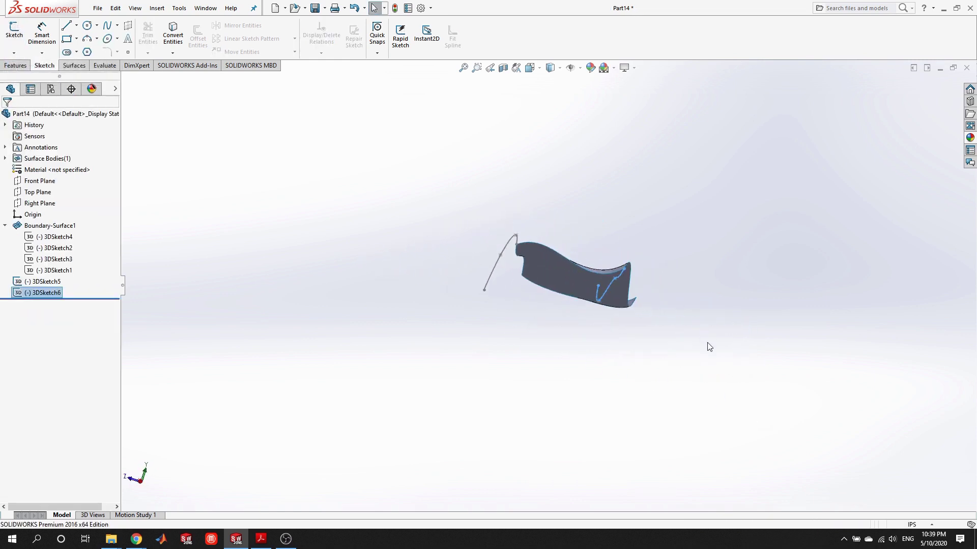
{"action": "key", "text": "Escape"}
{"action": "left_click", "coordinate": [14, 53]}
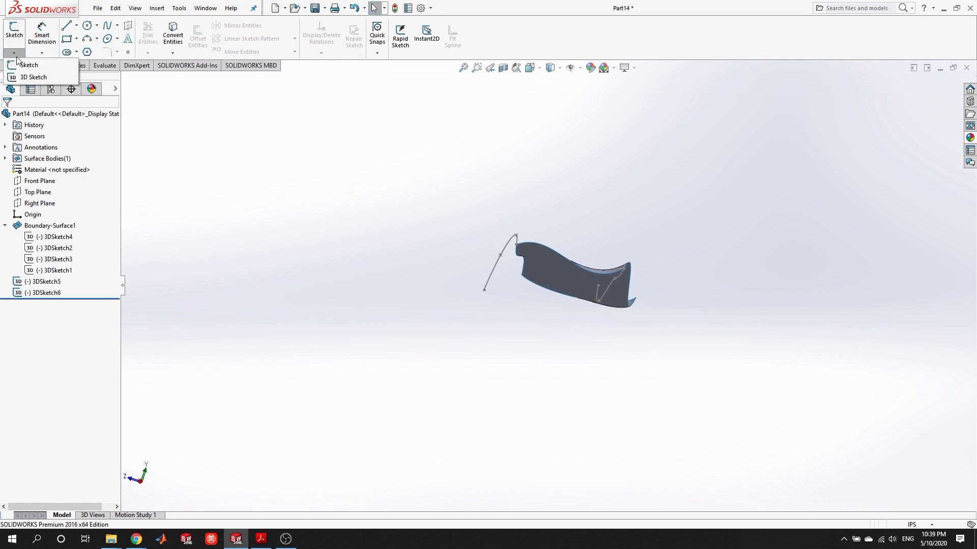
{"action": "left_click", "coordinate": [30, 66]}
{"action": "left_click", "coordinate": [108, 30]}
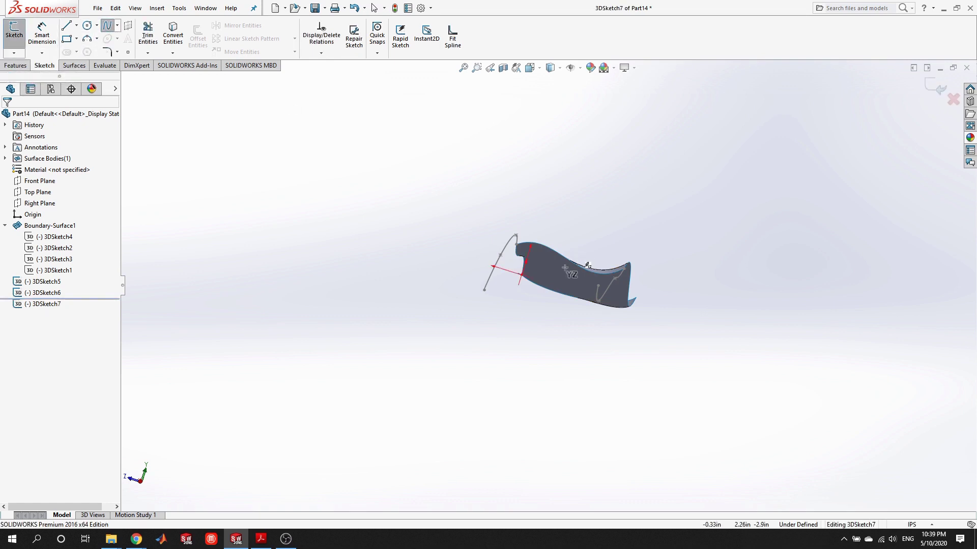
{"action": "middle_click_drag", "start_coordinate": [512, 236], "coordinate": [462, 341]}
{"action": "left_click", "coordinate": [457, 337]}
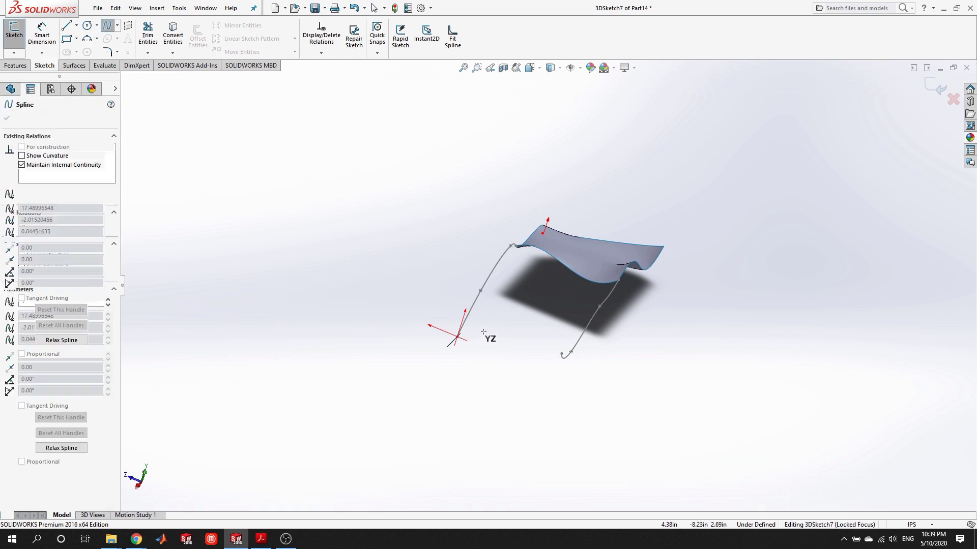
{"action": "left_click", "coordinate": [490, 331]}
{"action": "left_click", "coordinate": [516, 343]}
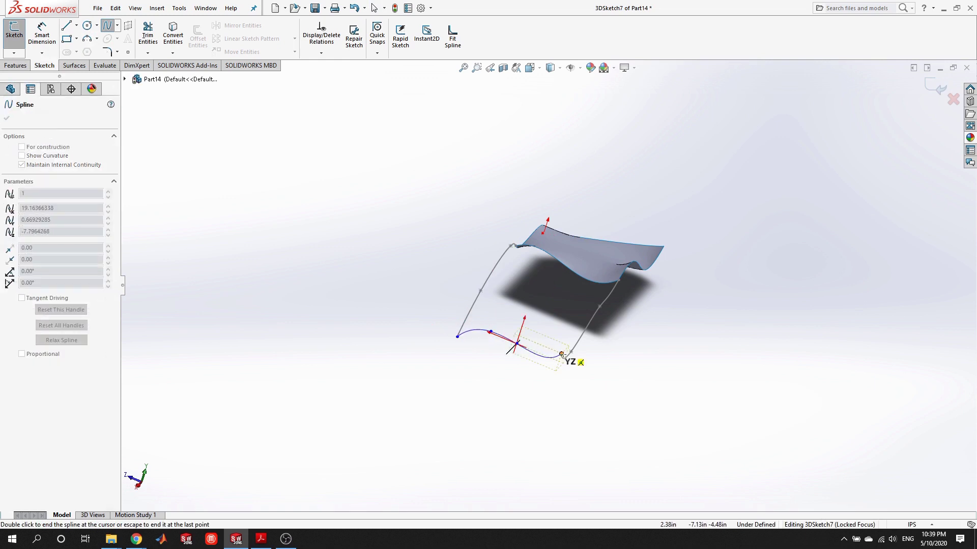
{"action": "double_click", "coordinate": [571, 352]}
{"action": "key", "text": "Escape"}
- Switch to the Top view and display the control polygon of the connecting spline
{"action": "middle_click_drag", "start_coordinate": [571, 353], "coordinate": [456, 386]}
{"action": "key", "text": "space"}
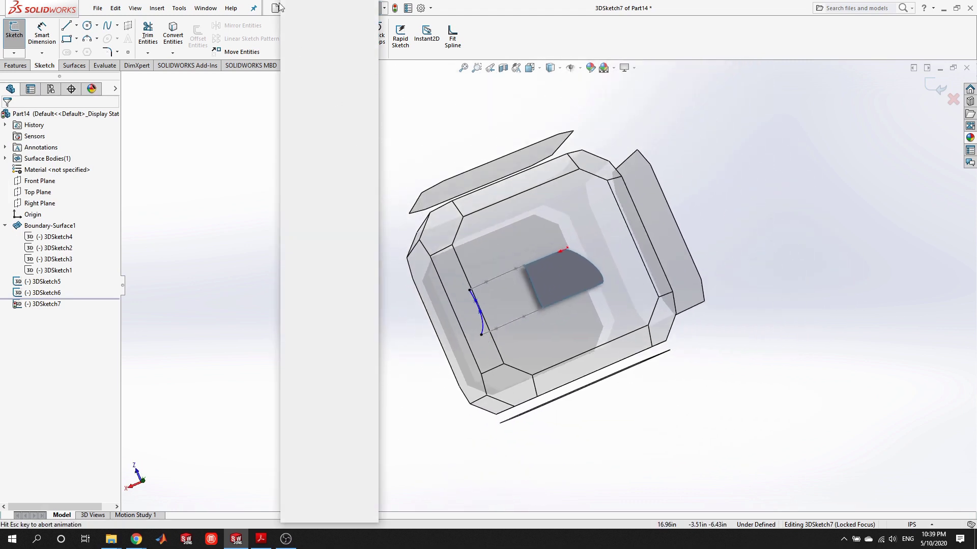
{"action": "scroll", "coordinate": [456, 280], "scroll_direction": "down", "scroll_amount": 5}
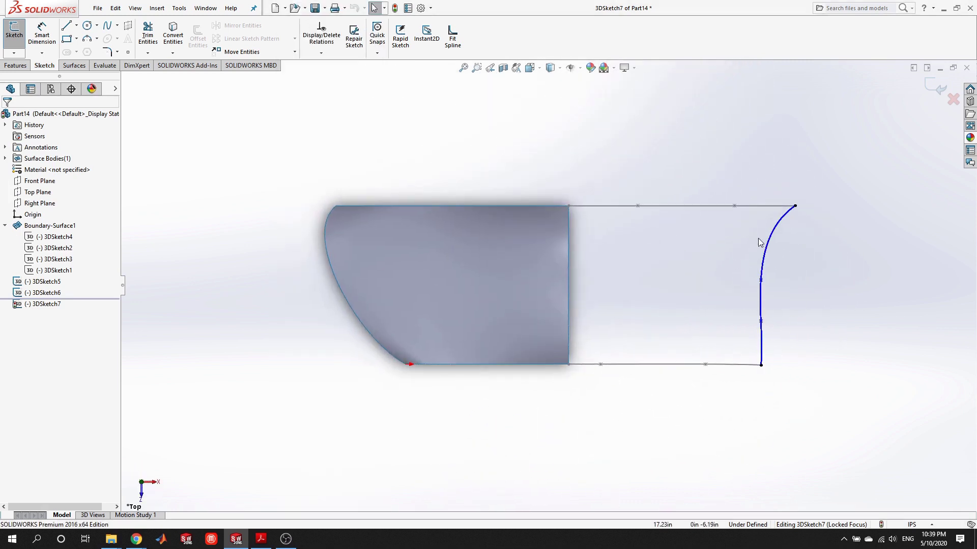
{"action": "right_click", "coordinate": [772, 245]}
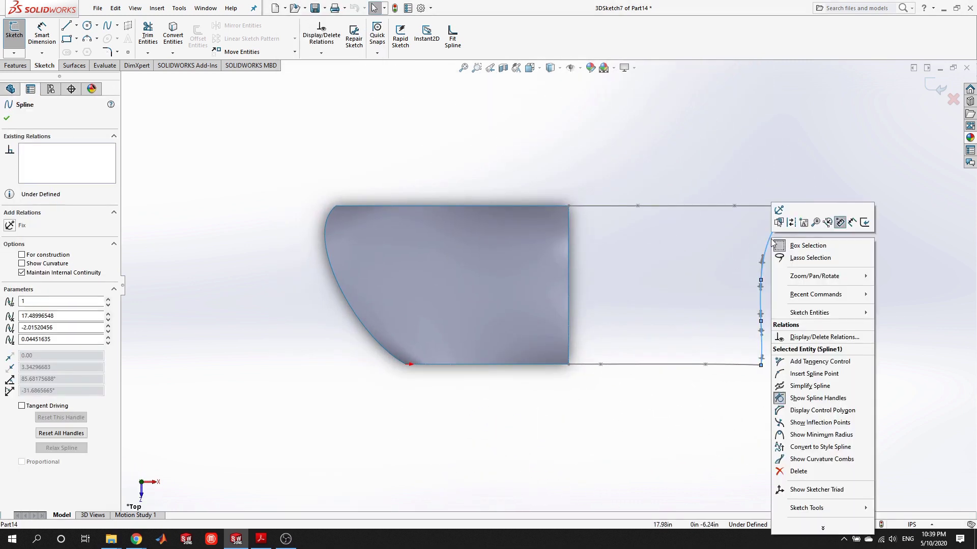
{"action": "left_click", "coordinate": [821, 411]}
- Reshape the connecting spline by moving its control polygon points outward from the surface, and exit the 3D sketch
{"action": "left_click_drag", "start_coordinate": [742, 247], "coordinate": [827, 266]}
{"action": "mouse_move", "coordinate": [766, 325]}
{"action": "left_mouse_down"}
{"action": "mouse_move", "coordinate": [802, 354]}
{"action": "mouse_move", "coordinate": [773, 327]}
{"action": "left_mouse_up"}
{"action": "middle_click_drag", "start_coordinate": [680, 293], "coordinate": [454, 239]}
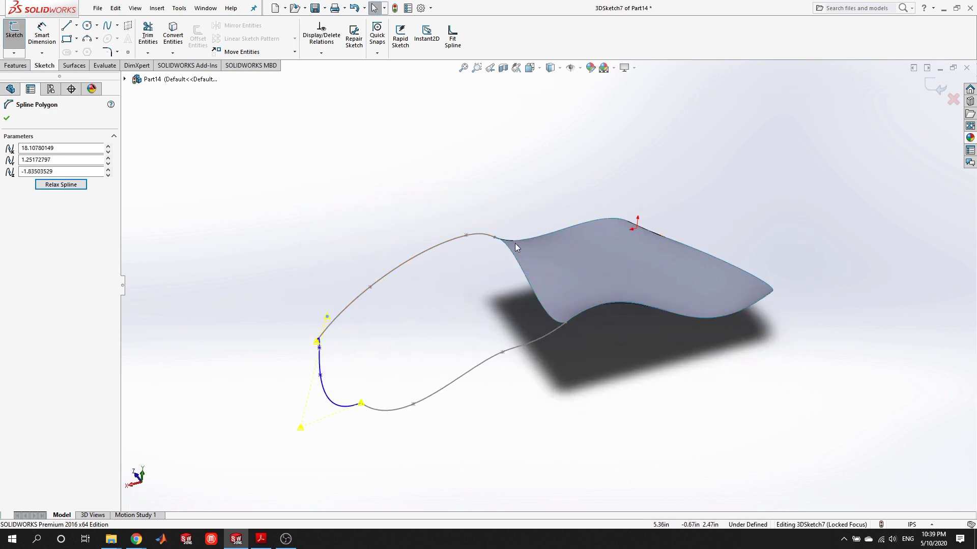
{"action": "left_click", "coordinate": [15, 53]}
{"action": "left_click", "coordinate": [23, 63]}
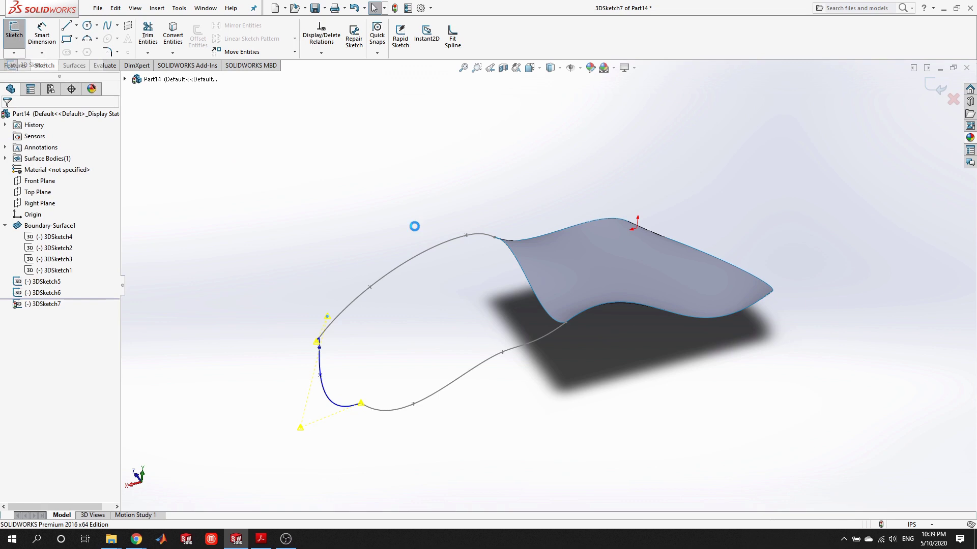
- Start a boundary surface using the first surface's open edge and the four-point connecting spline as Direction 1 curves
{"action": "mouse_move", "coordinate": [458, 239]}
{"action": "middle_mouse_down"}
{"action": "mouse_move", "coordinate": [706, 283]}
{"action": "mouse_move", "coordinate": [773, 425]}
{"action": "mouse_move", "coordinate": [746, 427]}
{"action": "middle_mouse_up"}
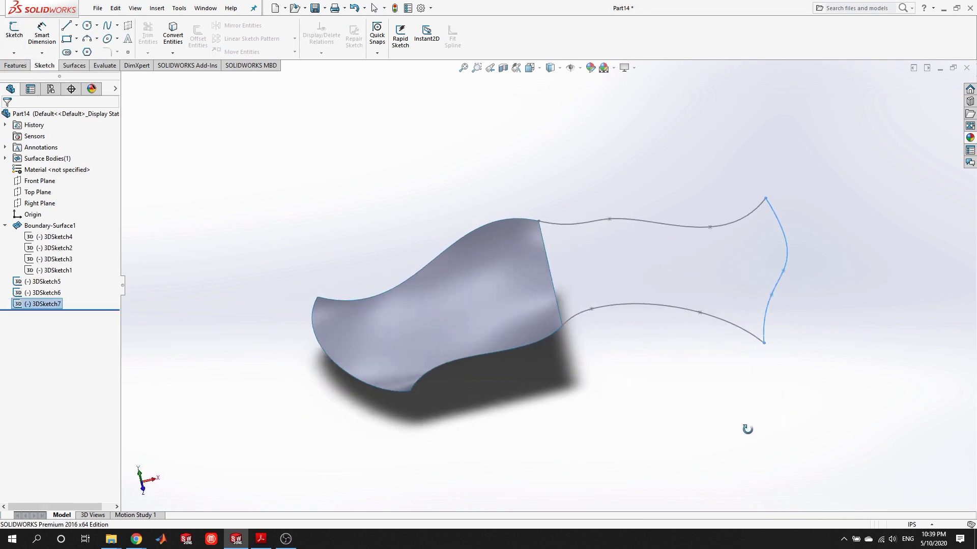
{"action": "scroll", "coordinate": [554, 273], "scroll_direction": "down", "scroll_amount": 5}
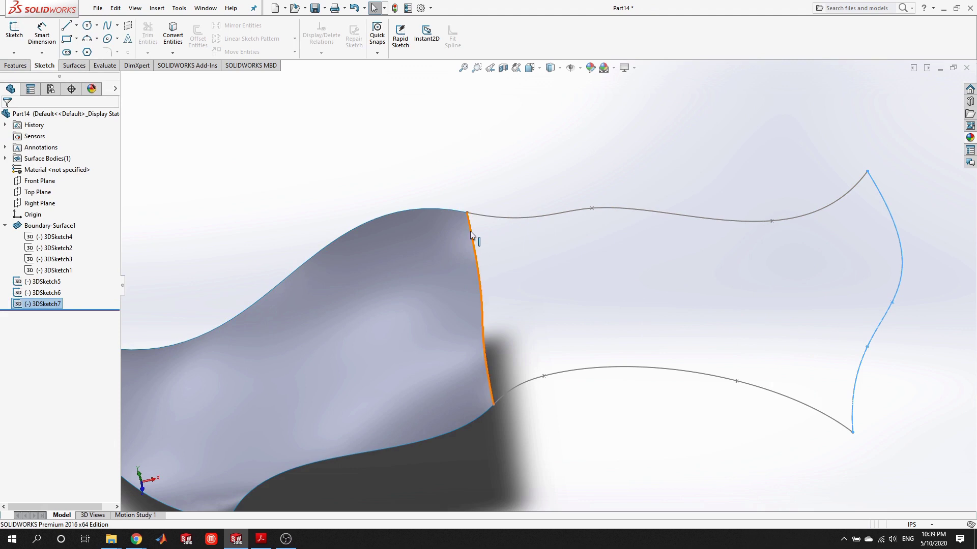
{"action": "middle_click_drag", "start_coordinate": [483, 266], "coordinate": [487, 295]}
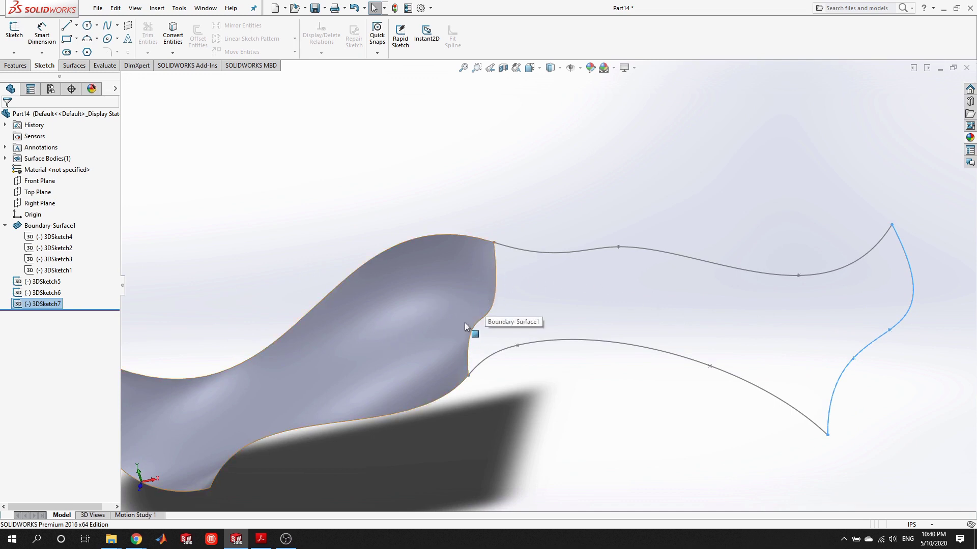
{"action": "left_click", "coordinate": [487, 277]}
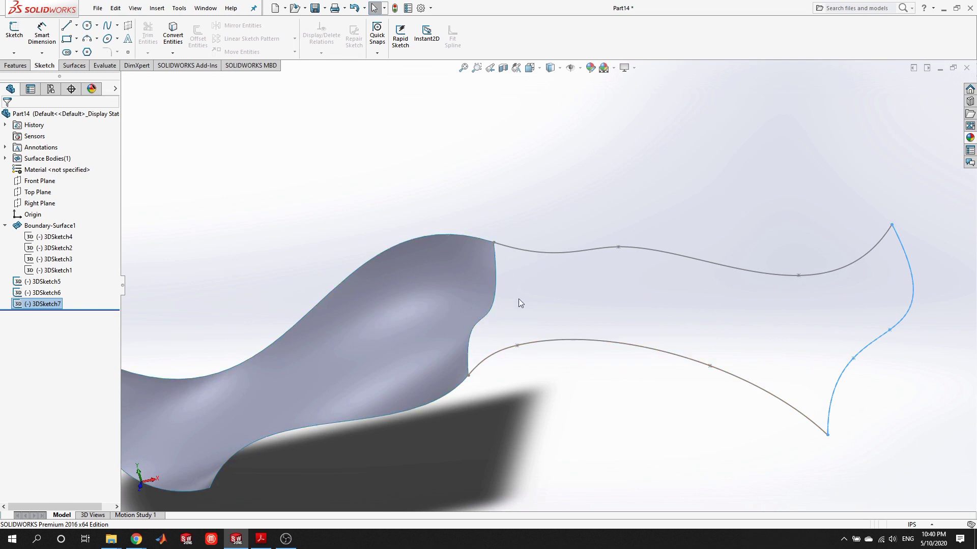
{"action": "middle_click_drag", "start_coordinate": [816, 349], "coordinate": [849, 362]}
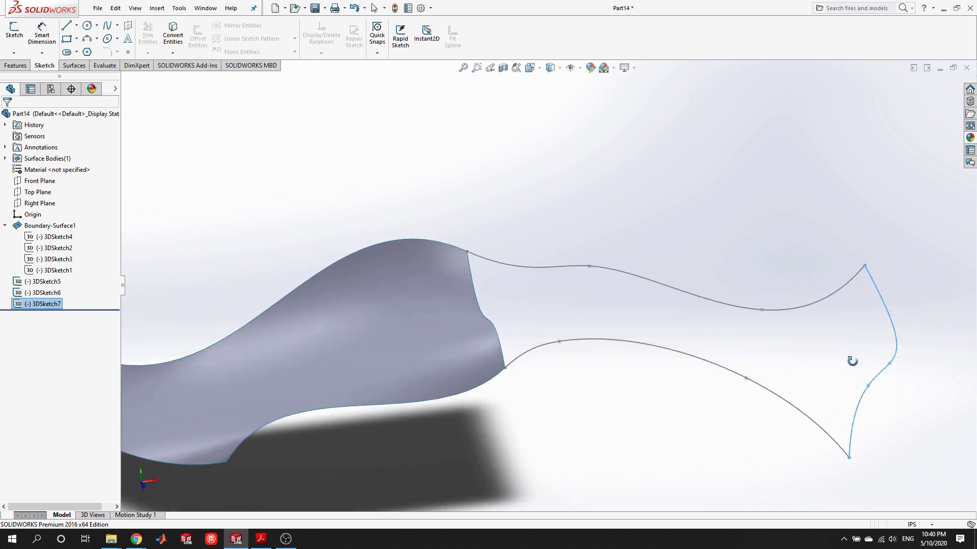
{"action": "key", "text": "Escape"}
{"action": "left_click", "coordinate": [75, 69]}
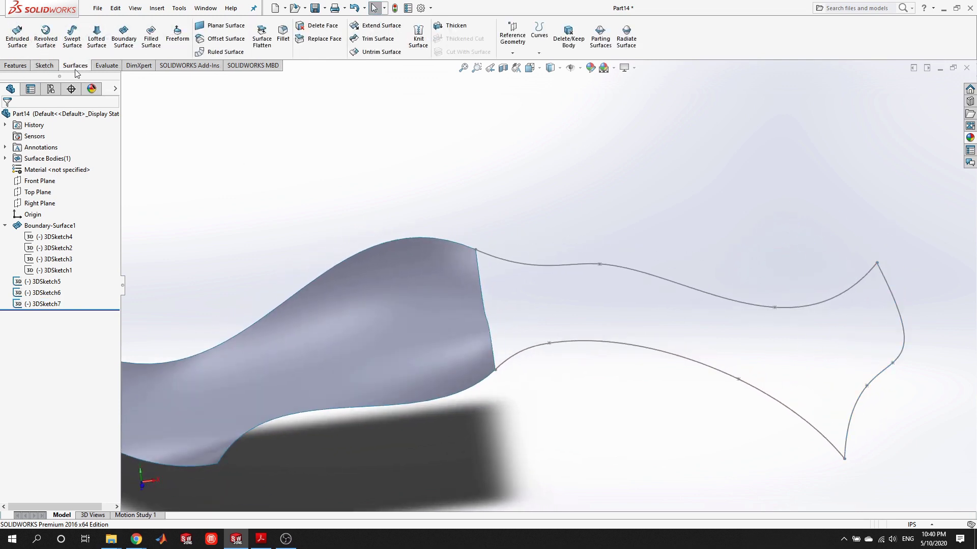
{"action": "left_click", "coordinate": [121, 39]}
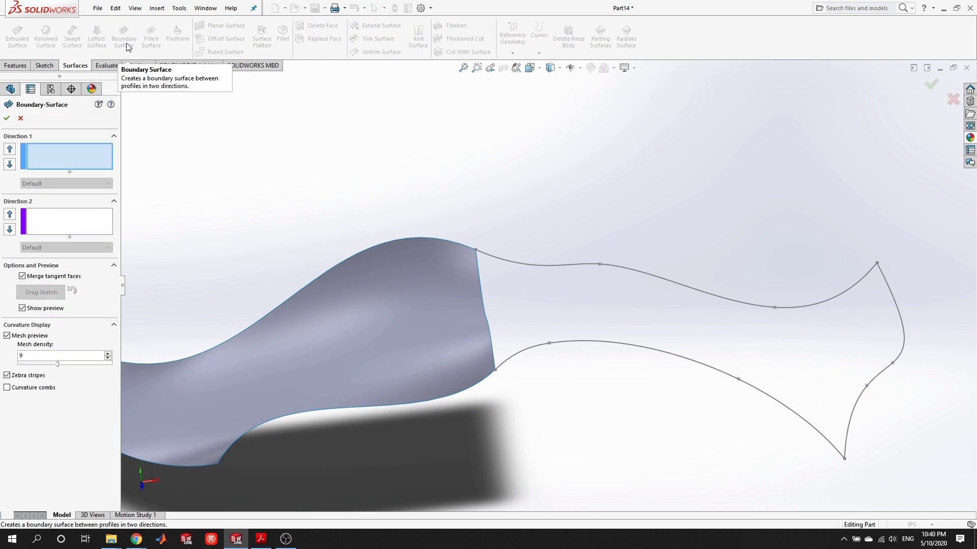
{"action": "middle_click_drag", "start_coordinate": [630, 292], "coordinate": [605, 306]}
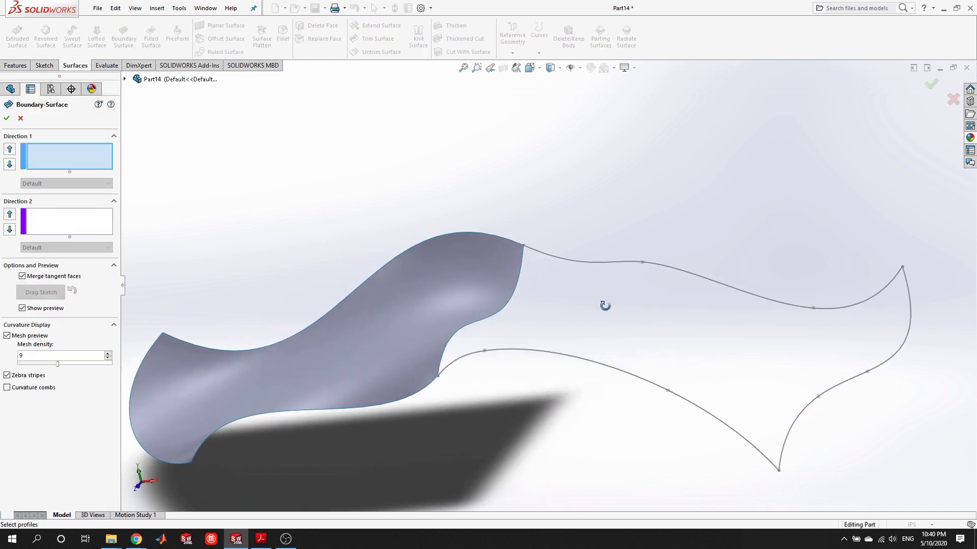
{"action": "left_click", "coordinate": [512, 302]}
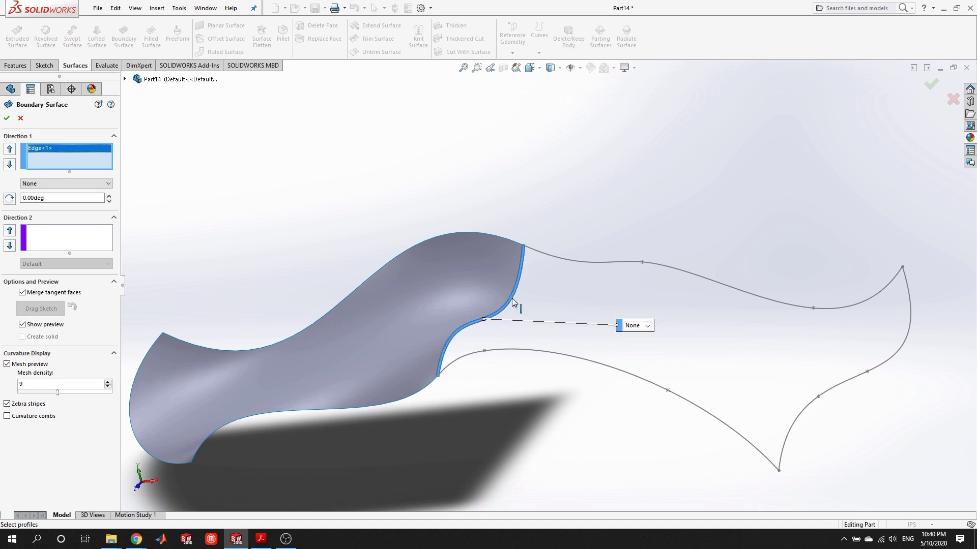
{"action": "left_click", "coordinate": [906, 349]}
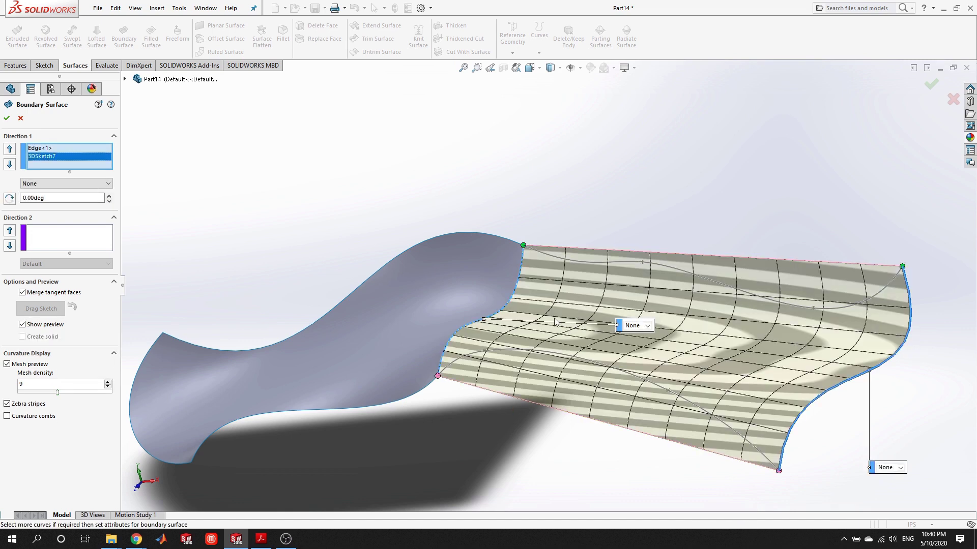
- Add the two splines tangent to the first surface as the Direction 2 curves of the boundary surface
{"action": "middle_click_drag", "start_coordinate": [884, 387], "coordinate": [800, 412]}
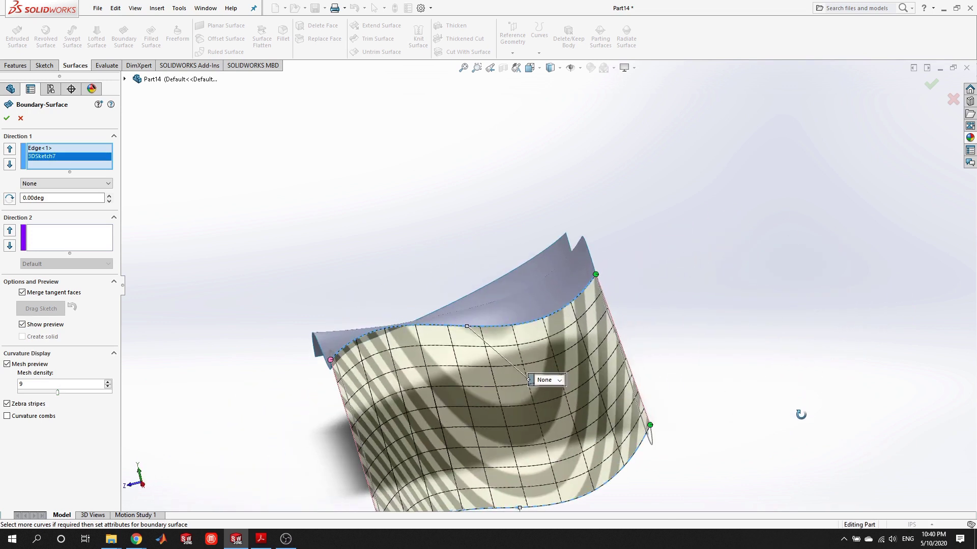
{"action": "left_click", "coordinate": [64, 229]}
{"action": "middle_click_drag", "start_coordinate": [391, 331], "coordinate": [587, 321]}
{"action": "left_click", "coordinate": [358, 328]}
{"action": "left_click", "coordinate": [577, 318]}
- Choose Tangency To Face as the condition at the edge shared with the first surface
{"action": "middle_click_drag", "start_coordinate": [585, 412], "coordinate": [605, 274]}
{"action": "scroll", "coordinate": [630, 341], "scroll_direction": "down", "scroll_amount": 5}
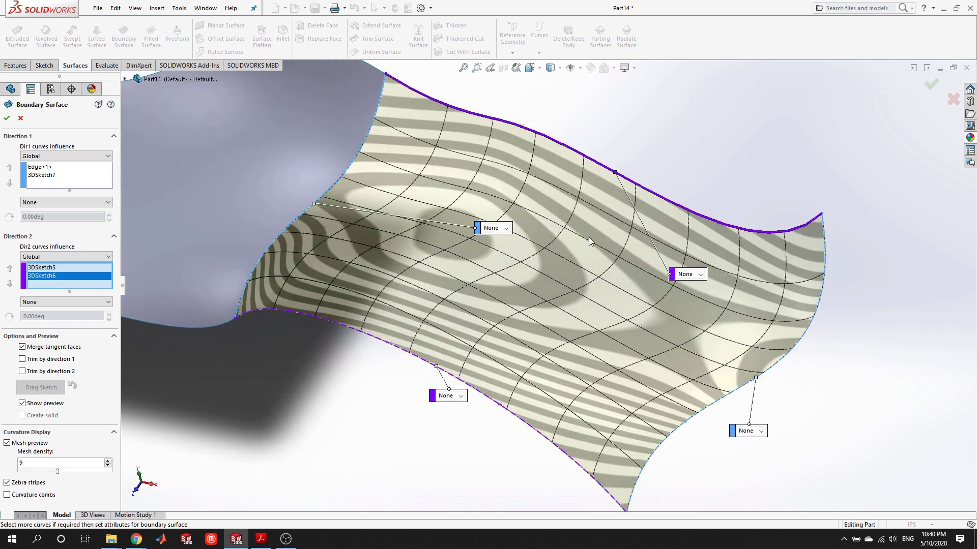
{"action": "middle_click_drag", "start_coordinate": [525, 290], "coordinate": [517, 234]}
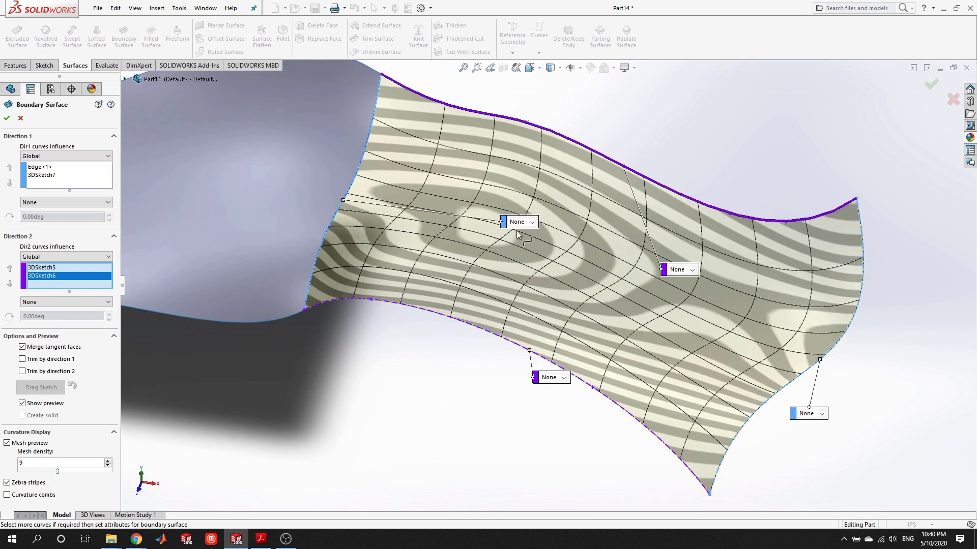
{"action": "left_click_drag", "start_coordinate": [507, 227], "coordinate": [467, 105]}
{"action": "middle_click_drag", "start_coordinate": [467, 104], "coordinate": [474, 129]}
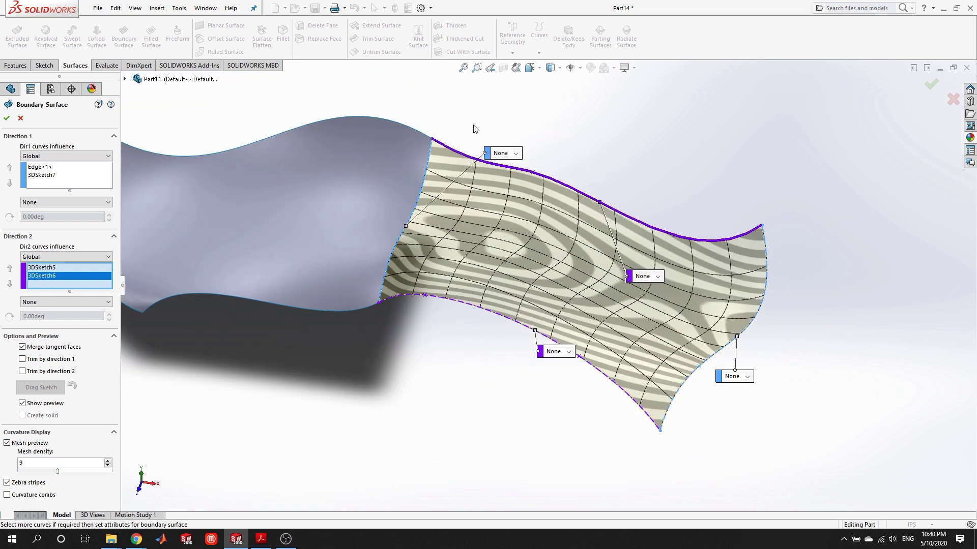
{"action": "left_click_drag", "start_coordinate": [490, 162], "coordinate": [322, 100]}
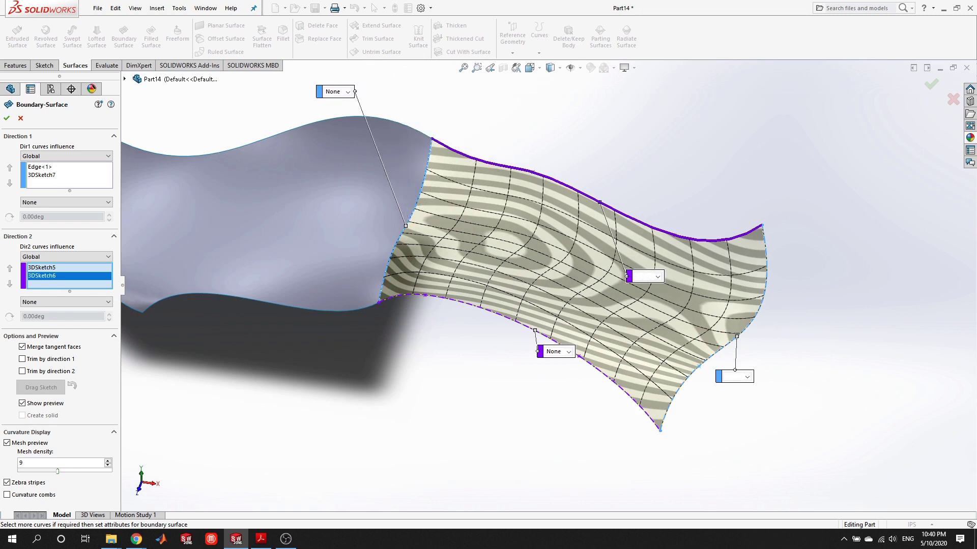
{"action": "left_click", "coordinate": [347, 92]}
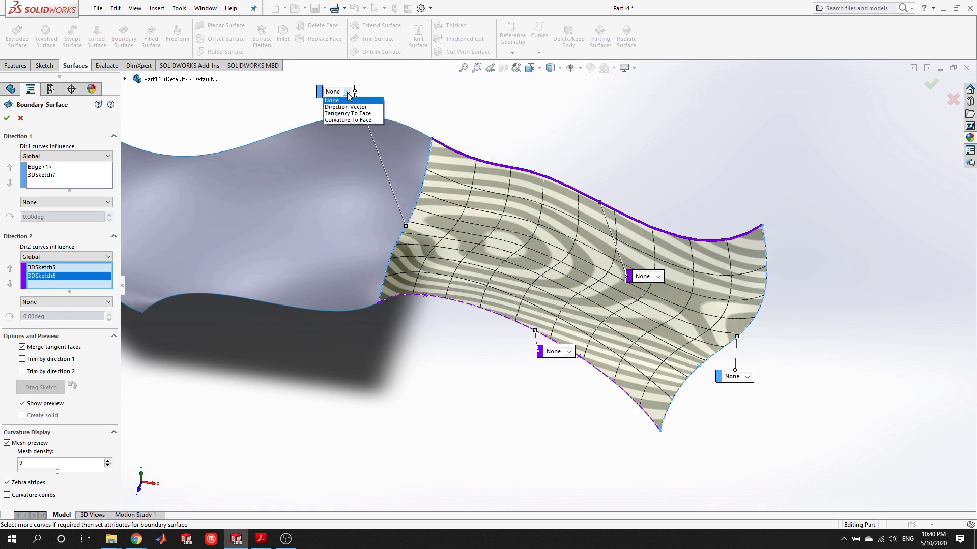
{"action": "left_click", "coordinate": [374, 114]}
- Reapply Tangency To Face to the shared edge and set its tangent influence to 100%
{"action": "scroll", "coordinate": [407, 167], "scroll_direction": "down", "scroll_amount": 2}
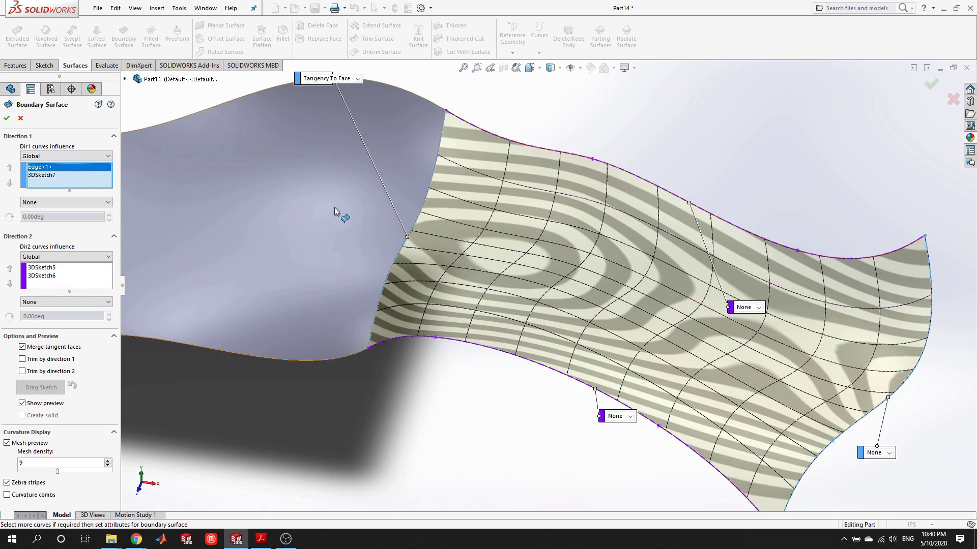
{"action": "middle_click_drag", "start_coordinate": [473, 264], "coordinate": [388, 224]}
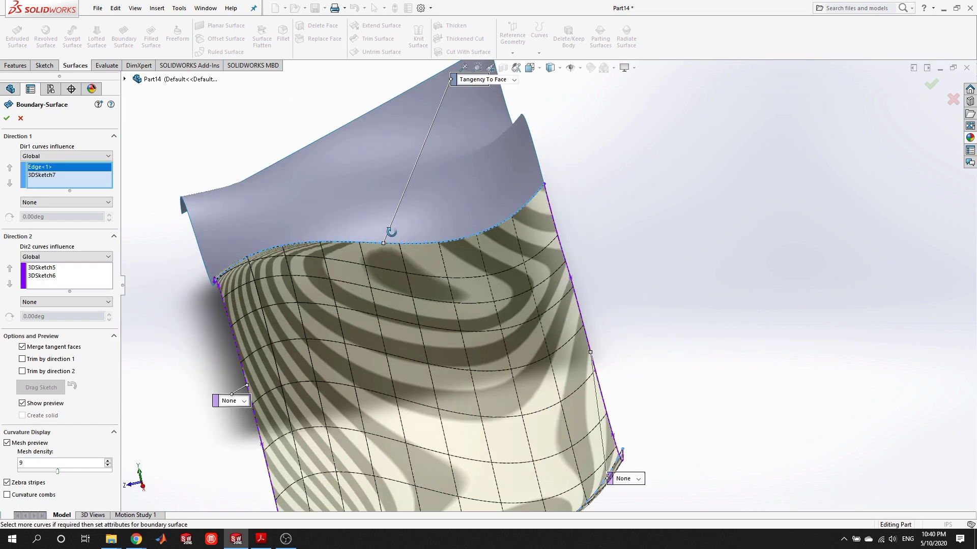
{"action": "middle_click_drag", "start_coordinate": [495, 210], "coordinate": [340, 216]}
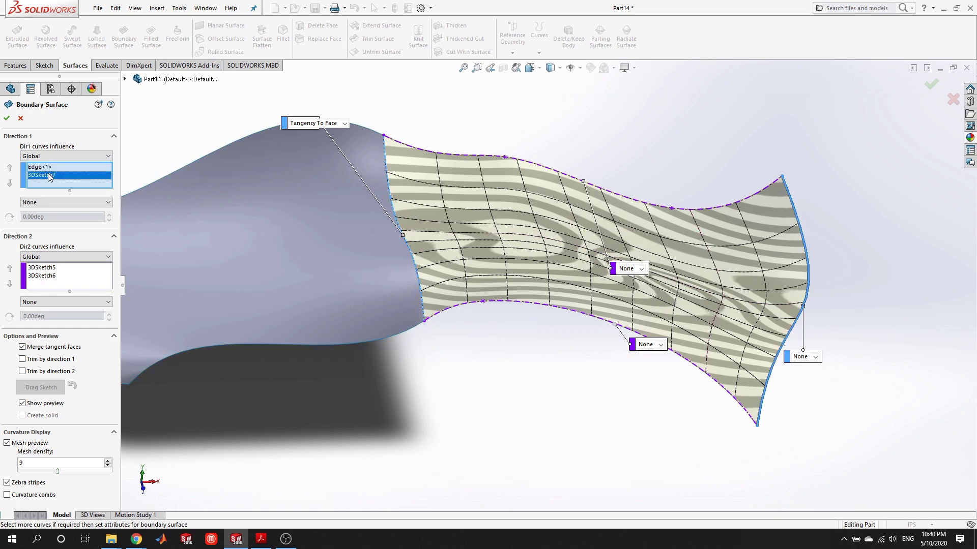
{"action": "left_click", "coordinate": [313, 123]}
{"action": "left_click", "coordinate": [311, 151]}
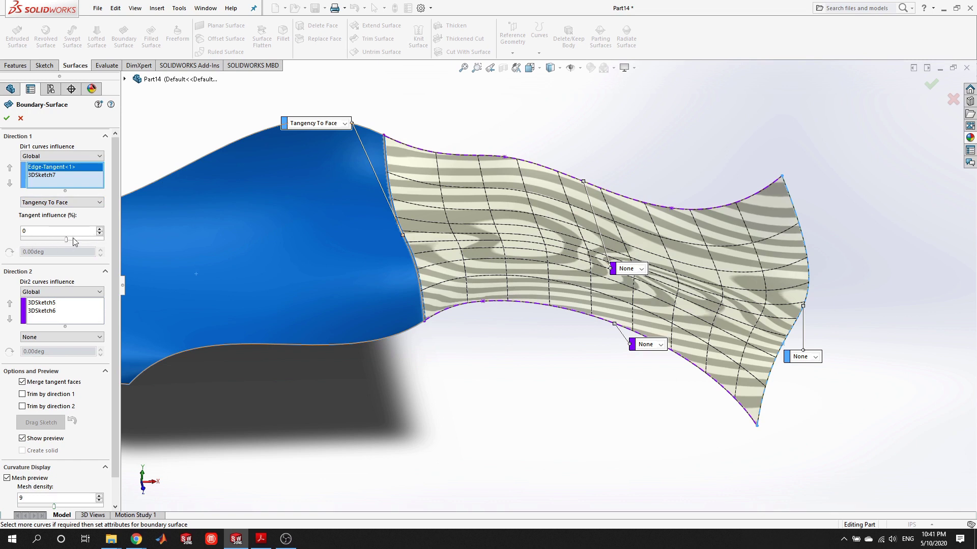
{"action": "left_click_drag", "start_coordinate": [116, 239], "coordinate": [116, 239]}
- Move the tangency callout clear of the surfaces and create the second boundary surface
{"action": "middle_click_drag", "start_coordinate": [590, 244], "coordinate": [506, 229]}
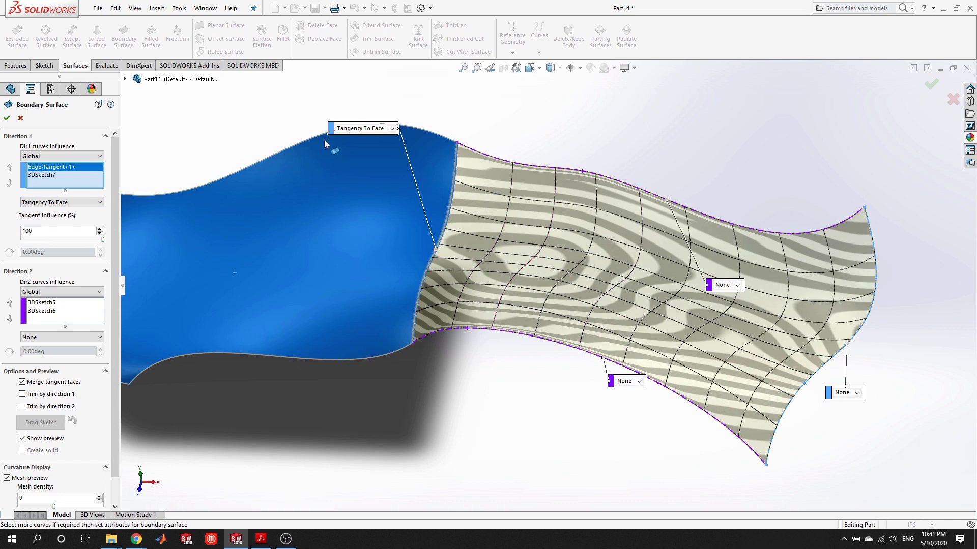
{"action": "left_click_drag", "start_coordinate": [332, 131], "coordinate": [355, 437]}
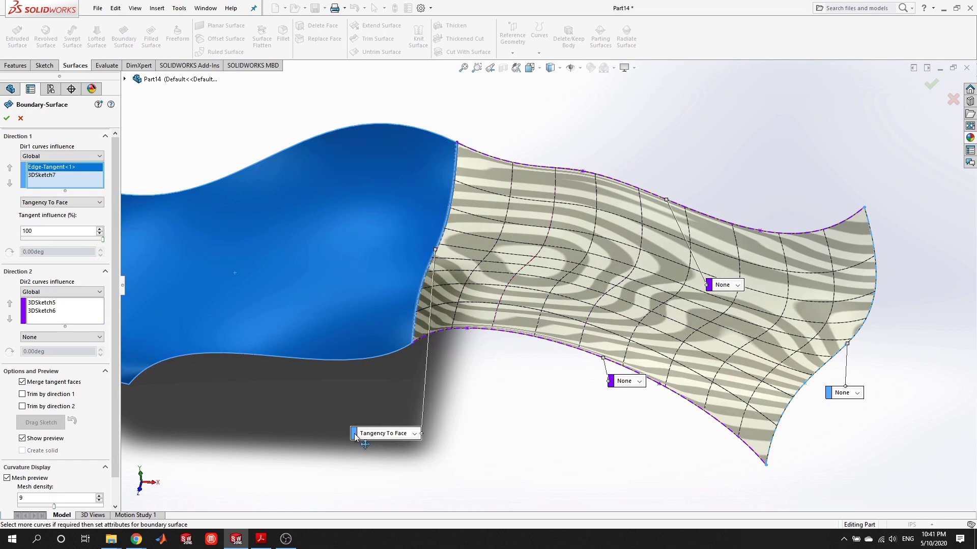
{"action": "left_click", "coordinate": [7, 119]}
{"action": "middle_click_drag", "start_coordinate": [492, 284], "coordinate": [535, 335]}
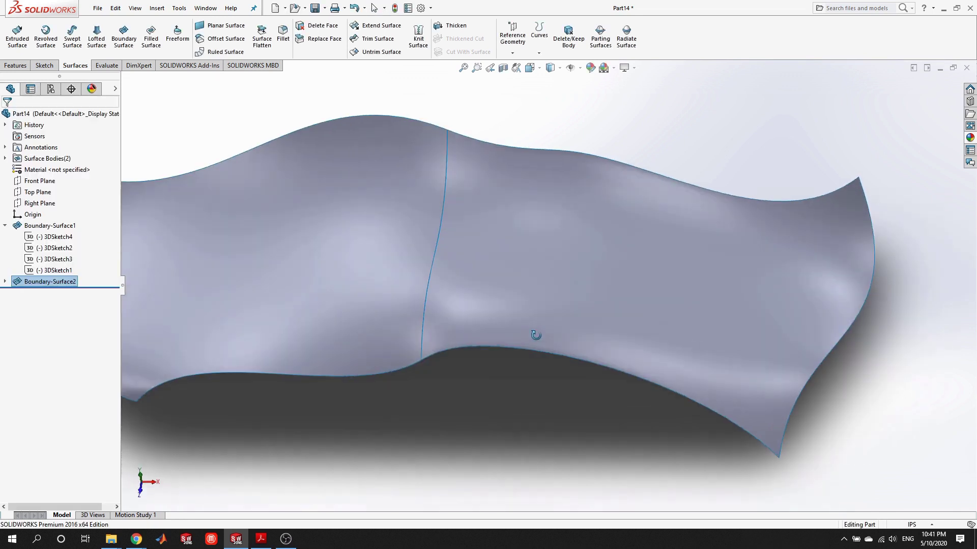
{"action": "key", "text": "Escape"}
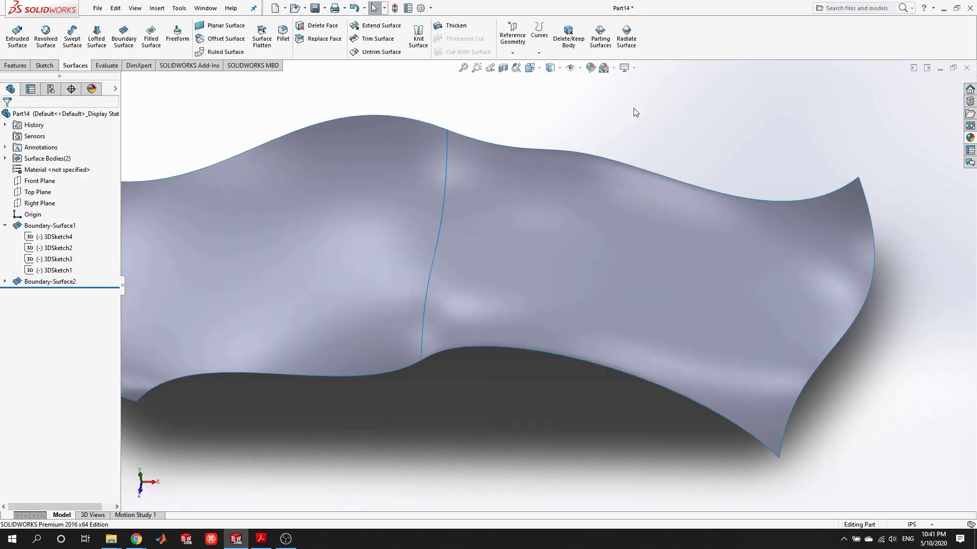
- Display the curvature colours on both surfaces, examine the transition across their shared edge, and turn the display off
{"action": "left_click", "coordinate": [108, 66]}
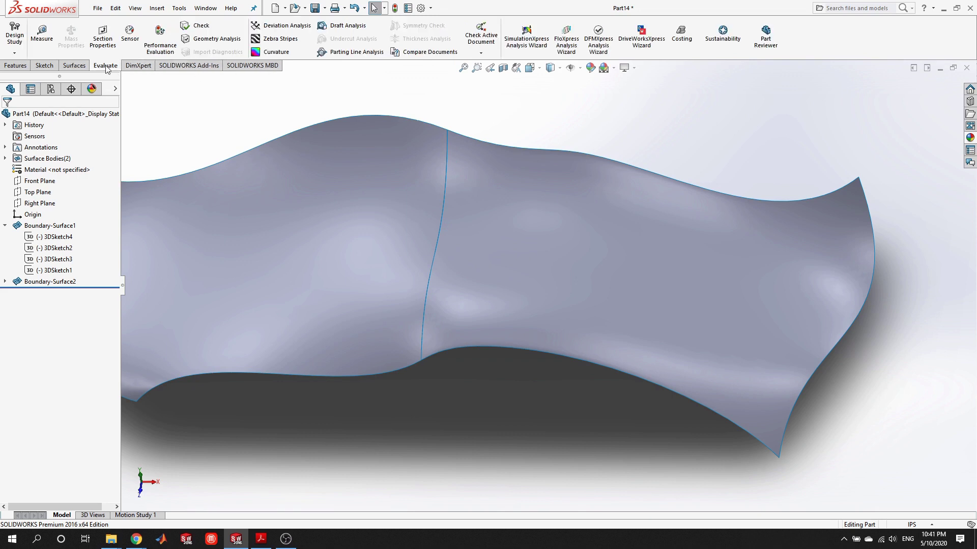
{"action": "left_click", "coordinate": [289, 54]}
{"action": "scroll", "coordinate": [453, 218], "scroll_direction": "down", "scroll_amount": 3}
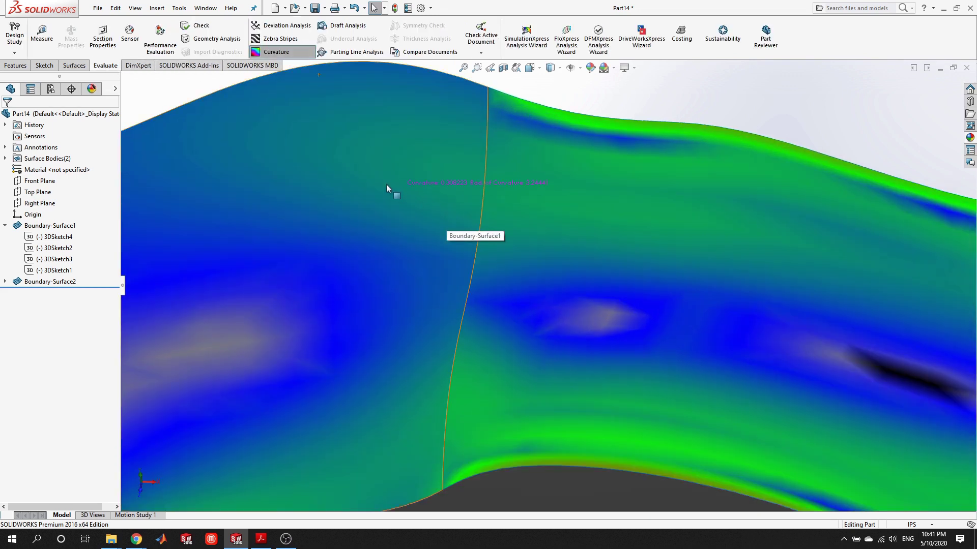
{"action": "middle_click_drag", "start_coordinate": [497, 410], "coordinate": [435, 360]}
{"action": "scroll", "coordinate": [527, 421], "scroll_direction": "up", "scroll_amount": 3}
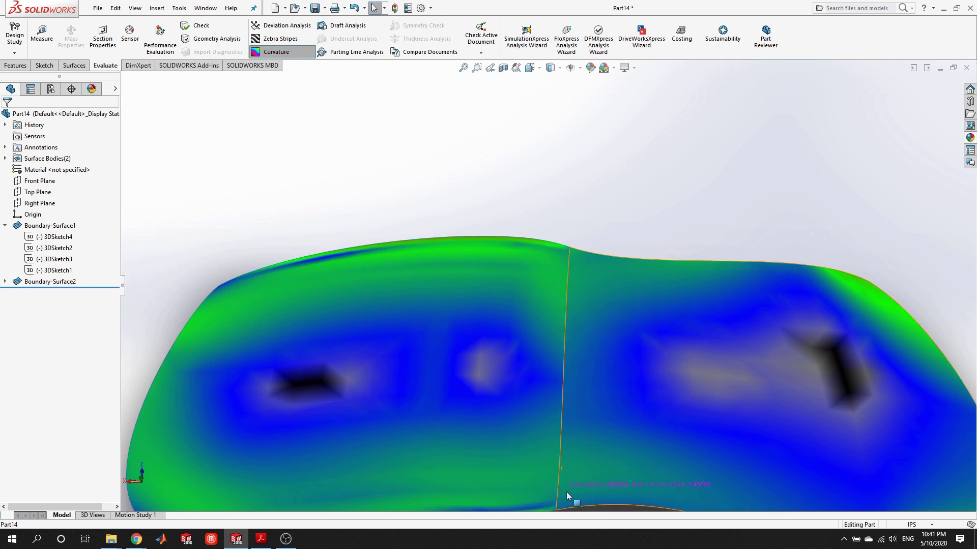
{"action": "scroll", "coordinate": [560, 433], "scroll_direction": "down", "scroll_amount": 2}
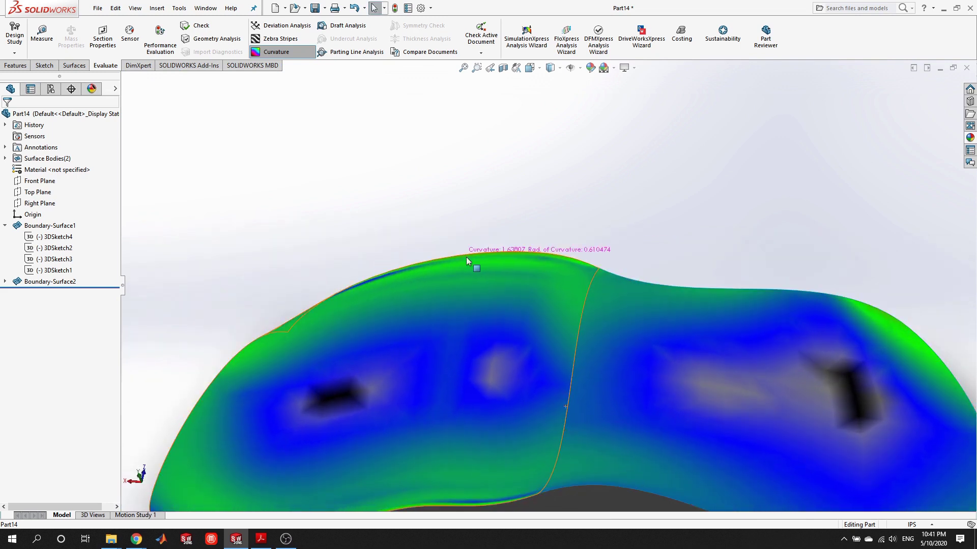
{"action": "left_click", "coordinate": [250, 55]}
- Show zebra stripes on both surfaces, examine the stripe continuity across the shared edge, and turn the stripes off
{"action": "left_click", "coordinate": [275, 38]}
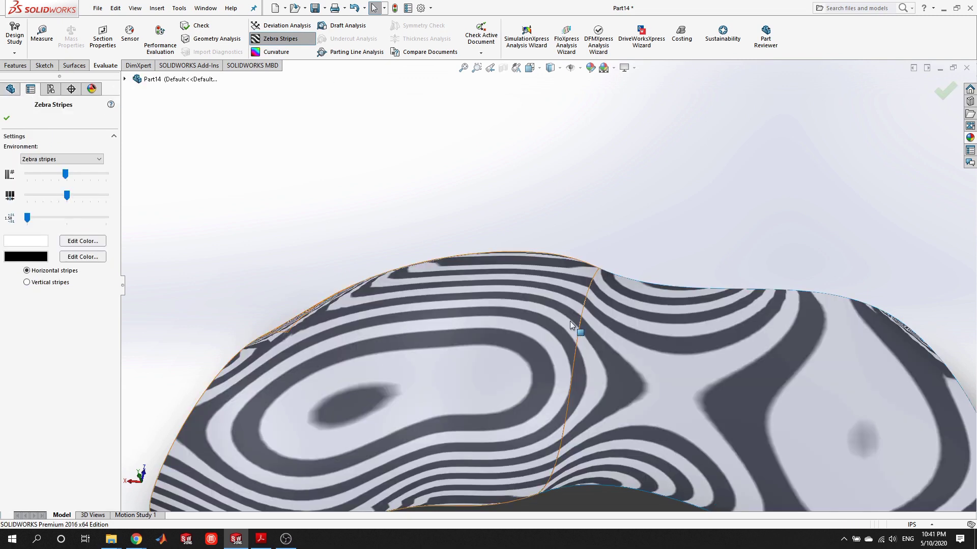
{"action": "key", "text": "Return"}
{"action": "scroll", "coordinate": [584, 354], "scroll_direction": "up", "scroll_amount": 3}
{"action": "scroll", "coordinate": [584, 353], "scroll_direction": "down", "scroll_amount": 5}
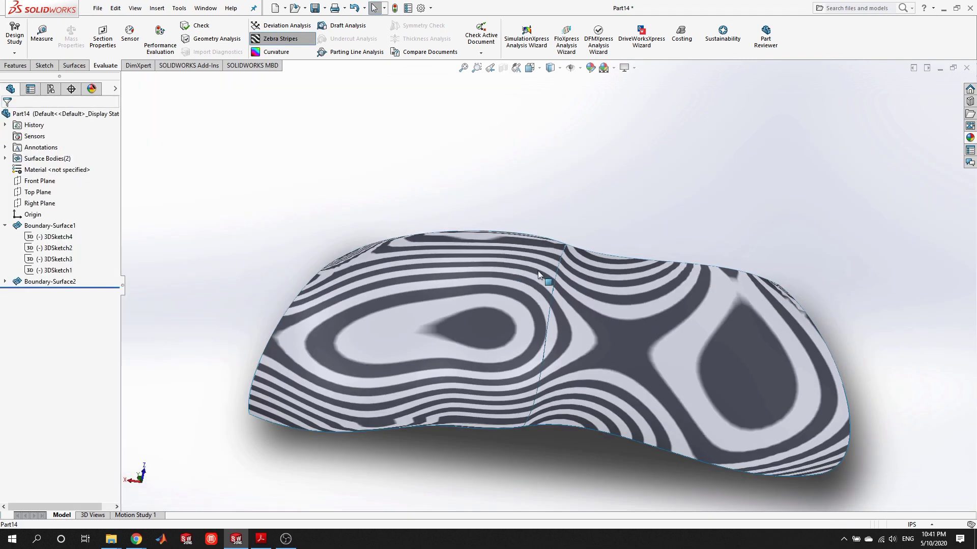
{"action": "scroll", "coordinate": [539, 314], "scroll_direction": "up", "scroll_amount": 4}
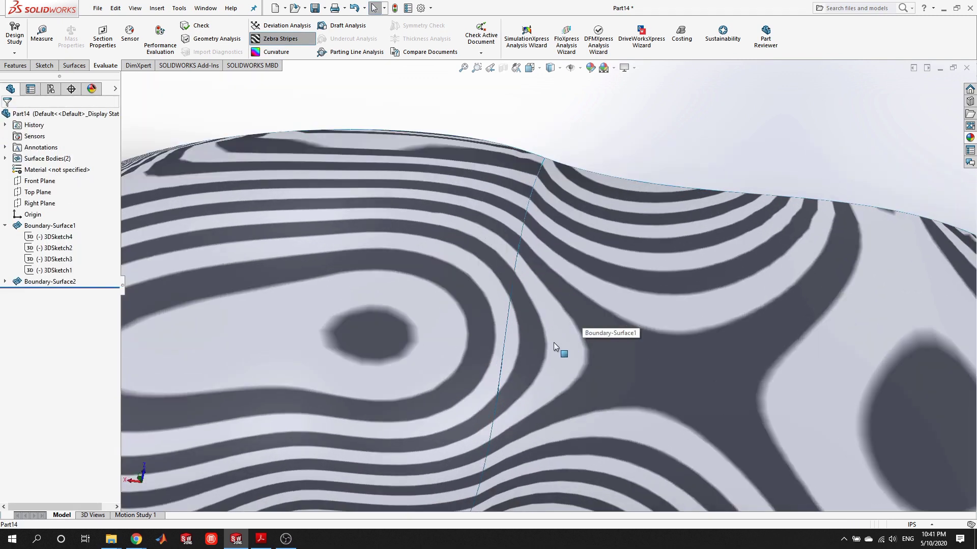
{"action": "key", "text": "ctrl+shift+z"}
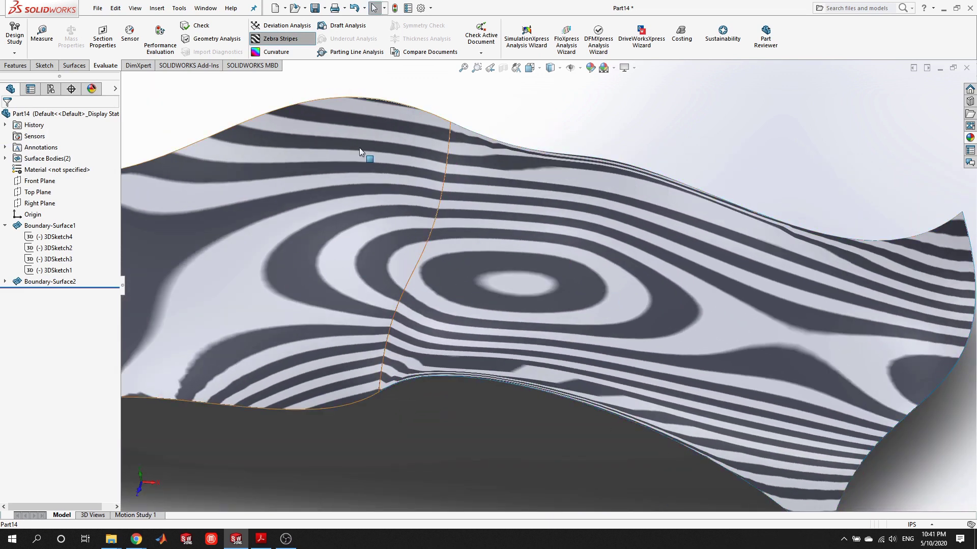
{"action": "left_click", "coordinate": [286, 40]}
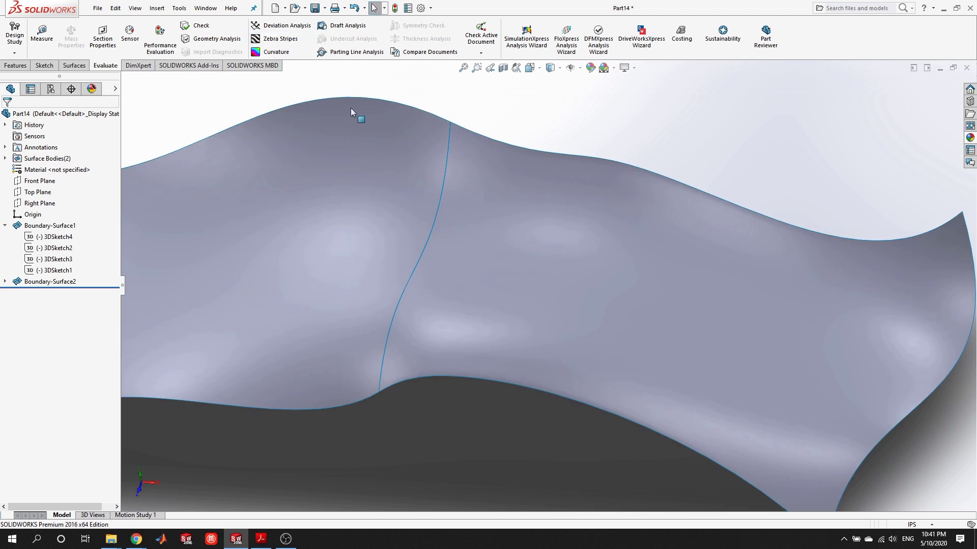
{"action": "key", "text": "ctrl+shift+z"}
{"action": "middle_click_drag", "start_coordinate": [542, 118], "coordinate": [439, 254]}
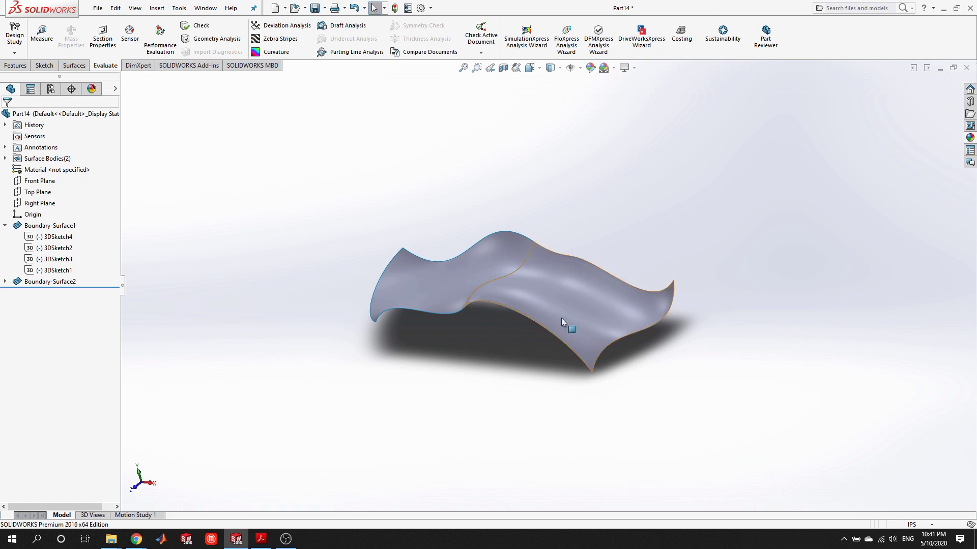
{"action": "middle_click_drag", "start_coordinate": [610, 385], "coordinate": [583, 263]}
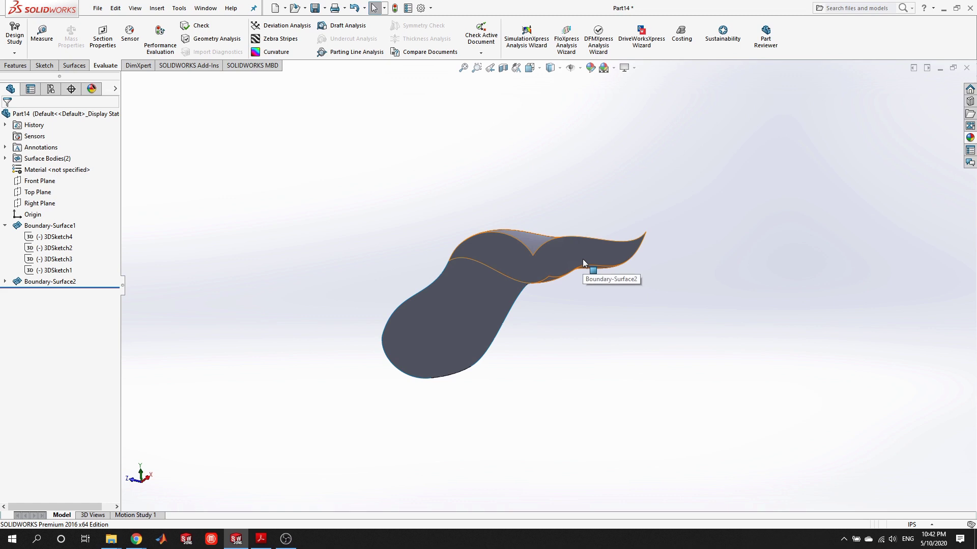
- In a new 3D sketch, draw an outward-bowing spline with two intermediate points, joining the outer ends of the two boundary surfaces along one side
{"action": "middle_click_drag", "start_coordinate": [495, 208], "coordinate": [395, 178]}
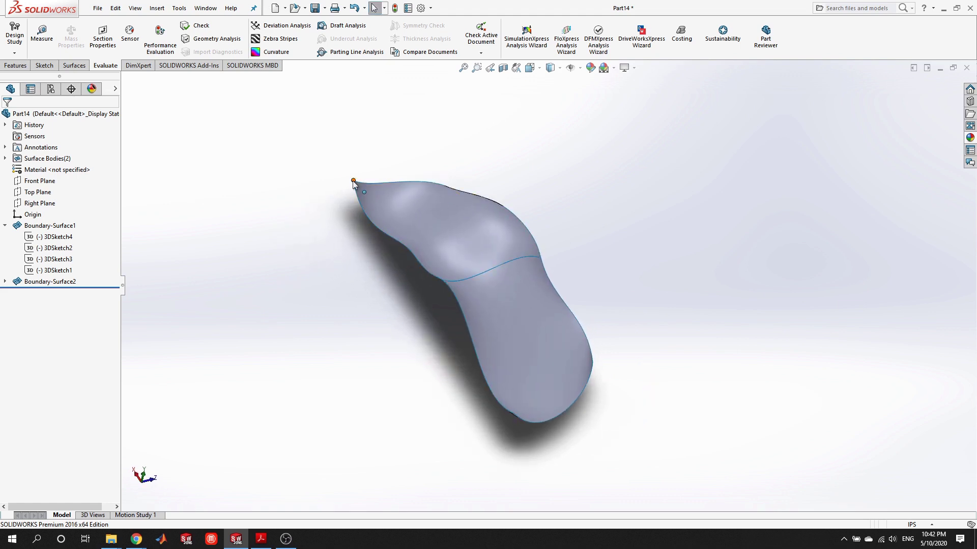
{"action": "middle_click_drag", "start_coordinate": [505, 449], "coordinate": [179, 81]}
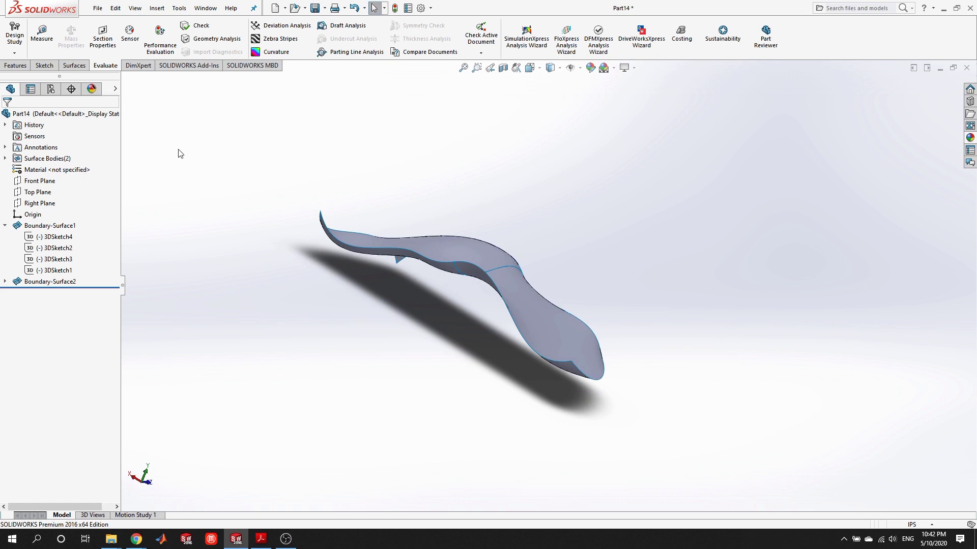
{"action": "middle_click_drag", "start_coordinate": [359, 164], "coordinate": [298, 148]}
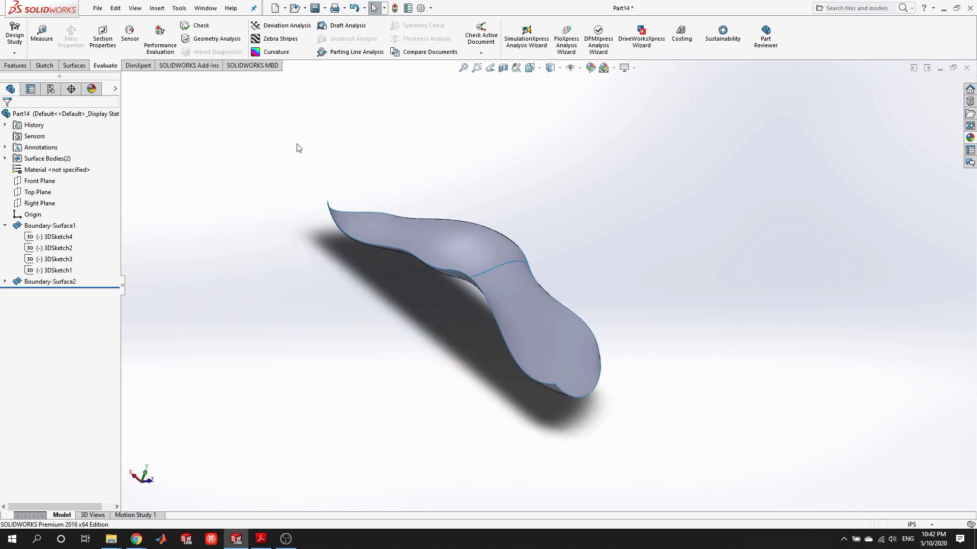
{"action": "left_click", "coordinate": [44, 66]}
{"action": "left_click", "coordinate": [15, 53]}
{"action": "left_click", "coordinate": [26, 76]}
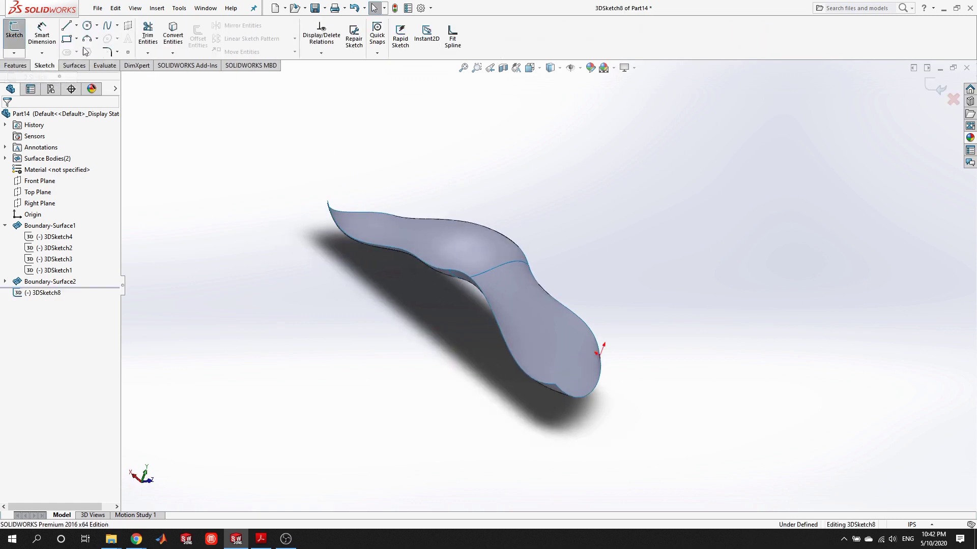
{"action": "left_click", "coordinate": [106, 28]}
{"action": "mouse_move", "coordinate": [328, 195]}
{"action": "middle_mouse_down"}
{"action": "mouse_move", "coordinate": [320, 234]}
{"action": "mouse_move", "coordinate": [341, 196]}
{"action": "middle_mouse_up"}
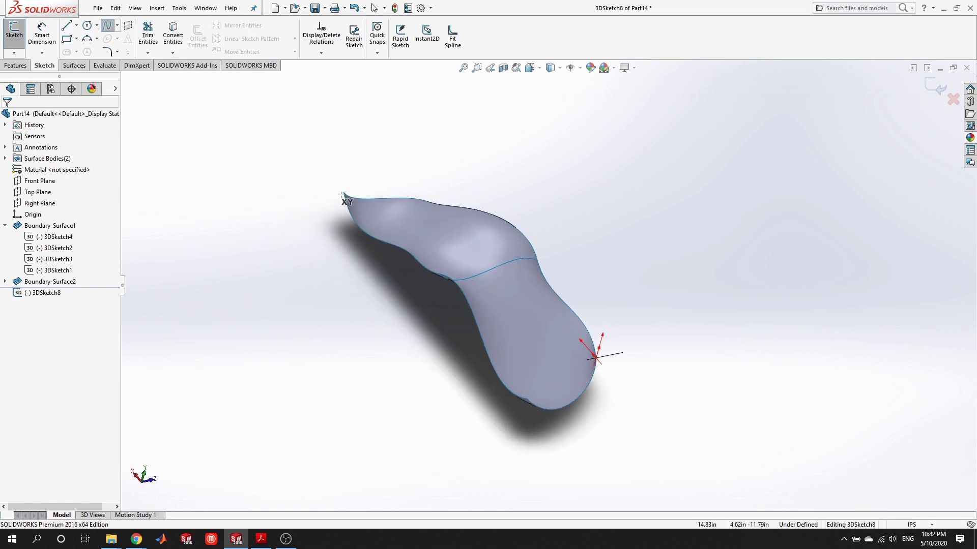
{"action": "left_click", "coordinate": [343, 193]}
{"action": "left_click", "coordinate": [297, 246]}
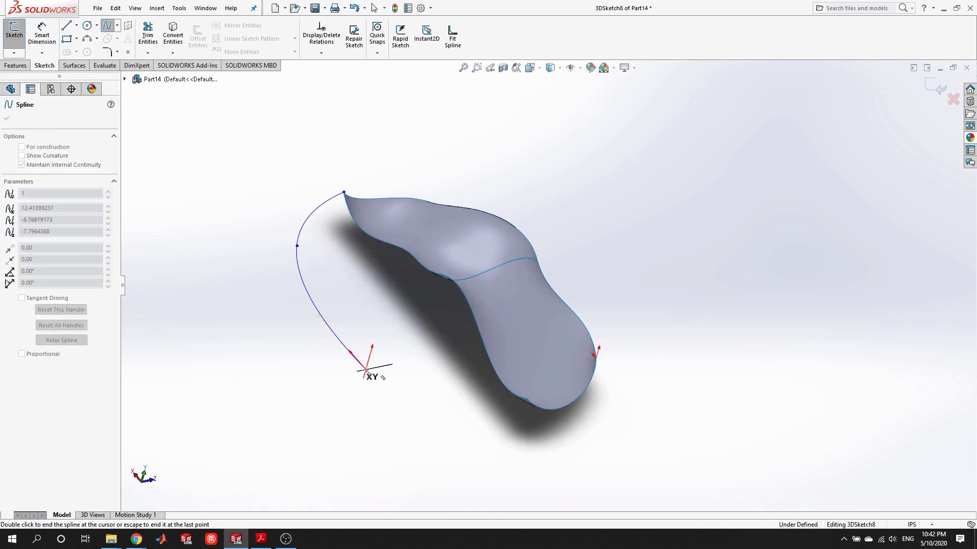
{"action": "double_click", "coordinate": [526, 399]}
- Reshape the spline by moving its lower intermediate point outward, and exit the 3D sketch
{"action": "middle_click_drag", "start_coordinate": [527, 399], "coordinate": [412, 388]}
{"action": "left_click_drag", "start_coordinate": [376, 384], "coordinate": [355, 365]}
{"action": "left_click", "coordinate": [127, 133]}
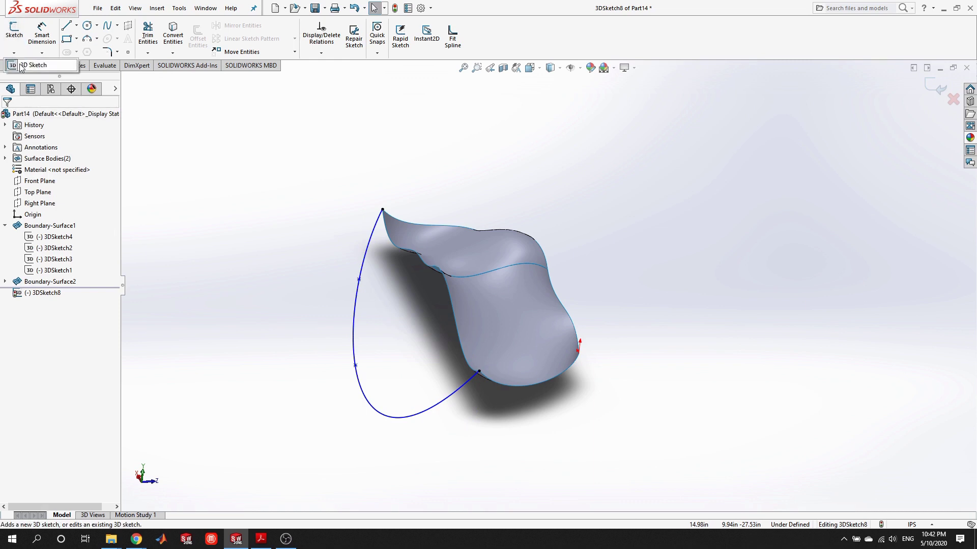
{"action": "left_click", "coordinate": [14, 36]}
- Create a filled surface with Contact edges, bounded by the new 3D spline and the adjoining side edges of both boundary surfaces
{"action": "mouse_move", "coordinate": [345, 163]}
{"action": "middle_mouse_down"}
{"action": "mouse_move", "coordinate": [377, 177]}
{"action": "mouse_move", "coordinate": [358, 210]}
{"action": "middle_mouse_up"}
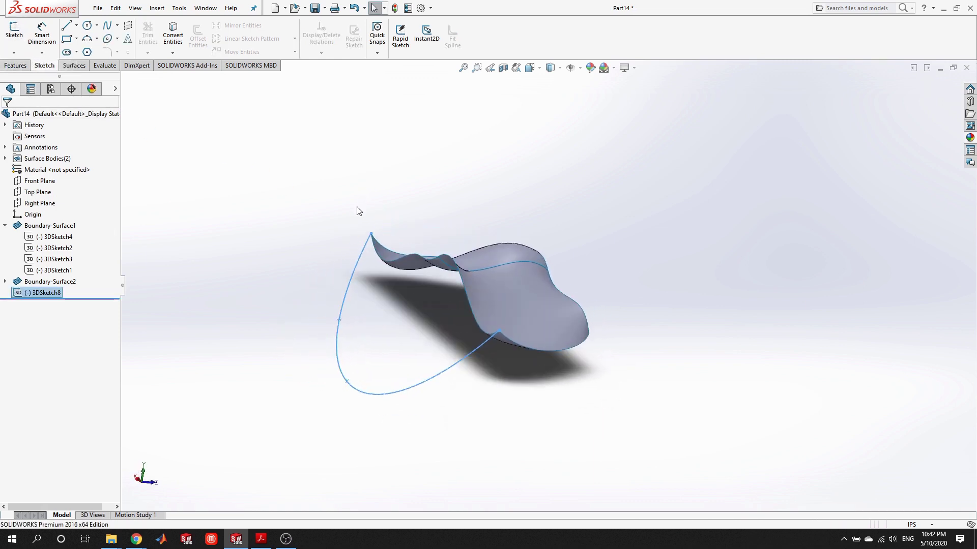
{"action": "left_click", "coordinate": [74, 65]}
{"action": "left_click", "coordinate": [151, 36]}
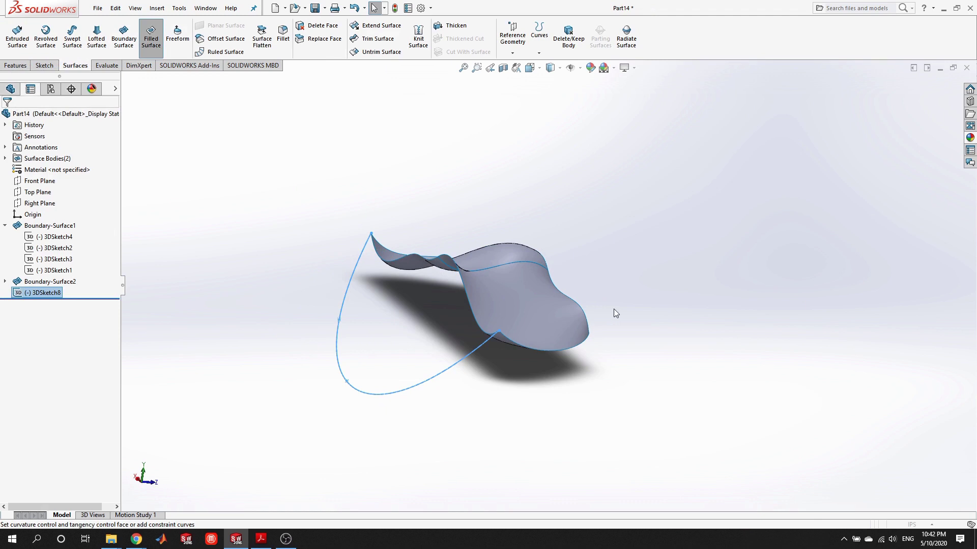
{"action": "middle_click_drag", "start_coordinate": [445, 291], "coordinate": [394, 243]}
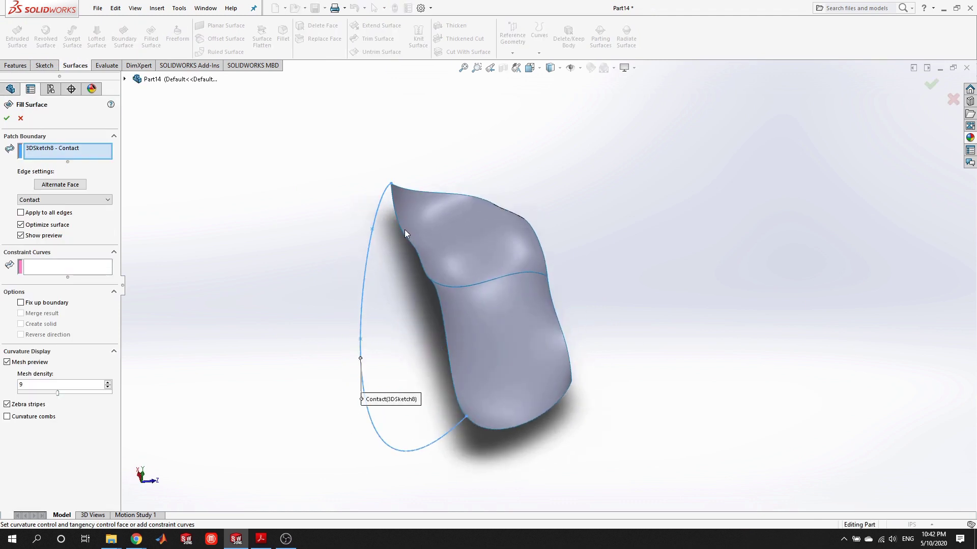
{"action": "left_click", "coordinate": [403, 230]}
{"action": "left_click", "coordinate": [438, 294]}
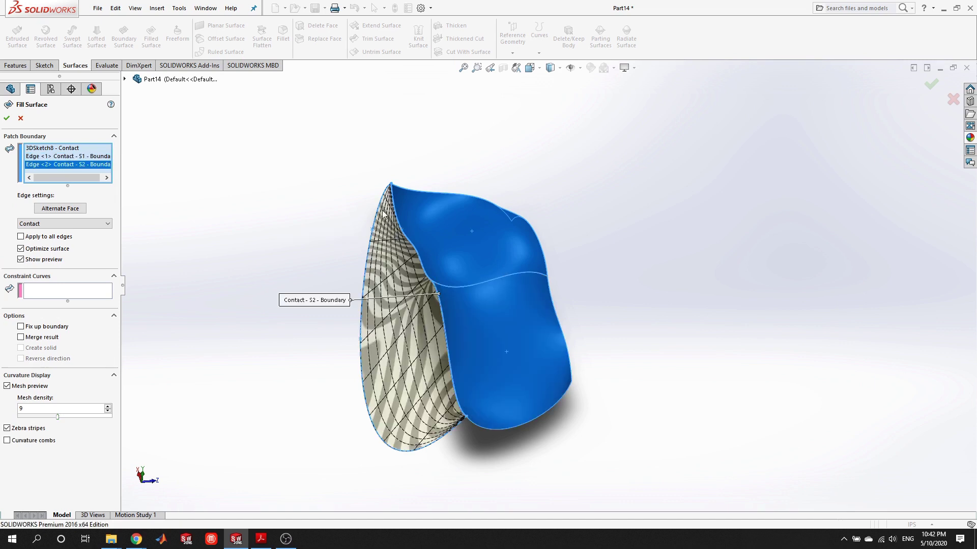
{"action": "middle_click_drag", "start_coordinate": [439, 294], "coordinate": [393, 272]}
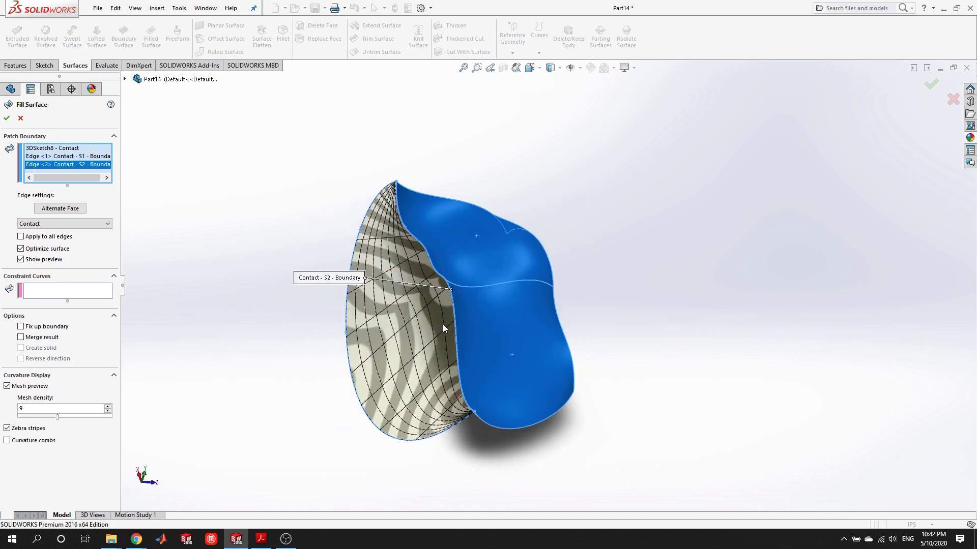
{"action": "scroll", "coordinate": [514, 447], "scroll_direction": "down", "scroll_amount": 5}
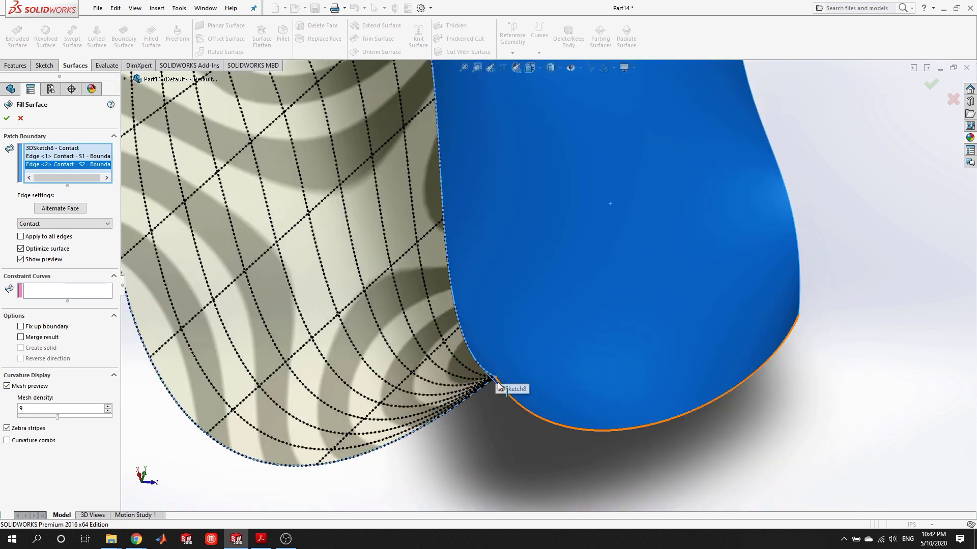
{"action": "scroll", "coordinate": [410, 432], "scroll_direction": "up", "scroll_amount": 5}
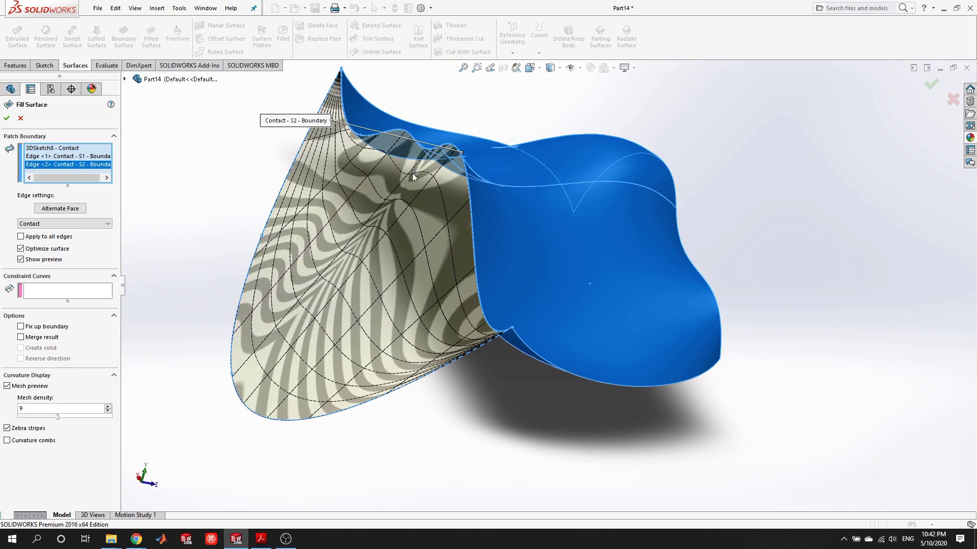
{"action": "left_click", "coordinate": [7, 118]}
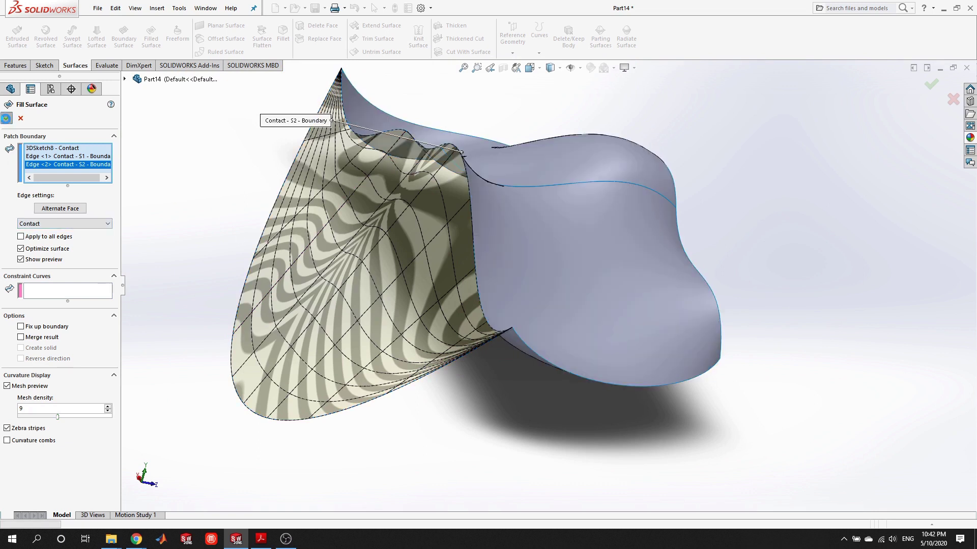
- On the opposite side, draw an outward-bowing spline between the outer corners of the two boundary surfaces in a new 3D sketch, and exit it
{"action": "middle_click_drag", "start_coordinate": [787, 239], "coordinate": [589, 187]}
{"action": "scroll", "coordinate": [712, 321], "scroll_direction": "up", "scroll_amount": 3}
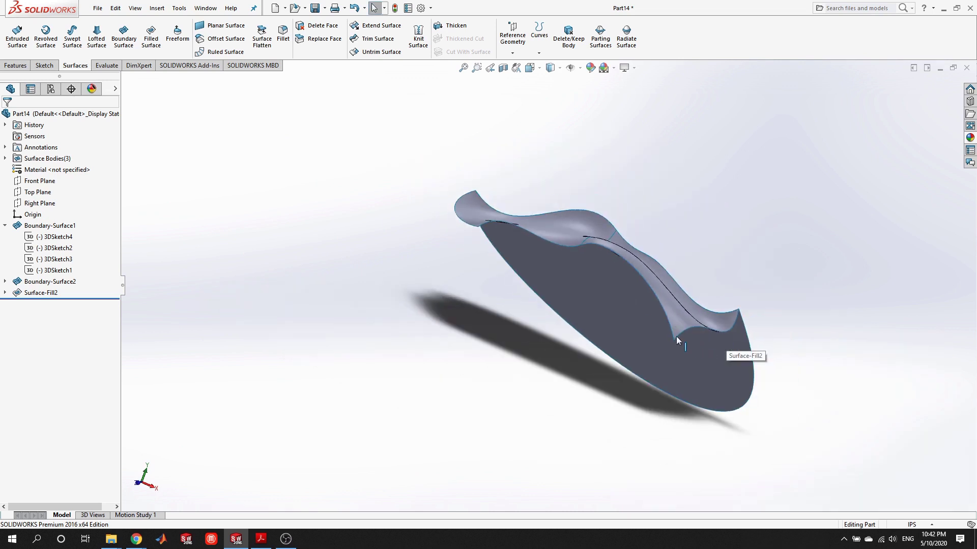
{"action": "middle_click_drag", "start_coordinate": [337, 195], "coordinate": [193, 131]}
{"action": "left_click", "coordinate": [44, 65]}
{"action": "left_click", "coordinate": [13, 52]}
{"action": "left_click", "coordinate": [23, 75]}
{"action": "left_click", "coordinate": [107, 25]}
{"action": "middle_click_drag", "start_coordinate": [465, 211], "coordinate": [461, 233]}
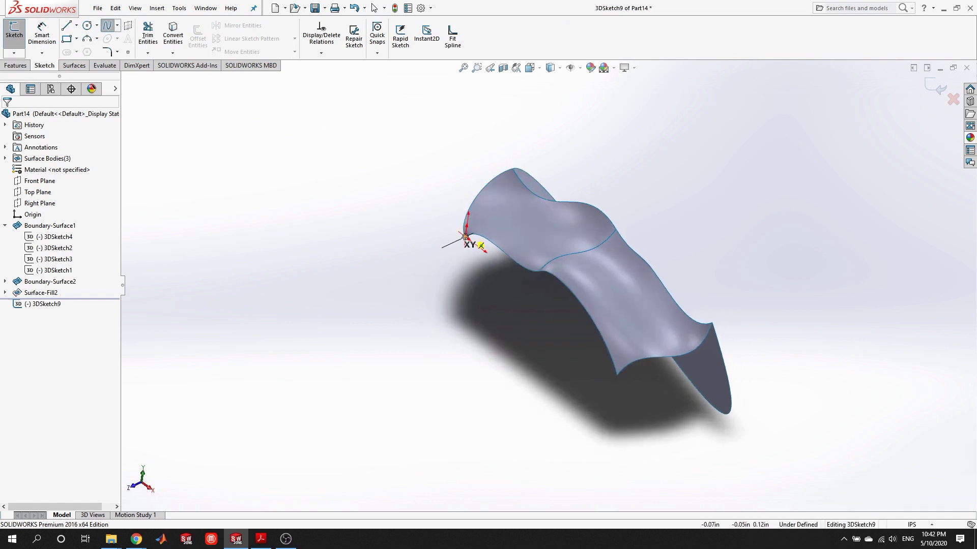
{"action": "left_click", "coordinate": [466, 237]}
{"action": "left_click", "coordinate": [460, 302]}
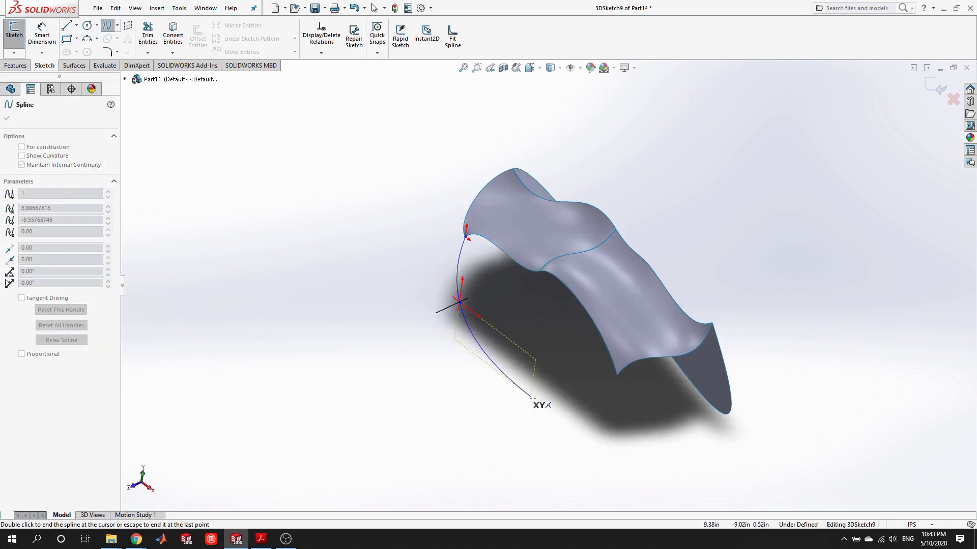
{"action": "double_click", "coordinate": [617, 375]}
{"action": "middle_click_drag", "start_coordinate": [613, 358], "coordinate": [583, 274]}
{"action": "left_click", "coordinate": [14, 53]}
{"action": "left_click", "coordinate": [32, 66]}
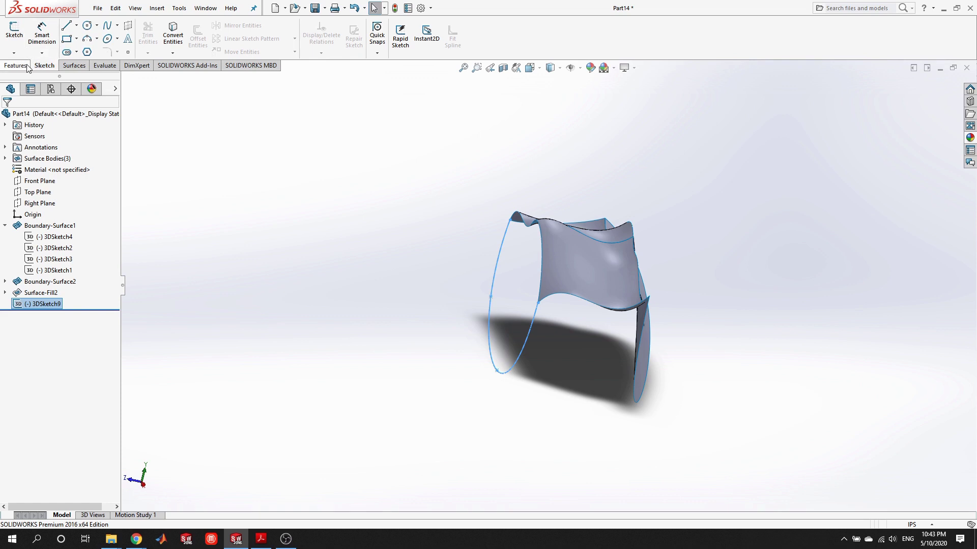
- Fill the second side with a Contact surface bounded by its 3D spline and the adjoining edges of both boundary surfaces
{"action": "left_click", "coordinate": [75, 65]}
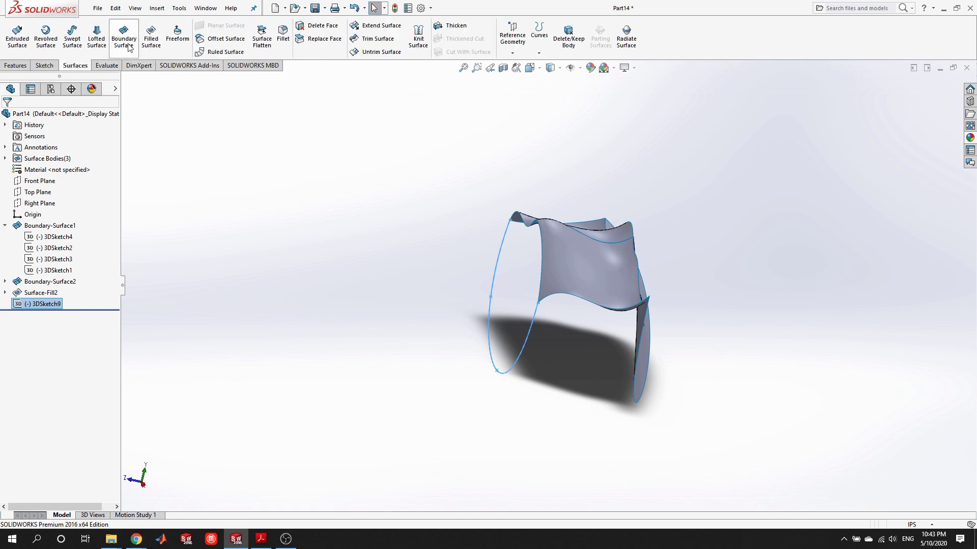
{"action": "middle_click_drag", "start_coordinate": [468, 224], "coordinate": [482, 228]}
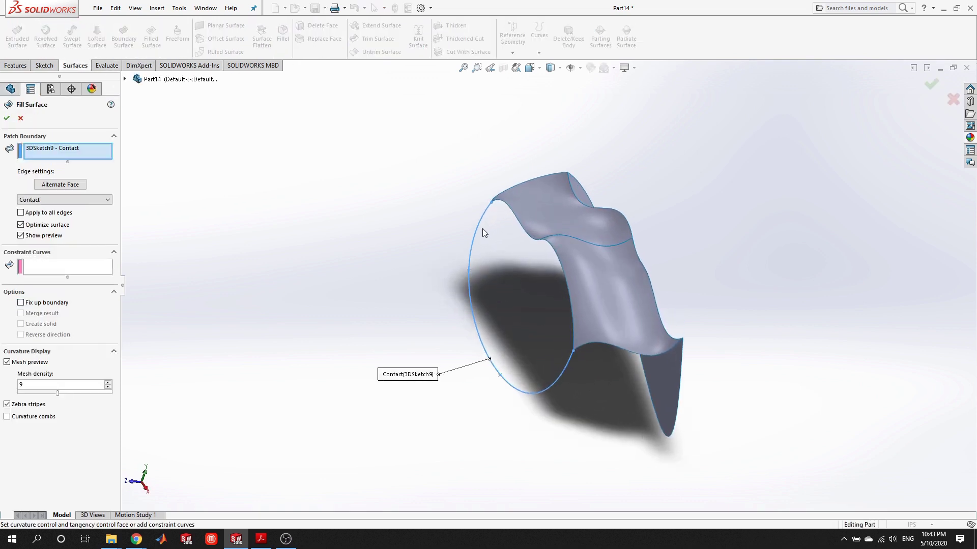
{"action": "left_click", "coordinate": [514, 219]}
{"action": "left_click", "coordinate": [559, 258]}
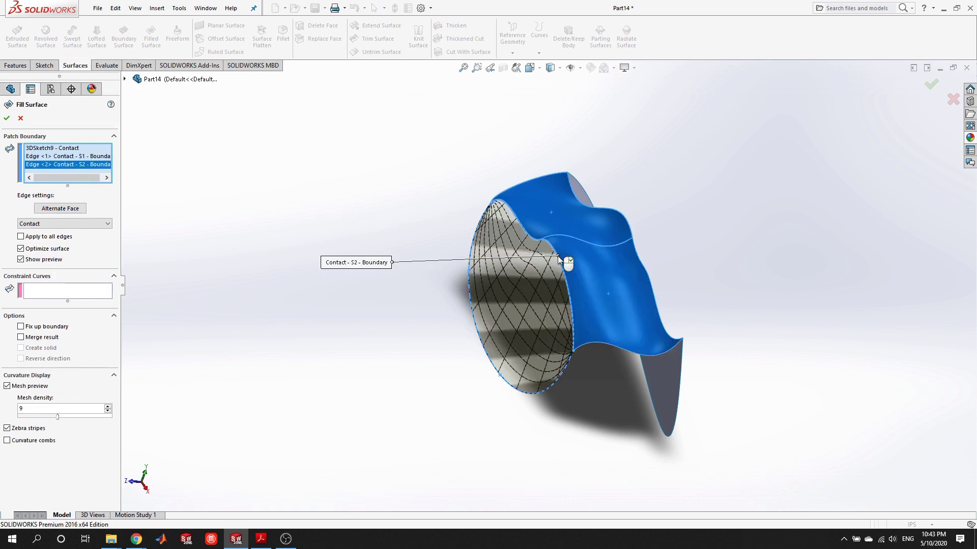
{"action": "middle_click_drag", "start_coordinate": [586, 371], "coordinate": [555, 351]}
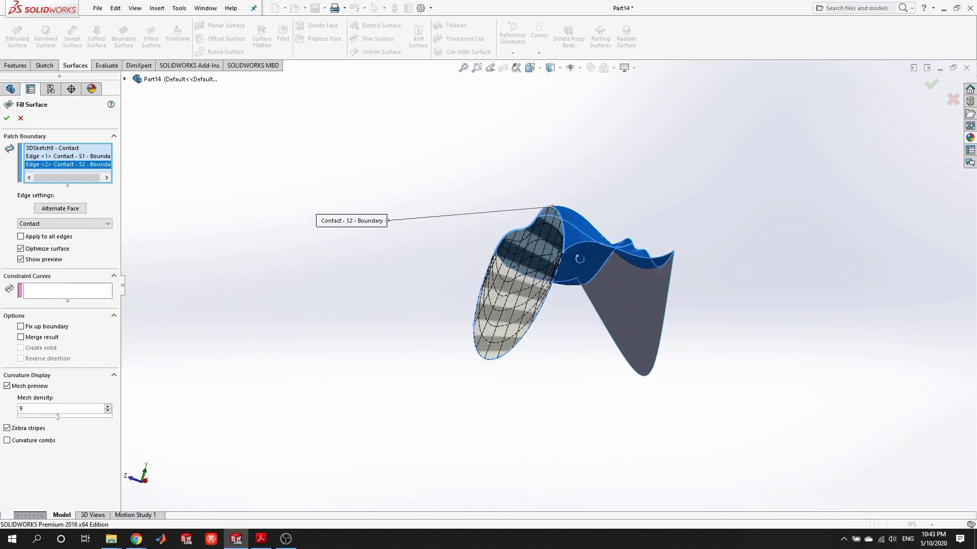
{"action": "left_click", "coordinate": [8, 119]}
- Close the remaining opening with a filled surface using Contact on the outer edges of both side fills and the end edges of both boundary surfaces
{"action": "middle_click_drag", "start_coordinate": [478, 316], "coordinate": [659, 187]}
{"action": "key", "text": "Escape"}
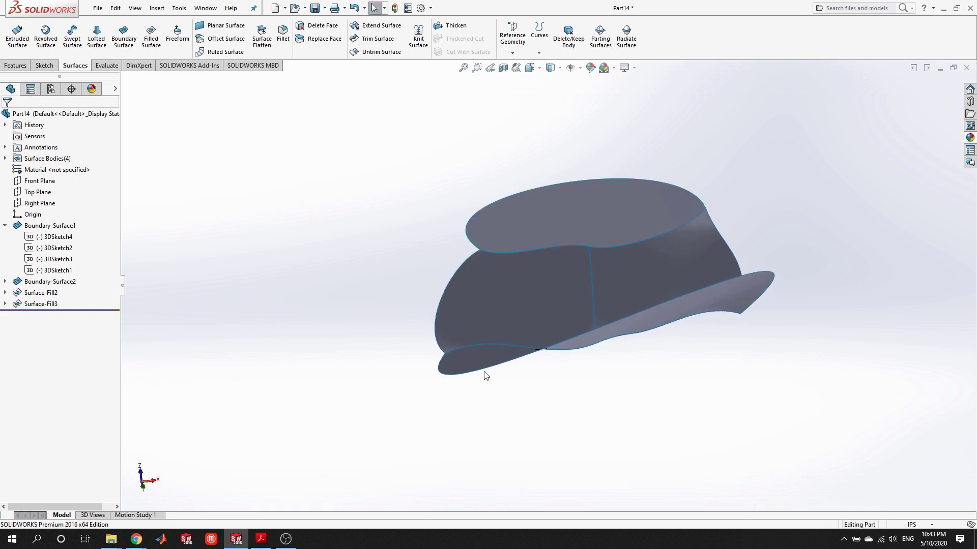
{"action": "middle_click_drag", "start_coordinate": [752, 261], "coordinate": [728, 193]}
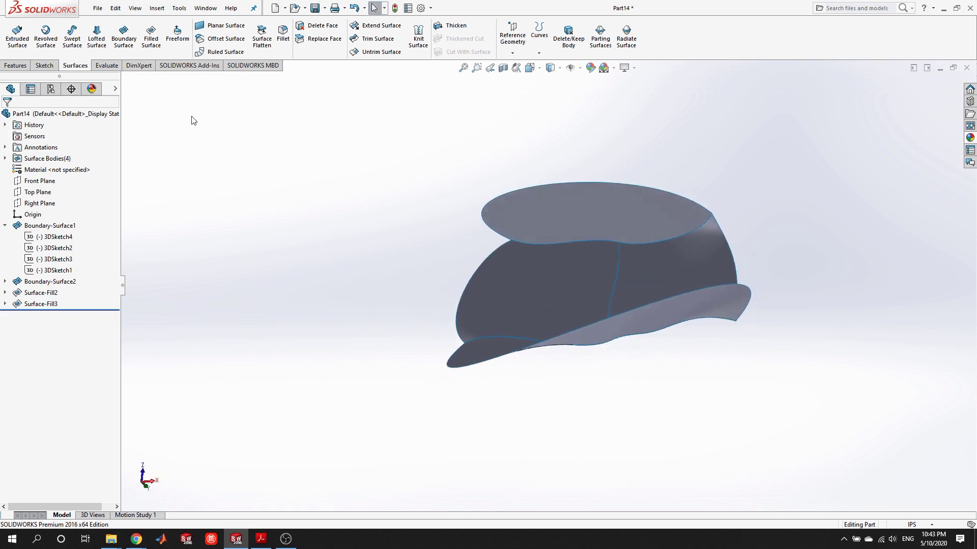
{"action": "left_click", "coordinate": [151, 36]}
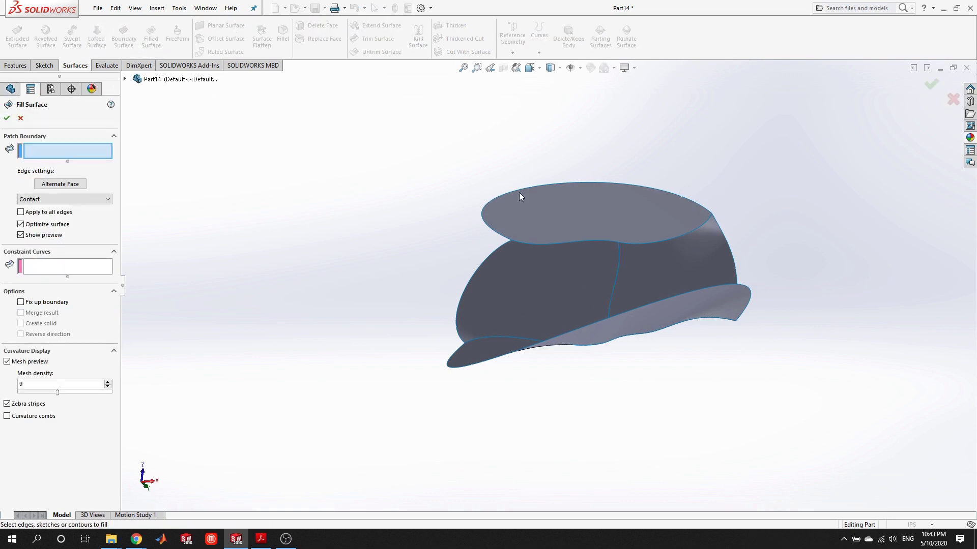
{"action": "left_click", "coordinate": [539, 187]}
{"action": "left_click", "coordinate": [502, 250]}
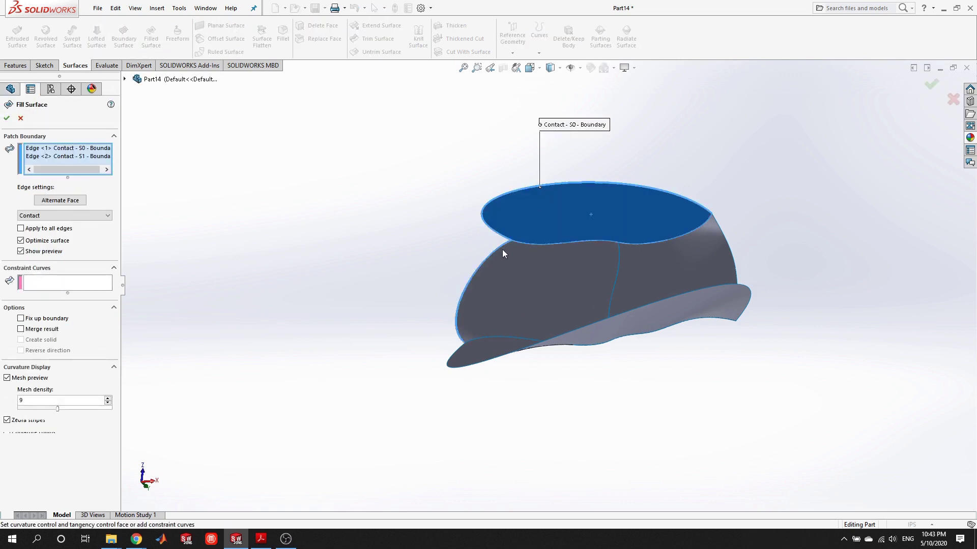
{"action": "left_click", "coordinate": [454, 362]}
{"action": "middle_click_drag", "start_coordinate": [800, 359], "coordinate": [598, 162]}
{"action": "left_click", "coordinate": [682, 270]}
{"action": "middle_click_drag", "start_coordinate": [677, 322], "coordinate": [534, 346]}
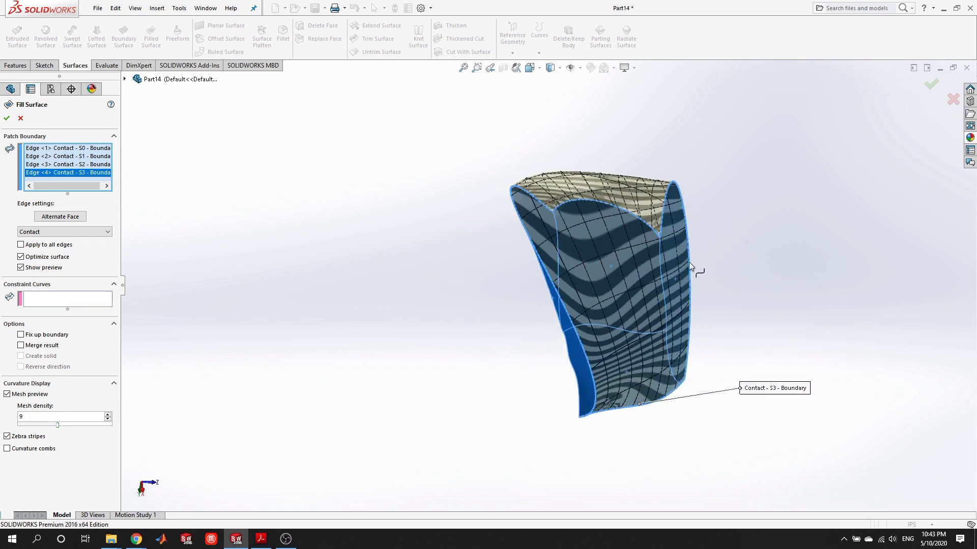
{"action": "left_click", "coordinate": [7, 118]}
- Section the model at the Front Plane, examine the interior between the surfaces, and turn the section view off
{"action": "middle_click_drag", "start_coordinate": [518, 310], "coordinate": [743, 413]}
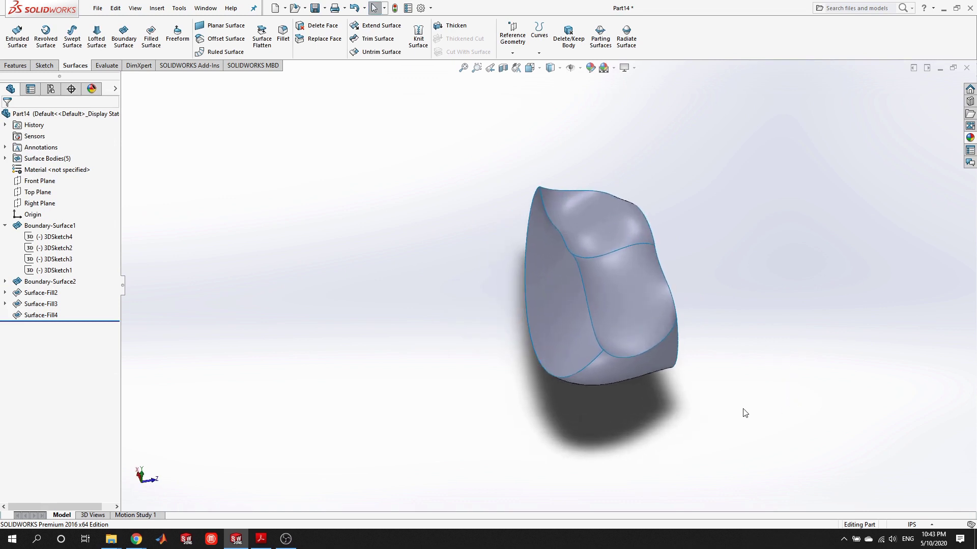
{"action": "scroll", "coordinate": [611, 328], "scroll_direction": "down", "scroll_amount": 3}
{"action": "middle_click_drag", "start_coordinate": [611, 328], "coordinate": [398, 298]}
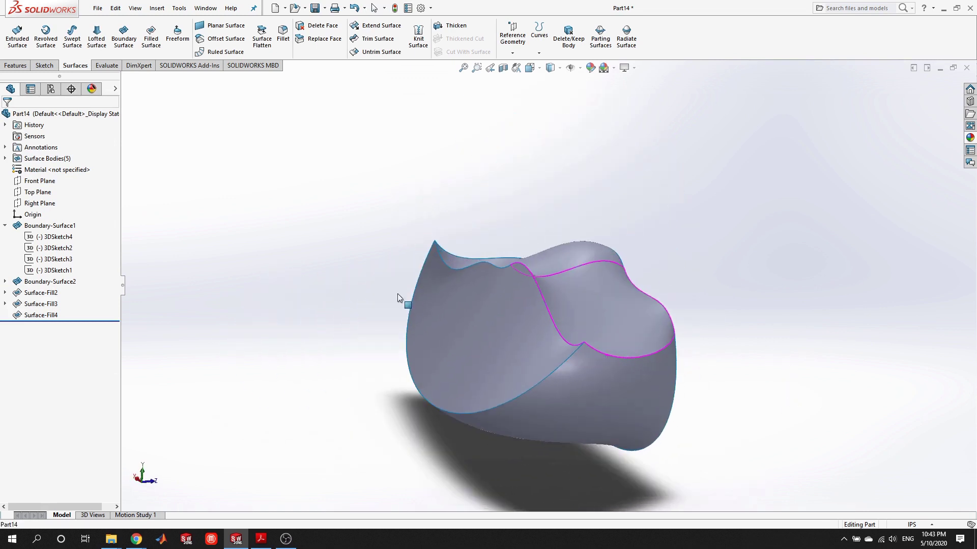
{"action": "left_click", "coordinate": [41, 113]}
{"action": "middle_click_drag", "start_coordinate": [570, 320], "coordinate": [474, 358]}
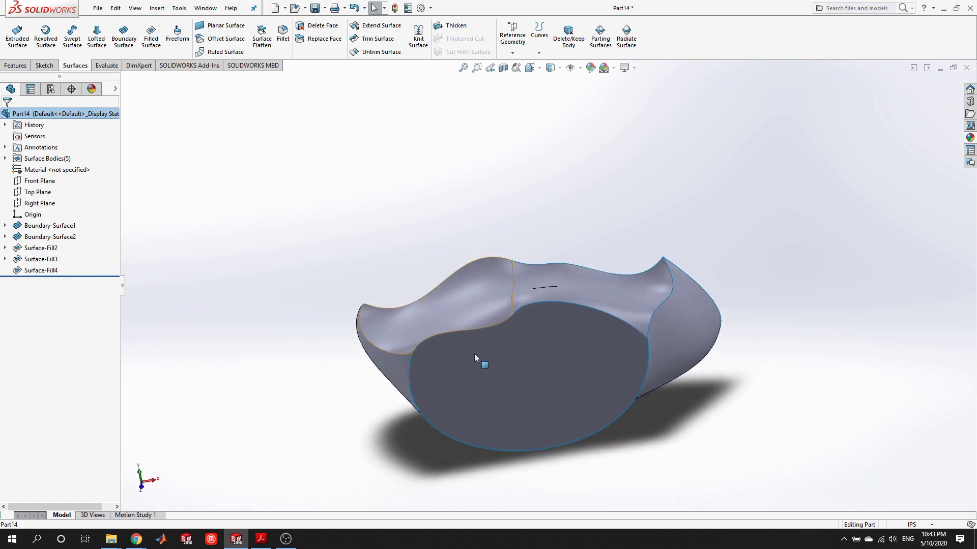
{"action": "left_click", "coordinate": [503, 68]}
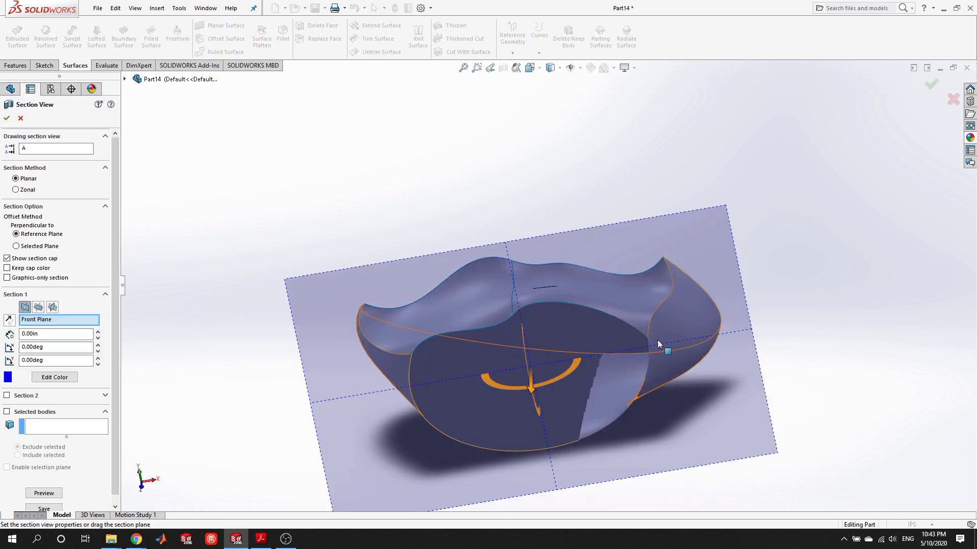
{"action": "left_click", "coordinate": [8, 118]}
{"action": "middle_click_drag", "start_coordinate": [483, 337], "coordinate": [439, 338]}
{"action": "middle_click_drag", "start_coordinate": [667, 355], "coordinate": [561, 307]}
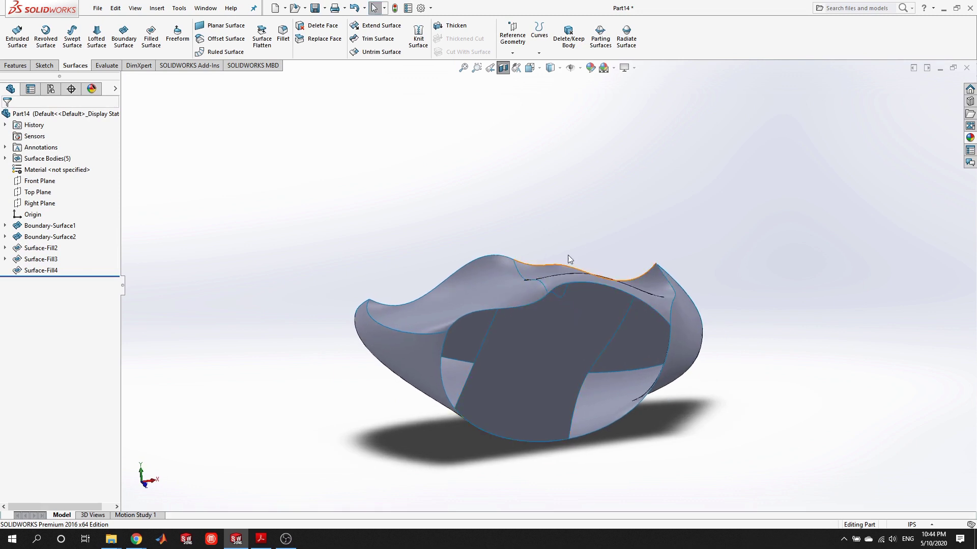
{"action": "middle_click_drag", "start_coordinate": [702, 285], "coordinate": [645, 260]}
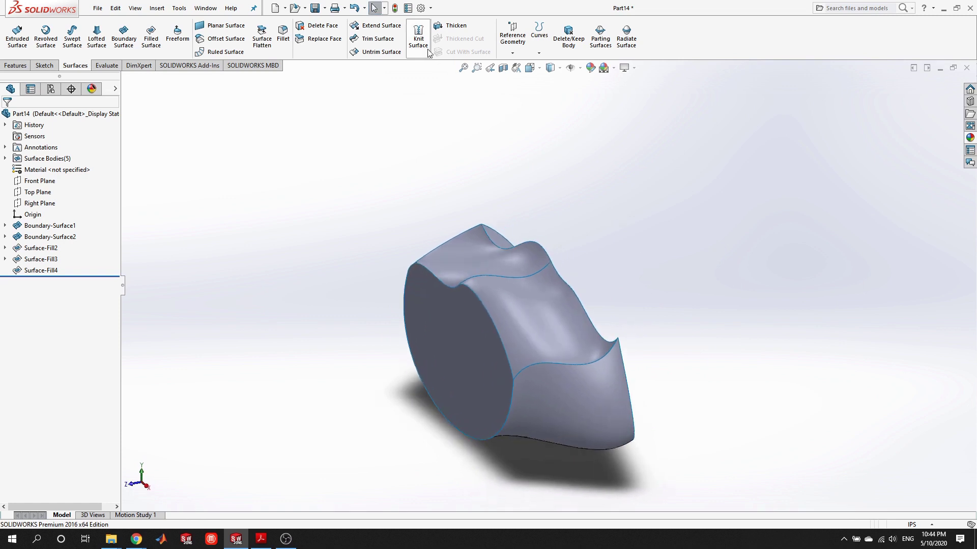
{"action": "middle_click_drag", "start_coordinate": [578, 234], "coordinate": [623, 269]}
{"action": "key", "text": "Escape"}
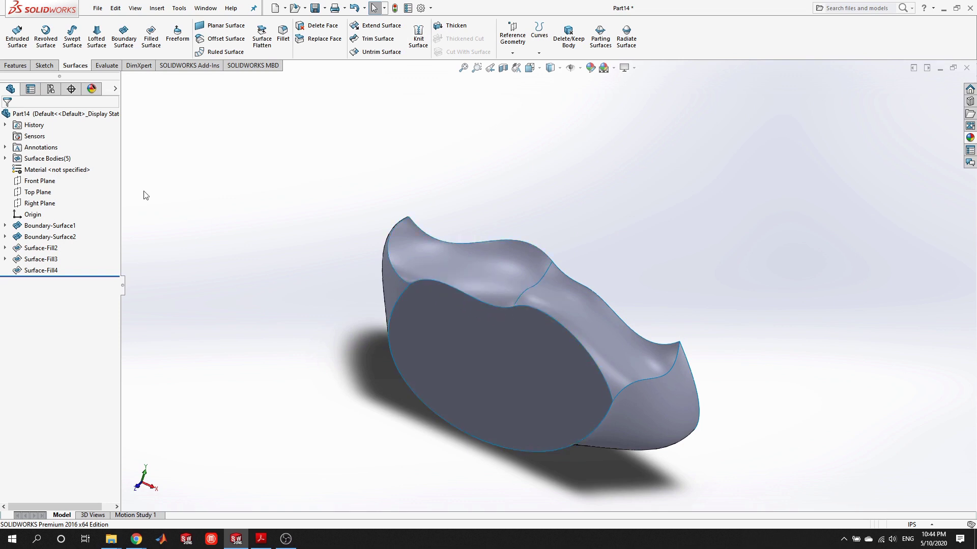
- Knit the two adjoining boundary surfaces into one surface body without merging entities
{"action": "mouse_move", "coordinate": [620, 305]}
{"action": "middle_mouse_down"}
{"action": "mouse_move", "coordinate": [589, 279]}
{"action": "mouse_move", "coordinate": [608, 304]}
{"action": "mouse_move", "coordinate": [636, 305]}
{"action": "middle_mouse_up"}
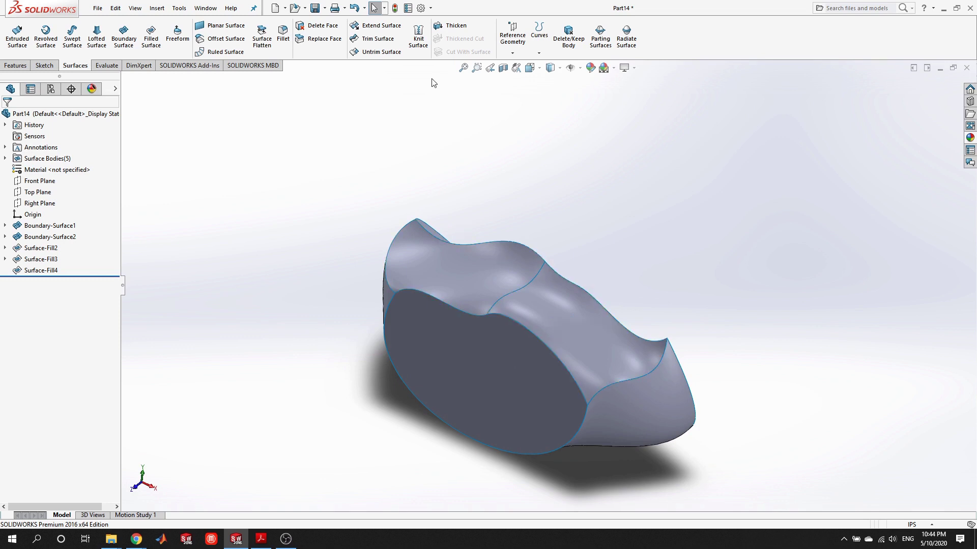
{"action": "left_click", "coordinate": [417, 44]}
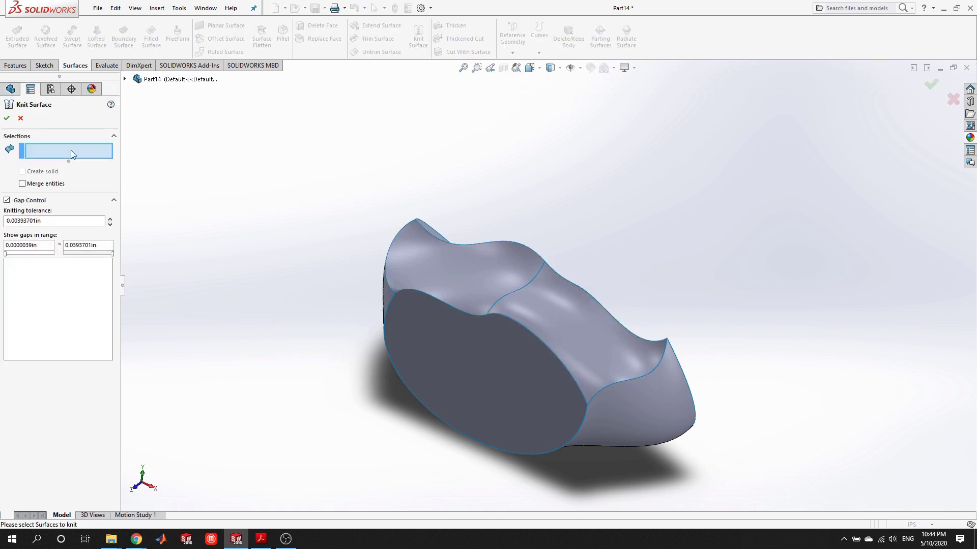
{"action": "left_click", "coordinate": [468, 265]}
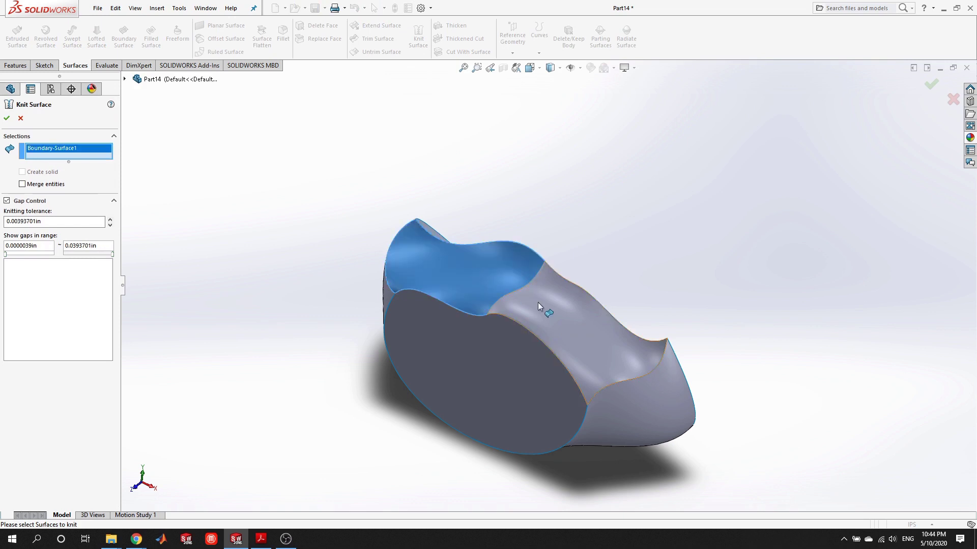
{"action": "left_click", "coordinate": [559, 308]}
{"action": "scroll", "coordinate": [558, 308], "scroll_direction": "down", "scroll_amount": 3}
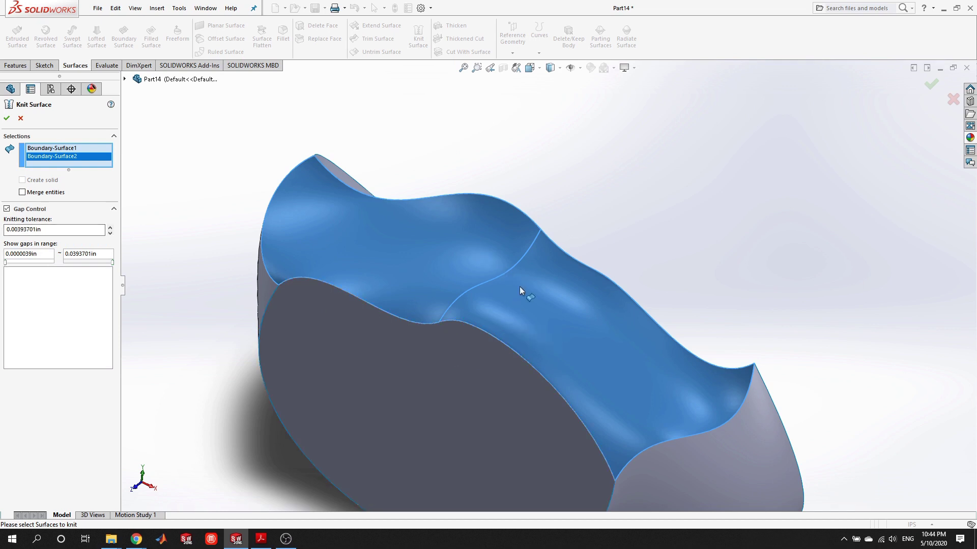
{"action": "left_click", "coordinate": [7, 119]}
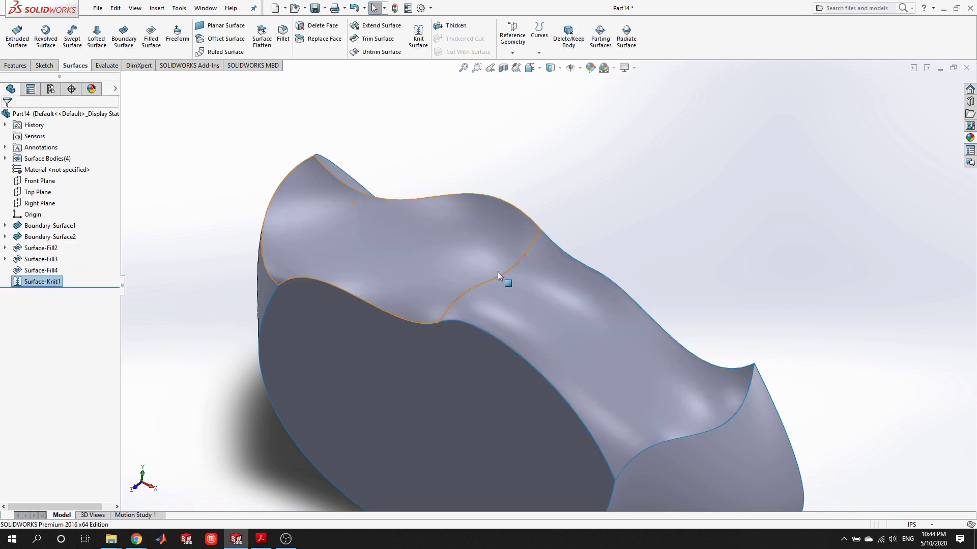
{"action": "left_click", "coordinate": [663, 219]}
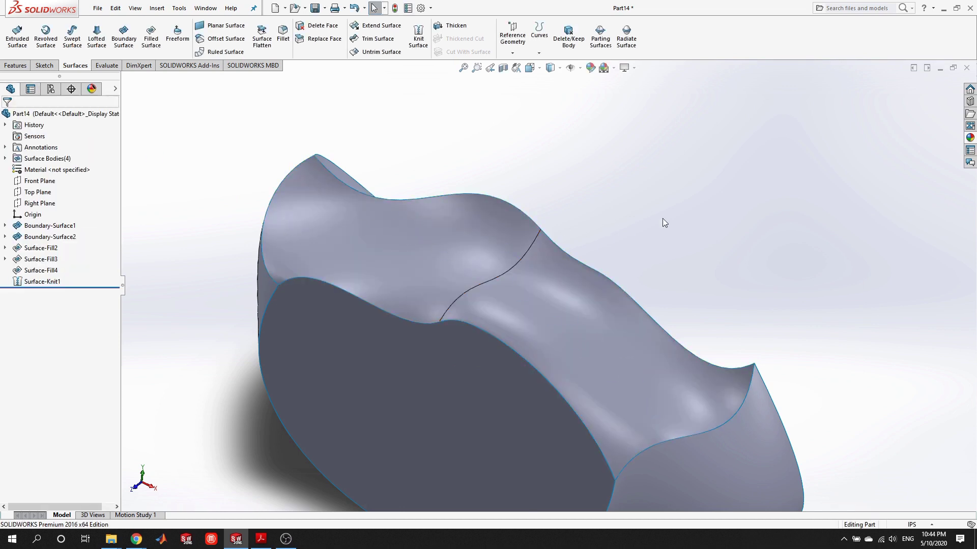
- Check the surface bodies list and highlight the knitted body to see which faces it includes
{"action": "double_click", "coordinate": [42, 160]}
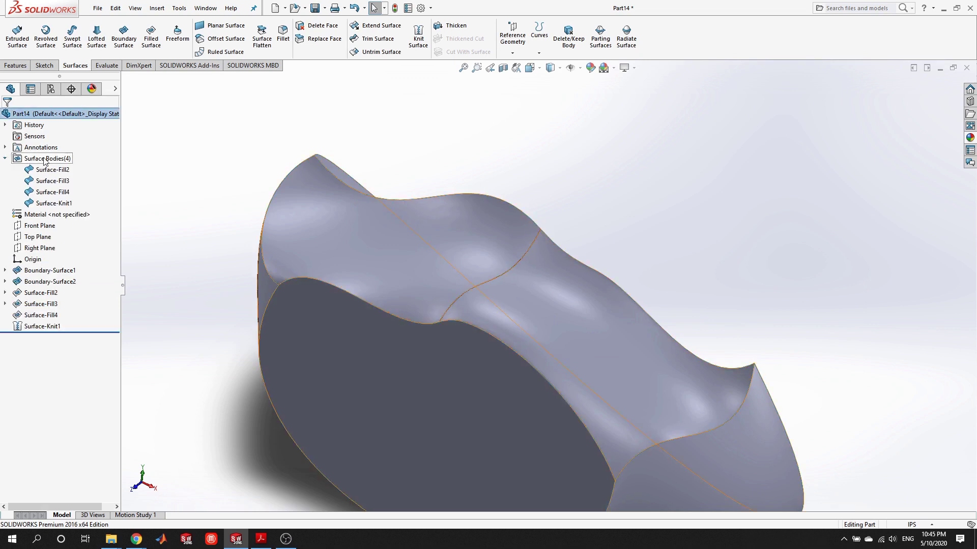
{"action": "left_click", "coordinate": [66, 205]}
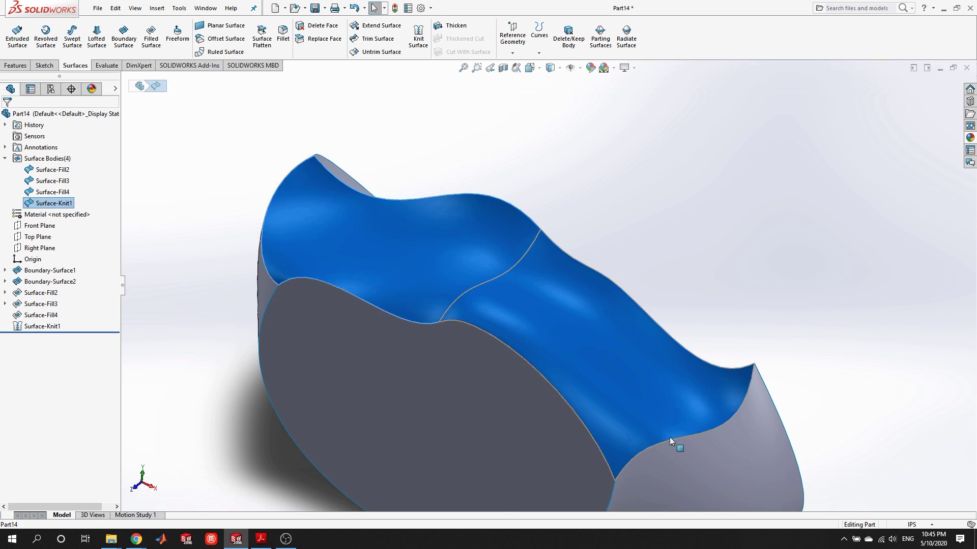
{"action": "scroll", "coordinate": [661, 347], "scroll_direction": "up", "scroll_amount": 4}
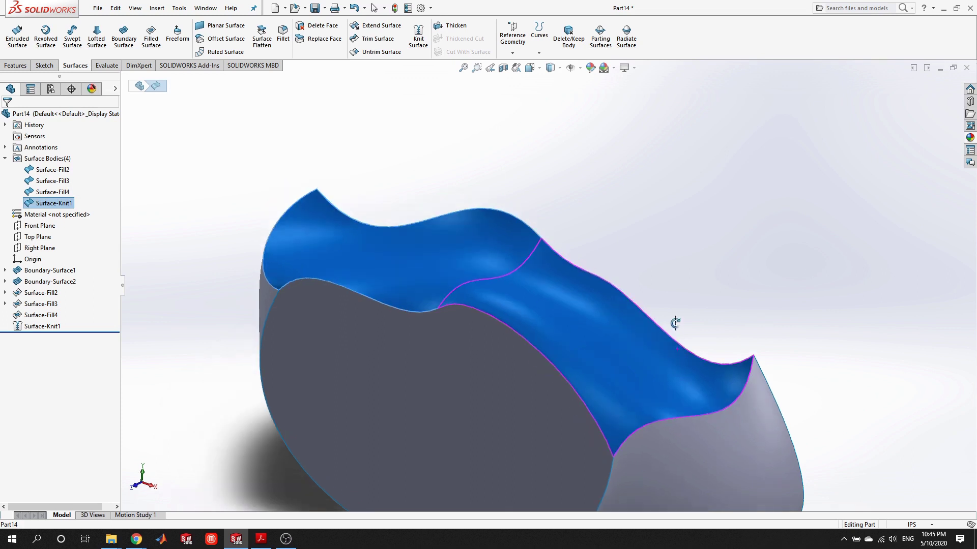
{"action": "left_click", "coordinate": [659, 211]}
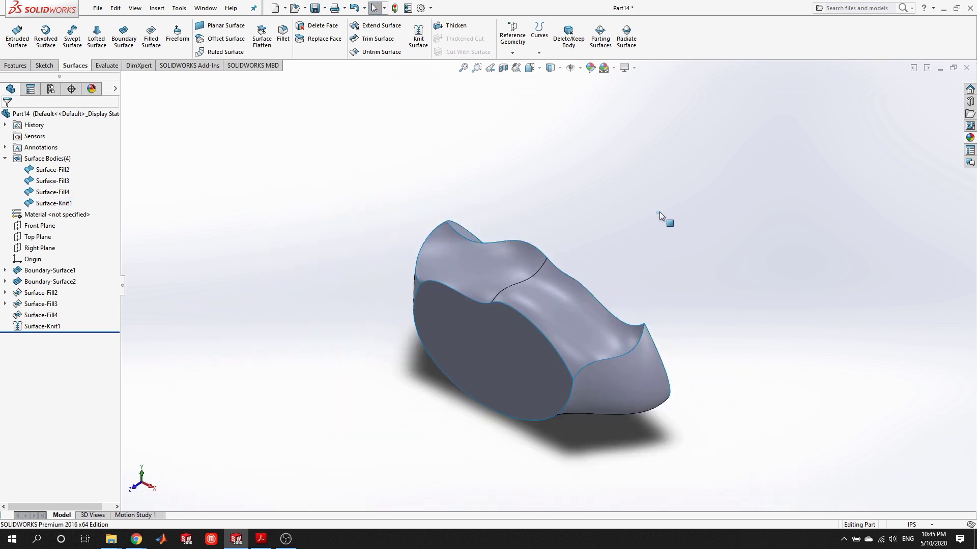
{"action": "left_click", "coordinate": [5, 159]}
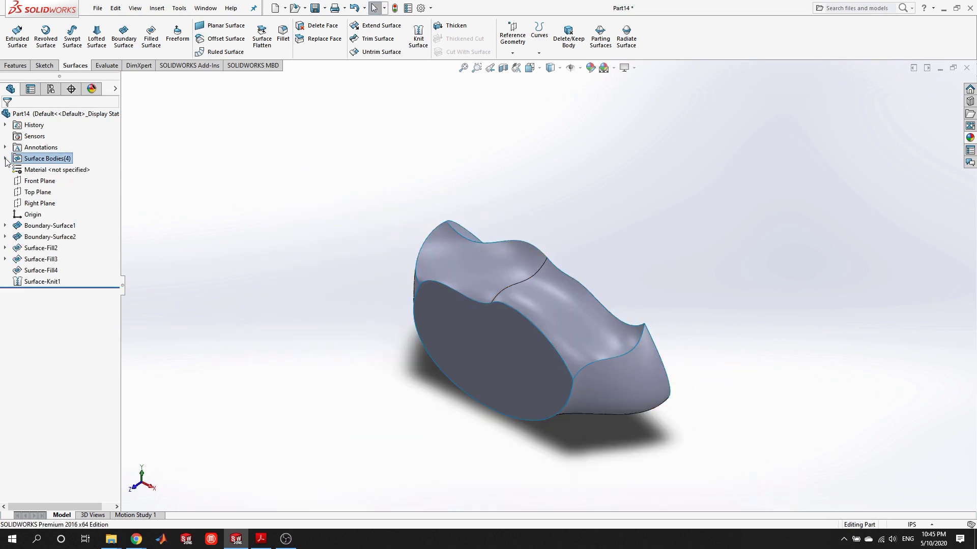
{"action": "left_click", "coordinate": [418, 36]}
{"action": "left_click", "coordinate": [525, 291]}
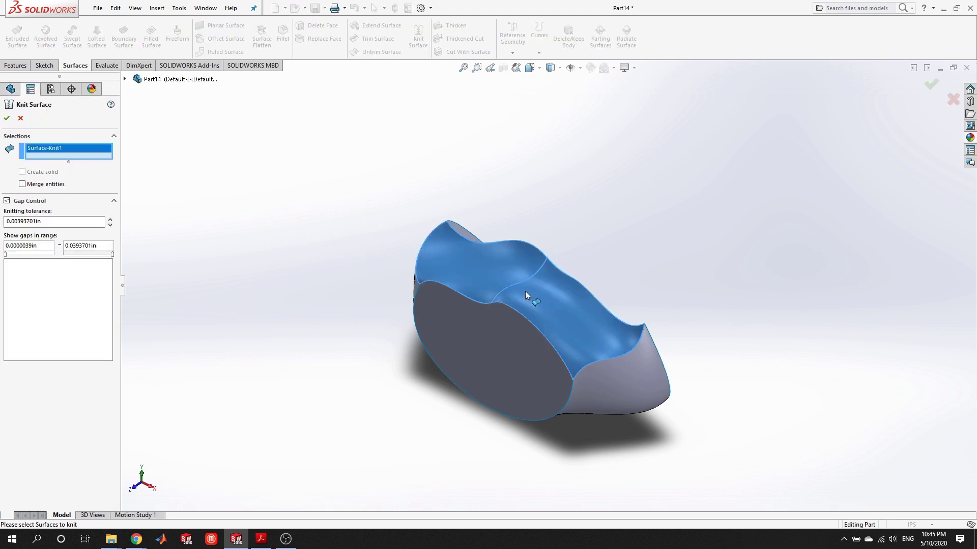
{"action": "left_click", "coordinate": [538, 360]}
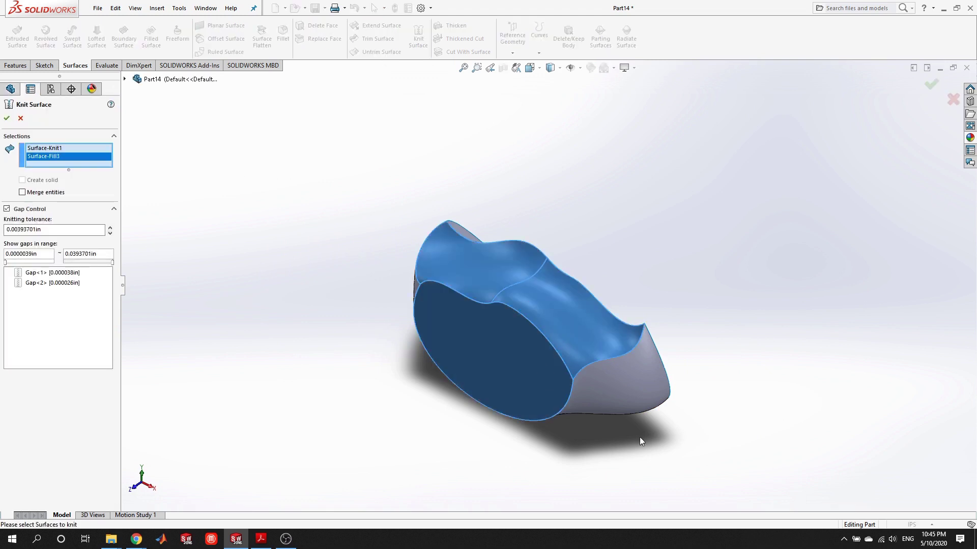
{"action": "left_click", "coordinate": [624, 398]}
{"action": "middle_click_drag", "start_coordinate": [606, 350], "coordinate": [365, 338]}
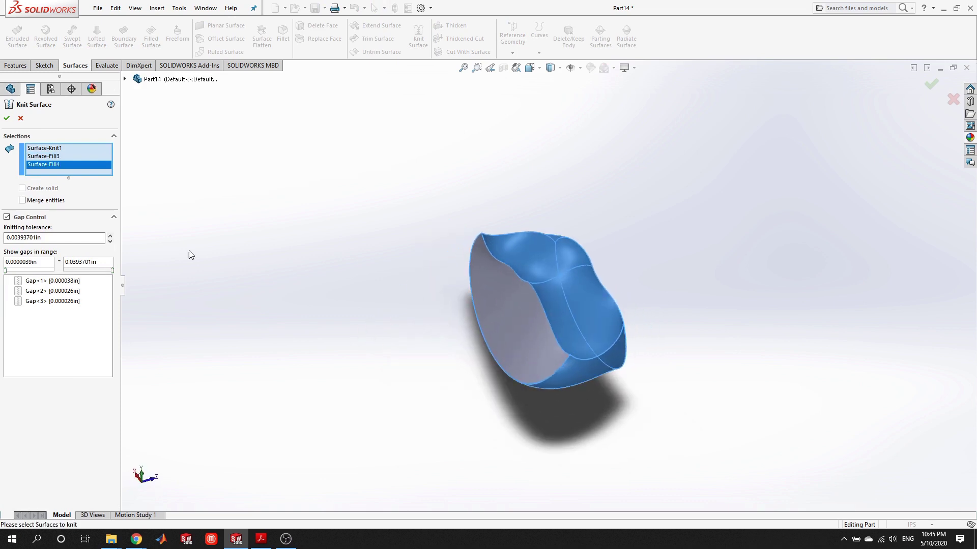
{"action": "left_click", "coordinate": [523, 301]}
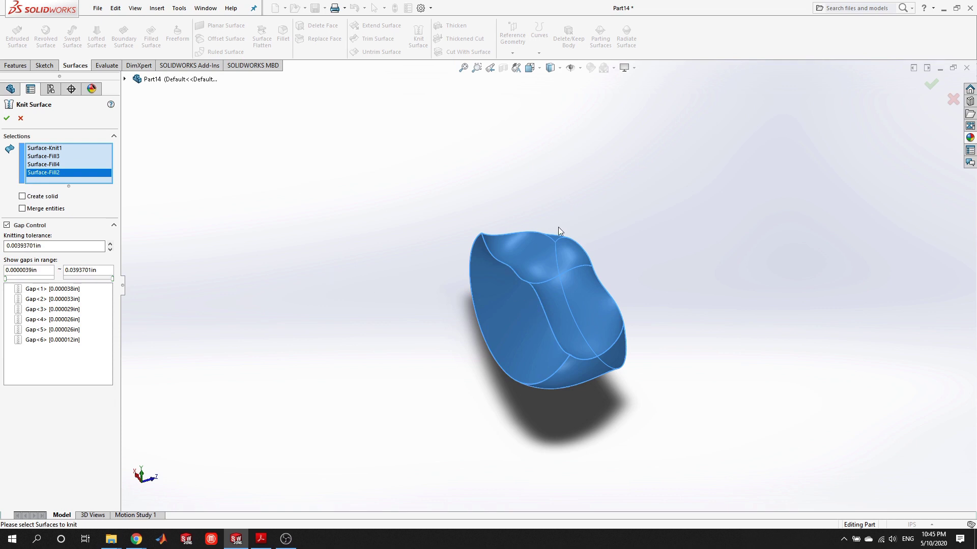
{"action": "scroll", "coordinate": [558, 228], "scroll_direction": "down", "scroll_amount": 3}
{"action": "scroll", "coordinate": [588, 429], "scroll_direction": "up", "scroll_amount": 3}
{"action": "middle_click_drag", "start_coordinate": [589, 430], "coordinate": [580, 296]}
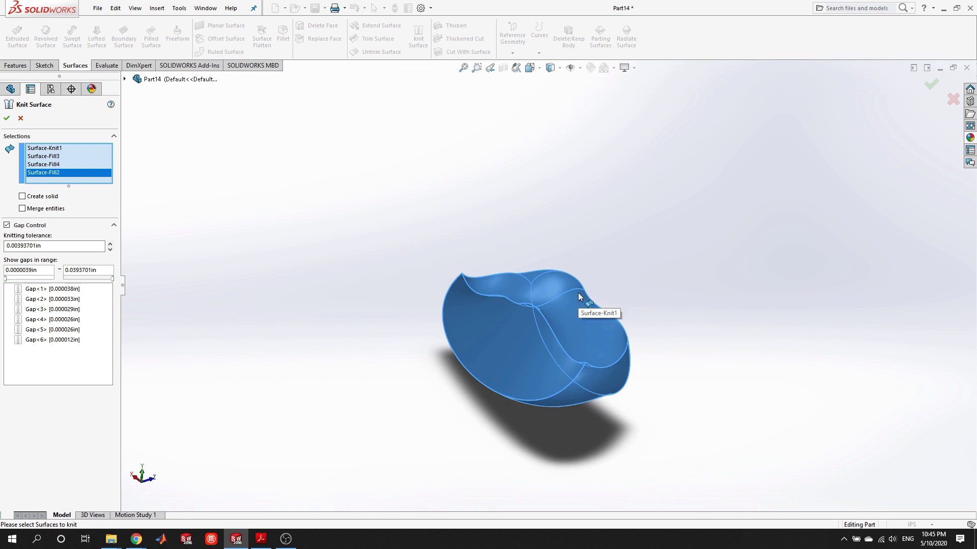
{"action": "left_click", "coordinate": [22, 197]}
{"action": "scroll", "coordinate": [560, 333], "scroll_direction": "down", "scroll_amount": 3}
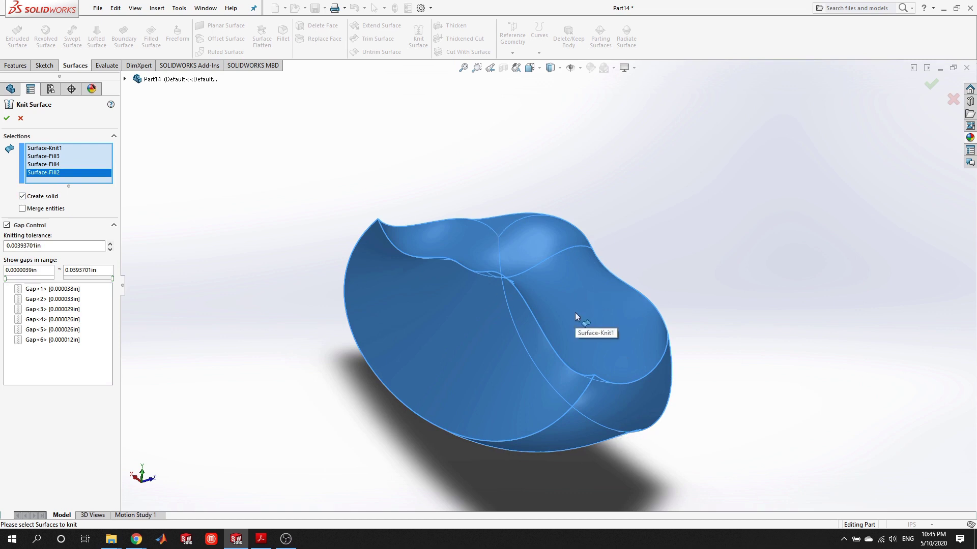
{"action": "left_click", "coordinate": [21, 118]}
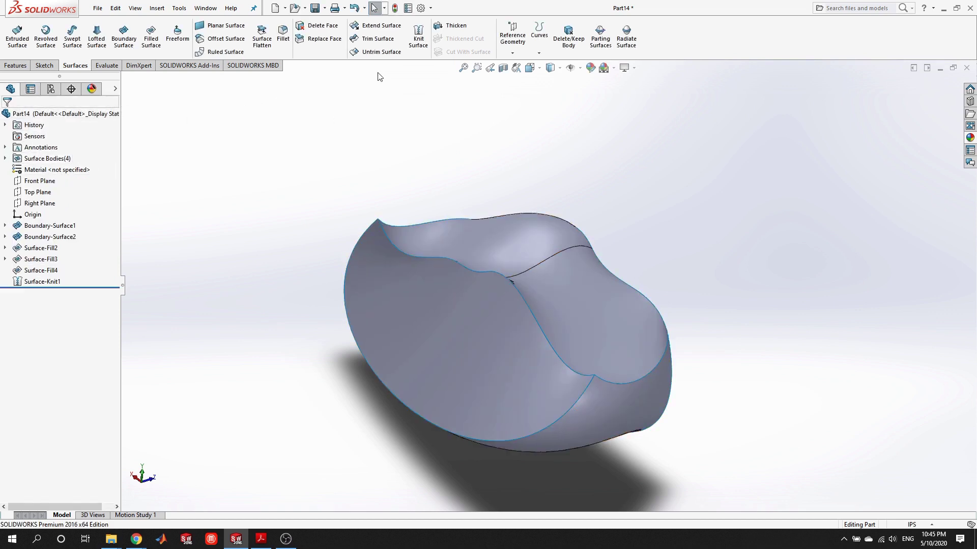
- Knit the knitted surface with all three filled surfaces, using the Create solid option to form a solid body
{"action": "left_click", "coordinate": [418, 36]}
{"action": "left_click", "coordinate": [506, 262]}
{"action": "left_click", "coordinate": [554, 425]}
{"action": "middle_click_drag", "start_coordinate": [554, 424], "coordinate": [803, 479]}
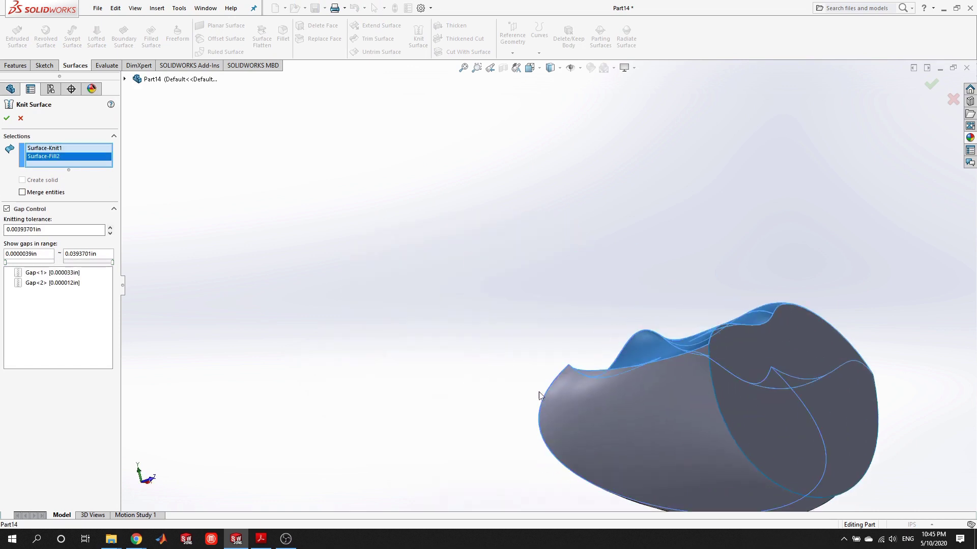
{"action": "left_click", "coordinate": [768, 473]}
{"action": "left_click", "coordinate": [766, 395]}
{"action": "middle_click_drag", "start_coordinate": [669, 371], "coordinate": [763, 410]}
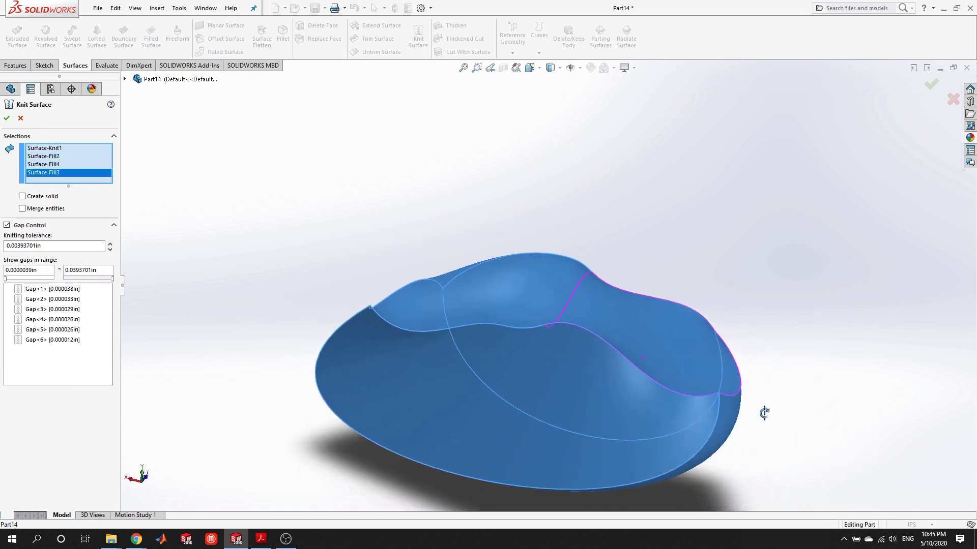
{"action": "left_click", "coordinate": [22, 197]}
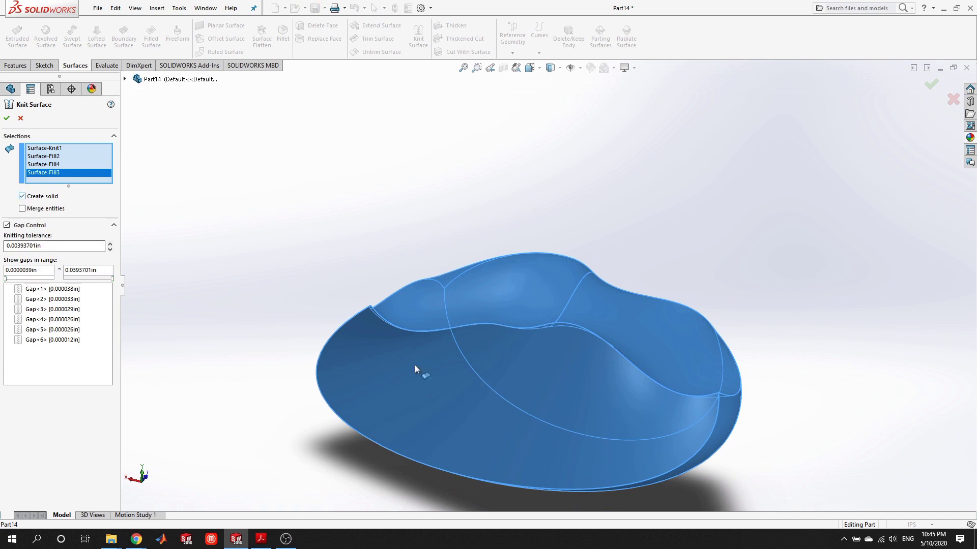
{"action": "left_click", "coordinate": [7, 118]}
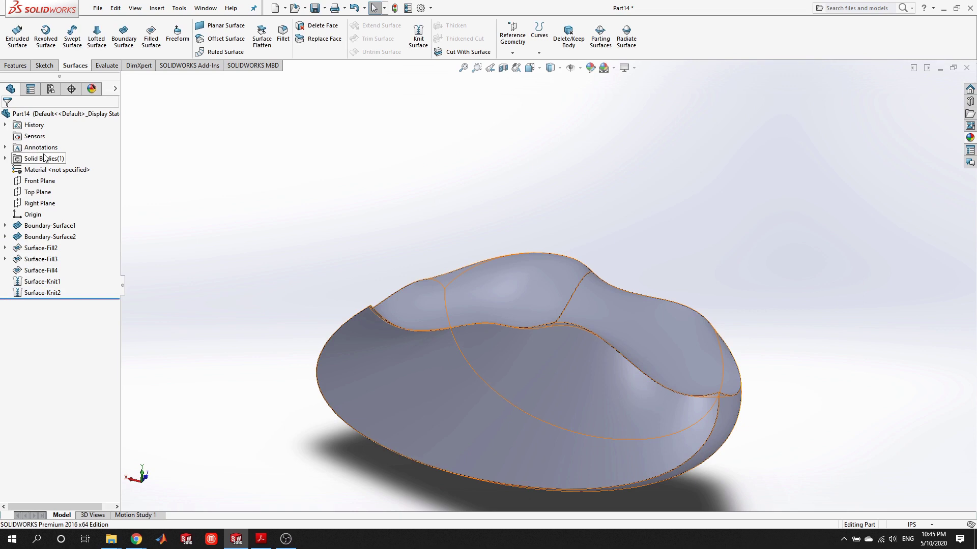
- Section the body parallel to the Front Plane at a -4.32 in offset, turn the section off, and examine the solid from several sides
{"action": "left_click", "coordinate": [503, 69]}
{"action": "left_click_drag", "start_coordinate": [606, 310], "coordinate": [690, 321]}
{"action": "middle_click_drag", "start_coordinate": [690, 321], "coordinate": [1, 129]}
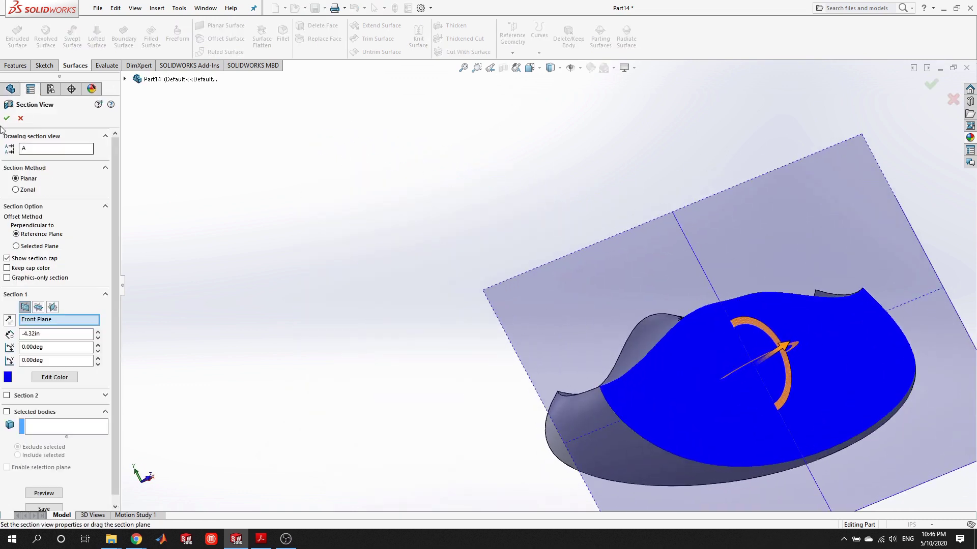
{"action": "left_click", "coordinate": [6, 118]}
{"action": "middle_click_drag", "start_coordinate": [789, 327], "coordinate": [819, 452]}
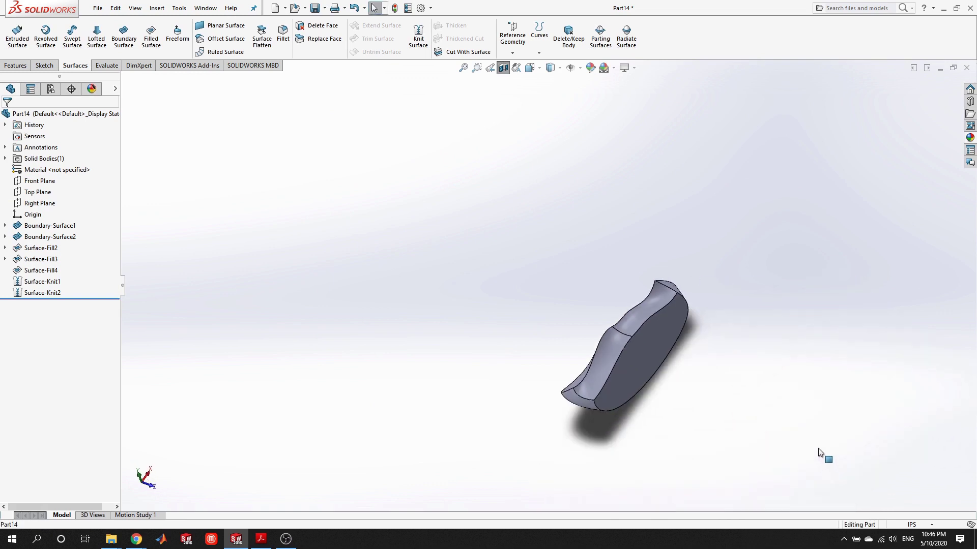
{"action": "scroll", "coordinate": [674, 399], "scroll_direction": "down", "scroll_amount": 3}
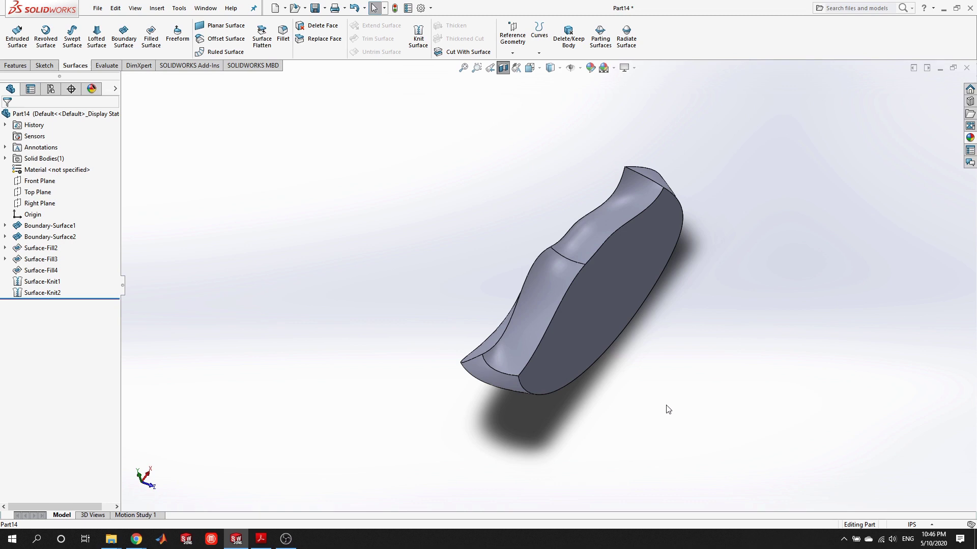
{"action": "middle_click_drag", "start_coordinate": [704, 379], "coordinate": [720, 300]}
{"action": "middle_click_drag", "start_coordinate": [744, 303], "coordinate": [719, 307]}
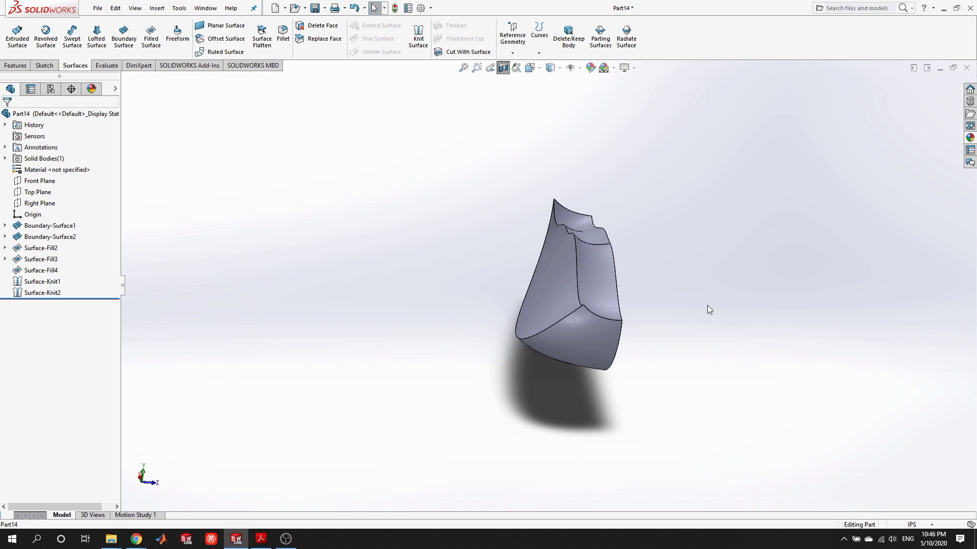
{"action": "middle_click_drag", "start_coordinate": [707, 308], "coordinate": [613, 223]}
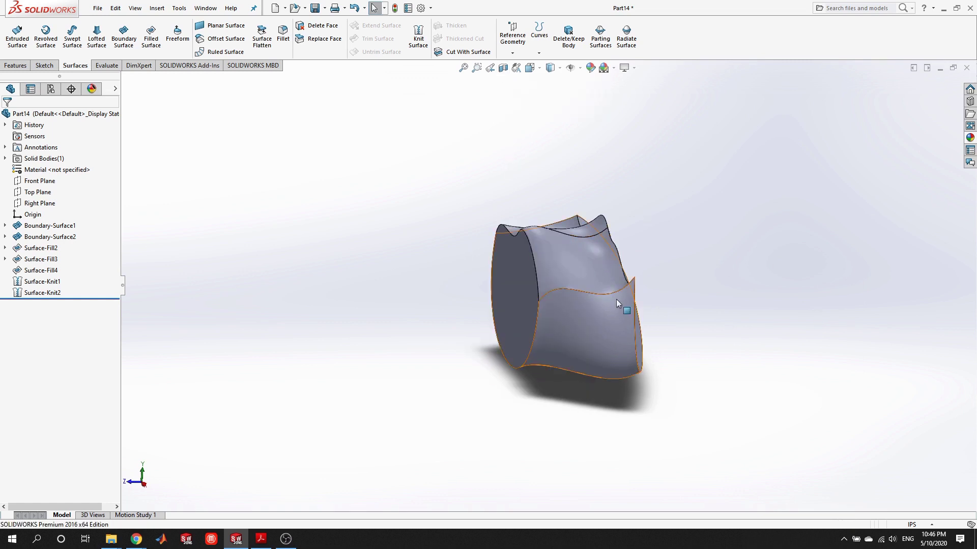
{"action": "scroll", "coordinate": [615, 301], "scroll_direction": "down", "scroll_amount": 5}
{"action": "middle_click_drag", "start_coordinate": [614, 301], "coordinate": [453, 311]}
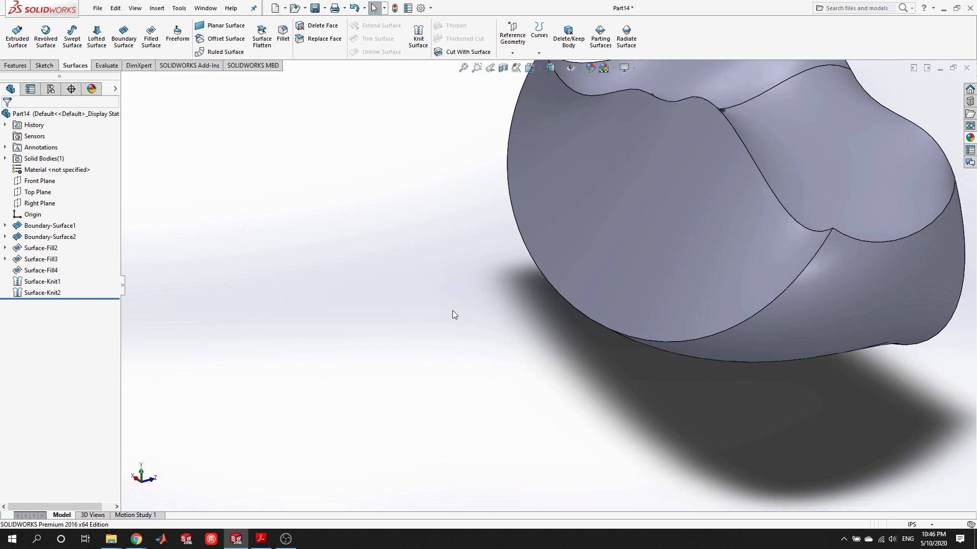
{"action": "scroll", "coordinate": [452, 311], "scroll_direction": "up", "scroll_amount": 3}
{"action": "middle_click_drag", "start_coordinate": [741, 388], "coordinate": [661, 298]}
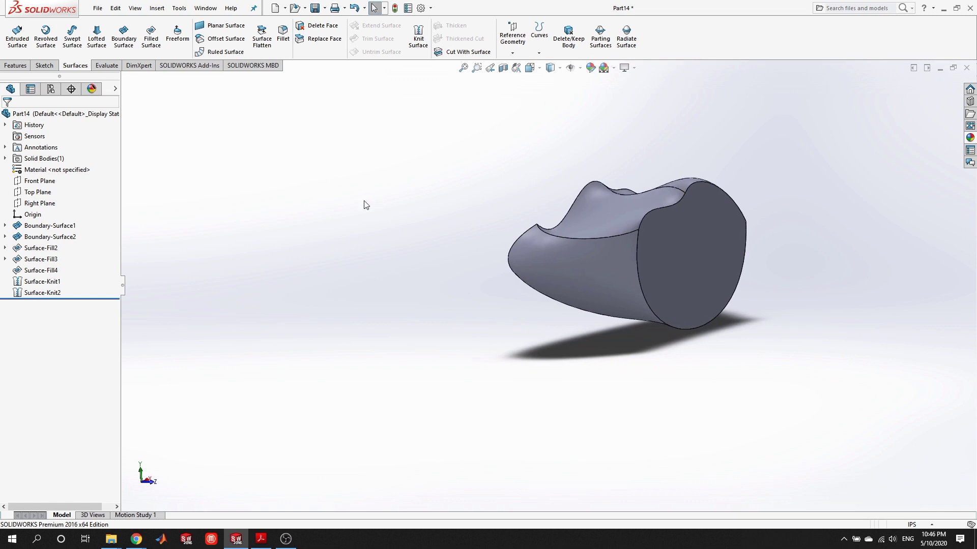
- Sketch an open S-shaped five-point spline on the Front Plane, running from above the body through it to below, and exit the sketch
{"action": "right_click", "coordinate": [21, 188]}
{"action": "left_click", "coordinate": [32, 169]}
{"action": "key", "text": "space"}
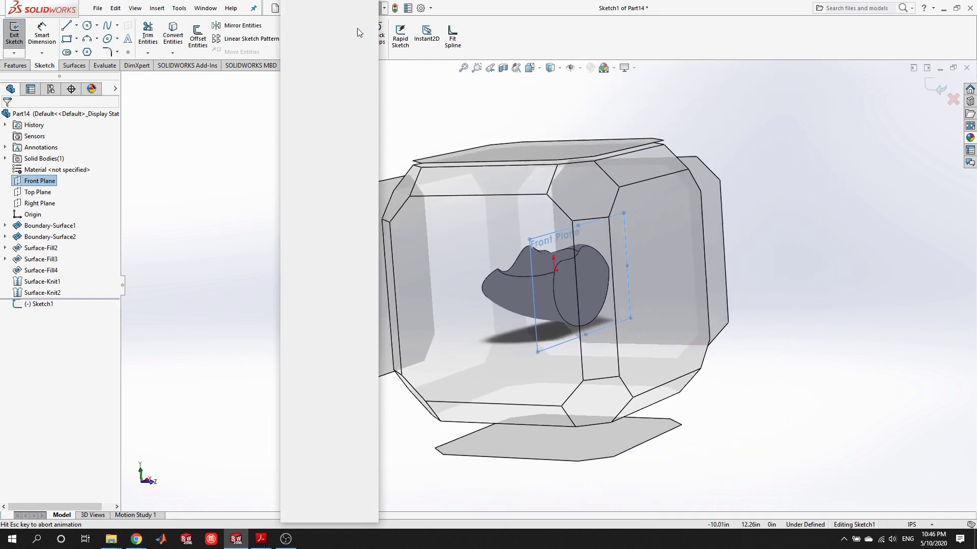
{"action": "left_click", "coordinate": [508, 214]}
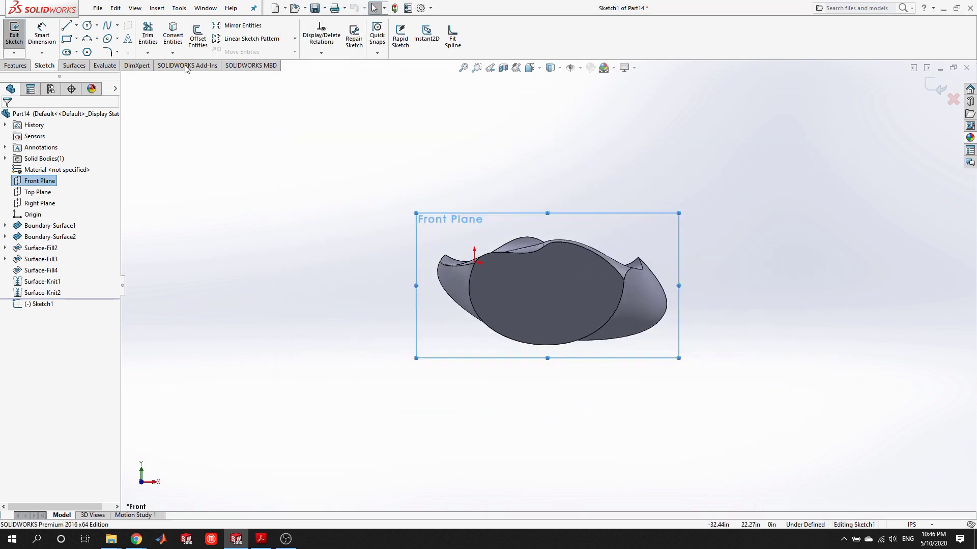
{"action": "left_click", "coordinate": [107, 25]}
{"action": "left_click", "coordinate": [468, 162]}
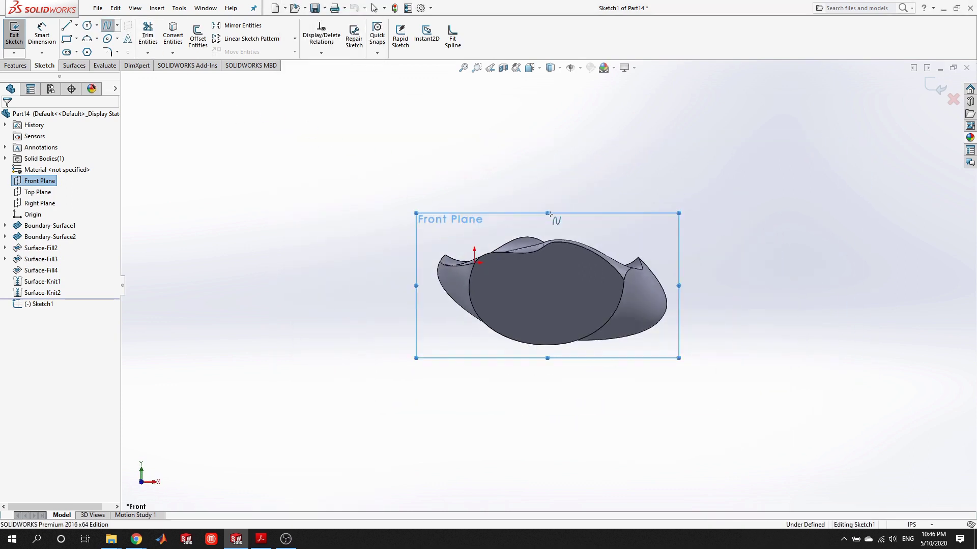
{"action": "left_click", "coordinate": [546, 210]}
{"action": "left_click", "coordinate": [516, 239]}
{"action": "left_click", "coordinate": [552, 295]}
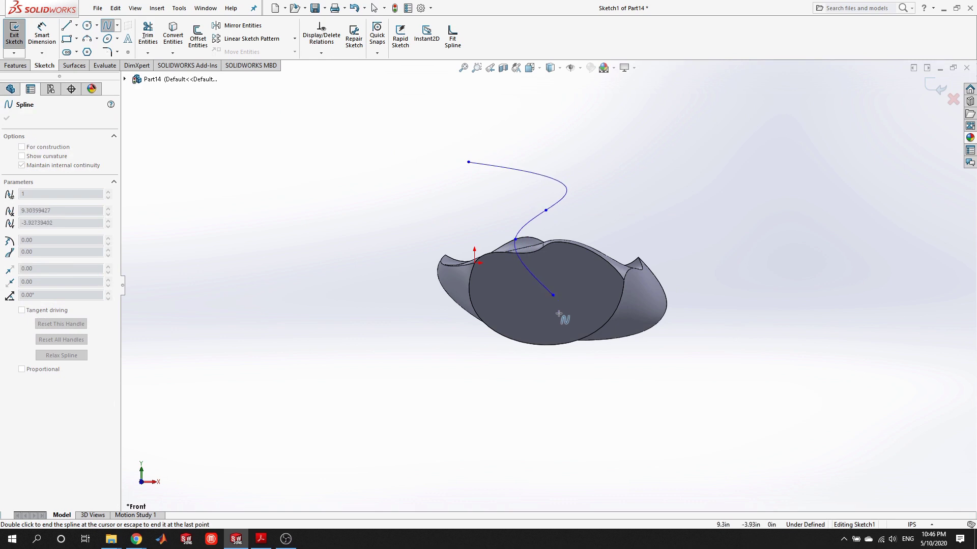
{"action": "double_click", "coordinate": [530, 403]}
{"action": "mouse_move", "coordinate": [529, 403]}
{"action": "middle_mouse_down"}
{"action": "mouse_move", "coordinate": [616, 410]}
{"action": "mouse_move", "coordinate": [575, 411]}
{"action": "middle_mouse_up"}
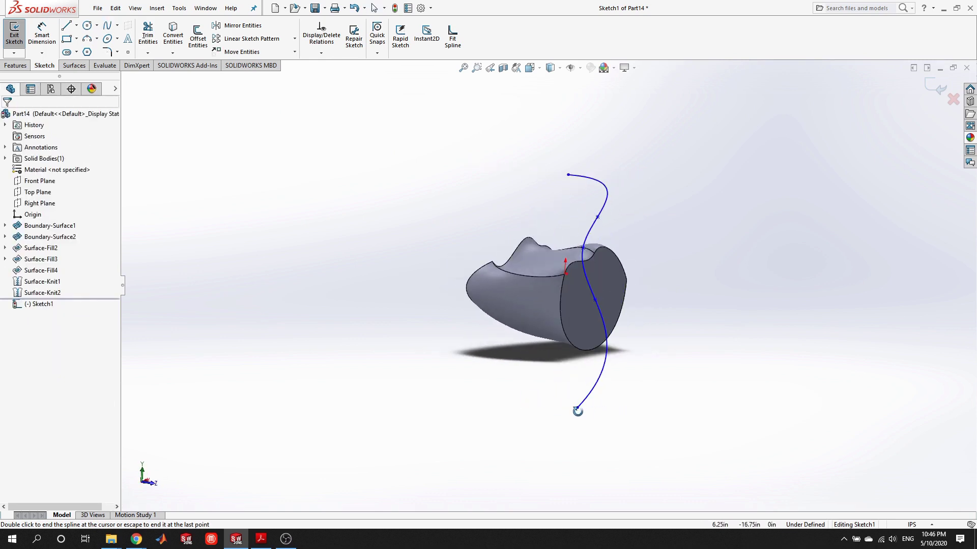
{"action": "left_click", "coordinate": [17, 46]}
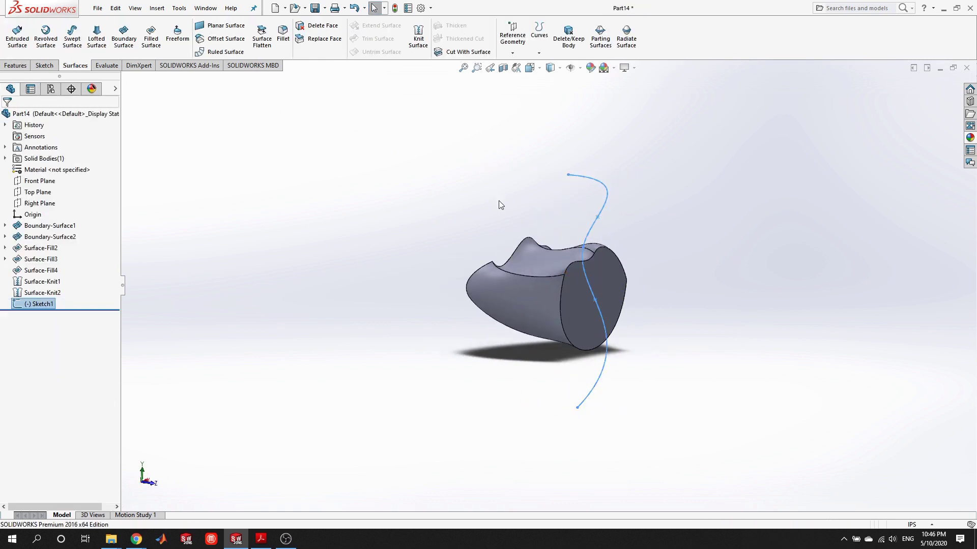
- Extrude the S-shaped spline as a surface with the Mid Plane end condition, wide enough to pass fully through the solid body
{"action": "left_click", "coordinate": [18, 34]}
{"action": "left_click", "coordinate": [66, 179]}
{"action": "left_click", "coordinate": [49, 227]}
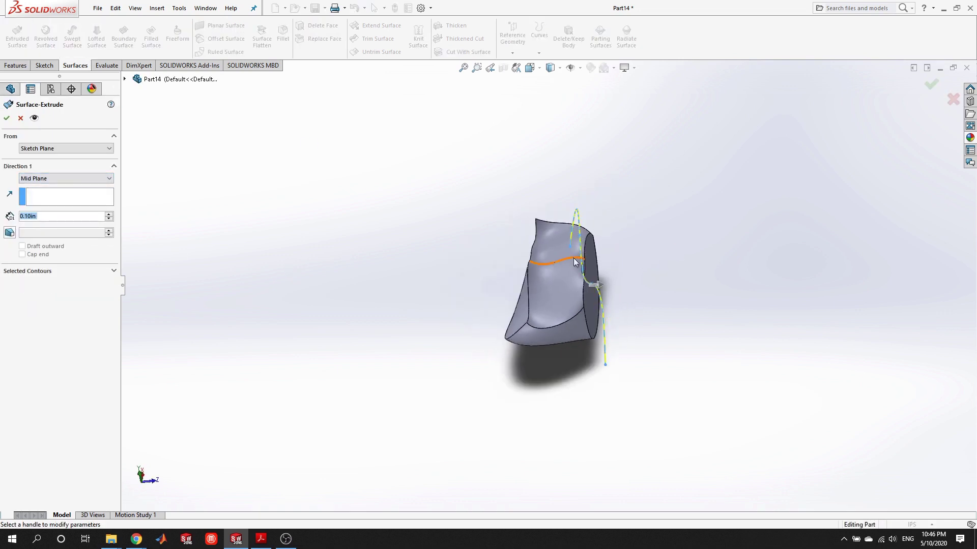
{"action": "left_click_drag", "start_coordinate": [596, 285], "coordinate": [714, 299]}
{"action": "key", "text": "Return"}
{"action": "middle_click_drag", "start_coordinate": [508, 311], "coordinate": [415, 209]}
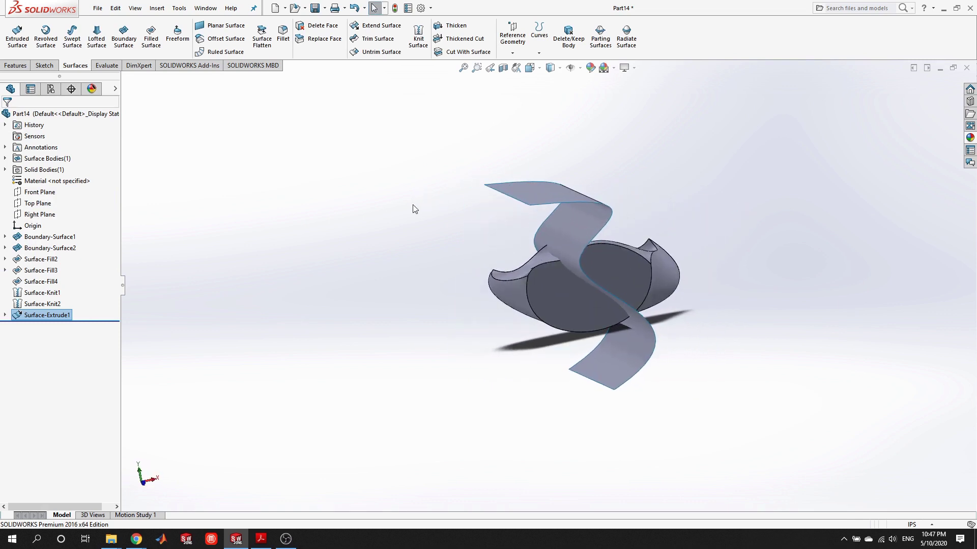
{"action": "left_click", "coordinate": [414, 208]}
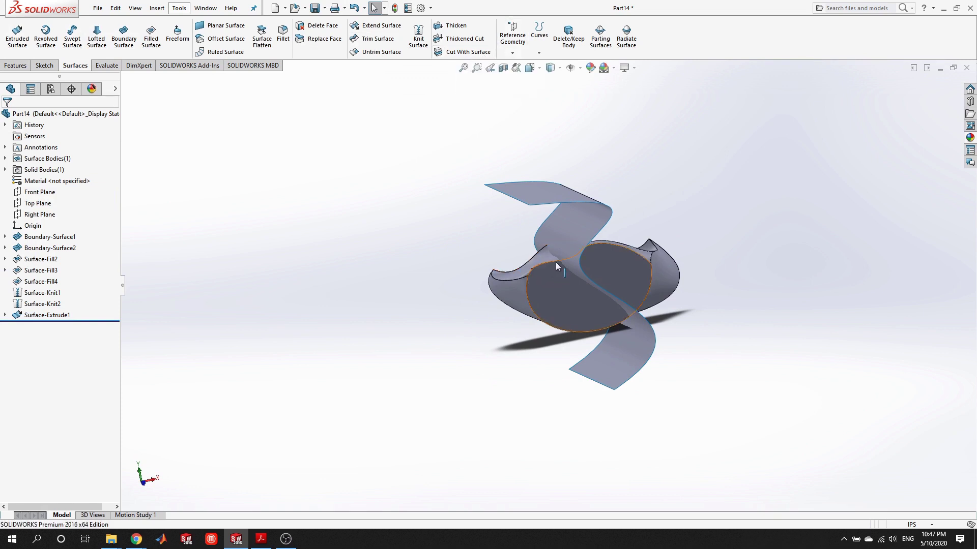
- Cut the solid with the extruded S-shaped surface, flipping the cut direction to remove the material on the -X side
{"action": "scroll", "coordinate": [557, 262], "scroll_direction": "down", "scroll_amount": 3}
{"action": "scroll", "coordinate": [556, 265], "scroll_direction": "up", "scroll_amount": 3}
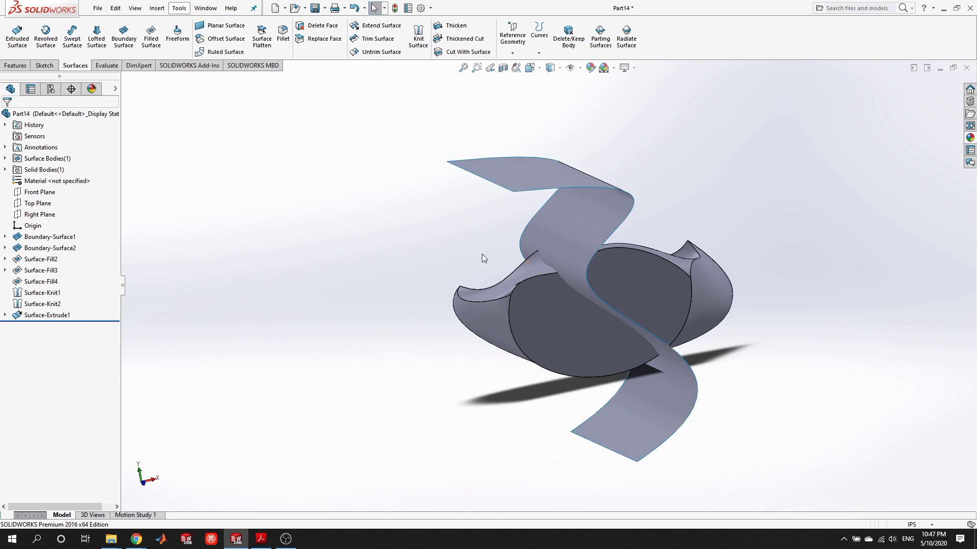
{"action": "left_click", "coordinate": [458, 55]}
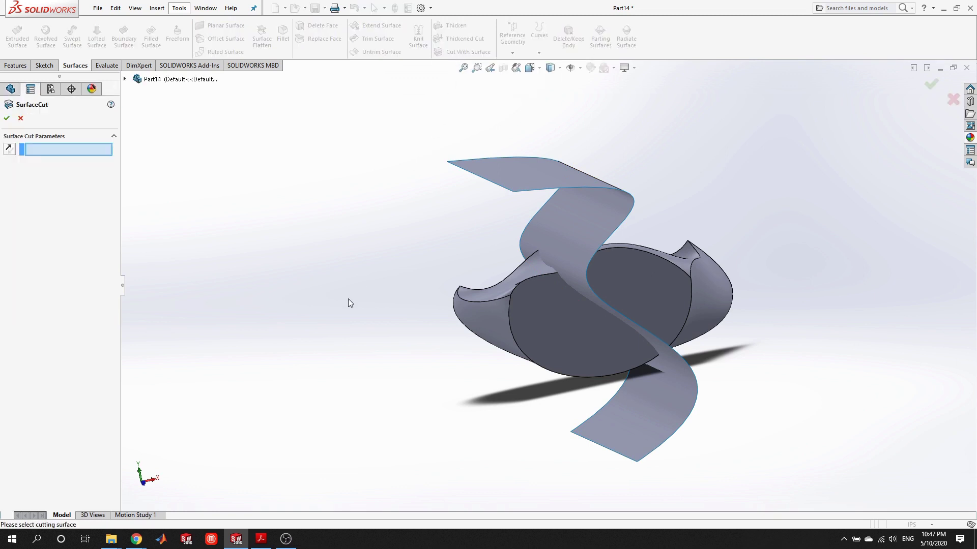
{"action": "left_click", "coordinate": [585, 212]}
{"action": "middle_click_drag", "start_coordinate": [585, 211], "coordinate": [538, 257]}
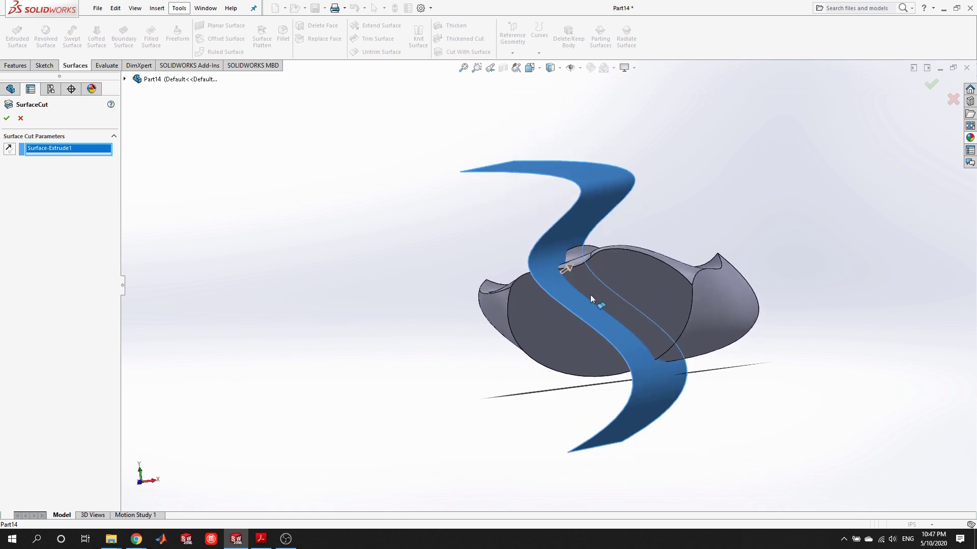
{"action": "left_click", "coordinate": [567, 268]}
{"action": "middle_click_drag", "start_coordinate": [528, 296], "coordinate": [556, 317]}
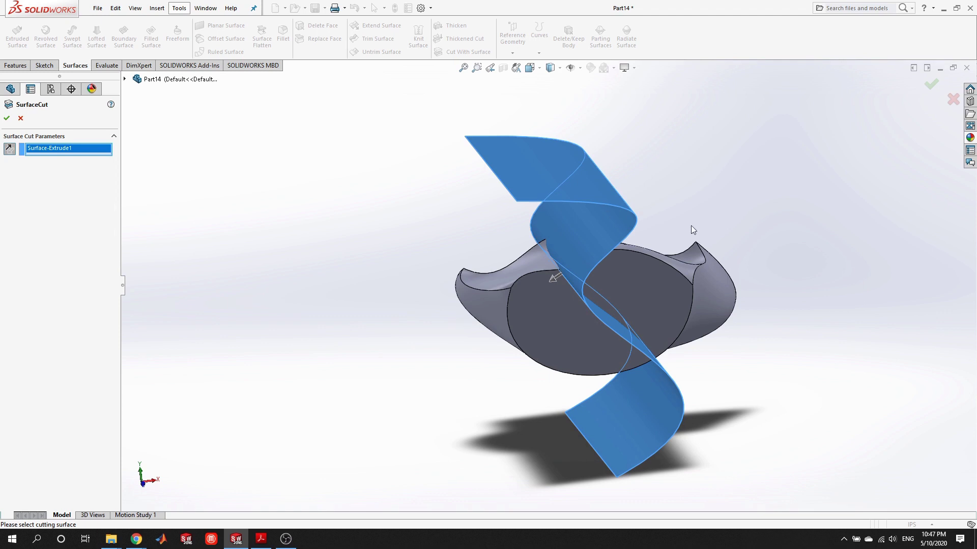
{"action": "left_click", "coordinate": [7, 118]}
{"action": "middle_click_drag", "start_coordinate": [442, 311], "coordinate": [435, 235]}
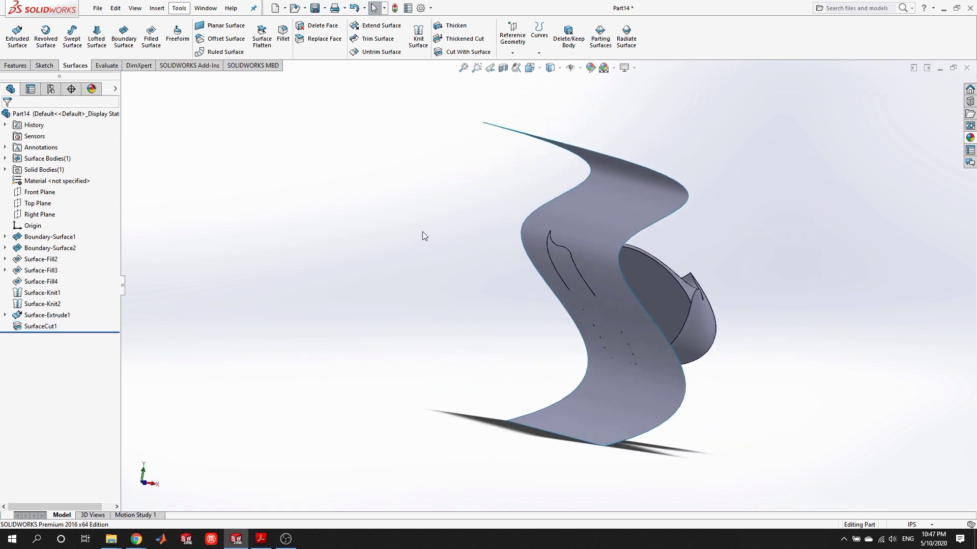
- Delete the extruded S-shaped surface body and inspect the cut solid from several sides
{"action": "left_click", "coordinate": [568, 38]}
{"action": "left_click", "coordinate": [636, 202]}
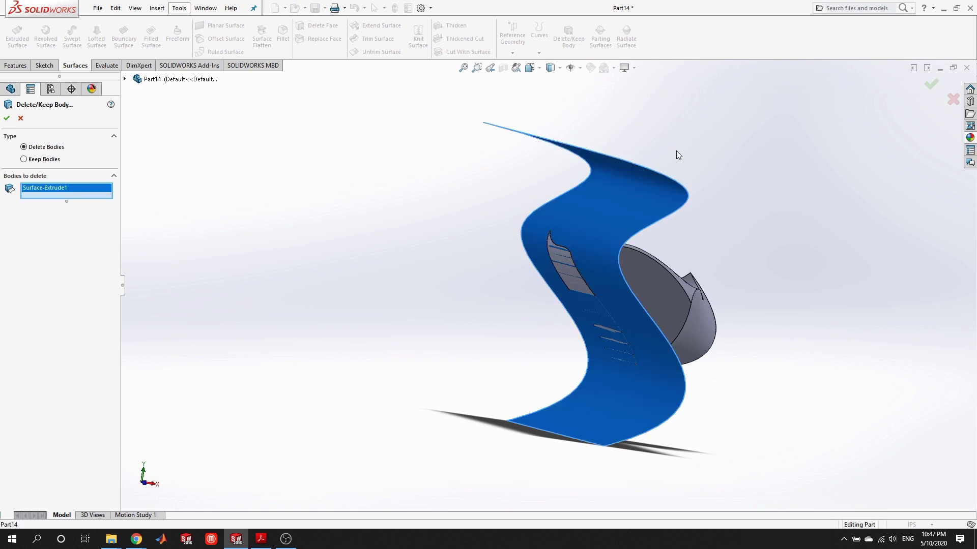
{"action": "left_click", "coordinate": [7, 120]}
{"action": "middle_click_drag", "start_coordinate": [550, 305], "coordinate": [550, 355]}
{"action": "middle_click_drag", "start_coordinate": [720, 389], "coordinate": [603, 331]}
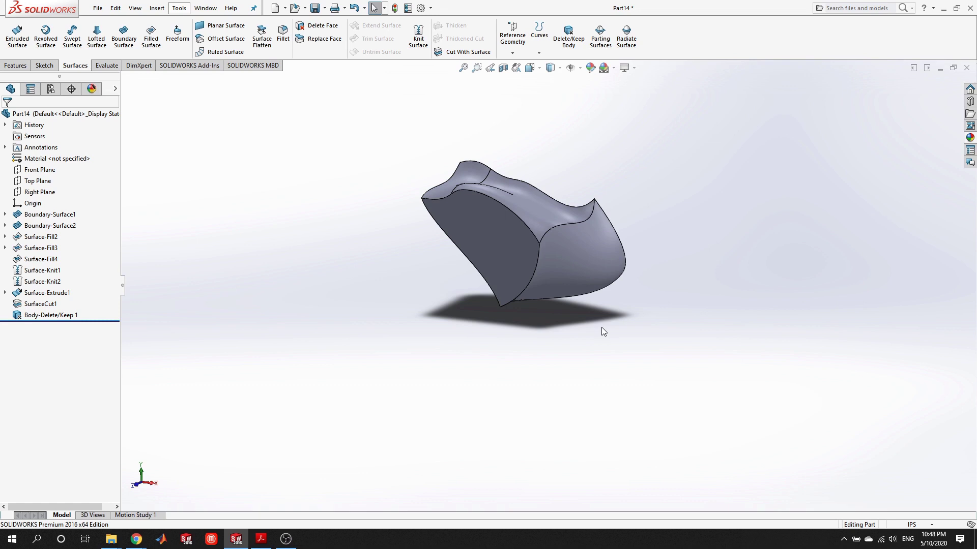
{"action": "middle_click_drag", "start_coordinate": [484, 368], "coordinate": [567, 344]}
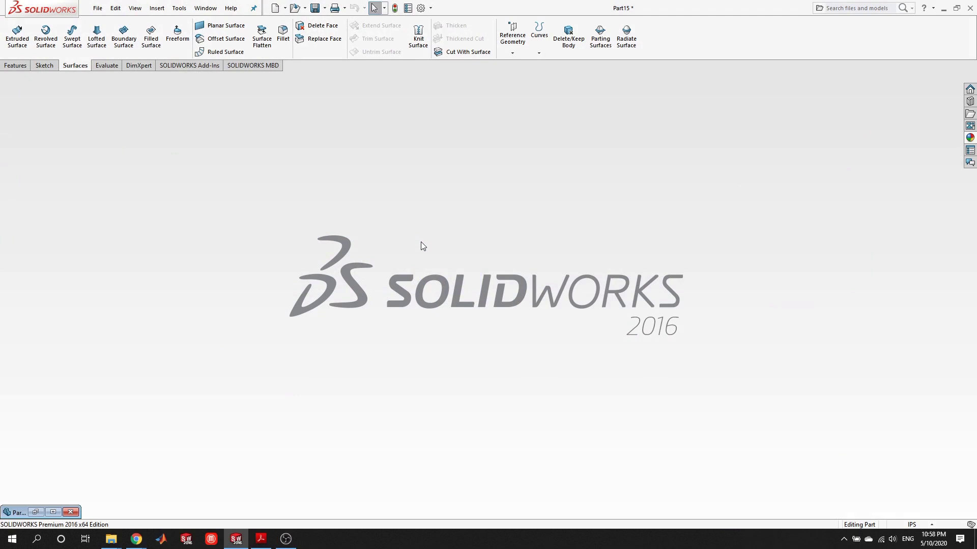
- Create a new part and sketch a circle about 1.9 in in diameter, centred on the origin, on the Front Plane
{"action": "left_click", "coordinate": [275, 8]}
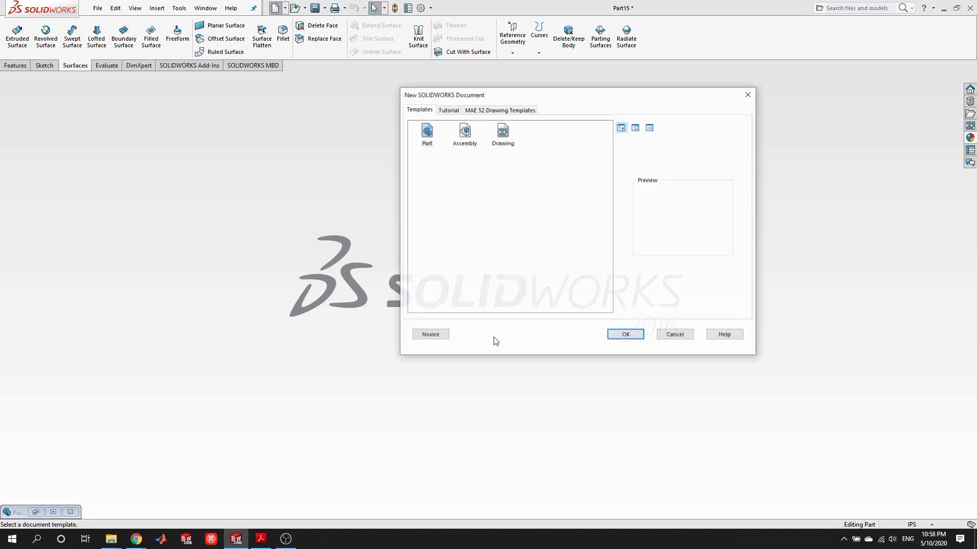
{"action": "left_click", "coordinate": [629, 335]}
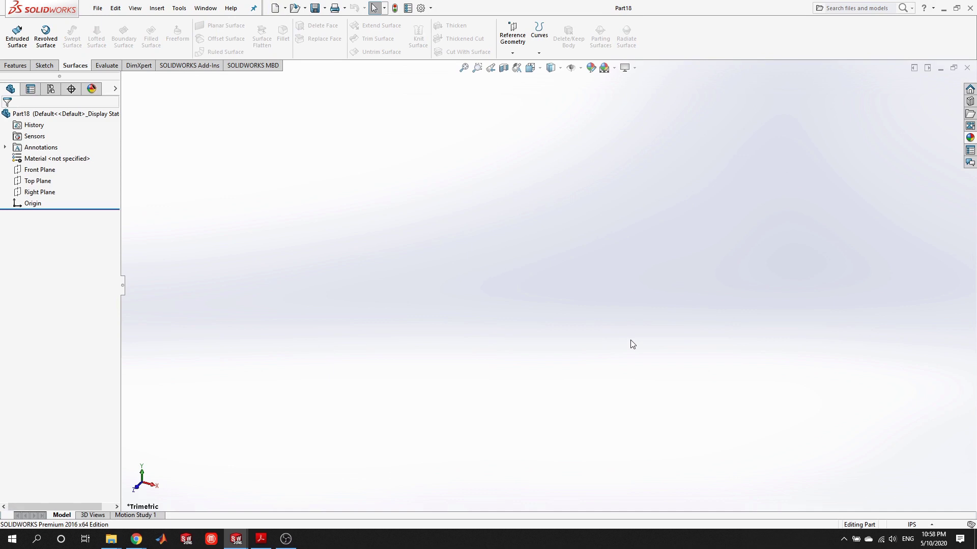
{"action": "right_click", "coordinate": [50, 172]}
{"action": "left_click", "coordinate": [53, 159]}
{"action": "key", "text": "c"}
{"action": "left_click", "coordinate": [547, 285]}
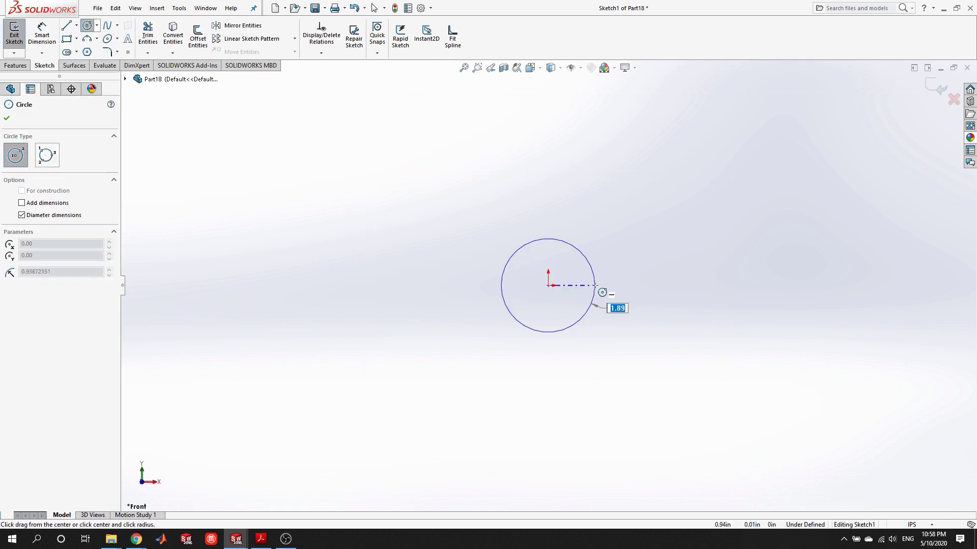
{"action": "left_click", "coordinate": [595, 285]}
- Dimension the circle's diameter to 2 in and exit the sketch
{"action": "left_click", "coordinate": [42, 35]}
{"action": "left_click", "coordinate": [579, 250]}
{"action": "left_click", "coordinate": [632, 215]}
{"action": "type", "text": "2"}
{"action": "key", "text": "Return"}
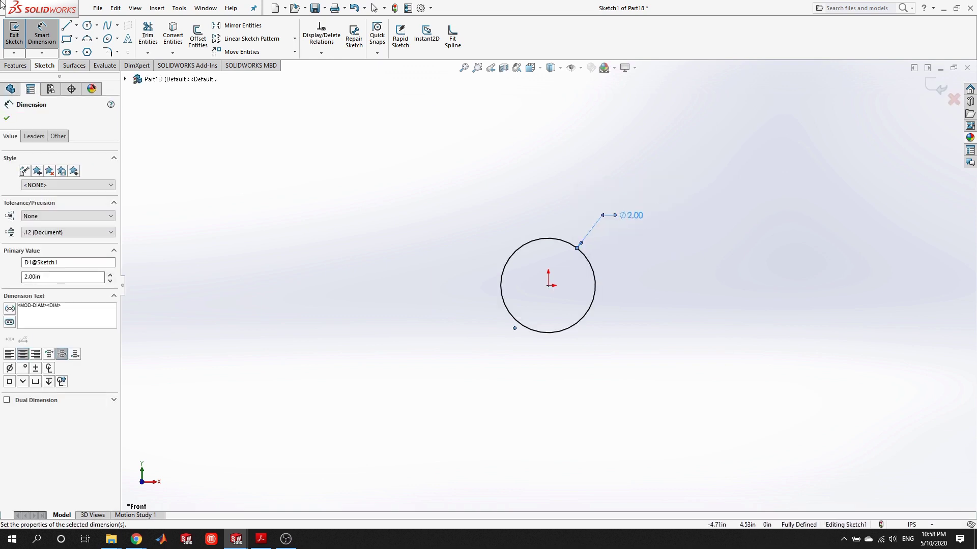
{"action": "left_click", "coordinate": [14, 33]}
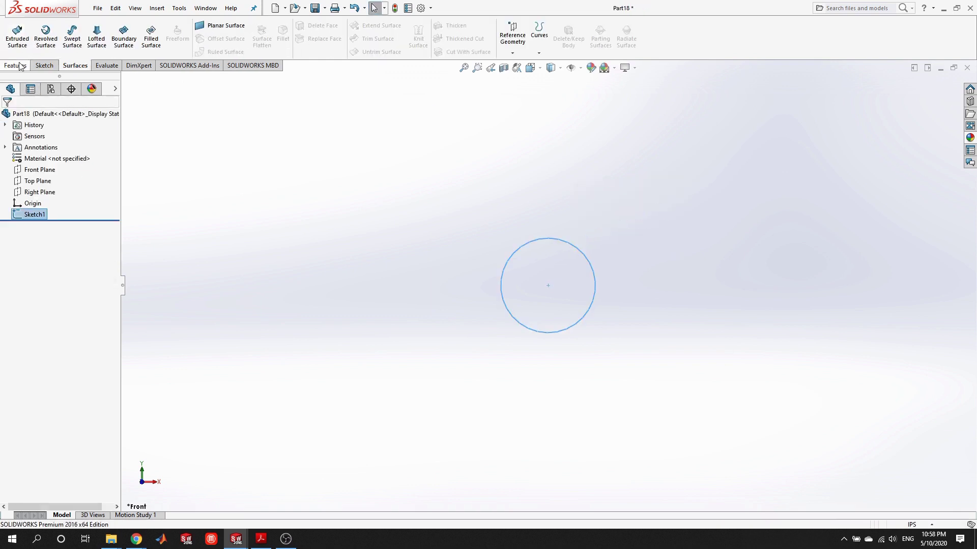
- Extrude the circle as a Blind surface about 25.15 in long to form an open tube
{"action": "left_click", "coordinate": [20, 45]}
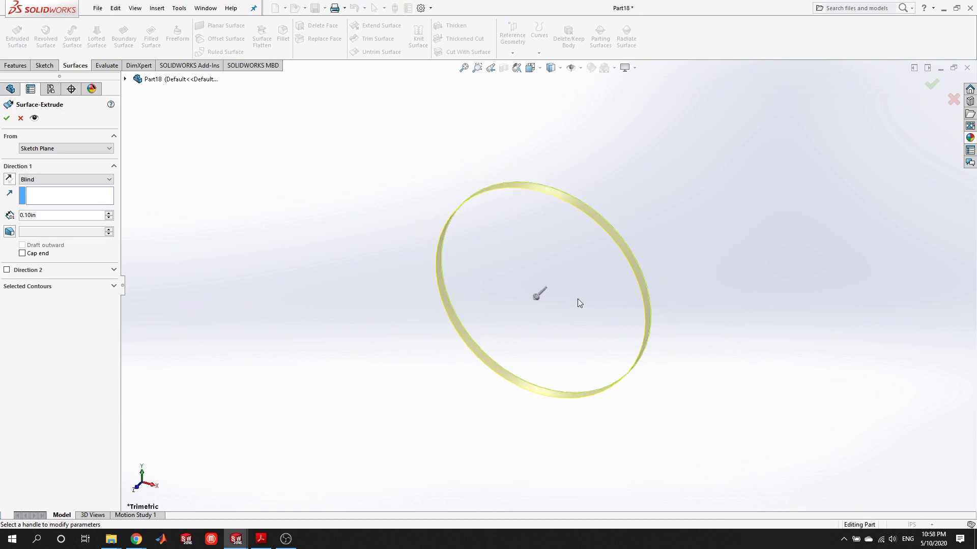
{"action": "left_click_drag", "start_coordinate": [543, 291], "coordinate": [357, 471]}
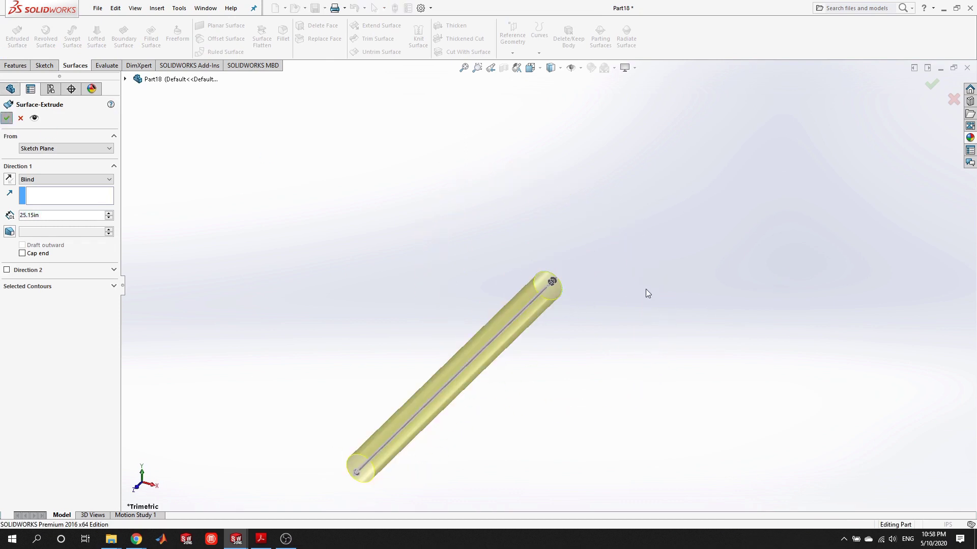
{"action": "key", "text": "Return"}
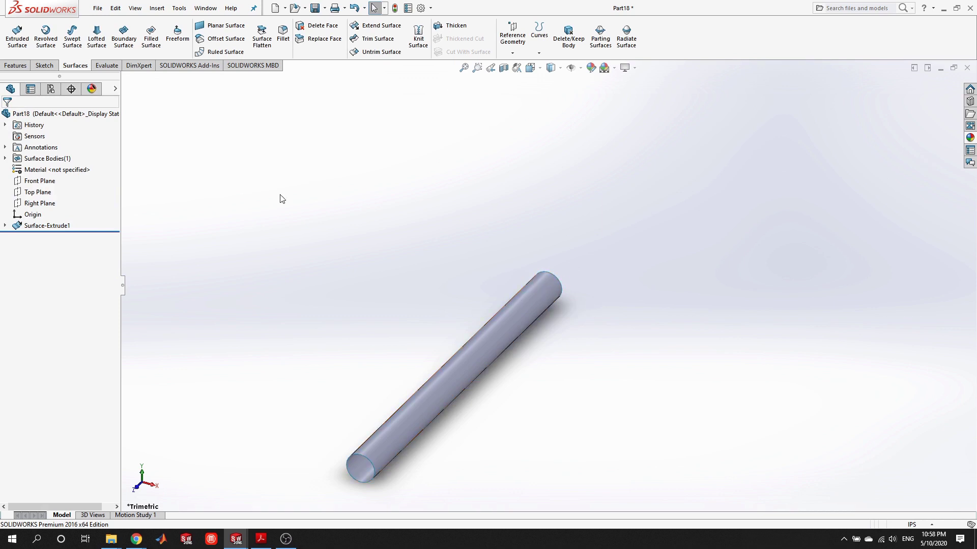
- Sketch an open three-point spline on the Top Plane, starting at the origin and curving away from the tube toward +X
{"action": "right_click", "coordinate": [34, 191]}
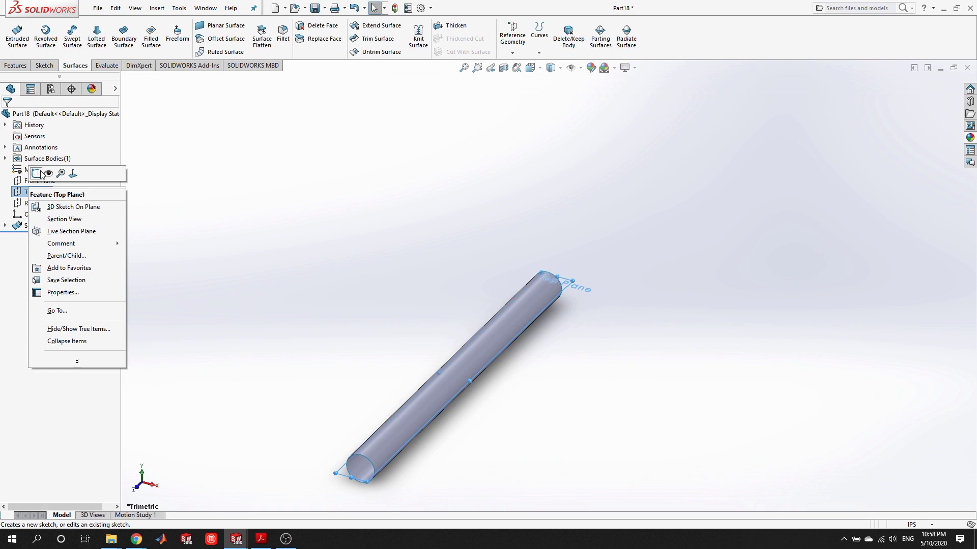
{"action": "left_click", "coordinate": [36, 173]}
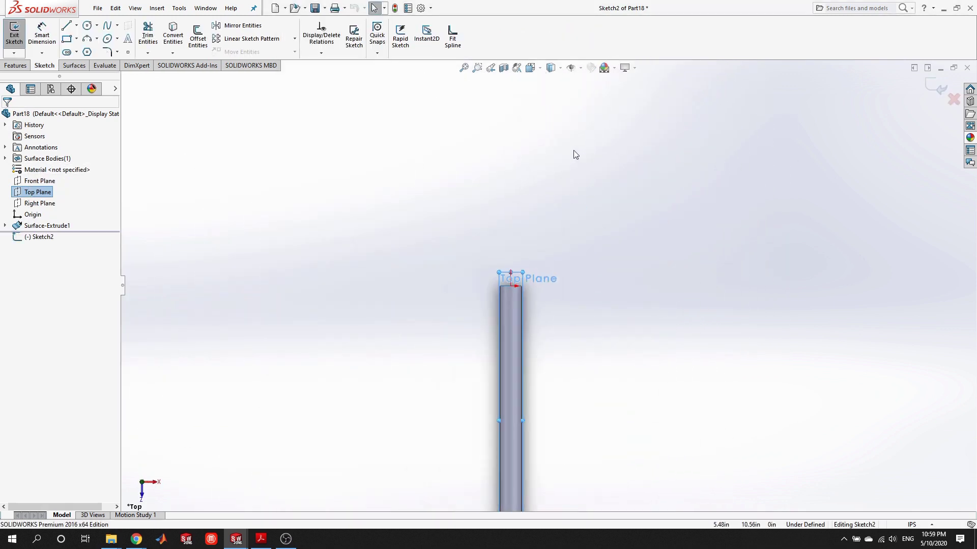
{"action": "scroll", "coordinate": [571, 150], "scroll_direction": "down", "scroll_amount": 2}
{"action": "left_click", "coordinate": [107, 26]}
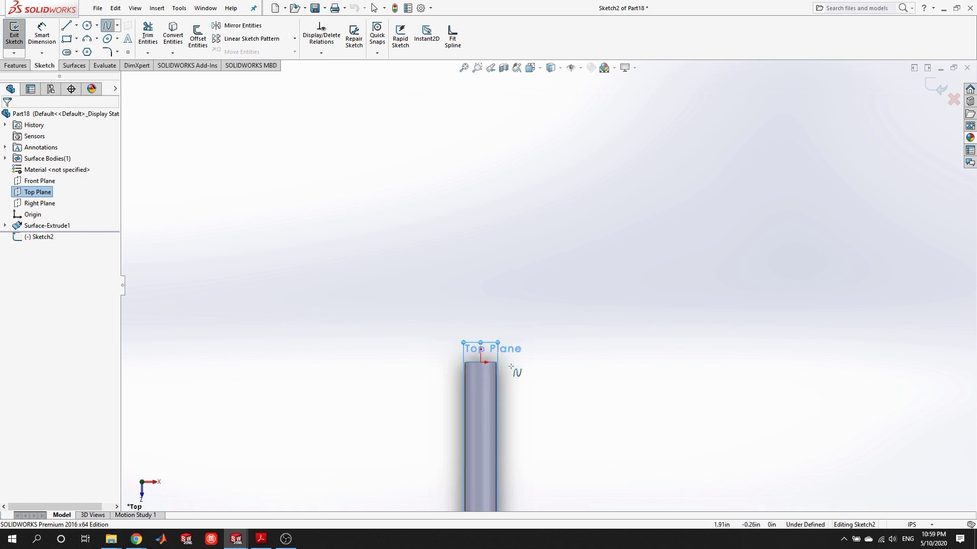
{"action": "left_click", "coordinate": [480, 362]}
{"action": "left_click", "coordinate": [496, 271]}
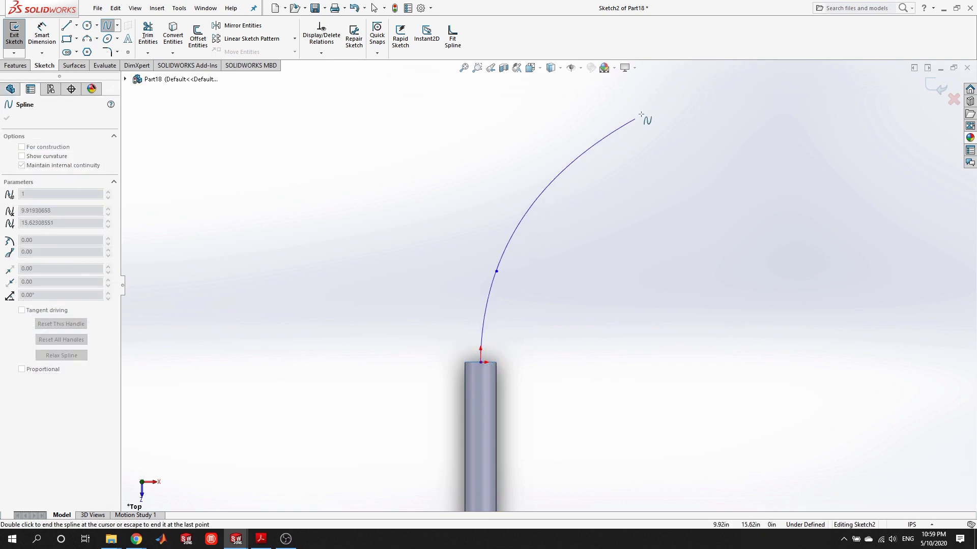
{"action": "double_click", "coordinate": [719, 94]}
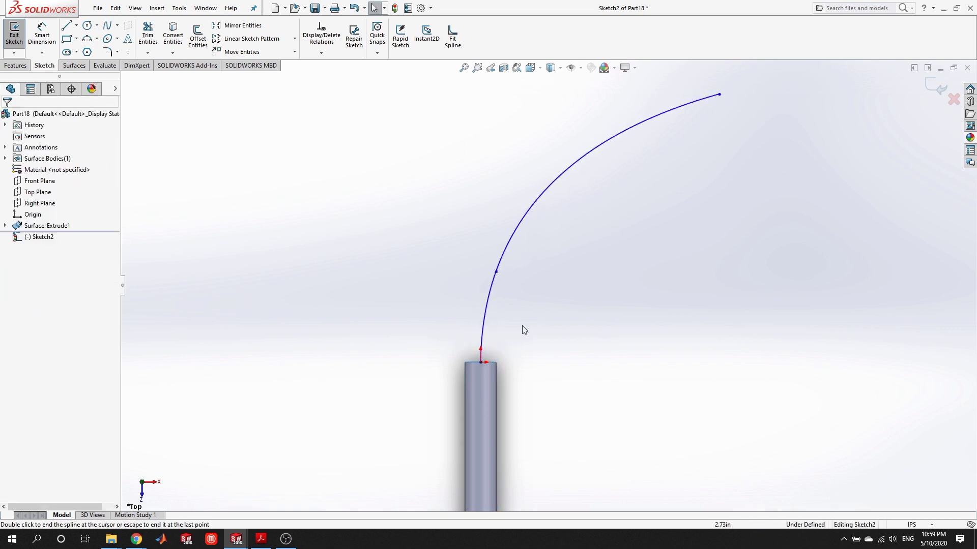
- Constrain the spline's start handle at the origin to vertical, in line with the tube axis, and exit the sketch
{"action": "scroll", "coordinate": [522, 329], "scroll_direction": "down", "scroll_amount": 3}
{"action": "left_click", "coordinate": [450, 356]}
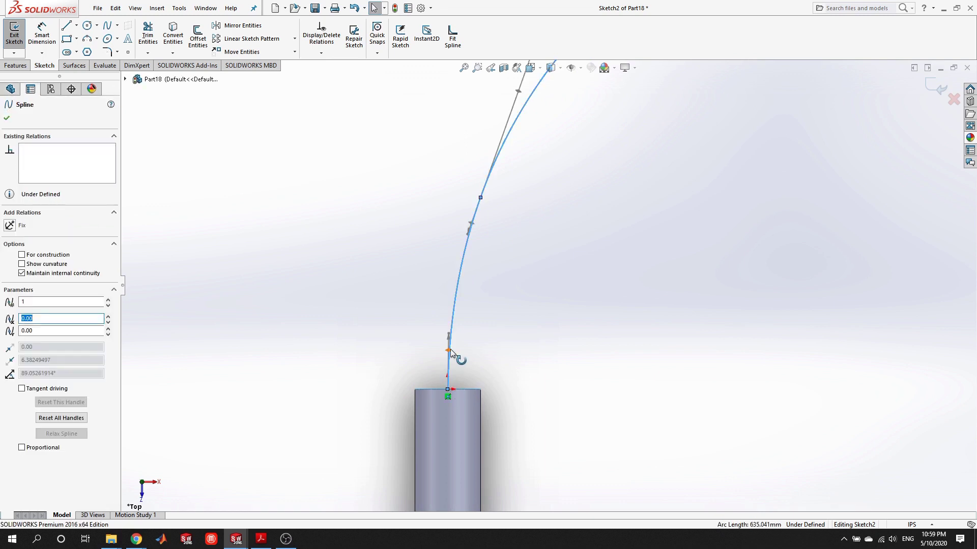
{"action": "left_click", "coordinate": [538, 181]}
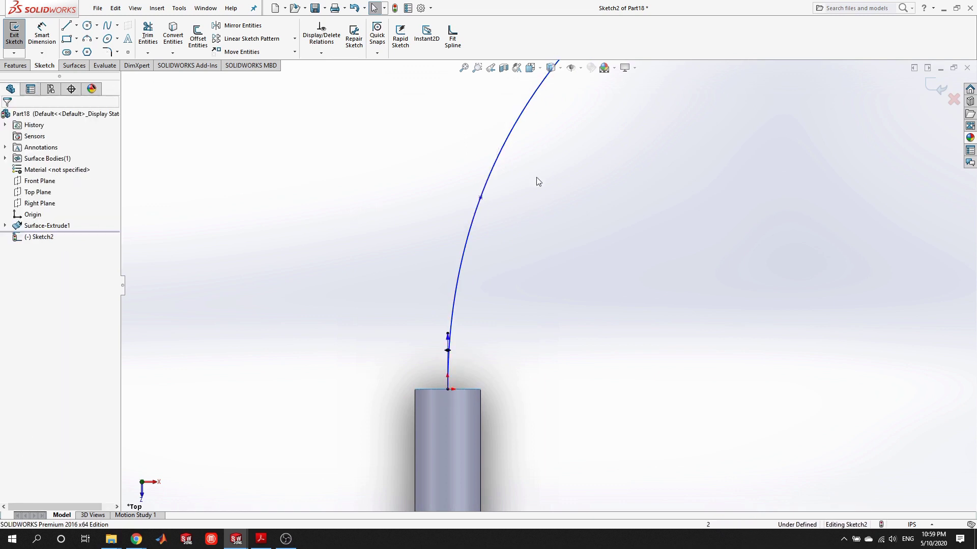
{"action": "scroll", "coordinate": [548, 285], "scroll_direction": "up", "scroll_amount": 3}
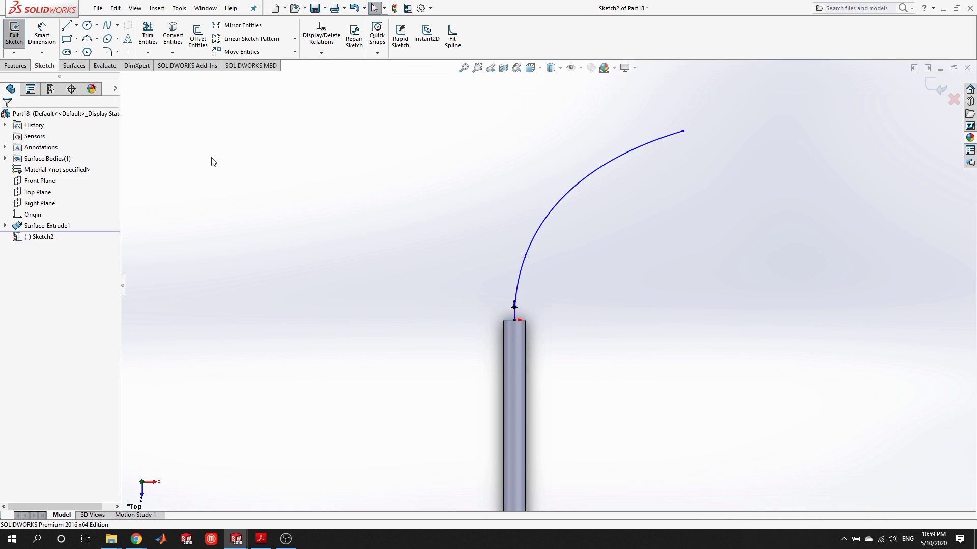
{"action": "left_click", "coordinate": [14, 35]}
- Sketch on the Front Plane by converting the tube's circular end edge at the origin into a sketch circle, and exit the sketch
{"action": "right_click", "coordinate": [41, 186]}
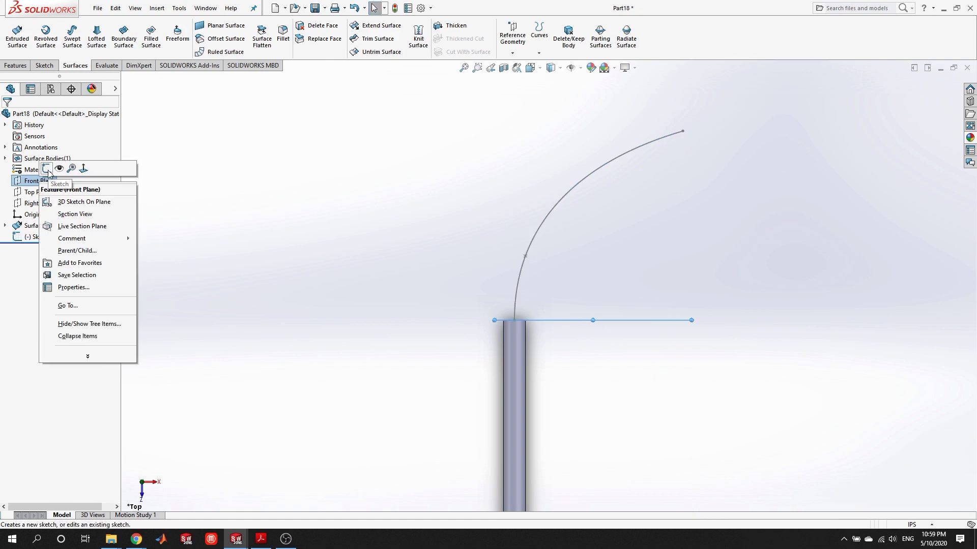
{"action": "left_click", "coordinate": [48, 173]}
{"action": "middle_click_drag", "start_coordinate": [569, 301], "coordinate": [410, 102]}
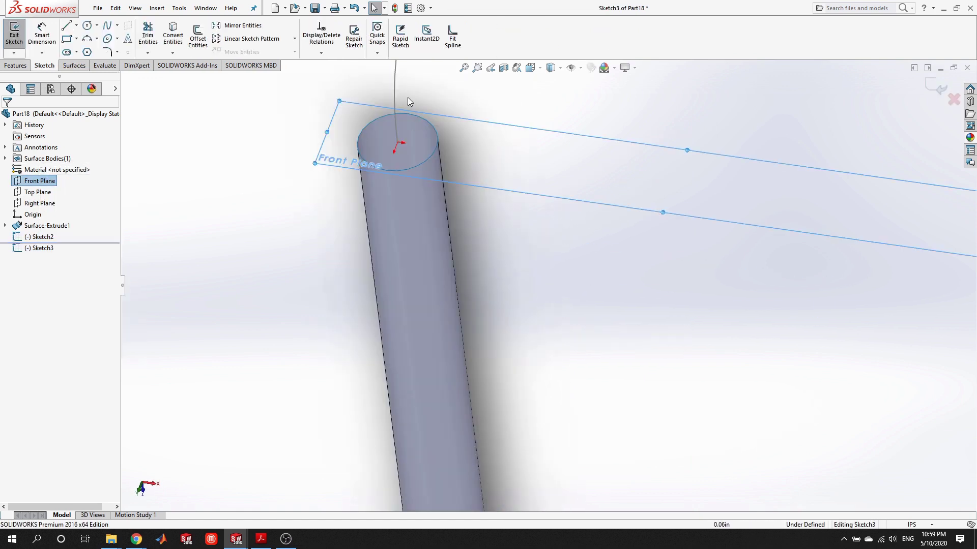
{"action": "left_click", "coordinate": [435, 131]}
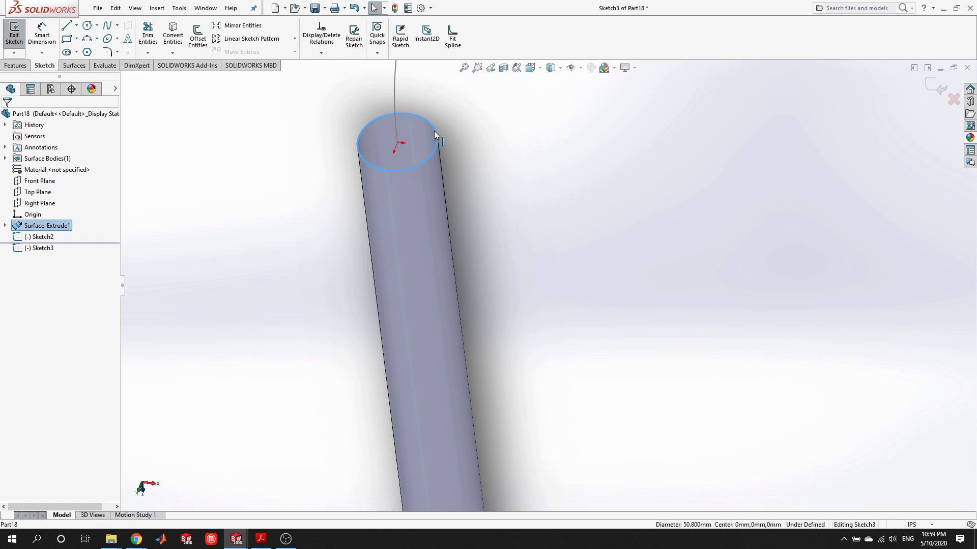
{"action": "left_click", "coordinate": [173, 35]}
{"action": "scroll", "coordinate": [489, 292], "scroll_direction": "up", "scroll_amount": 5}
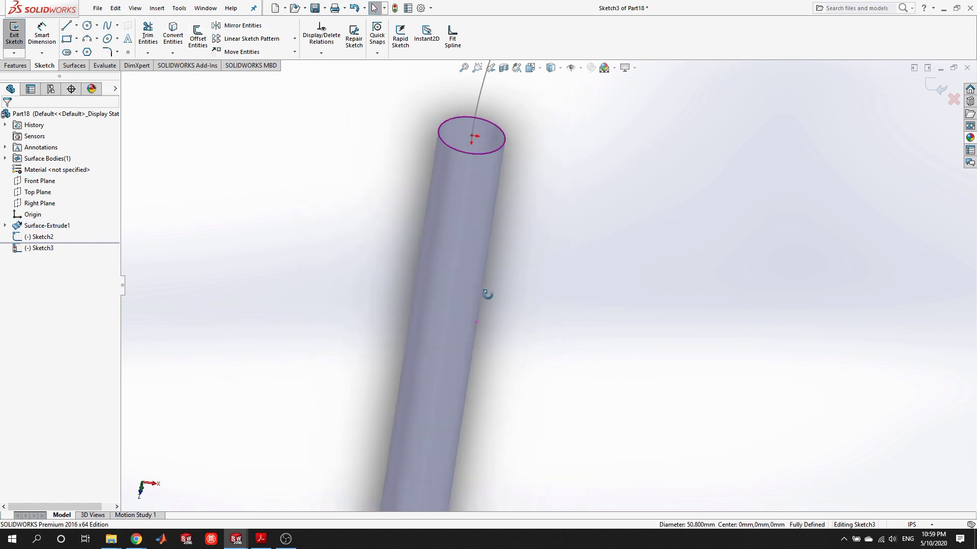
{"action": "scroll", "coordinate": [518, 310], "scroll_direction": "up", "scroll_amount": 3}
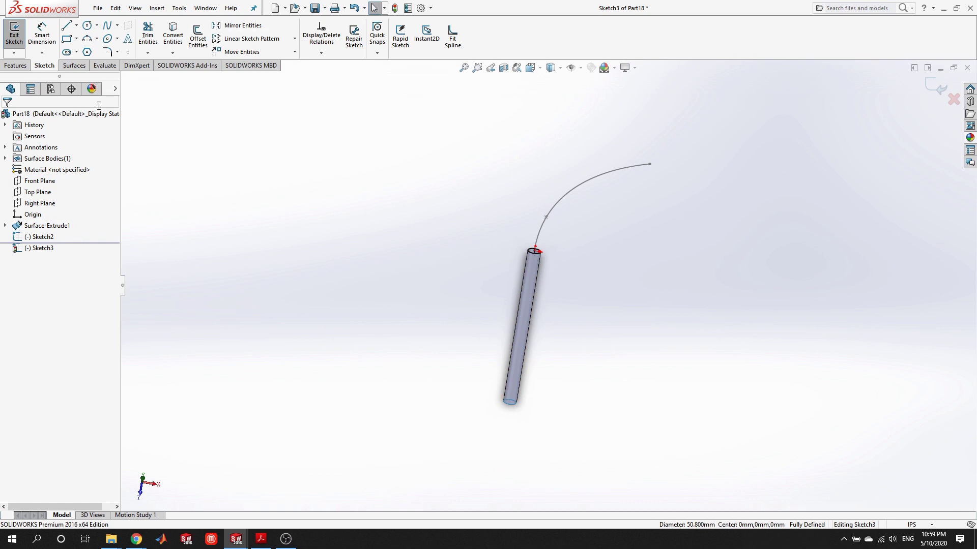
{"action": "left_click", "coordinate": [14, 36]}
- Create a swept surface with the circle sketch at the tube's end as profile and the spline sketch as path
{"action": "mouse_move", "coordinate": [617, 349]}
{"action": "middle_mouse_down"}
{"action": "mouse_move", "coordinate": [642, 206]}
{"action": "mouse_move", "coordinate": [570, 236]}
{"action": "middle_mouse_up"}
{"action": "scroll", "coordinate": [578, 308], "scroll_direction": "down", "scroll_amount": 3}
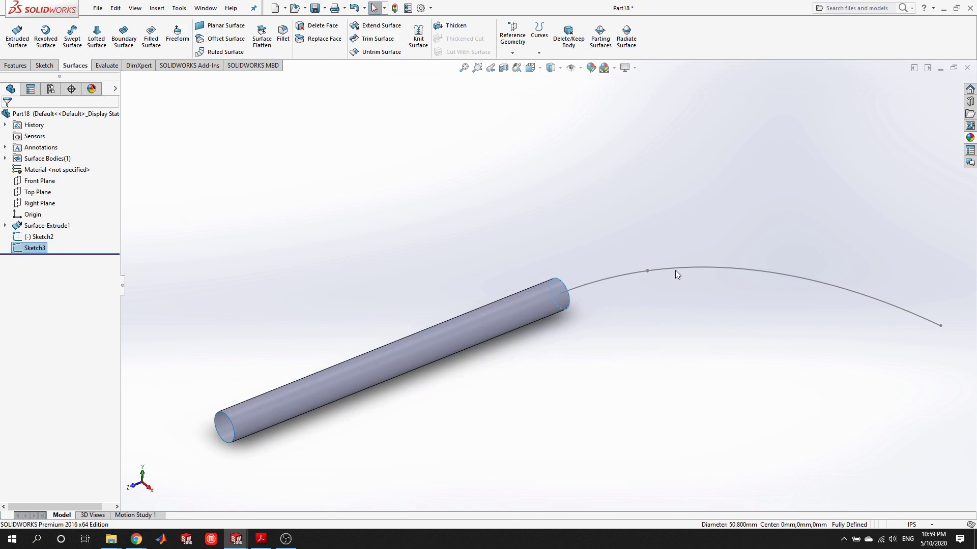
{"action": "middle_click_drag", "start_coordinate": [675, 275], "coordinate": [403, 291]}
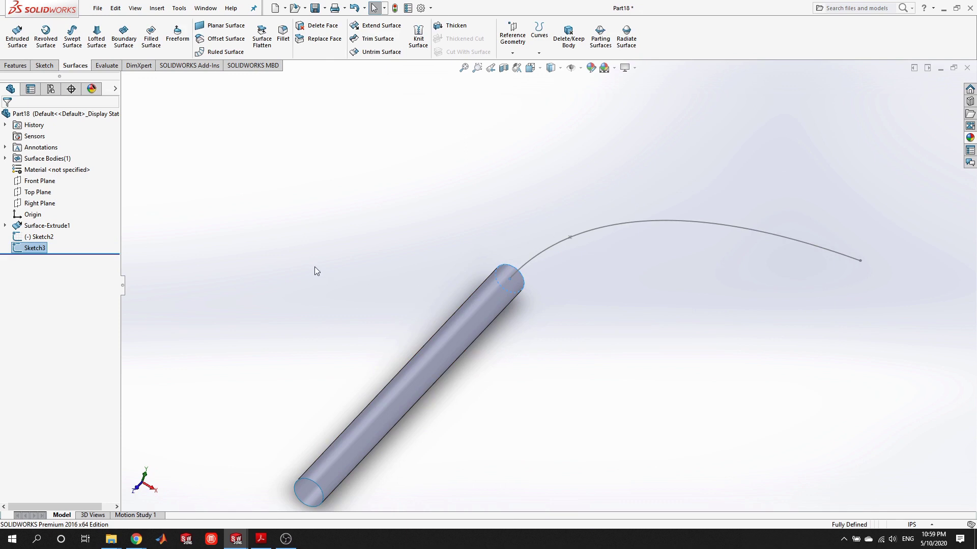
{"action": "left_click", "coordinate": [72, 36]}
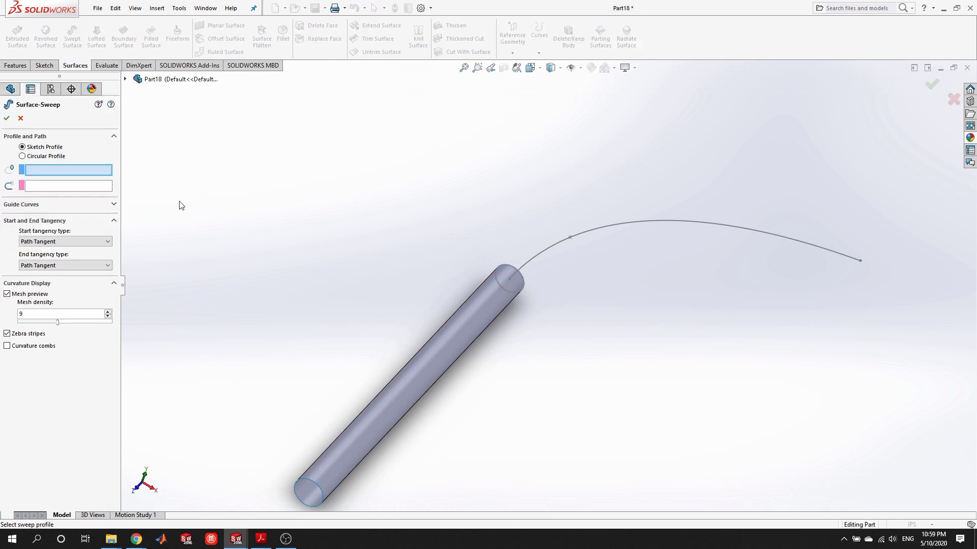
{"action": "left_click", "coordinate": [126, 79]}
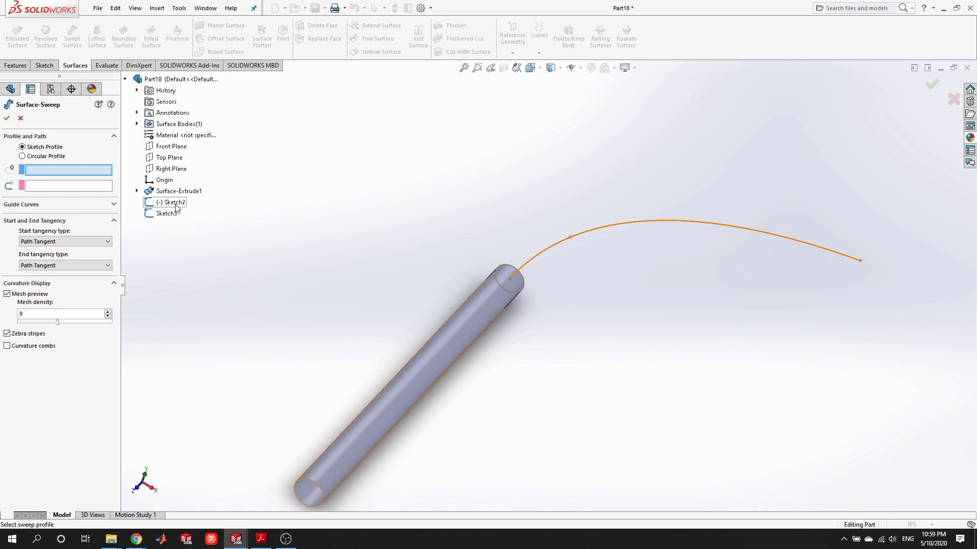
{"action": "left_click", "coordinate": [167, 213]}
{"action": "left_click", "coordinate": [168, 202]}
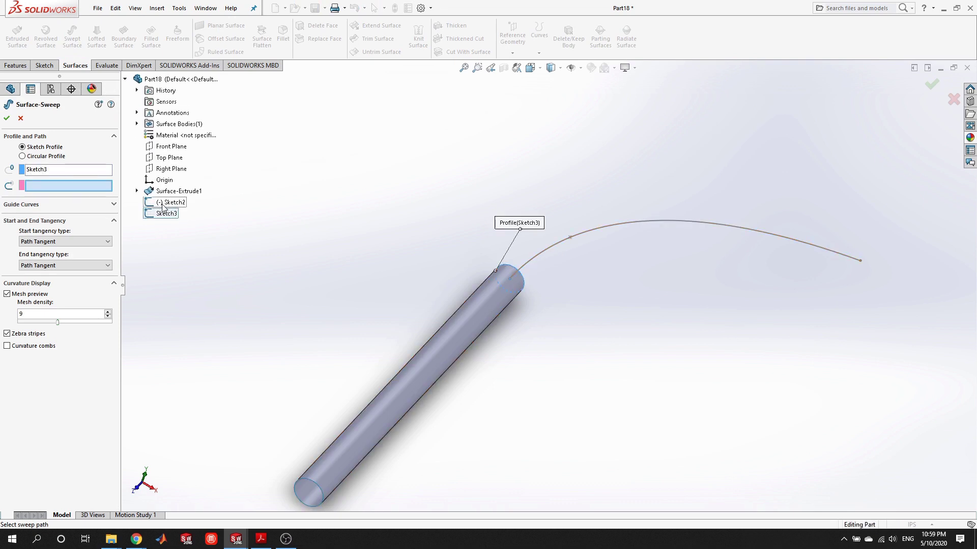
{"action": "mouse_move", "coordinate": [574, 237]}
{"action": "middle_mouse_down"}
{"action": "mouse_move", "coordinate": [523, 207]}
{"action": "mouse_move", "coordinate": [578, 207]}
{"action": "mouse_move", "coordinate": [581, 253]}
{"action": "middle_mouse_up"}
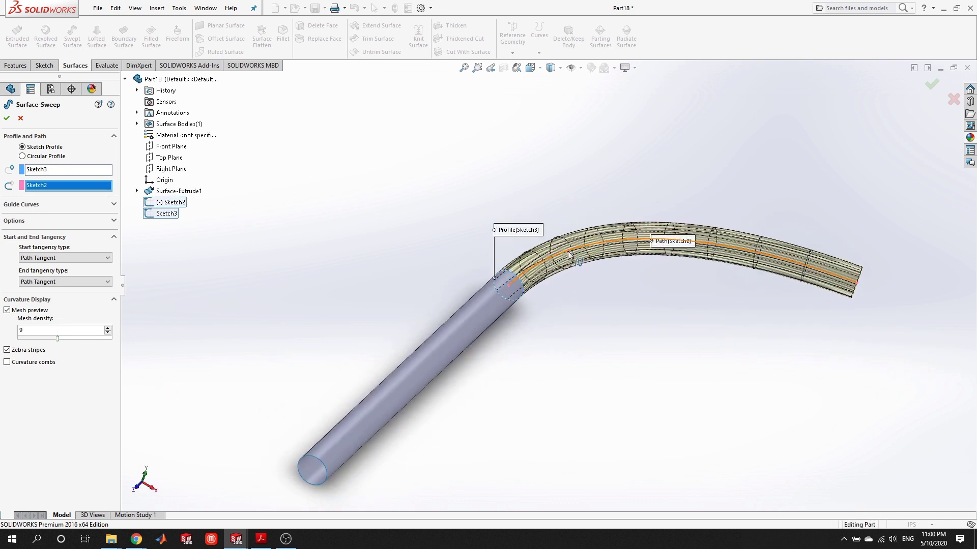
{"action": "left_click", "coordinate": [7, 119]}
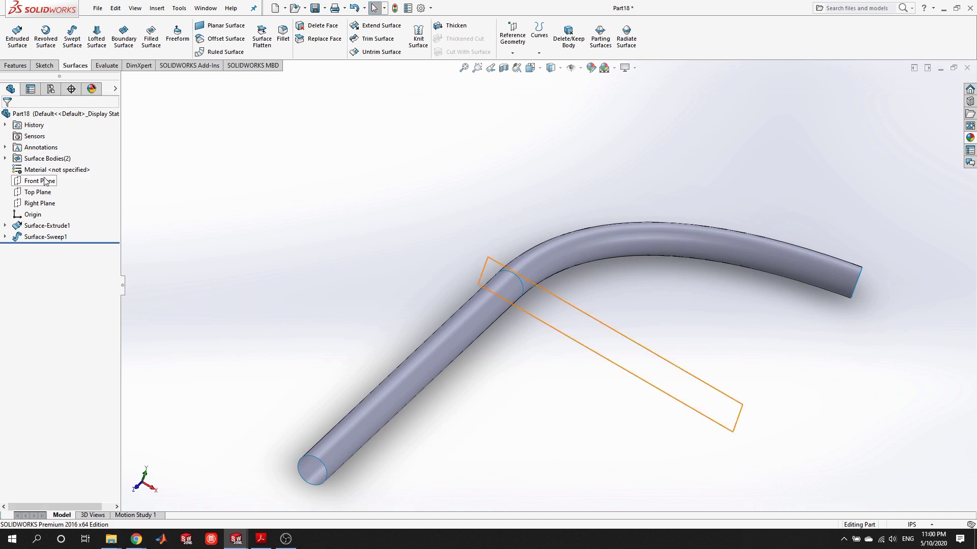
- Mirror the swept tube as a surface body about the Right Plane
{"action": "left_click", "coordinate": [43, 202]}
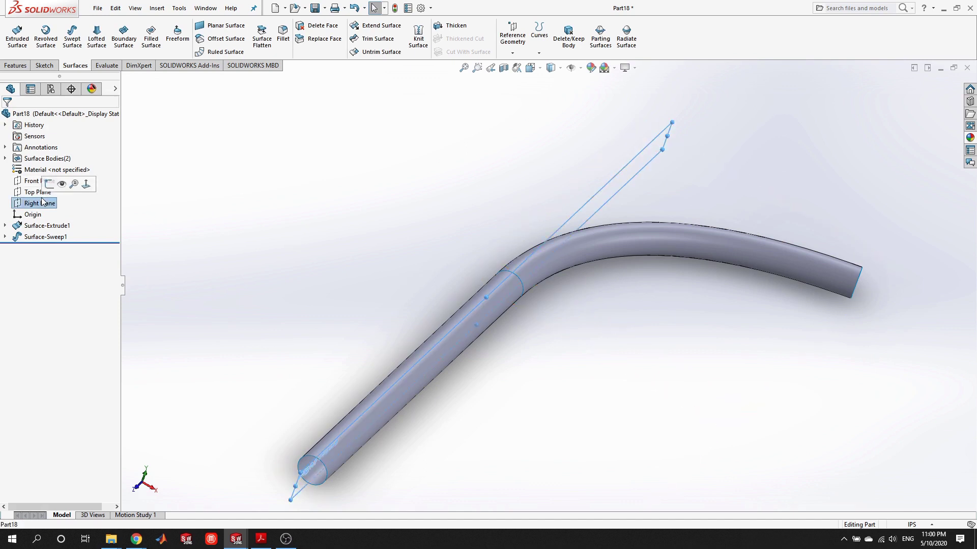
{"action": "left_click", "coordinate": [19, 66]}
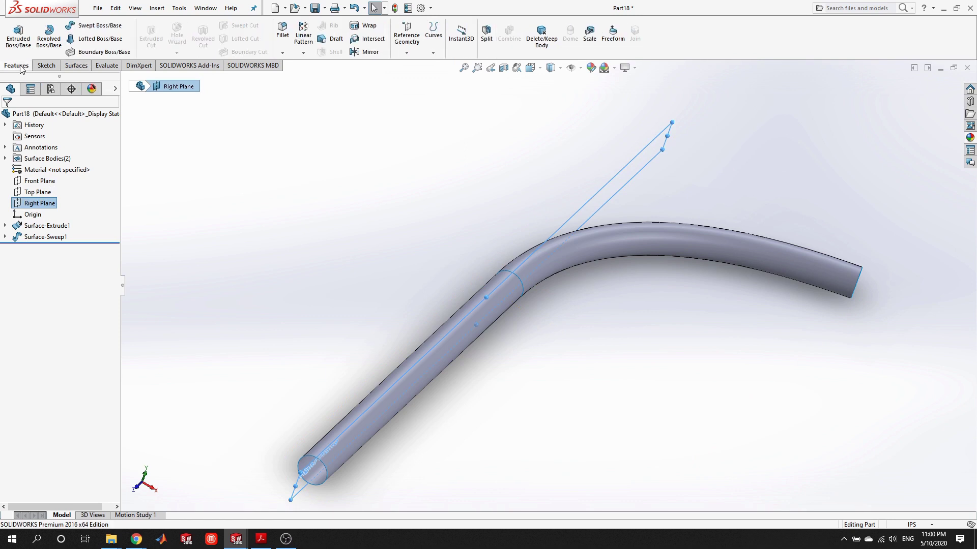
{"action": "left_click", "coordinate": [366, 51]}
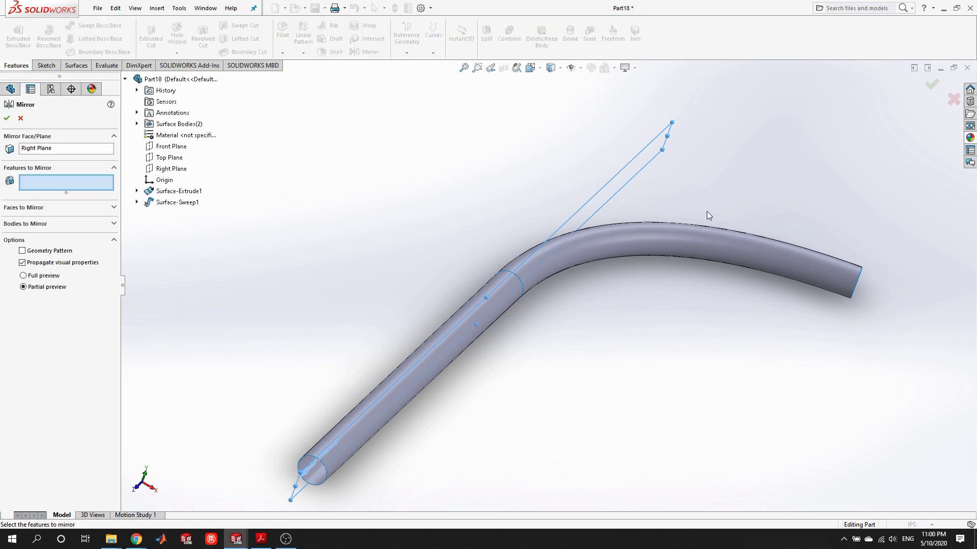
{"action": "left_click", "coordinate": [28, 224]}
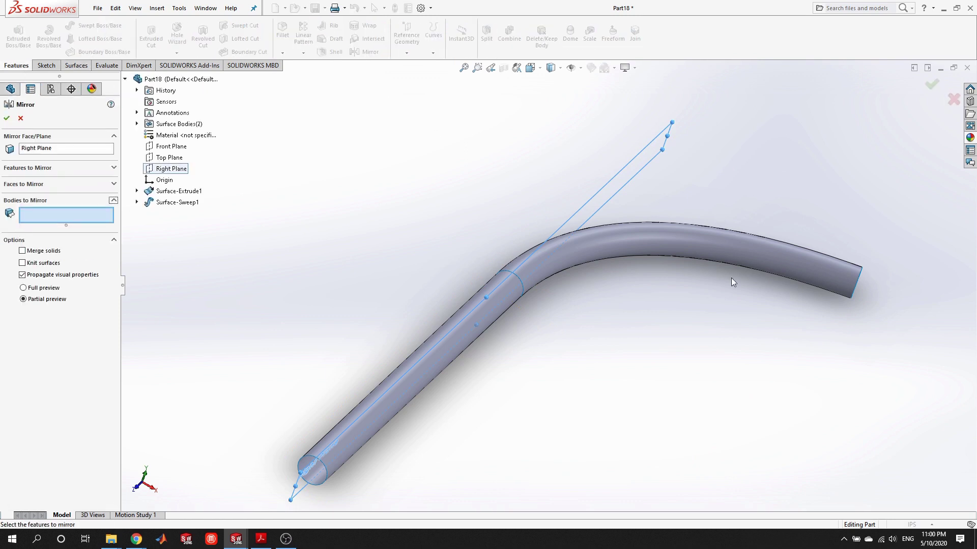
{"action": "left_click", "coordinate": [760, 260]}
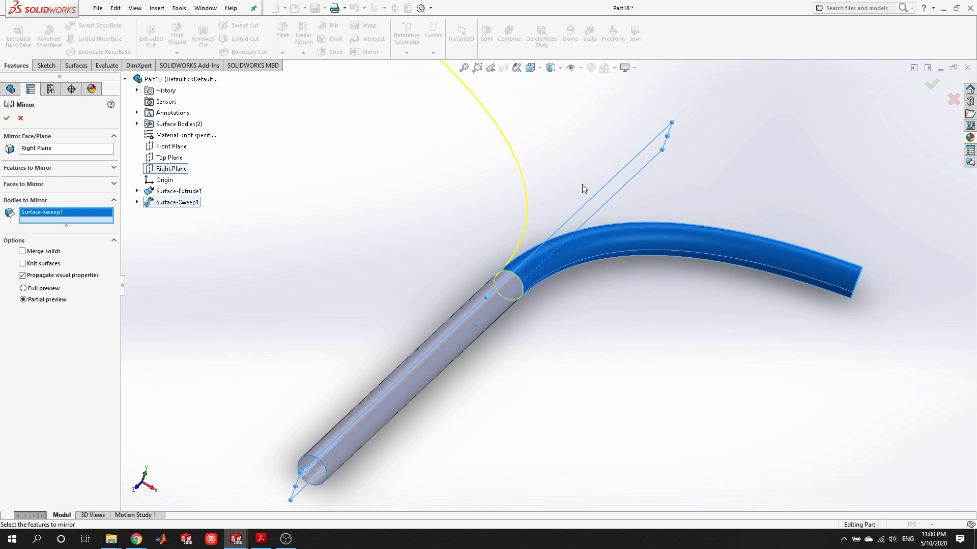
{"action": "scroll", "coordinate": [458, 158], "scroll_direction": "down", "scroll_amount": 3}
{"action": "key", "text": "Return"}
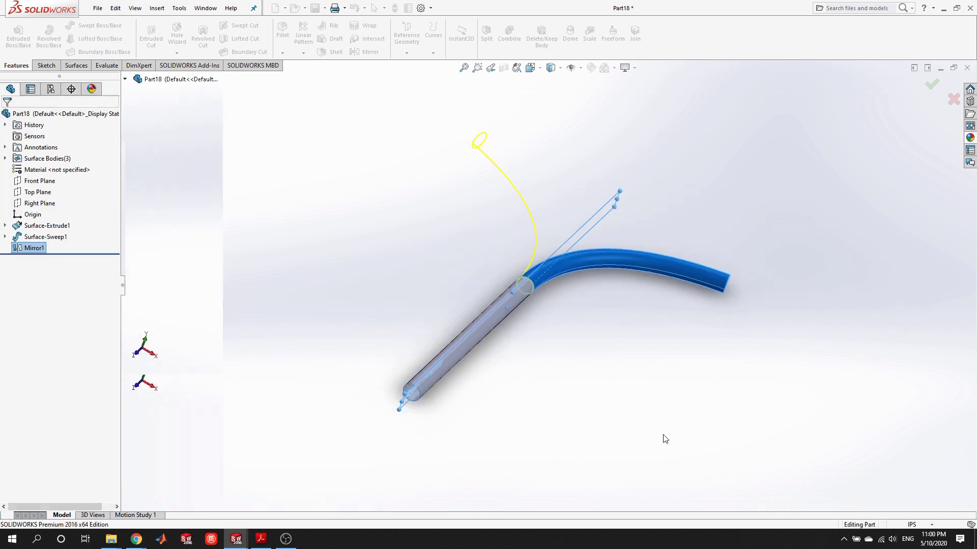
- Examine the junction where the straight tube meets the swept branch and its mirrored copy
{"action": "middle_click_drag", "start_coordinate": [615, 366], "coordinate": [665, 210]}
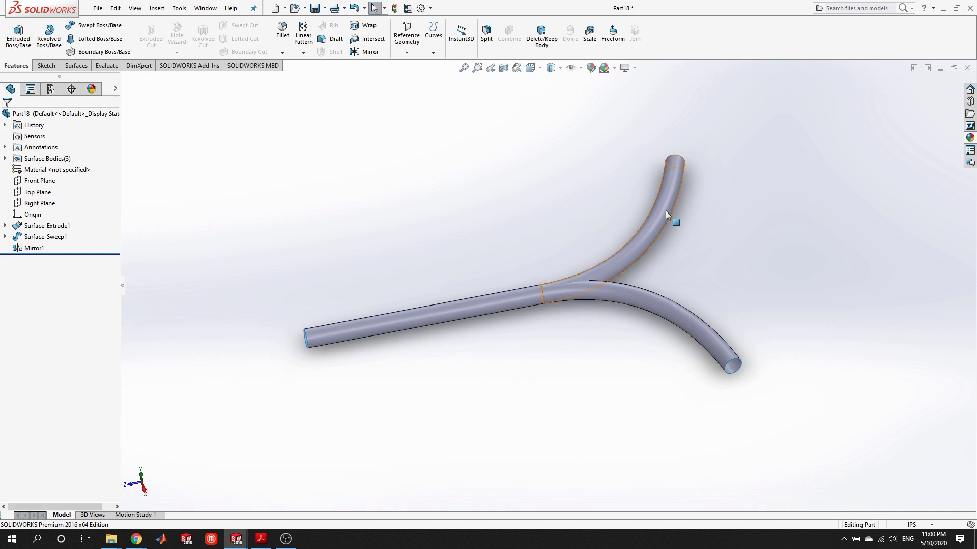
{"action": "scroll", "coordinate": [499, 375], "scroll_direction": "down", "scroll_amount": 3}
{"action": "scroll", "coordinate": [483, 425], "scroll_direction": "up", "scroll_amount": 5}
{"action": "middle_click_drag", "start_coordinate": [459, 372], "coordinate": [499, 353]}
{"action": "scroll", "coordinate": [502, 305], "scroll_direction": "down", "scroll_amount": 5}
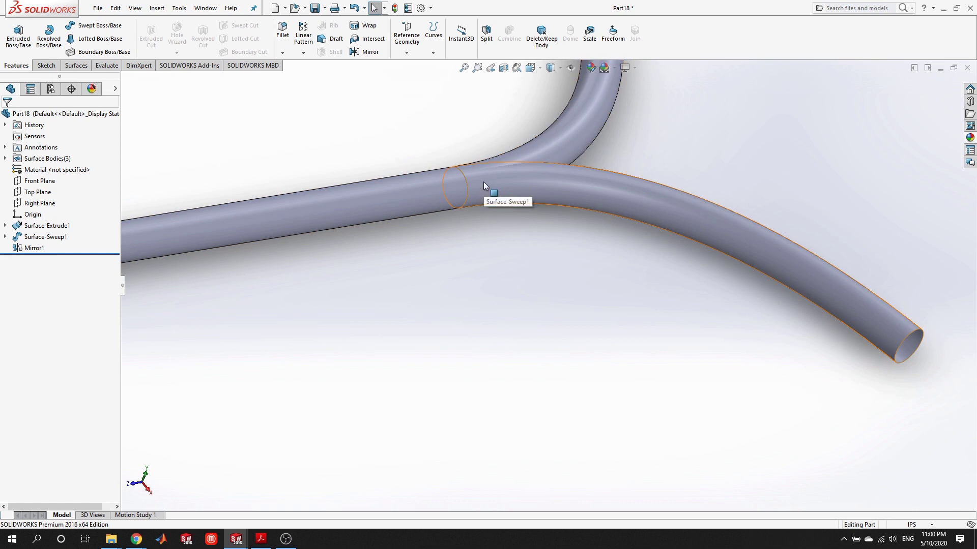
{"action": "scroll", "coordinate": [483, 181], "scroll_direction": "up", "scroll_amount": 4}
{"action": "middle_click_drag", "start_coordinate": [448, 233], "coordinate": [519, 222]}
{"action": "scroll", "coordinate": [483, 249], "scroll_direction": "down", "scroll_amount": 6}
{"action": "middle_click_drag", "start_coordinate": [447, 277], "coordinate": [429, 273]}
{"action": "scroll", "coordinate": [410, 242], "scroll_direction": "up", "scroll_amount": 5}
{"action": "middle_click_drag", "start_coordinate": [501, 294], "coordinate": [668, 184]}
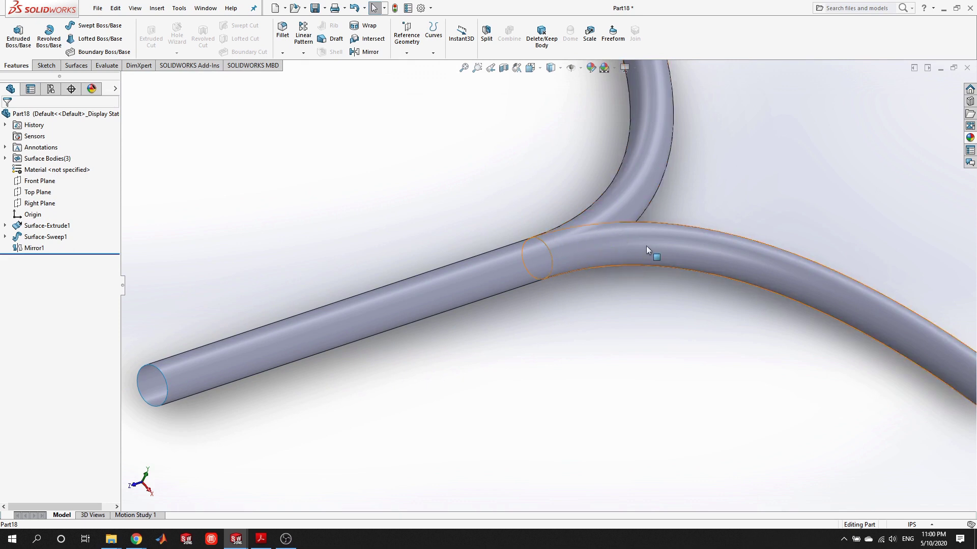
{"action": "key", "text": "f"}
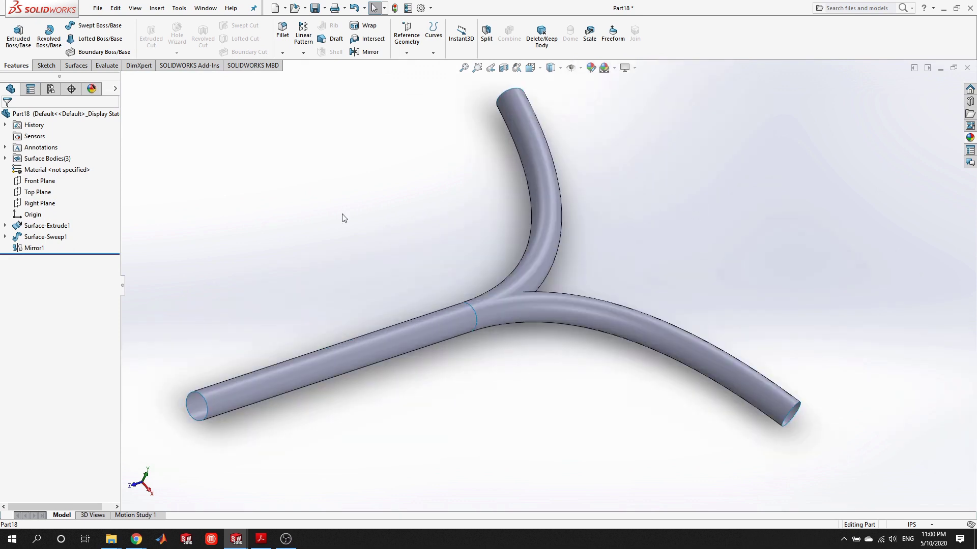
- Mutually trim the mirrored and swept branches against each other, keeping the outer piece of each and discarding the overlap inside the junction
{"action": "left_click", "coordinate": [77, 66]}
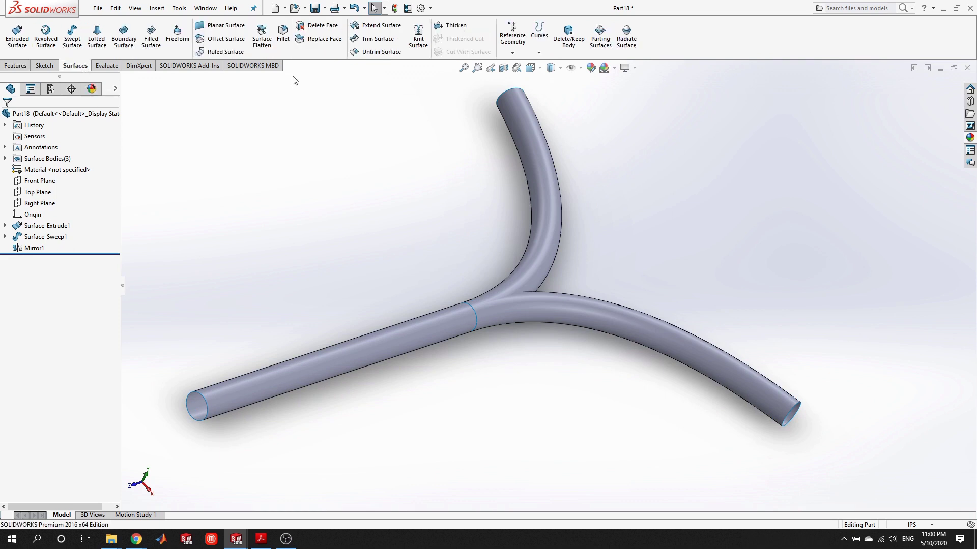
{"action": "left_click", "coordinate": [378, 39]}
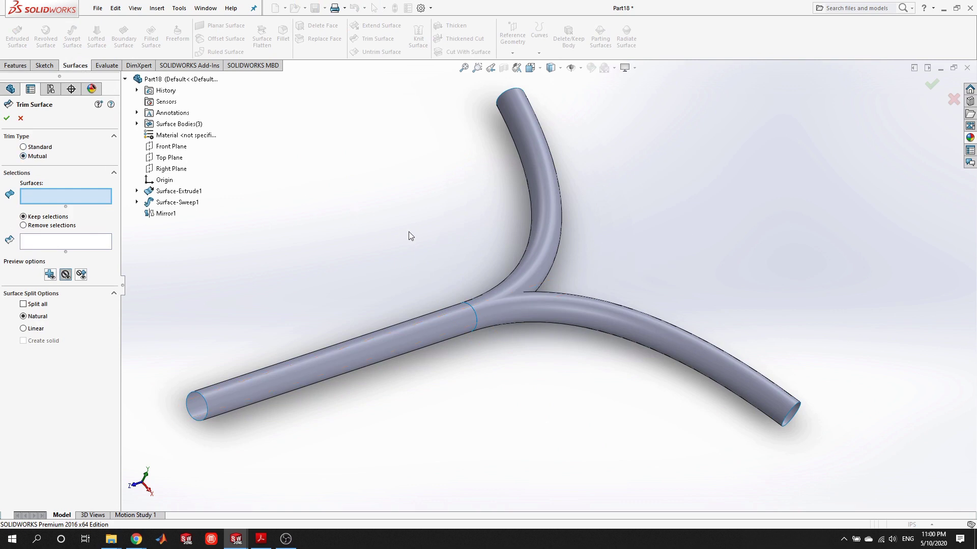
{"action": "left_click", "coordinate": [543, 198]}
{"action": "left_click", "coordinate": [606, 324]}
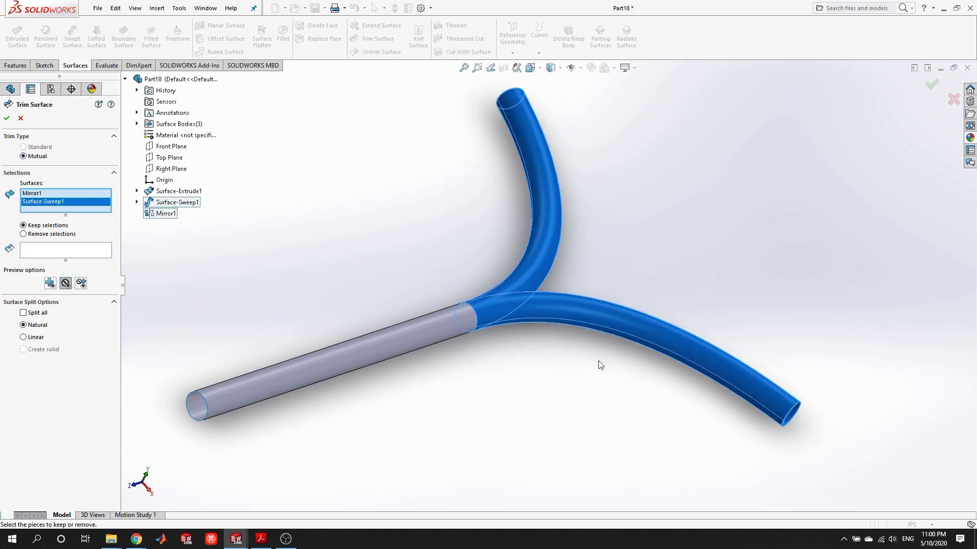
{"action": "left_click", "coordinate": [64, 253]}
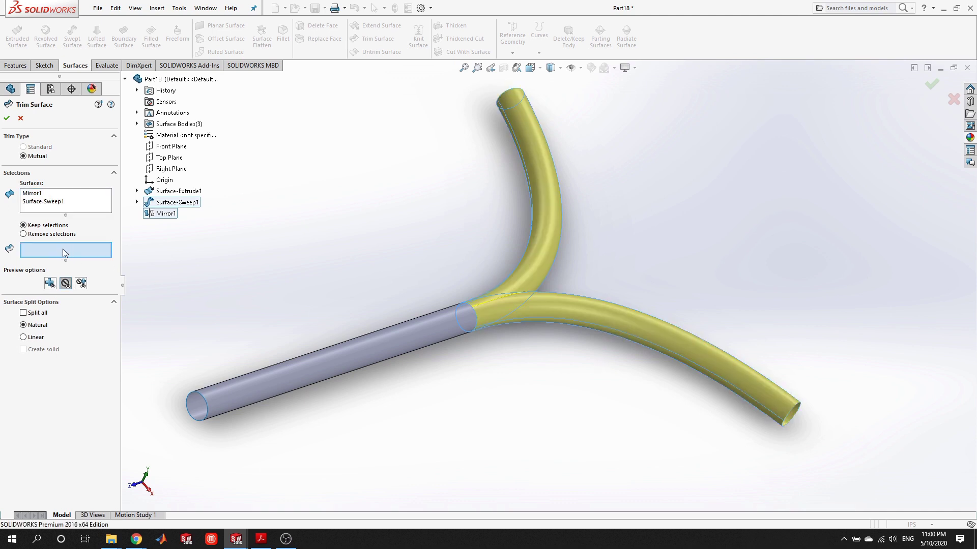
{"action": "left_click", "coordinate": [531, 128]}
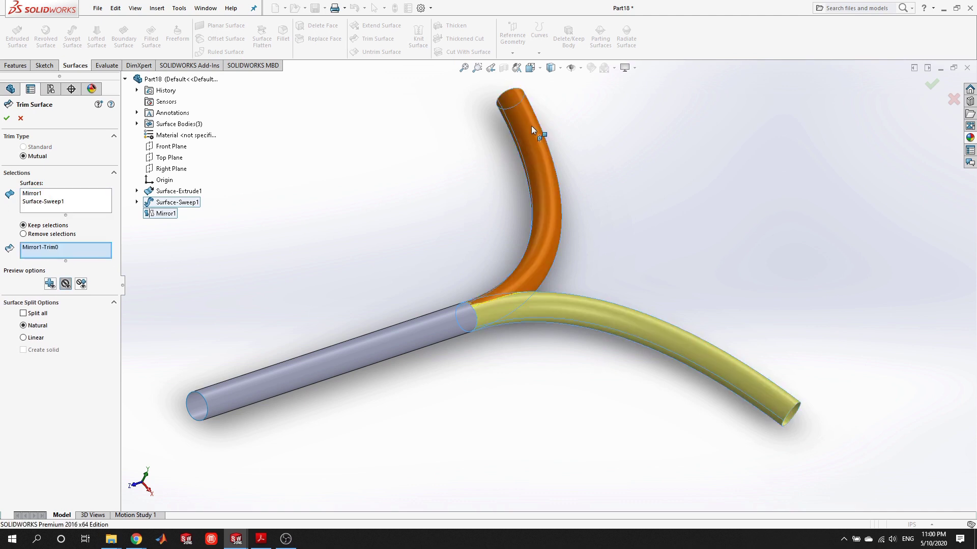
{"action": "left_click", "coordinate": [622, 321]}
{"action": "middle_click_drag", "start_coordinate": [575, 411], "coordinate": [508, 320]}
{"action": "scroll", "coordinate": [530, 317], "scroll_direction": "down", "scroll_amount": 6}
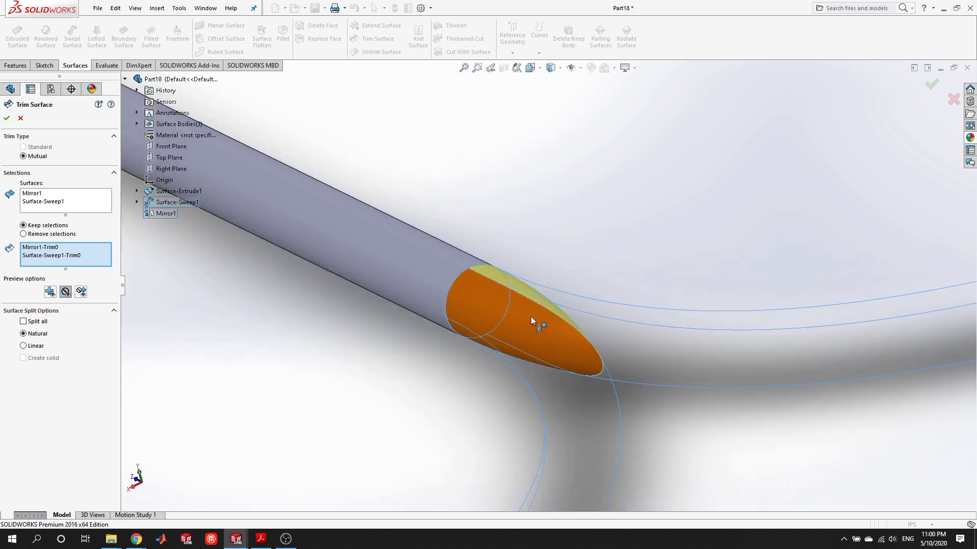
{"action": "middle_click_drag", "start_coordinate": [615, 365], "coordinate": [594, 351]}
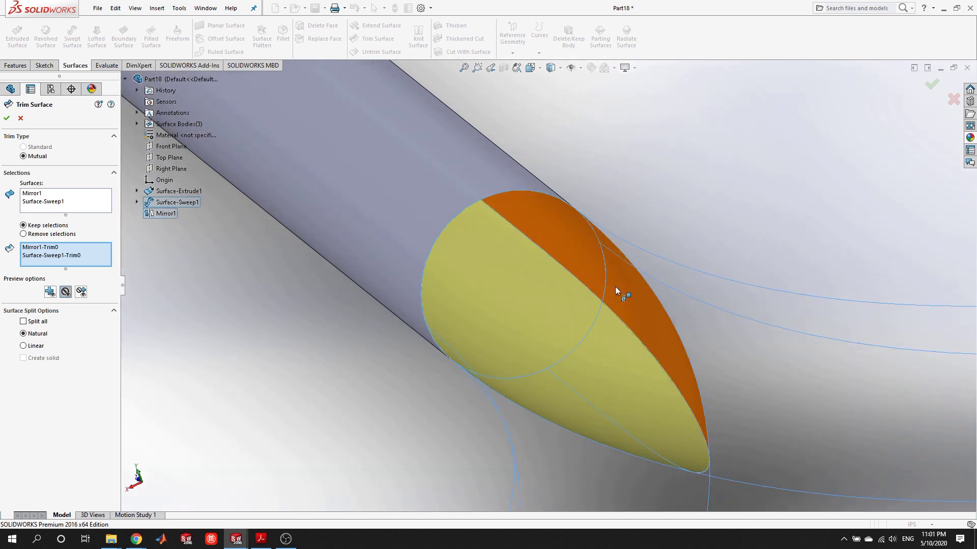
{"action": "scroll", "coordinate": [615, 285], "scroll_direction": "up", "scroll_amount": 5}
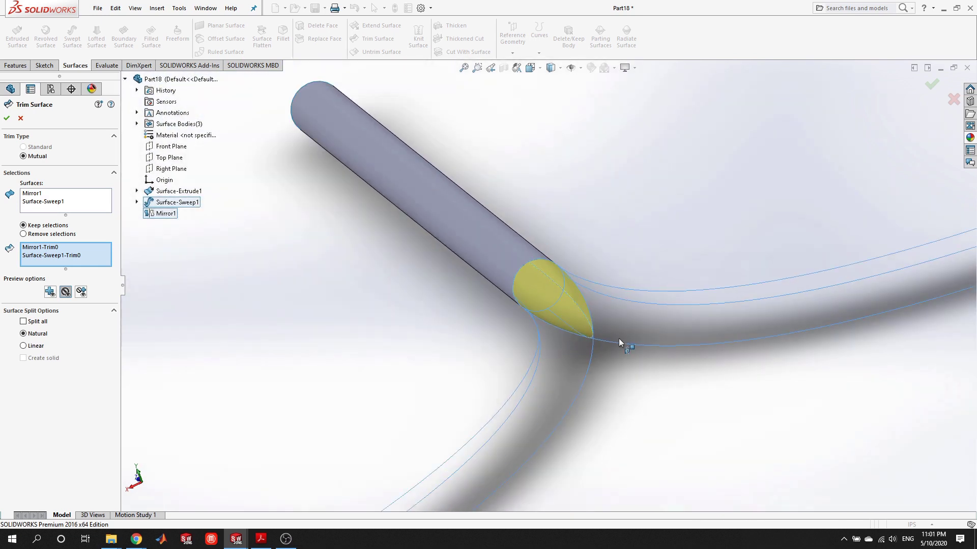
{"action": "scroll", "coordinate": [580, 325], "scroll_direction": "down", "scroll_amount": 5}
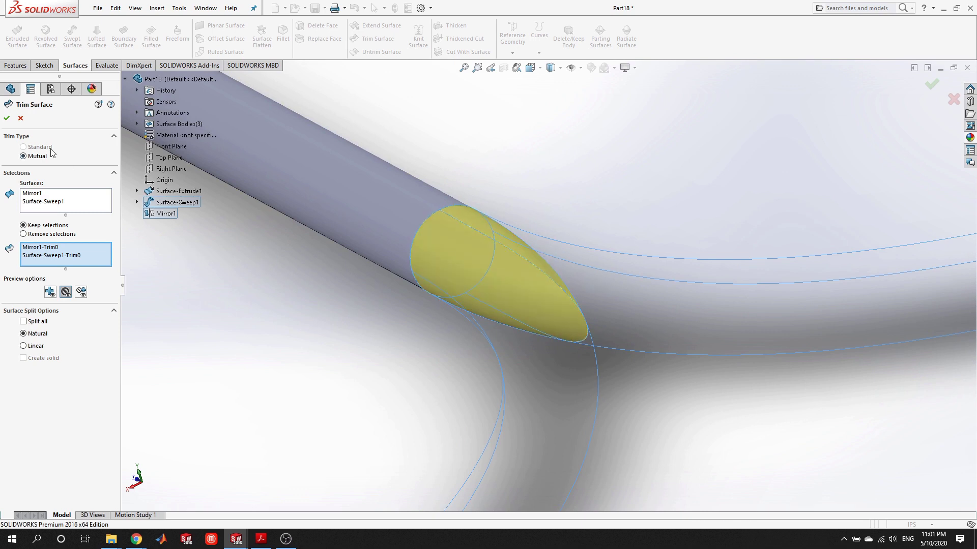
{"action": "left_click", "coordinate": [7, 119]}
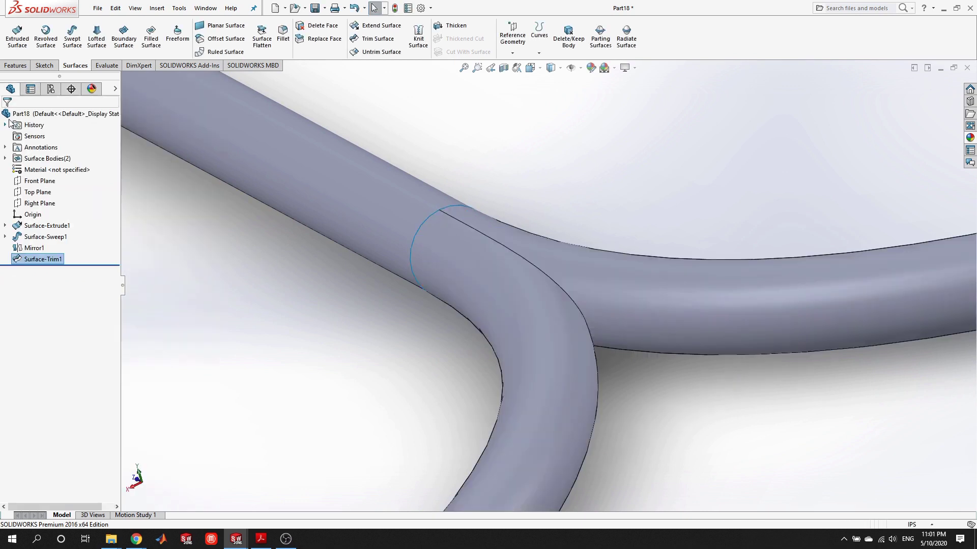
- Inspect the inside of the trimmed junction in a section view on the Top Plane, and turn the section view off
{"action": "key", "text": "f"}
{"action": "middle_click_drag", "start_coordinate": [688, 375], "coordinate": [774, 410]}
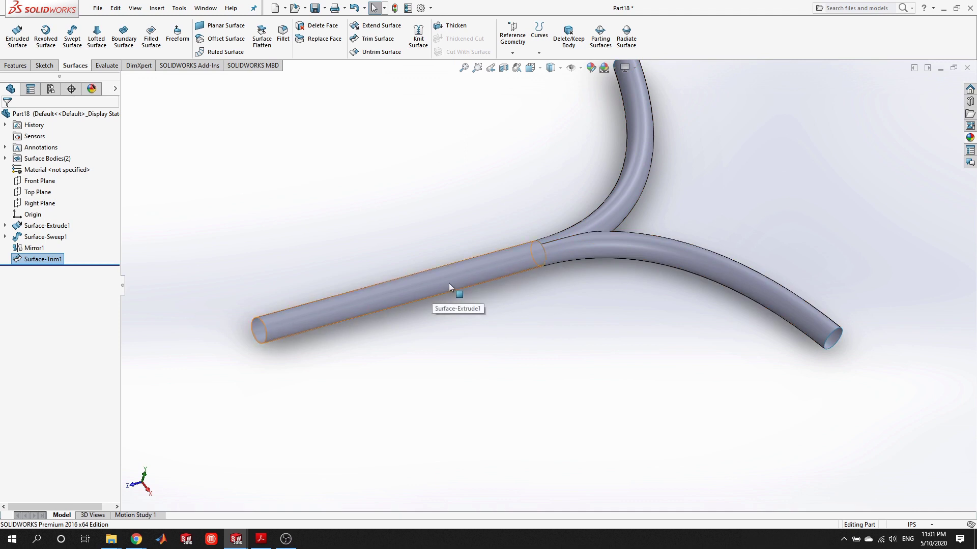
{"action": "left_click", "coordinate": [503, 69]}
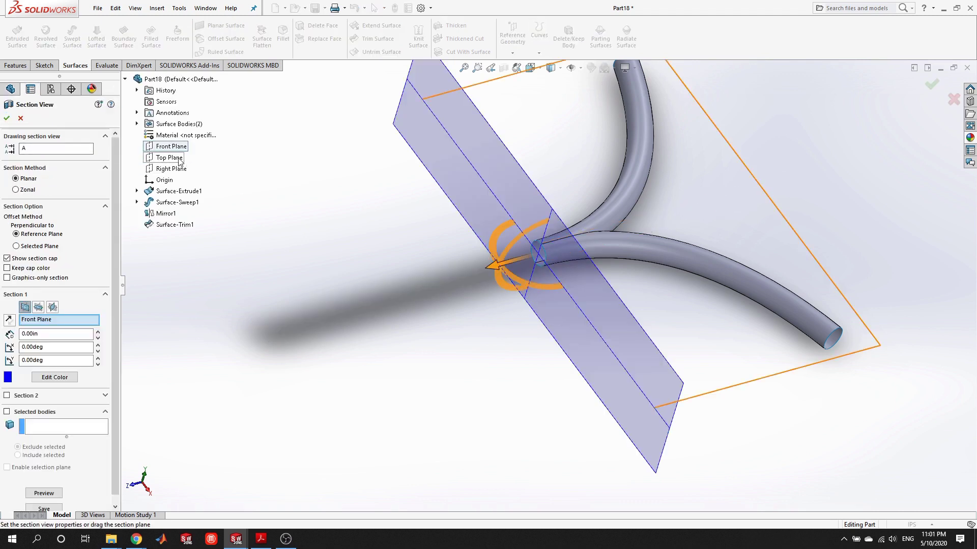
{"action": "left_click", "coordinate": [169, 157]}
{"action": "left_click", "coordinate": [6, 118]}
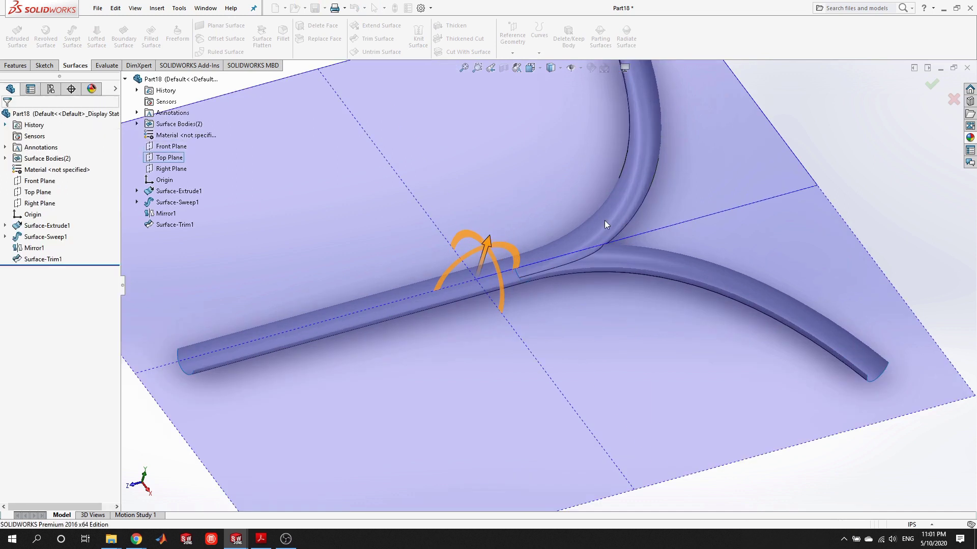
{"action": "scroll", "coordinate": [559, 229], "scroll_direction": "down", "scroll_amount": 6}
{"action": "scroll", "coordinate": [528, 172], "scroll_direction": "up", "scroll_amount": 4}
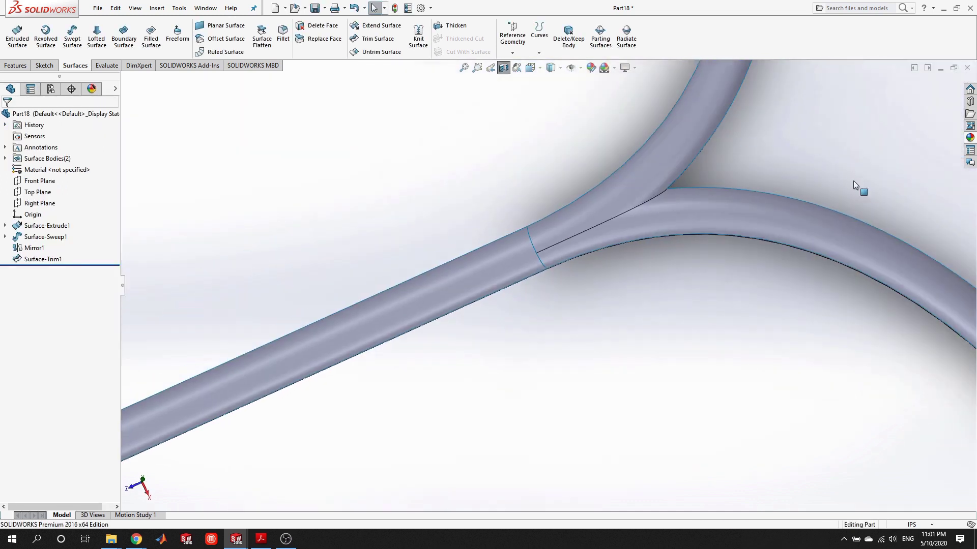
{"action": "scroll", "coordinate": [647, 183], "scroll_direction": "up", "scroll_amount": 5}
{"action": "middle_click_drag", "start_coordinate": [647, 183], "coordinate": [574, 254]}
{"action": "scroll", "coordinate": [566, 263], "scroll_direction": "down", "scroll_amount": 3}
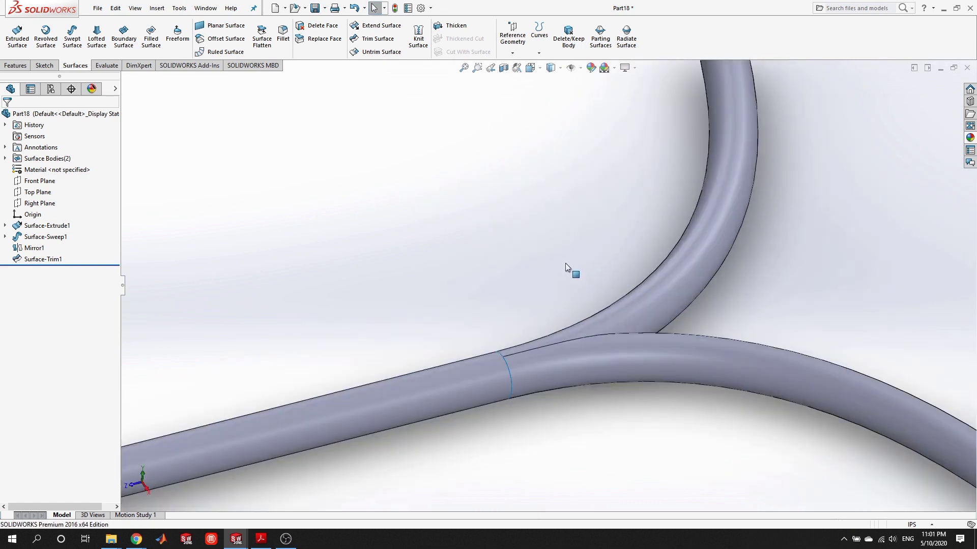
{"action": "scroll", "coordinate": [535, 283], "scroll_direction": "up", "scroll_amount": 3}
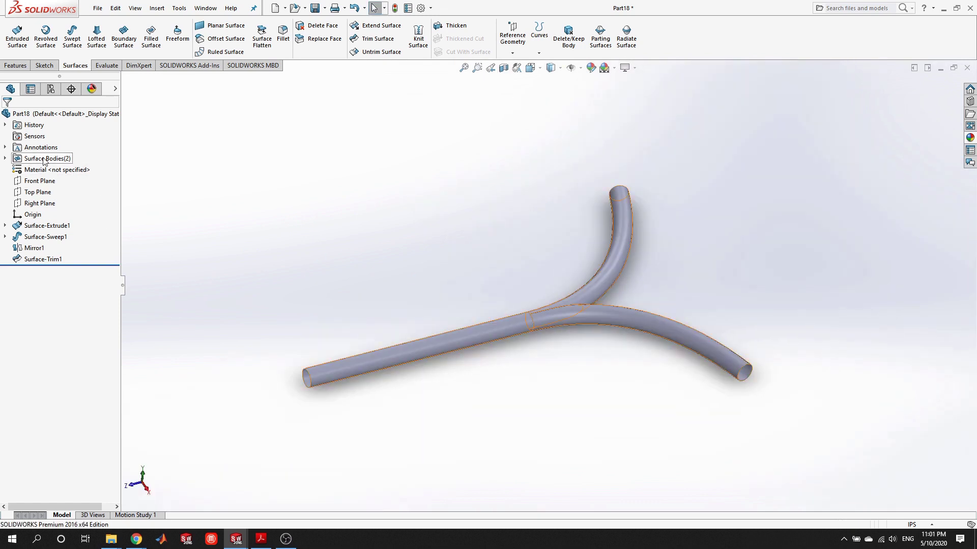
- Knit the extruded straight tube surface and the trimmed branch surfaces into one surface body
{"action": "left_click", "coordinate": [419, 37]}
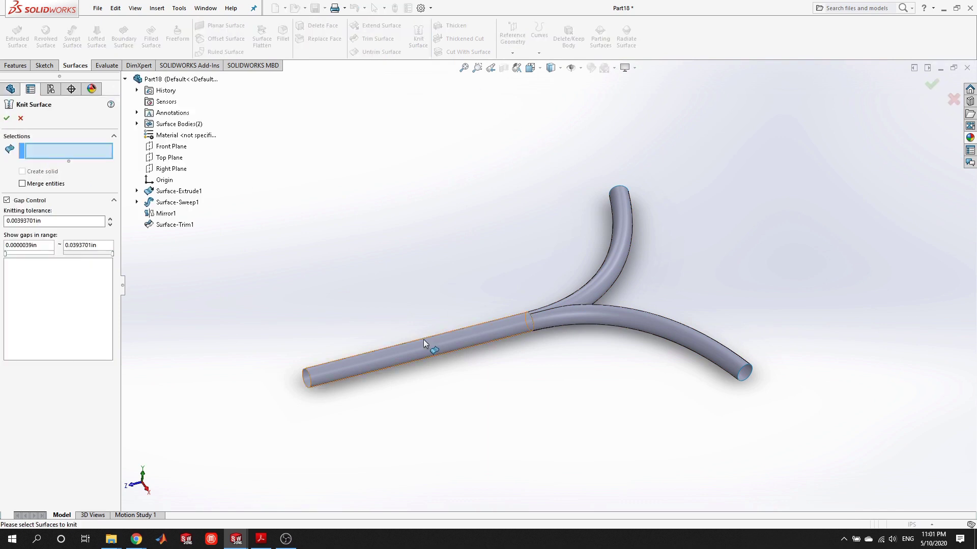
{"action": "left_click", "coordinate": [489, 327]}
{"action": "left_click", "coordinate": [602, 309]}
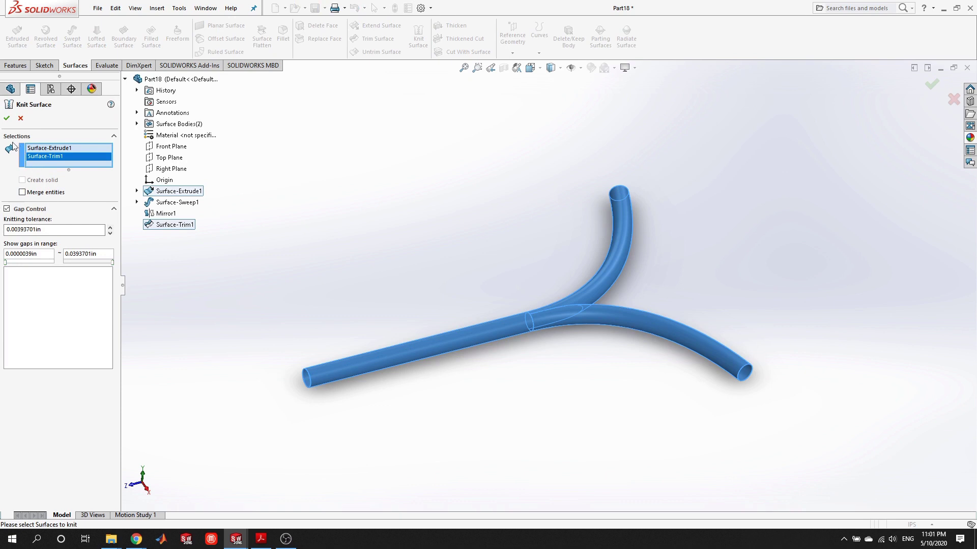
{"action": "left_click", "coordinate": [6, 118]}
- Fillet the crotch edge where the two curved branches meet with a symmetric 0.25 in radius
{"action": "scroll", "coordinate": [610, 288], "scroll_direction": "down", "scroll_amount": 5}
{"action": "middle_click_drag", "start_coordinate": [627, 290], "coordinate": [540, 340]}
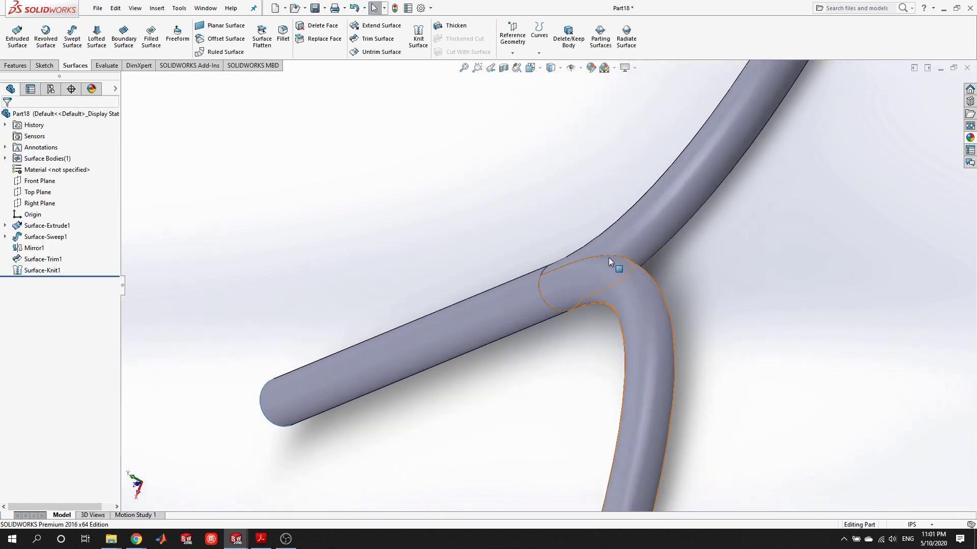
{"action": "mouse_move", "coordinate": [652, 268]}
{"action": "middle_mouse_down"}
{"action": "mouse_move", "coordinate": [694, 299]}
{"action": "mouse_move", "coordinate": [663, 253]}
{"action": "middle_mouse_up"}
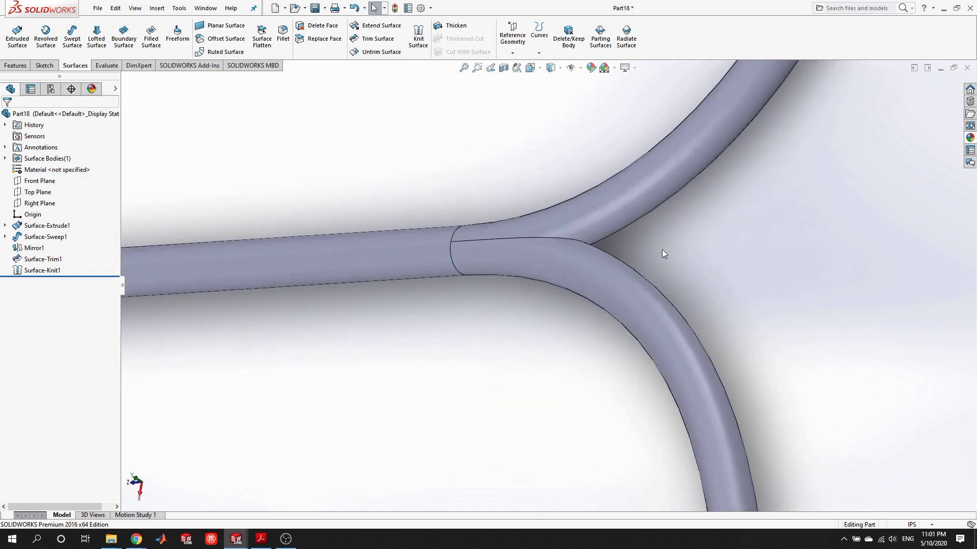
{"action": "left_click", "coordinate": [283, 34]}
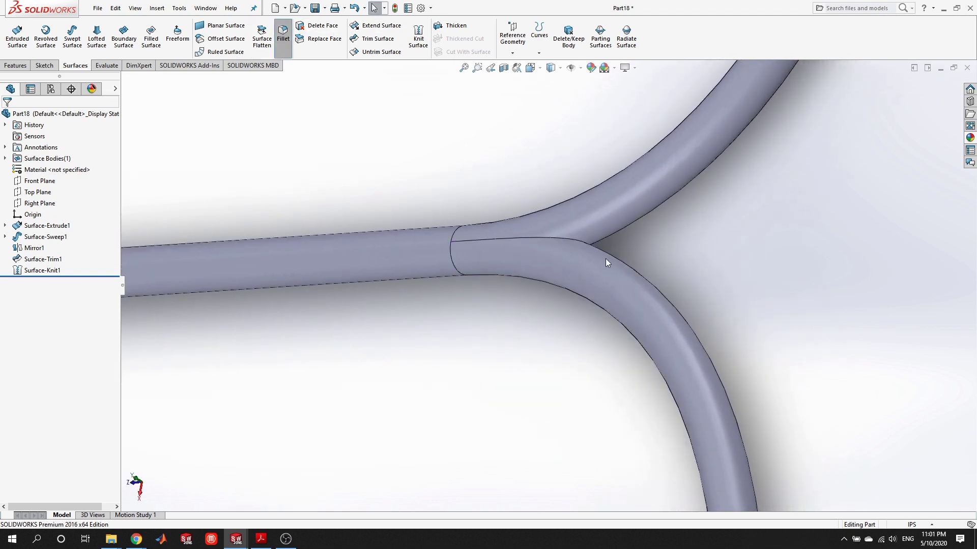
{"action": "left_click", "coordinate": [565, 238]}
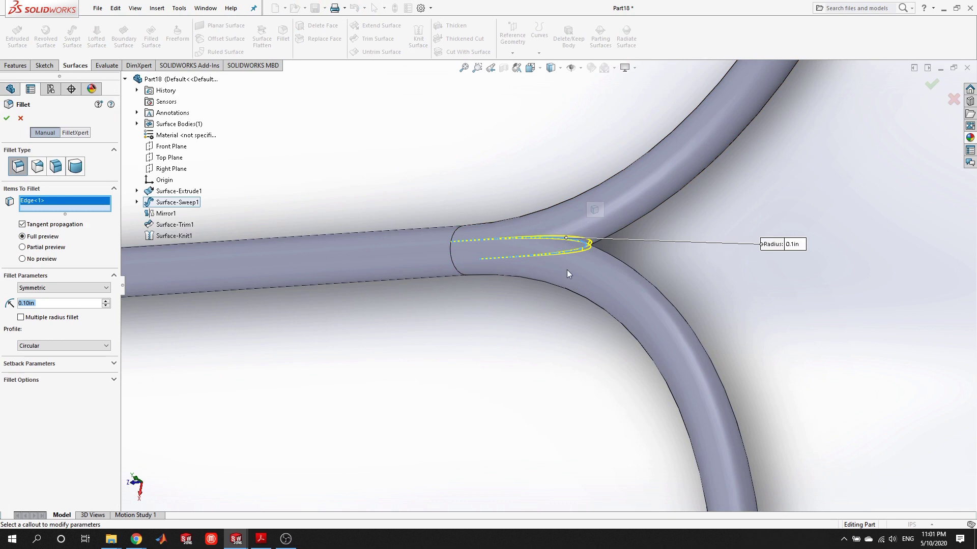
{"action": "type", "text": "0.25"}
{"action": "key", "text": "Return"}
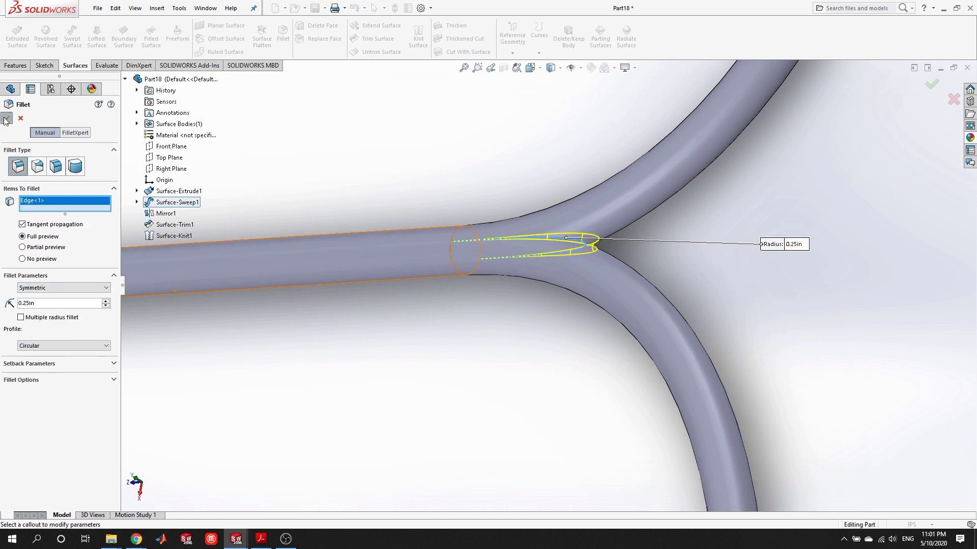
{"action": "key", "text": "Return"}
- Thicken the filleted Y-shaped surface to both sides with a thickness of 0.10 in
{"action": "scroll", "coordinate": [576, 356], "scroll_direction": "down", "scroll_amount": 5}
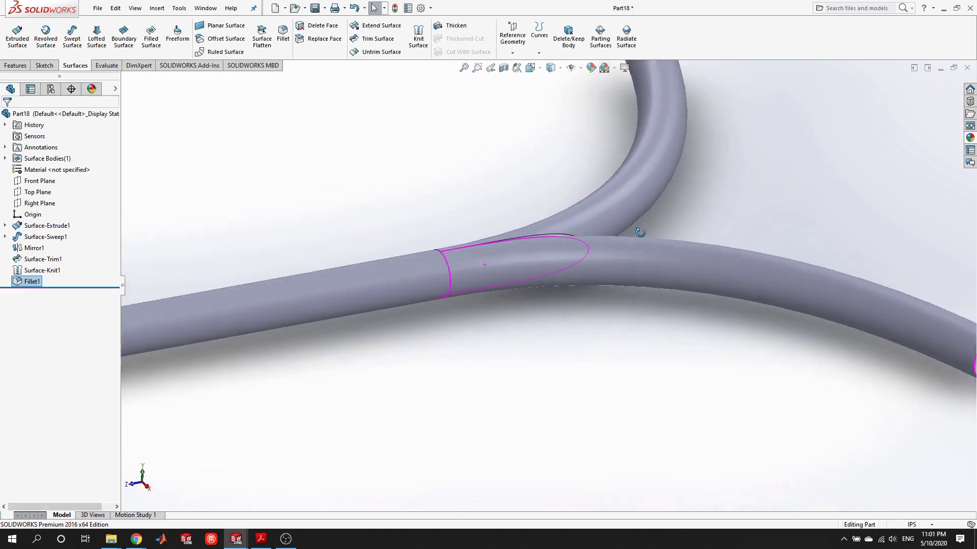
{"action": "left_click", "coordinate": [467, 25]}
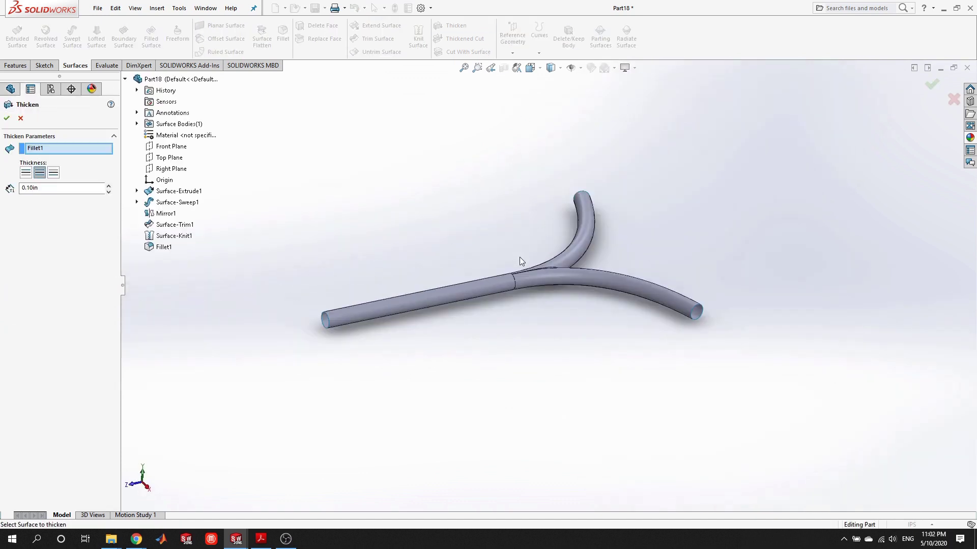
{"action": "scroll", "coordinate": [529, 259], "scroll_direction": "up", "scroll_amount": 5}
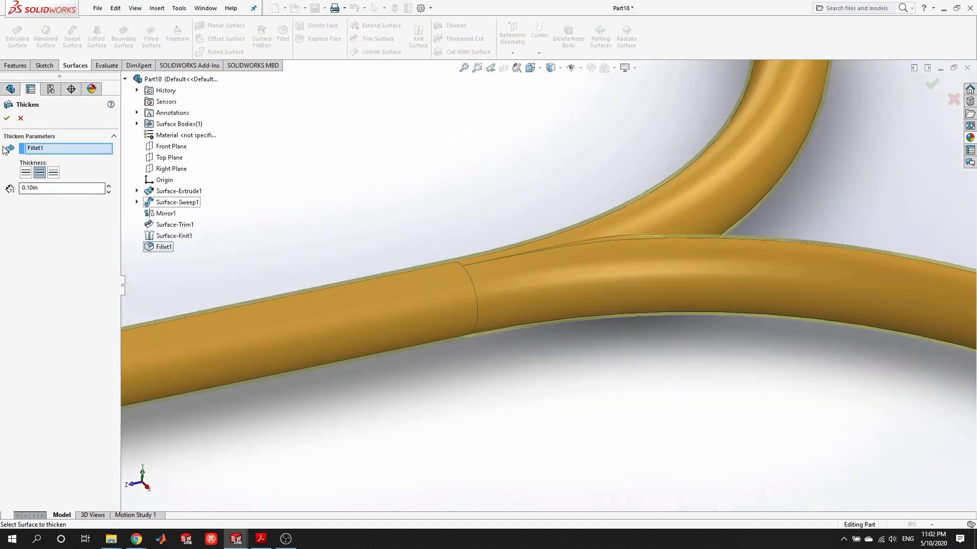
{"action": "key", "text": "Return"}
- Inspect the tube walls and the filleted junction of the thickened Y-tube in a section view, and turn the section view off
{"action": "scroll", "coordinate": [604, 302], "scroll_direction": "down", "scroll_amount": 5}
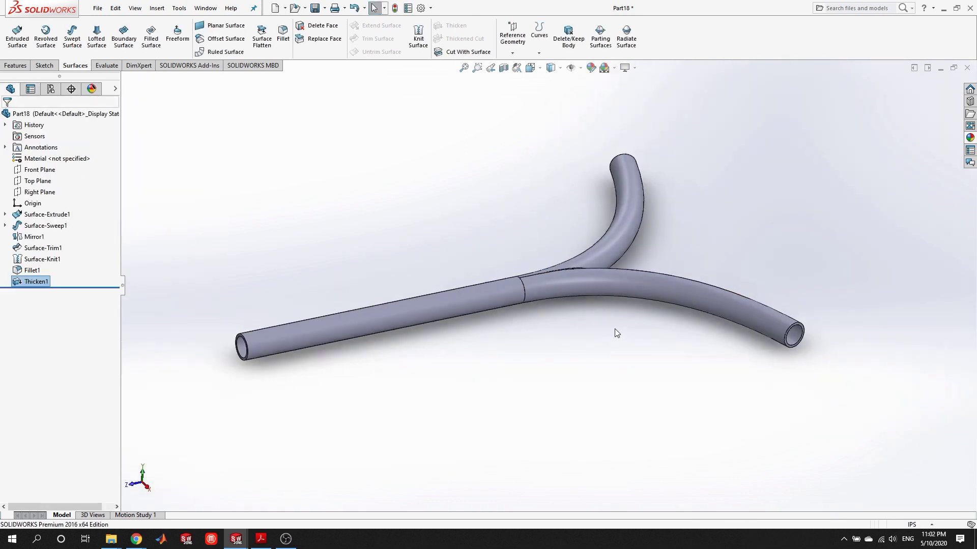
{"action": "left_click", "coordinate": [464, 203]}
{"action": "middle_click_drag", "start_coordinate": [465, 203], "coordinate": [472, 158]}
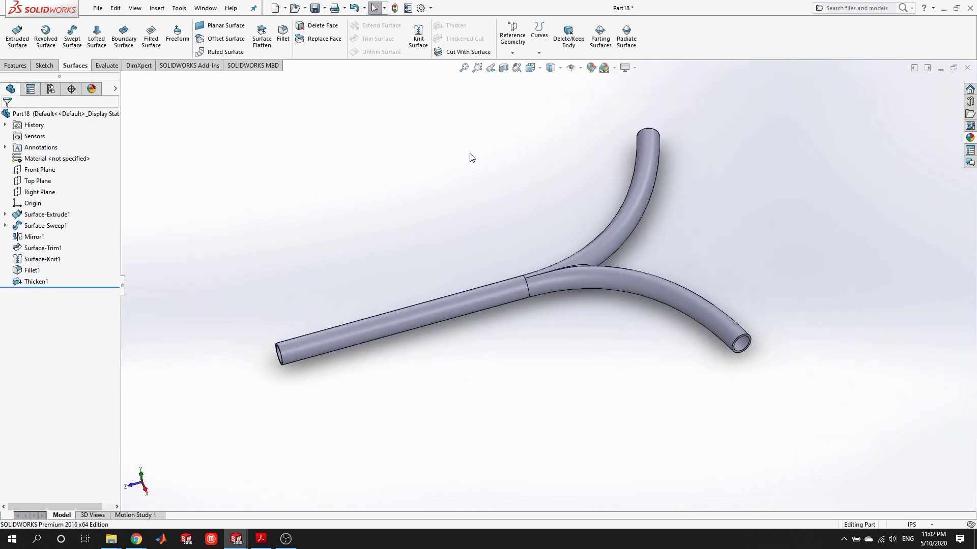
{"action": "left_click", "coordinate": [504, 68]}
{"action": "left_click", "coordinate": [7, 118]}
{"action": "middle_click_drag", "start_coordinate": [422, 243], "coordinate": [501, 392]}
{"action": "scroll", "coordinate": [526, 221], "scroll_direction": "up", "scroll_amount": 5}
{"action": "scroll", "coordinate": [567, 207], "scroll_direction": "down", "scroll_amount": 3}
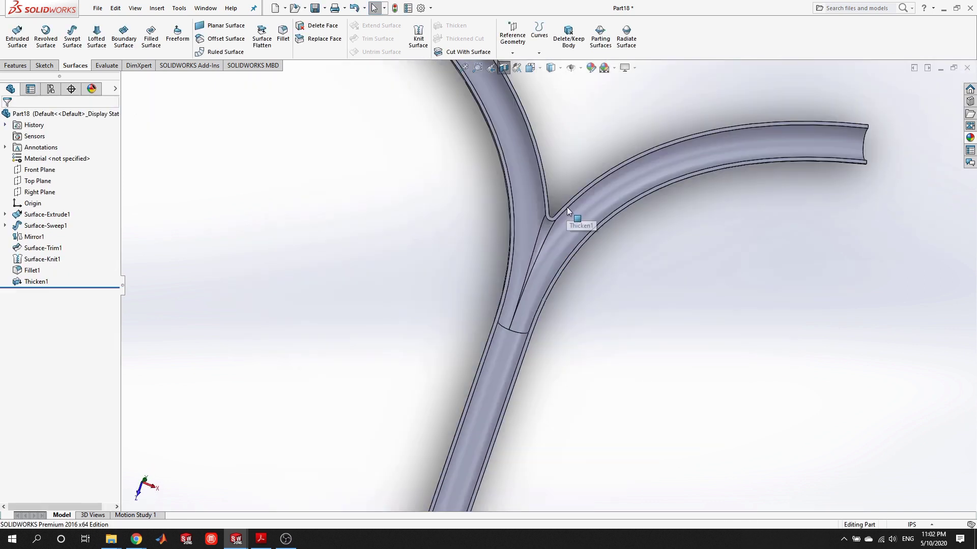
{"action": "scroll", "coordinate": [594, 425], "scroll_direction": "down", "scroll_amount": 6}
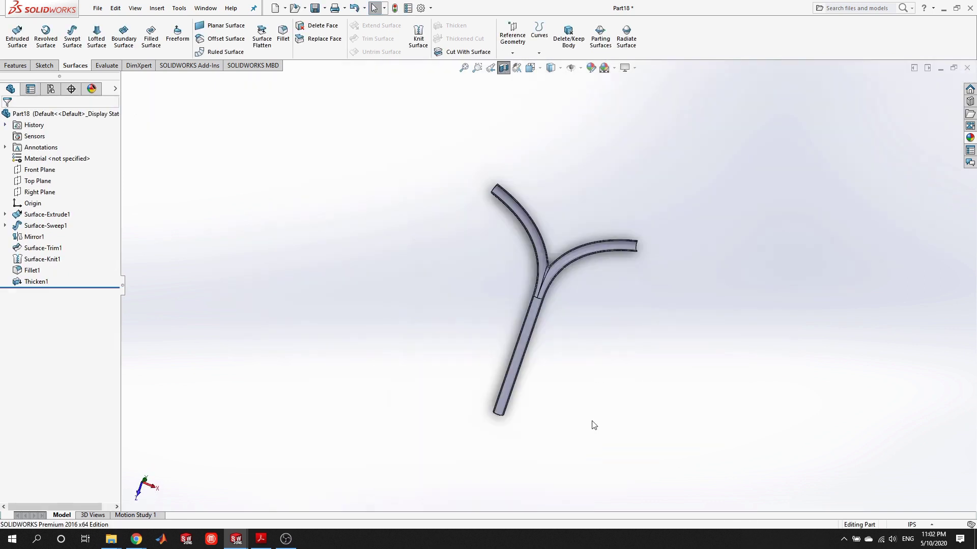
{"action": "scroll", "coordinate": [586, 410], "scroll_direction": "up", "scroll_amount": 2}
{"action": "middle_click_drag", "start_coordinate": [567, 362], "coordinate": [559, 267]}
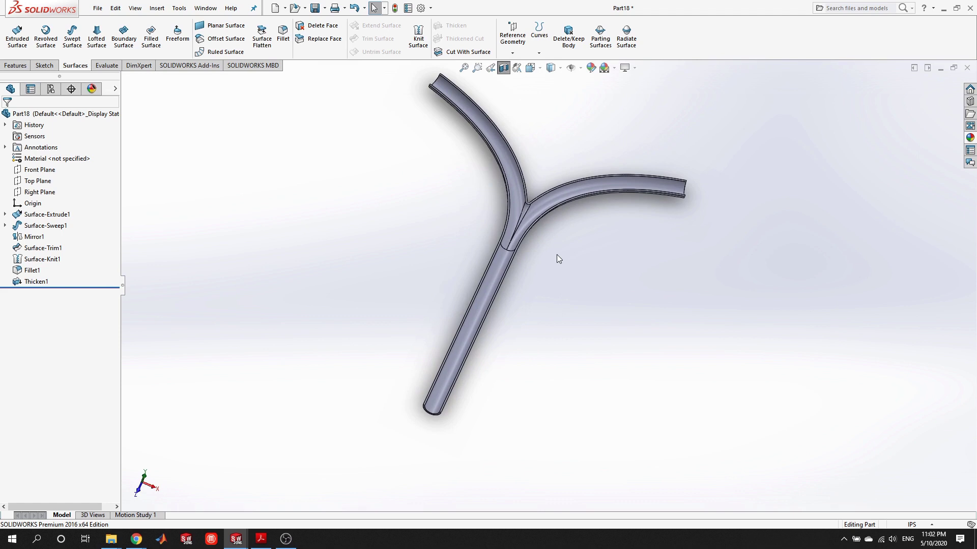
{"action": "middle_click_drag", "start_coordinate": [604, 356], "coordinate": [585, 229]}
{"action": "left_click", "coordinate": [505, 69]}
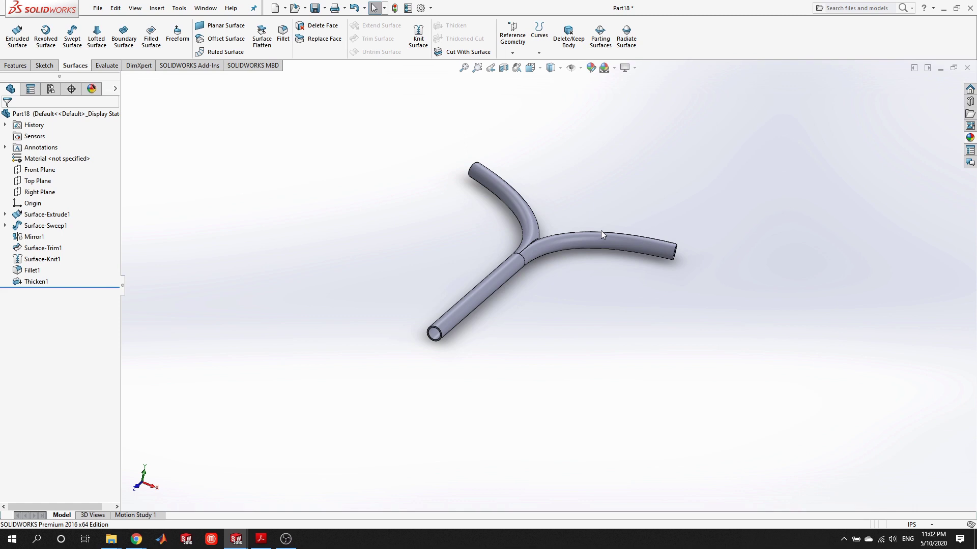
- Minimize the Y-tube document and create a new part
{"action": "left_click", "coordinate": [940, 67]}
{"action": "left_click", "coordinate": [275, 8]}
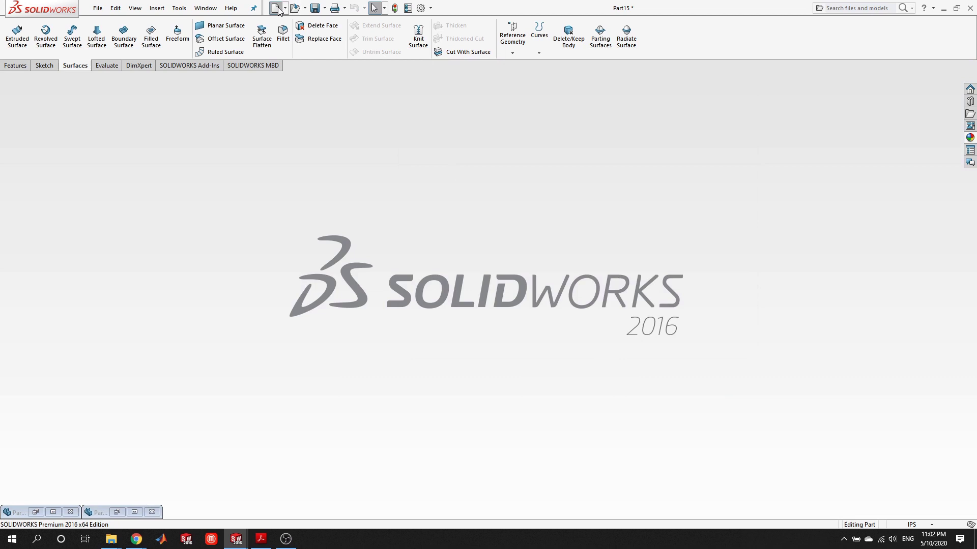
{"action": "left_click", "coordinate": [627, 335]}
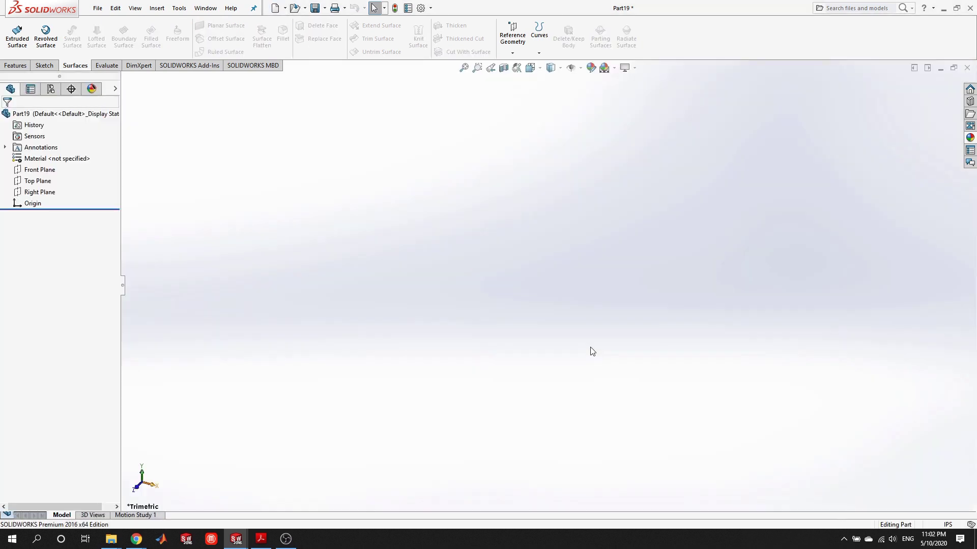
- Sketch a circle about 2.4 in in diameter centred on the origin on the Top Plane
{"action": "right_click", "coordinate": [29, 185]}
{"action": "left_click", "coordinate": [36, 172]}
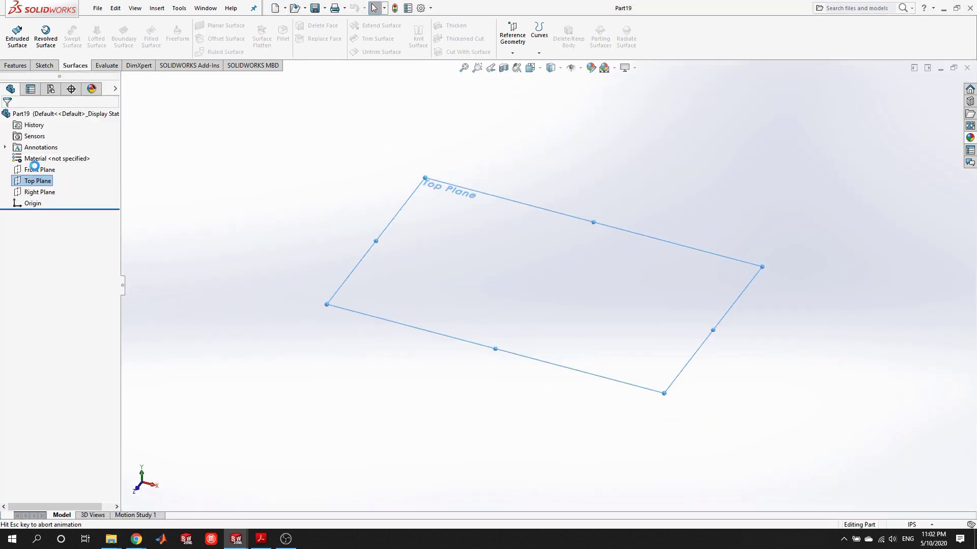
{"action": "left_click", "coordinate": [88, 25]}
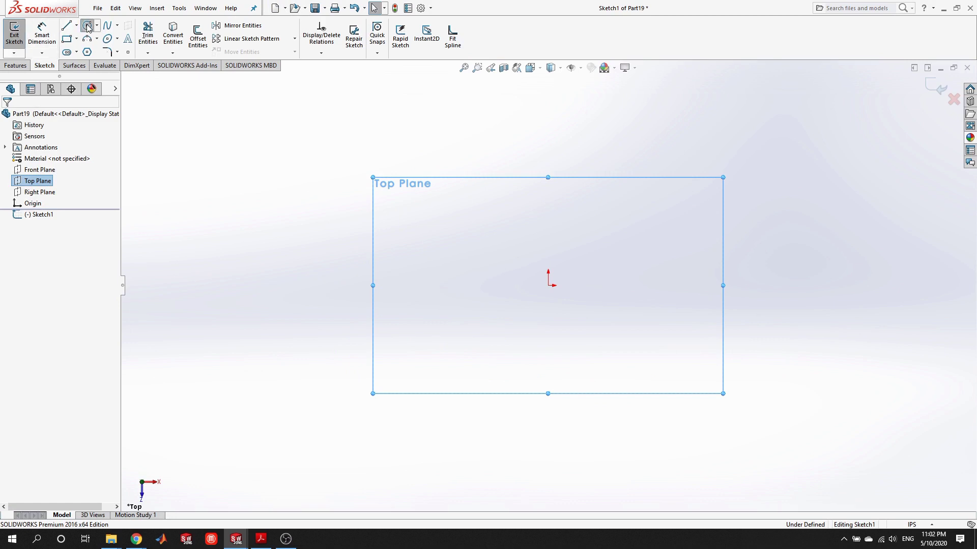
{"action": "left_click", "coordinate": [548, 286]}
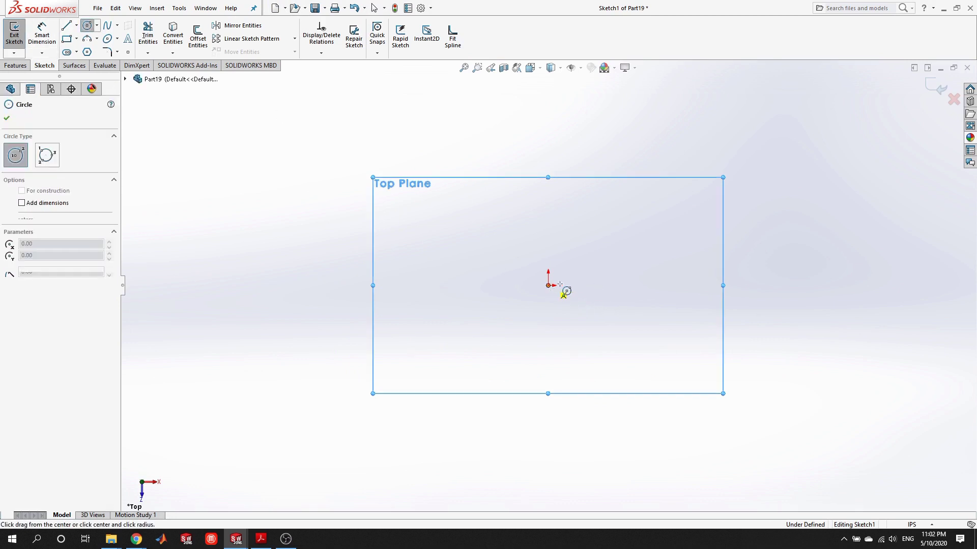
{"action": "left_click", "coordinate": [606, 295]}
- Set the circle's diameter to 3 in and exit the sketch
{"action": "left_click", "coordinate": [42, 35]}
{"action": "left_click", "coordinate": [563, 227]}
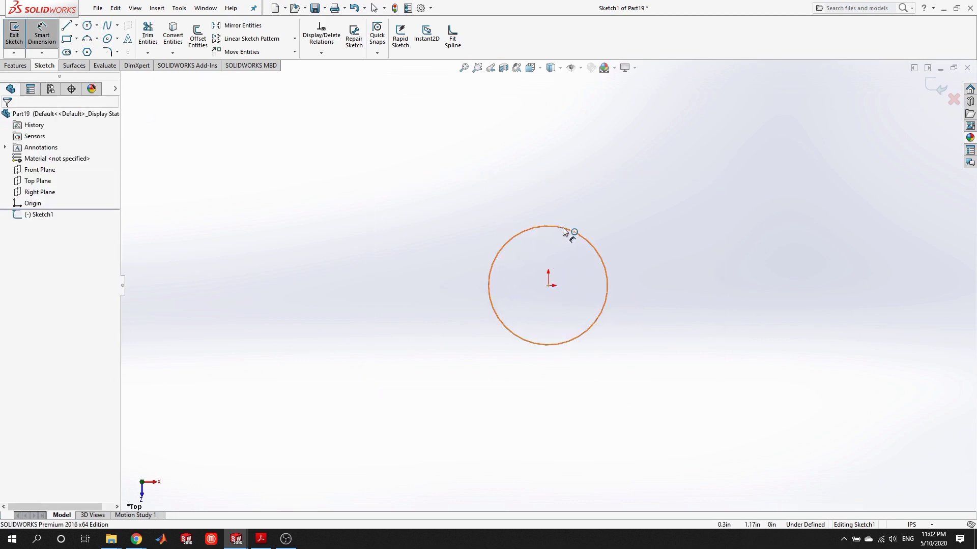
{"action": "left_click", "coordinate": [710, 155]}
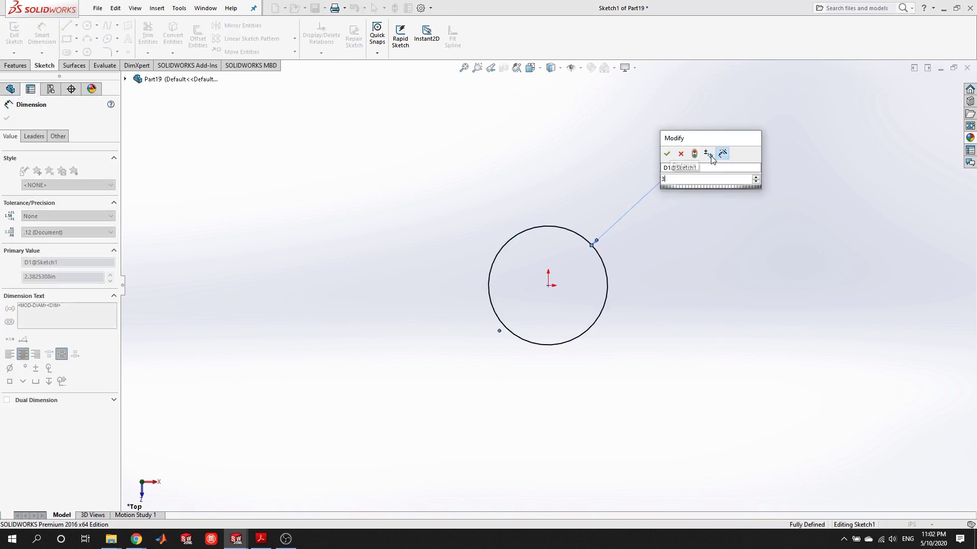
{"action": "type", "text": "3"}
{"action": "key", "text": "Return"}
{"action": "left_click", "coordinate": [9, 49]}
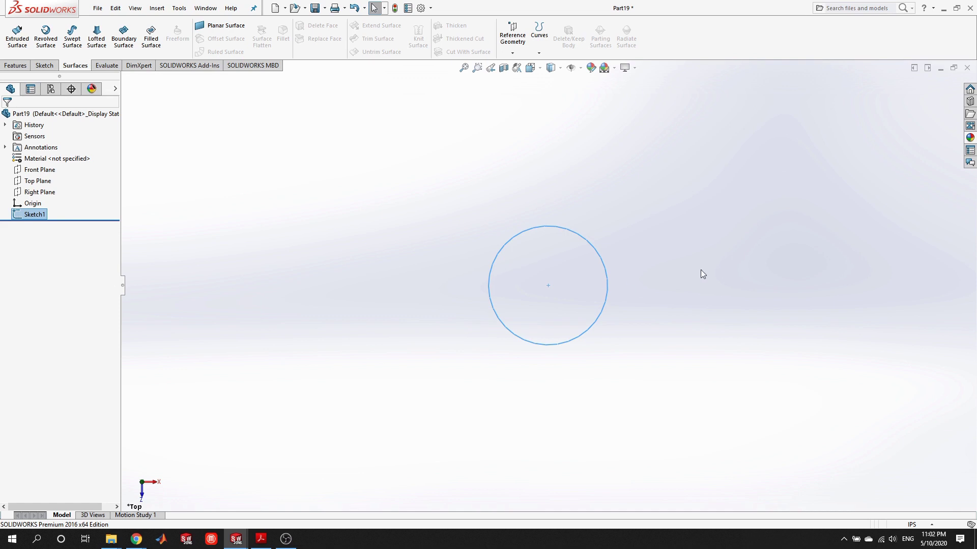
- Extrude the circle upward as an uncapped blind surface 14.46 in high
{"action": "left_click", "coordinate": [19, 41]}
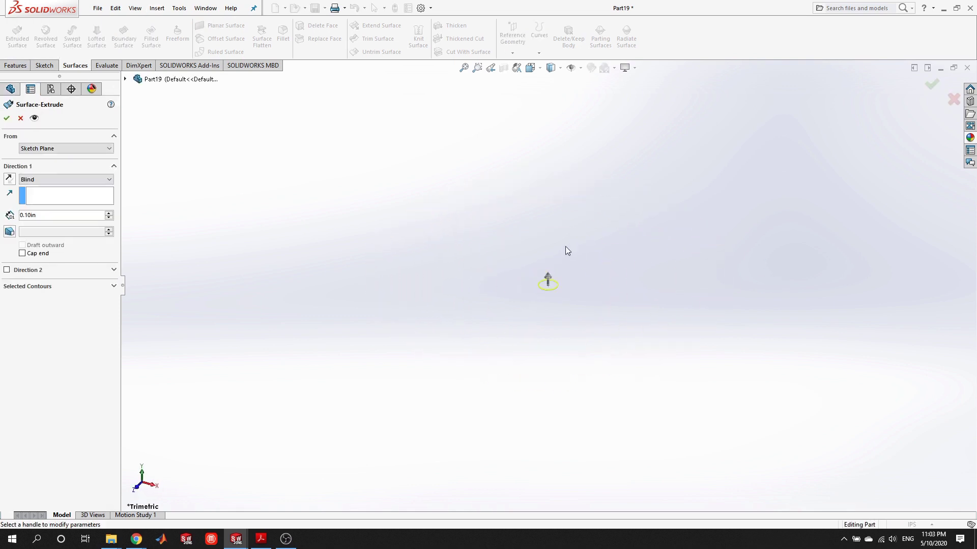
{"action": "left_click_drag", "start_coordinate": [555, 275], "coordinate": [546, 126]}
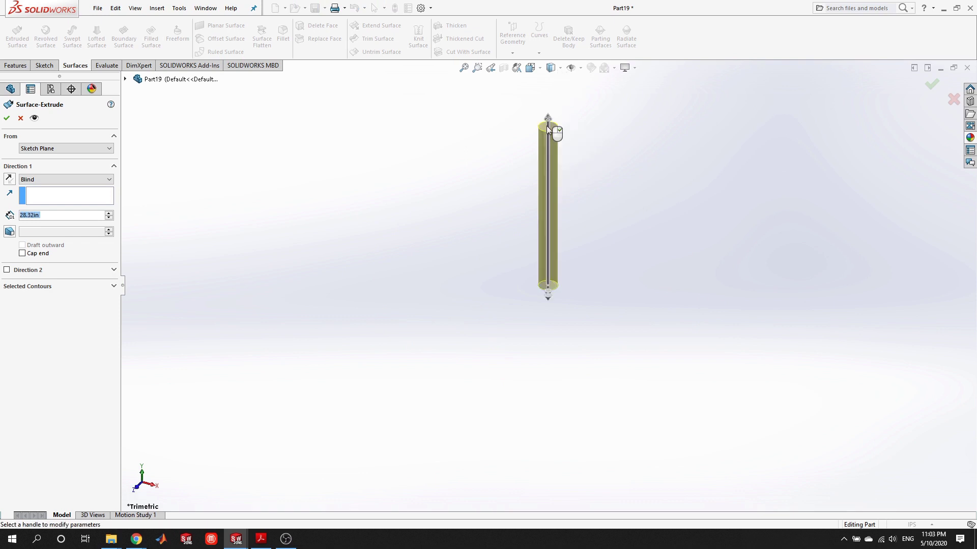
{"action": "left_click_drag", "start_coordinate": [547, 118], "coordinate": [549, 211]}
{"action": "key", "text": "f"}
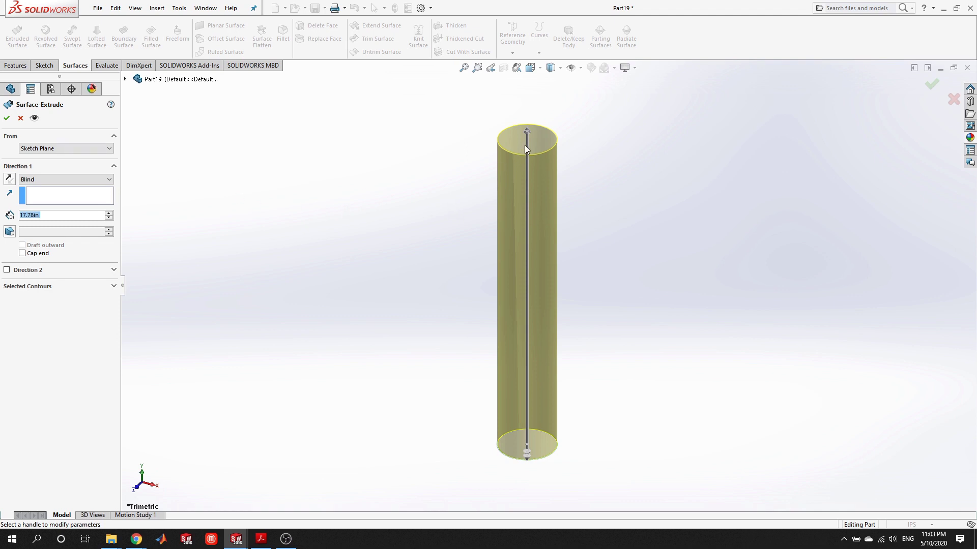
{"action": "left_click_drag", "start_coordinate": [526, 146], "coordinate": [527, 193]}
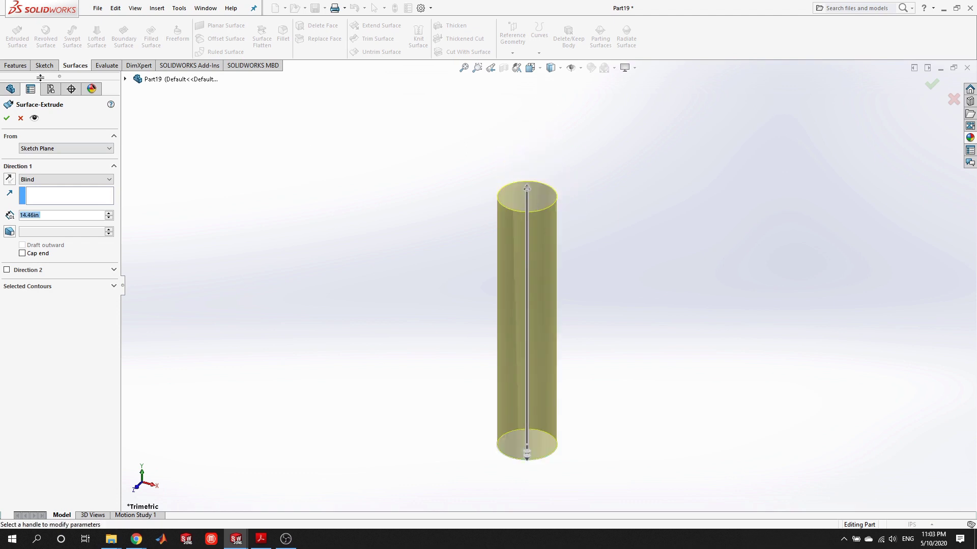
{"action": "left_click", "coordinate": [7, 118]}
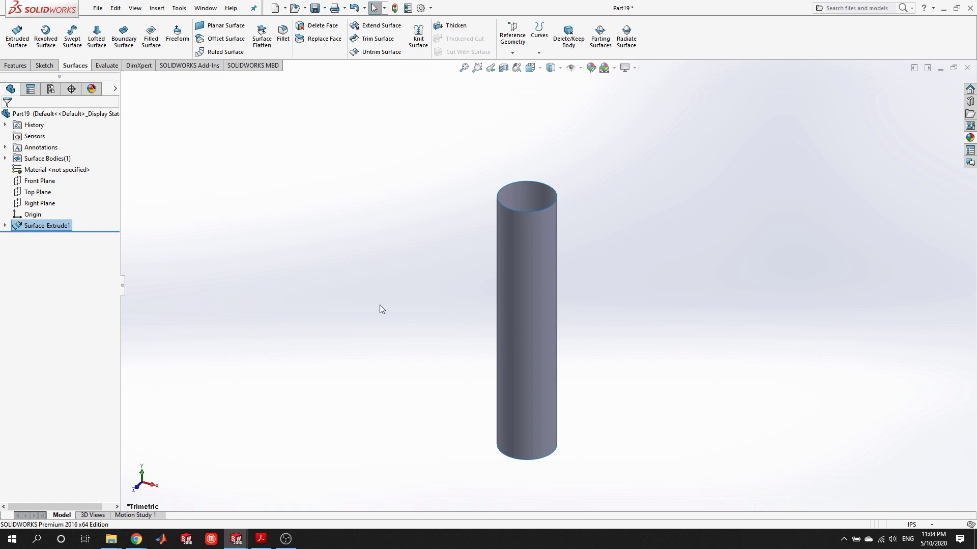
- Sketch a vertical line on the Front Plane along the cylinder's axis, extending past both its ends, and exit the sketch
{"action": "right_click", "coordinate": [48, 181]}
{"action": "left_click", "coordinate": [54, 171]}
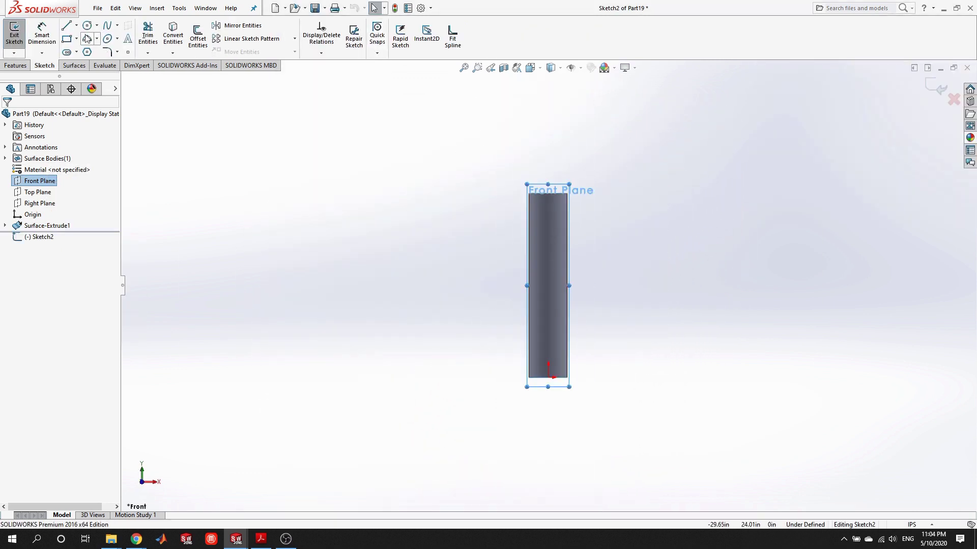
{"action": "left_click", "coordinate": [67, 27]}
{"action": "scroll", "coordinate": [572, 204], "scroll_direction": "down", "scroll_amount": 2}
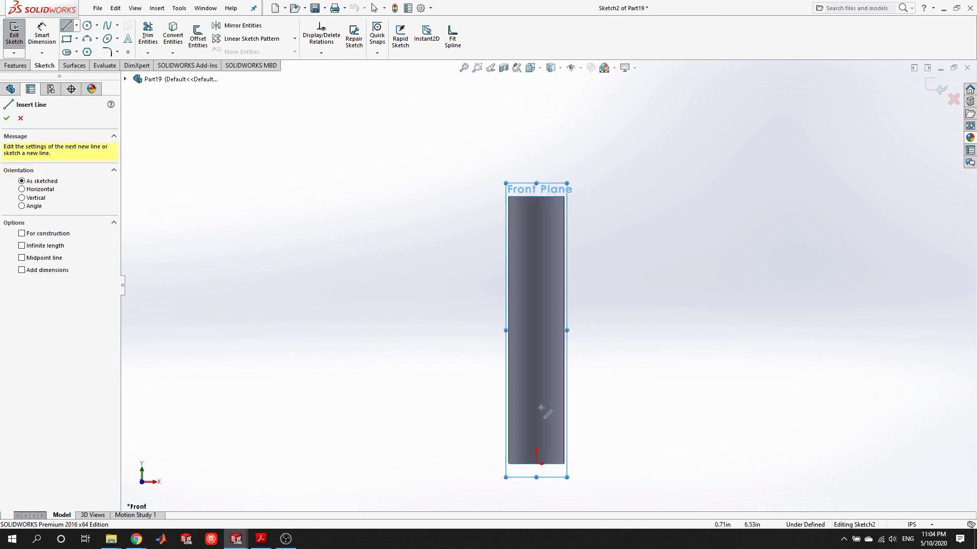
{"action": "left_click", "coordinate": [536, 145]}
{"action": "left_click", "coordinate": [536, 499]}
{"action": "key", "text": "Escape"}
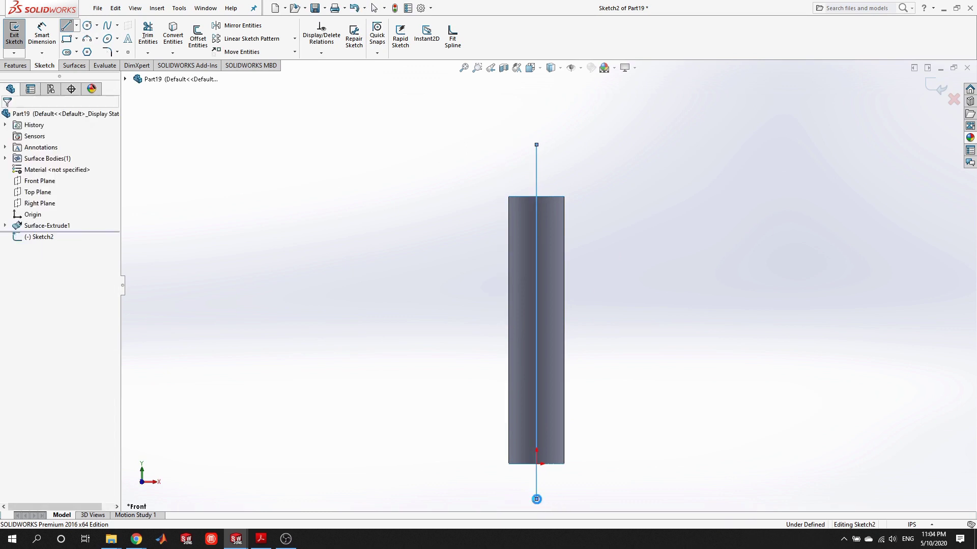
{"action": "left_click", "coordinate": [14, 34]}
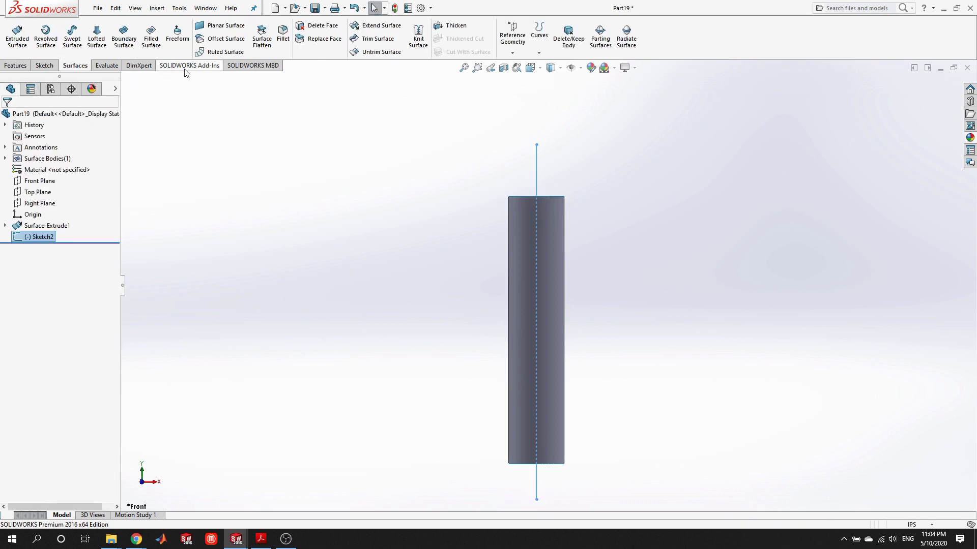
- Split the cylindrical surface with a projection split line, using the axial line sketch and the cylinder's face
{"action": "middle_click_drag", "start_coordinate": [589, 215], "coordinate": [583, 196]}
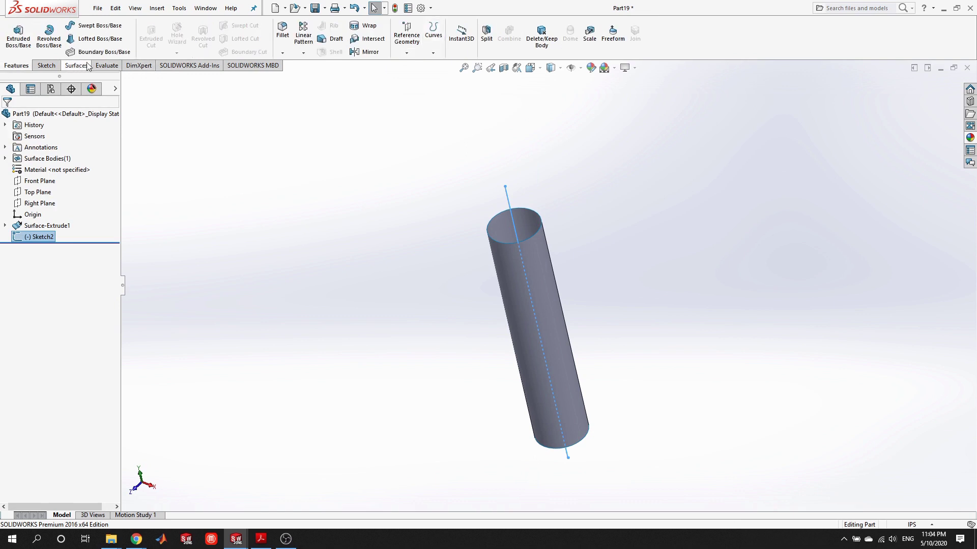
{"action": "left_click", "coordinate": [544, 32]}
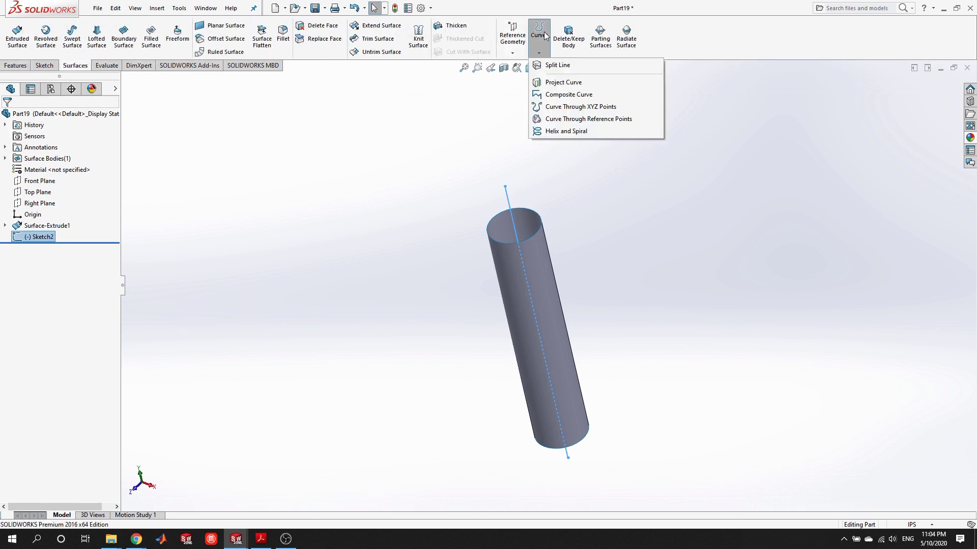
{"action": "left_click", "coordinate": [544, 32]}
{"action": "left_click", "coordinate": [541, 35]}
{"action": "left_click", "coordinate": [556, 66]}
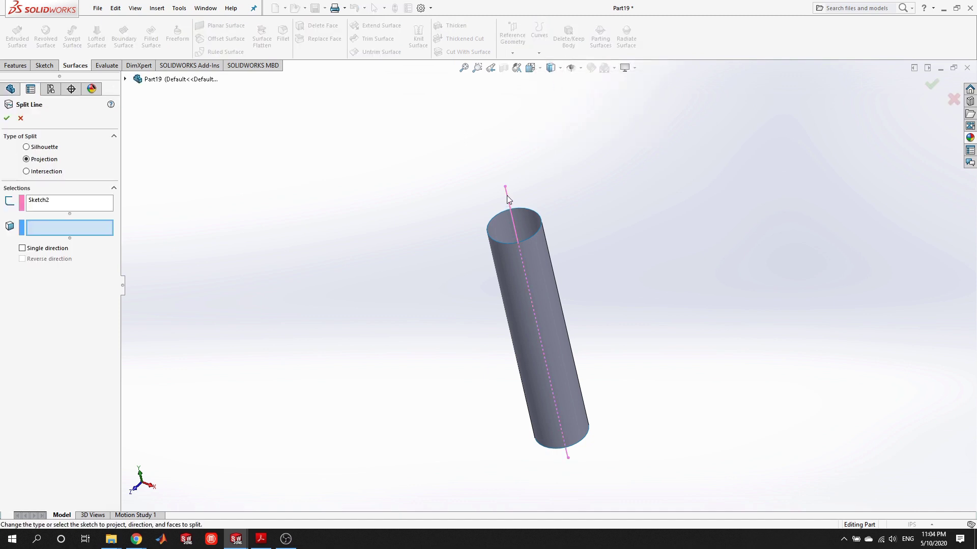
{"action": "scroll", "coordinate": [511, 212], "scroll_direction": "down", "scroll_amount": 3}
{"action": "scroll", "coordinate": [556, 265], "scroll_direction": "up", "scroll_amount": 2}
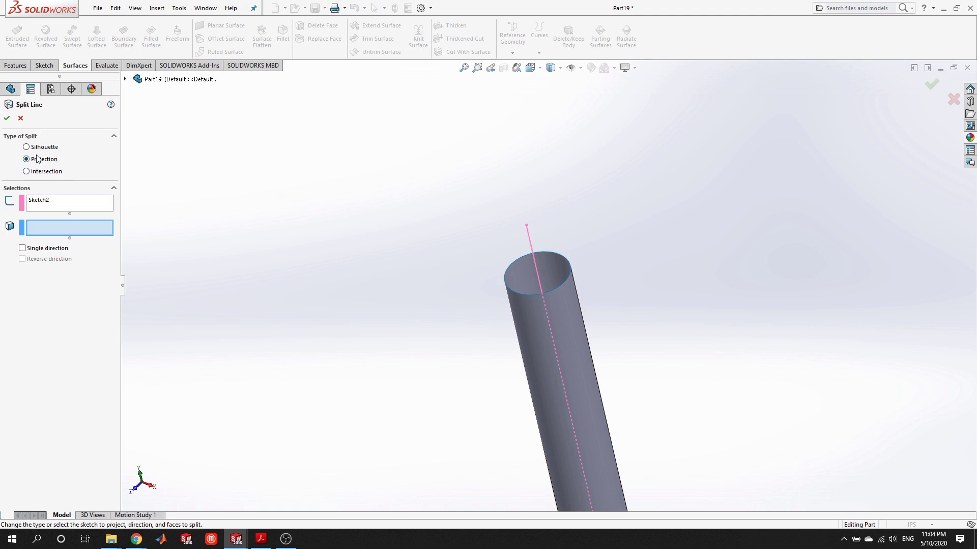
{"action": "left_click", "coordinate": [568, 330]}
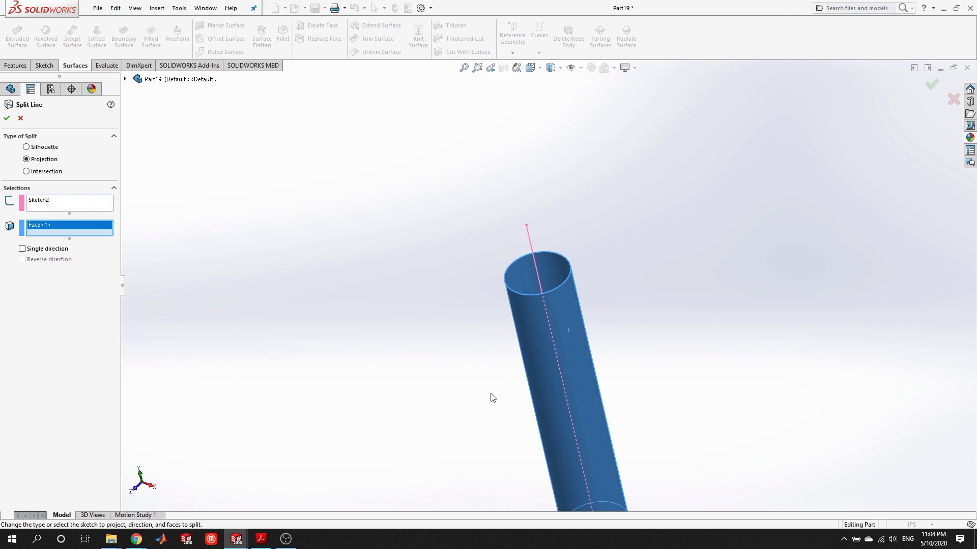
{"action": "scroll", "coordinate": [663, 306], "scroll_direction": "up", "scroll_amount": 2}
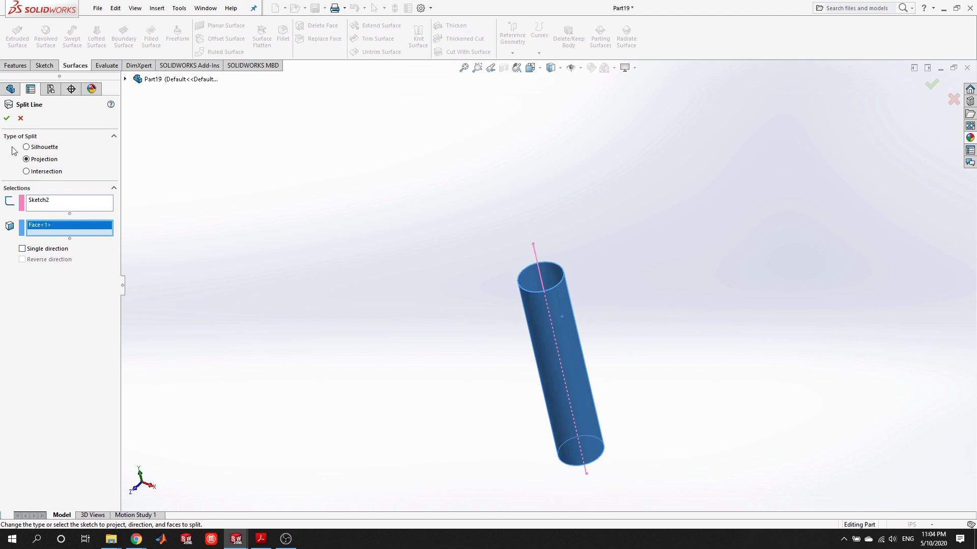
{"action": "left_click", "coordinate": [7, 119]}
- Examine the split lines and the two half faces along the cylinder
{"action": "middle_click_drag", "start_coordinate": [536, 356], "coordinate": [679, 291]}
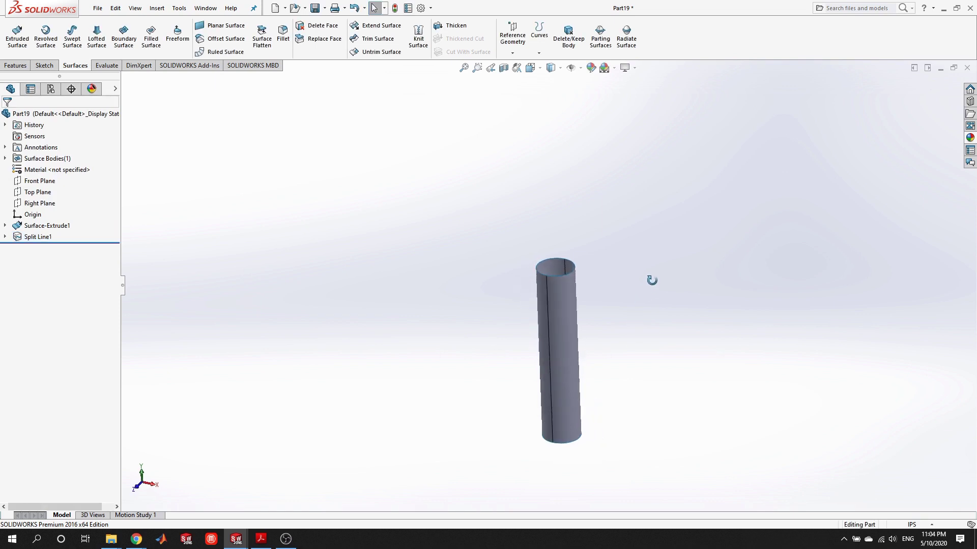
{"action": "scroll", "coordinate": [571, 290], "scroll_direction": "down", "scroll_amount": 4}
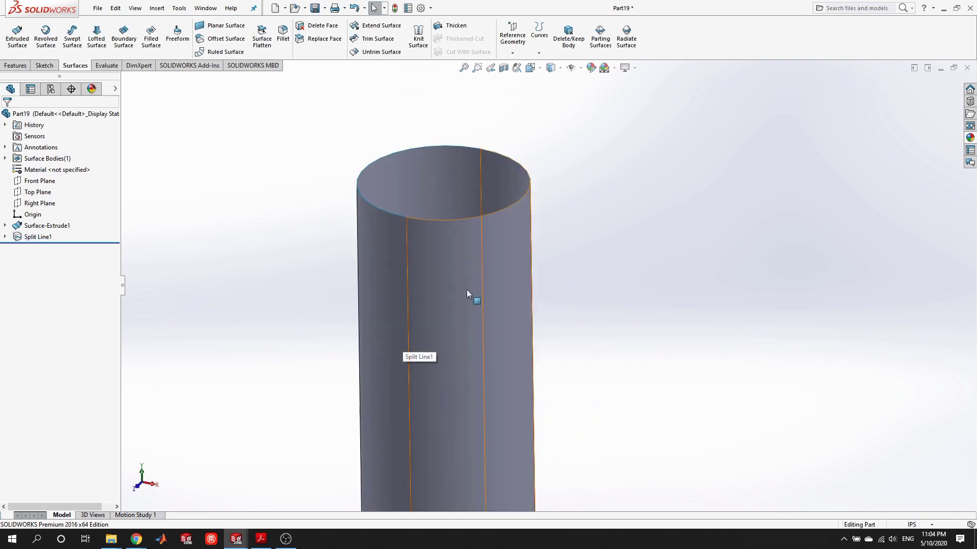
{"action": "scroll", "coordinate": [521, 273], "scroll_direction": "up", "scroll_amount": 3}
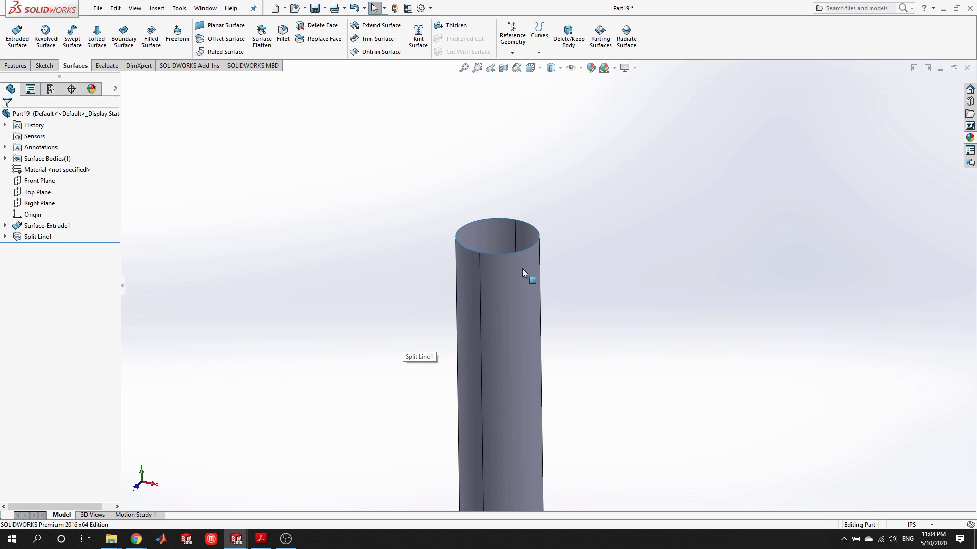
{"action": "scroll", "coordinate": [557, 307], "scroll_direction": "up", "scroll_amount": 3}
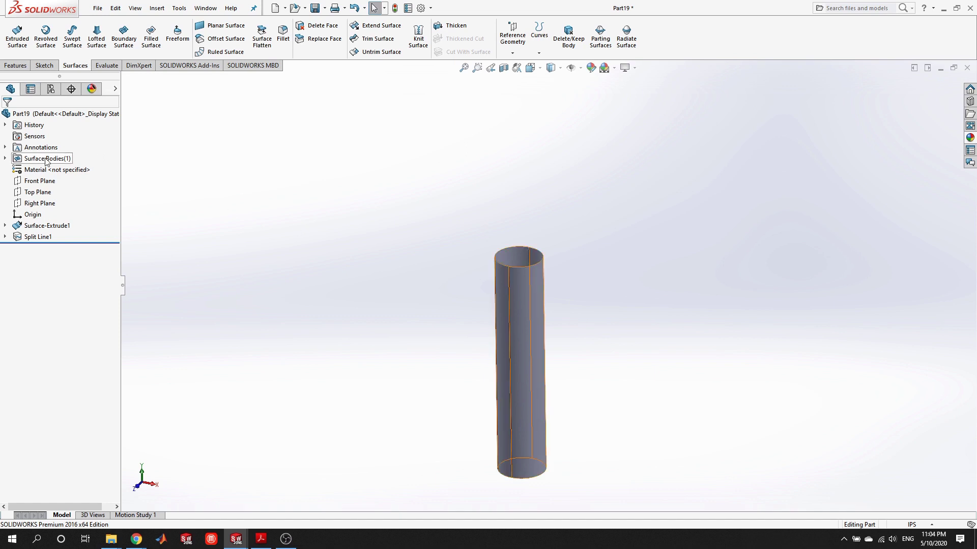
{"action": "scroll", "coordinate": [704, 359], "scroll_direction": "down", "scroll_amount": 3}
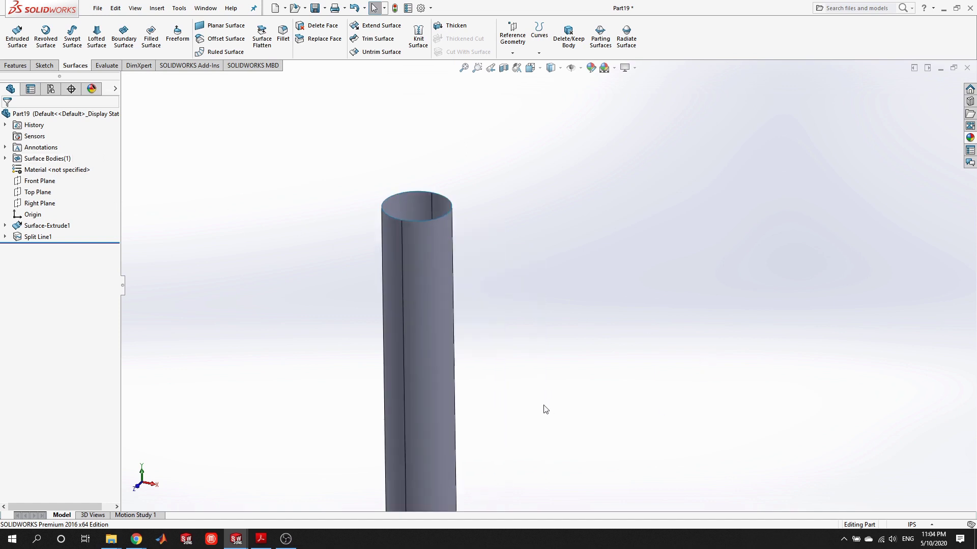
{"action": "scroll", "coordinate": [543, 407], "scroll_direction": "up", "scroll_amount": 3}
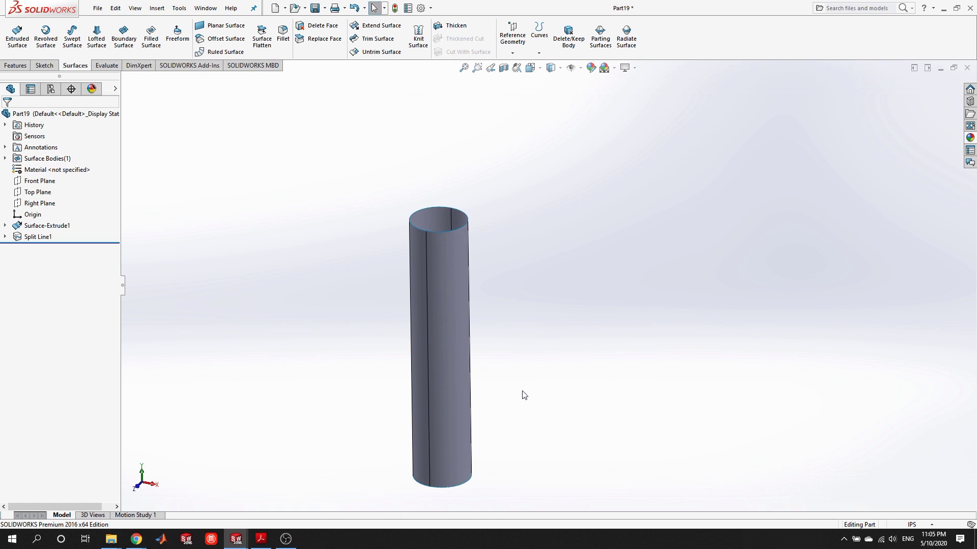
{"action": "scroll", "coordinate": [505, 481], "scroll_direction": "down", "scroll_amount": 1}
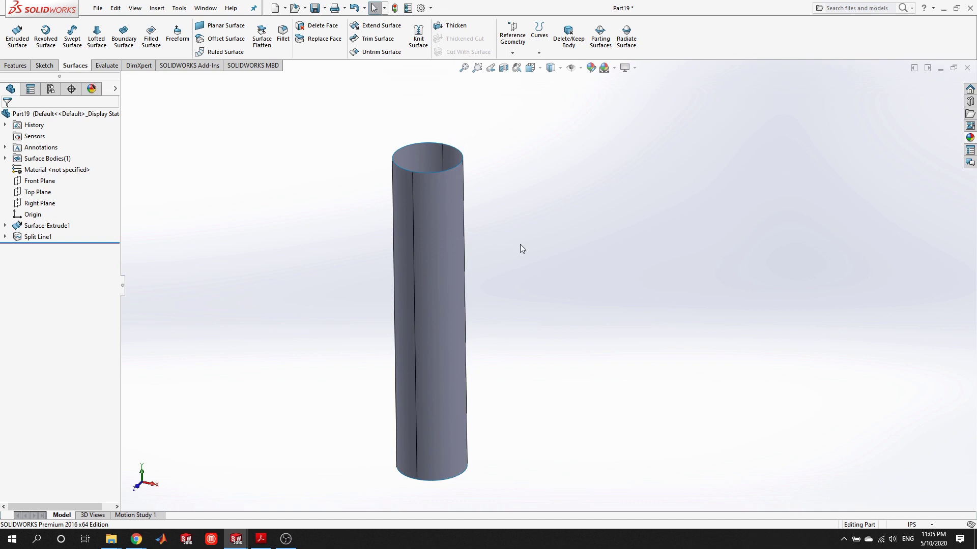
- Start a Freeform on the cylinder's half face on the +X side and add a lengthwise control curve along its middle
{"action": "left_click", "coordinate": [178, 36]}
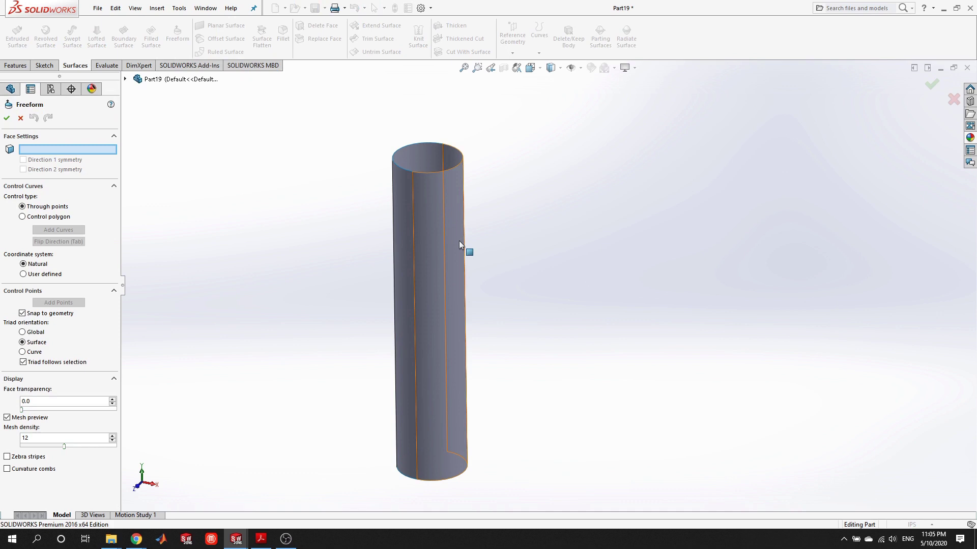
{"action": "left_click", "coordinate": [435, 196]}
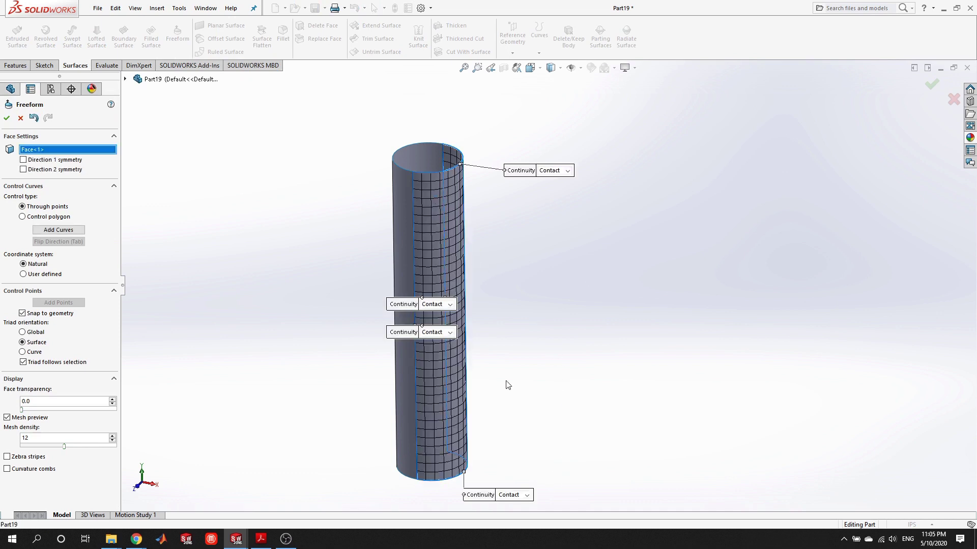
{"action": "scroll", "coordinate": [476, 242], "scroll_direction": "down", "scroll_amount": 2}
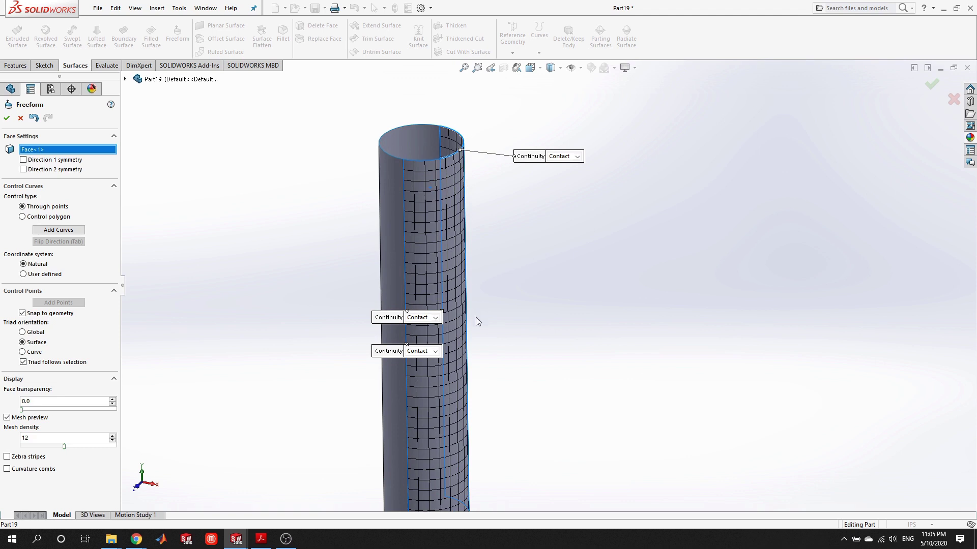
{"action": "scroll", "coordinate": [475, 316], "scroll_direction": "up", "scroll_amount": 2}
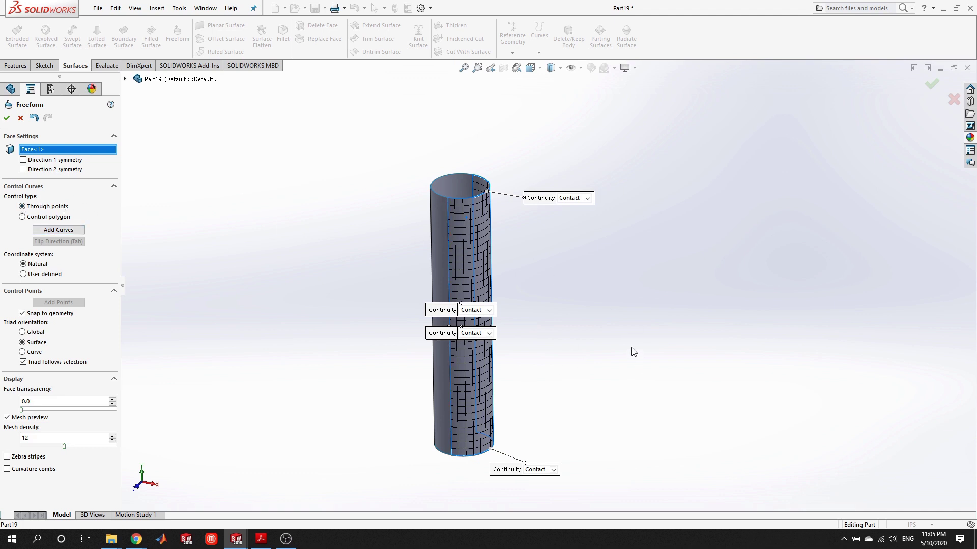
{"action": "middle_click_drag", "start_coordinate": [637, 357], "coordinate": [609, 317]}
{"action": "scroll", "coordinate": [530, 305], "scroll_direction": "down", "scroll_amount": 3}
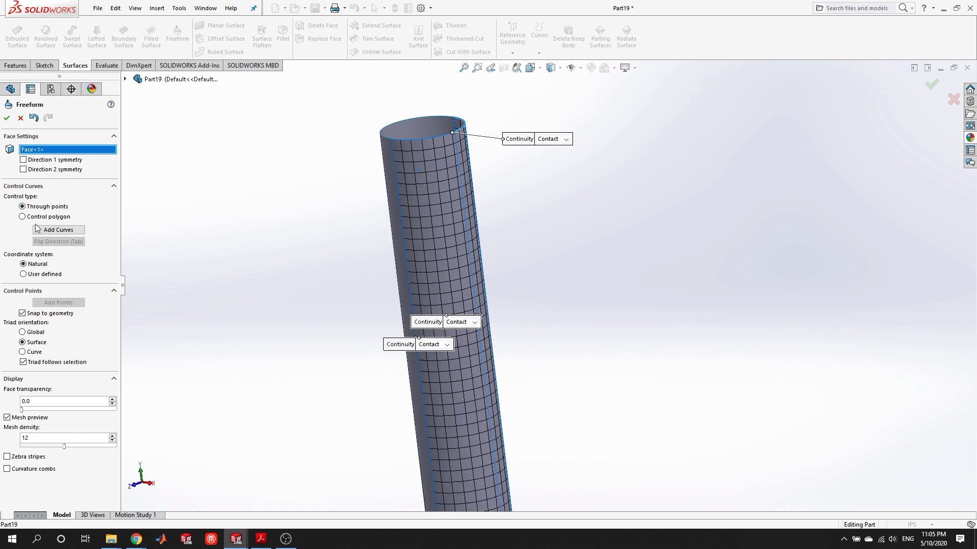
{"action": "left_click", "coordinate": [56, 230]}
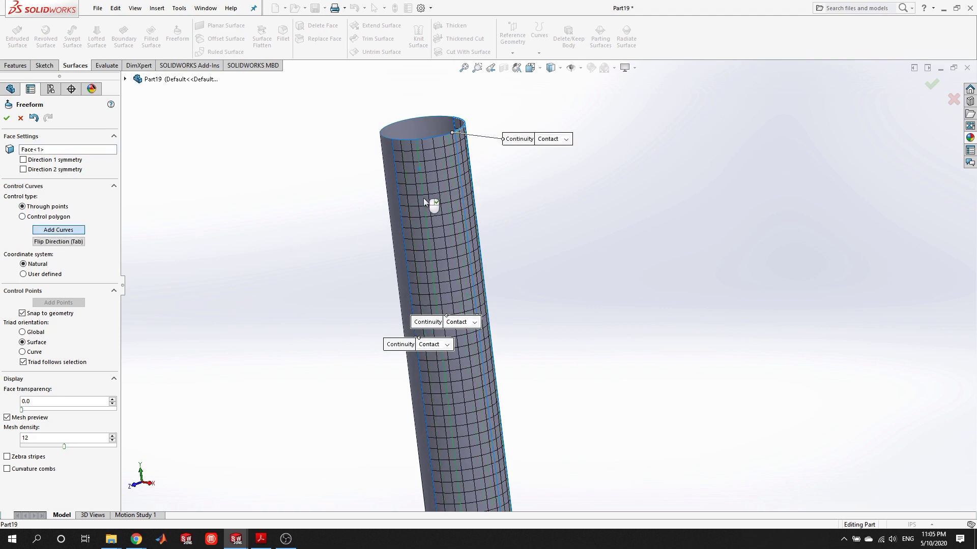
{"action": "left_click", "coordinate": [459, 194]}
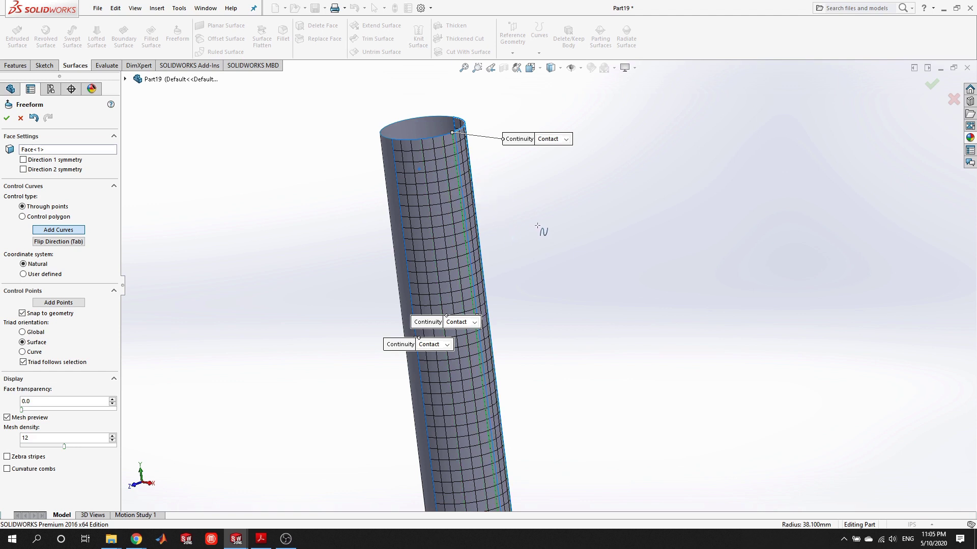
- Add three control points to the control curve: near its upper end, at mid-height and near its lower end
{"action": "left_click", "coordinate": [64, 303]}
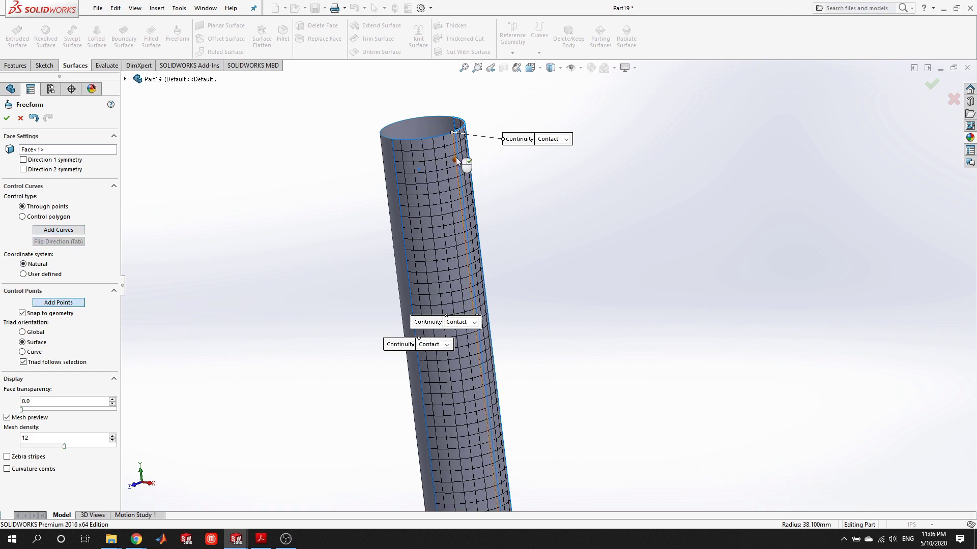
{"action": "left_click", "coordinate": [463, 193]}
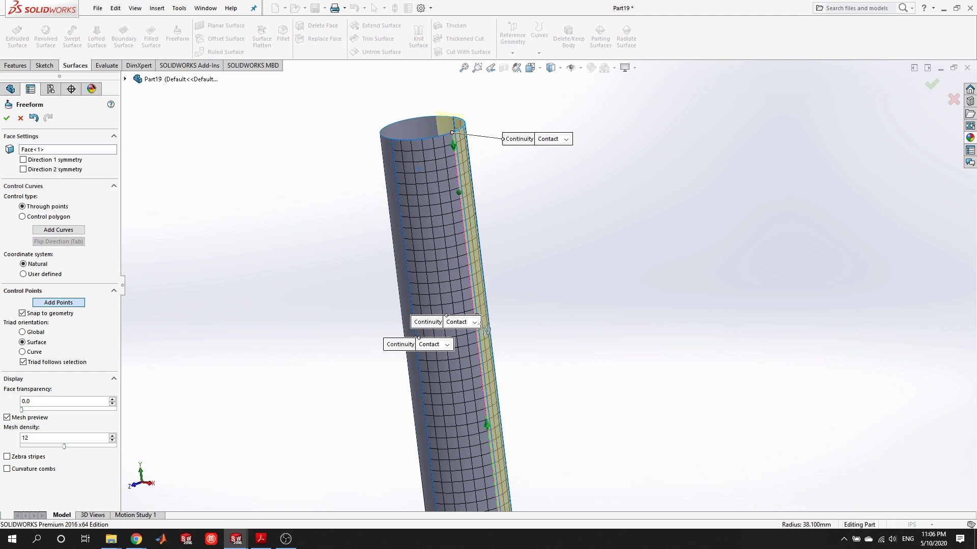
{"action": "scroll", "coordinate": [503, 340], "scroll_direction": "up", "scroll_amount": 2}
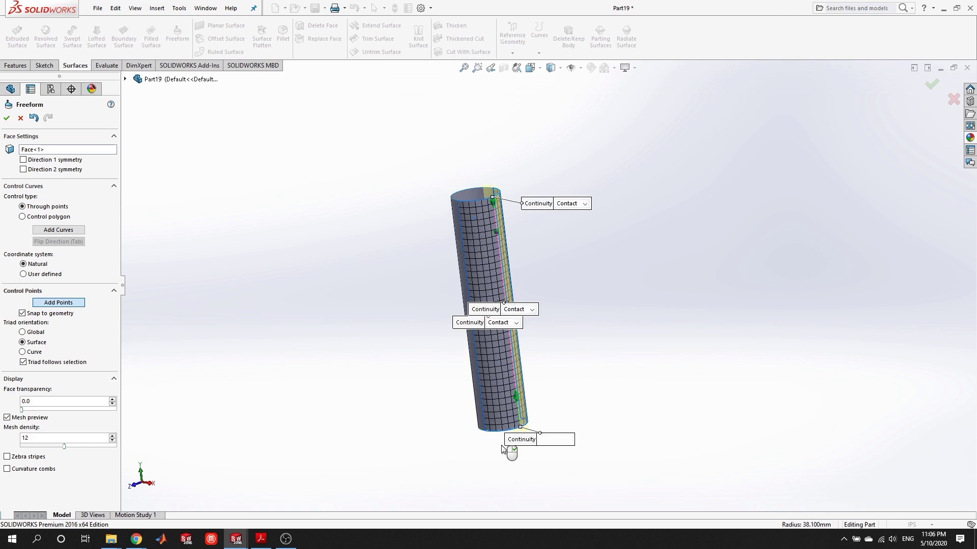
{"action": "scroll", "coordinate": [530, 348], "scroll_direction": "down", "scroll_amount": 2}
{"action": "scroll", "coordinate": [527, 345], "scroll_direction": "down", "scroll_amount": 1}
{"action": "left_click", "coordinate": [530, 342]}
{"action": "middle_click_drag", "start_coordinate": [668, 270], "coordinate": [608, 265]}
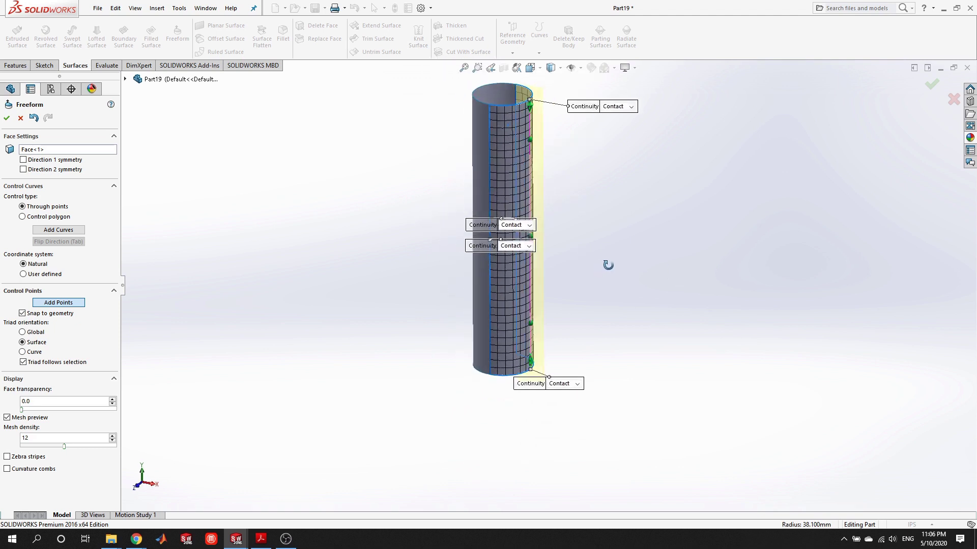
{"action": "scroll", "coordinate": [608, 265], "scroll_direction": "down", "scroll_amount": 2}
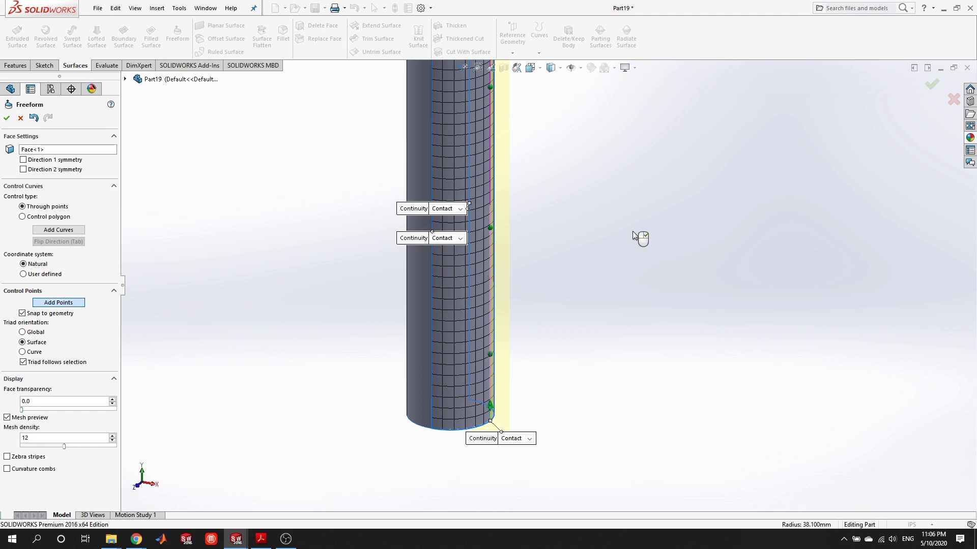
{"action": "key", "text": "Escape"}
- In the front view, pull the curve's upper control point outward about 0.63 in and the lower one about 0.87 in
{"action": "scroll", "coordinate": [533, 166], "scroll_direction": "down", "scroll_amount": 2}
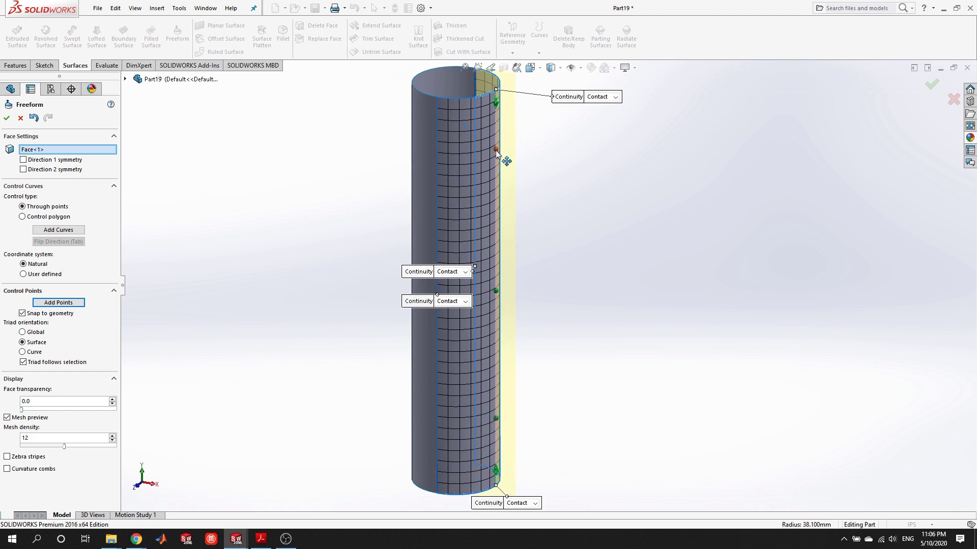
{"action": "scroll", "coordinate": [616, 192], "scroll_direction": "up", "scroll_amount": 2}
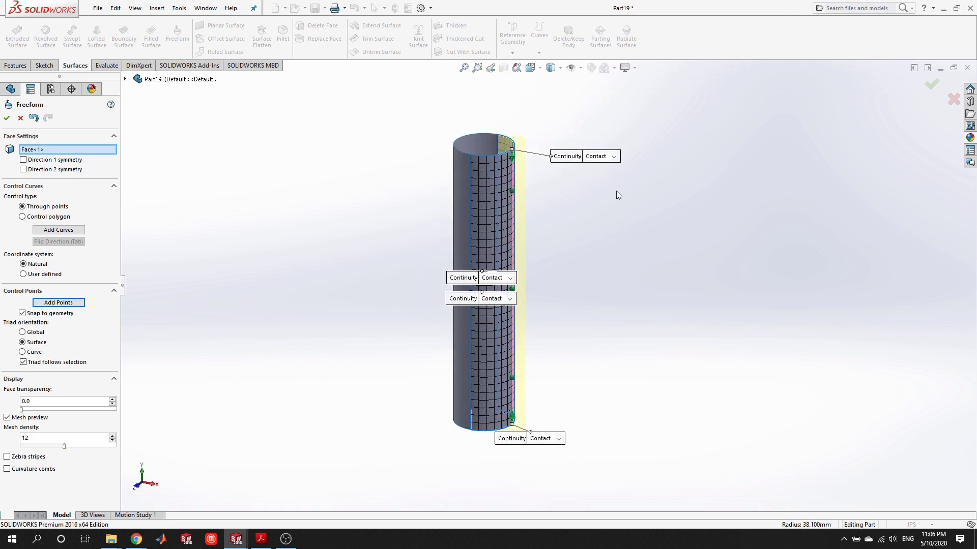
{"action": "key", "text": "space"}
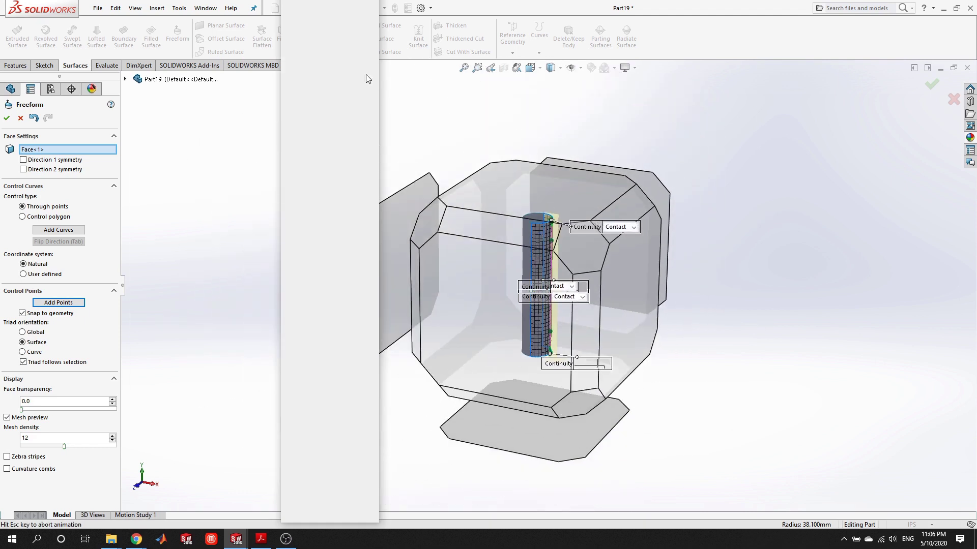
{"action": "left_click", "coordinate": [302, 22]}
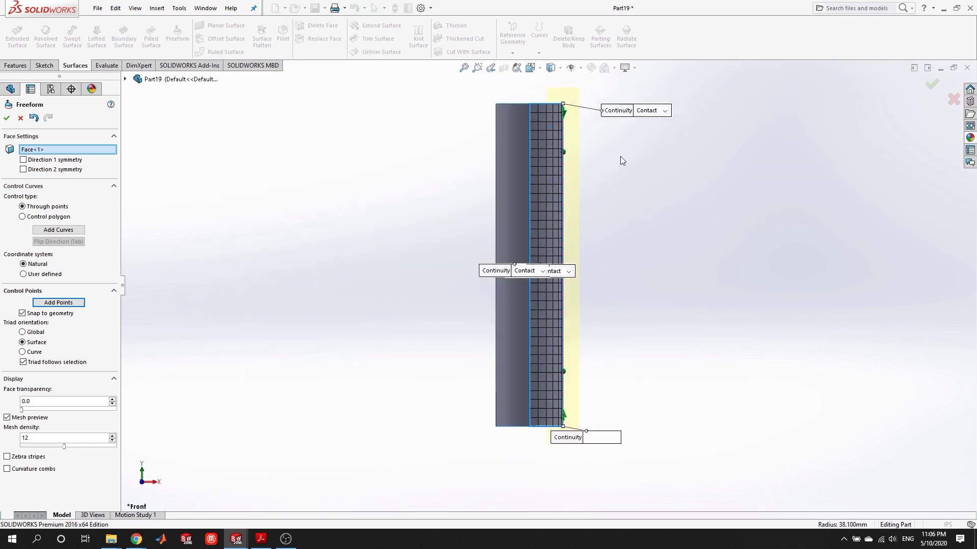
{"action": "left_click_drag", "start_coordinate": [549, 159], "coordinate": [565, 158]}
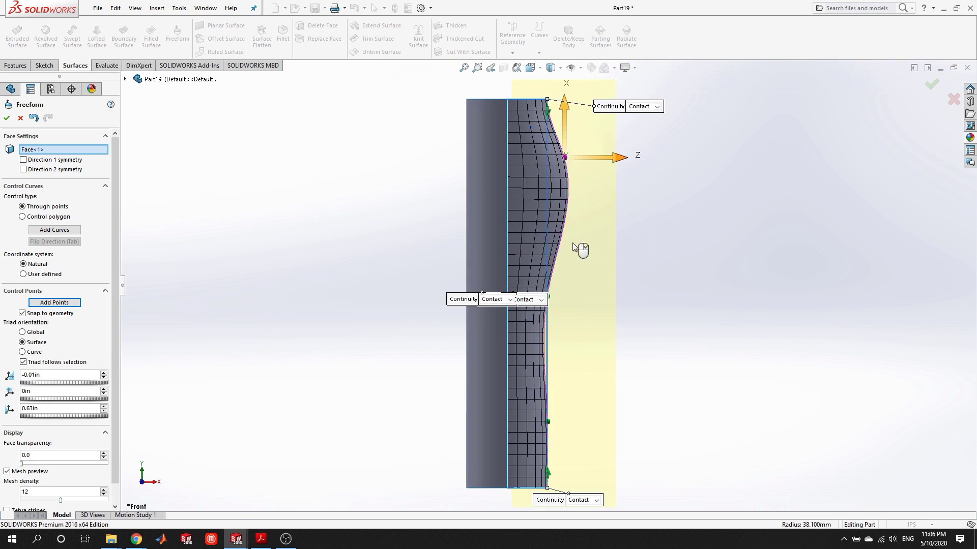
{"action": "left_click_drag", "start_coordinate": [548, 423], "coordinate": [572, 419]}
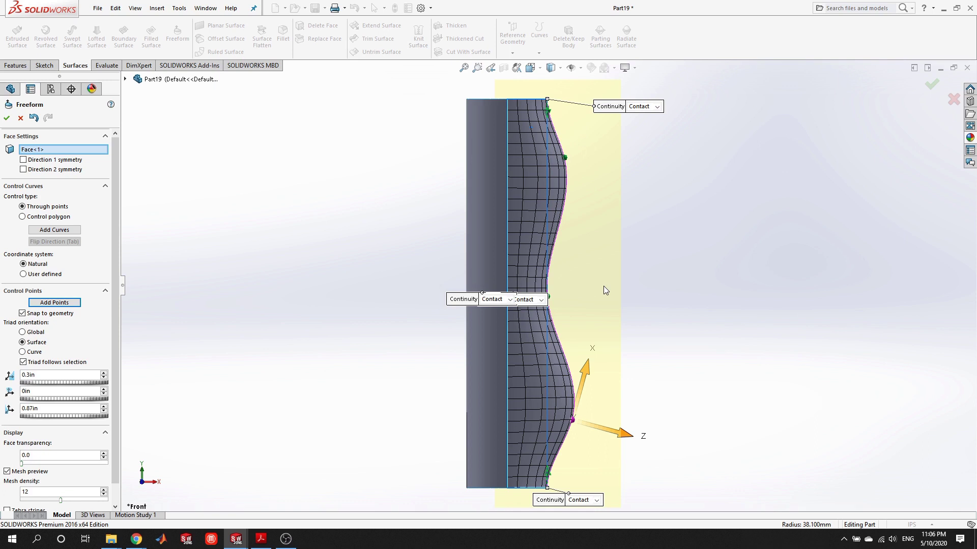
- Set the cylinder's upper edge continuity to Moveable and pull the control curve's upper end handle outward about 0.4 in
{"action": "middle_click_drag", "start_coordinate": [603, 283], "coordinate": [596, 250]}
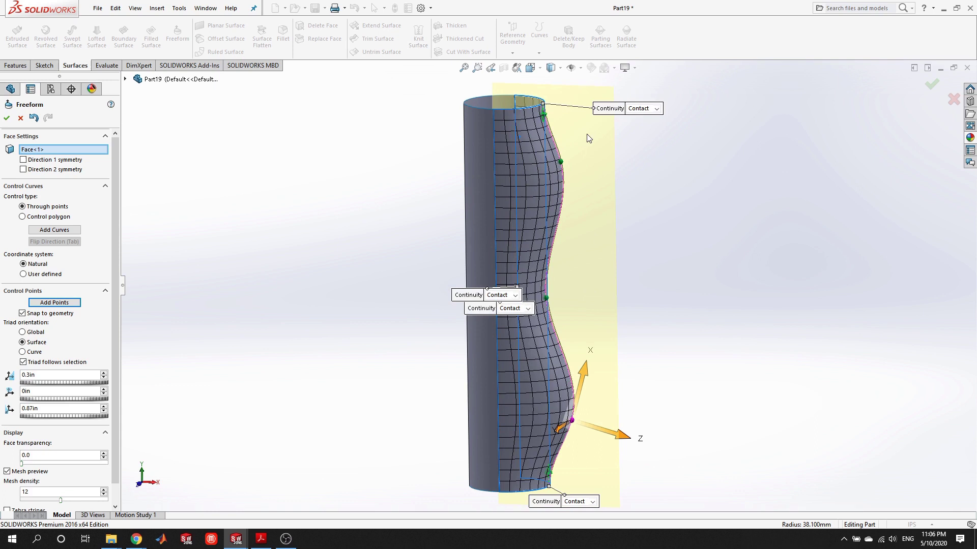
{"action": "scroll", "coordinate": [539, 112], "scroll_direction": "down", "scroll_amount": 5}
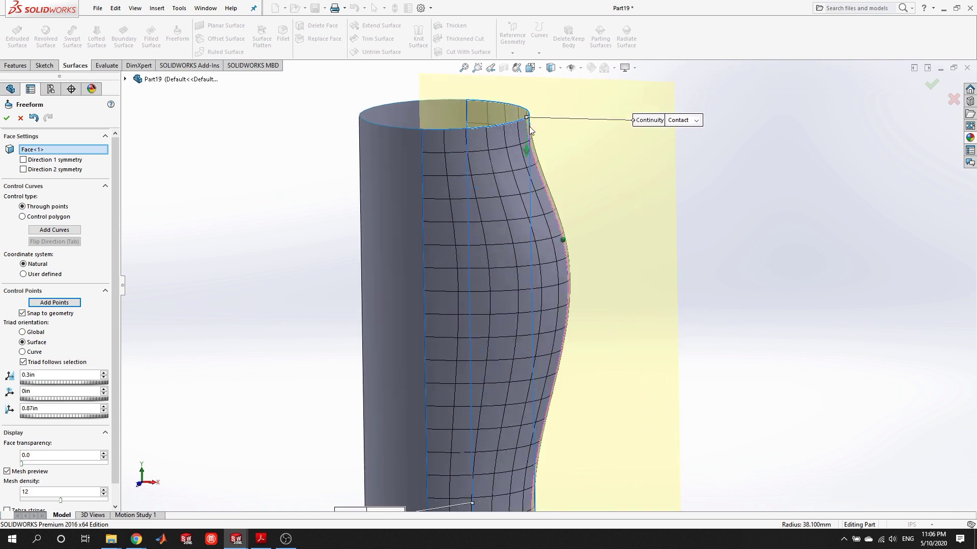
{"action": "scroll", "coordinate": [536, 139], "scroll_direction": "down", "scroll_amount": 3}
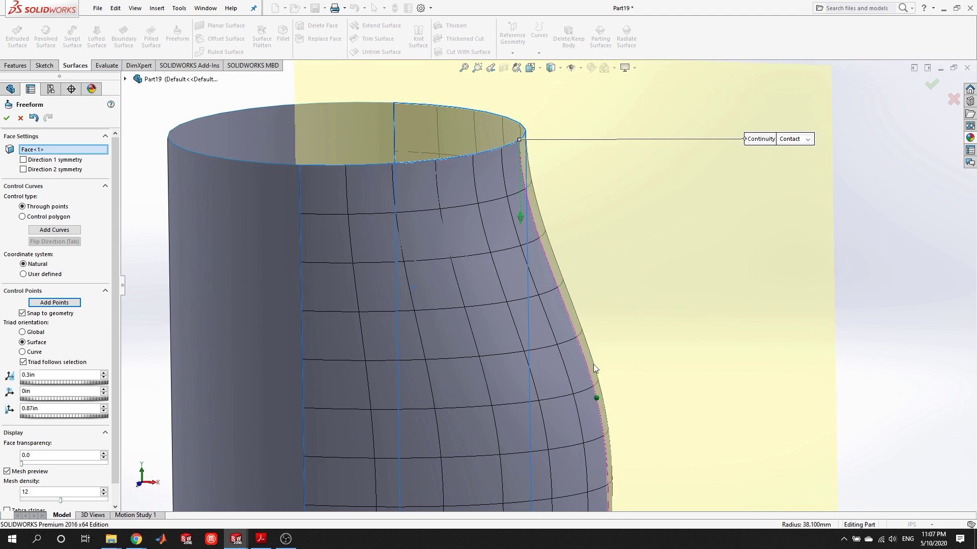
{"action": "scroll", "coordinate": [594, 367], "scroll_direction": "up", "scroll_amount": 2}
{"action": "left_click", "coordinate": [775, 165]}
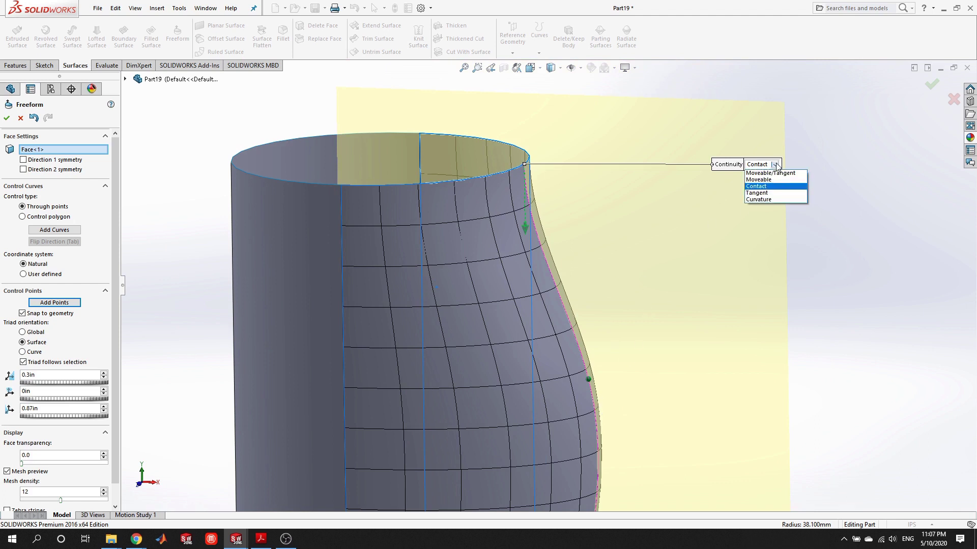
{"action": "left_click", "coordinate": [773, 180]}
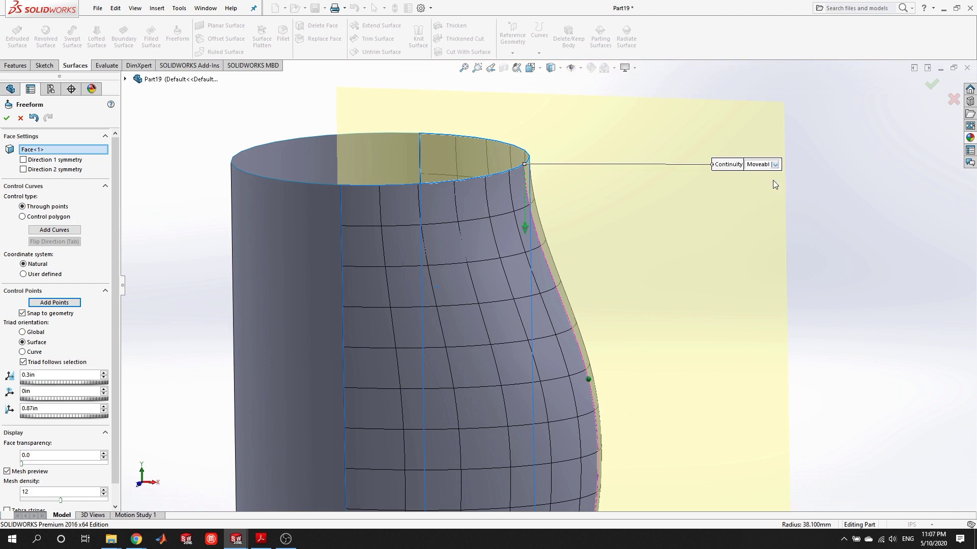
{"action": "left_click", "coordinate": [526, 231]}
{"action": "left_click_drag", "start_coordinate": [526, 231], "coordinate": [568, 238]}
- Set the cylinder's lower edge continuity to Moveable and pull the control curve's lower end handle outward about 0.49 in
{"action": "scroll", "coordinate": [617, 399], "scroll_direction": "up", "scroll_amount": 3}
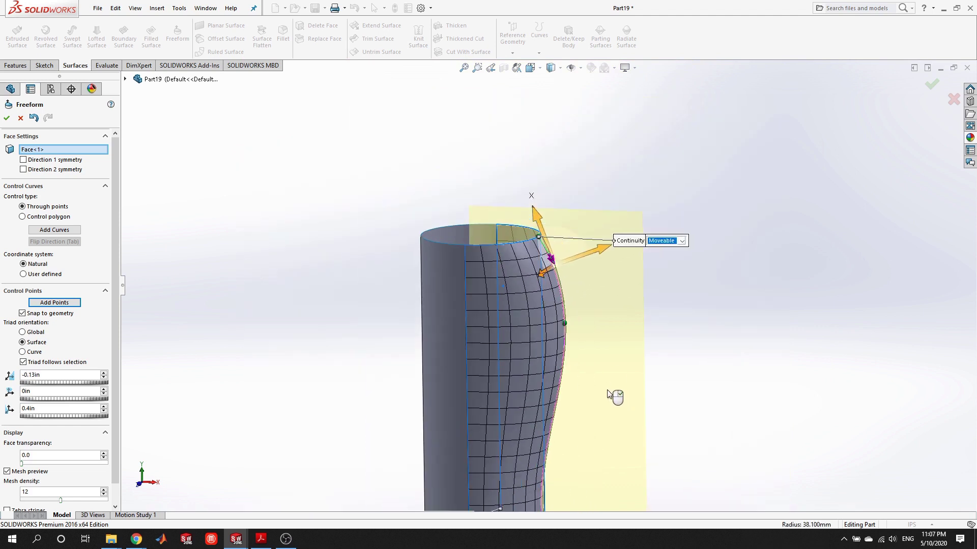
{"action": "scroll", "coordinate": [605, 422], "scroll_direction": "up", "scroll_amount": 3}
{"action": "scroll", "coordinate": [576, 489], "scroll_direction": "up", "scroll_amount": 1}
{"action": "scroll", "coordinate": [562, 468], "scroll_direction": "down", "scroll_amount": 6}
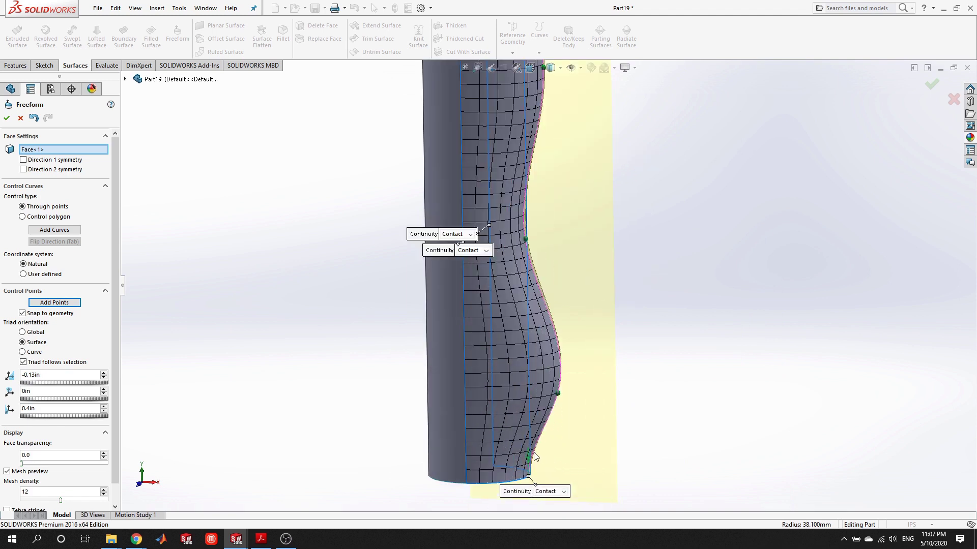
{"action": "scroll", "coordinate": [536, 491], "scroll_direction": "down", "scroll_amount": 2}
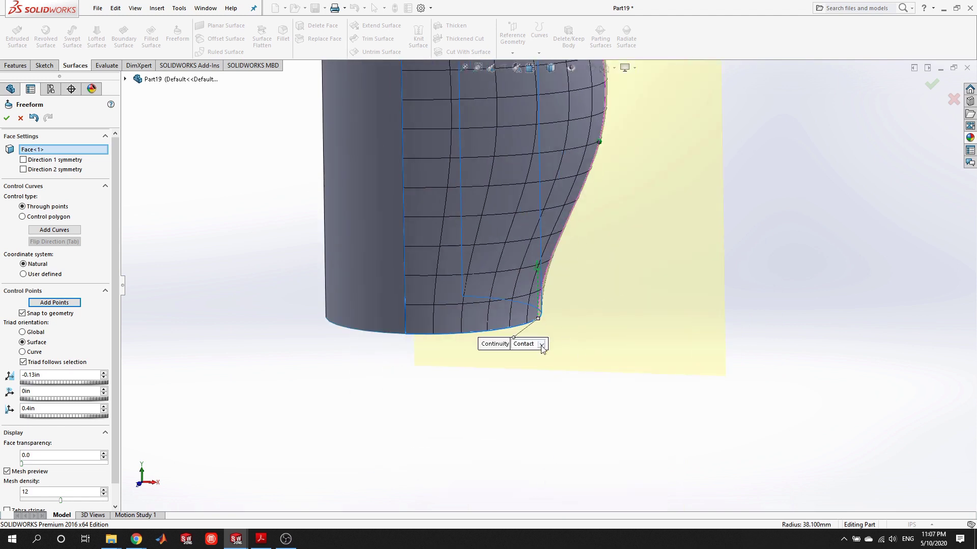
{"action": "left_click", "coordinate": [541, 344]}
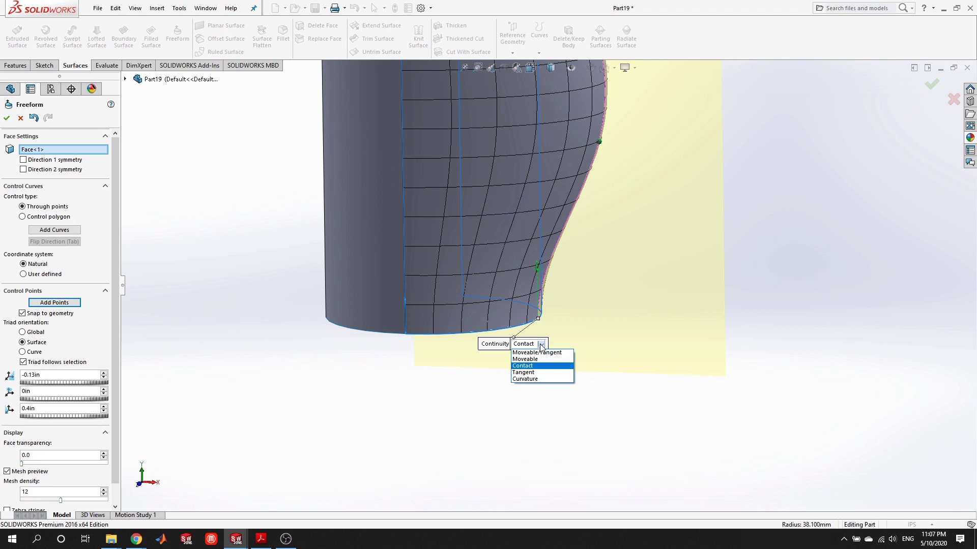
{"action": "left_click", "coordinate": [544, 359]}
{"action": "left_click_drag", "start_coordinate": [538, 265], "coordinate": [580, 280]}
- Inspect the reshaped half face along its length and accept the Freeform
{"action": "scroll", "coordinate": [598, 220], "scroll_direction": "up", "scroll_amount": 4}
{"action": "scroll", "coordinate": [593, 194], "scroll_direction": "up", "scroll_amount": 4}
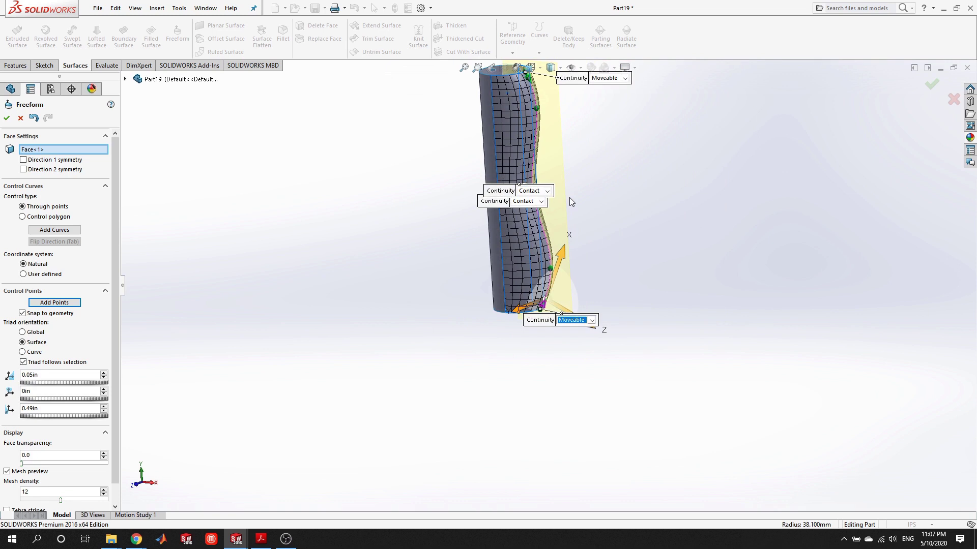
{"action": "middle_click_drag", "start_coordinate": [570, 202], "coordinate": [560, 250]}
{"action": "scroll", "coordinate": [560, 251], "scroll_direction": "down", "scroll_amount": 4}
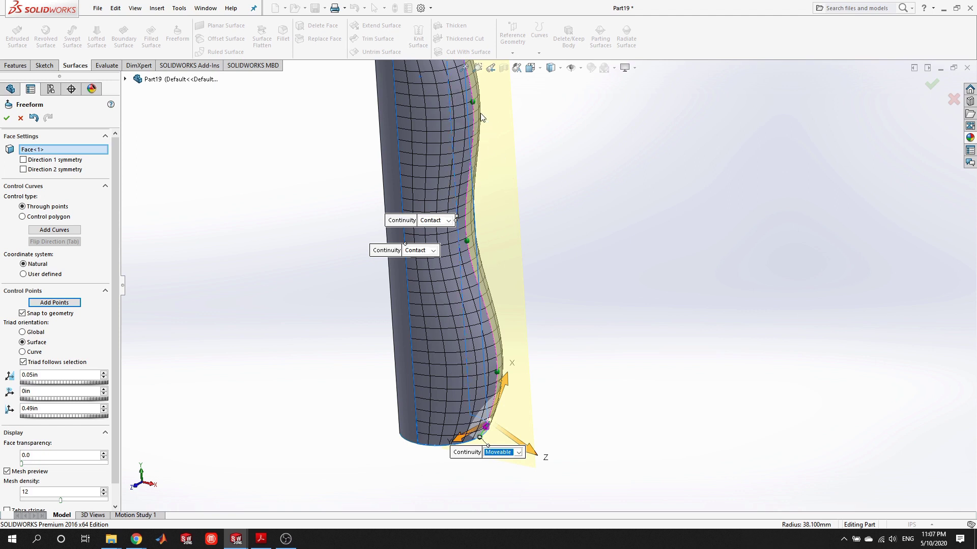
{"action": "scroll", "coordinate": [505, 232], "scroll_direction": "up", "scroll_amount": 2}
{"action": "scroll", "coordinate": [484, 270], "scroll_direction": "down", "scroll_amount": 2}
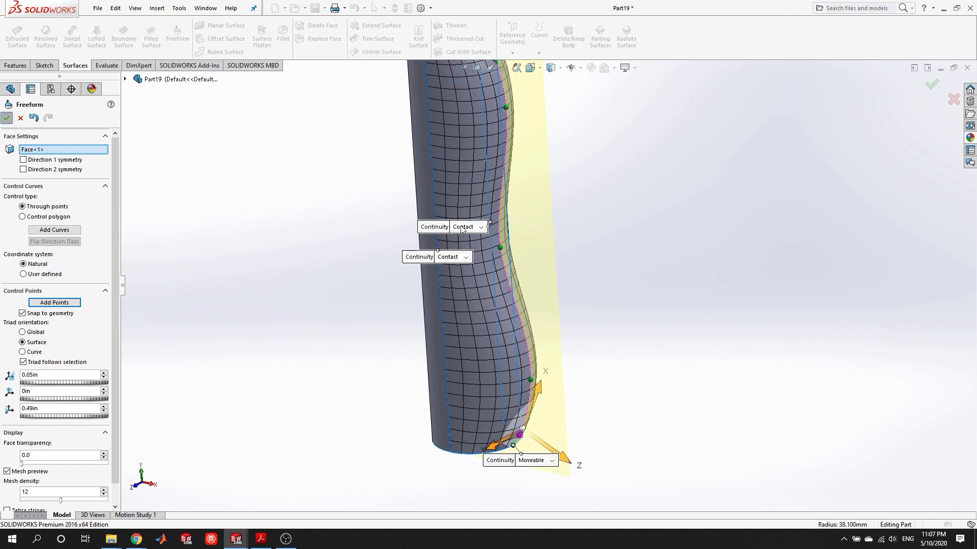
{"action": "key", "text": "Return"}
- Close the tube's upper open end with a Filled Surface bounded by its two edges, using Contact edge settings
{"action": "scroll", "coordinate": [584, 235], "scroll_direction": "up", "scroll_amount": 3}
{"action": "middle_click_drag", "start_coordinate": [584, 235], "coordinate": [581, 317]}
{"action": "scroll", "coordinate": [581, 316], "scroll_direction": "down", "scroll_amount": 3}
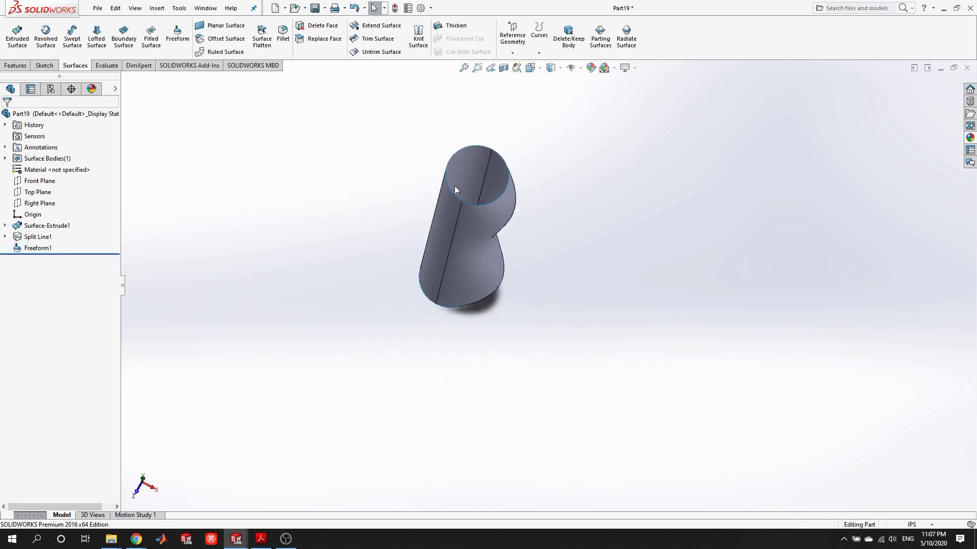
{"action": "scroll", "coordinate": [506, 190], "scroll_direction": "down", "scroll_amount": 4}
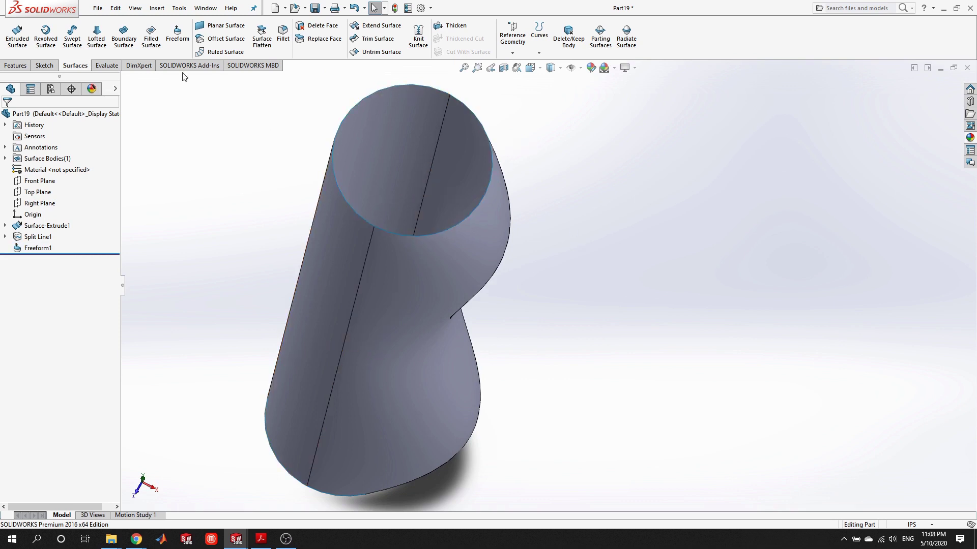
{"action": "left_click", "coordinate": [151, 36]}
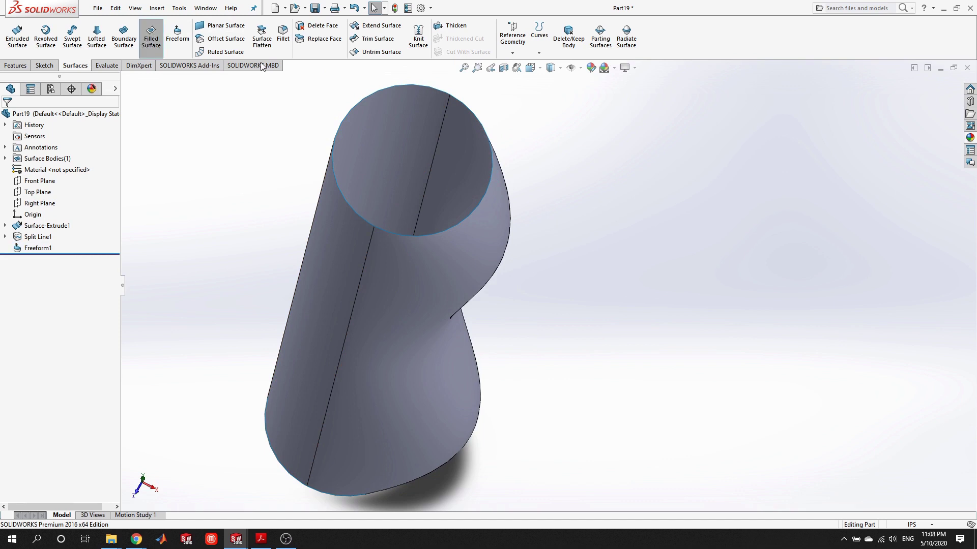
{"action": "left_click", "coordinate": [422, 87]}
{"action": "left_click", "coordinate": [466, 106]}
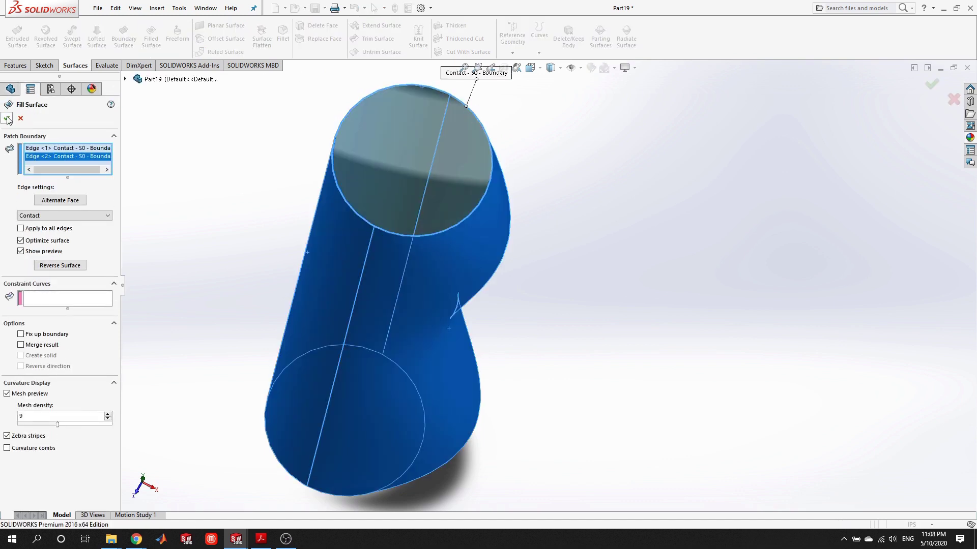
{"action": "key", "text": "Return"}
- Close the tube's lower open end with a second Filled Surface bounded by its two edges, using Contact edge settings
{"action": "middle_click_drag", "start_coordinate": [399, 228], "coordinate": [381, 247]}
{"action": "left_click", "coordinate": [151, 36]}
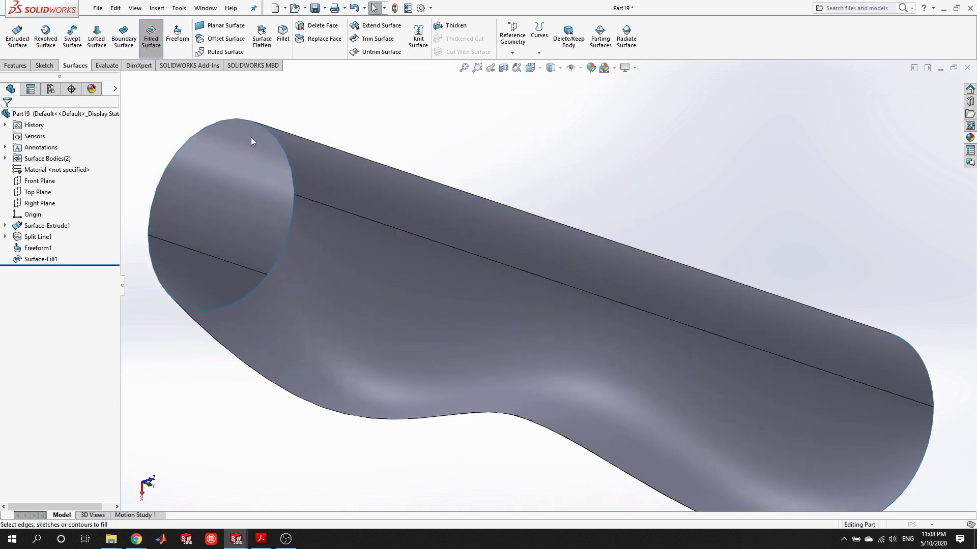
{"action": "left_click", "coordinate": [277, 139]}
{"action": "left_click", "coordinate": [292, 219]}
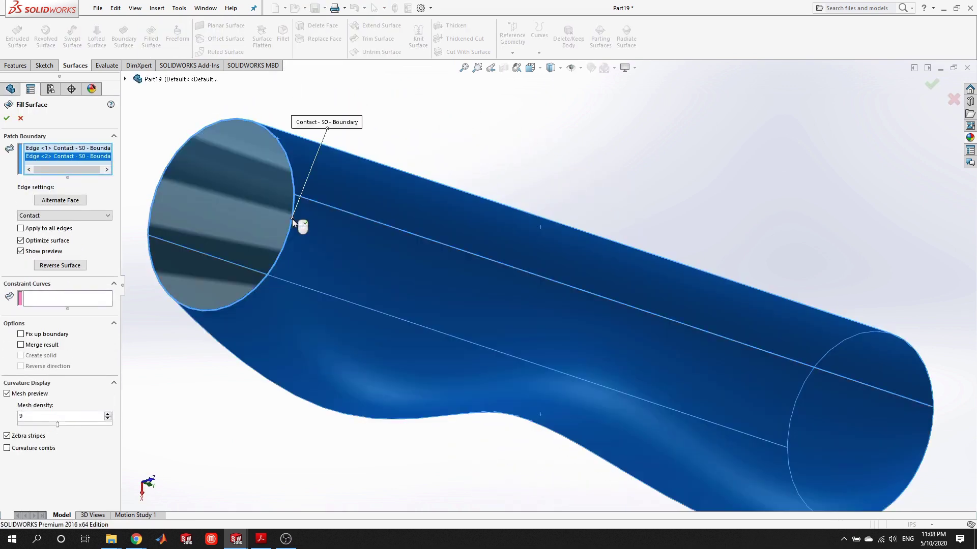
{"action": "left_click", "coordinate": [7, 118]}
- Knit the freeform tube surface and both filled end surfaces together, with Create solid enabled
{"action": "middle_click_drag", "start_coordinate": [737, 283], "coordinate": [583, 341]}
{"action": "scroll", "coordinate": [583, 341], "scroll_direction": "up", "scroll_amount": 2}
{"action": "left_click", "coordinate": [418, 35]}
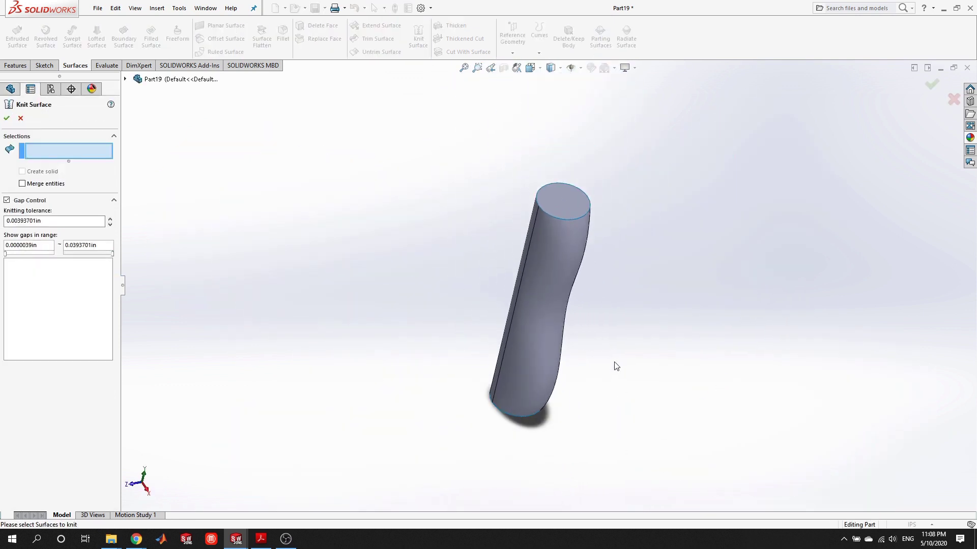
{"action": "left_click", "coordinate": [547, 275]}
{"action": "left_click", "coordinate": [562, 208]}
{"action": "middle_click_drag", "start_coordinate": [563, 209], "coordinate": [508, 285]}
{"action": "left_click", "coordinate": [530, 367]}
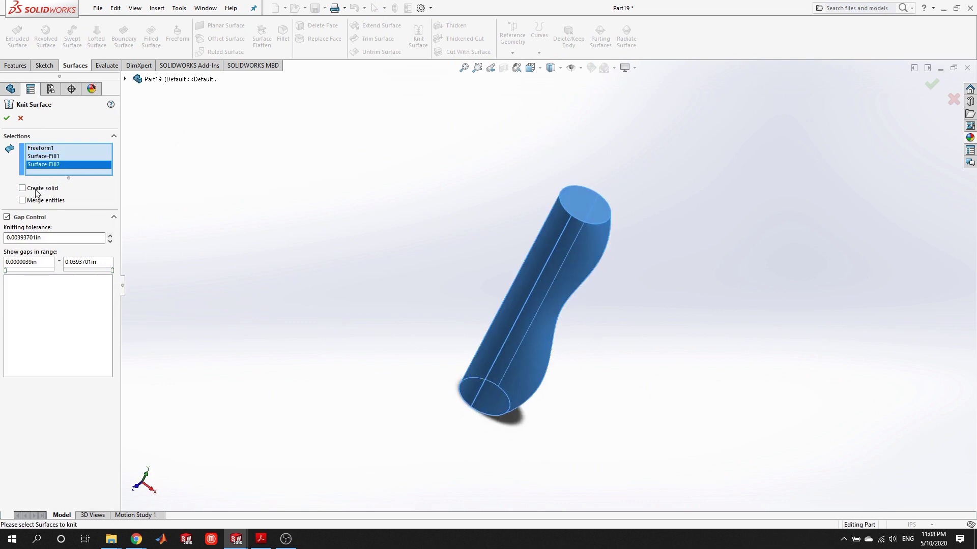
{"action": "left_click", "coordinate": [7, 118]}
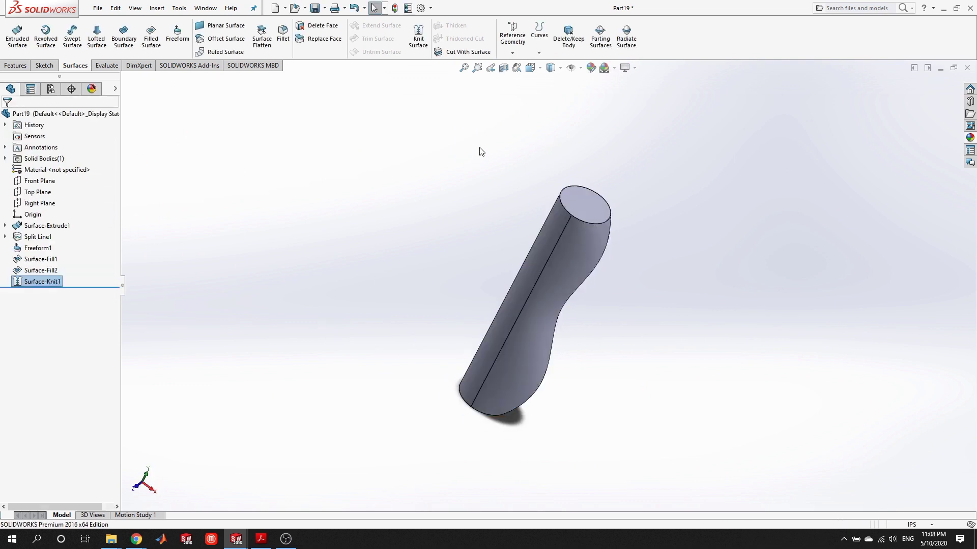
- Section the knitted body on the Front Plane to examine its interior, and close the section view
{"action": "middle_click_drag", "start_coordinate": [598, 192], "coordinate": [595, 146]}
{"action": "middle_click_drag", "start_coordinate": [676, 394], "coordinate": [471, 374]}
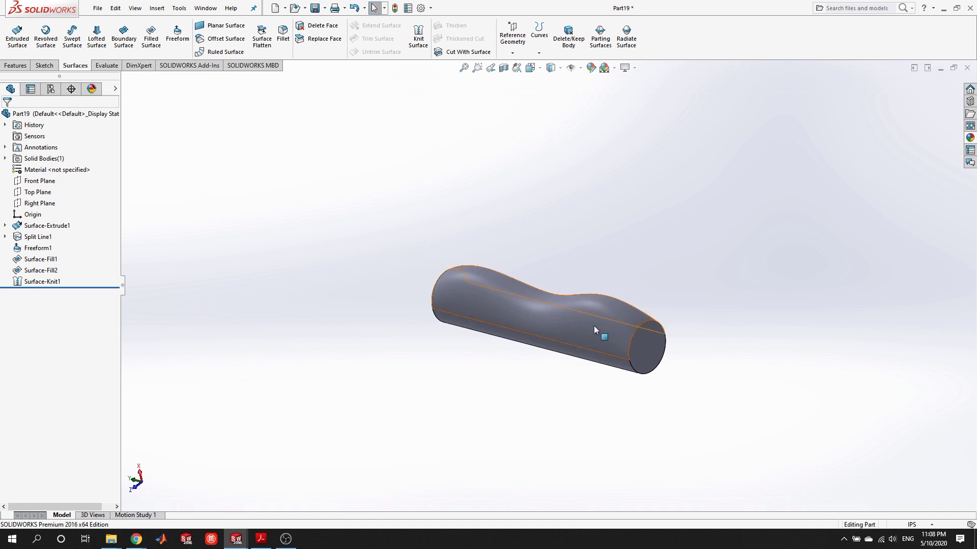
{"action": "middle_click_drag", "start_coordinate": [603, 326], "coordinate": [635, 265]}
{"action": "left_click", "coordinate": [504, 68]}
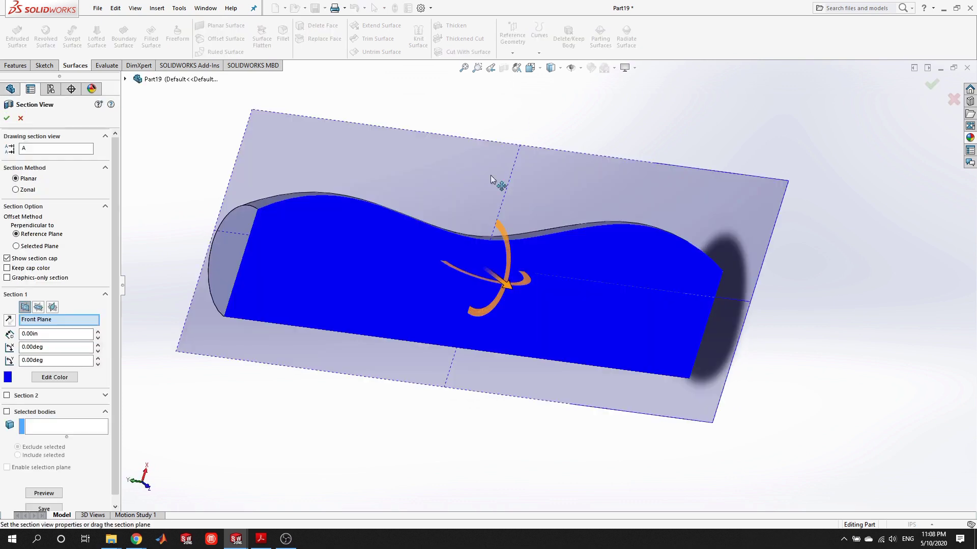
{"action": "left_click", "coordinate": [7, 118]}
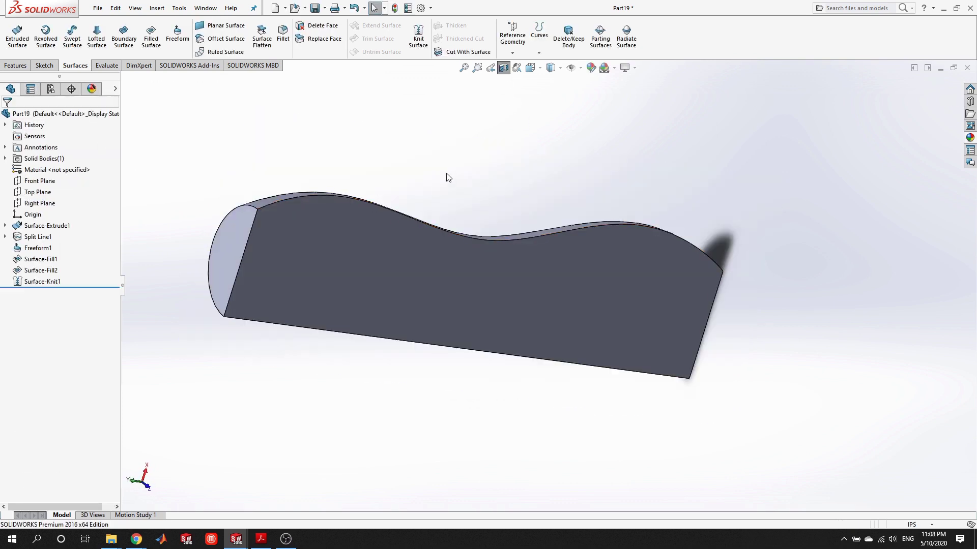
{"action": "left_click", "coordinate": [503, 68]}
{"action": "middle_click_drag", "start_coordinate": [613, 318], "coordinate": [530, 304]}
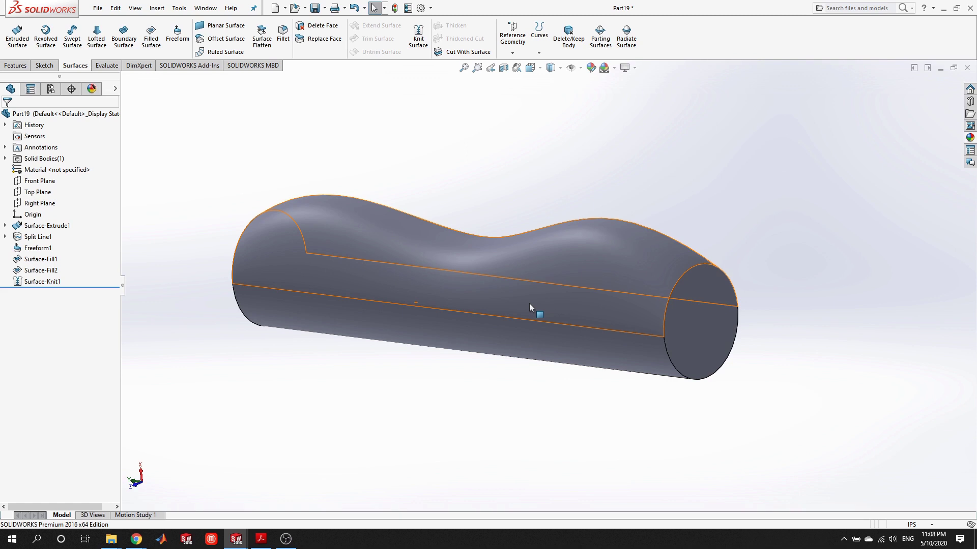
{"action": "scroll", "coordinate": [531, 303], "scroll_direction": "up", "scroll_amount": 3}
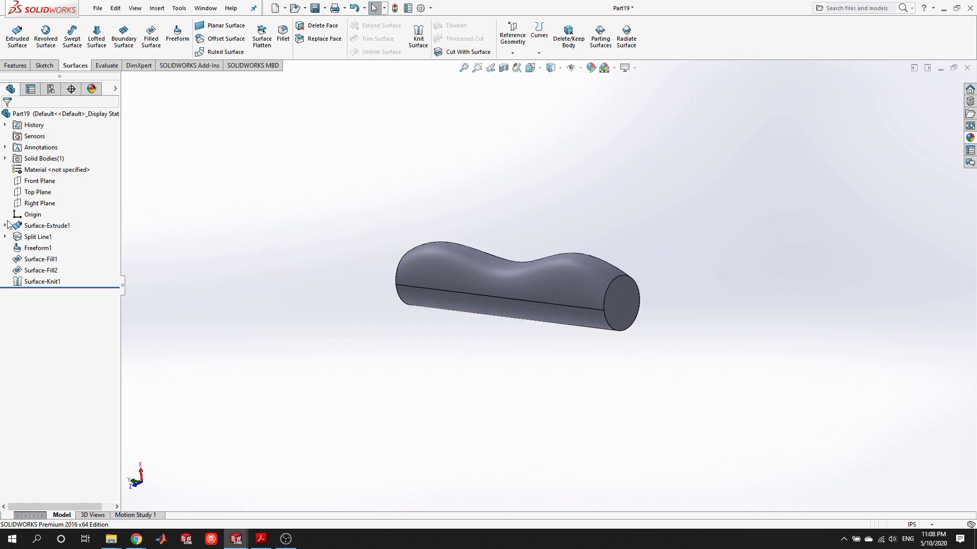
- On the Front Plane, sketch a corner rectangle from the cylinder's axis line out past its wavy side, extending beyond both ends
{"action": "left_click", "coordinate": [5, 237]}
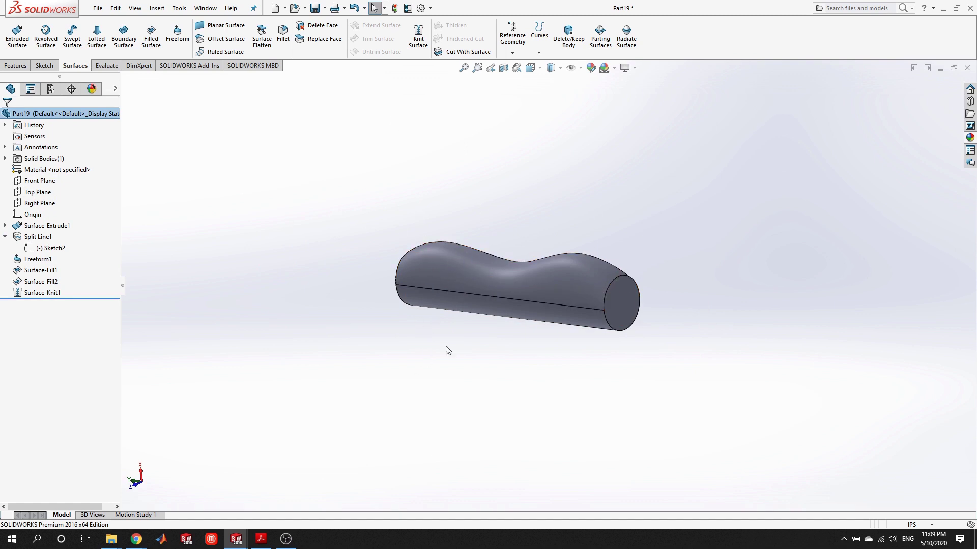
{"action": "right_click", "coordinate": [49, 182]}
{"action": "left_click", "coordinate": [53, 169]}
{"action": "key", "text": "space"}
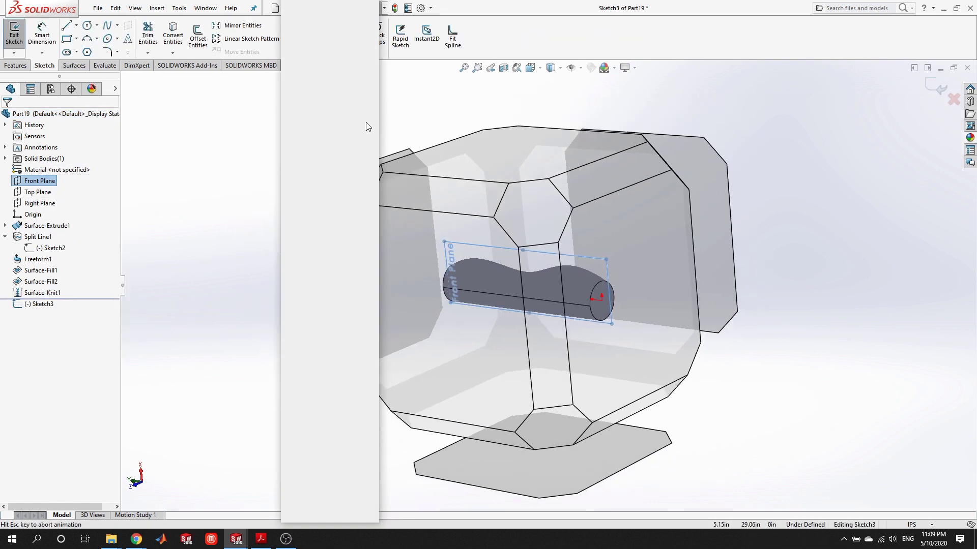
{"action": "left_click", "coordinate": [372, 35]}
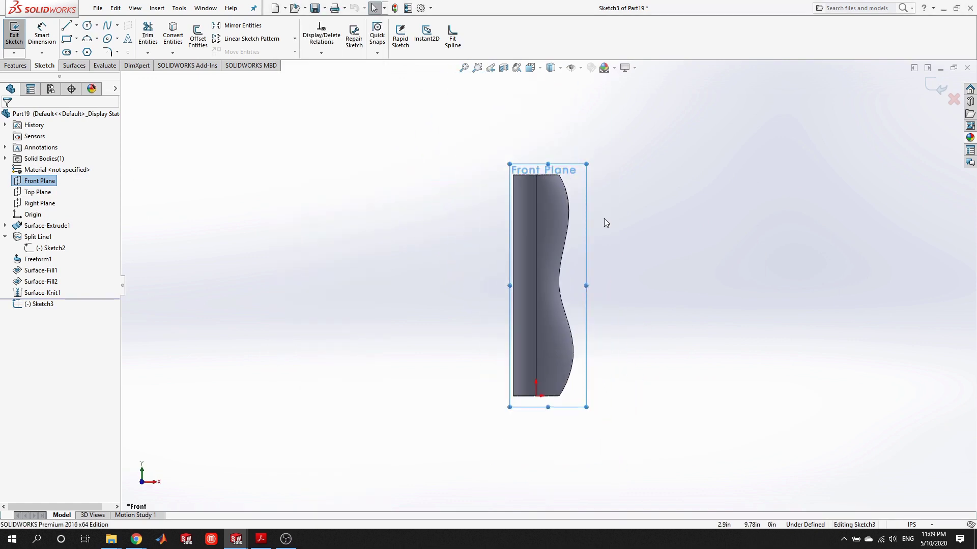
{"action": "left_click", "coordinate": [67, 38]}
{"action": "left_click", "coordinate": [536, 118]}
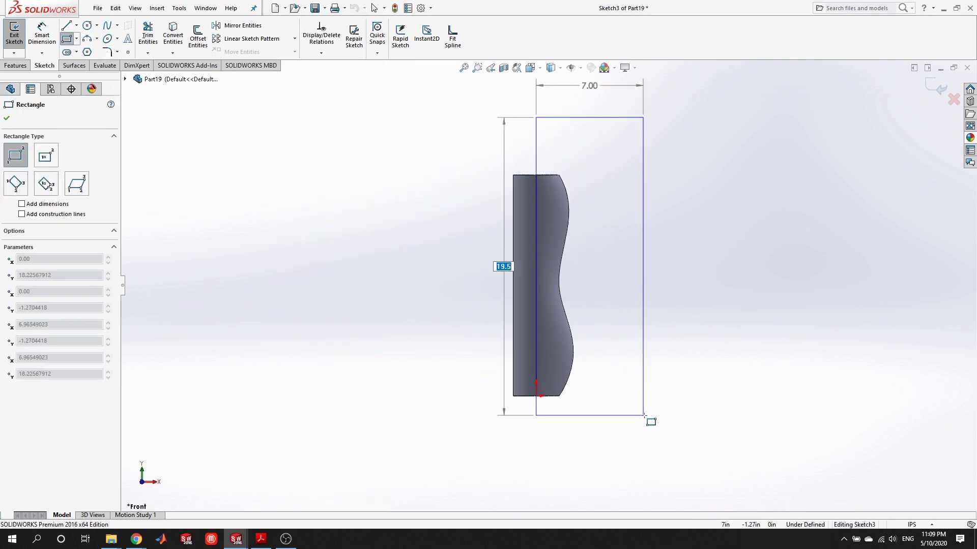
{"action": "left_click", "coordinate": [650, 452]}
{"action": "key", "text": "Escape"}
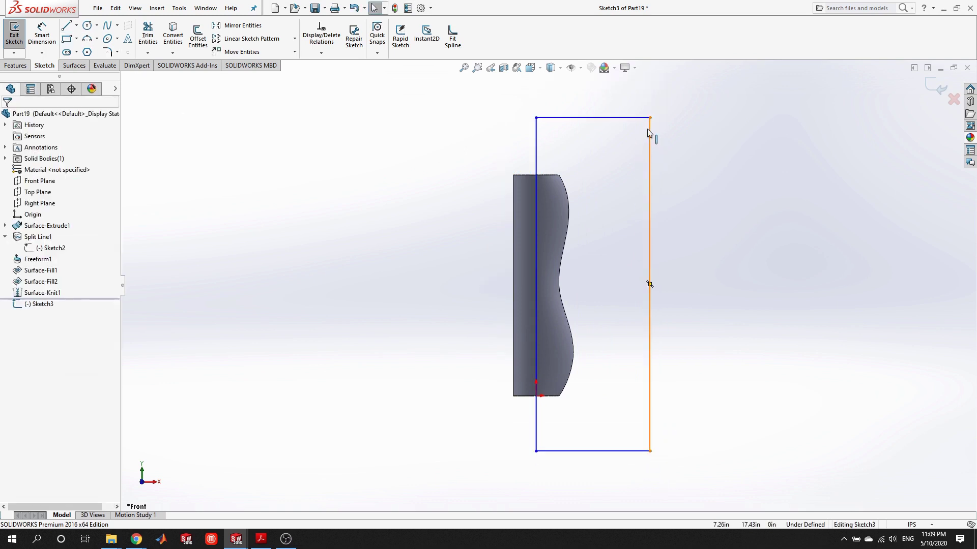
- Shrink the rectangle to about 6.77 in wide with its lower edge about 2.24 in below the origin, and exit the sketch
{"action": "left_click_drag", "start_coordinate": [649, 118], "coordinate": [640, 142]}
{"action": "left_click_drag", "start_coordinate": [641, 451], "coordinate": [640, 430]}
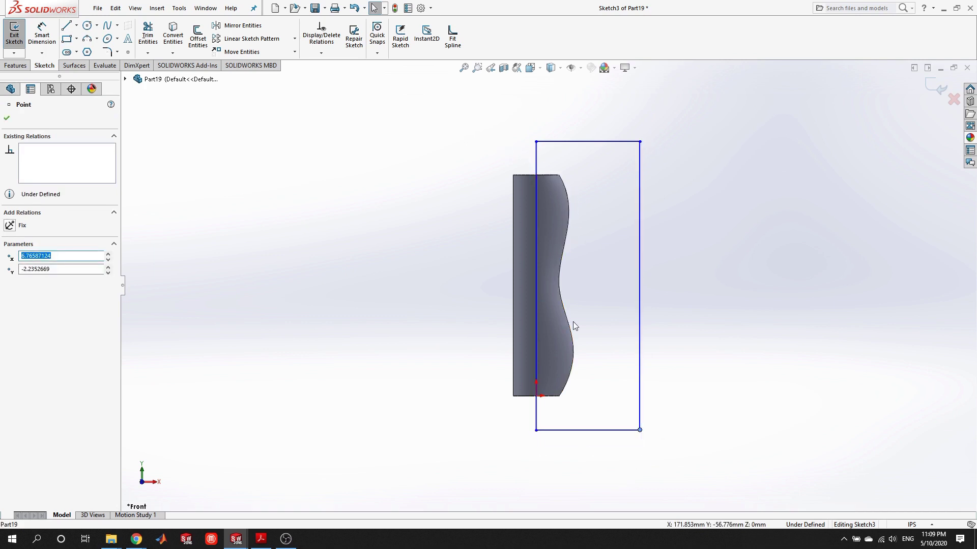
{"action": "left_click", "coordinate": [15, 35]}
- Extrude the rectangle sketch Mid Plane to 8.76 in, with Merge result off so the block stays a separate body
{"action": "middle_click_drag", "start_coordinate": [711, 462], "coordinate": [603, 298]}
{"action": "left_click", "coordinate": [16, 65]}
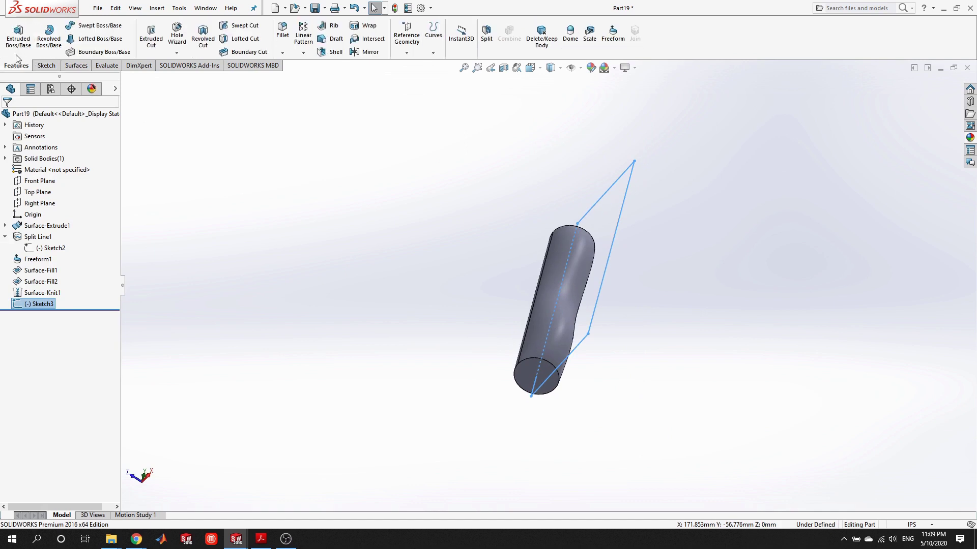
{"action": "left_click", "coordinate": [19, 47]}
{"action": "left_click", "coordinate": [65, 180]}
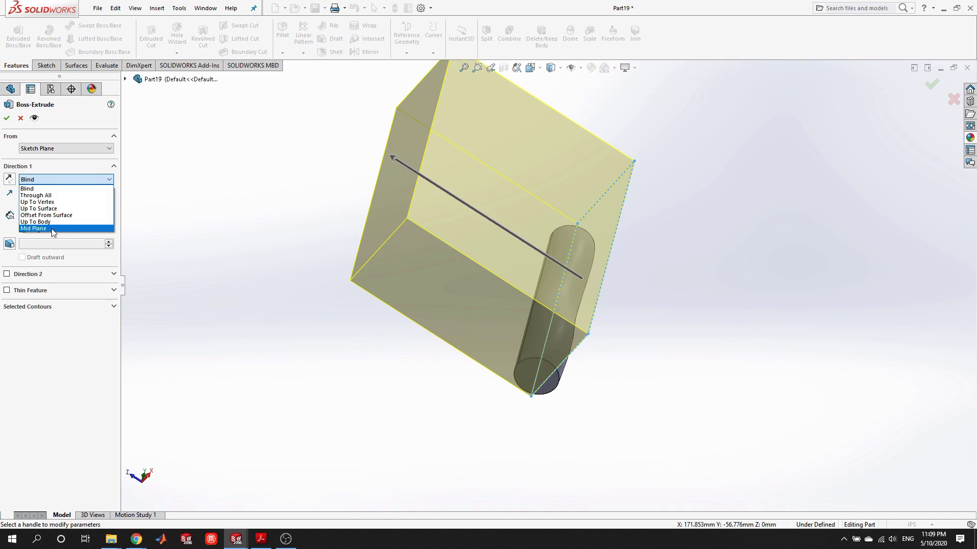
{"action": "left_click", "coordinate": [53, 229]}
{"action": "left_click_drag", "start_coordinate": [496, 218], "coordinate": [519, 238]}
{"action": "scroll", "coordinate": [625, 358], "scroll_direction": "down", "scroll_amount": 5}
{"action": "middle_click_drag", "start_coordinate": [625, 358], "coordinate": [380, 325]}
{"action": "scroll", "coordinate": [380, 326], "scroll_direction": "up", "scroll_amount": 3}
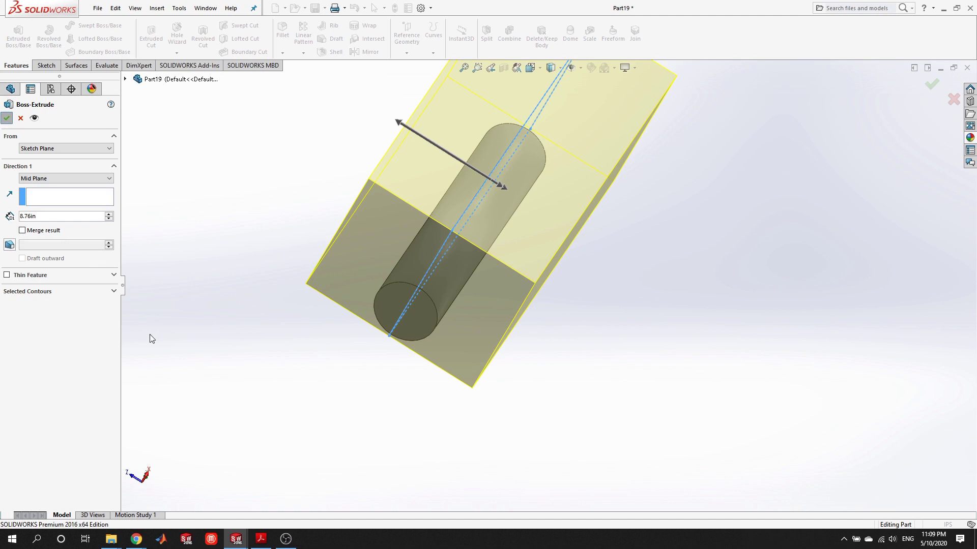
- Examine the block and the half cylinder protruding from its flat face, from several angles
{"action": "middle_click_drag", "start_coordinate": [329, 235], "coordinate": [233, 205]}
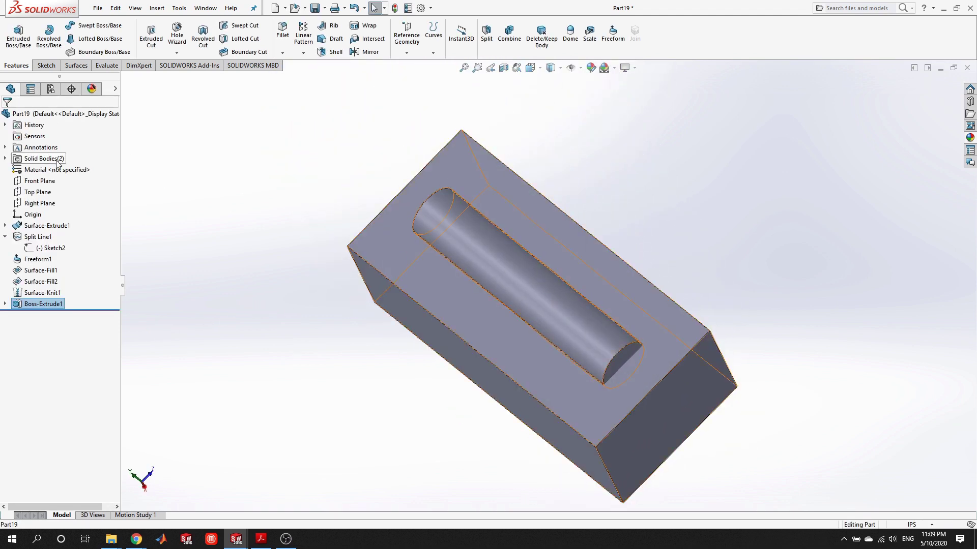
{"action": "scroll", "coordinate": [639, 389], "scroll_direction": "down", "scroll_amount": 6}
{"action": "scroll", "coordinate": [611, 366], "scroll_direction": "up", "scroll_amount": 6}
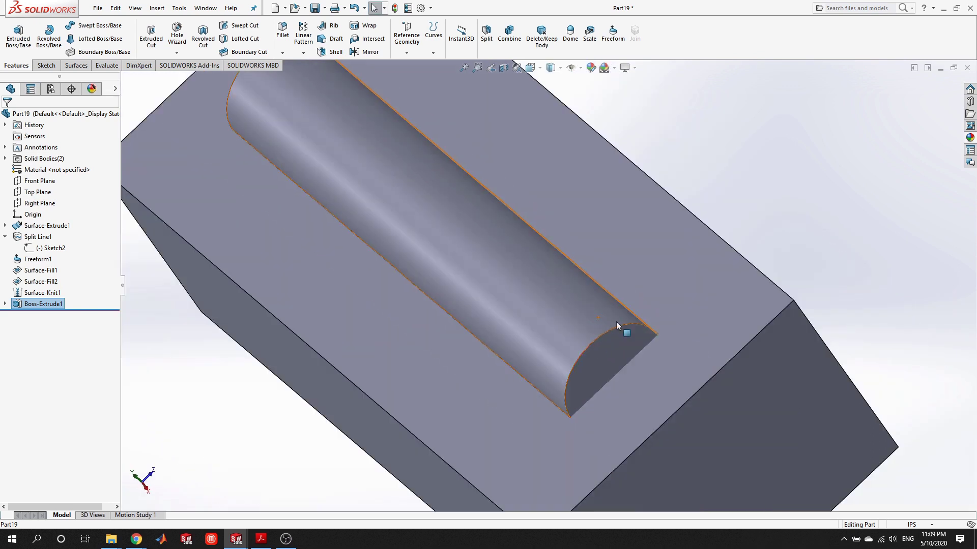
{"action": "scroll", "coordinate": [525, 202], "scroll_direction": "up", "scroll_amount": 6}
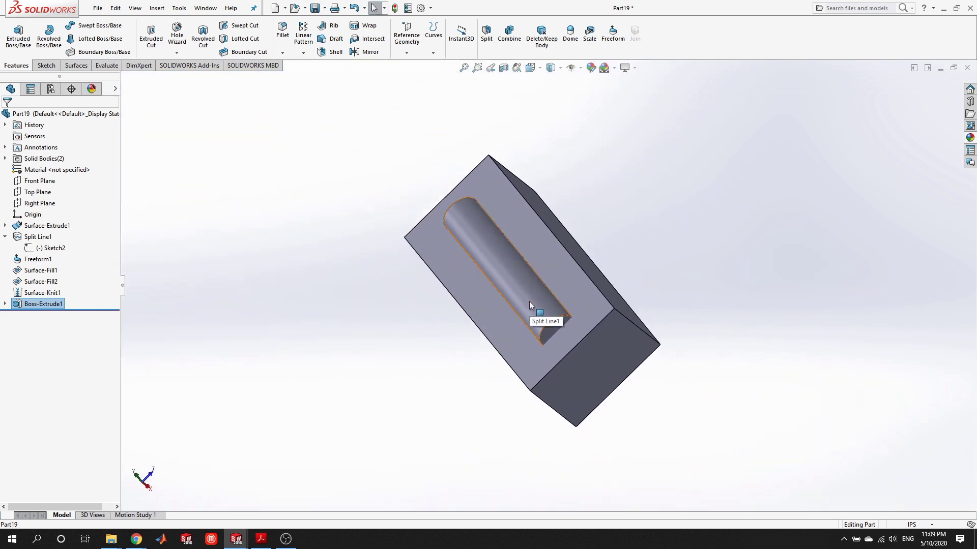
{"action": "scroll", "coordinate": [528, 300], "scroll_direction": "down", "scroll_amount": 2}
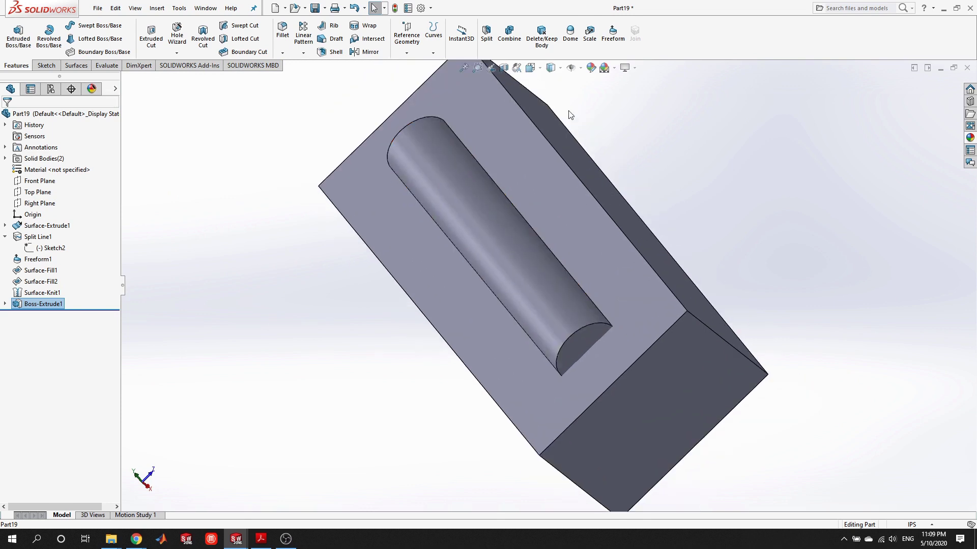
{"action": "scroll", "coordinate": [602, 234], "scroll_direction": "up", "scroll_amount": 3}
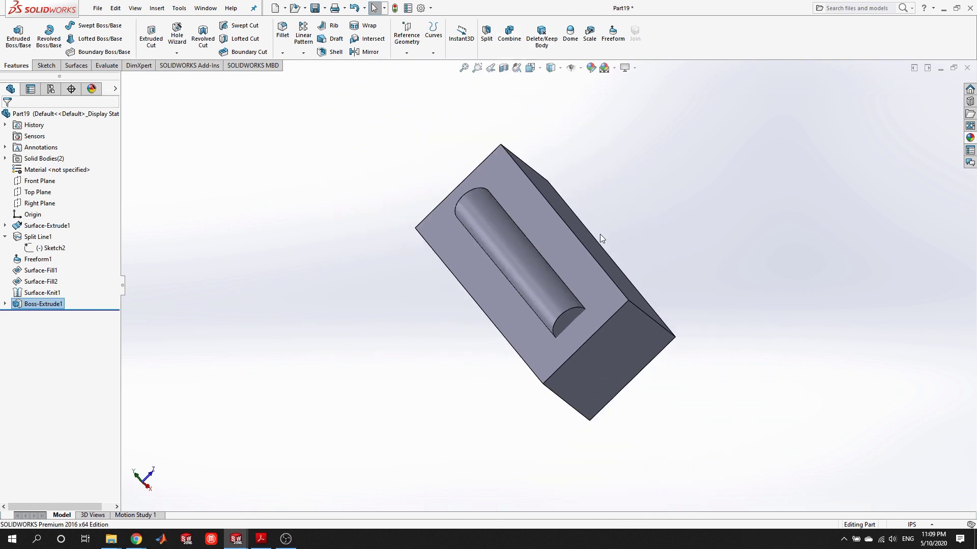
{"action": "middle_click_drag", "start_coordinate": [577, 341], "coordinate": [612, 314]}
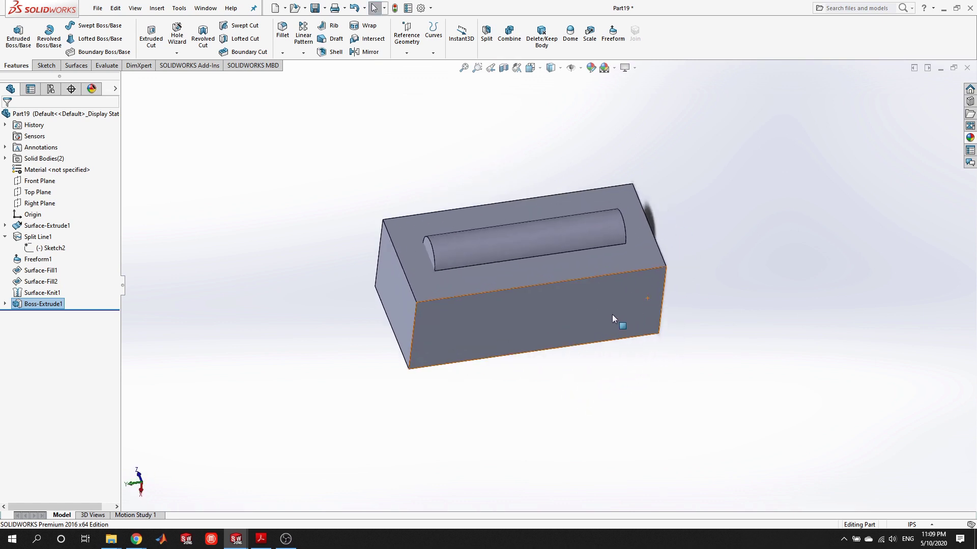
{"action": "middle_click_drag", "start_coordinate": [611, 216], "coordinate": [600, 211]}
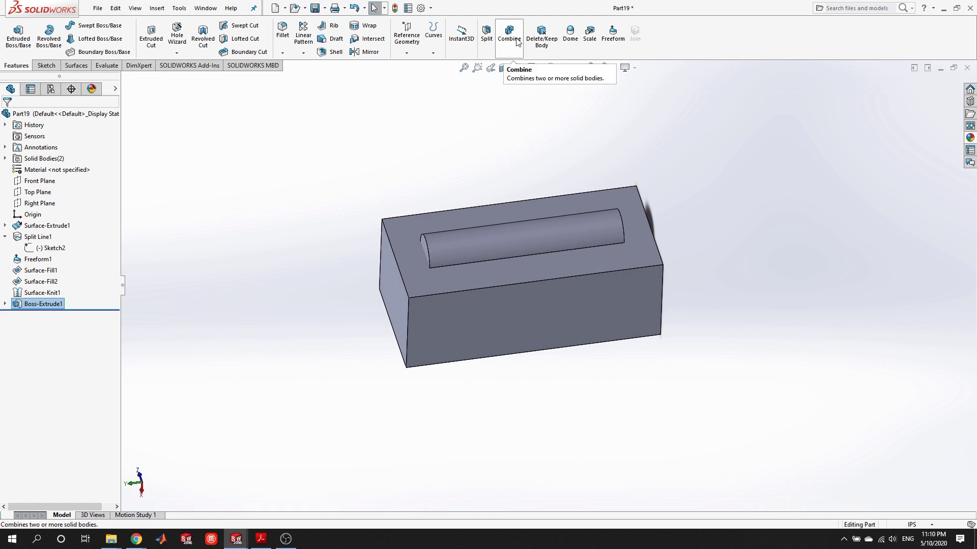
- Combine the bodies with Subtract, using the block as main body and removing the knitted freeform cylinder; preview the result before accepting
{"action": "left_click", "coordinate": [514, 40]}
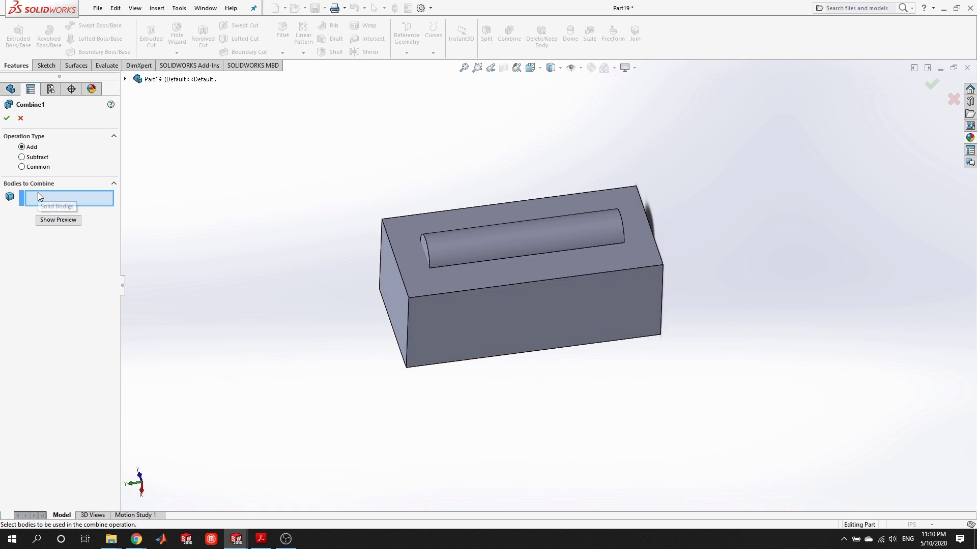
{"action": "left_click", "coordinate": [22, 157]}
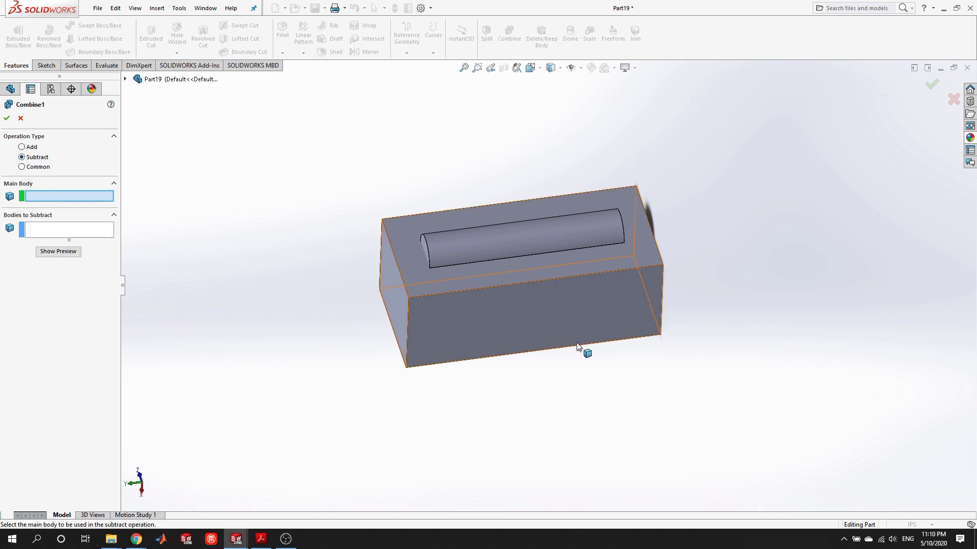
{"action": "left_click", "coordinate": [484, 297]}
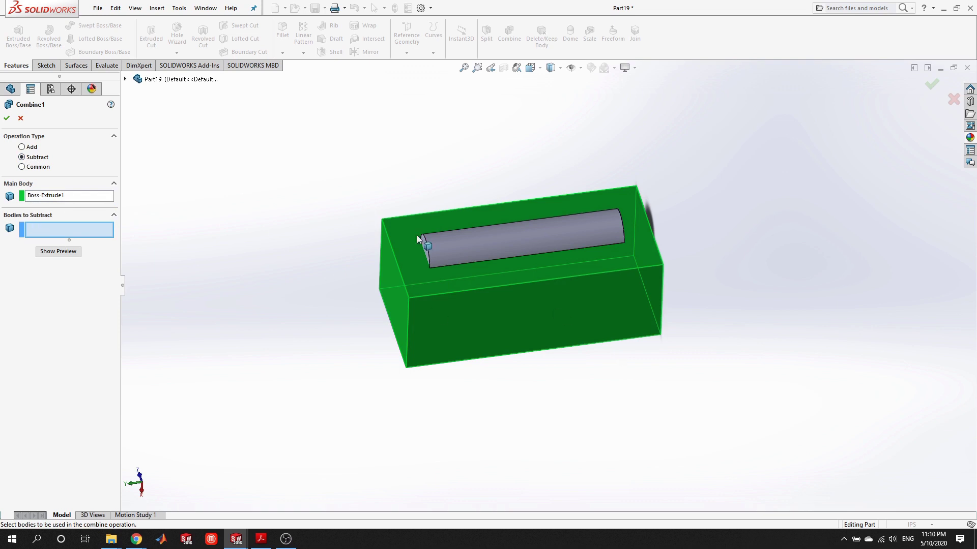
{"action": "left_click", "coordinate": [498, 236]}
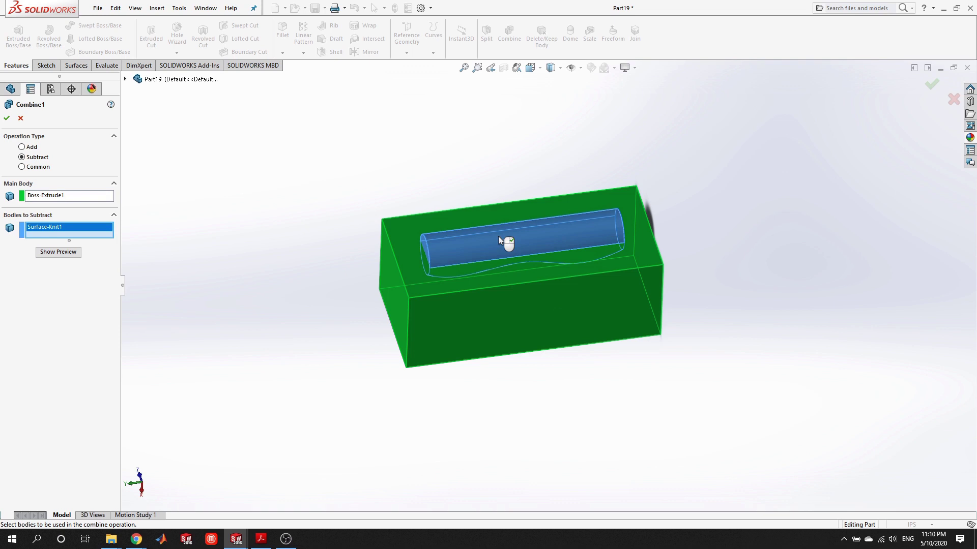
{"action": "left_click", "coordinate": [57, 251]}
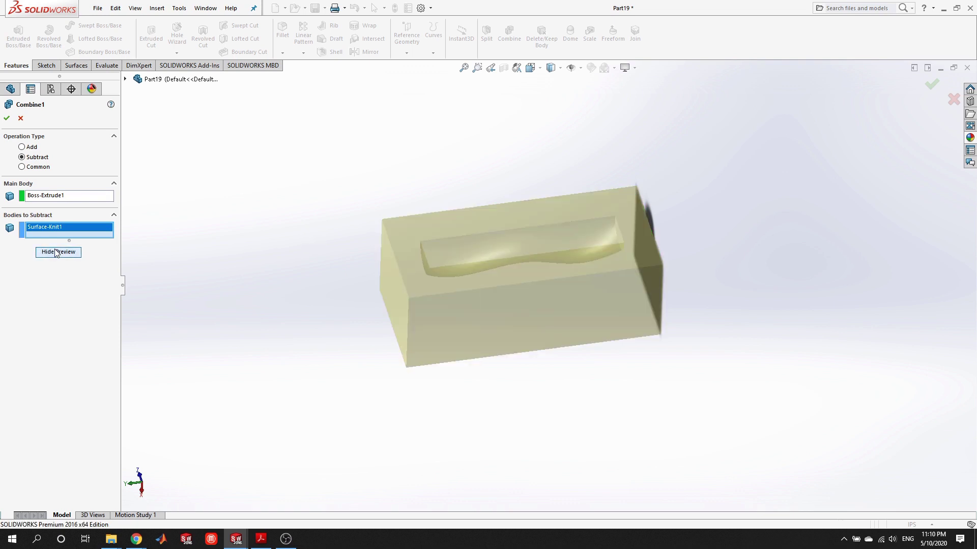
{"action": "left_click", "coordinate": [56, 252]}
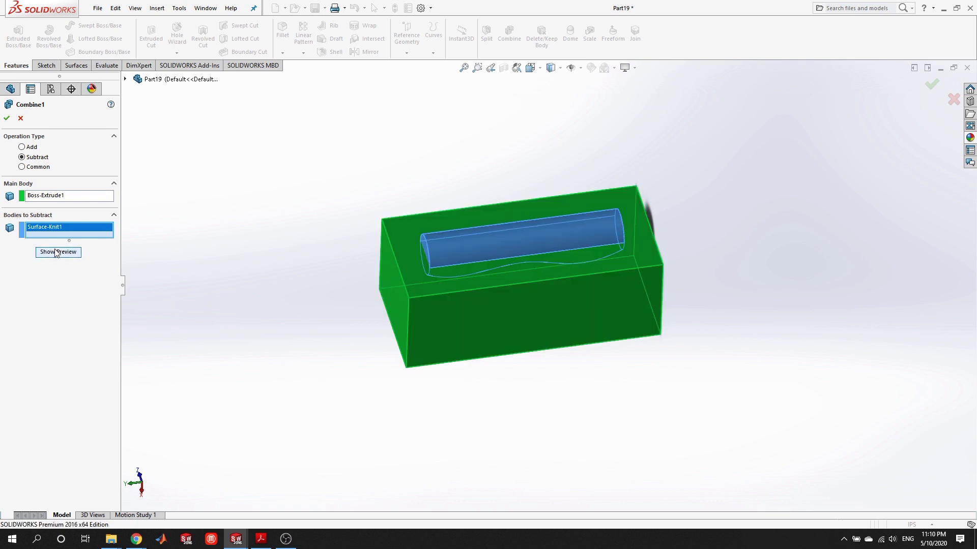
{"action": "left_click", "coordinate": [7, 118]}
- Inspect the wavy cavity left in the block from several angles and in a section view
{"action": "left_click", "coordinate": [760, 264]}
{"action": "middle_click_drag", "start_coordinate": [760, 264], "coordinate": [443, 284]}
{"action": "scroll", "coordinate": [482, 215], "scroll_direction": "down", "scroll_amount": 5}
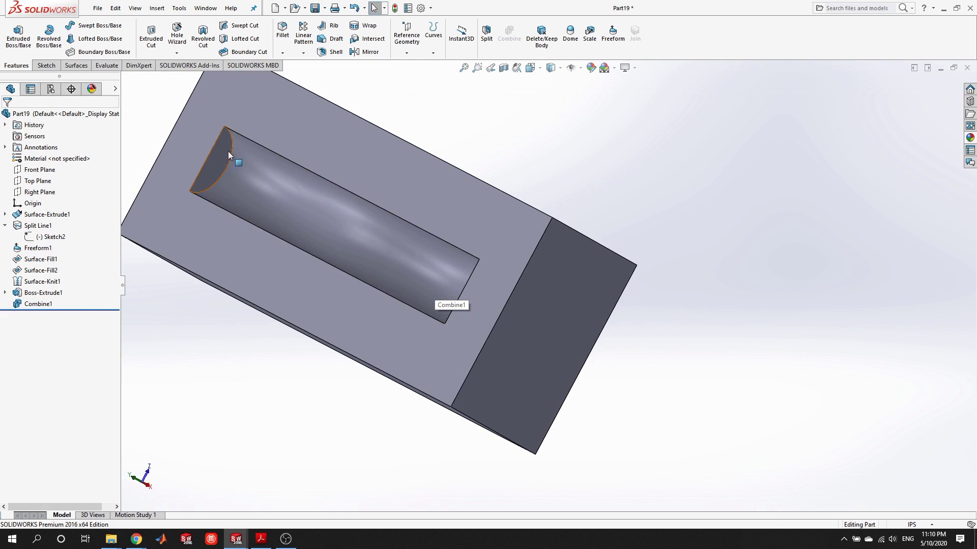
{"action": "middle_click_drag", "start_coordinate": [451, 215], "coordinate": [435, 161]}
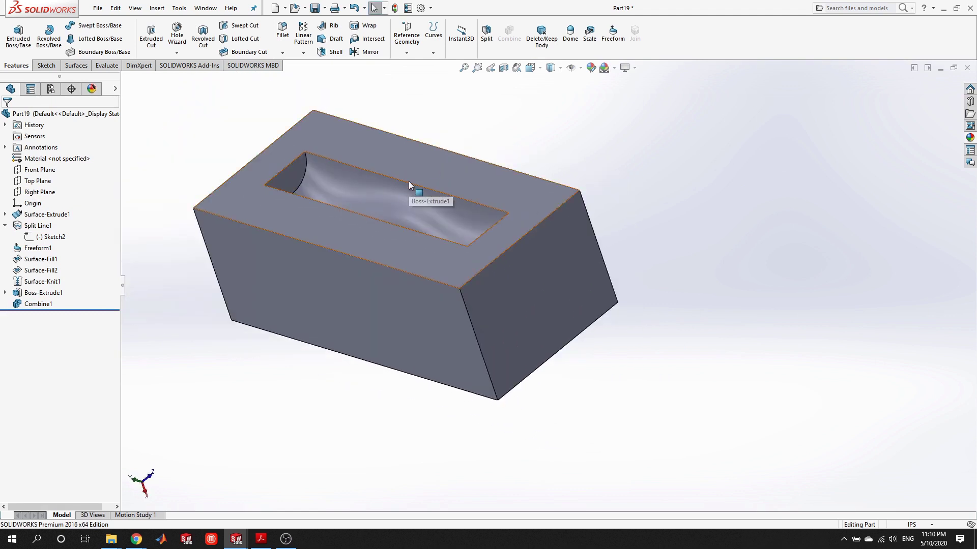
{"action": "middle_click_drag", "start_coordinate": [481, 279], "coordinate": [325, 149]}
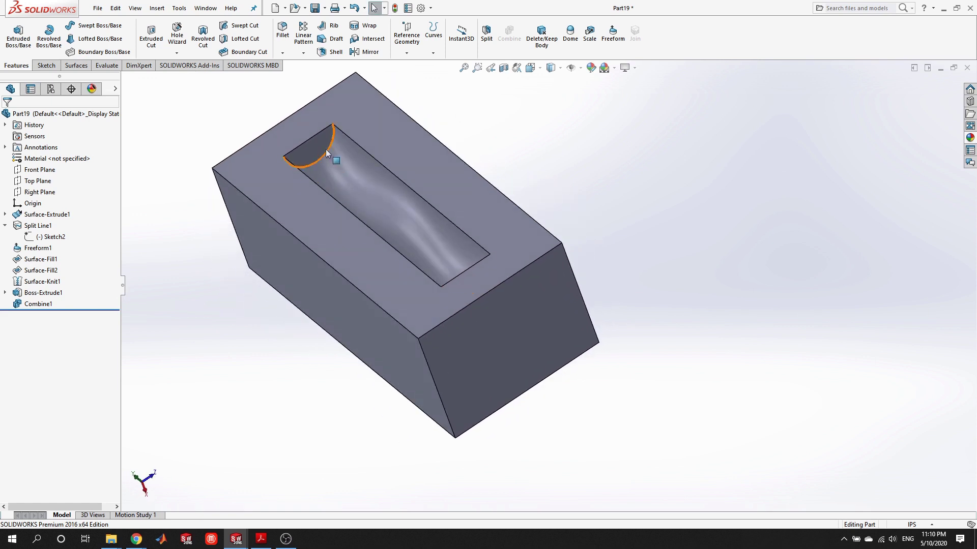
{"action": "left_click", "coordinate": [503, 68]}
{"action": "middle_click_drag", "start_coordinate": [407, 287], "coordinate": [487, 242]}
{"action": "left_click", "coordinate": [6, 118]}
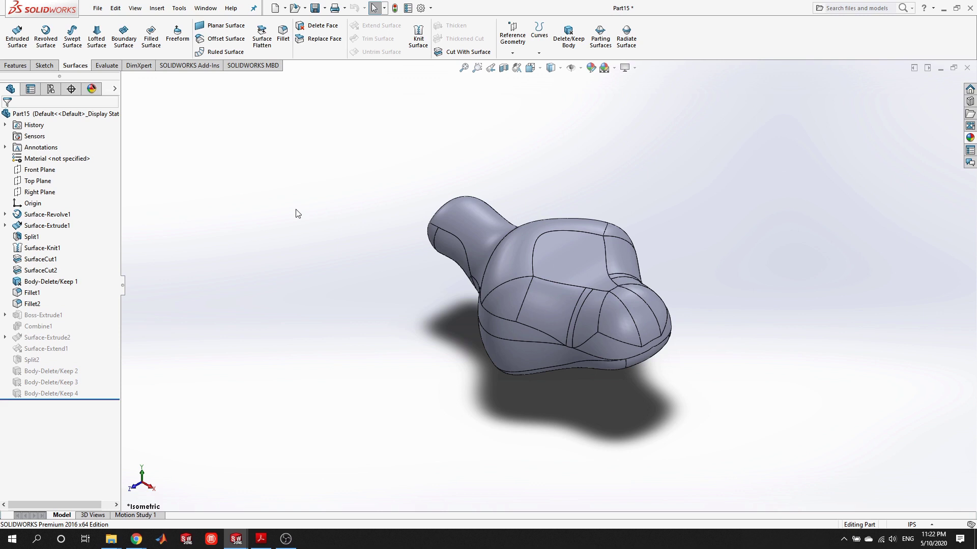
- In Part15, view the Top Mold and Bottom Mold configurations in turn, ending with Top Mold active
{"action": "left_click", "coordinate": [51, 90]}
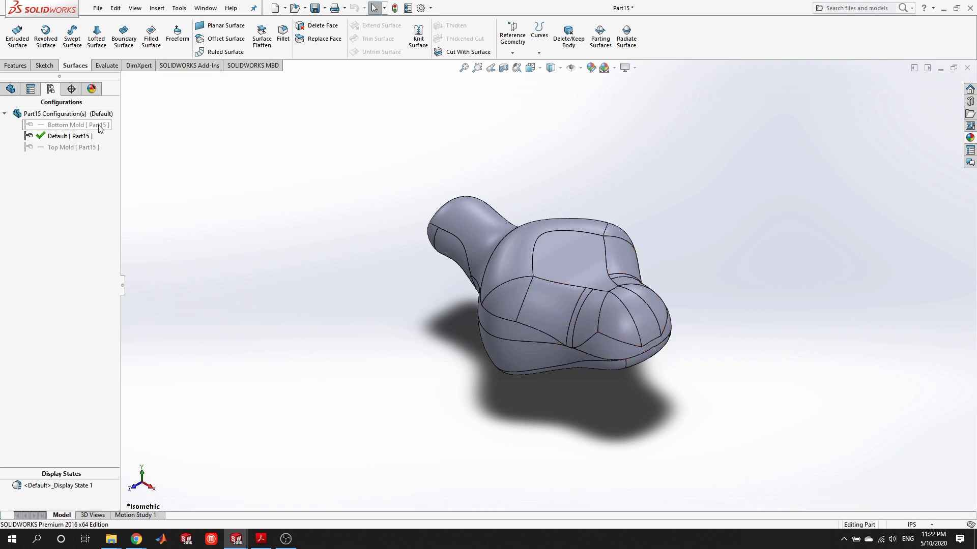
{"action": "double_click", "coordinate": [80, 147]}
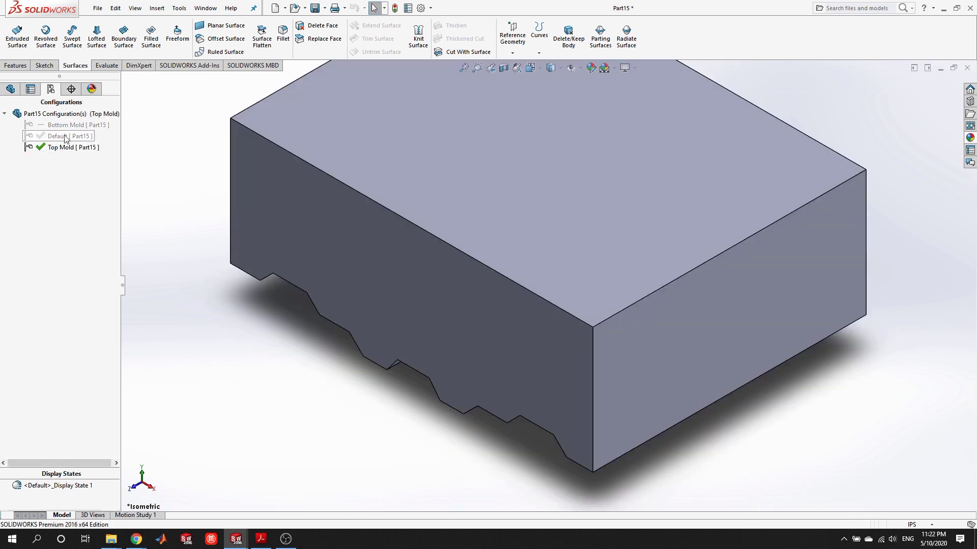
{"action": "left_click", "coordinate": [65, 128]}
{"action": "double_click", "coordinate": [65, 128]}
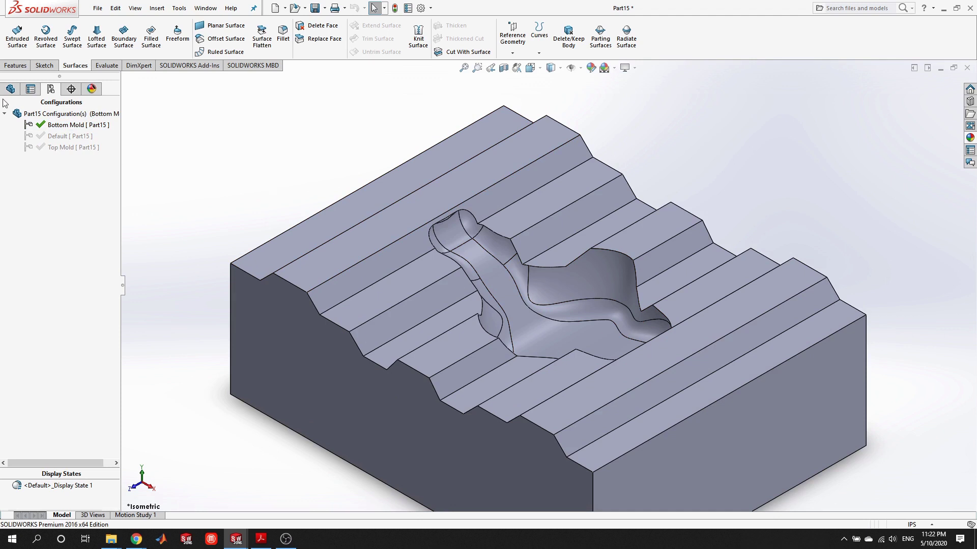
{"action": "double_click", "coordinate": [75, 147]}
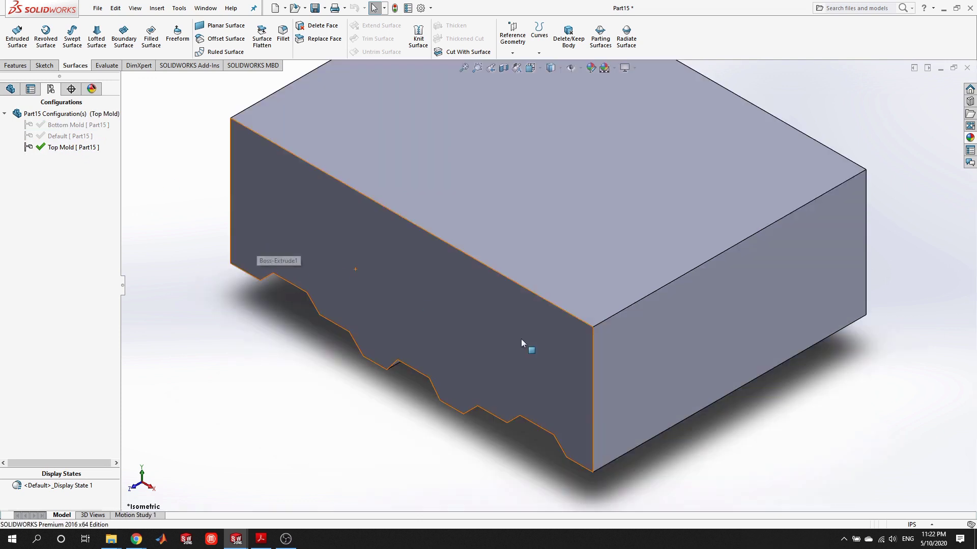
- Review the feature tree of the Top Mold configuration, and return to the configuration list to view the whole mold half
{"action": "left_click", "coordinate": [14, 90]}
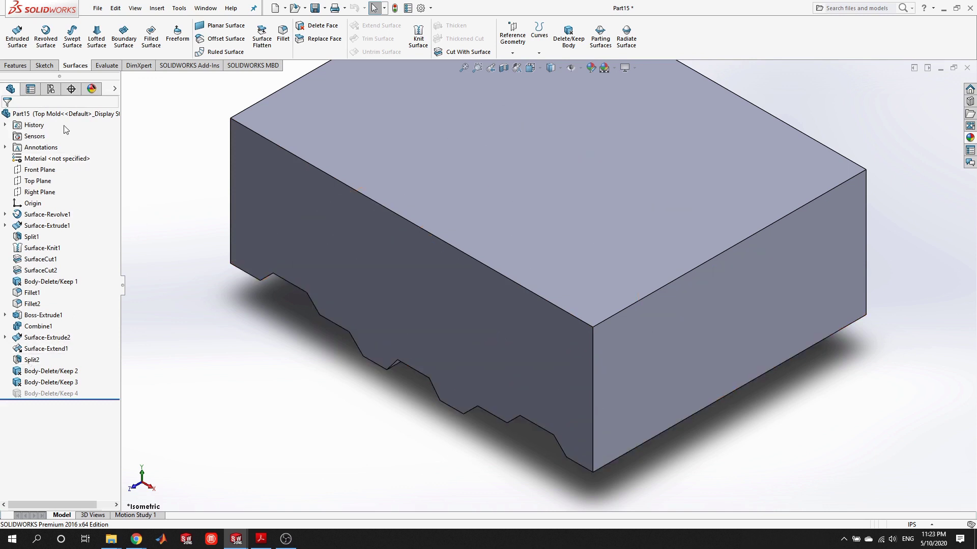
{"action": "left_click", "coordinate": [50, 89]}
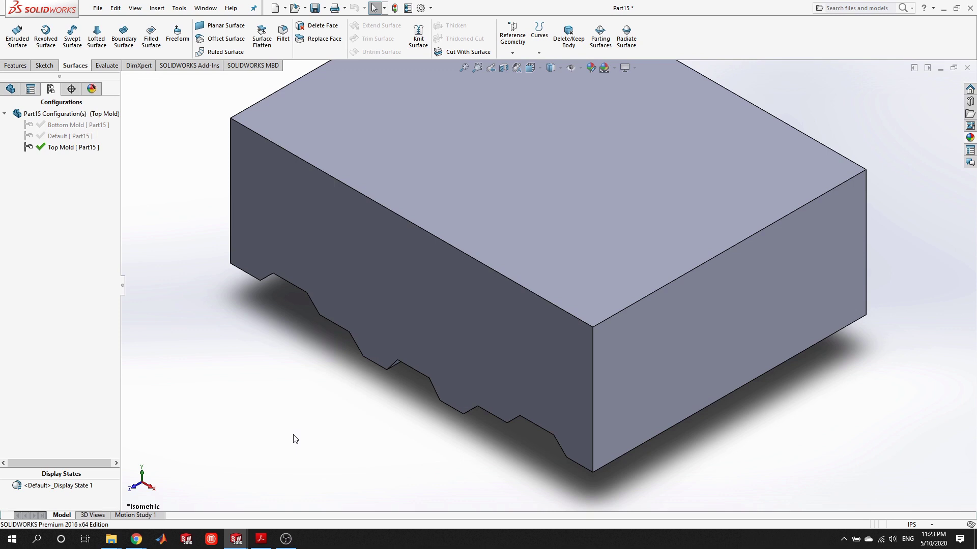
{"action": "scroll", "coordinate": [529, 264], "scroll_direction": "up", "scroll_amount": 4}
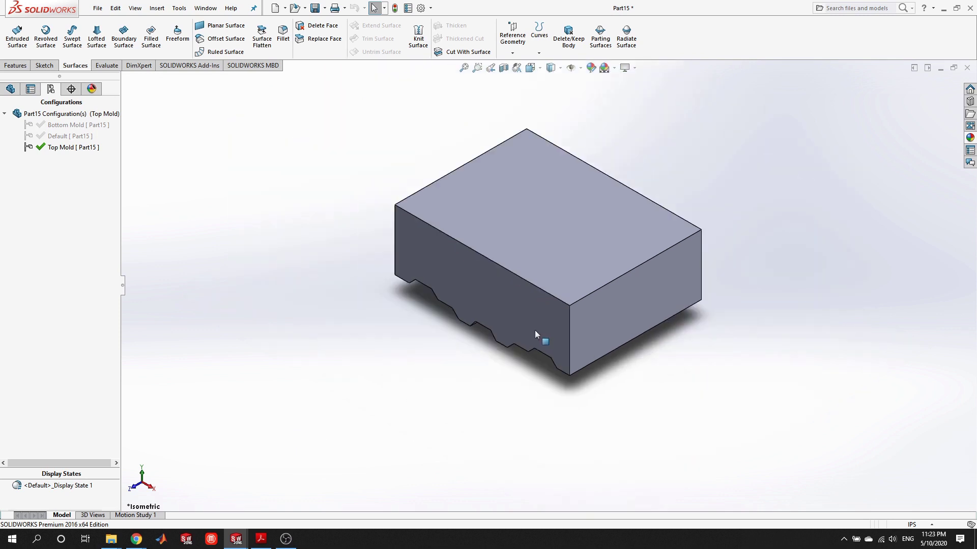
{"action": "scroll", "coordinate": [544, 199], "scroll_direction": "down", "scroll_amount": 3}
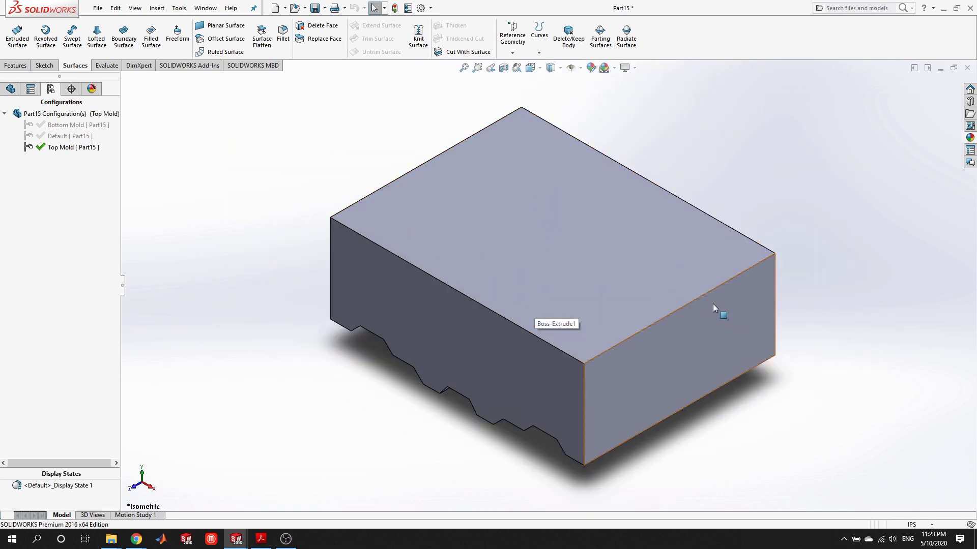